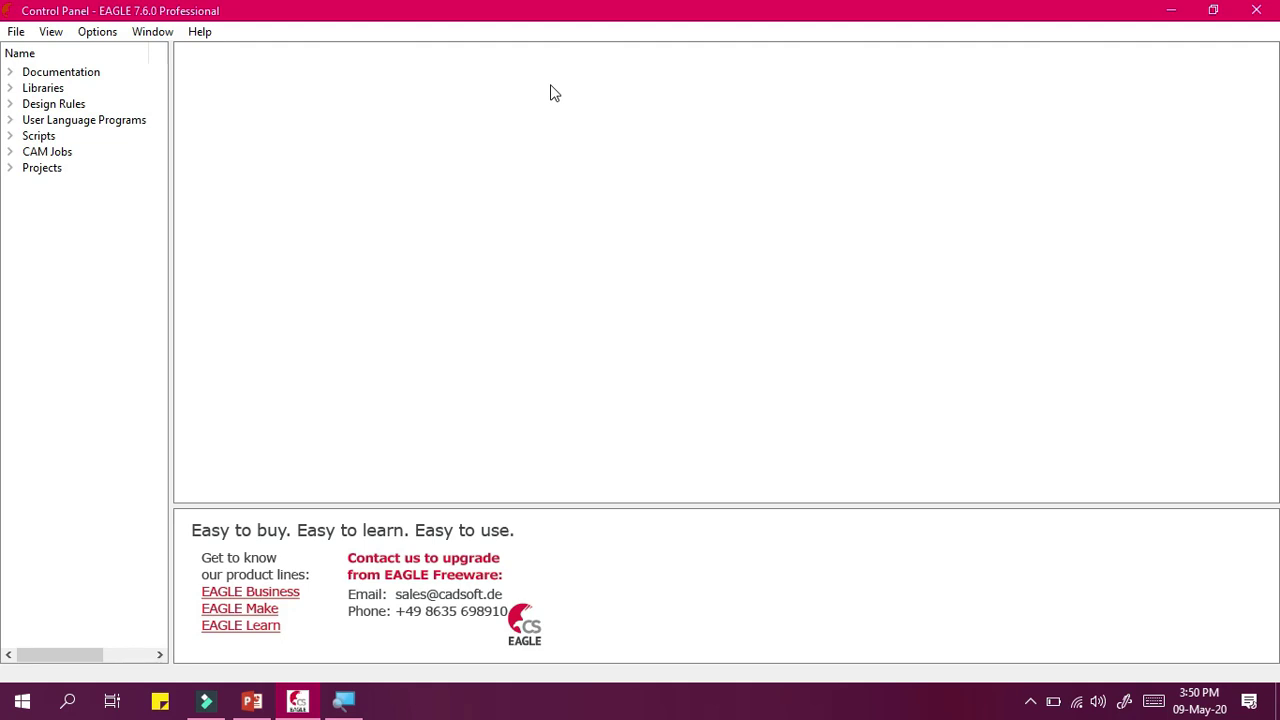
# Open the schematic file ADAPTOR 12 DAN 5 VOLT.sch from the PROJECT EAGLE folder and maximize its window.
pyautogui.click(18, 33)
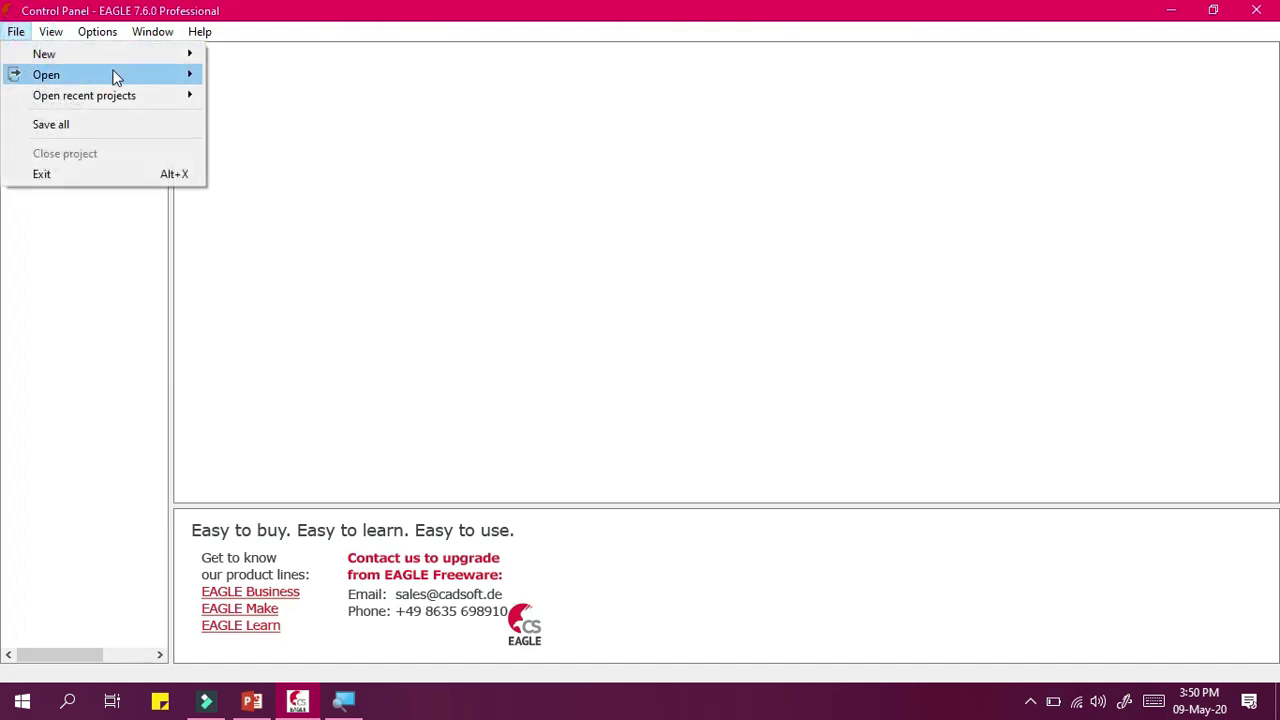
pyautogui.moveTo(170, 82)
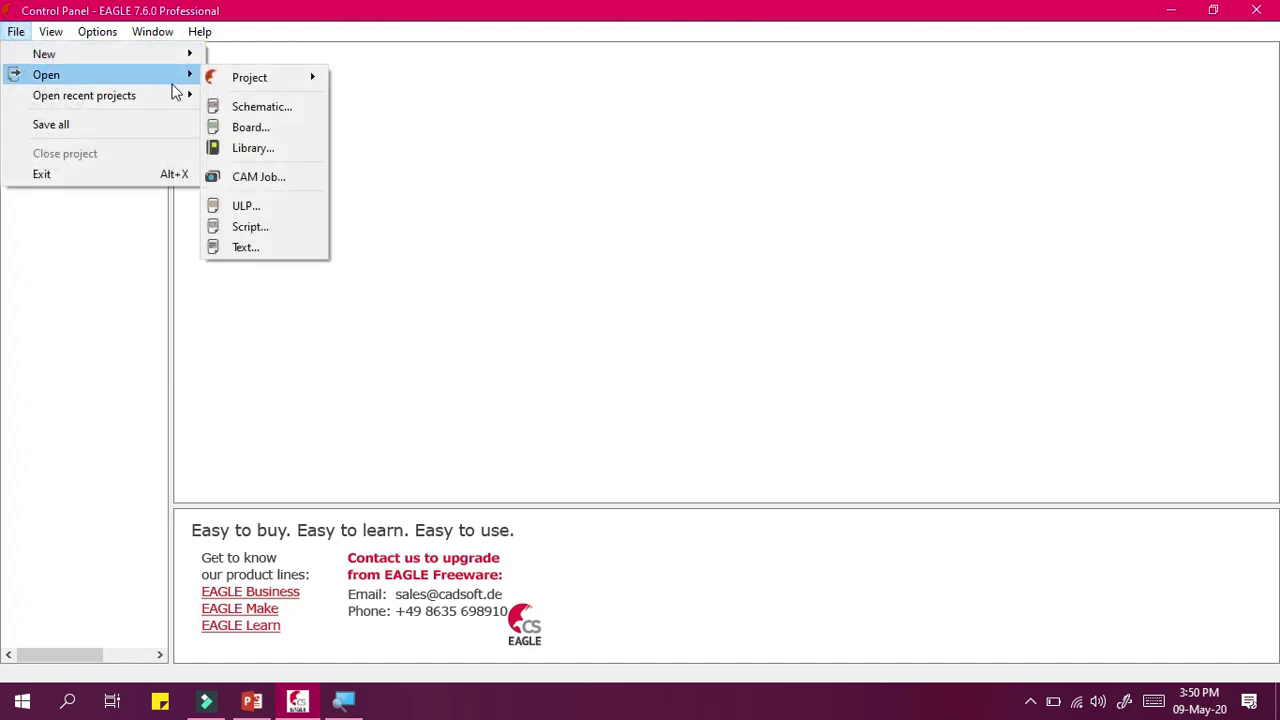
pyautogui.click(278, 113)
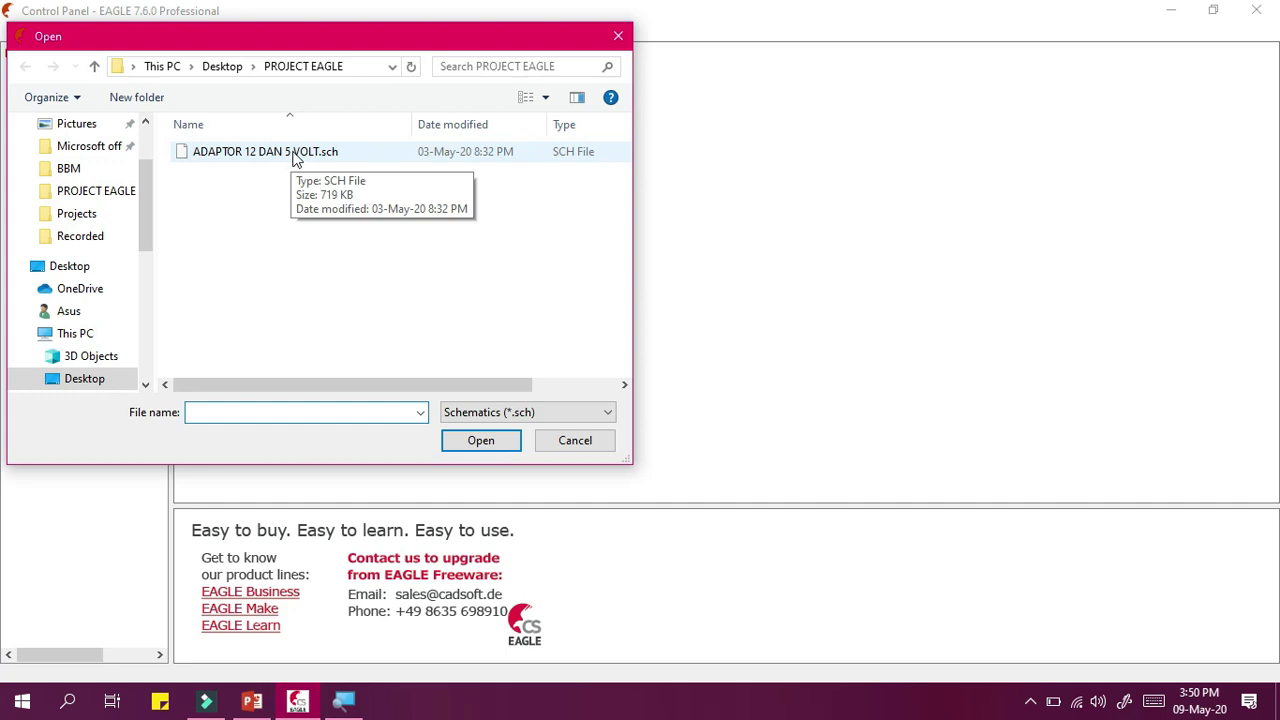
pyautogui.click(292, 158)
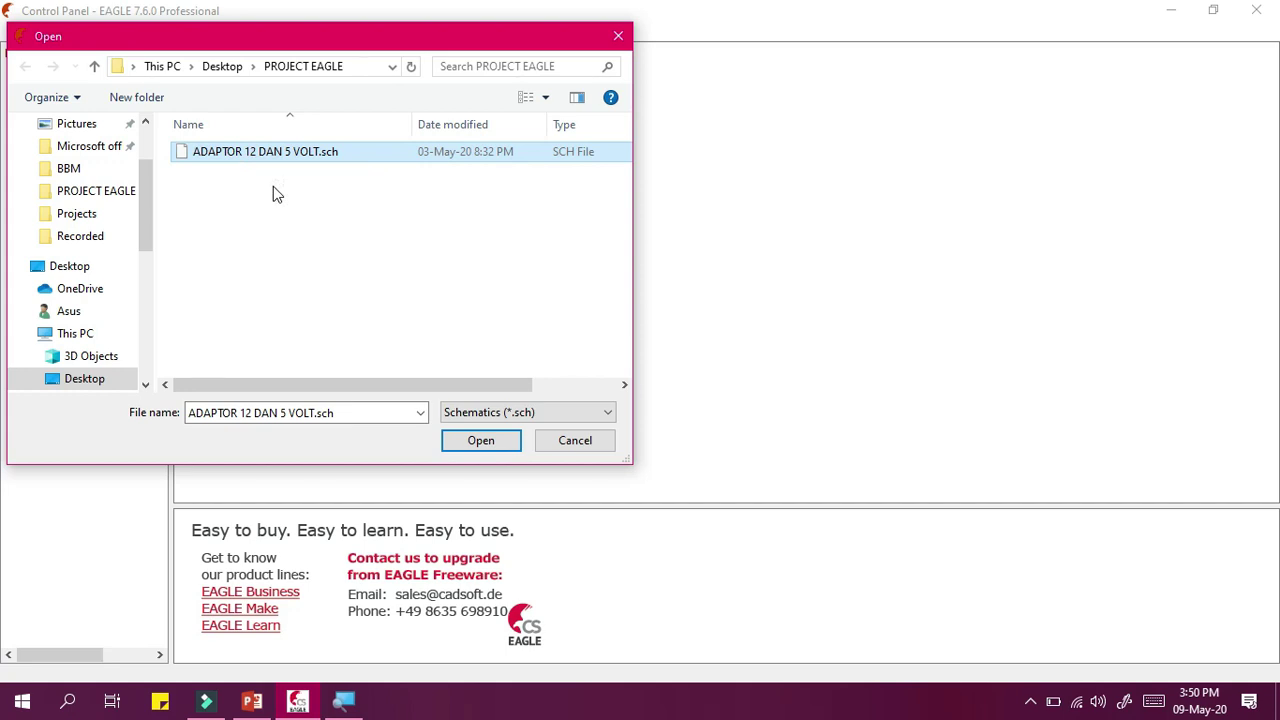
pyautogui.doubleClick(294, 153)
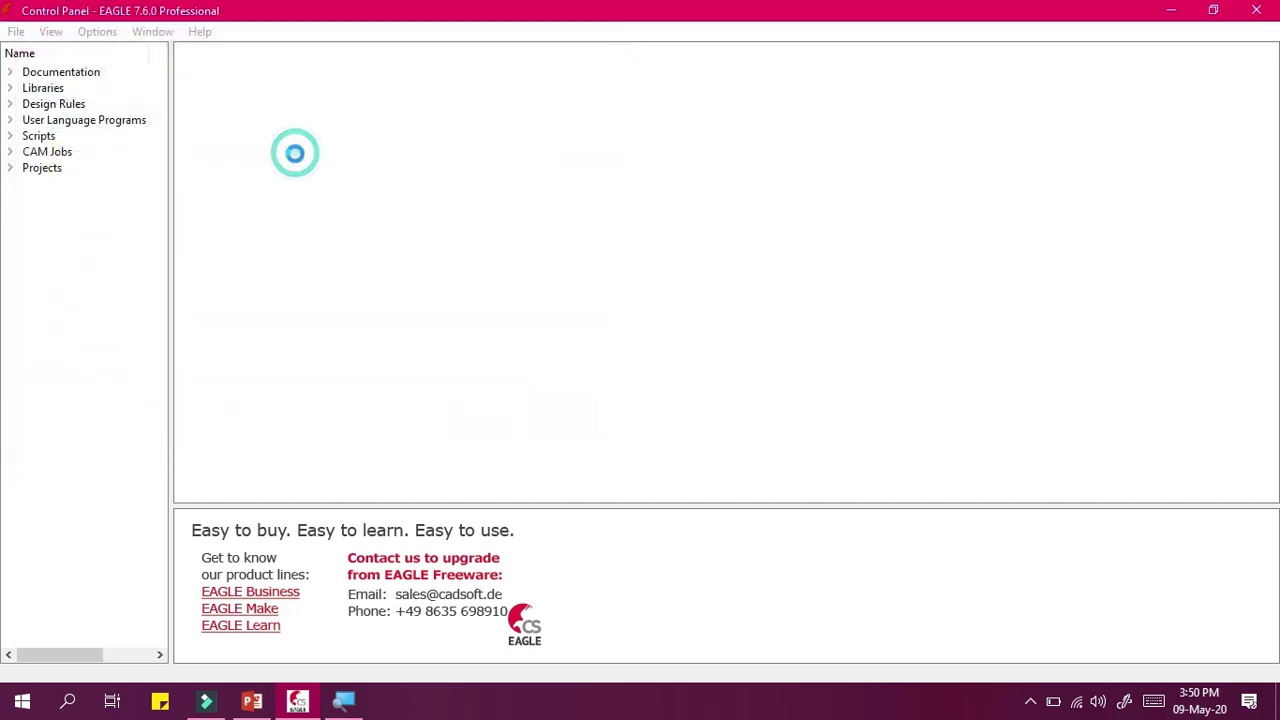
pyautogui.click(862, 140)
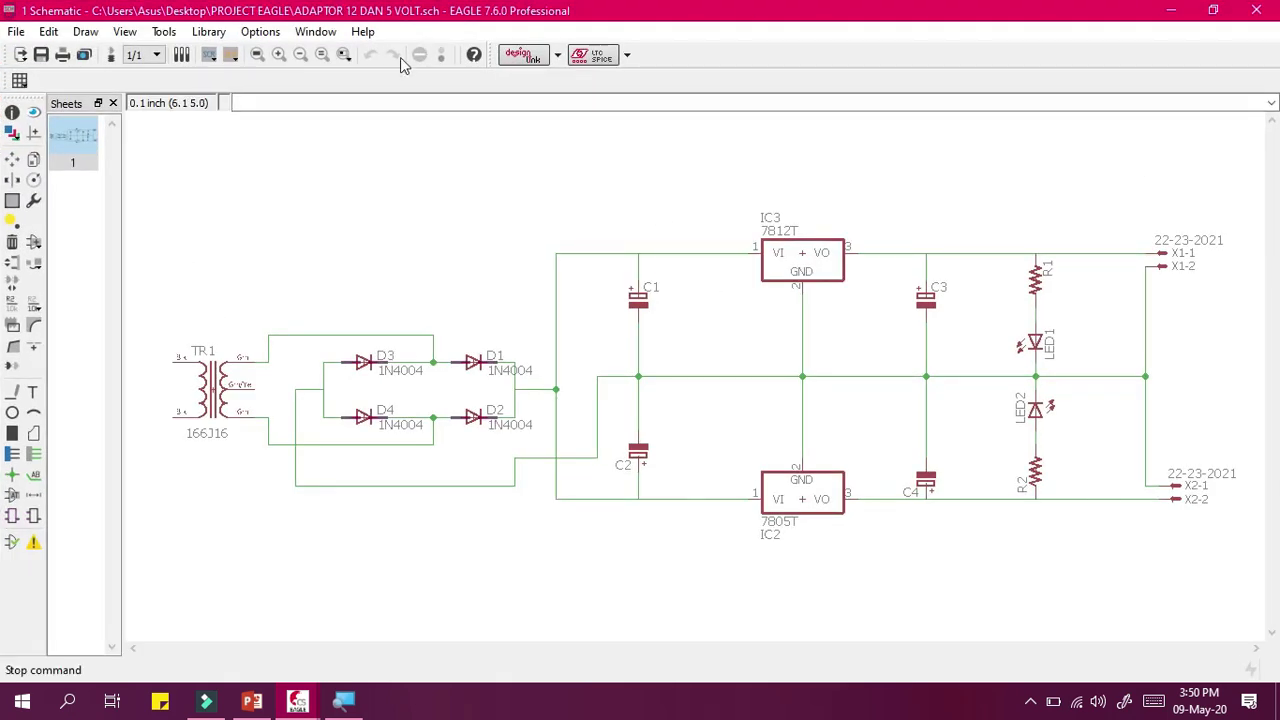
# Switch from the schematic to the board, creating a new board from the schematic, and maximize the board window.
pyautogui.click(17, 31)
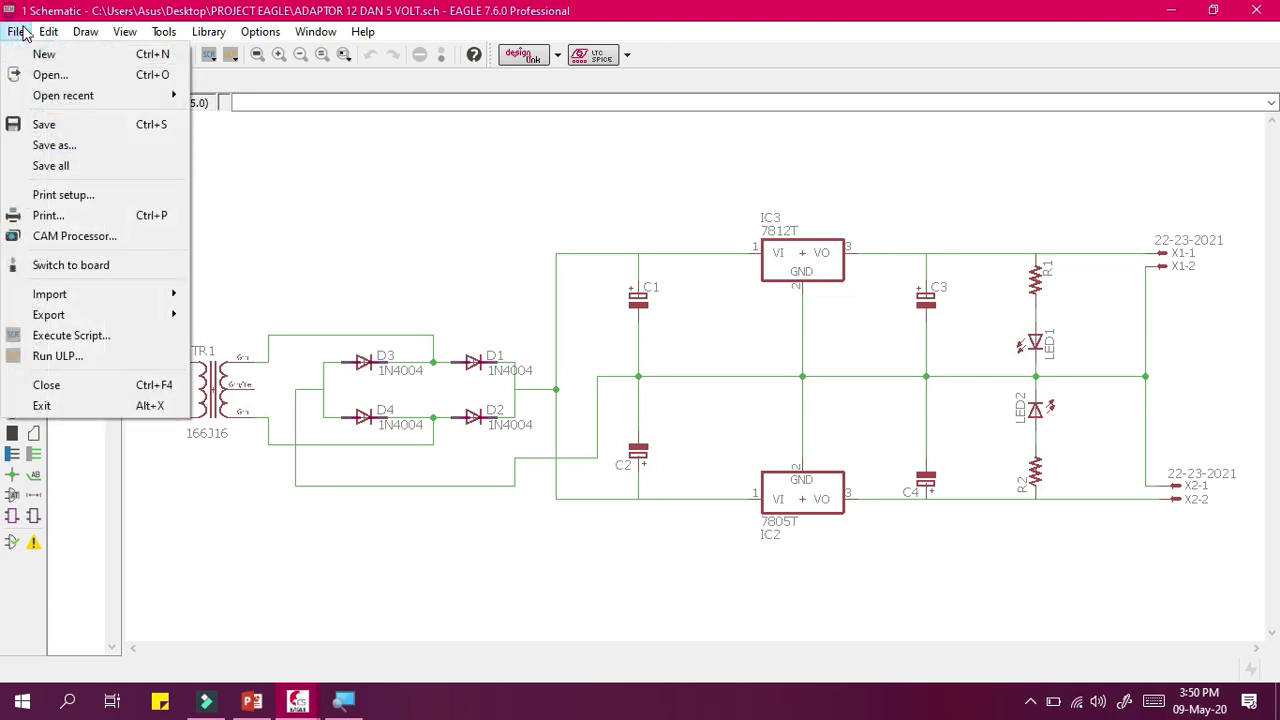
pyautogui.click(108, 264)
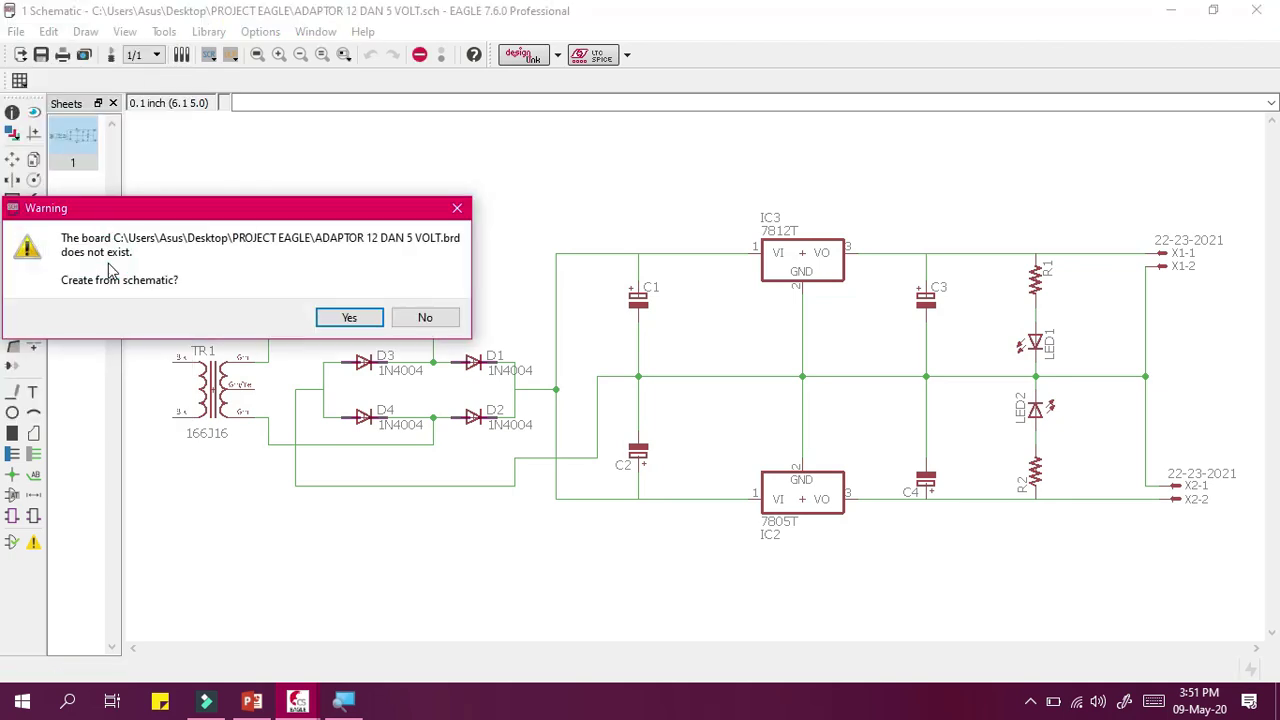
pyautogui.click(349, 318)
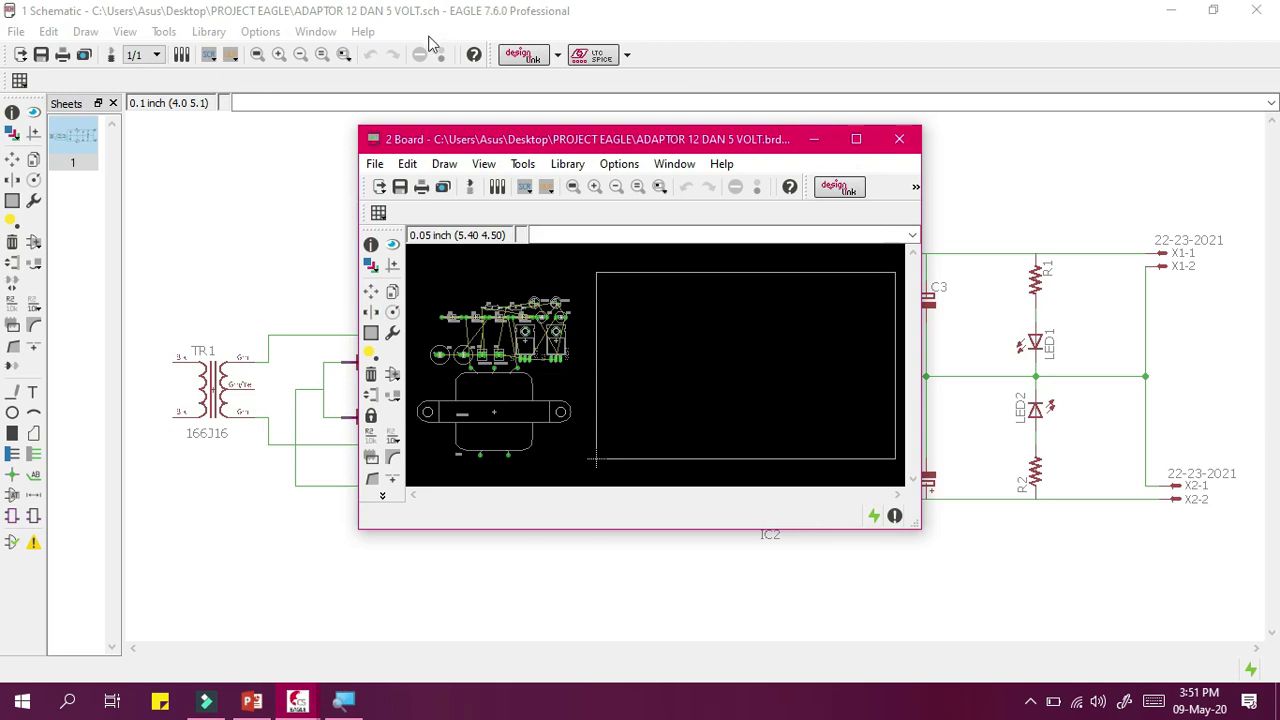
pyautogui.click(856, 139)
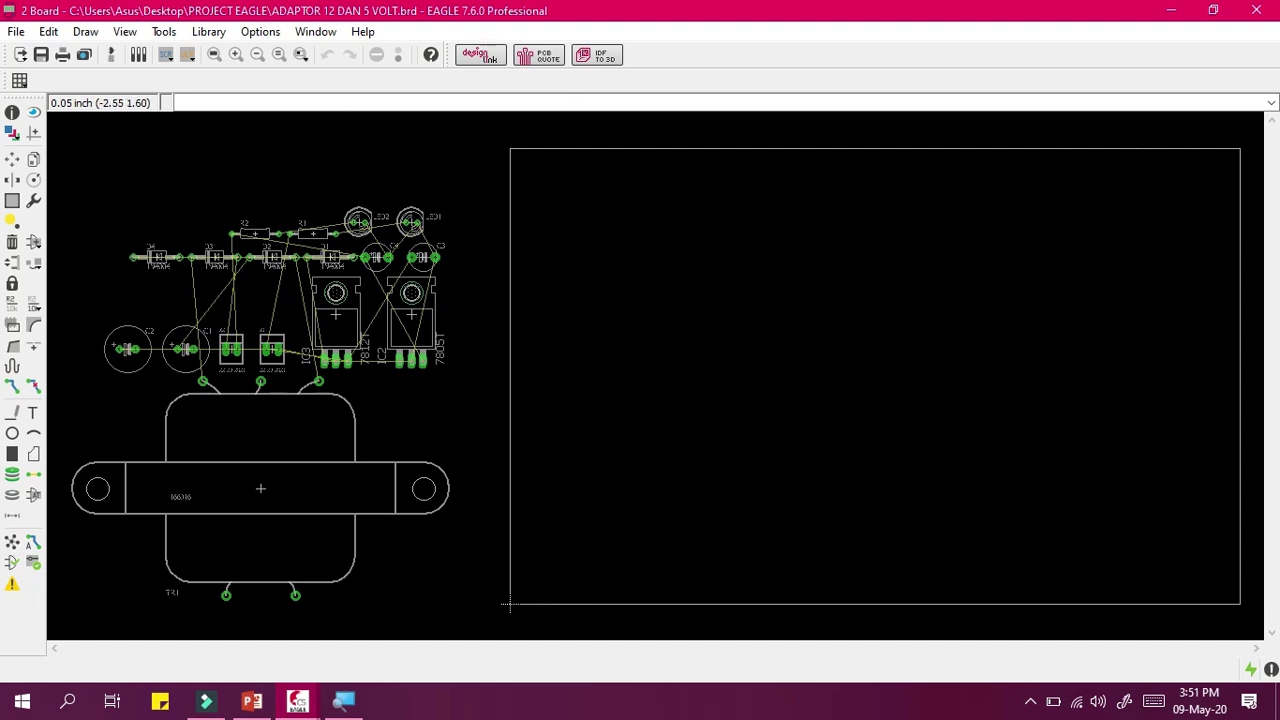
# Spread out transformer TR1, regulator IC2 and connector X1 with the Move tool, keeping them outside the board outline.
pyautogui.click(12, 158)
pyautogui.click(260, 488)
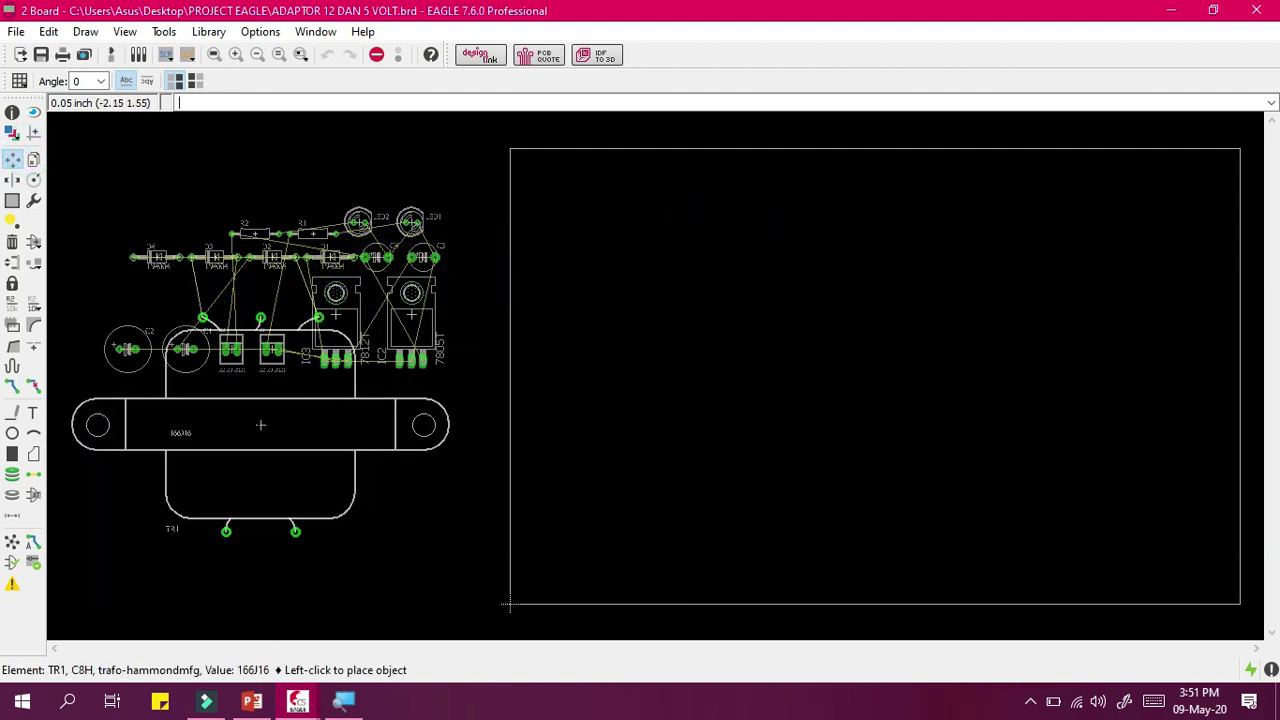
pyautogui.click(249, 477)
pyautogui.click(411, 315)
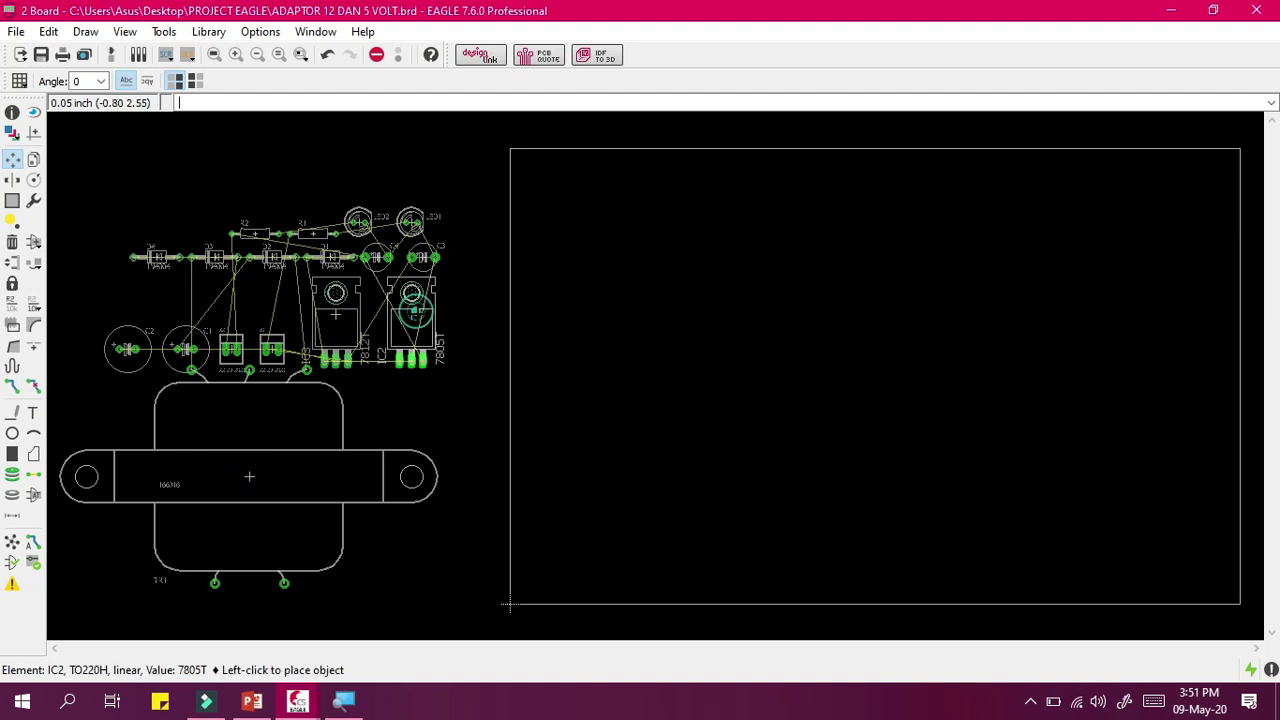
pyautogui.click(452, 315)
pyautogui.click(272, 348)
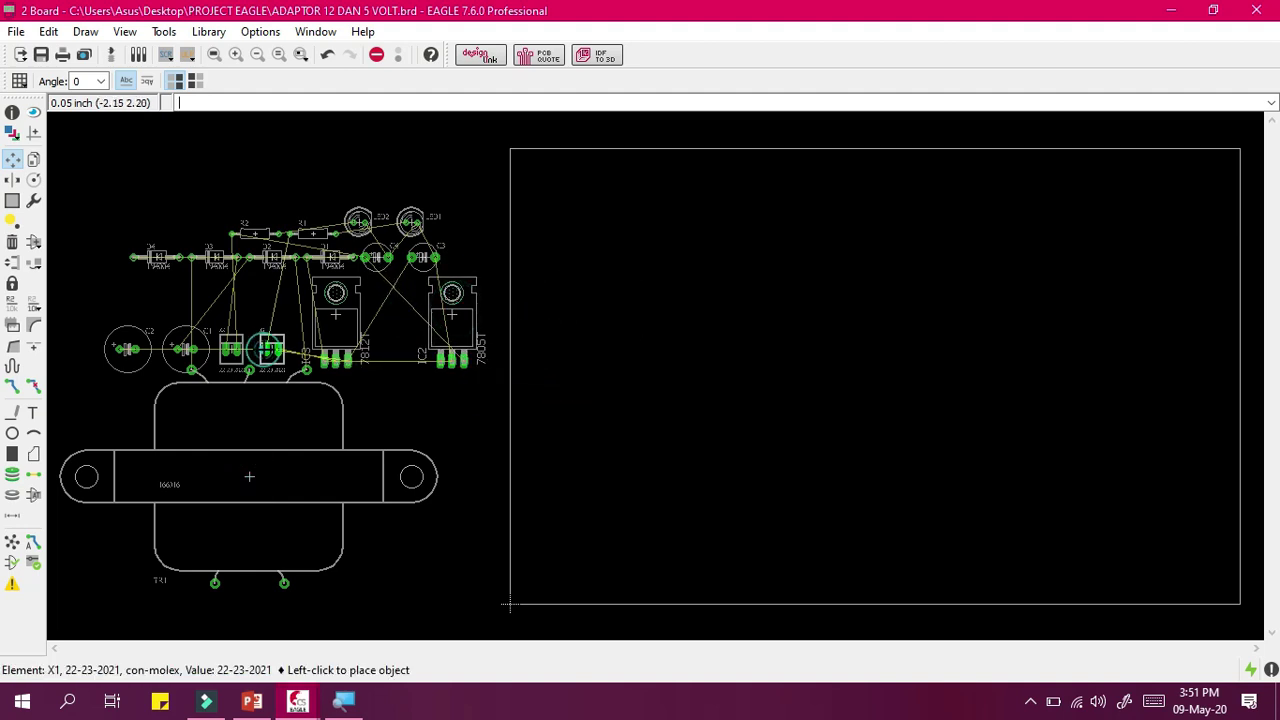
pyautogui.click(268, 345)
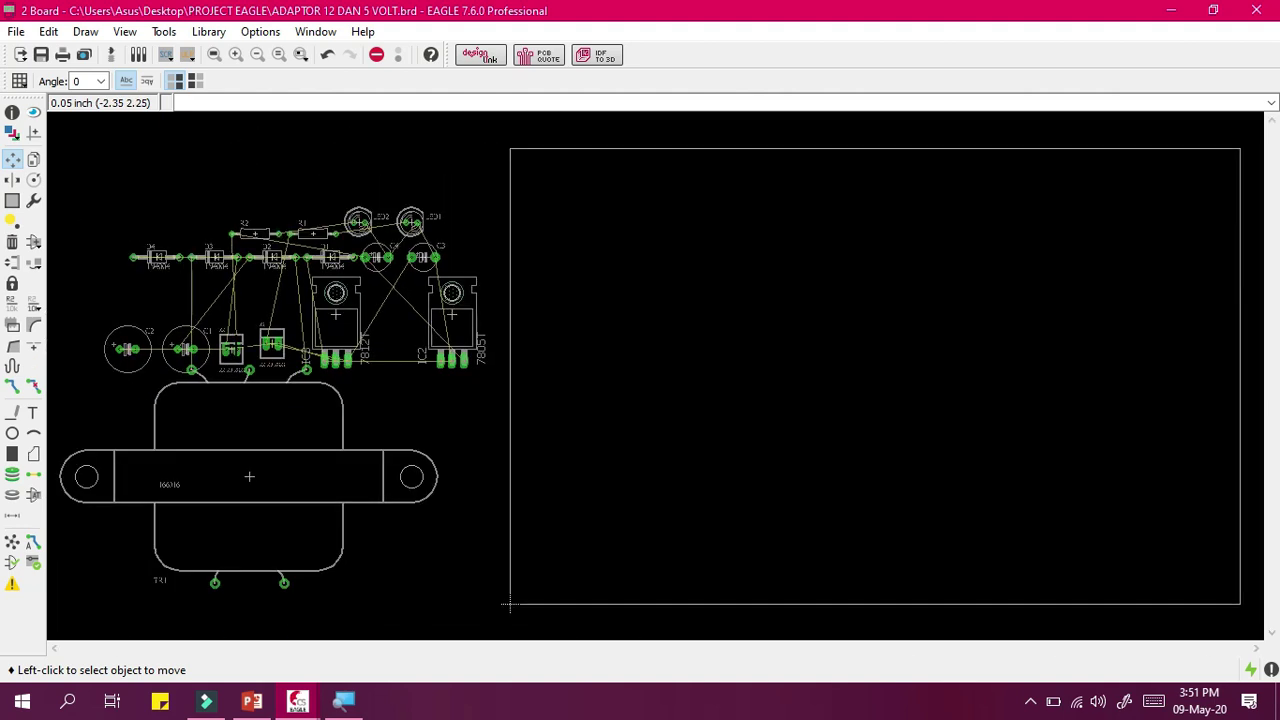
# Move transformer TR1 inside the board outline, rotate it to 90°, and shift it near the right edge at about (5.15, 2.20) inch.
pyautogui.moveTo(508, 604); pyautogui.dragTo(510, 606, button='middle')
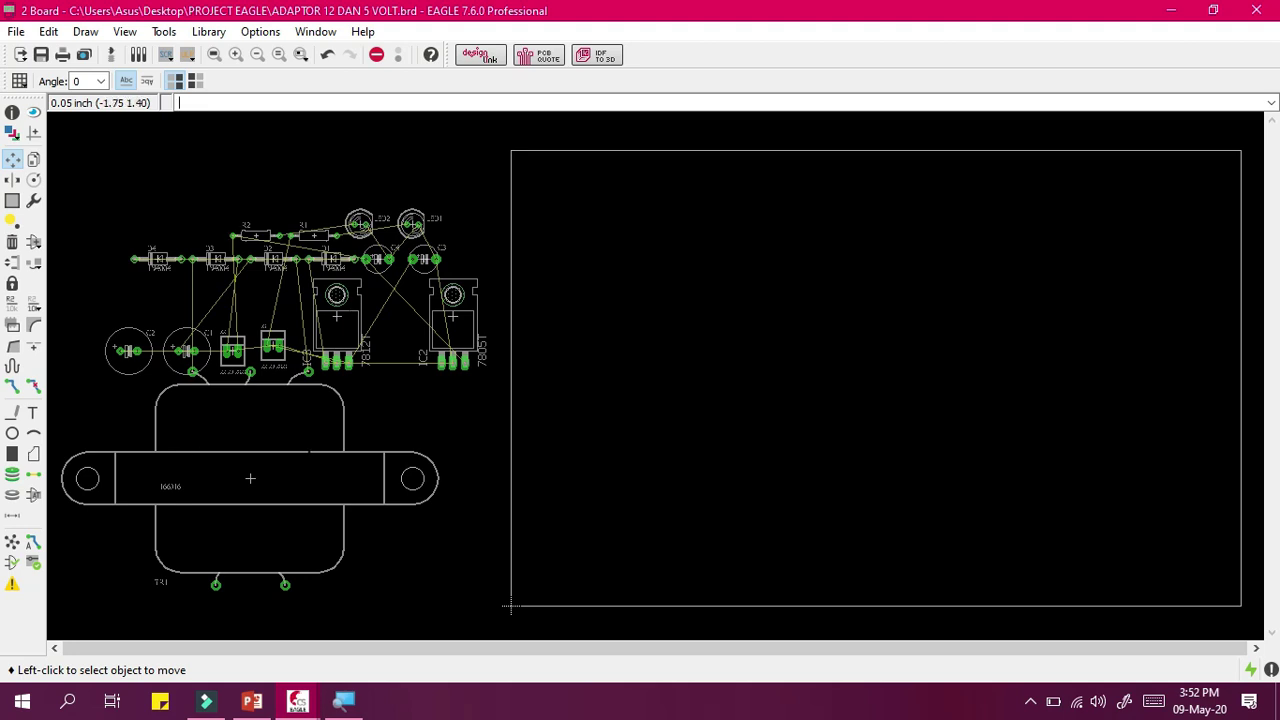
pyautogui.scroll(1, 509, 605)
pyautogui.scroll(-2, 509, 605)
pyautogui.scroll(3, 509, 605)
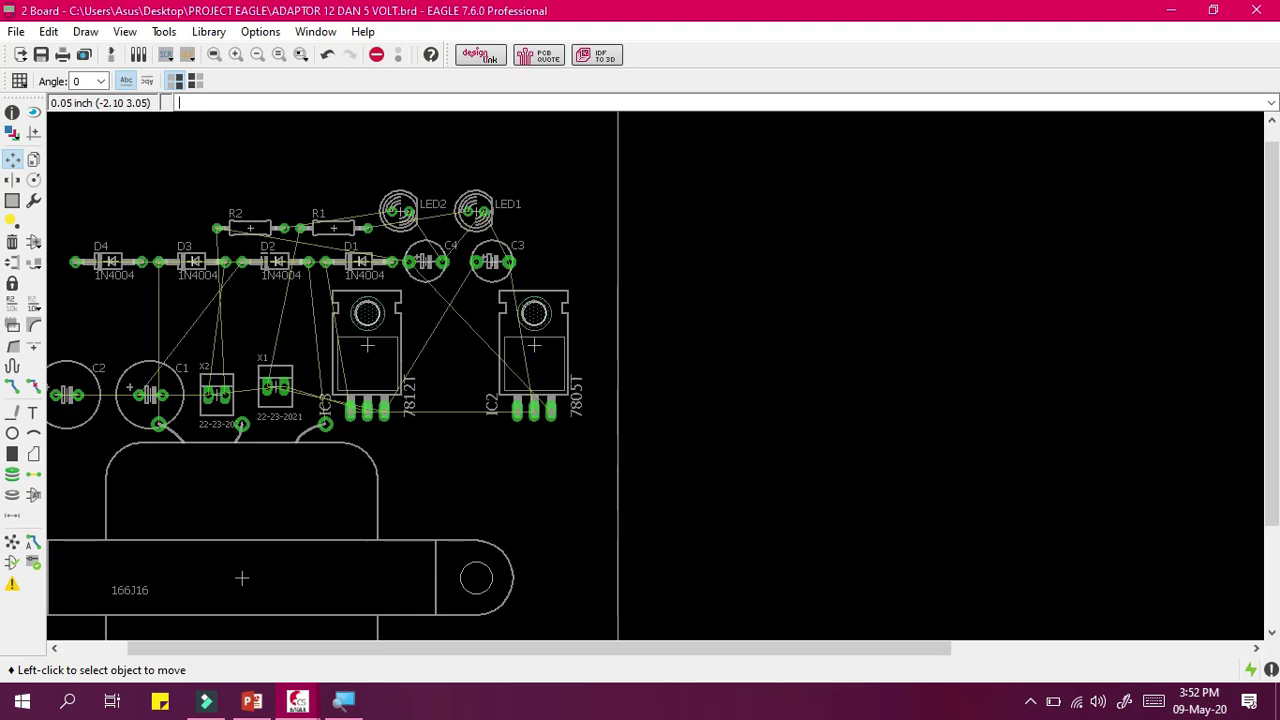
pyautogui.scroll(-2, 509, 605)
pyautogui.click(247, 476)
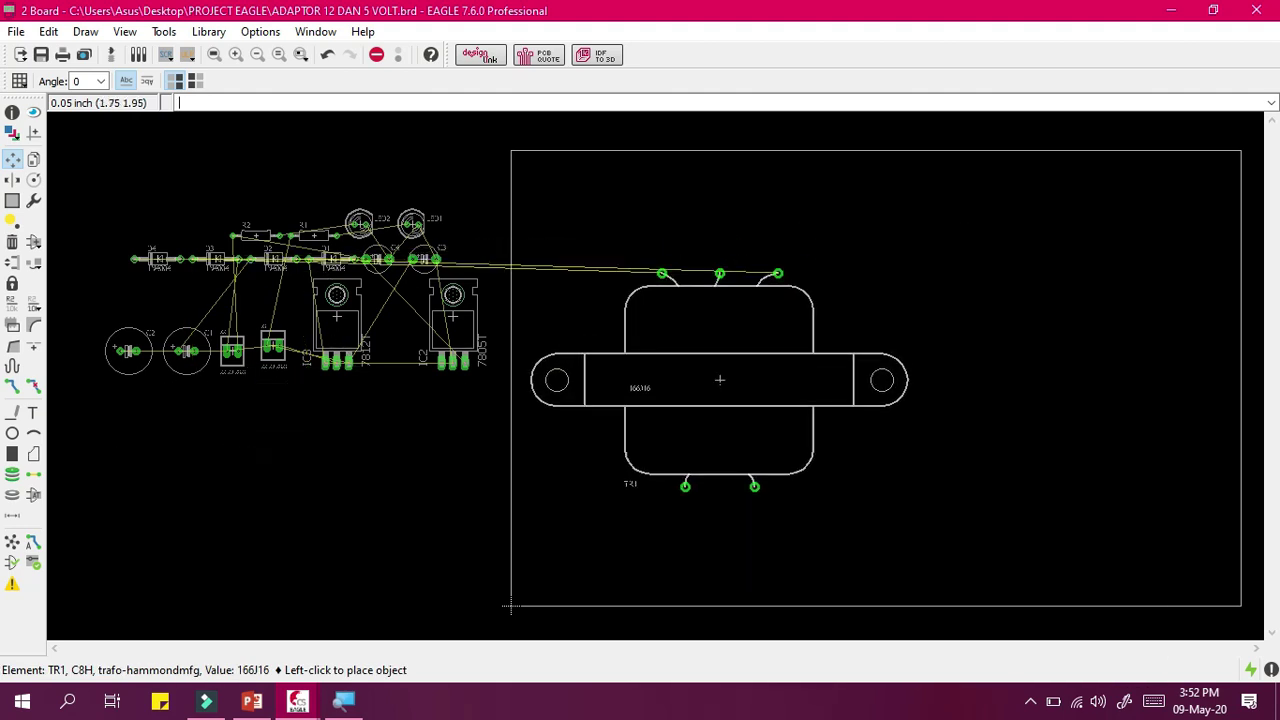
pyautogui.rightClick(672, 380)
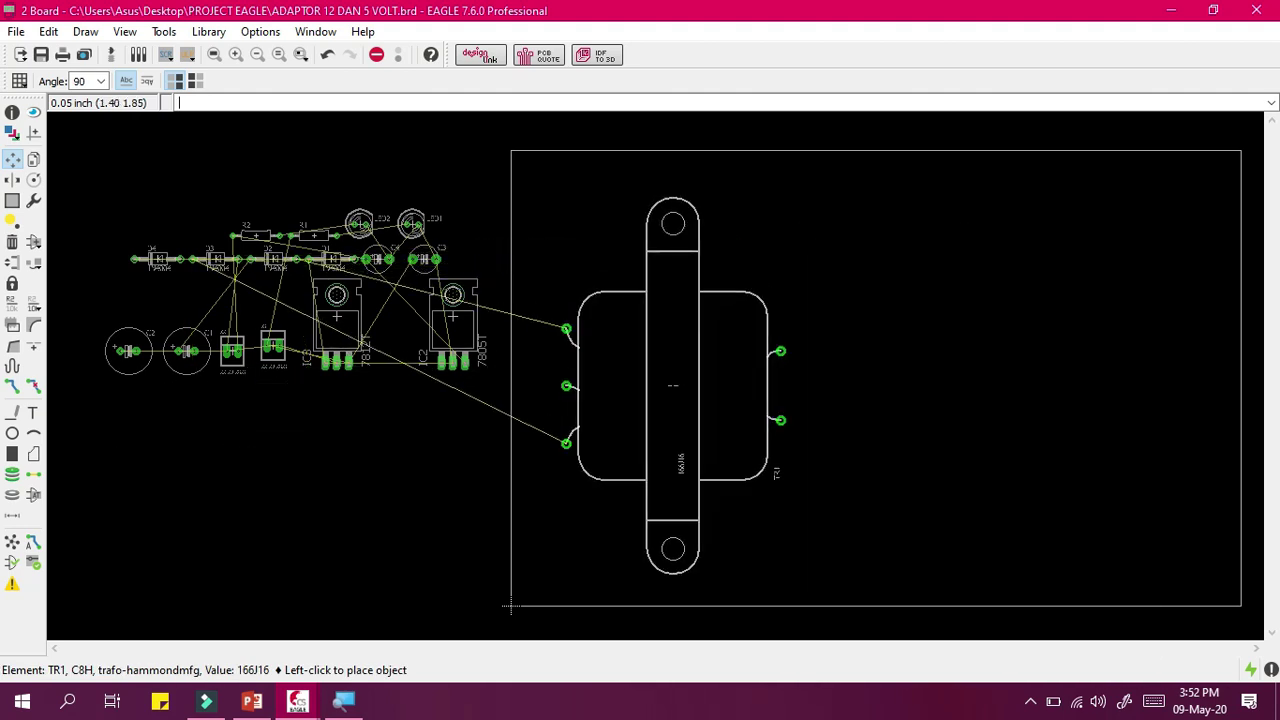
pyautogui.click(661, 391)
pyautogui.click(661, 391)
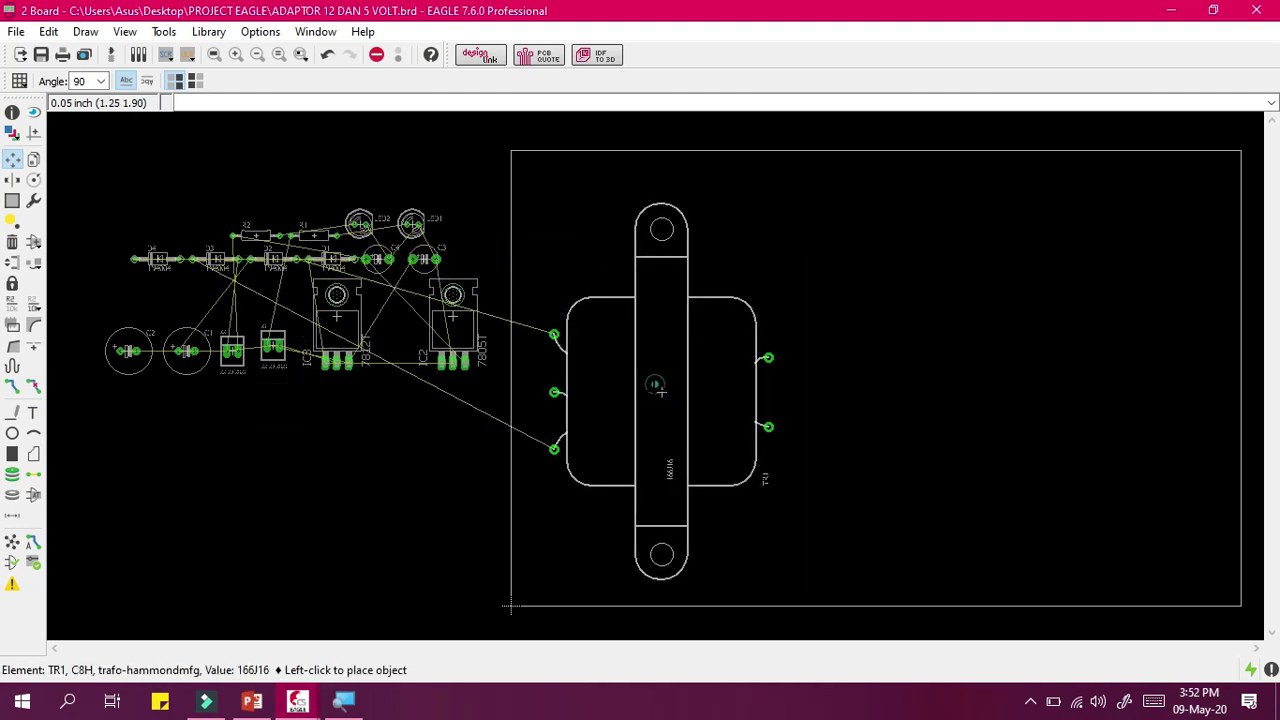
pyautogui.click(882, 375)
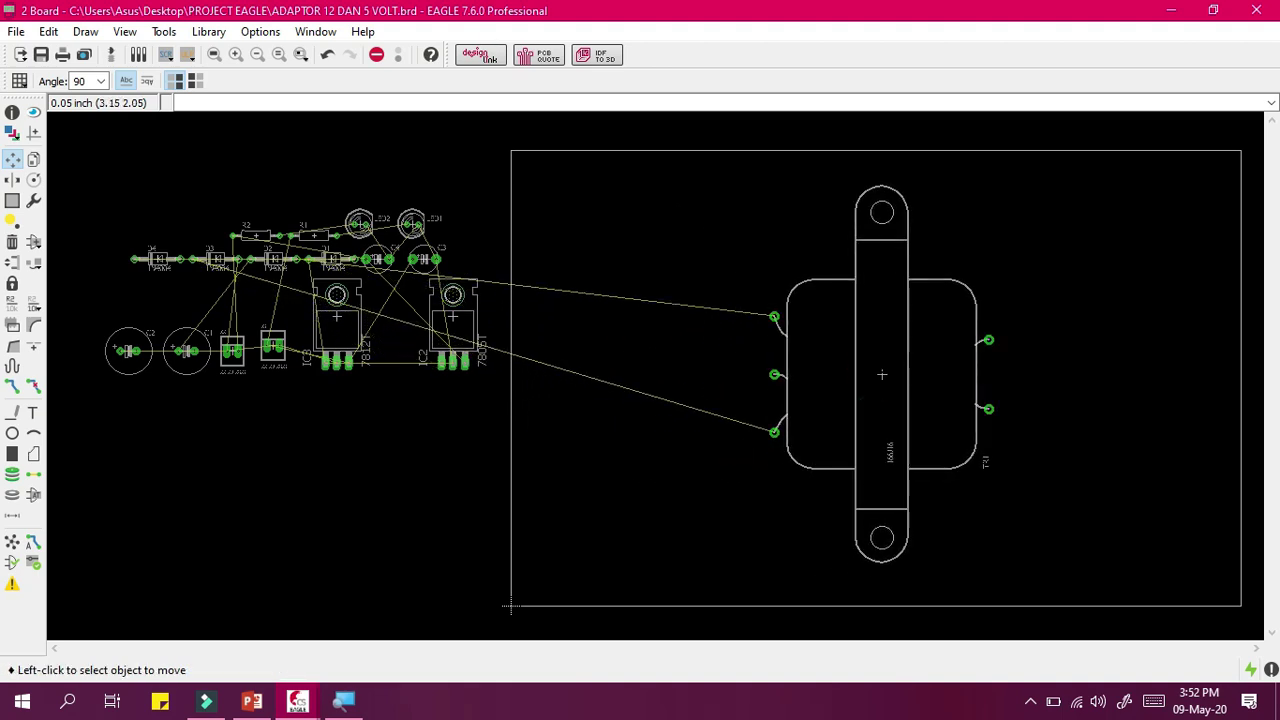
pyautogui.click(882, 375)
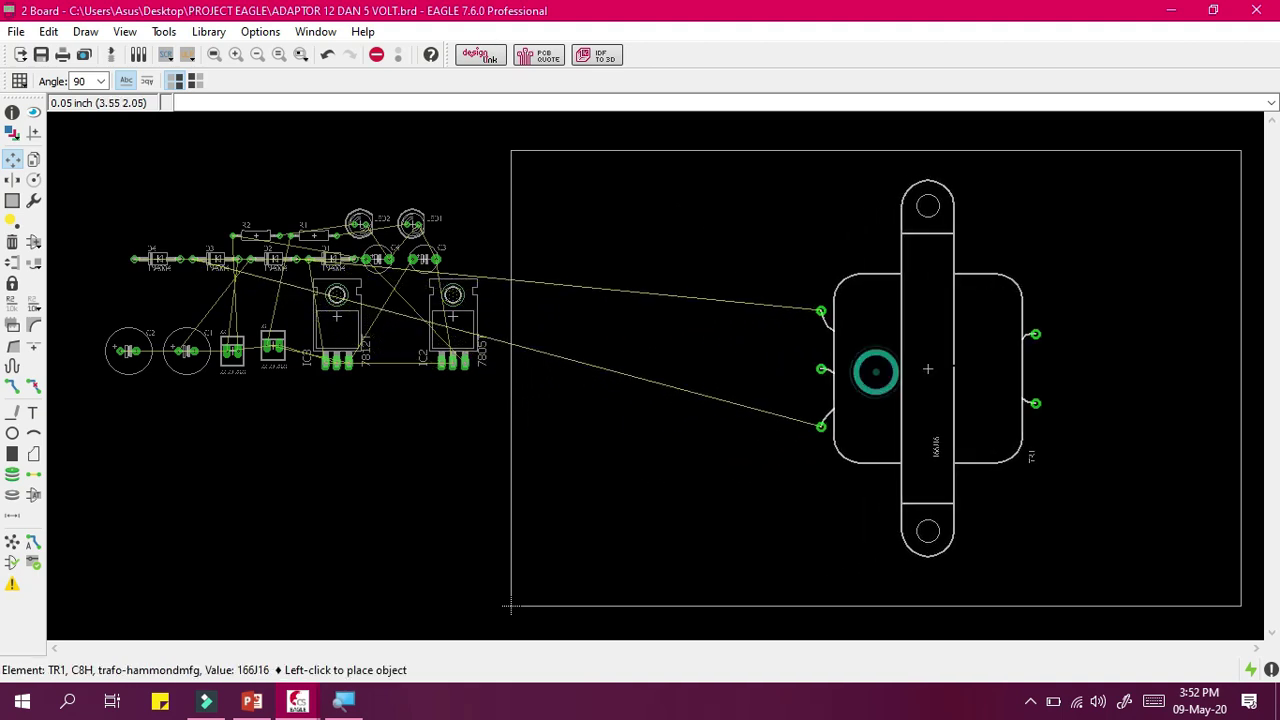
pyautogui.click(1107, 351)
pyautogui.click(1107, 351)
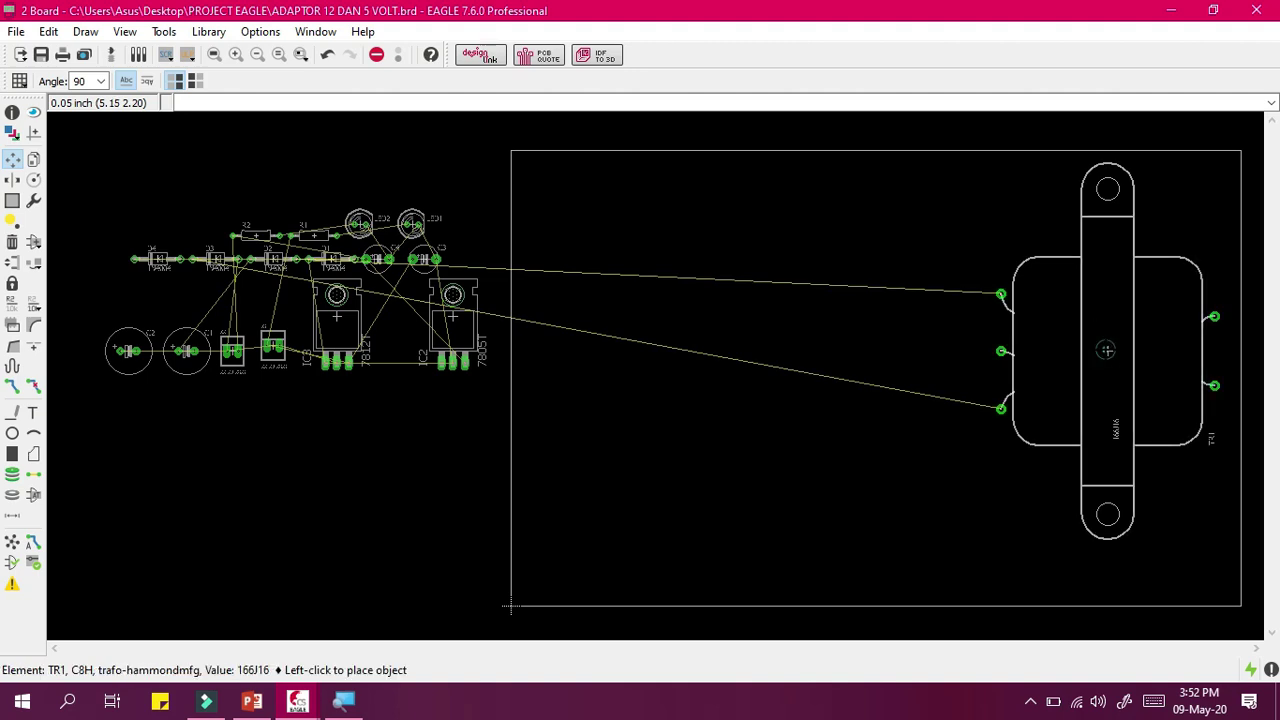
# Rotate transformer TR1 back to 0° and place it outside the board below the other components, at about (-2.00, 1.15) inch.
pyautogui.rightClick(886, 258)
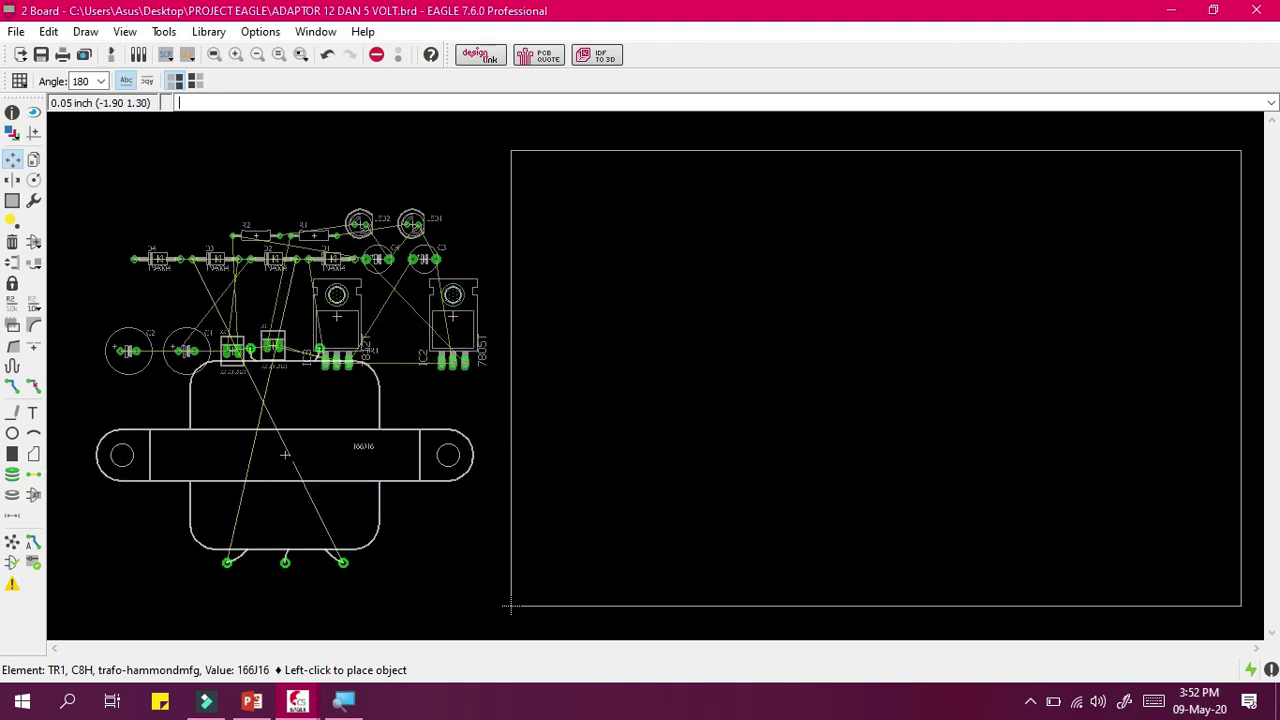
pyautogui.rightClick(310, 462)
pyautogui.rightClick(302, 478)
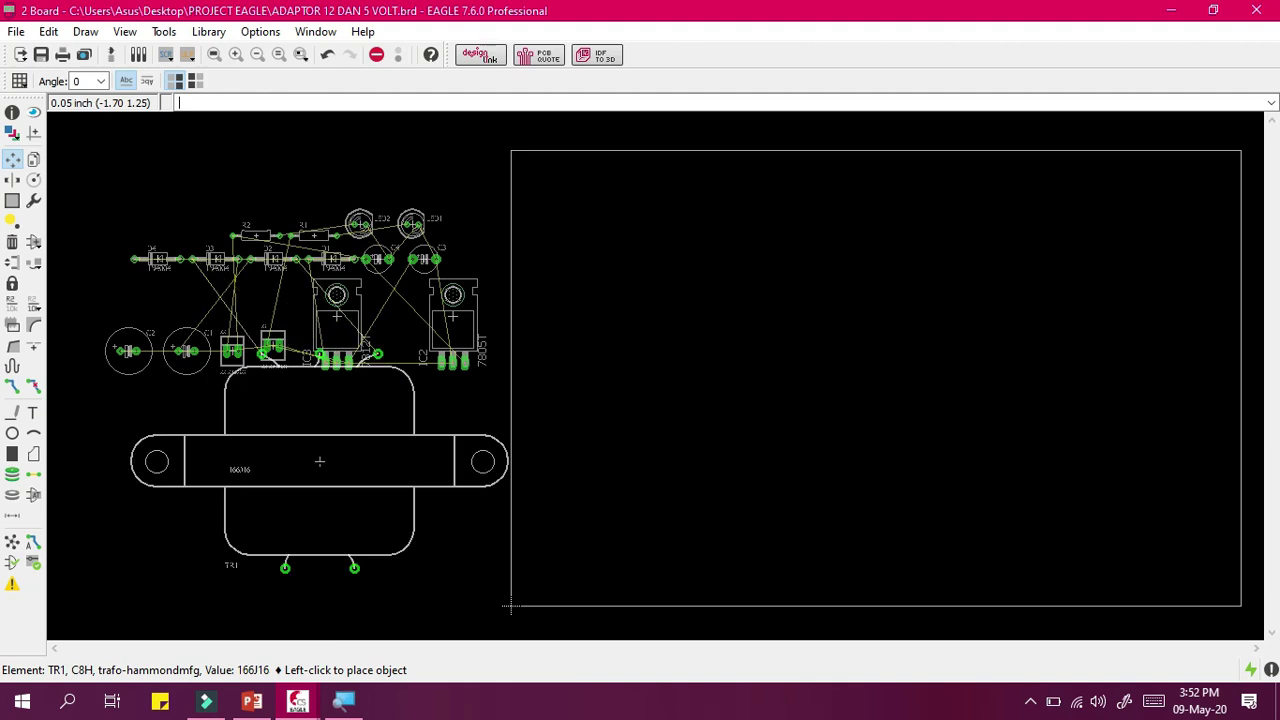
pyautogui.click(296, 484)
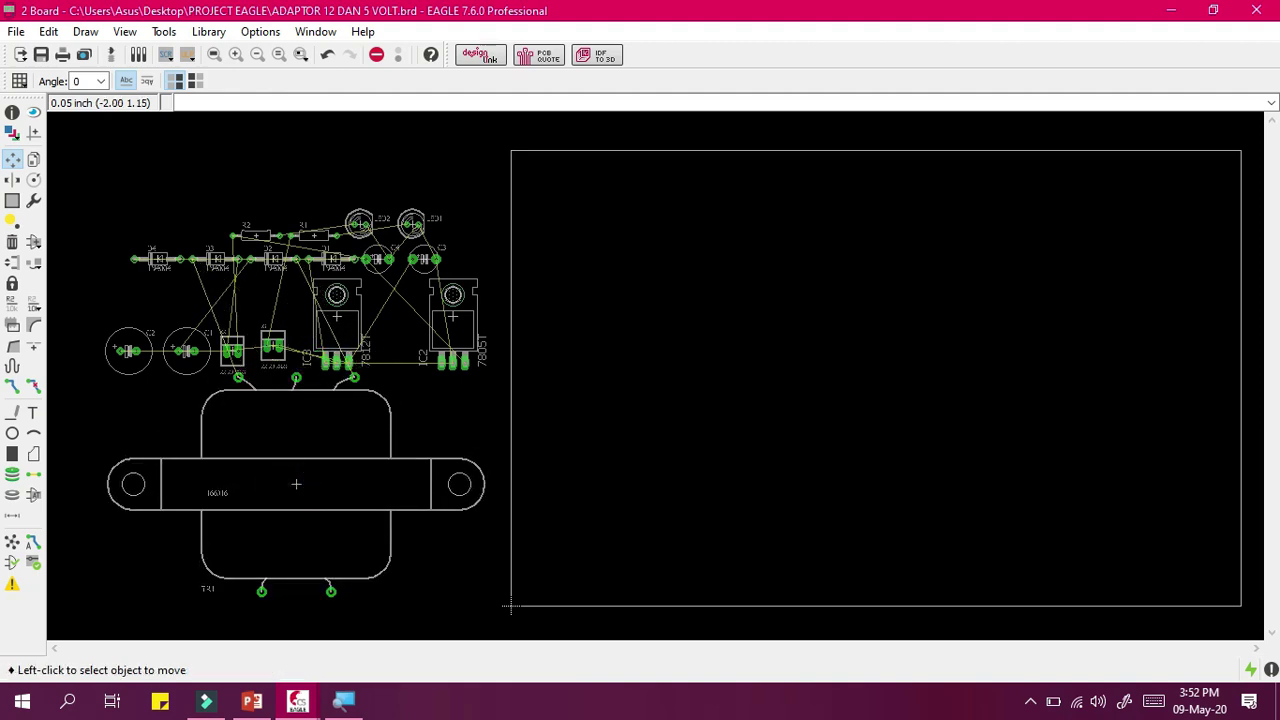
# Rotate transformer TR1 to 90° and place it outside the board outline at about (-2.00, 1.35) inch.
pyautogui.click(296, 484)
pyautogui.rightClick(768, 378)
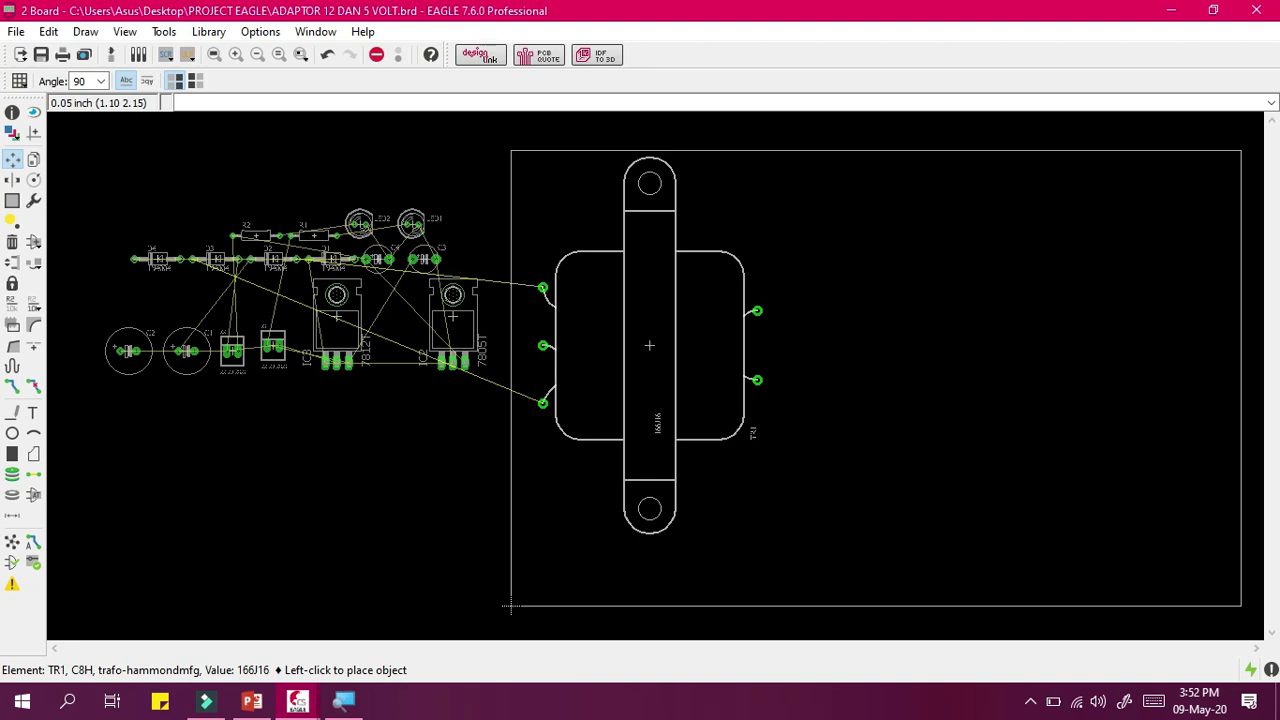
pyautogui.click(279, 449)
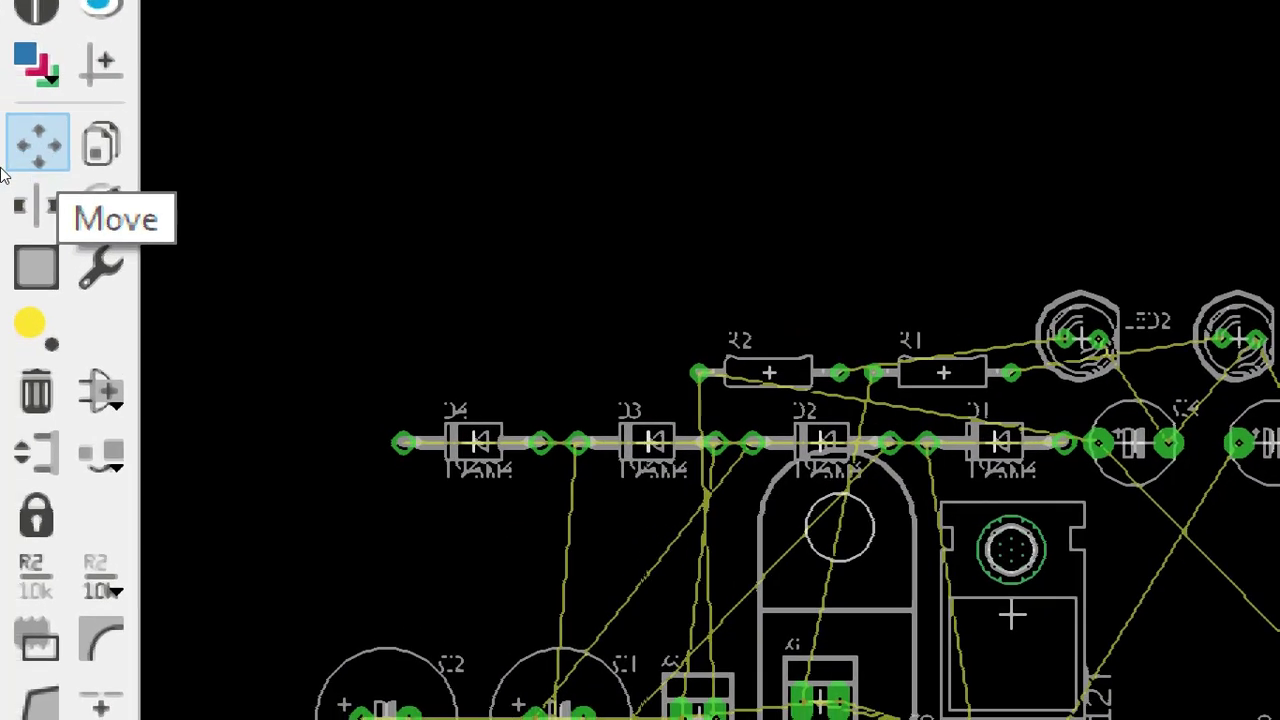
# Move transformer TR1 into the left part of the board outline and rotate it to 270°.
pyautogui.click(14, 165)
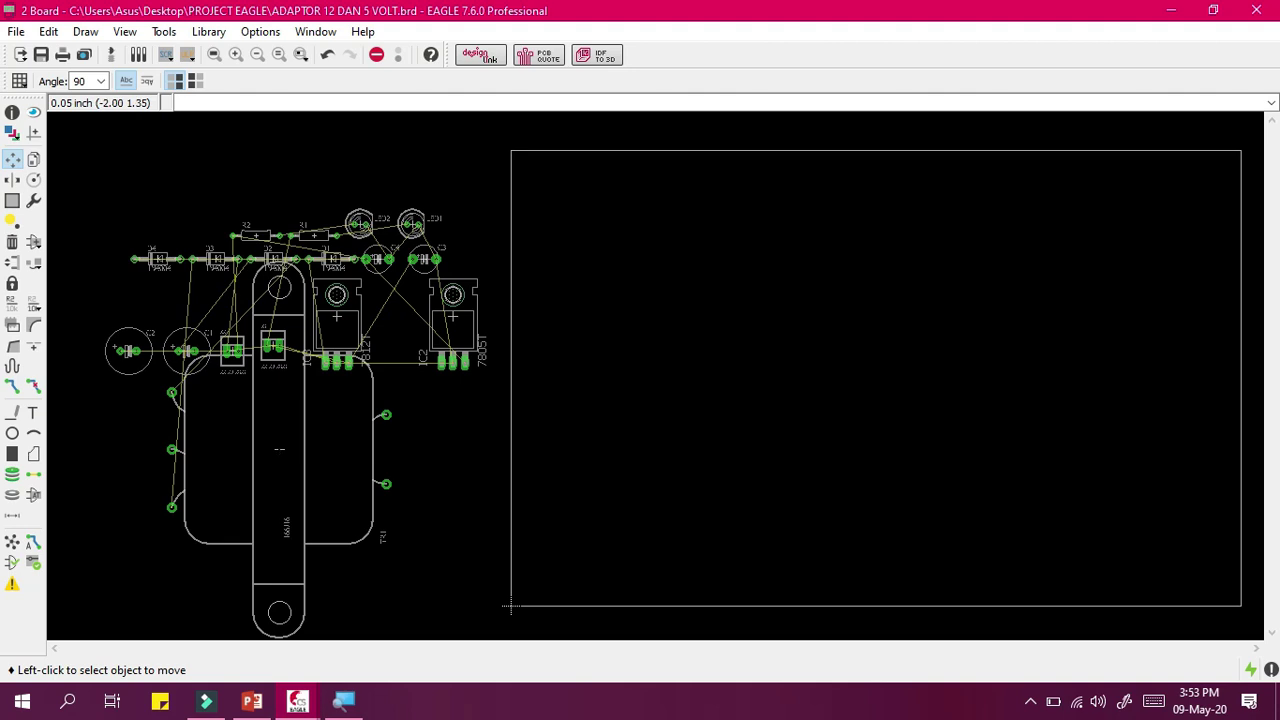
pyautogui.scroll(3, 284, 437)
pyautogui.scroll(-2, 283, 460)
pyautogui.click(277, 449)
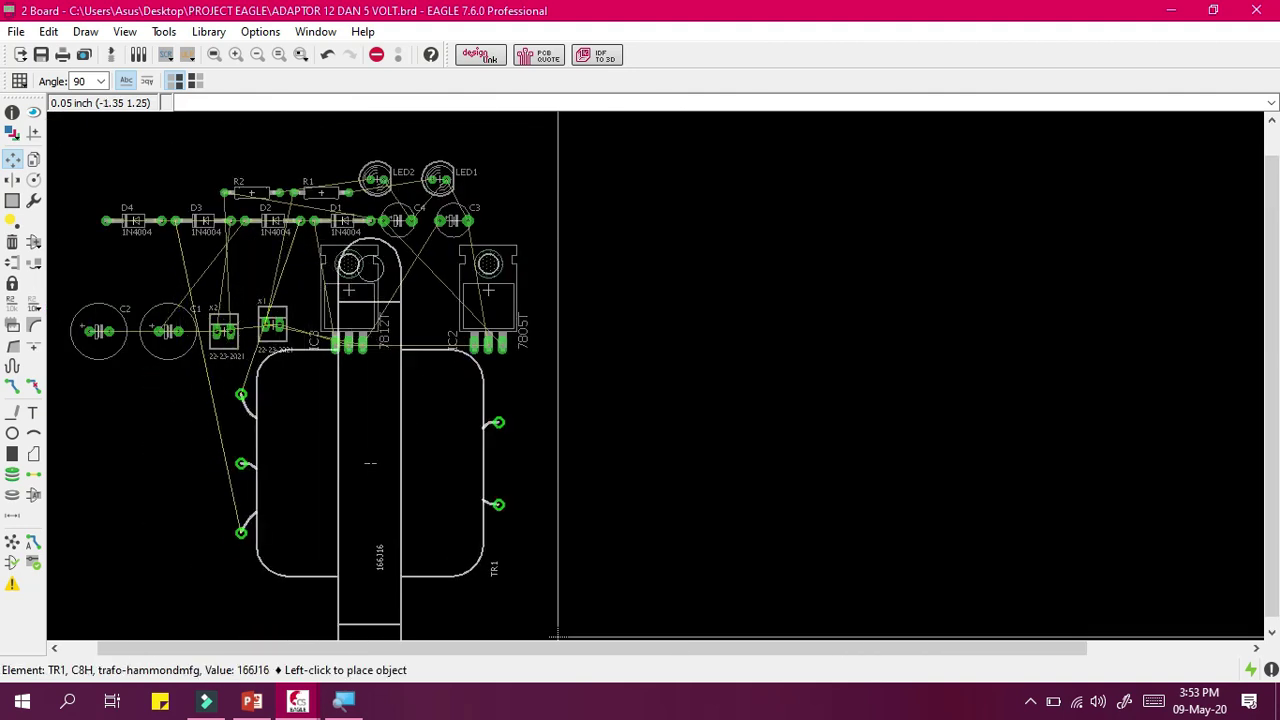
pyautogui.scroll(-2, 370, 462)
pyautogui.scroll(2, 503, 427)
pyautogui.scroll(-2, 503, 427)
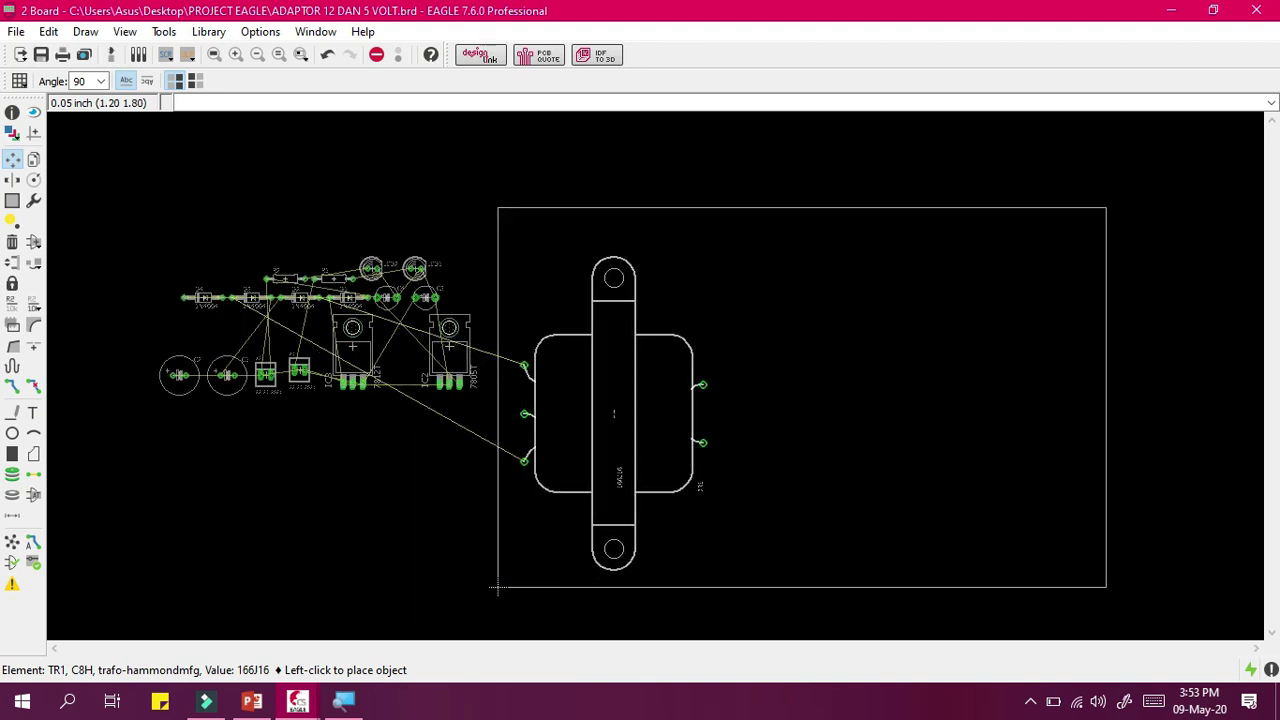
pyautogui.rightClick(614, 413)
pyautogui.rightClick(614, 413)
pyautogui.rightClick(615, 413)
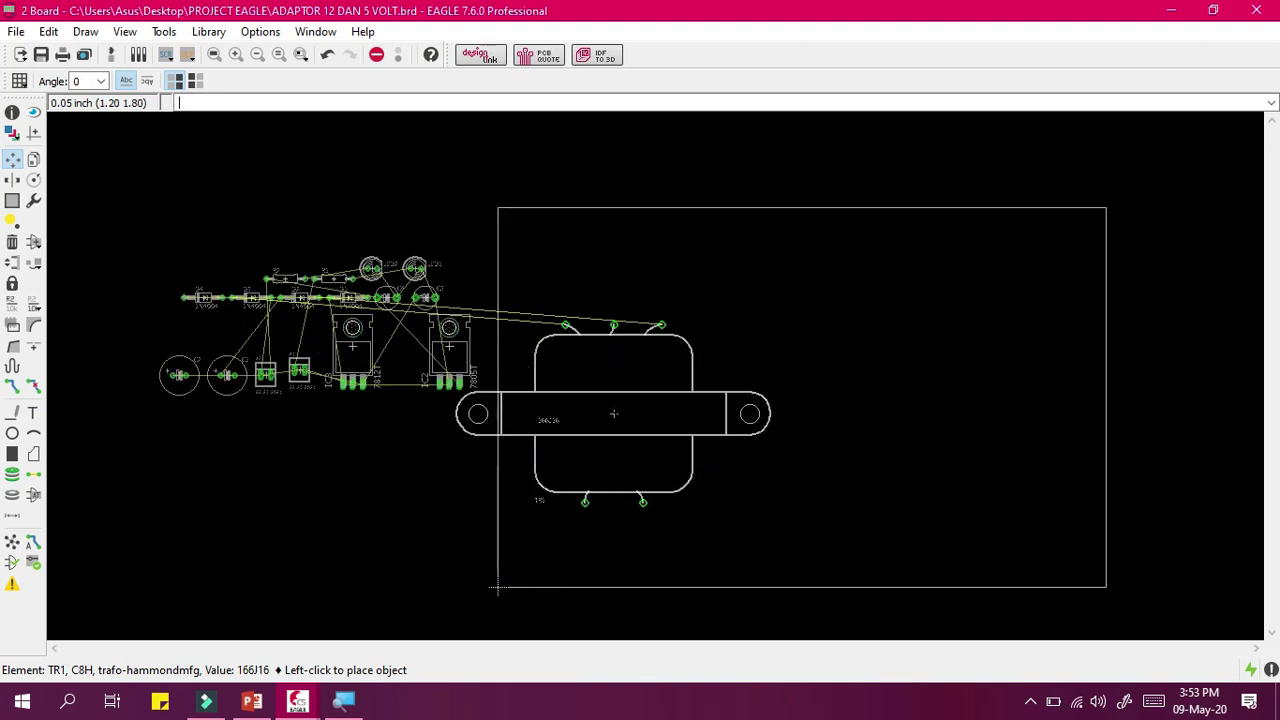
pyautogui.rightClick(617, 413)
pyautogui.rightClick(618, 413)
pyautogui.rightClick(618, 413)
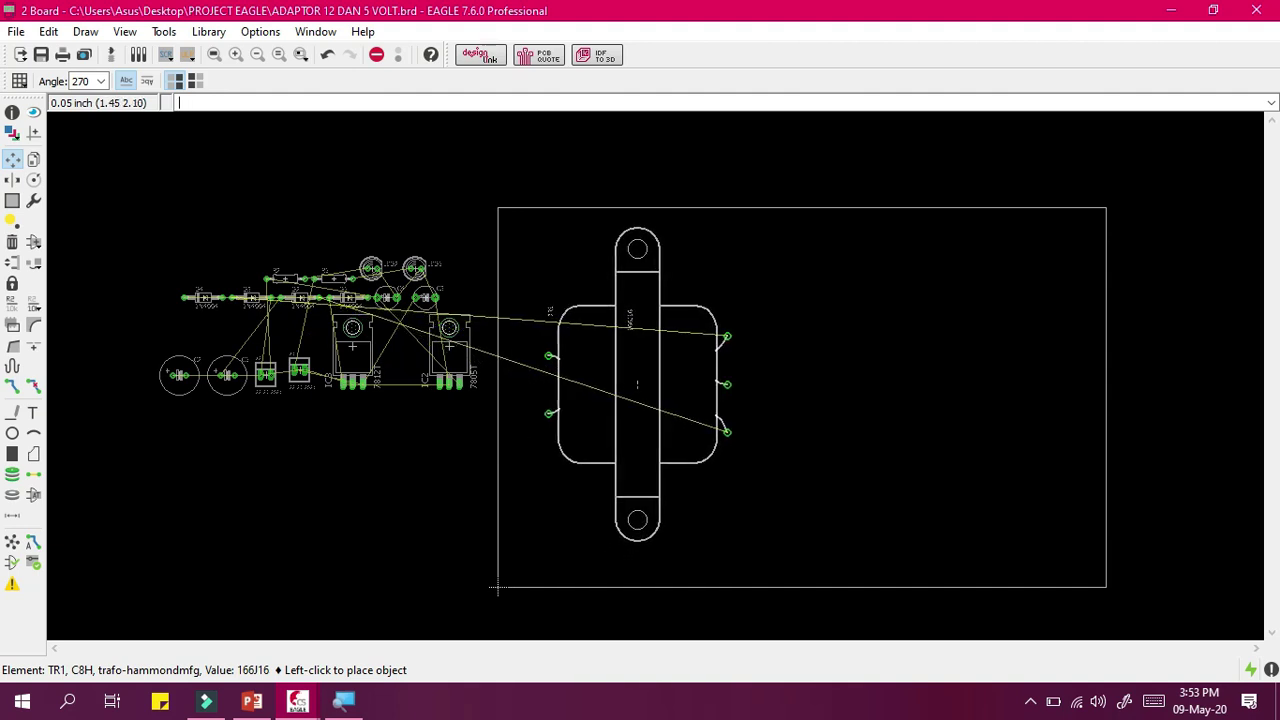
# Rotate transformer TR1 to 270° and place it in the left part of the board outline at about (1.20, 2.00) inch.
pyautogui.rightClick(637, 384)
pyautogui.rightClick(637, 384)
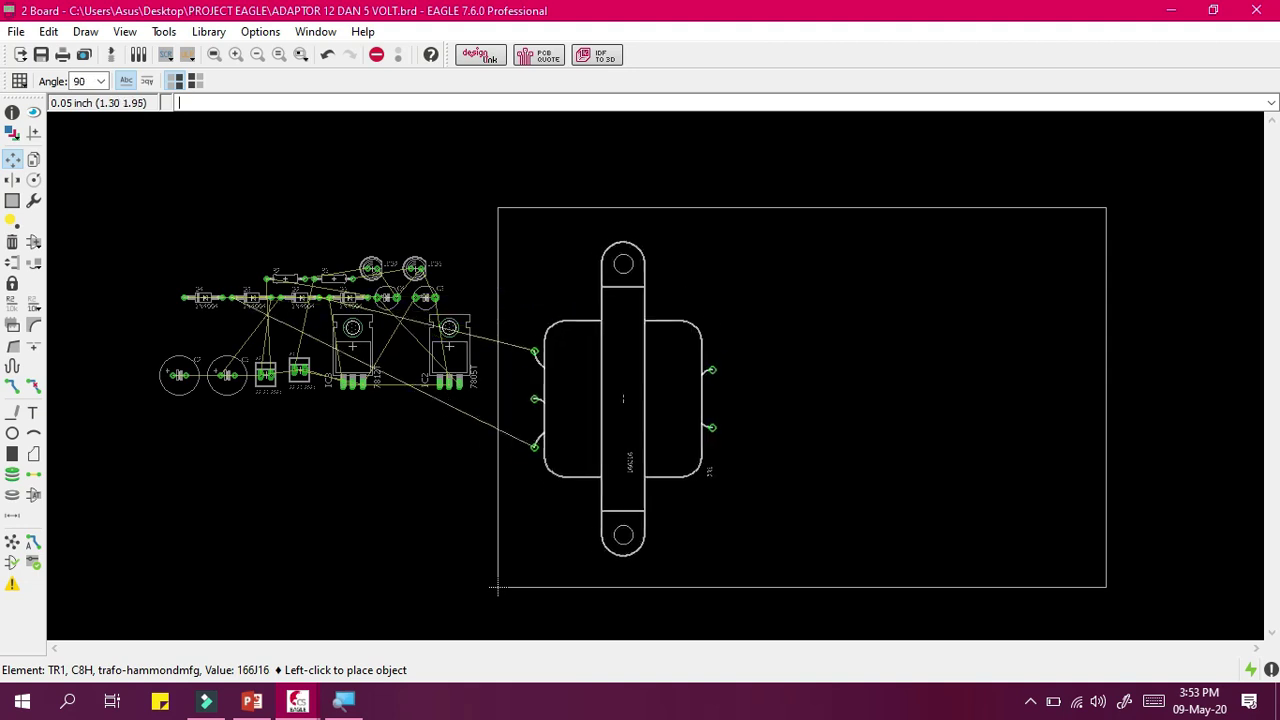
pyautogui.rightClick(614, 403)
pyautogui.rightClick(614, 403)
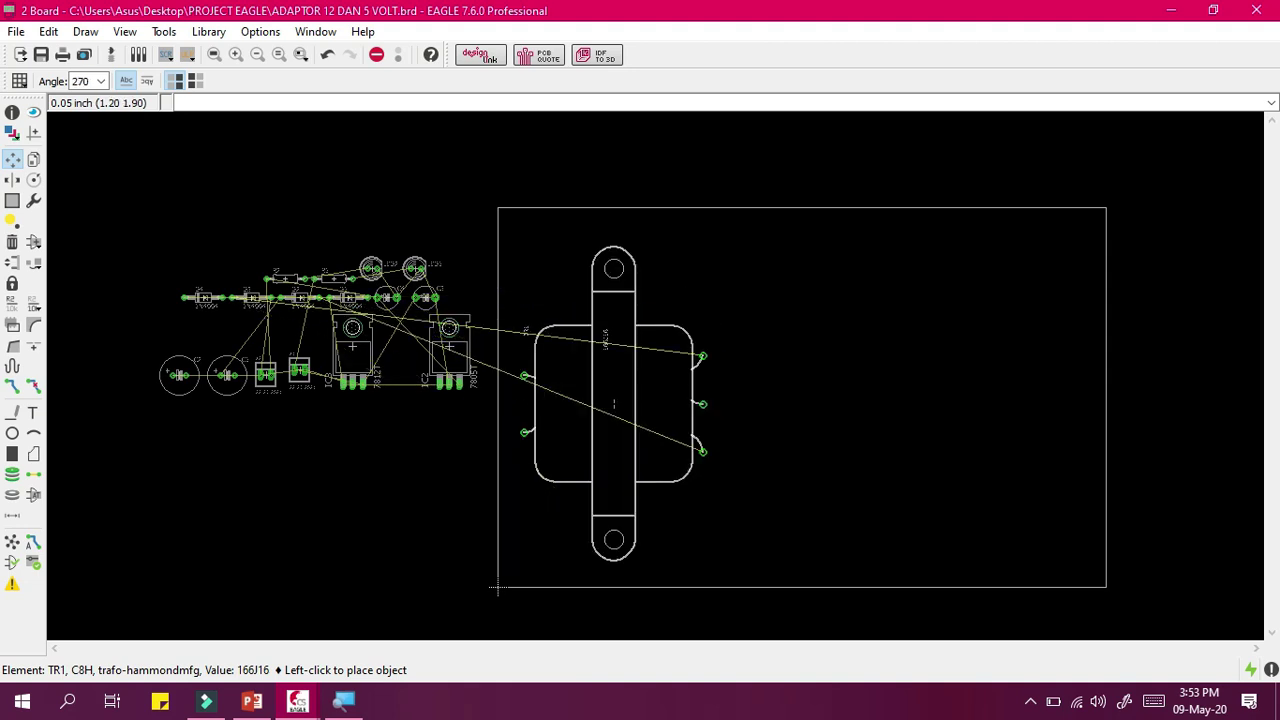
pyautogui.rightClick(614, 403)
pyautogui.rightClick(614, 403)
pyautogui.rightClick(614, 403)
pyautogui.rightClick(614, 403)
pyautogui.scroll(4, 614, 403)
pyautogui.scroll(-3, 612, 403)
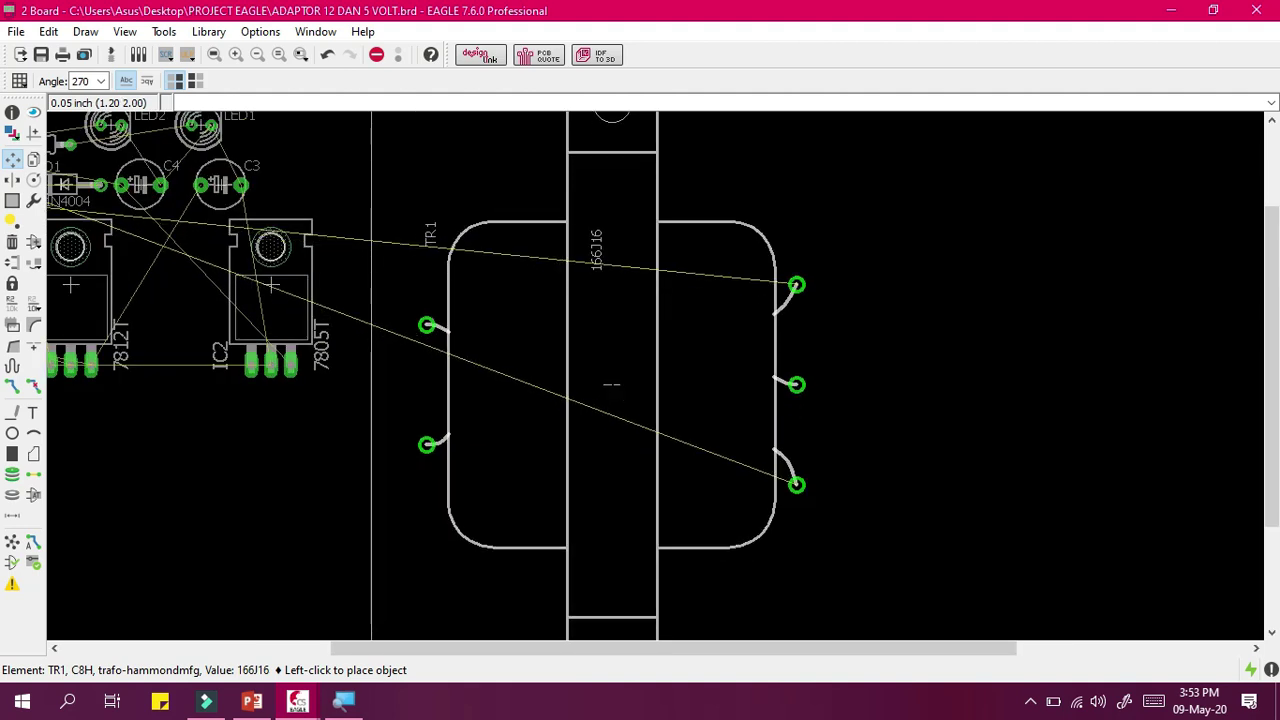
pyautogui.click(611, 384)
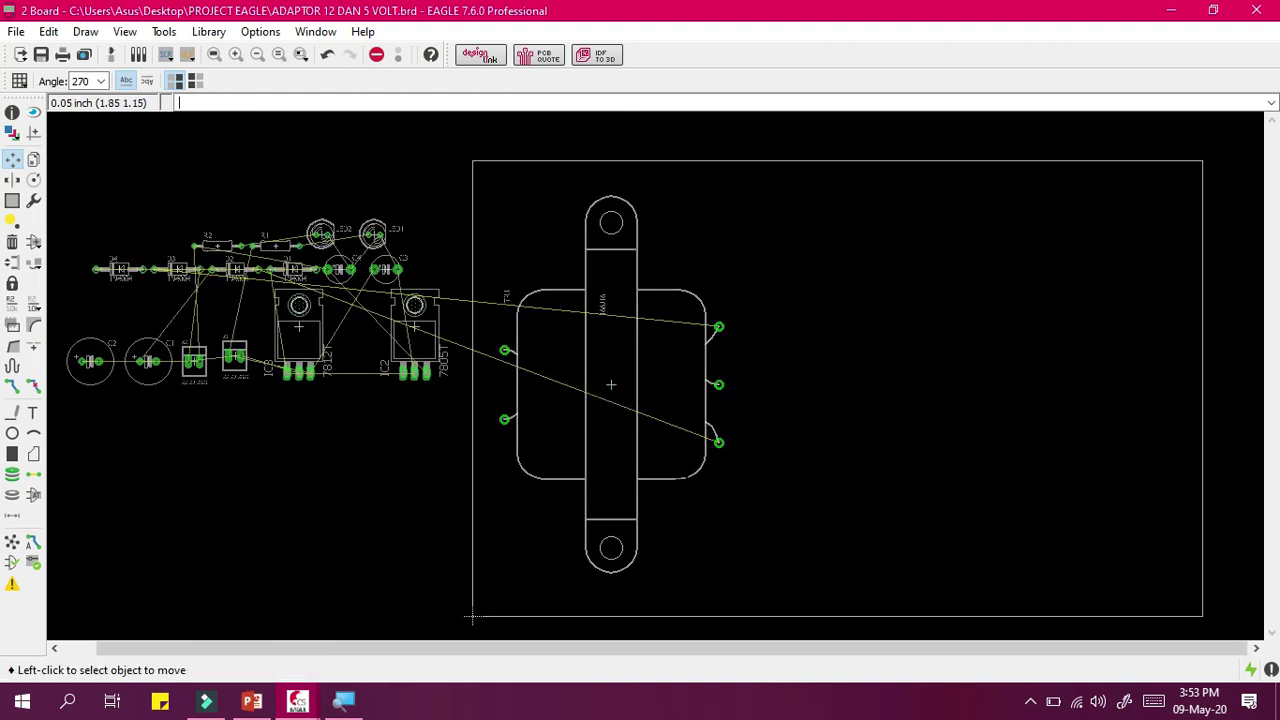
# Examine the pads of transformer TR1 and the airwires running from them to the components outside the board outline.
pyautogui.scroll(4, 594, 420)
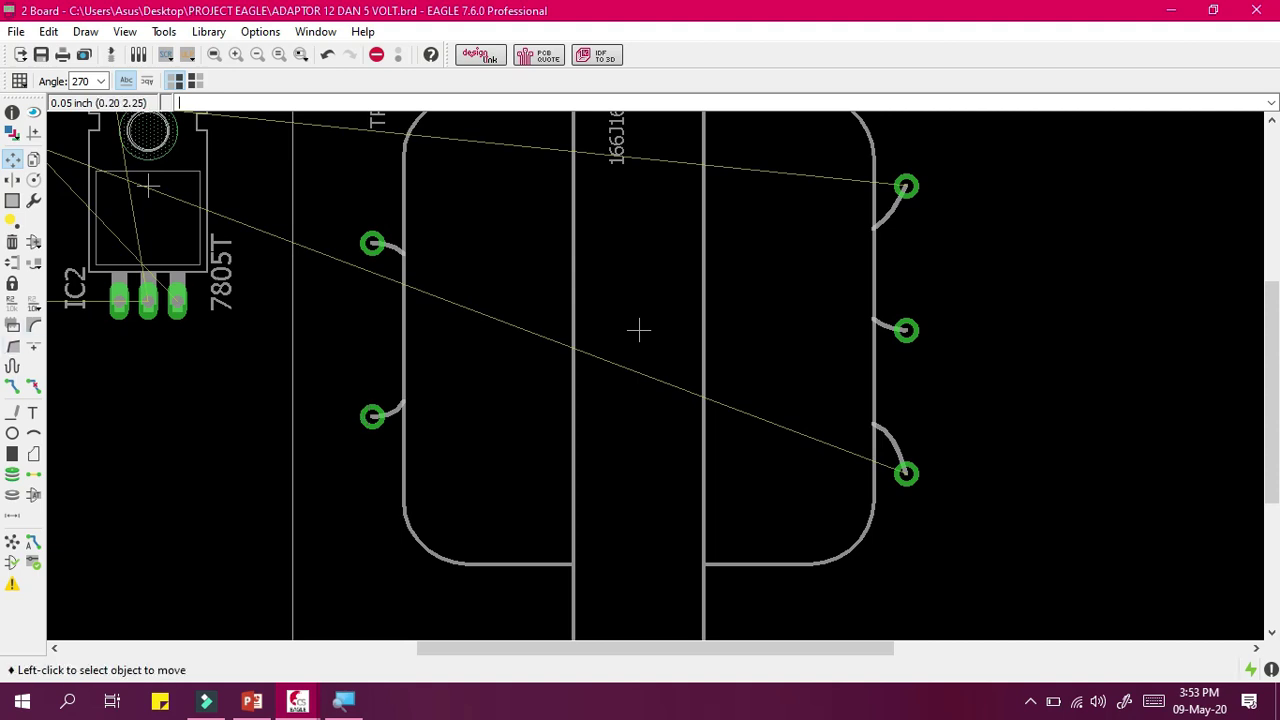
pyautogui.scroll(-3, 524, 296)
pyautogui.scroll(1, 524, 296)
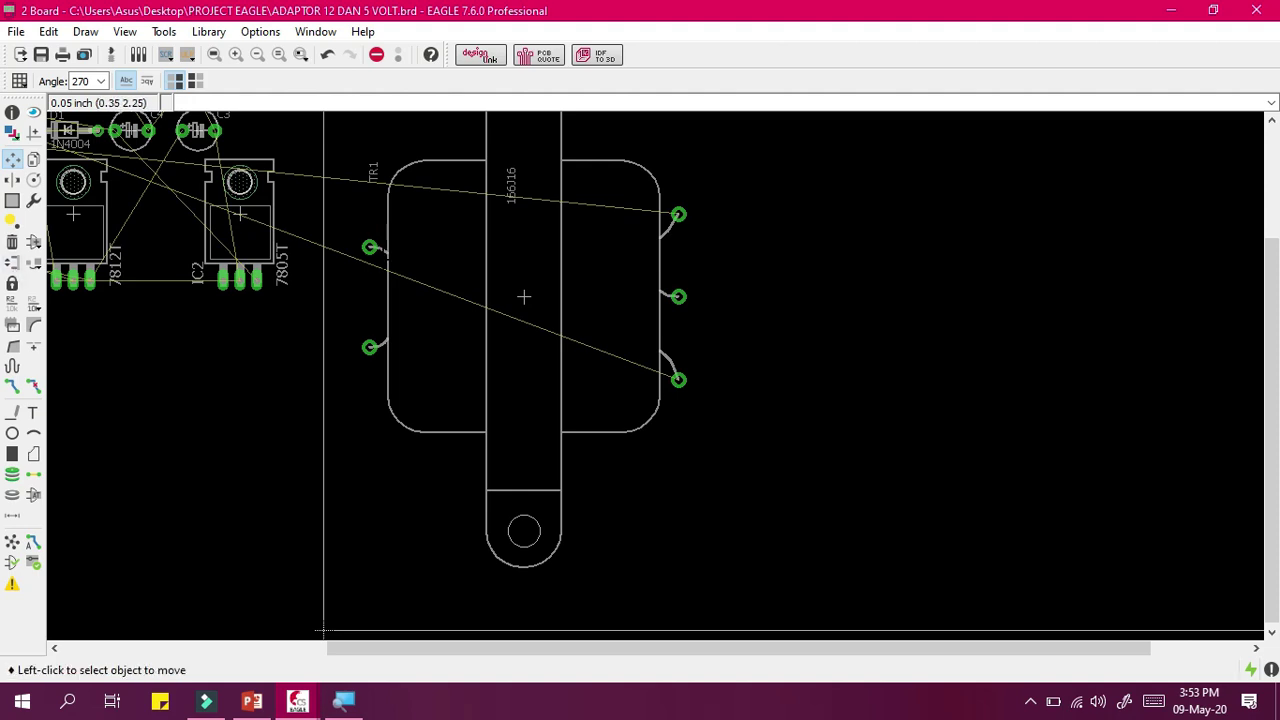
pyautogui.scroll(-3, 387, 259)
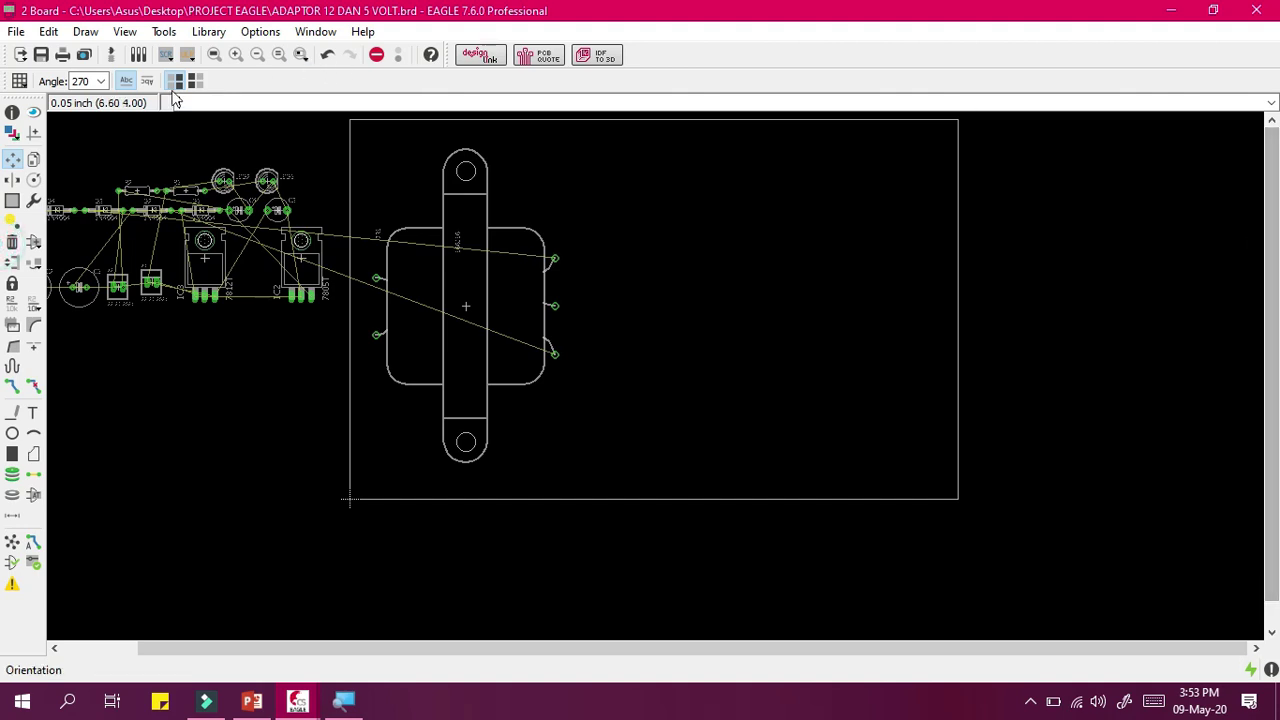
pyautogui.scroll(2, 119, 120)
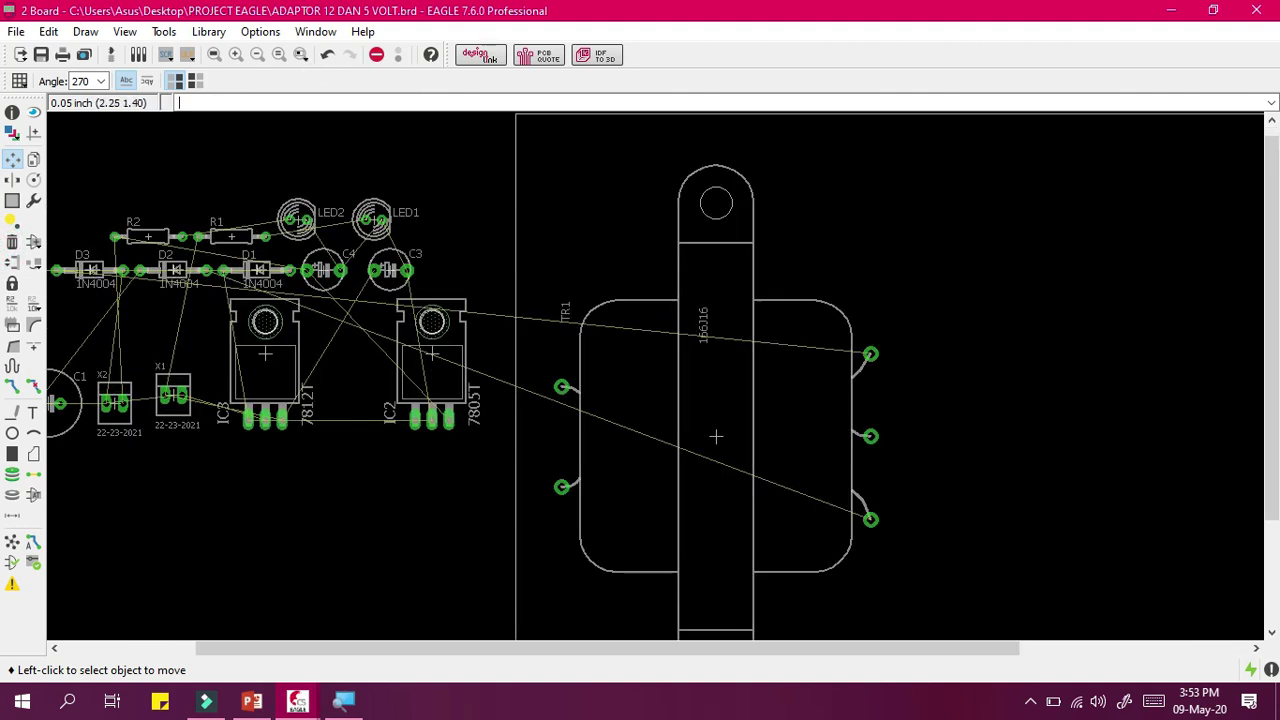
pyautogui.scroll(2, 716, 436)
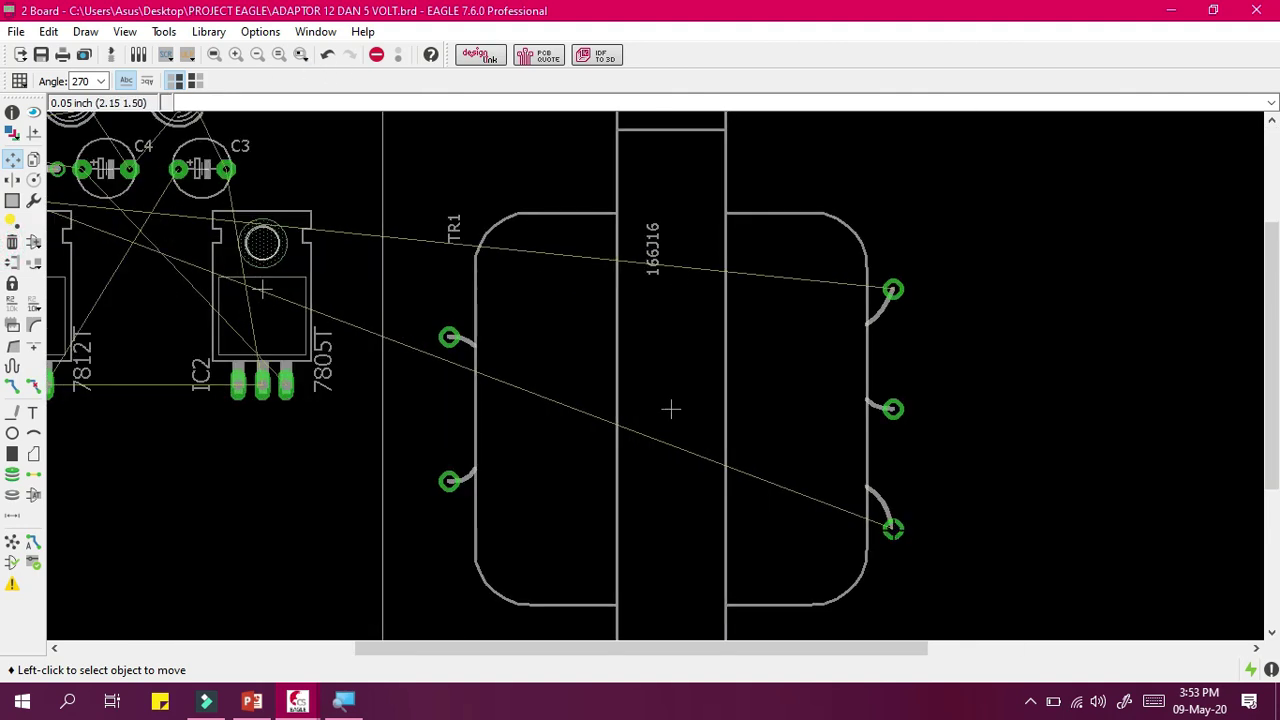
pyautogui.moveTo(630, 648); pyautogui.dragTo(417, 646)
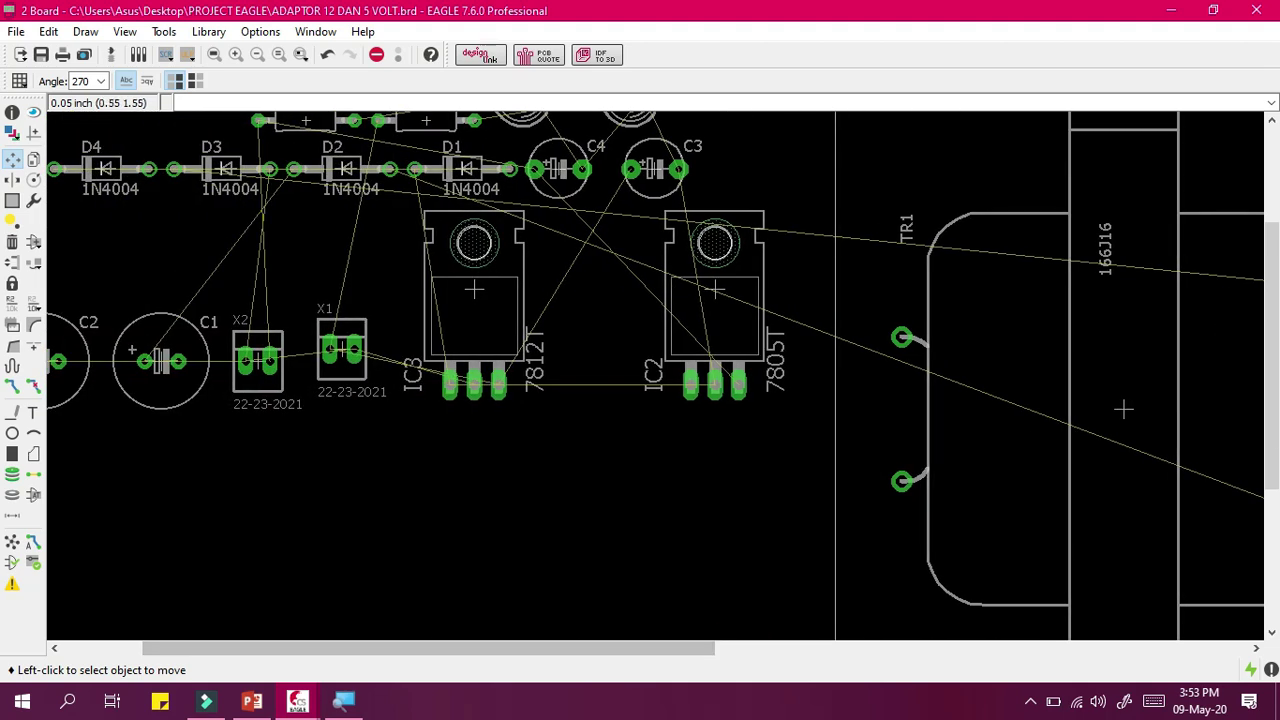
pyautogui.scroll(1, 655, 372)
pyautogui.moveTo(603, 653); pyautogui.dragTo(781, 652)
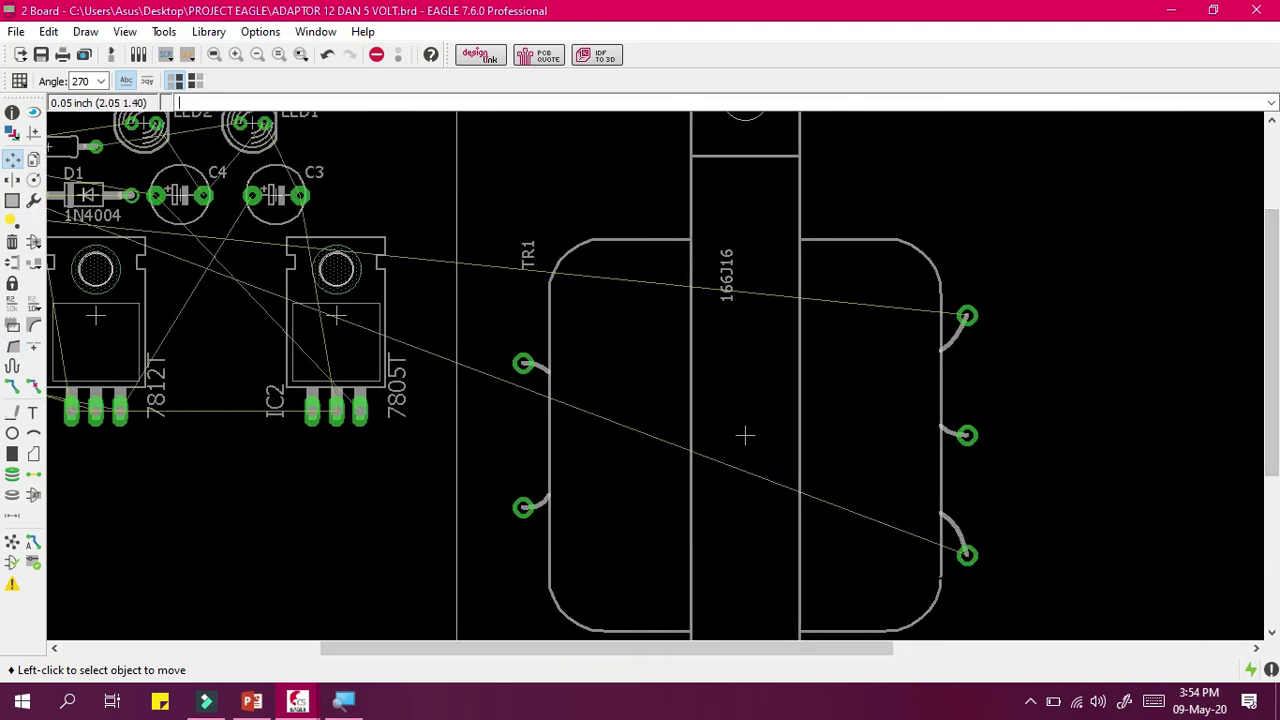
pyautogui.scroll(3, 529, 283)
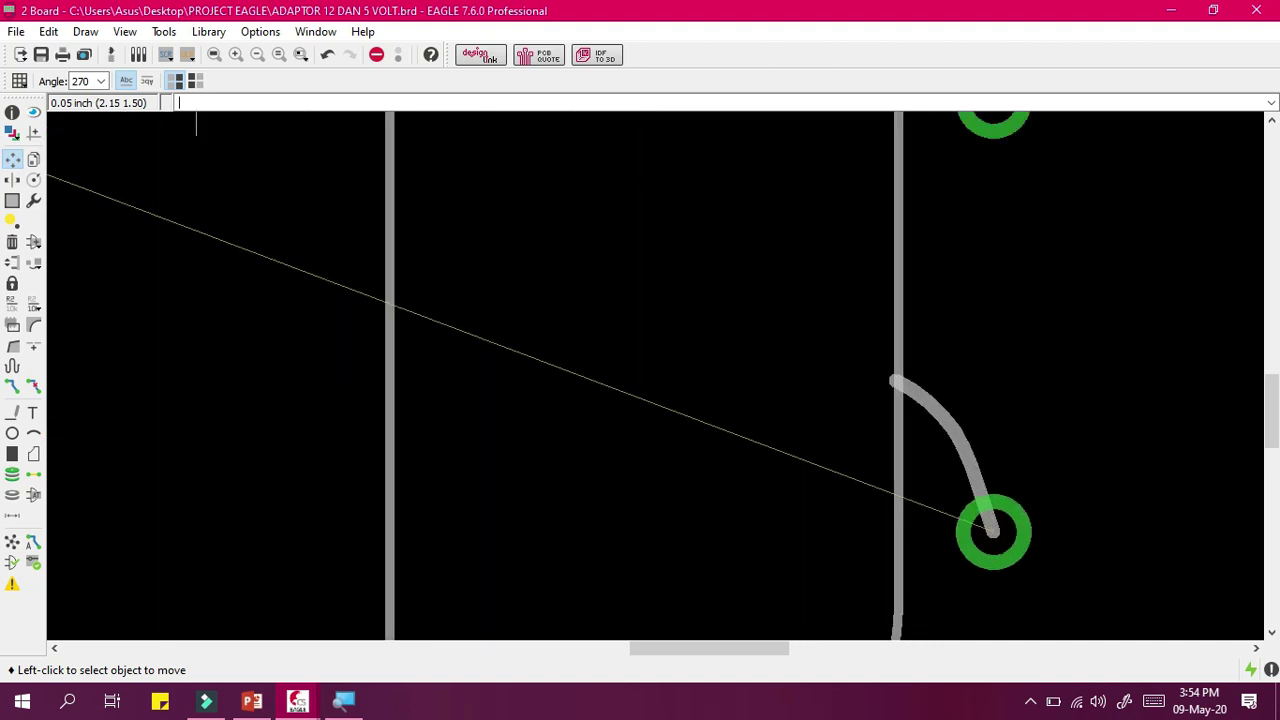
pyautogui.scroll(-5, 995, 535)
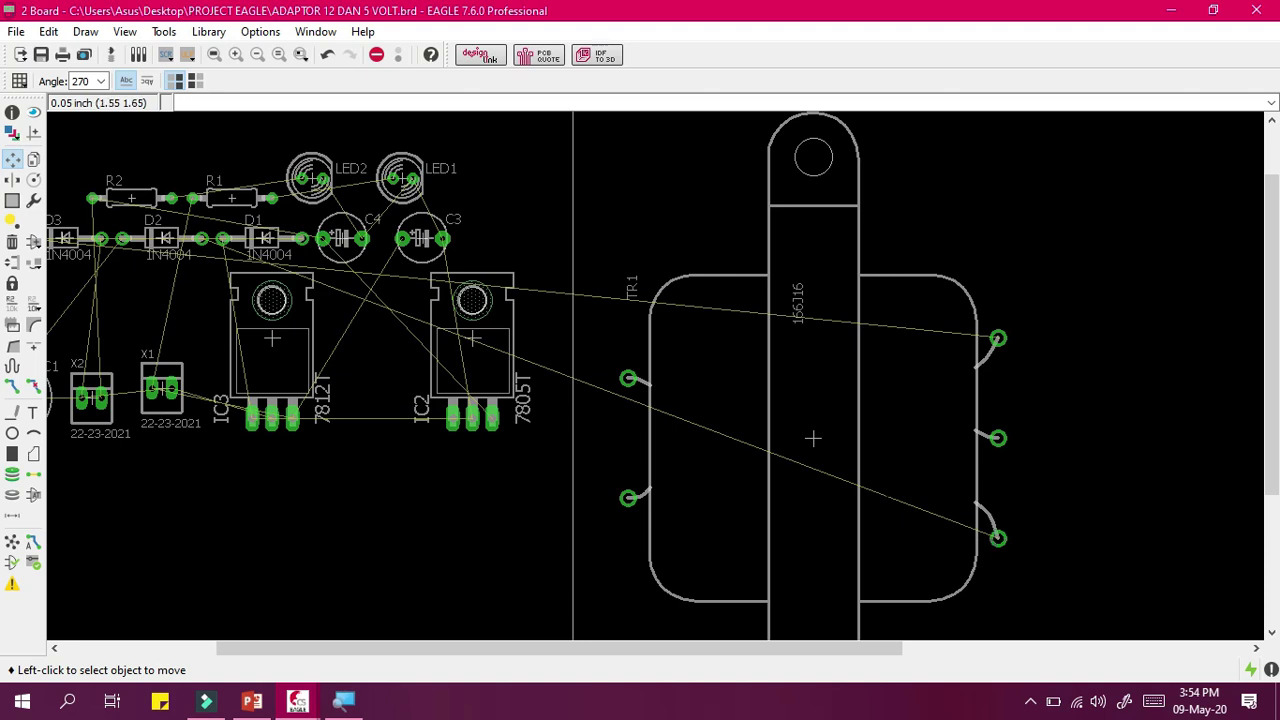
# Highlight the signal of the airwire from TR1's lower right pad and trace it to the diodes.
pyautogui.click(34, 112)
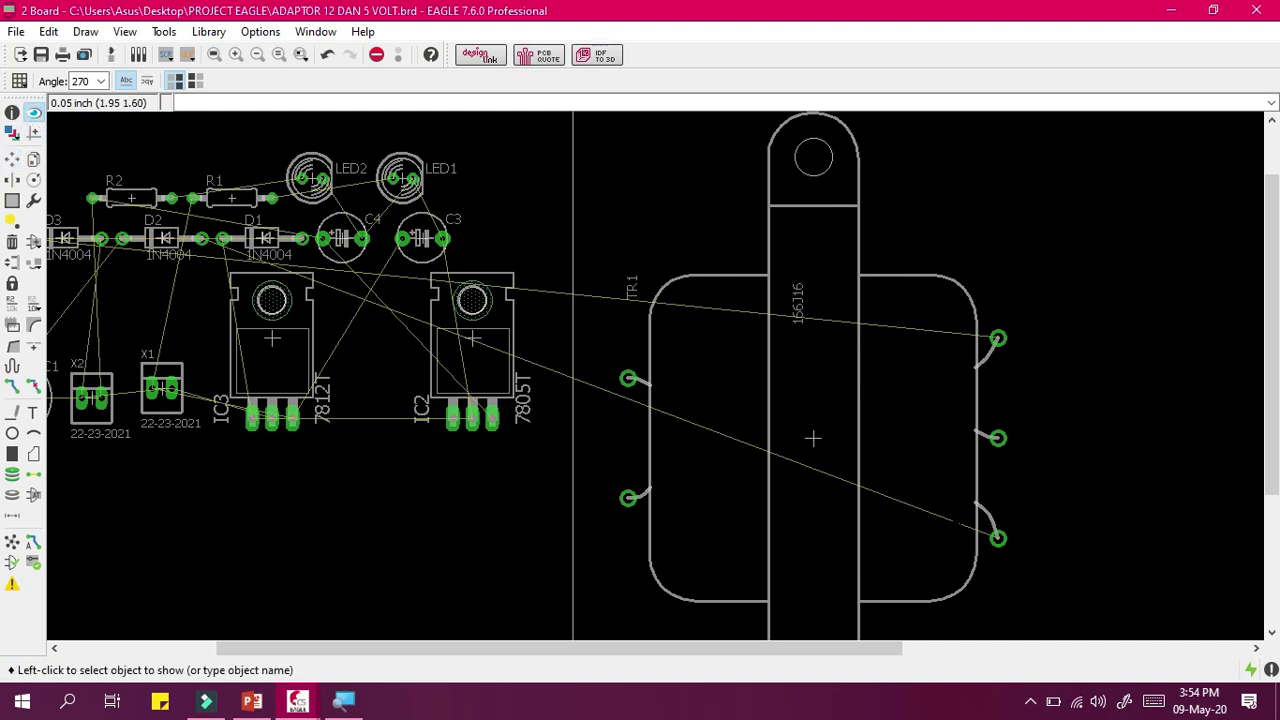
pyautogui.click(958, 522)
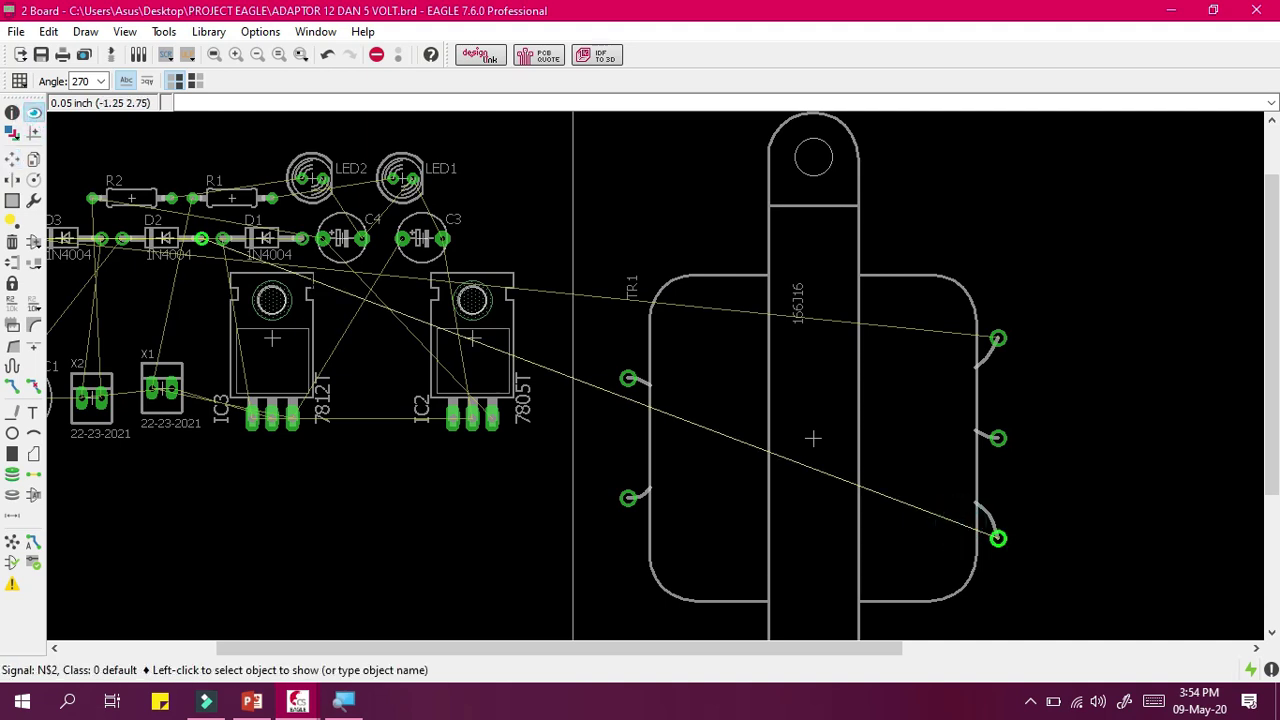
pyautogui.scroll(2, 180, 238)
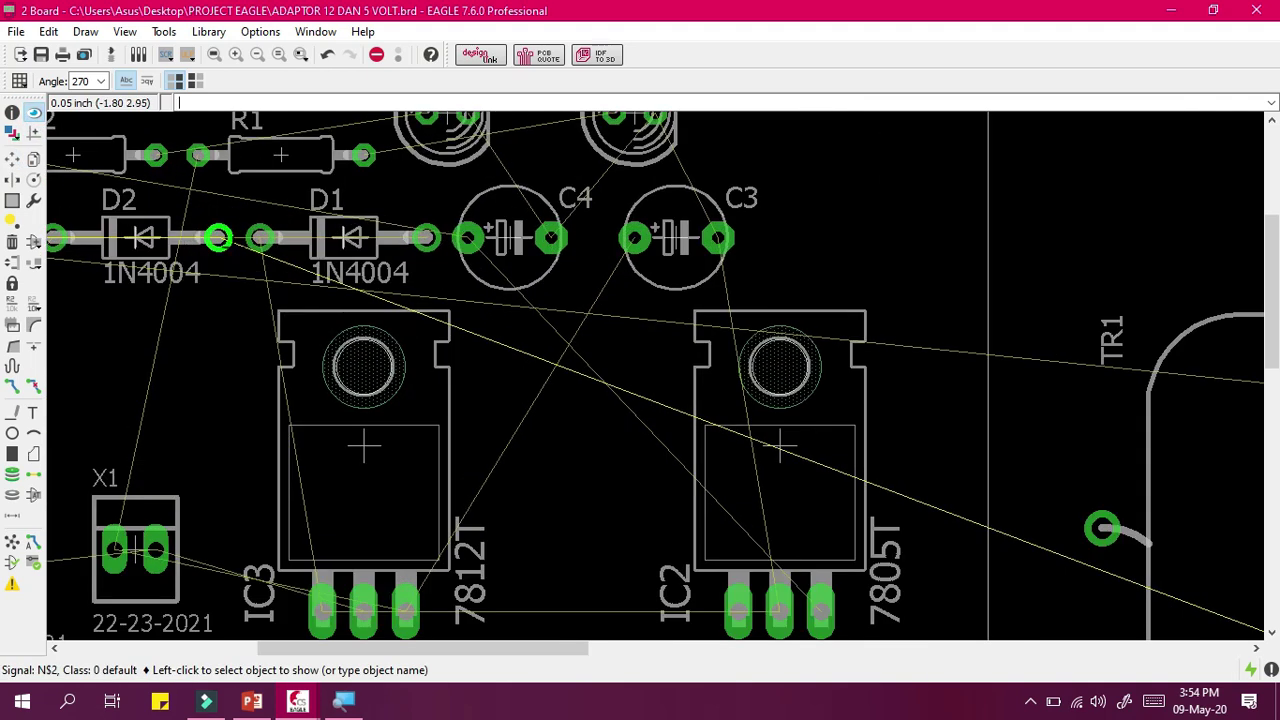
pyautogui.scroll(-4, 219, 238)
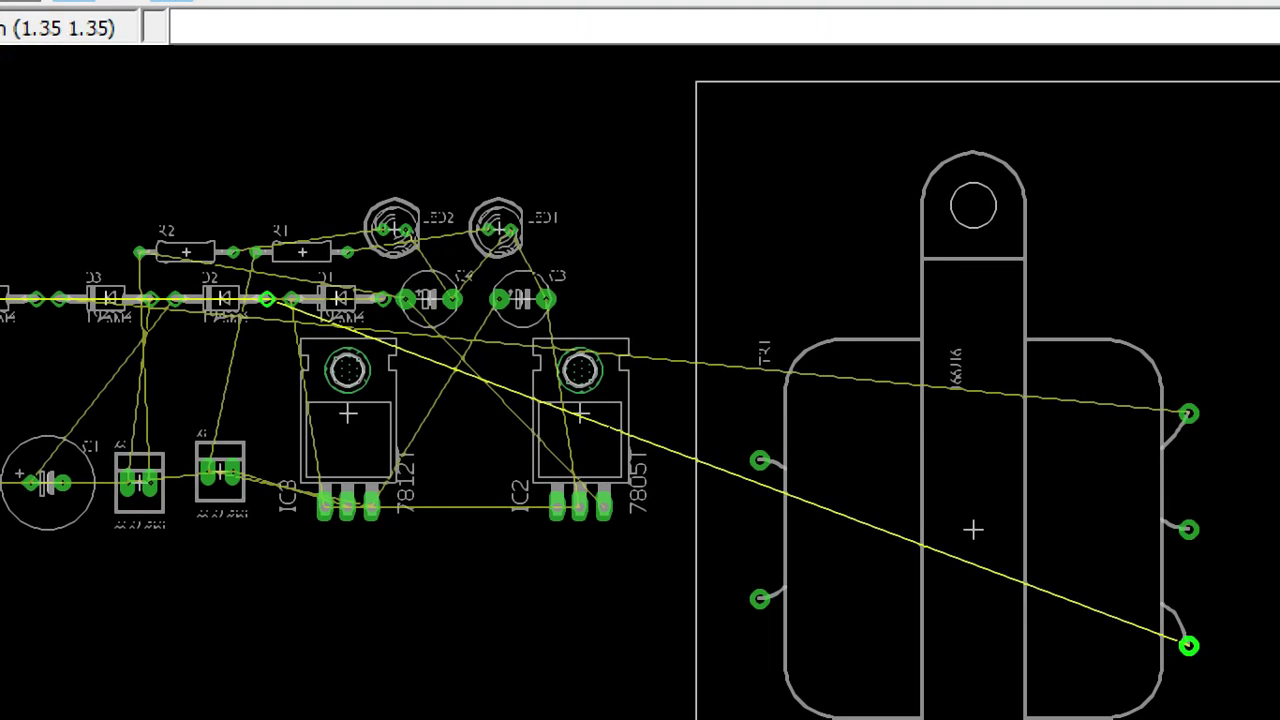
pyautogui.click(667, 402)
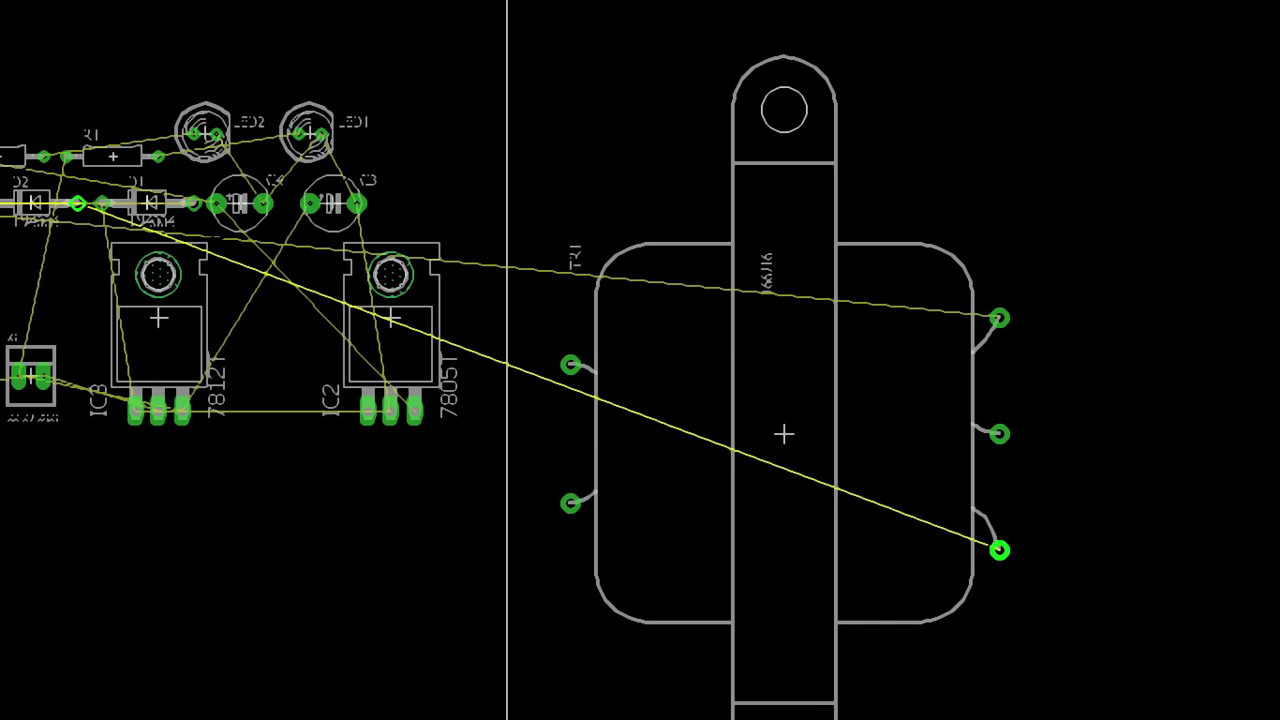
pyautogui.scroll(3, 70, 201)
pyautogui.scroll(-5, 83, 204)
pyautogui.scroll(5, 83, 204)
pyautogui.scroll(1, 25, 205)
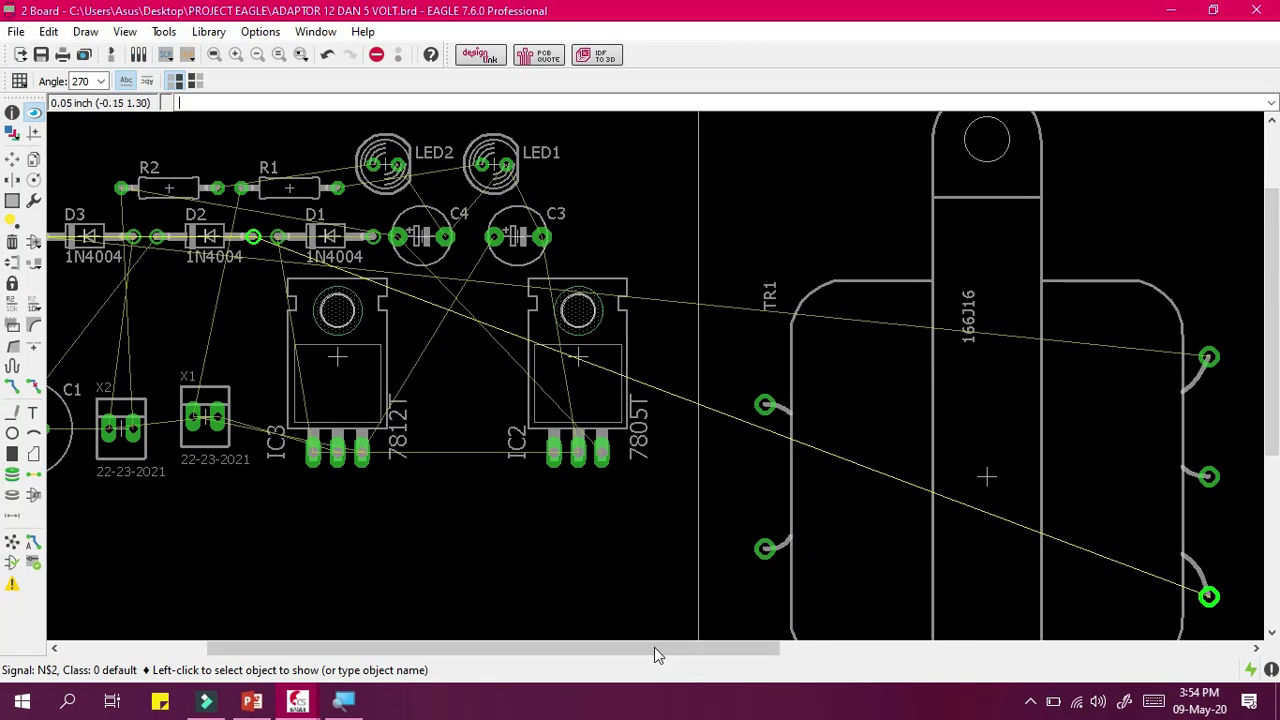
# Move diode D2 to the right of transformer TR1, rotate it to 270°, and place it at about (2.70, 1.80) inch.
pyautogui.moveTo(650, 648); pyautogui.dragTo(576, 645)
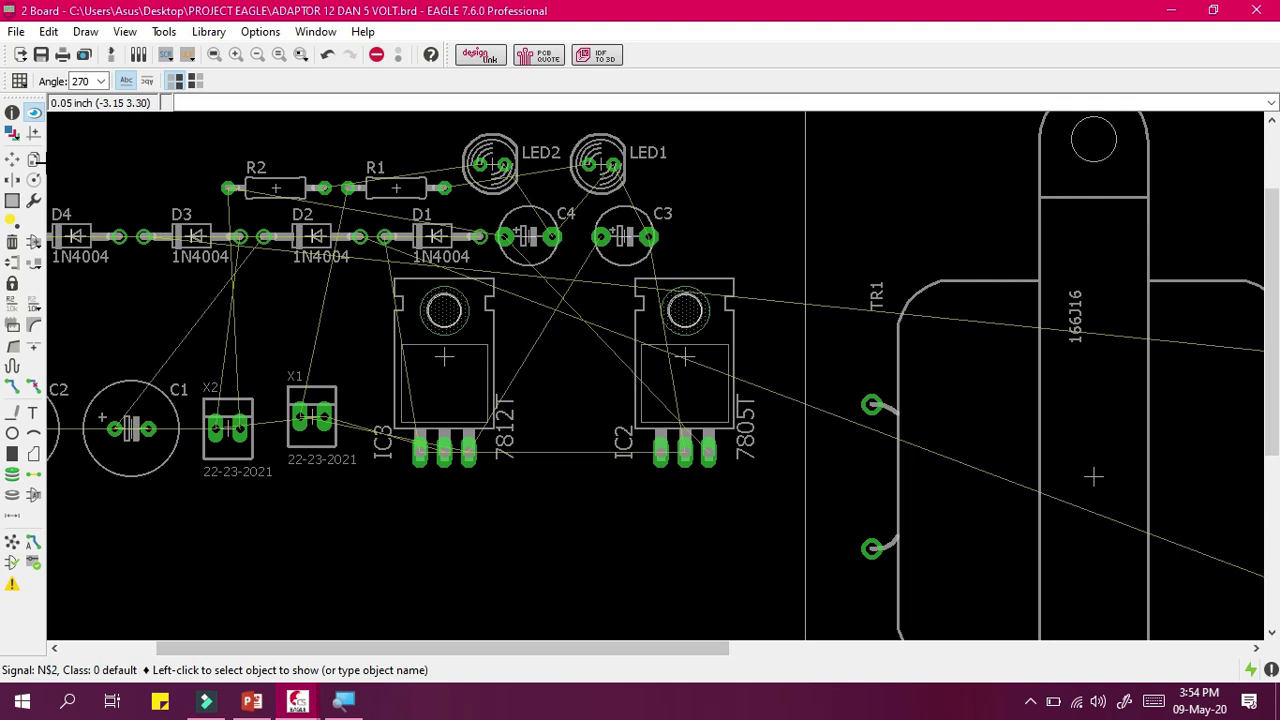
pyautogui.click(12, 159)
pyautogui.click(302, 236)
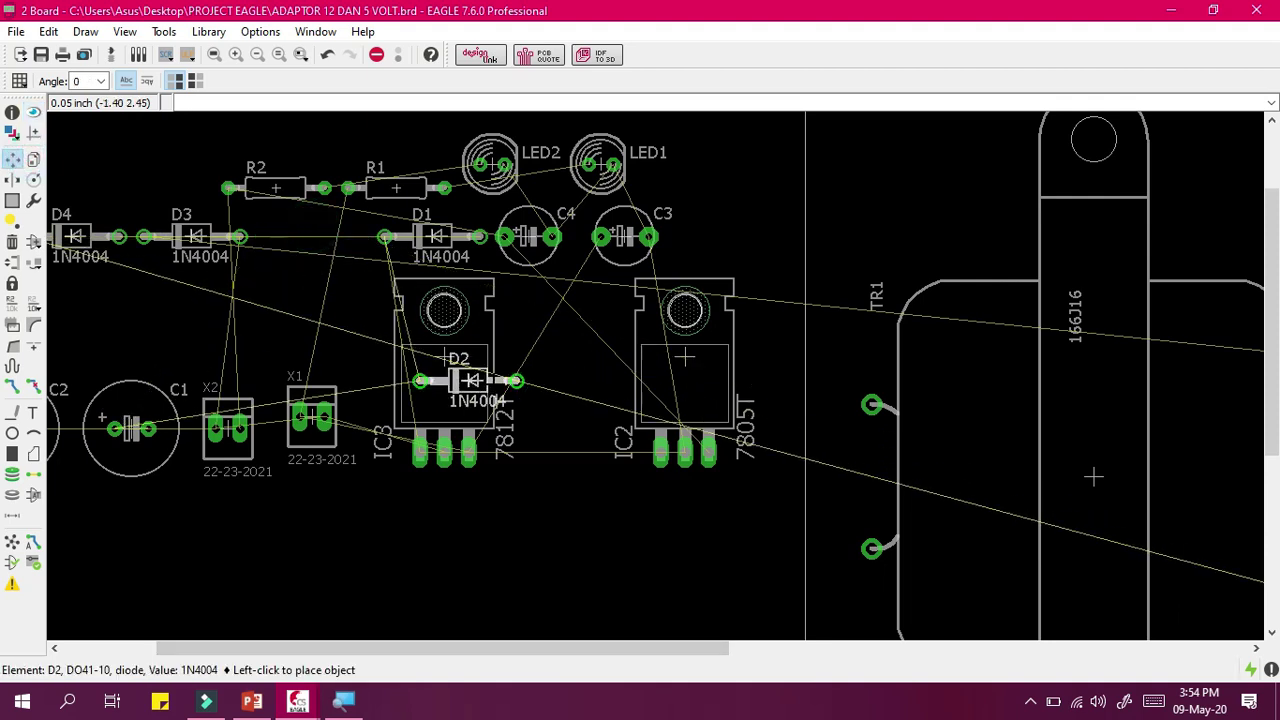
pyautogui.scroll(-2, 797, 399)
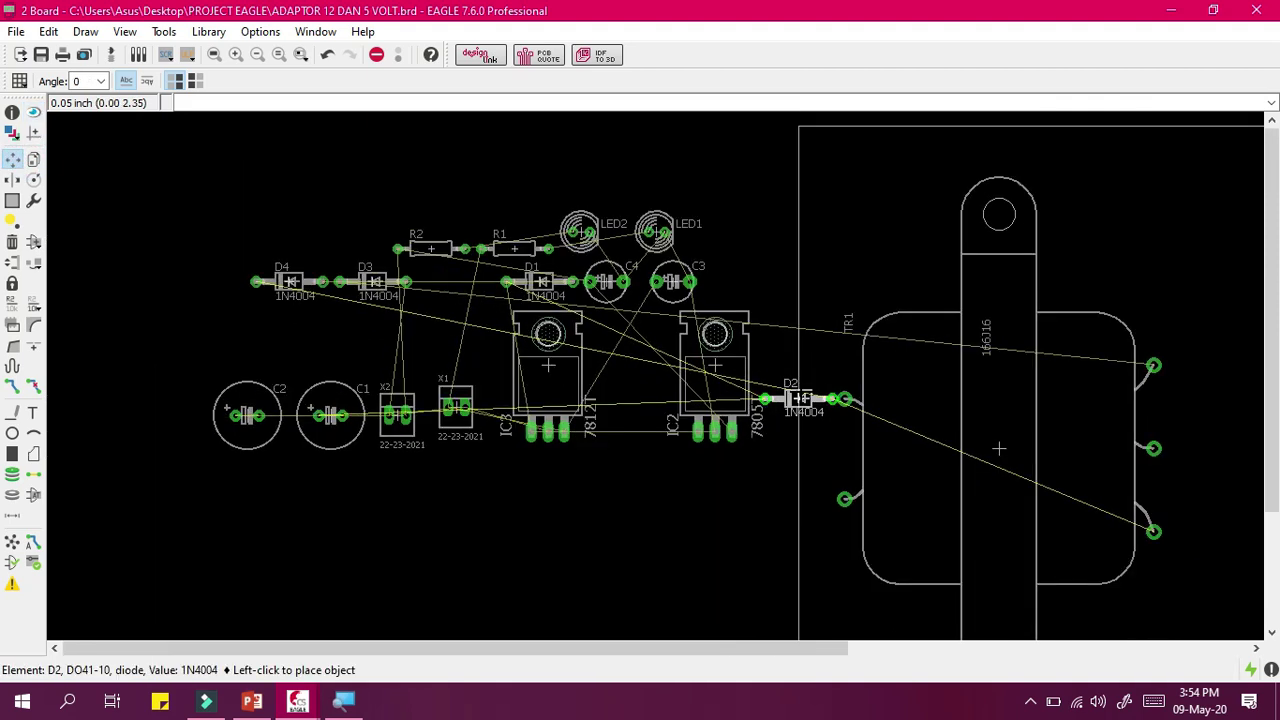
pyautogui.scroll(2, 910, 490)
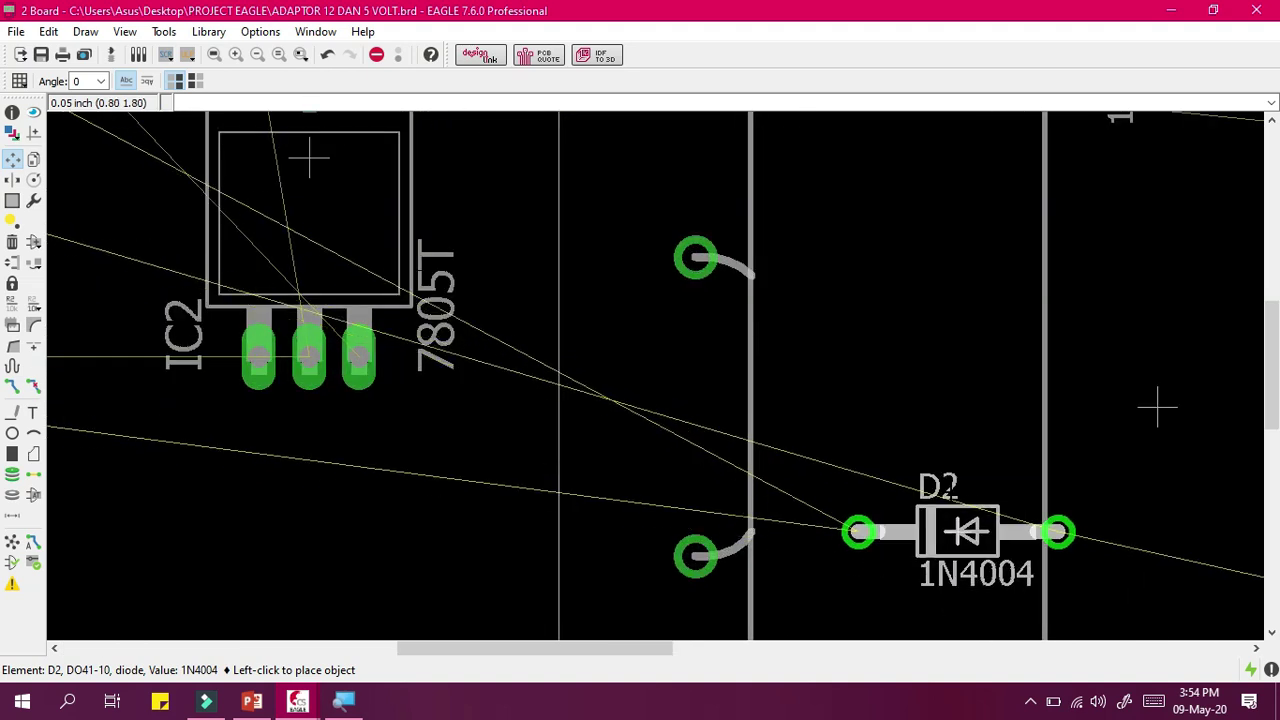
pyautogui.scroll(-2, 957, 531)
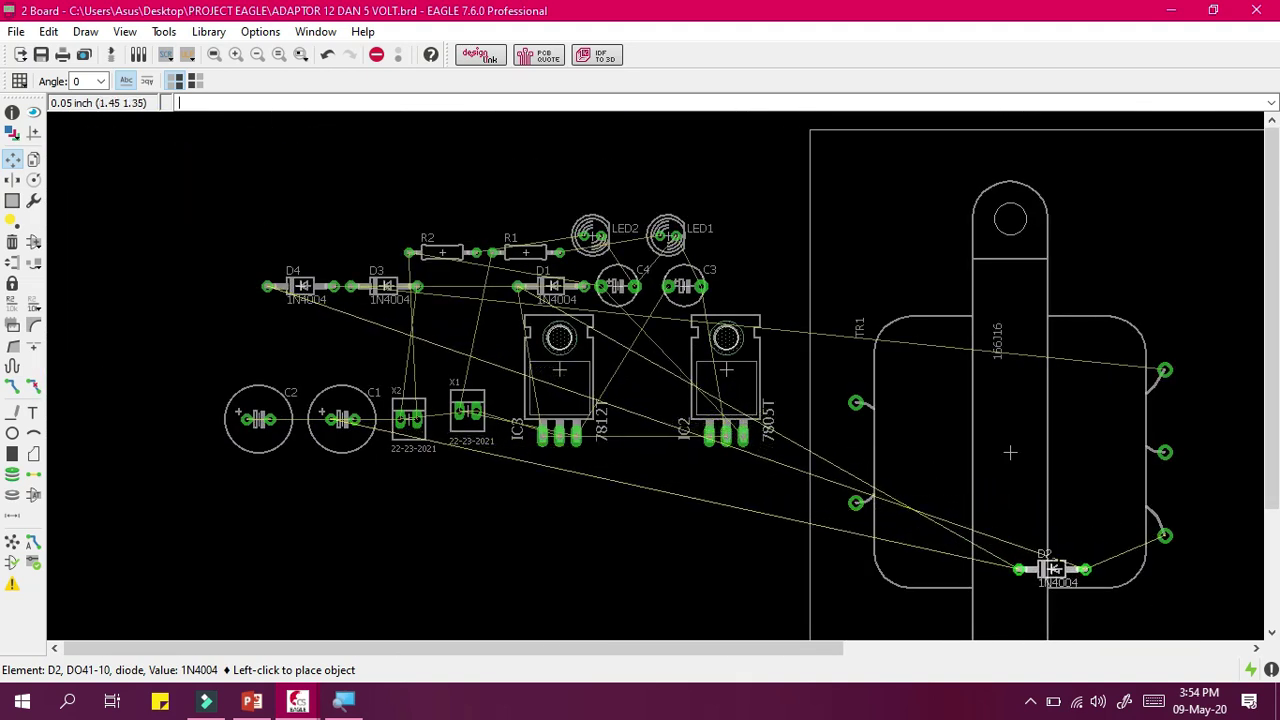
pyautogui.scroll(2, 1086, 555)
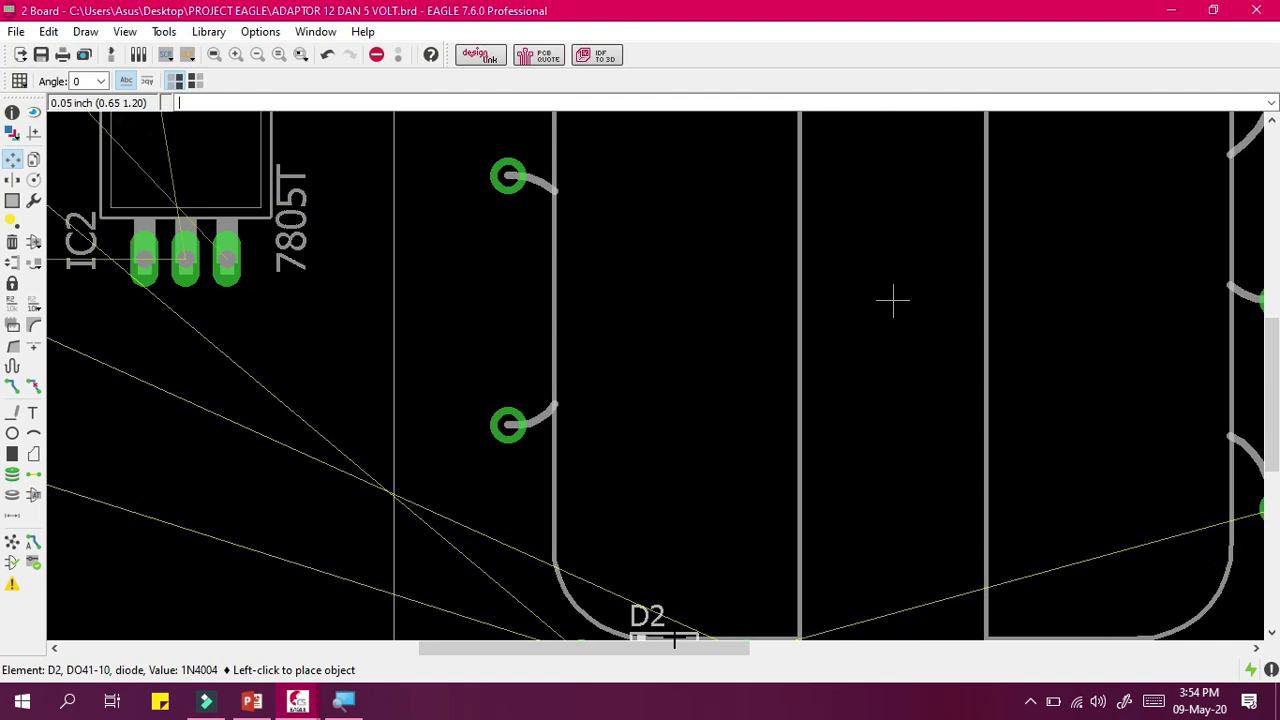
pyautogui.scroll(-2, 820, 595)
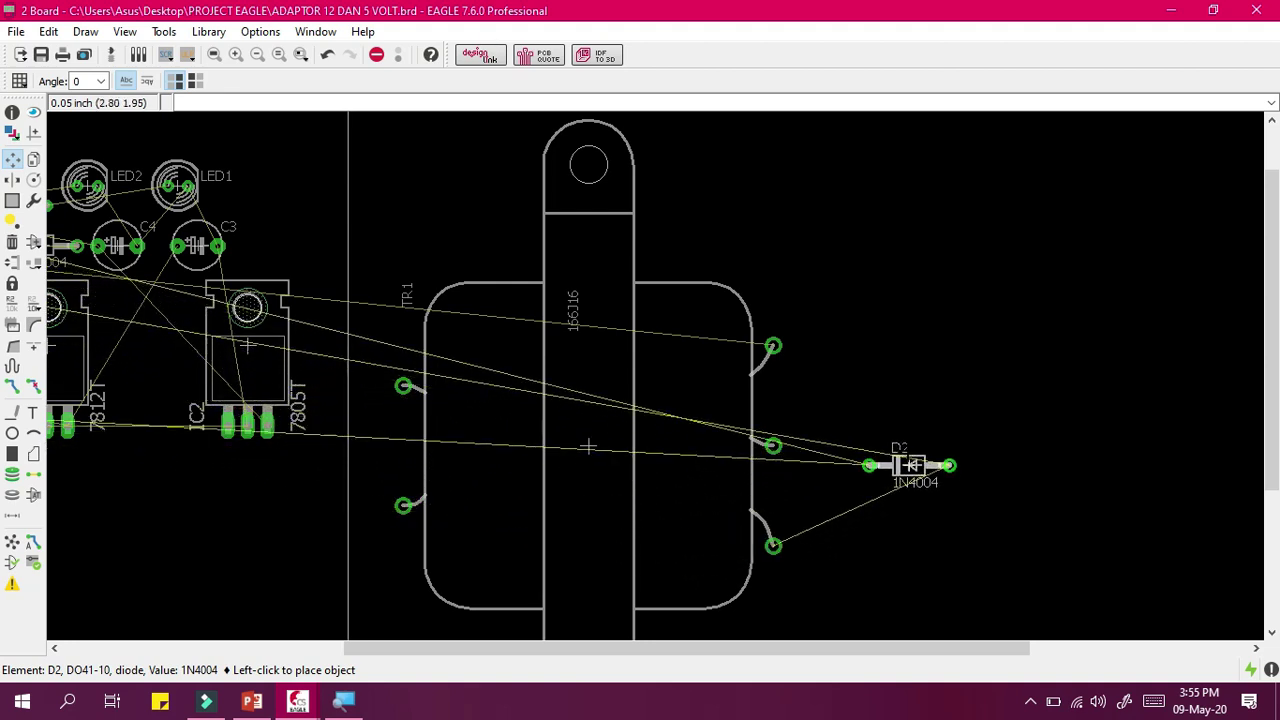
pyautogui.rightClick(900, 500)
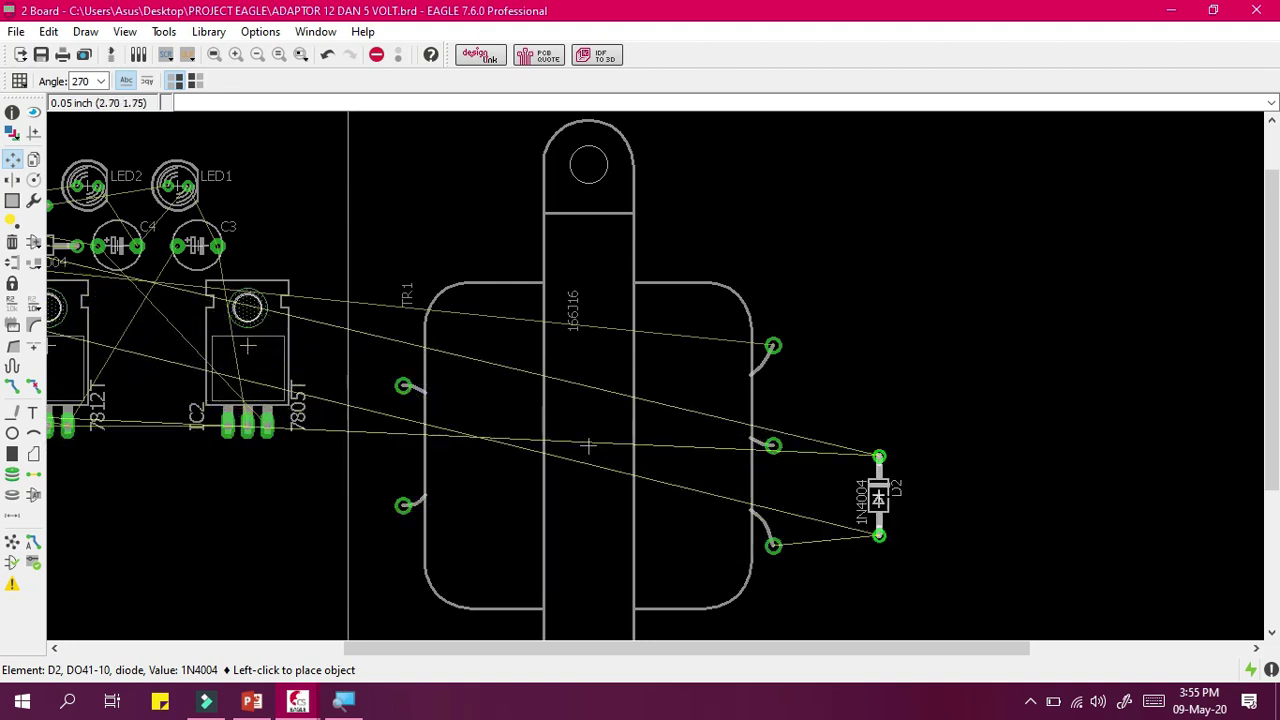
pyautogui.click(888, 486)
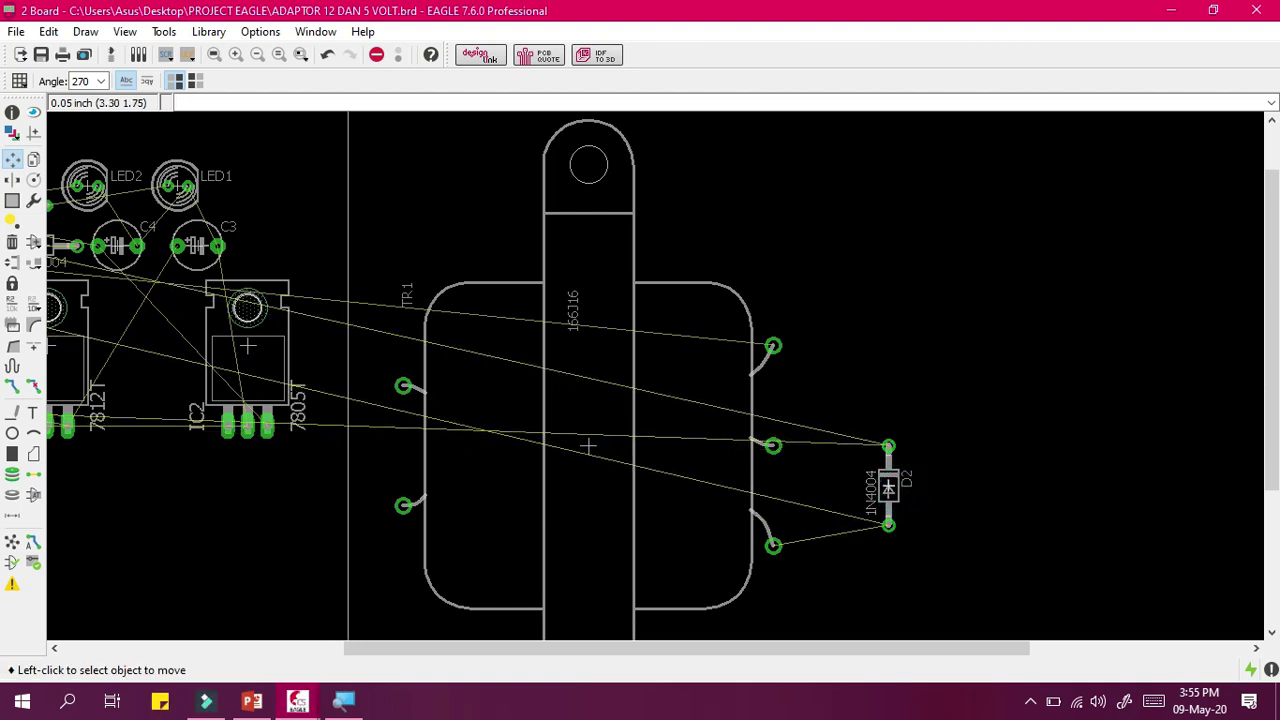
# Try to delete the airwire between TR1's lower right pad and diode D2's lower pad.
pyautogui.scroll(6, 967, 520)
pyautogui.keyDown('ctrl'); pyautogui.scroll(3, 967, 520); pyautogui.keyUp('ctrl')
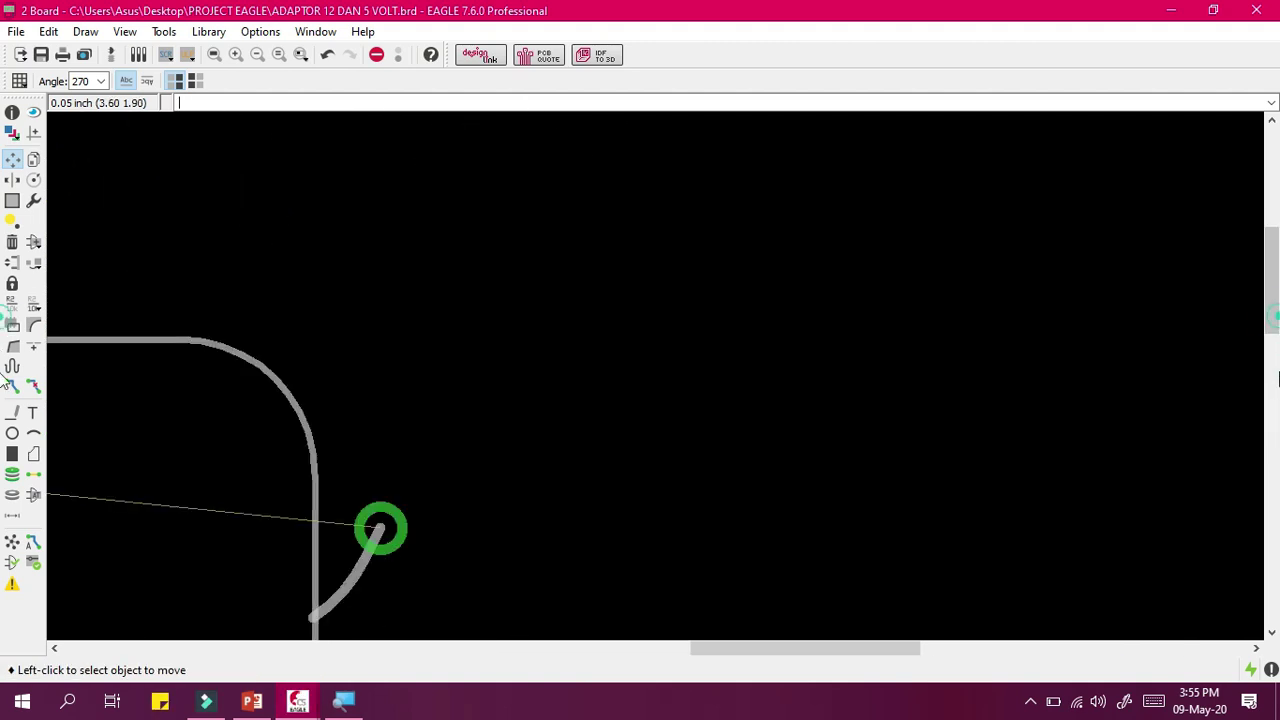
pyautogui.moveTo(1275, 281); pyautogui.dragTo(1275, 421)
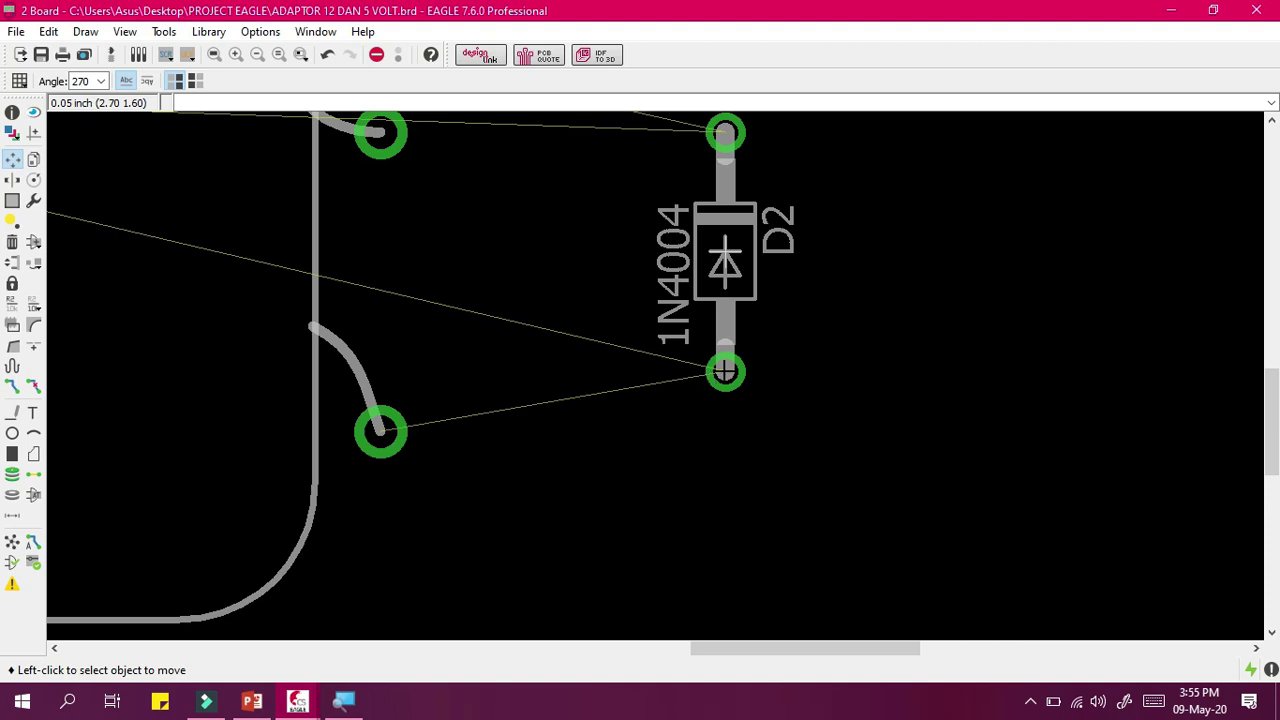
pyautogui.scroll(-1, 724, 372)
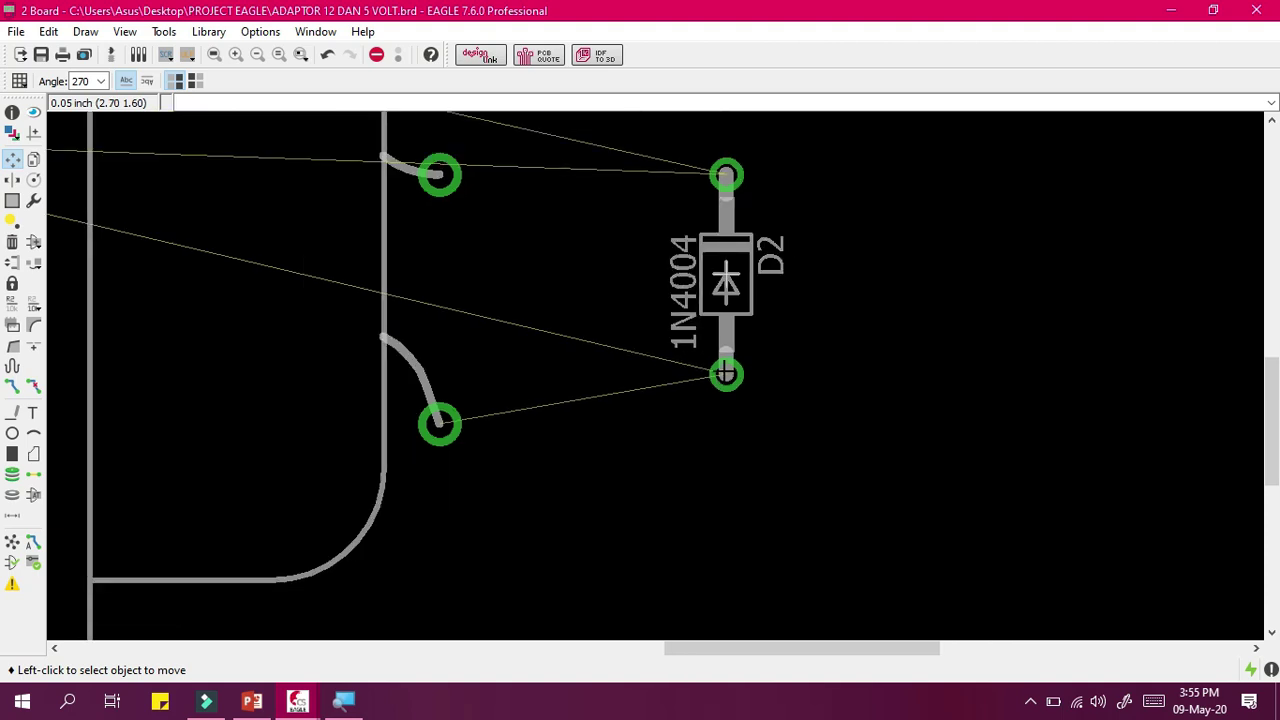
pyautogui.click(12, 241)
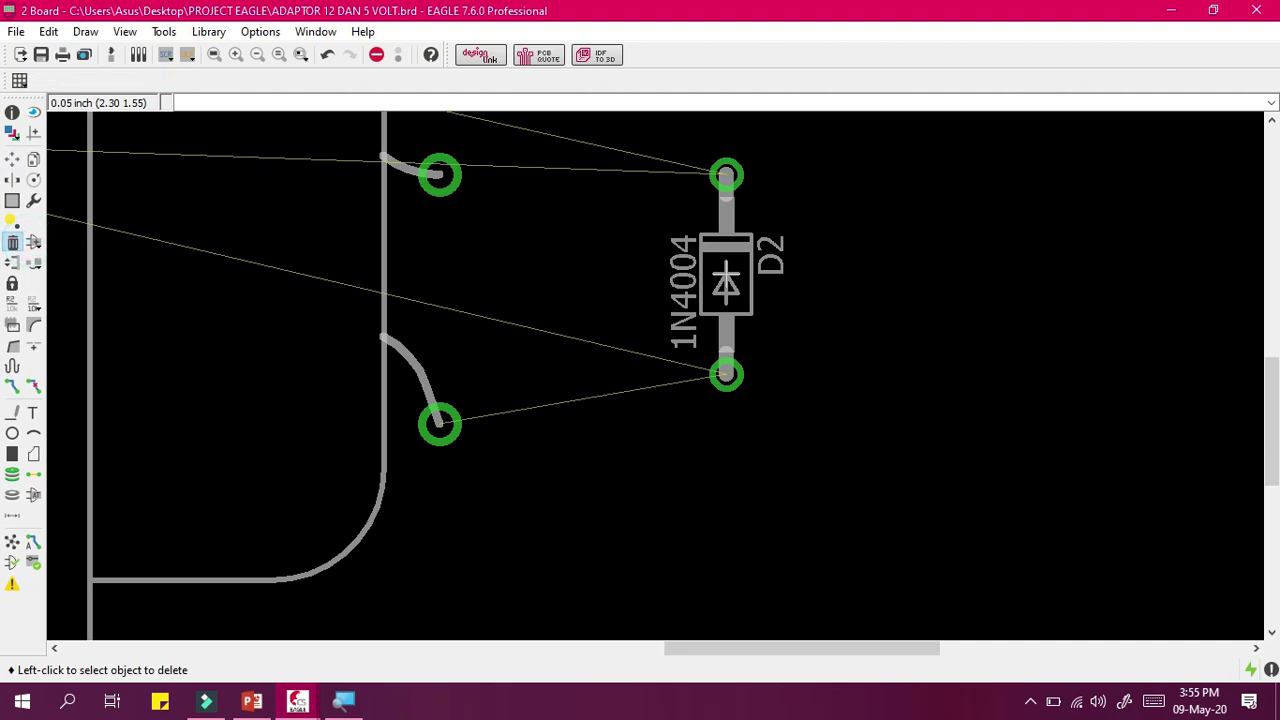
pyautogui.click(532, 420)
pyautogui.click(620, 450)
pyautogui.doubleClick(609, 402)
pyautogui.click(617, 451)
pyautogui.scroll(4, 525, 405)
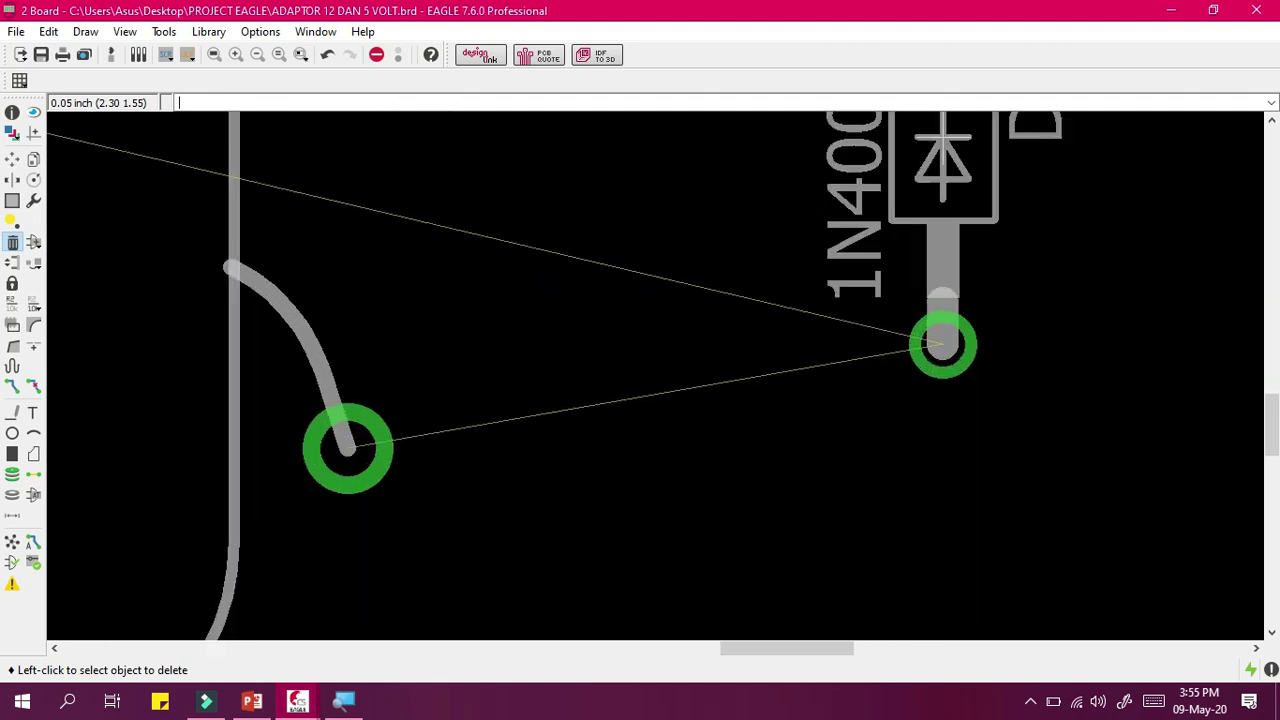
pyautogui.scroll(-10, 545, 390)
pyautogui.scroll(7, 530, 380)
pyautogui.scroll(2, 520, 442)
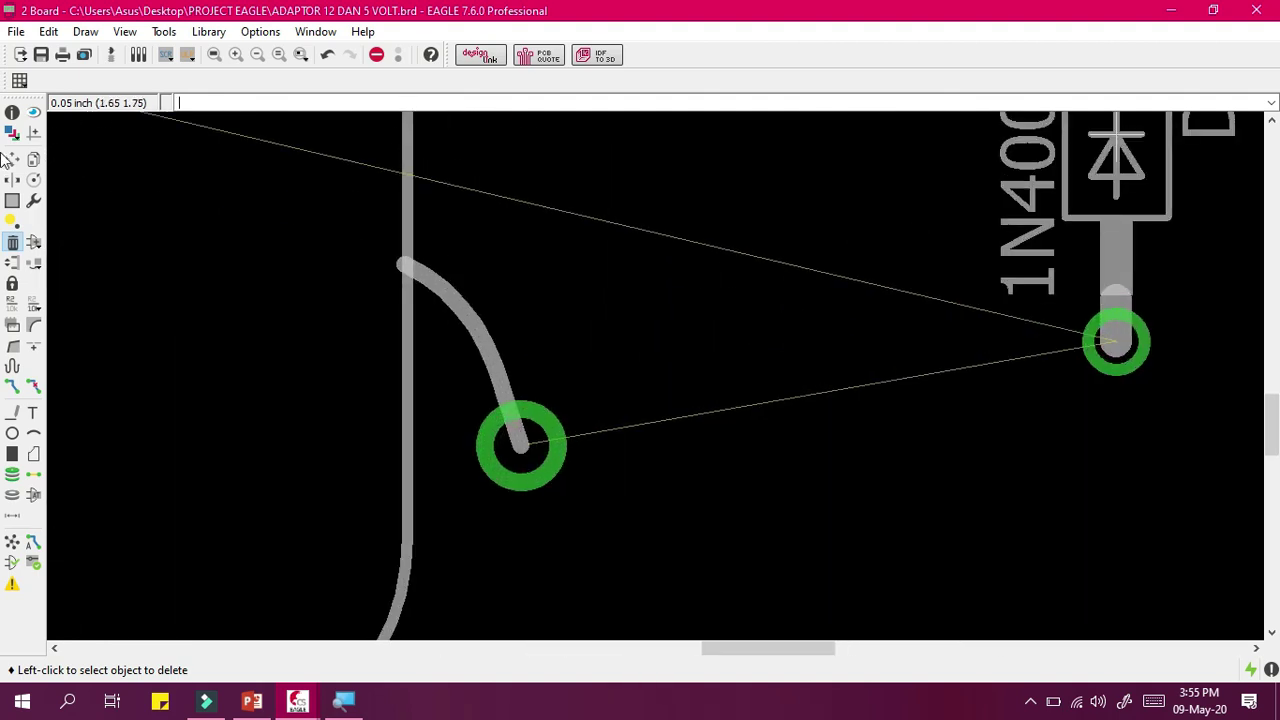
# Show the signal of the short airwire between TR1's lower right pad and the placed diode D2.
pyautogui.click(33, 112)
pyautogui.click(795, 395)
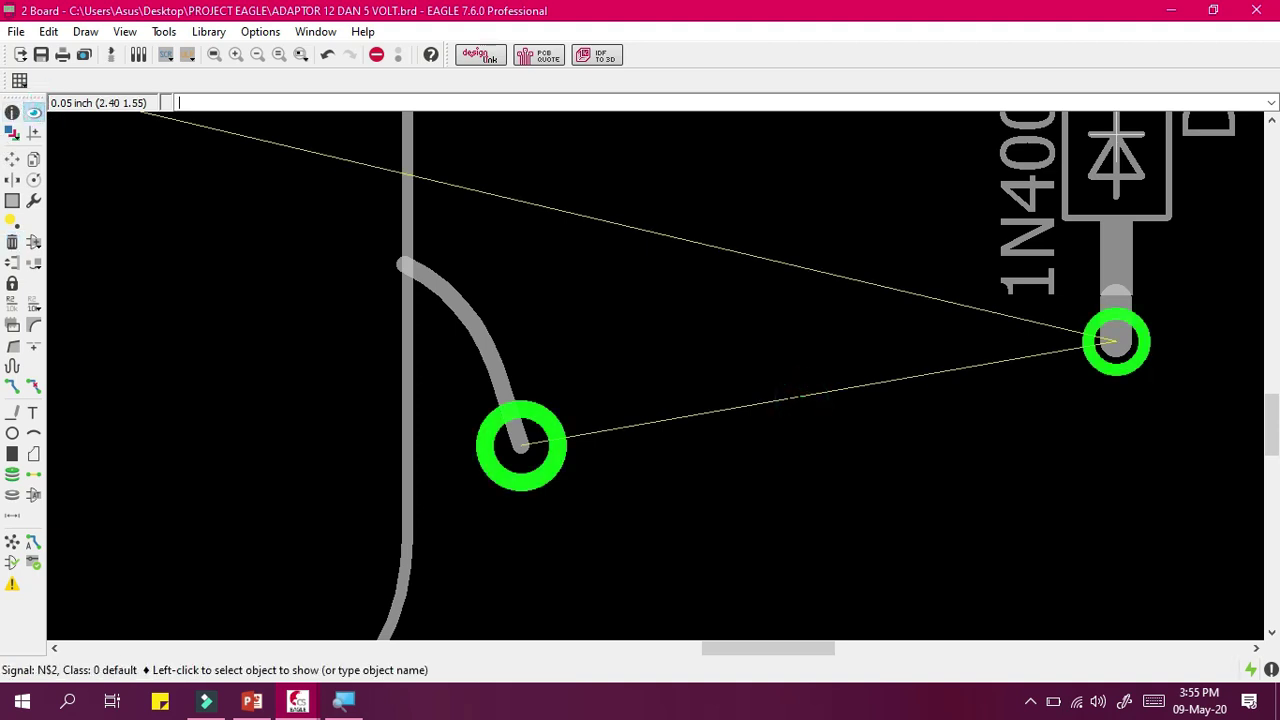
pyautogui.click(1023, 471)
pyautogui.click(894, 394)
pyautogui.click(886, 460)
# Move diode D4 onto the board, rotate it to 90°, and place it right beside diode D2 at about (2.95, 1.80) inch.
pyautogui.scroll(-5, 886, 460)
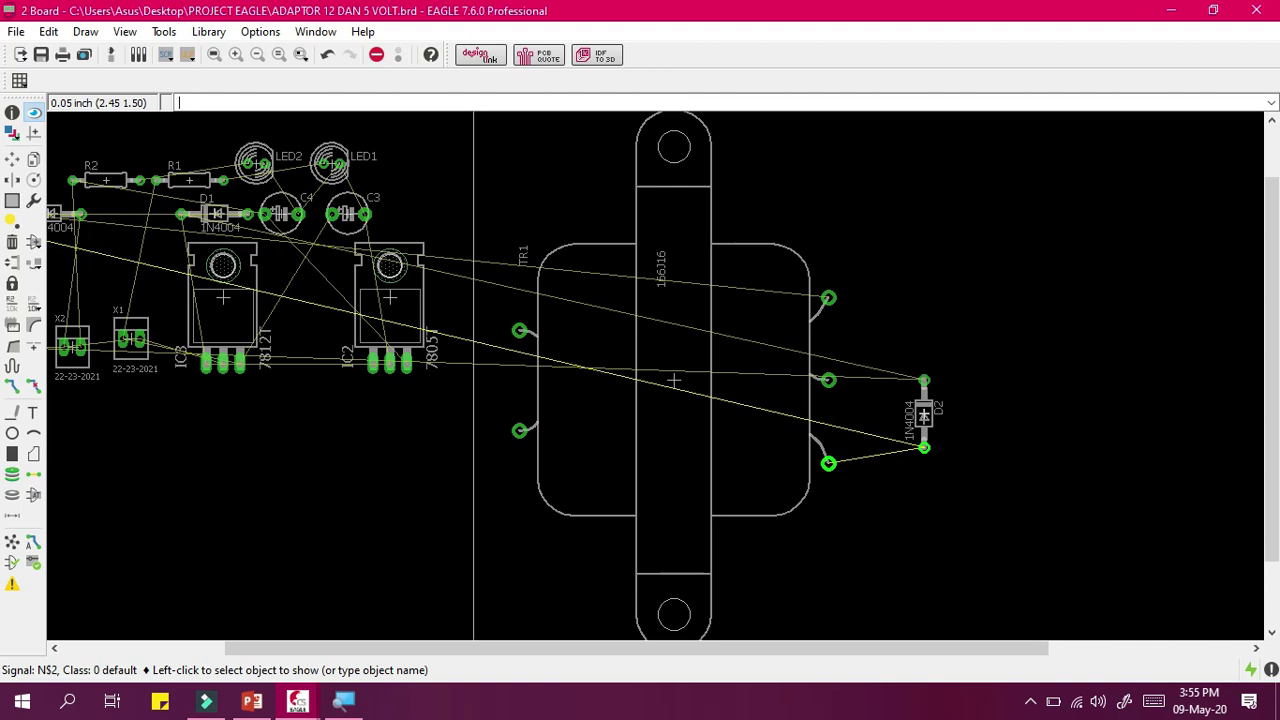
pyautogui.moveTo(457, 648); pyautogui.dragTo(355, 630)
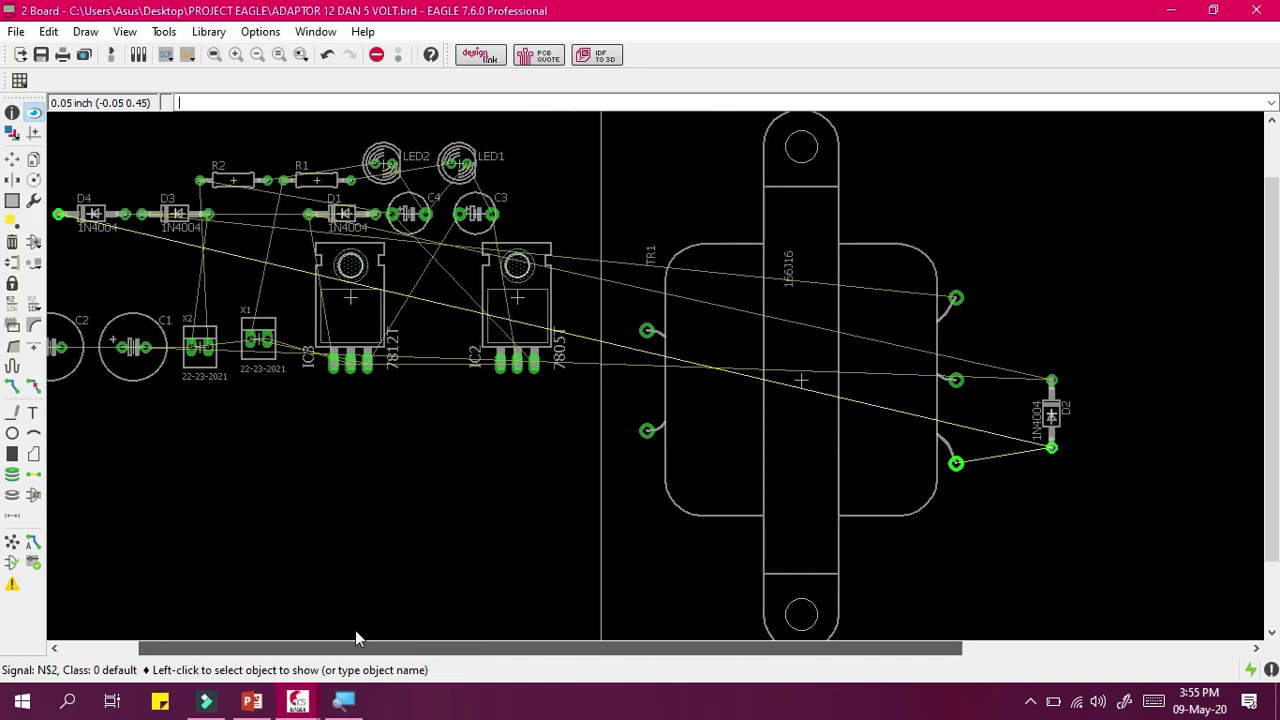
pyautogui.click(12, 159)
pyautogui.click(96, 214)
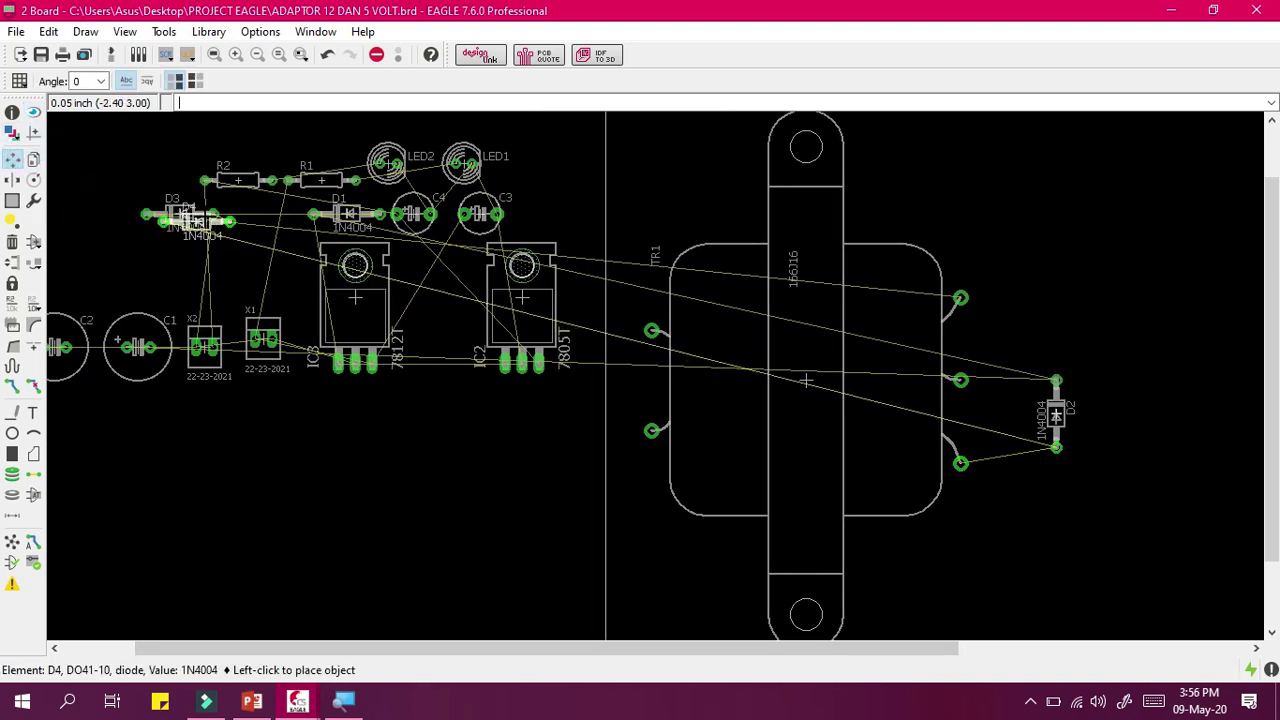
pyautogui.scroll(2, 1158, 380)
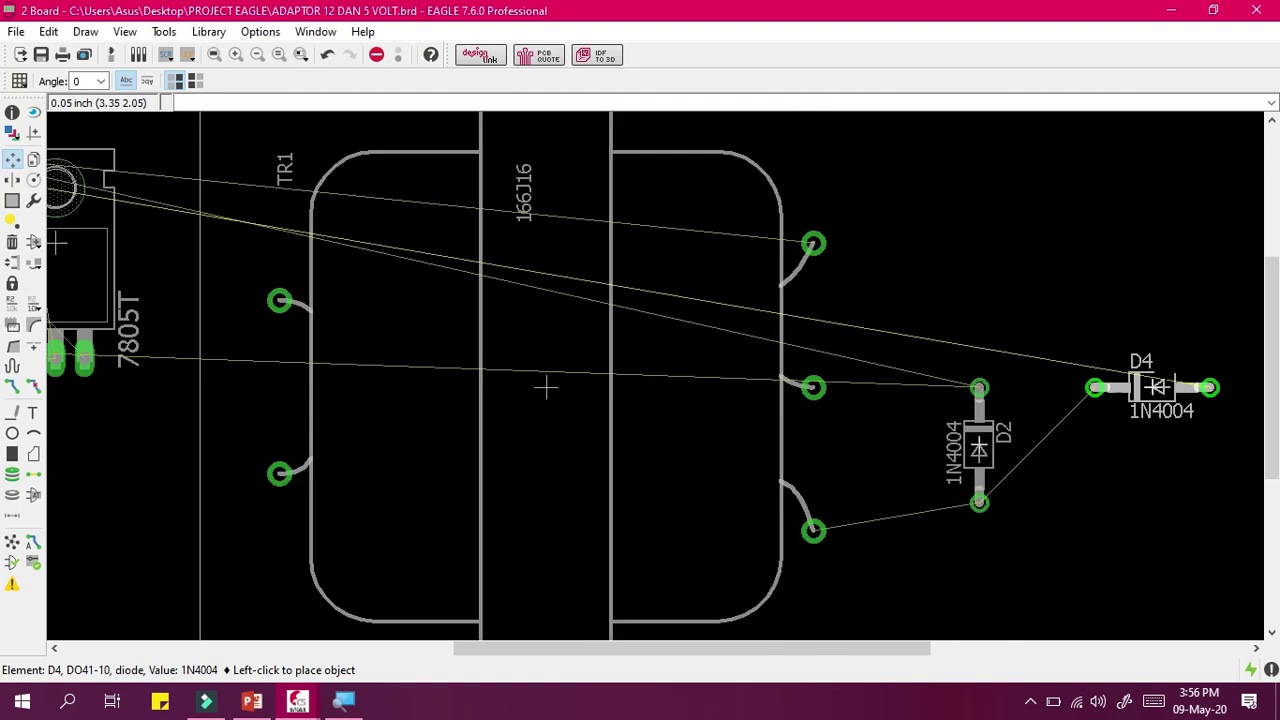
pyautogui.scroll(2, 1160, 385)
pyautogui.rightClick(1148, 390)
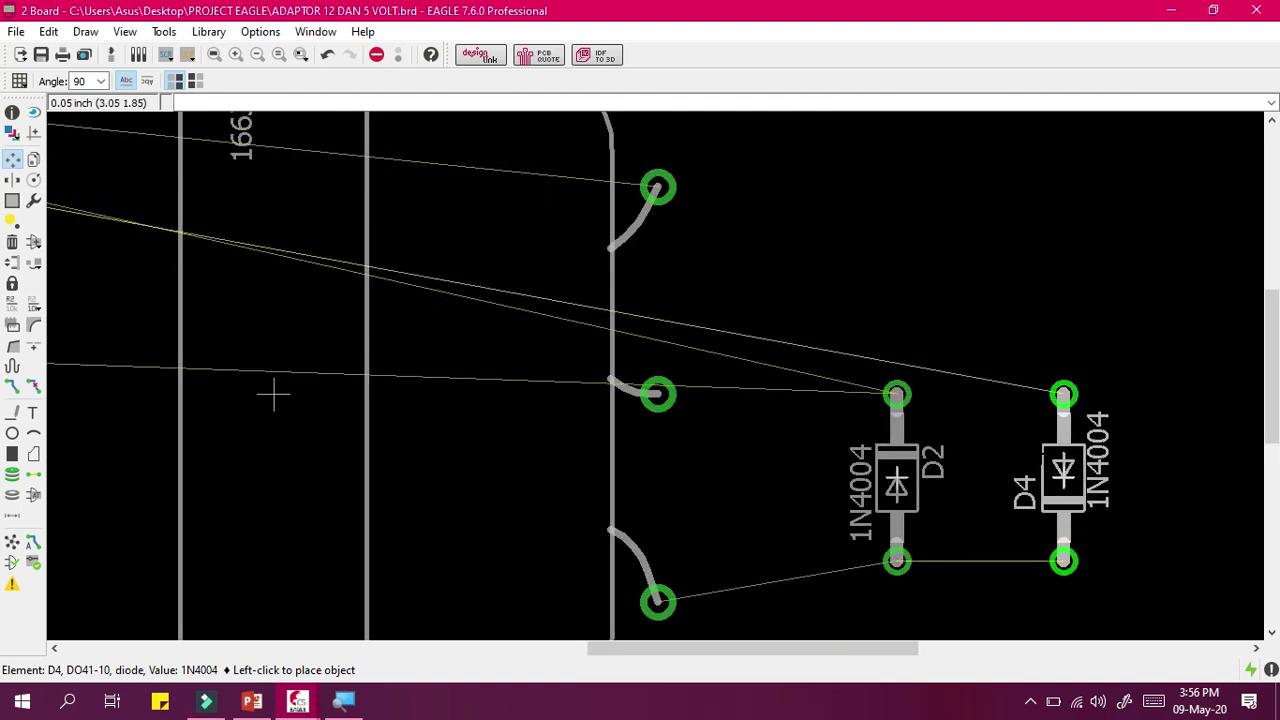
pyautogui.click(1042, 477)
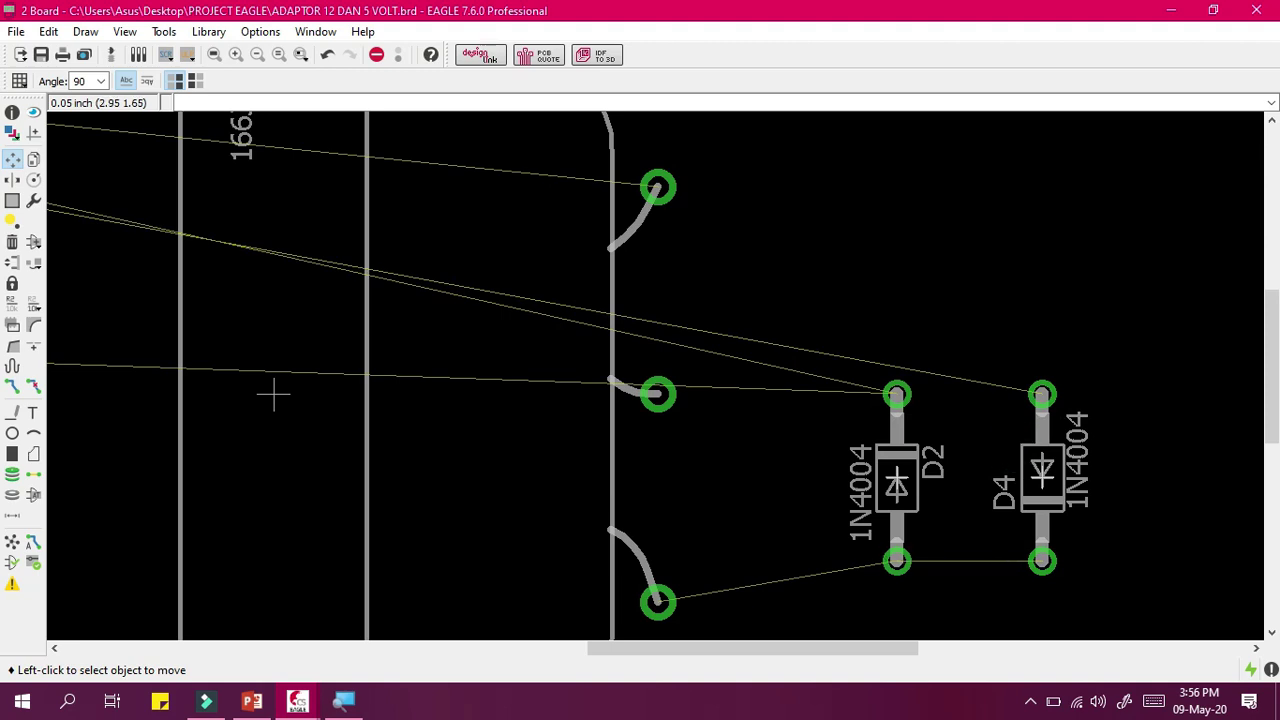
pyautogui.click(1042, 477)
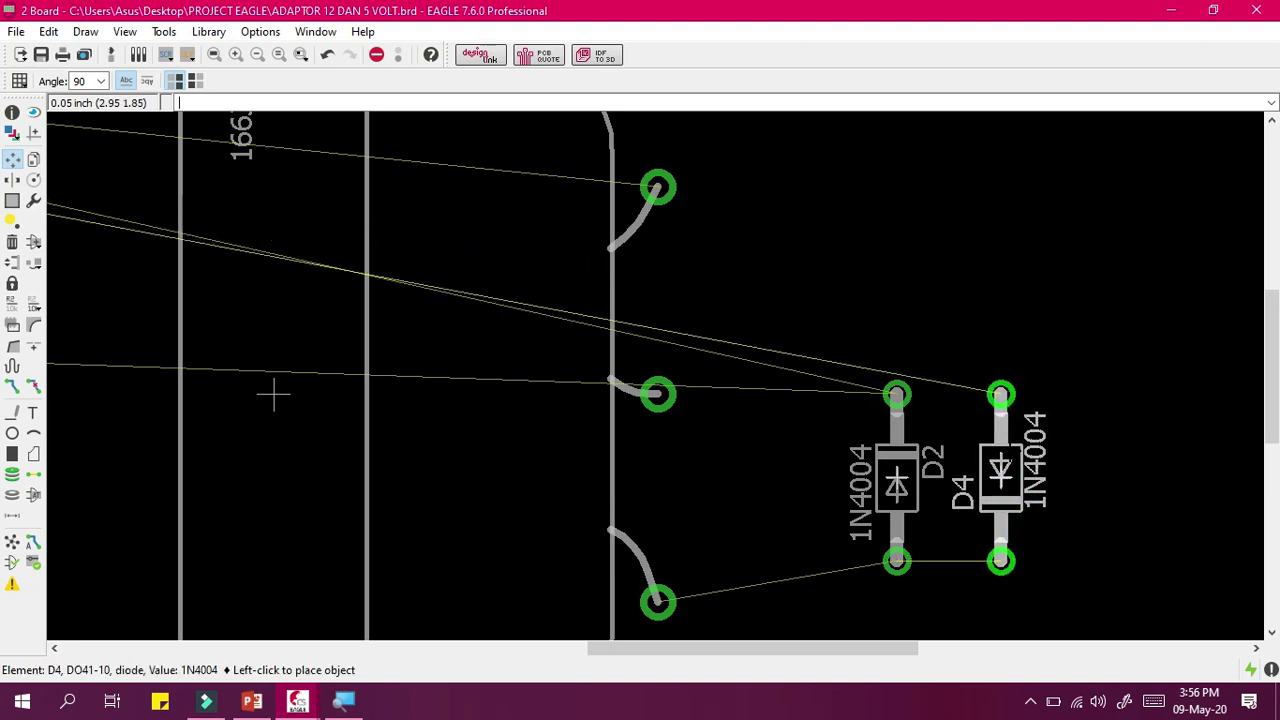
pyautogui.click(1001, 477)
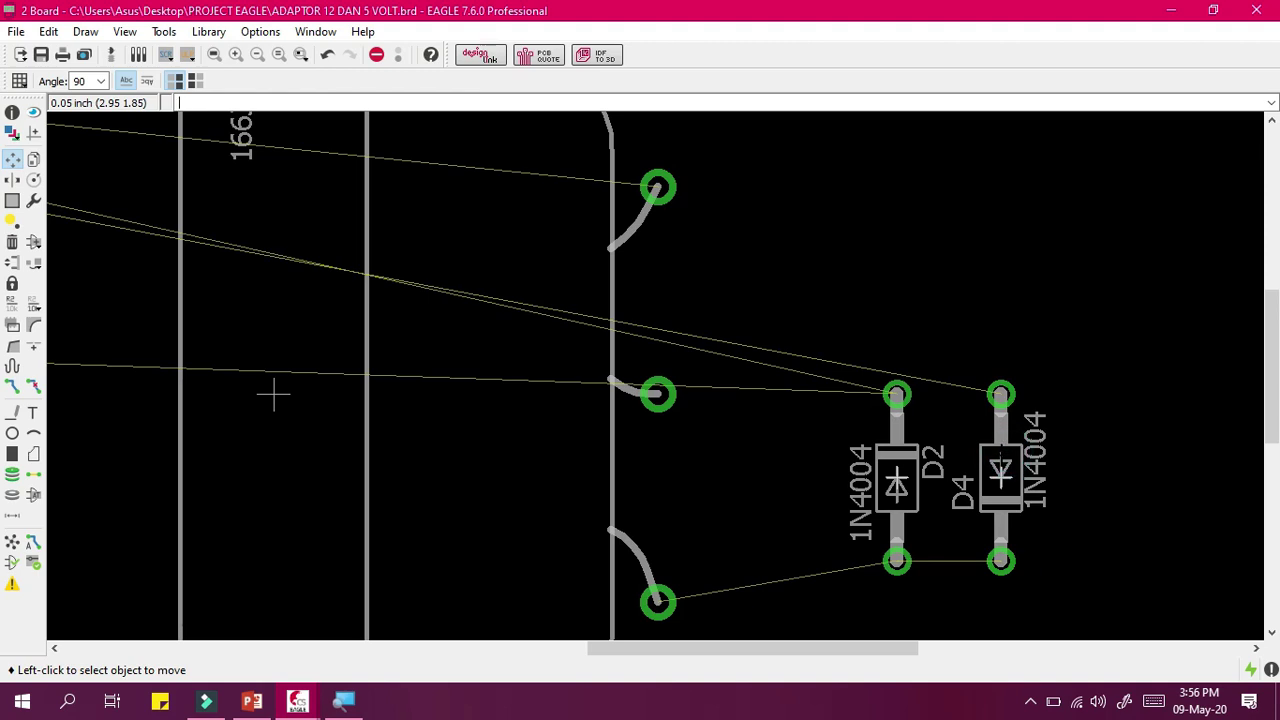
# Move diode D4 away from D2, out to the right and well above D2's level.
pyautogui.scroll(-2, 597, 353)
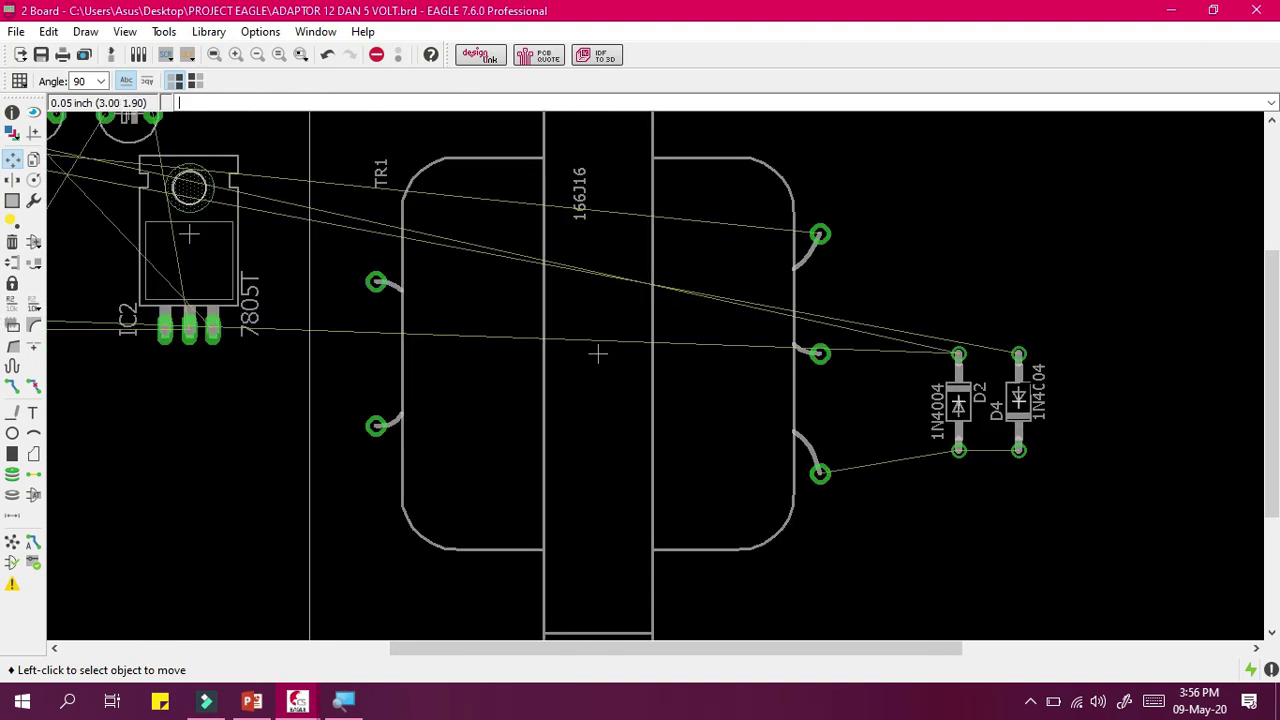
pyautogui.click(1018, 395)
pyautogui.click(1222, 410)
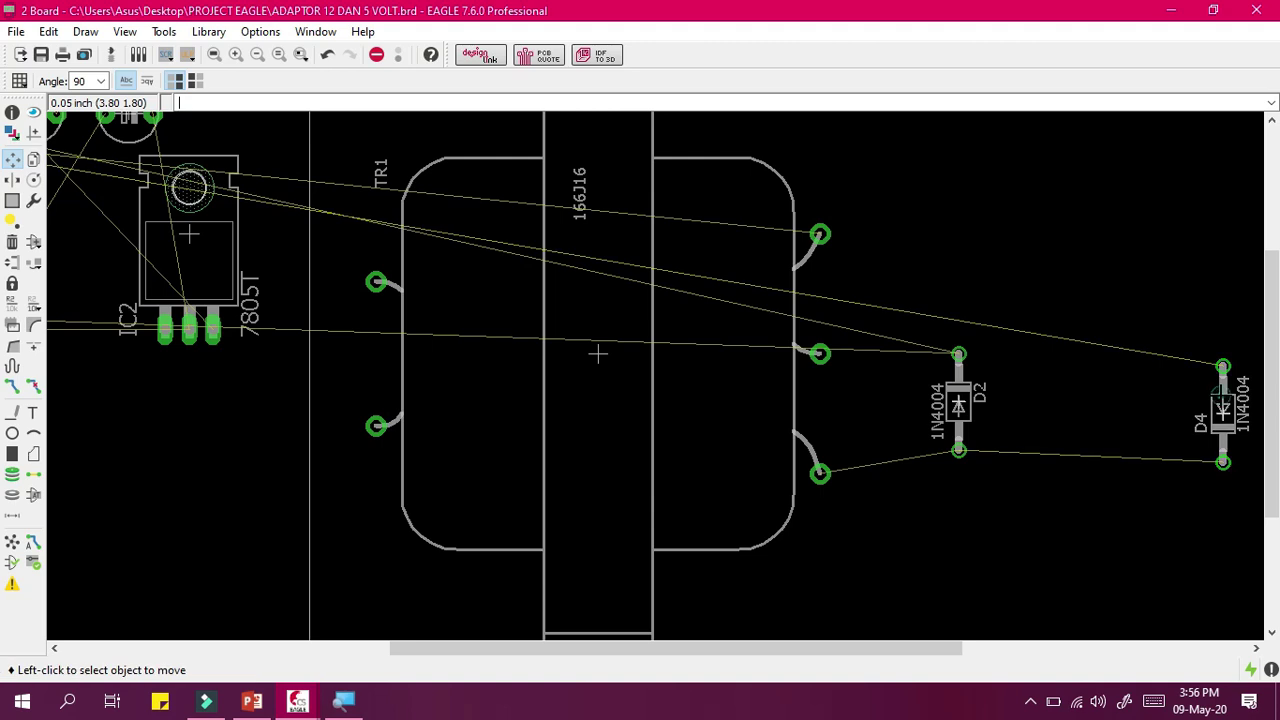
pyautogui.scroll(2, 1141, 439)
pyautogui.scroll(-1, 820, 461)
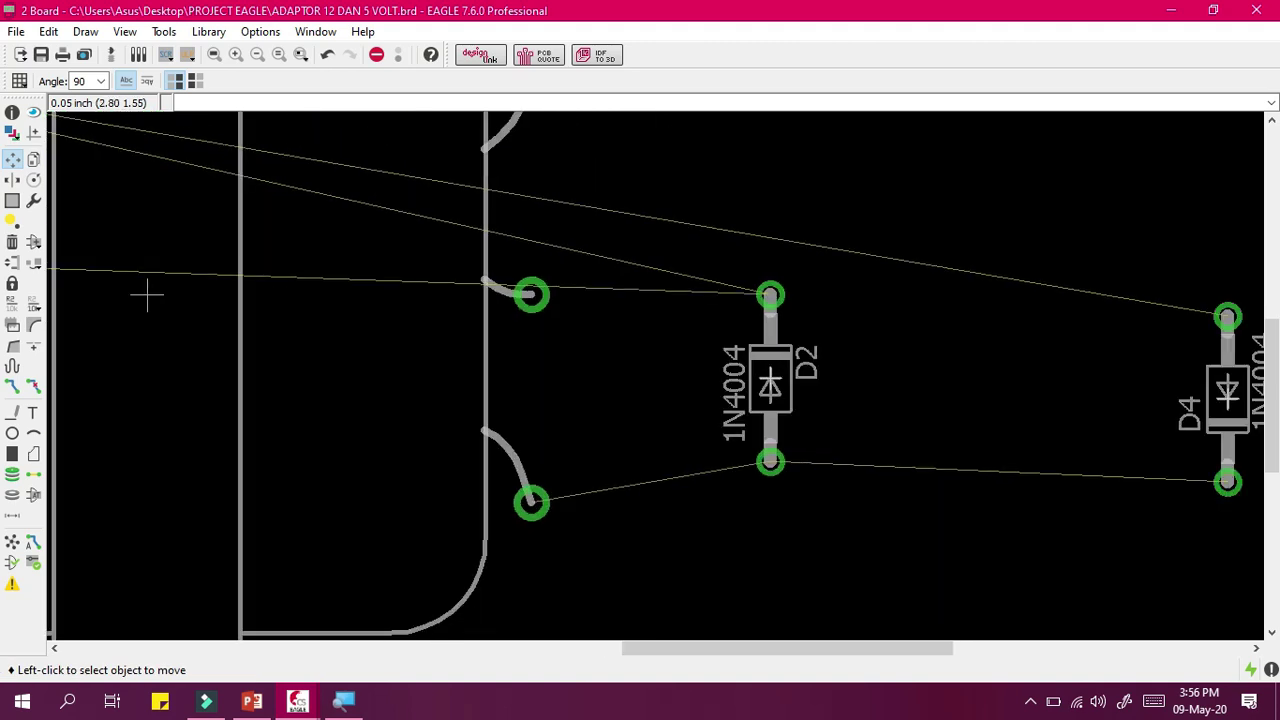
pyautogui.click(1207, 419)
pyautogui.scroll(-4, 1207, 150)
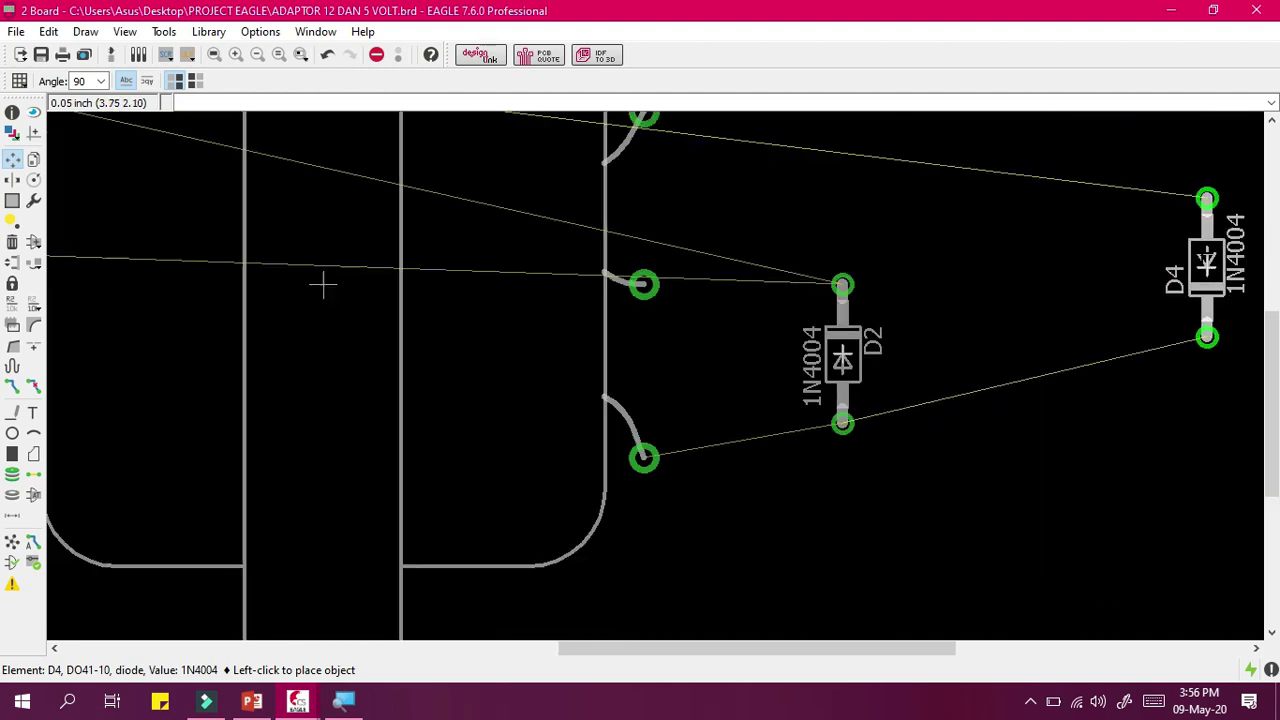
pyautogui.scroll(-1, 1190, 270)
pyautogui.scroll(3, 1188, 275)
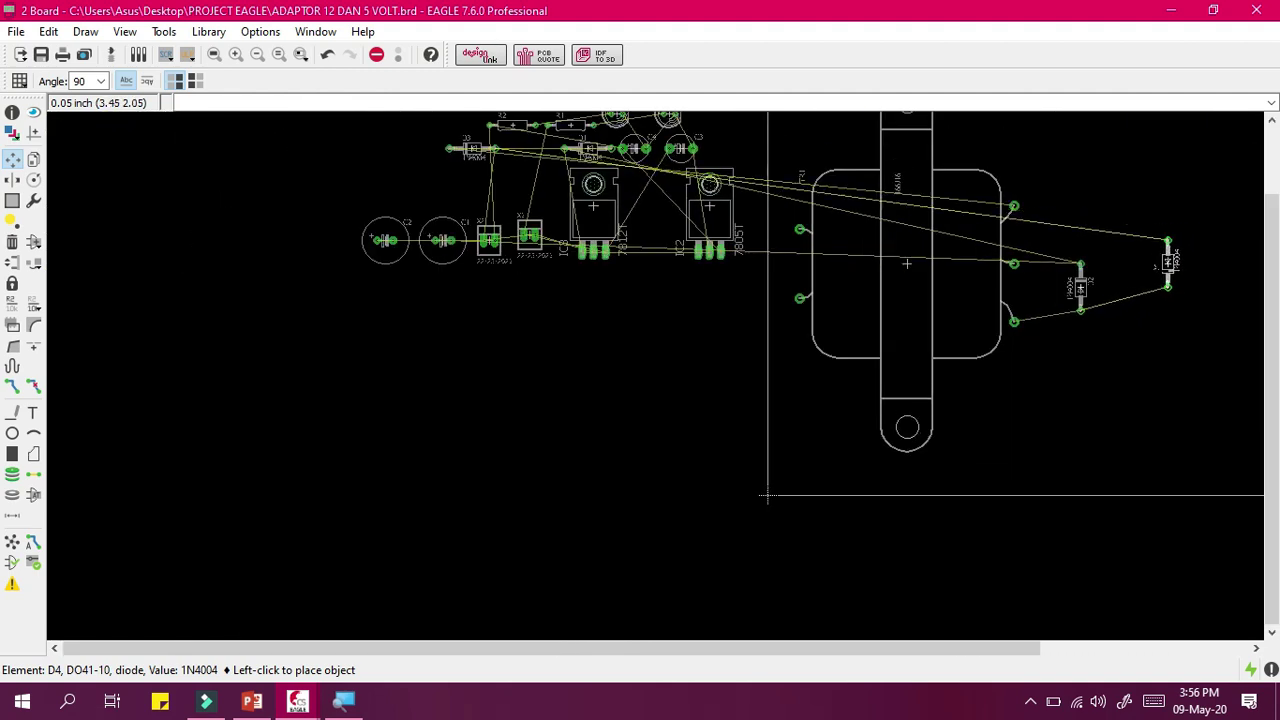
pyautogui.click(1249, 199)
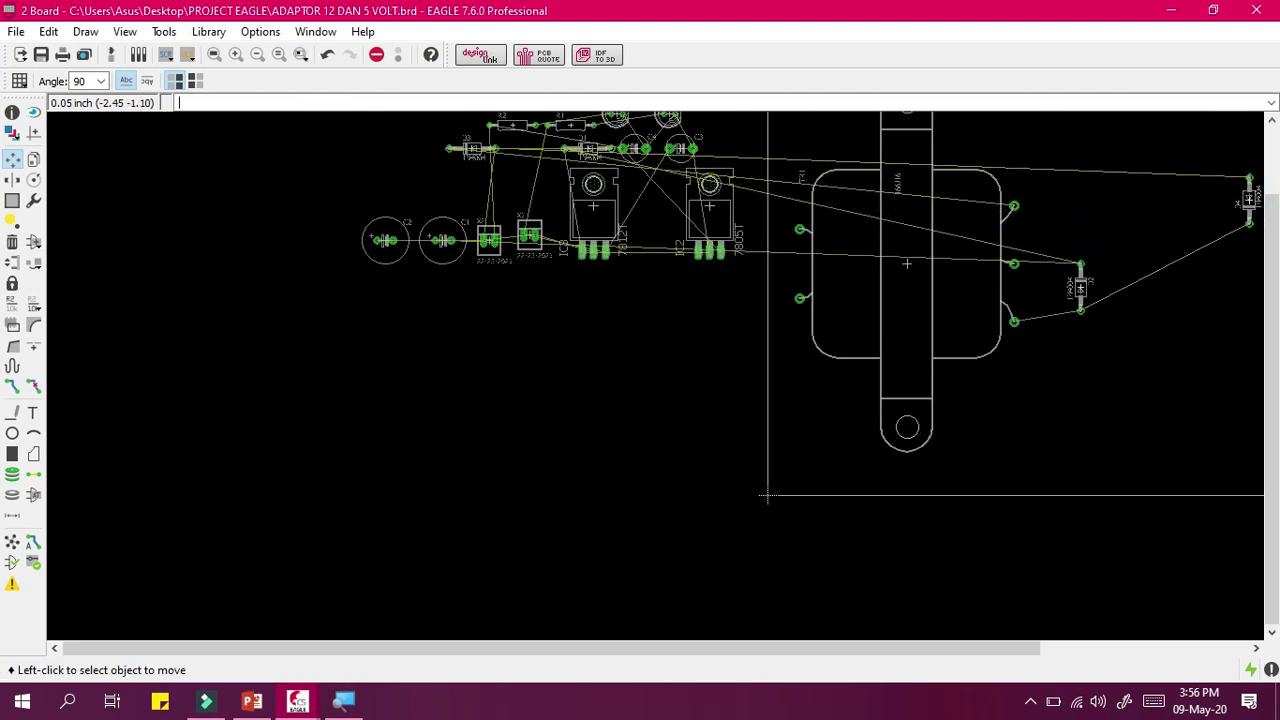
# Place diode D4 close to the board outline's right edge, level with diode D2.
pyautogui.moveTo(475, 648); pyautogui.dragTo(866, 629)
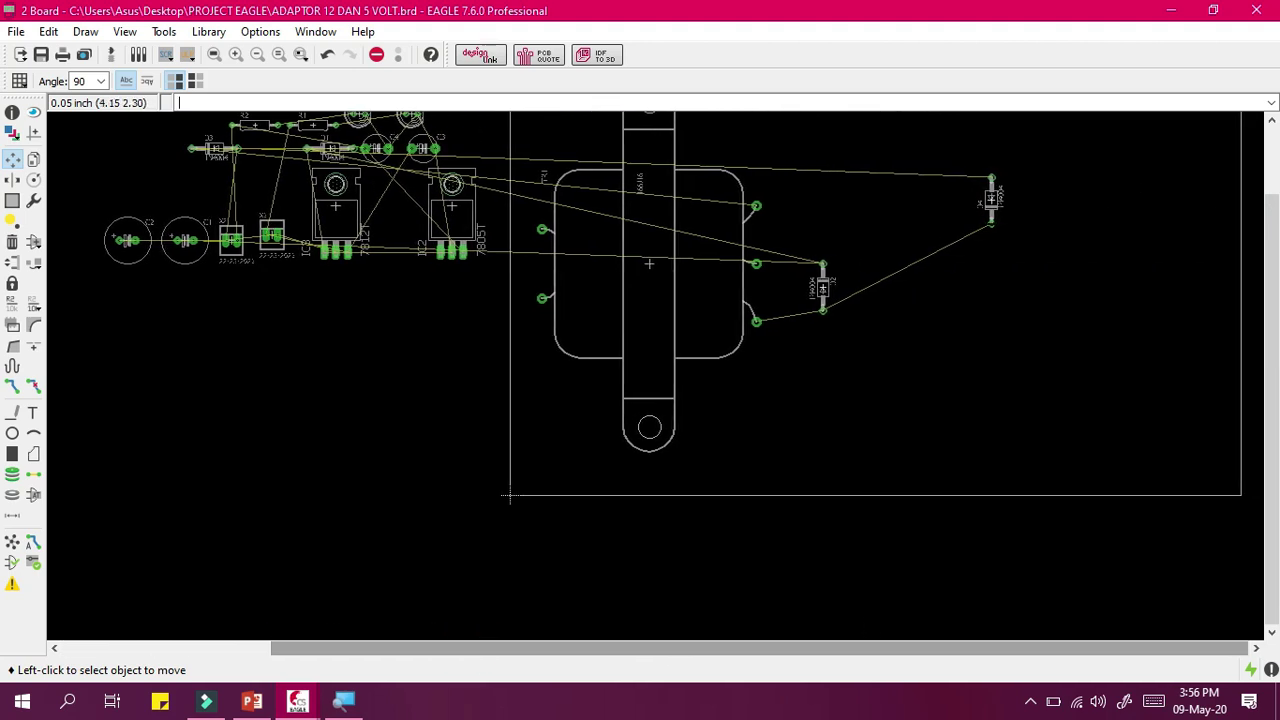
pyautogui.click(992, 198)
pyautogui.click(1194, 287)
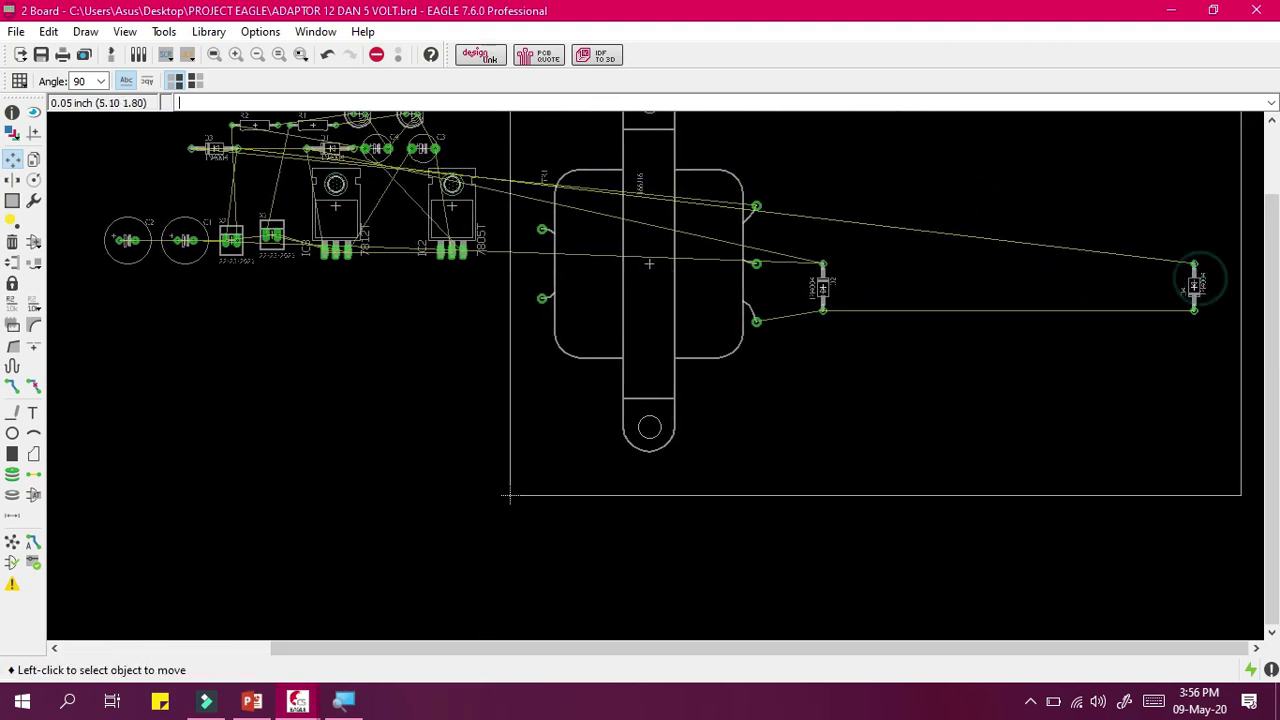
pyautogui.click(822, 287)
pyautogui.click(822, 287)
# Show the signal of the long airwire between the lower pads of diodes D2 and D4.
pyautogui.scroll(5, 876, 278)
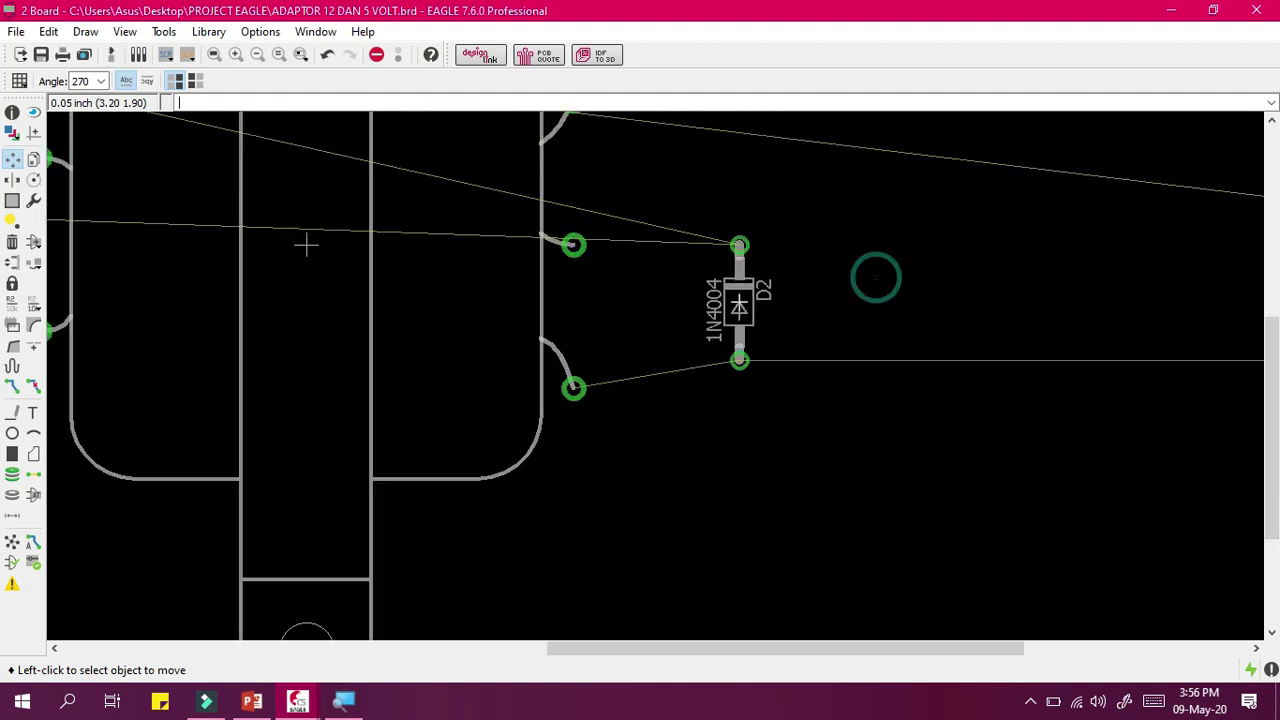
pyautogui.scroll(-4, 751, 371)
pyautogui.scroll(4, 1205, 358)
pyautogui.scroll(-2, 1118, 382)
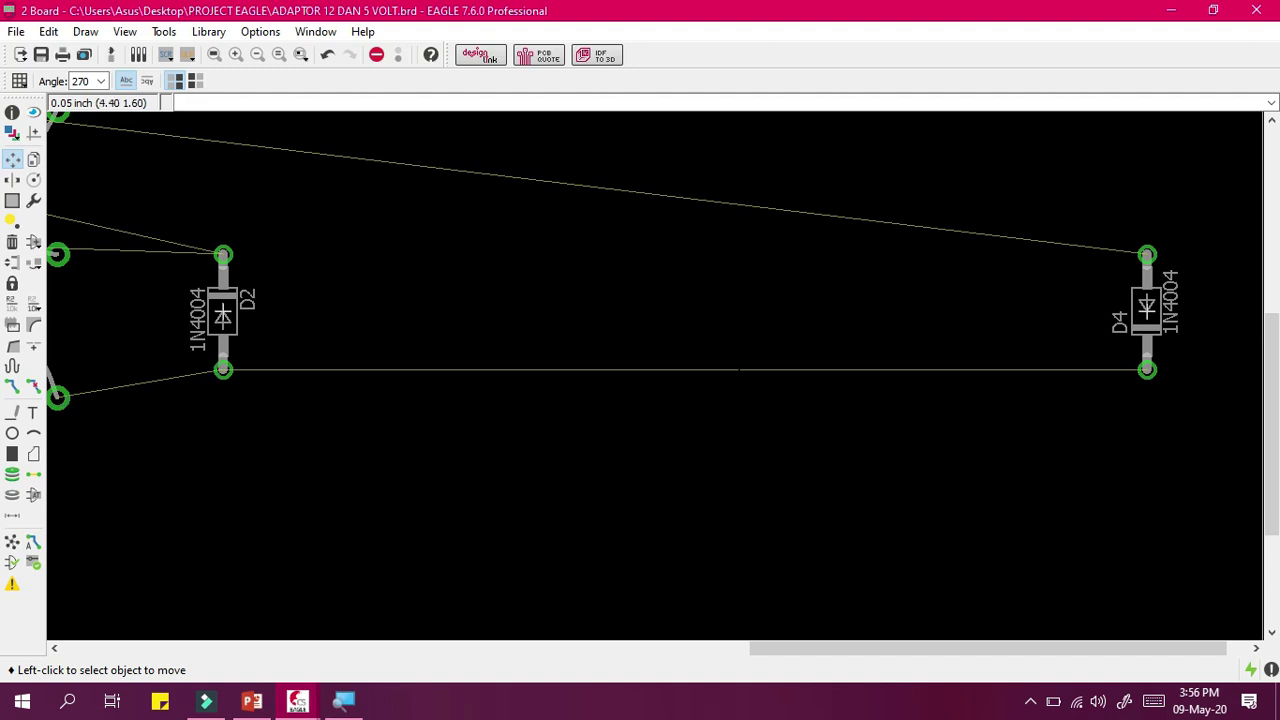
pyautogui.click(33, 112)
pyautogui.click(349, 381)
pyautogui.click(363, 423)
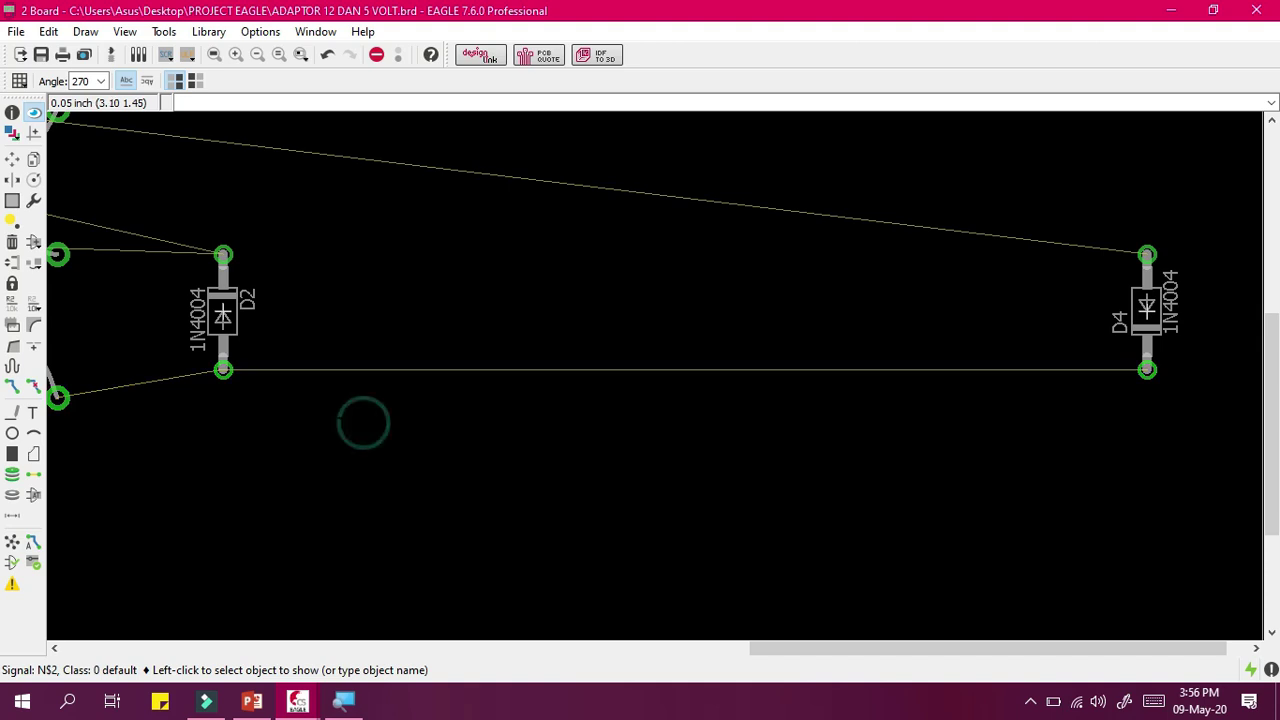
# Move diode D4 back next to diode D2, level with it at about (3.00, 1.80) inch.
pyautogui.click(12, 159)
pyautogui.click(1147, 312)
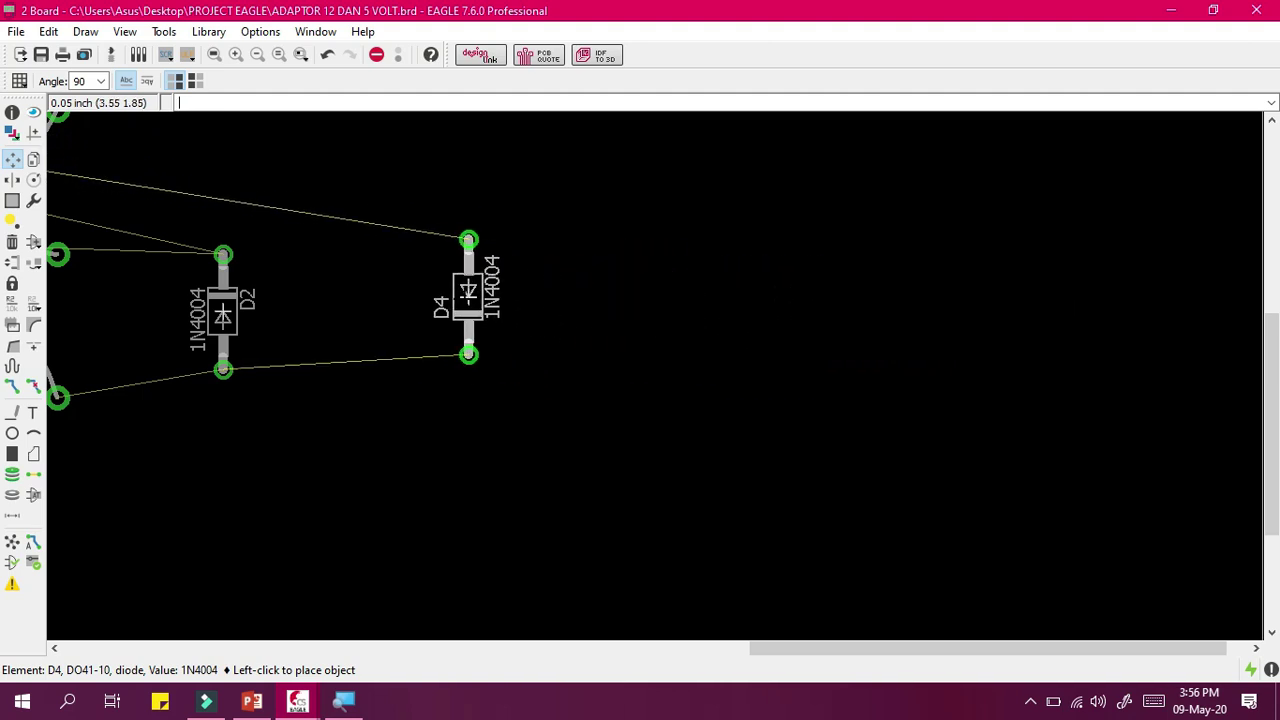
pyautogui.click(309, 312)
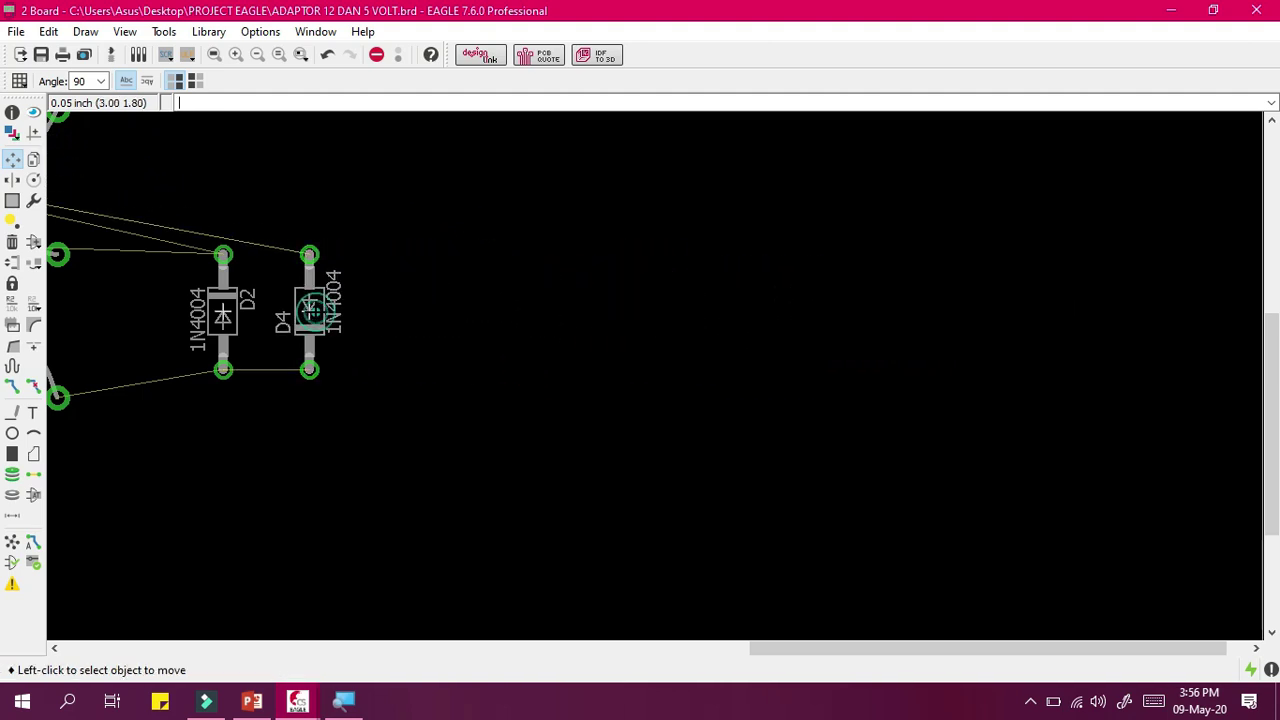
pyautogui.scroll(-1, 379, 350)
pyautogui.moveTo(749, 648); pyautogui.dragTo(536, 648)
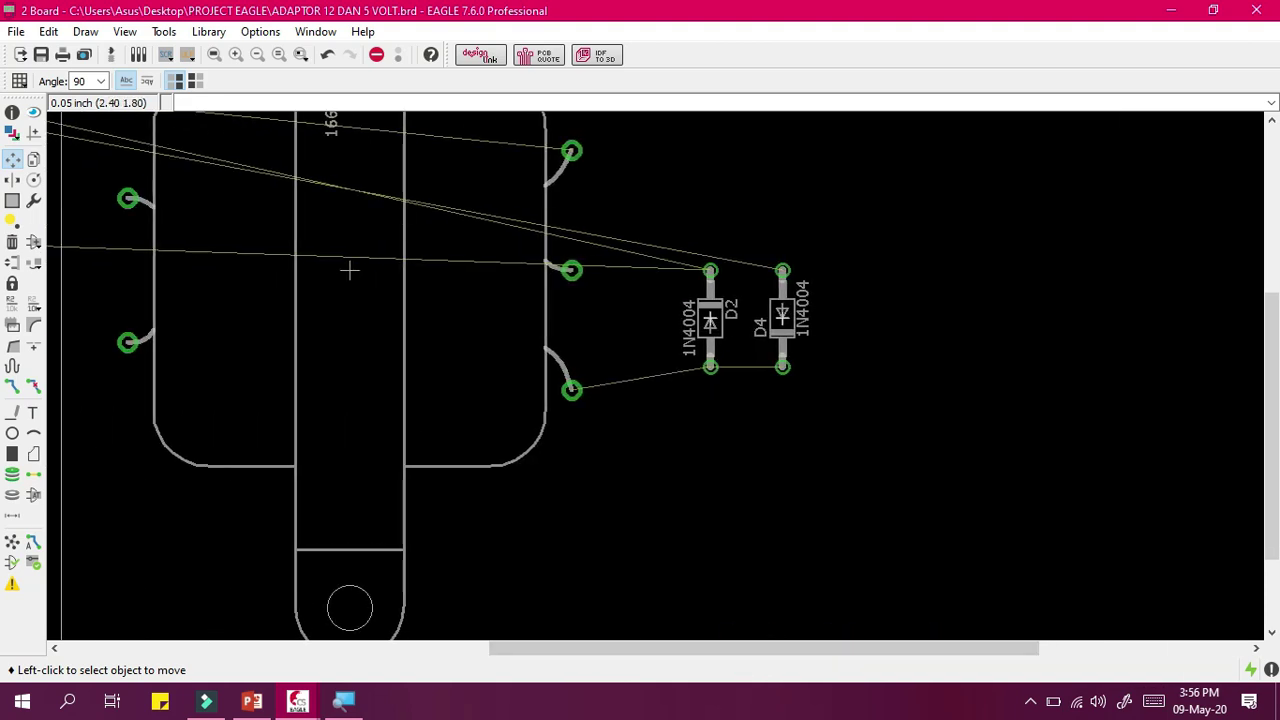
pyautogui.scroll(2, 757, 315)
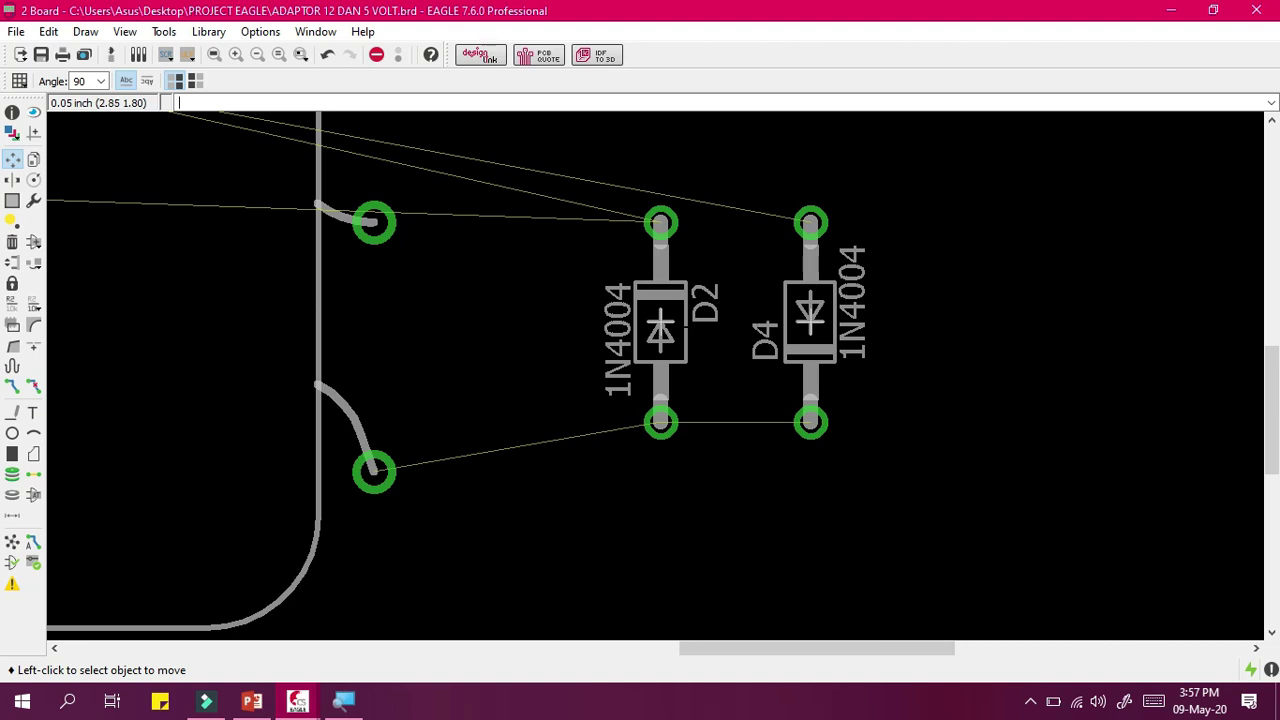
# With the Route tool active, examine the airwires linking TR1, D2 and D4 with the components still outside the board outline.
pyautogui.click(12, 390)
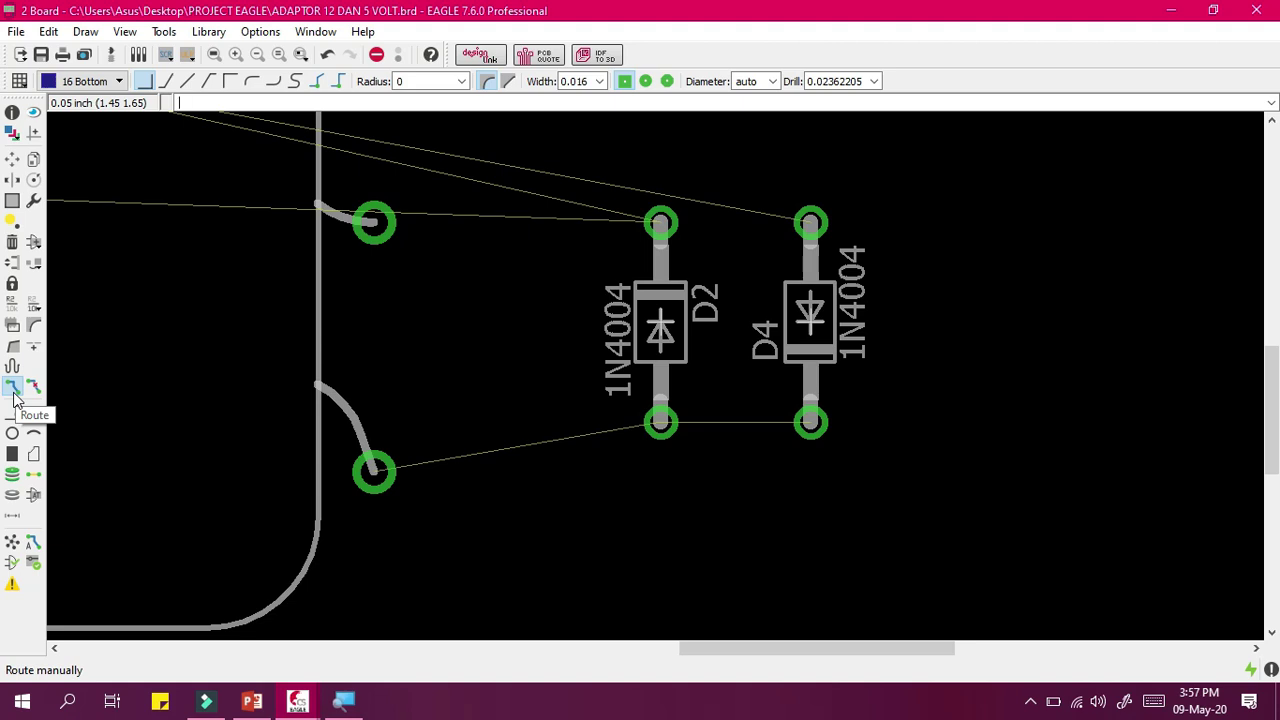
pyautogui.click(13, 394)
pyautogui.scroll(-5, 117, 271)
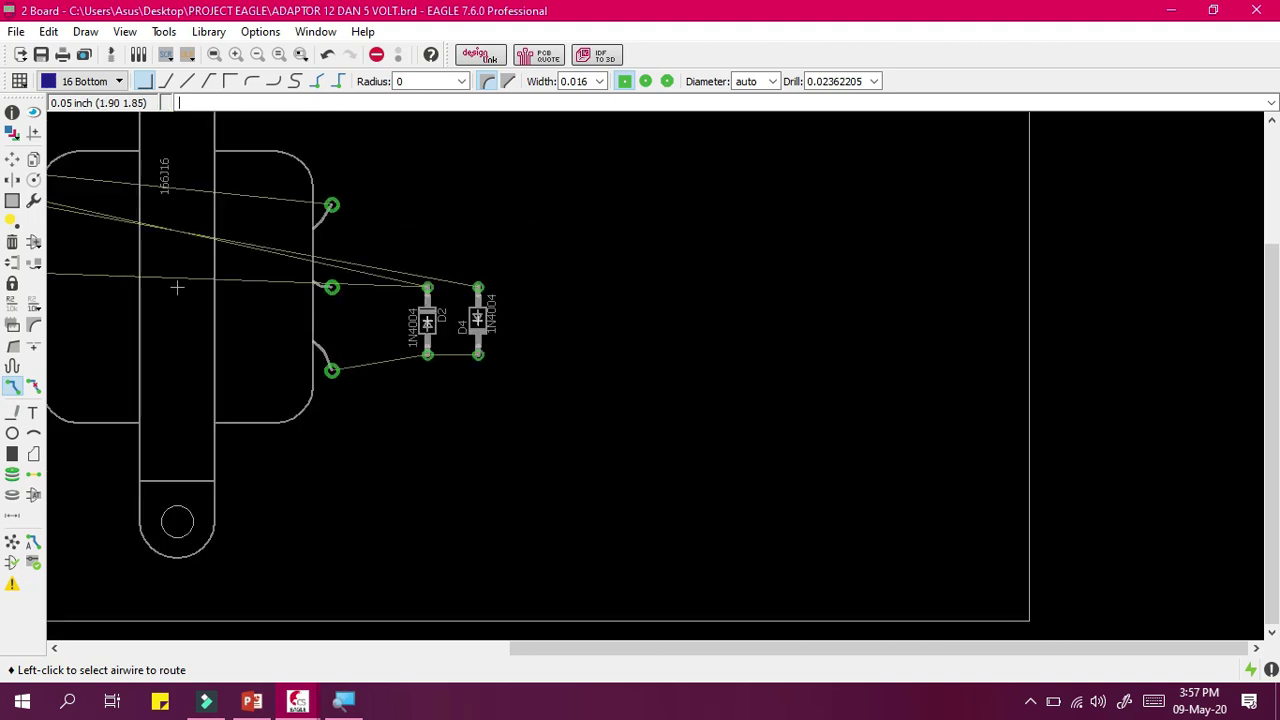
pyautogui.moveTo(606, 645); pyautogui.dragTo(326, 646)
pyautogui.moveTo(1274, 438); pyautogui.dragTo(1277, 318)
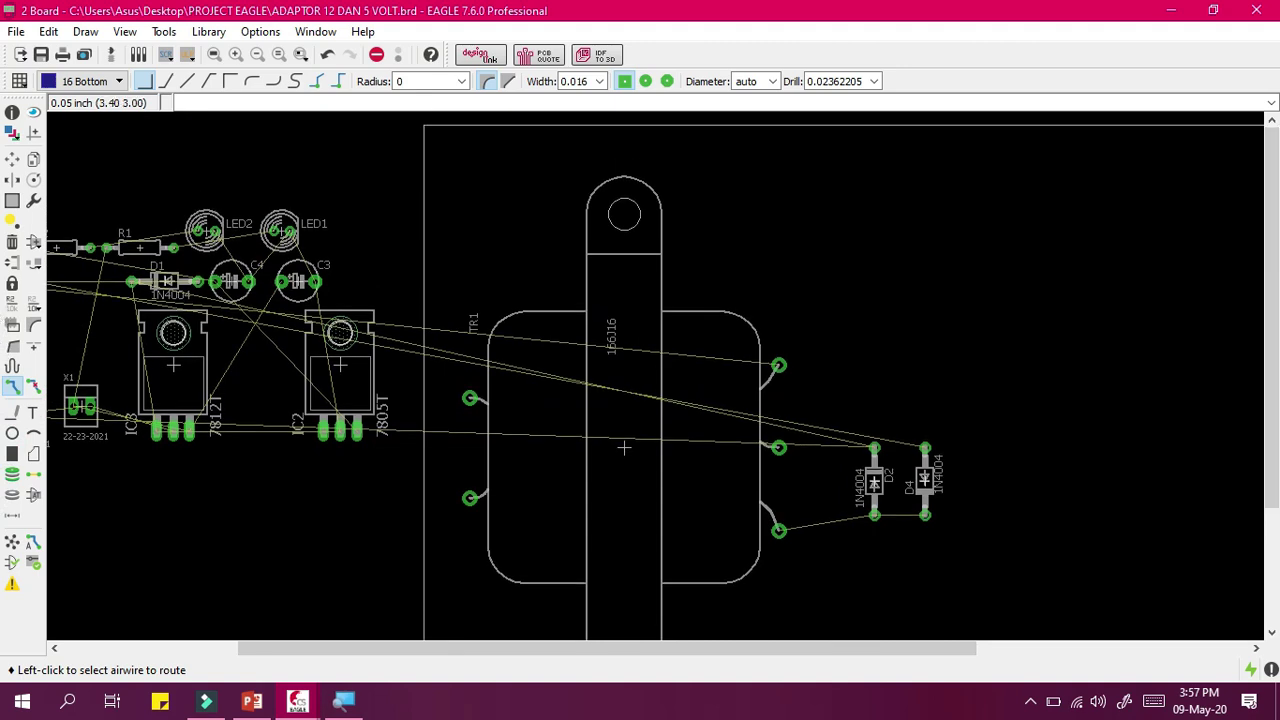
pyautogui.moveTo(906, 648); pyautogui.dragTo(723, 648)
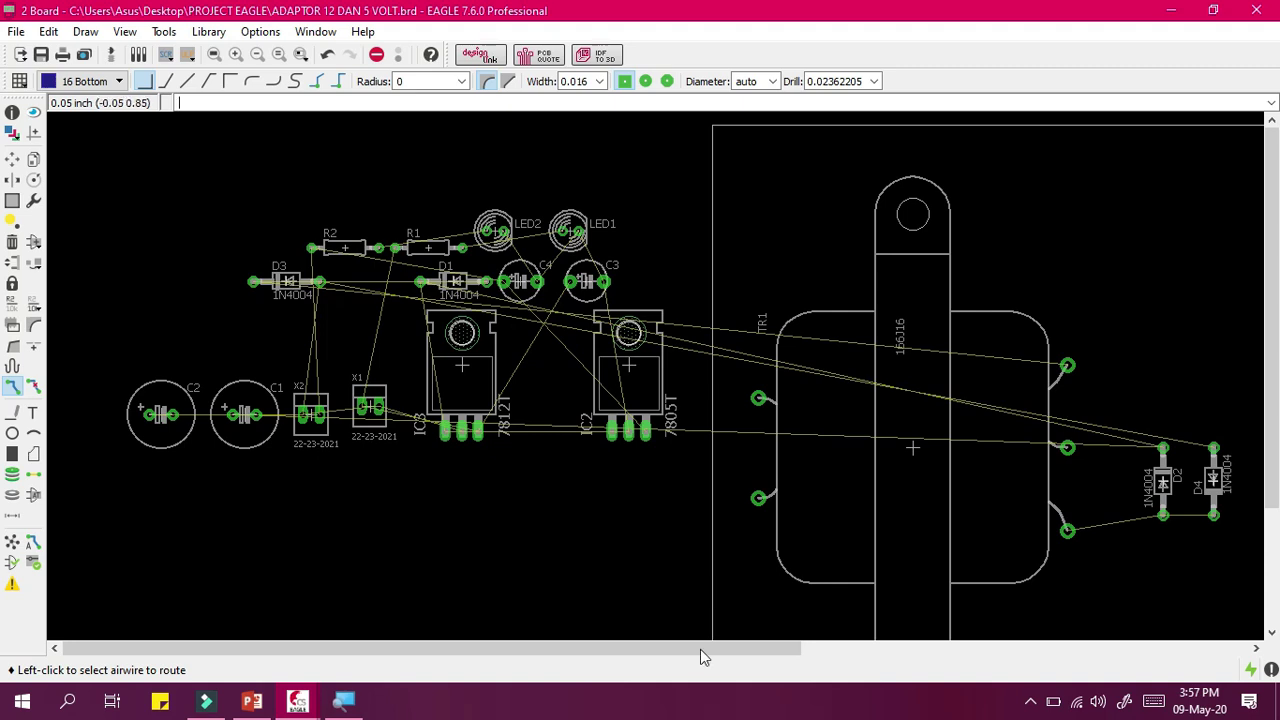
pyautogui.moveTo(700, 656); pyautogui.dragTo(818, 656)
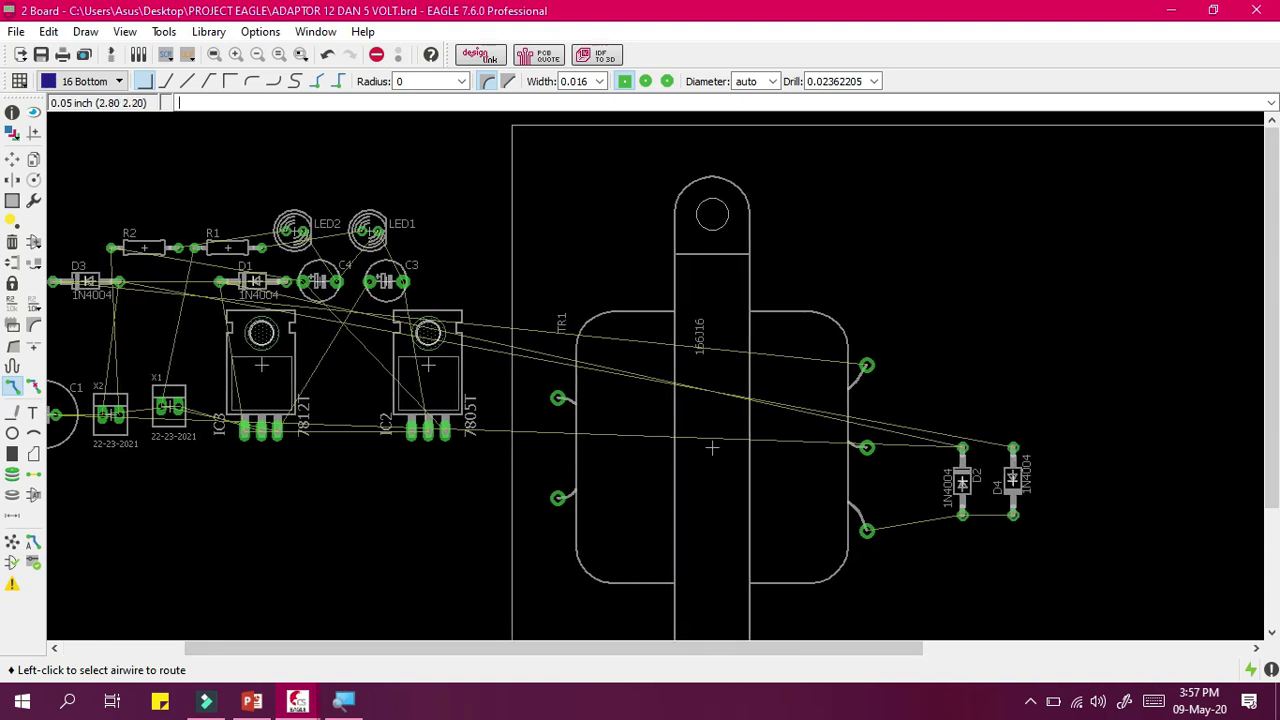
pyautogui.moveTo(440, 651); pyautogui.dragTo(360, 651)
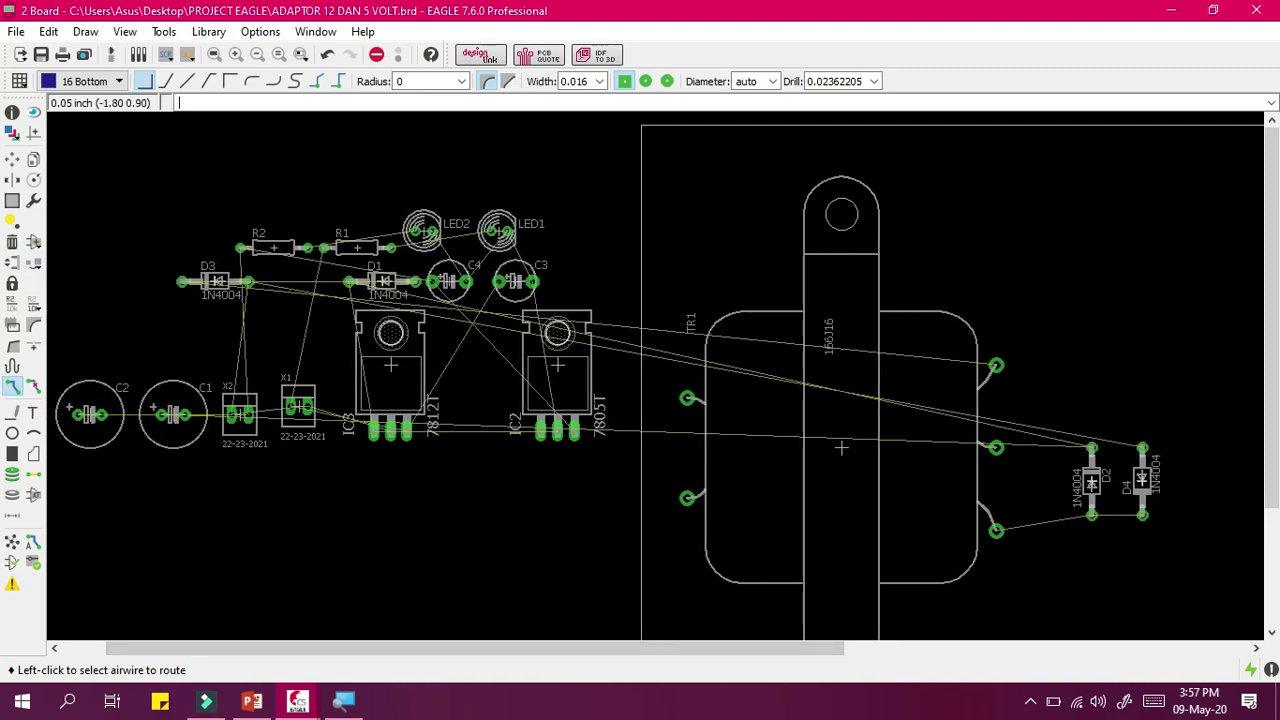
pyautogui.moveTo(354, 648); pyautogui.dragTo(476, 652)
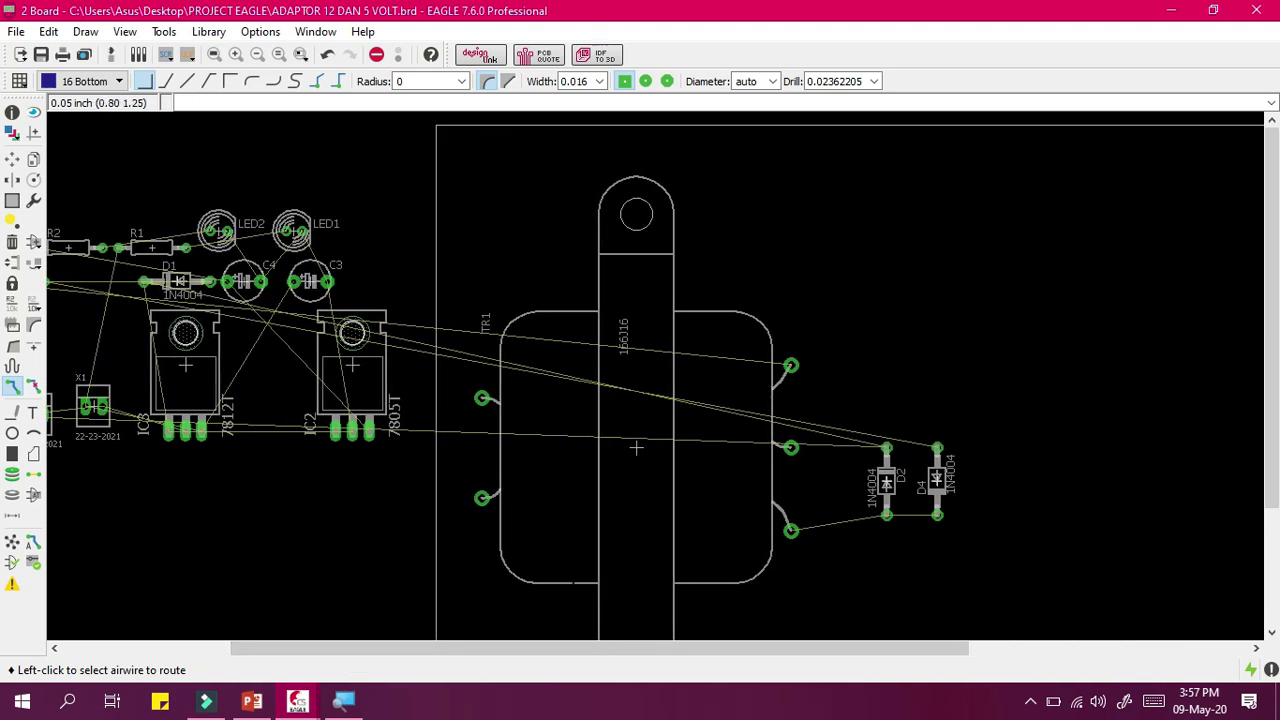
pyautogui.moveTo(620, 648); pyautogui.dragTo(698, 648)
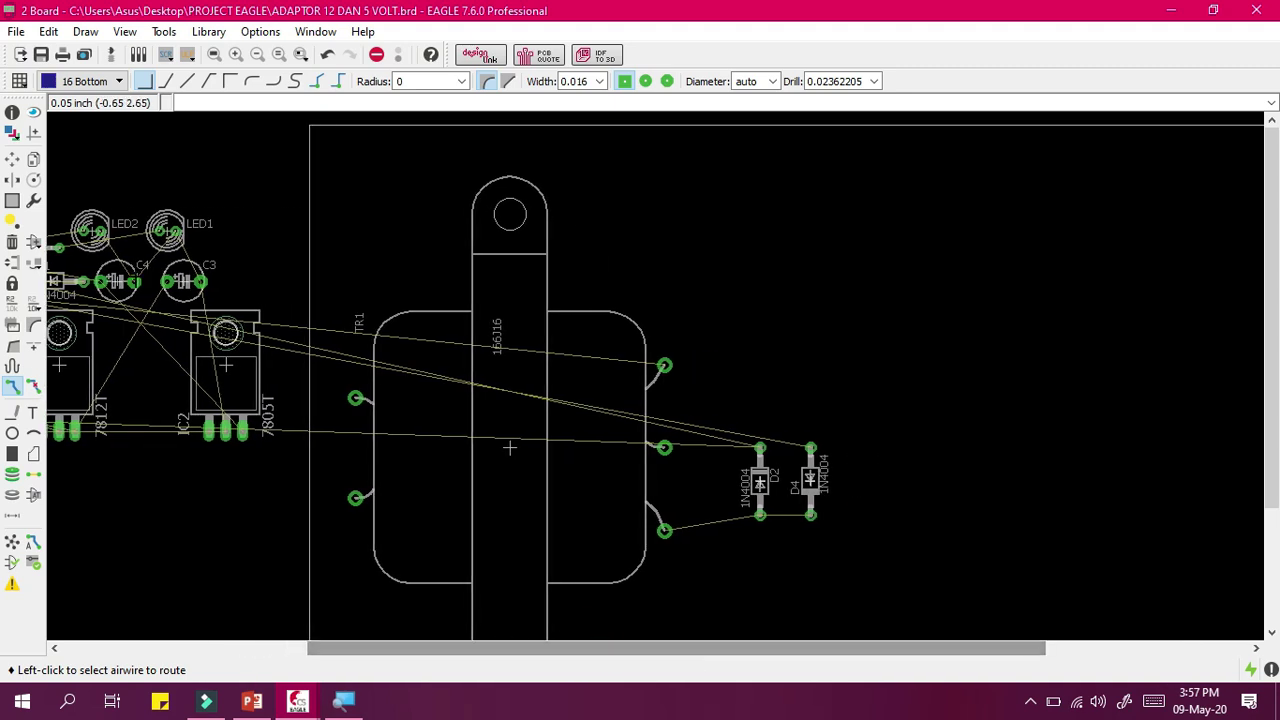
# Move diode D2 slightly upward beside diode D4, to about (2.70, 1.85) inch.
pyautogui.click(12, 158)
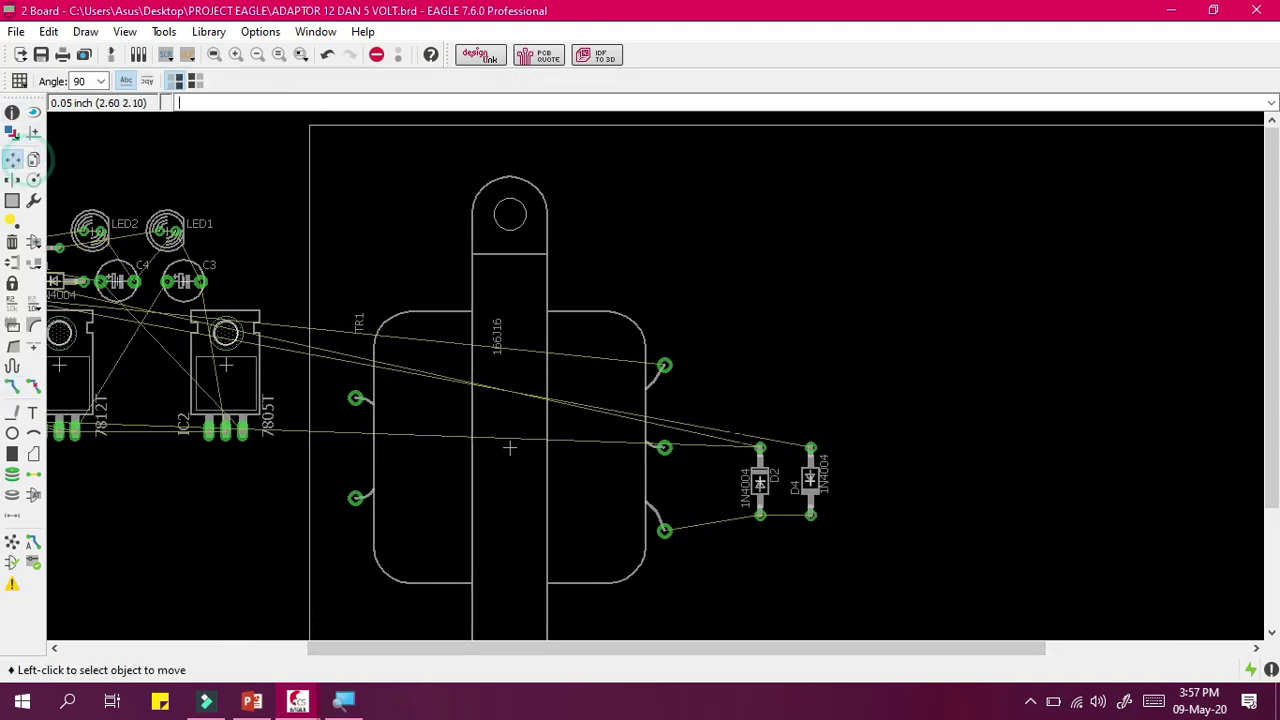
pyautogui.click(760, 482)
pyautogui.click(778, 462)
pyautogui.click(766, 435)
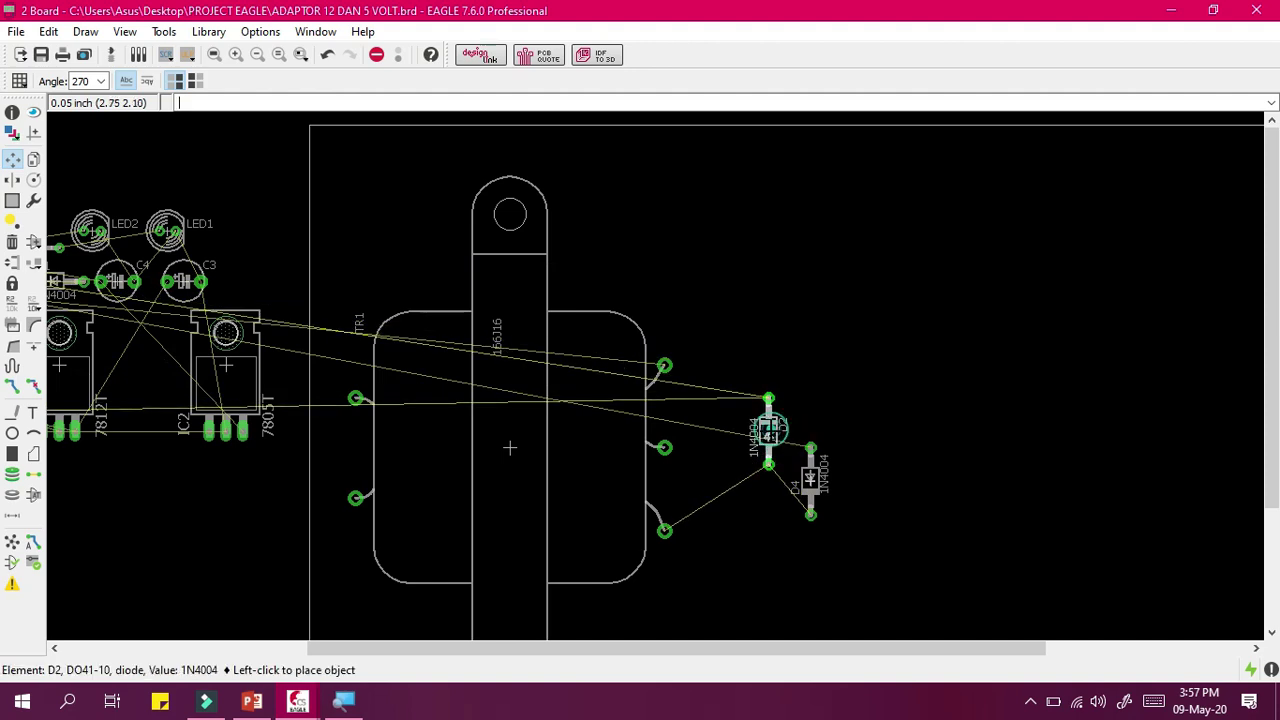
pyautogui.click(760, 475)
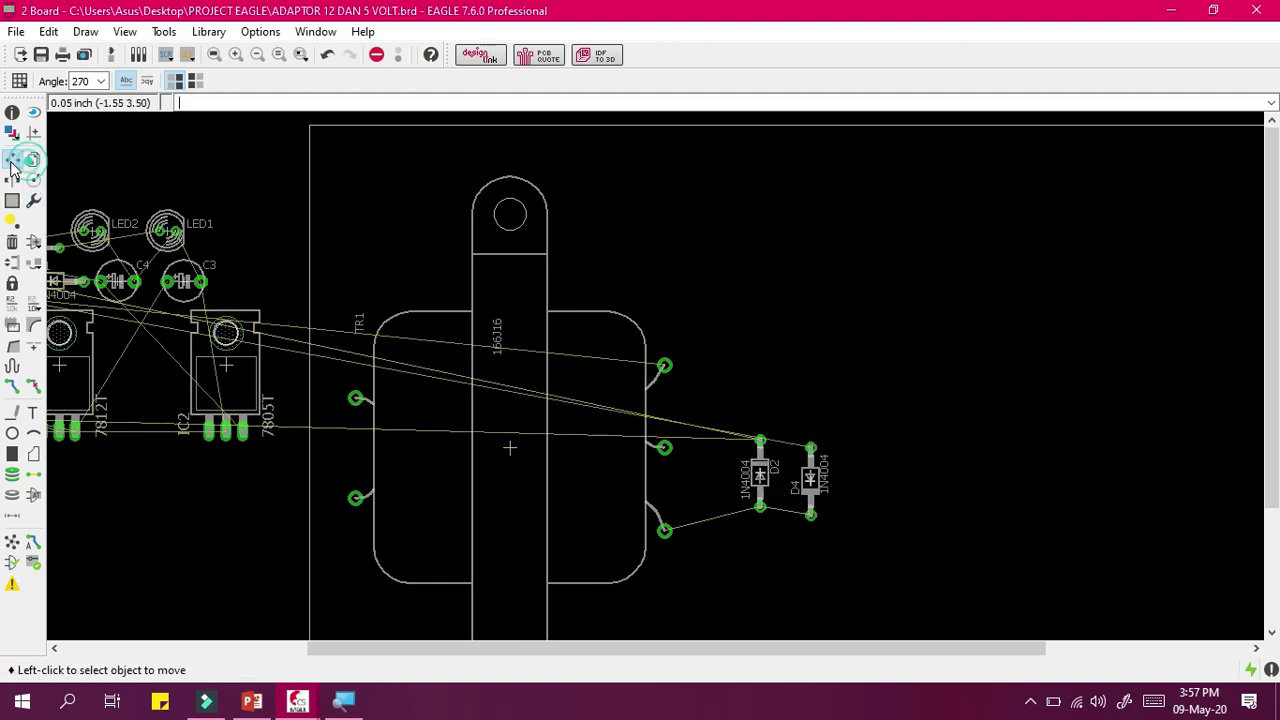
# Rotate diode D2 to 180 degrees and place it below D4, at about (3.00, 1.50) inch.
pyautogui.click(760, 475)
pyautogui.click(758, 445)
pyautogui.click(760, 440)
pyautogui.rightClick(760, 440)
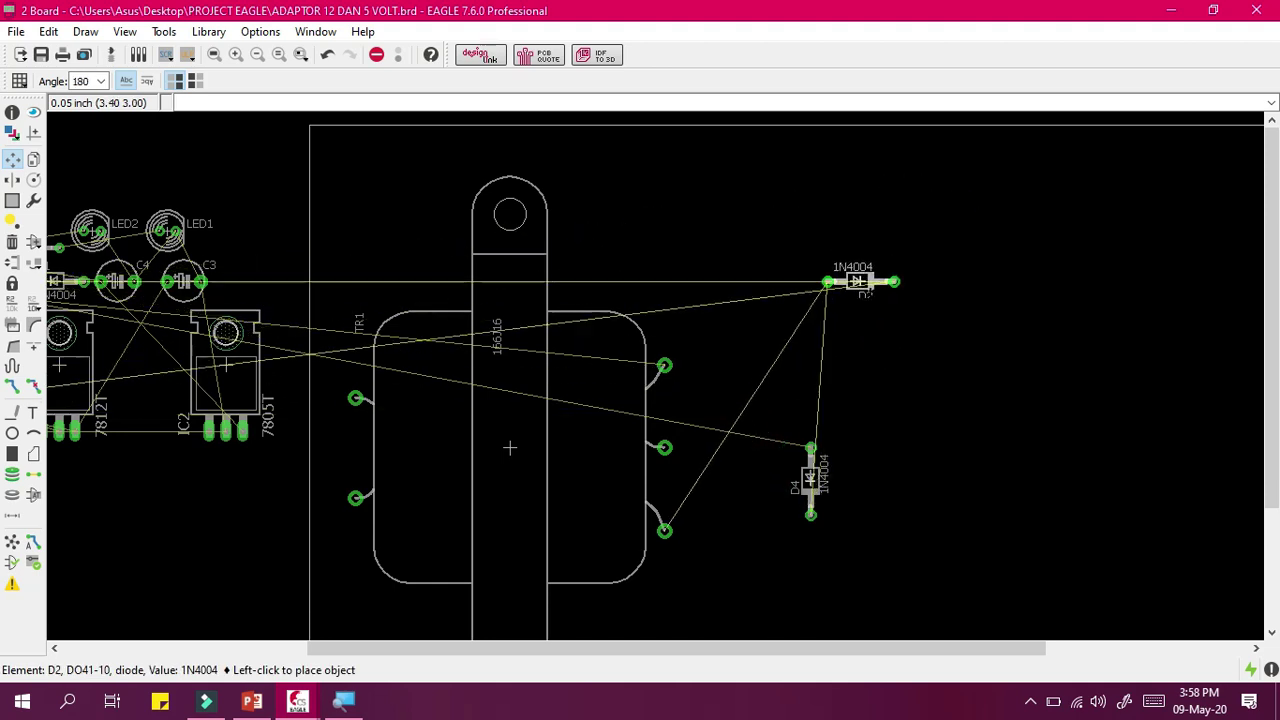
pyautogui.scroll(5, 850, 347)
pyautogui.scroll(-7, 837, 474)
pyautogui.scroll(8, 880, 595)
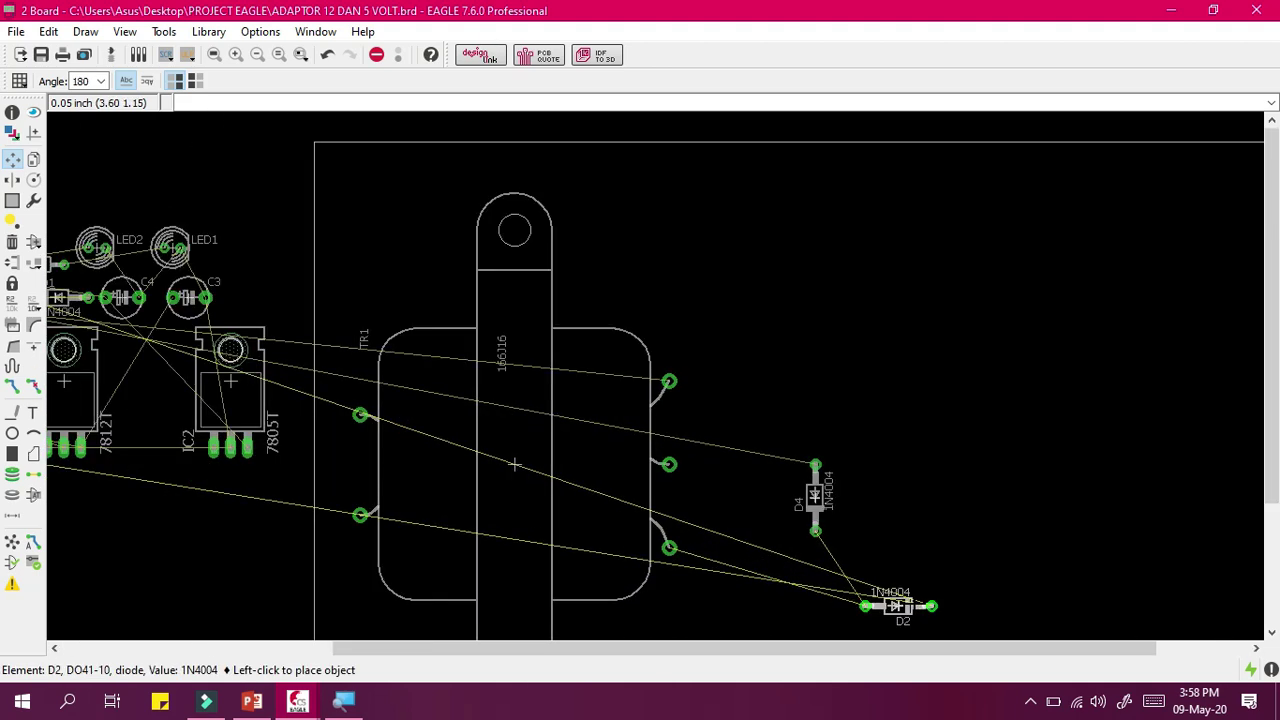
pyautogui.scroll(1, 880, 595)
pyautogui.rightClick(751, 551)
pyautogui.rightClick(803, 466)
pyautogui.rightClick(749, 446)
pyautogui.rightClick(709, 489)
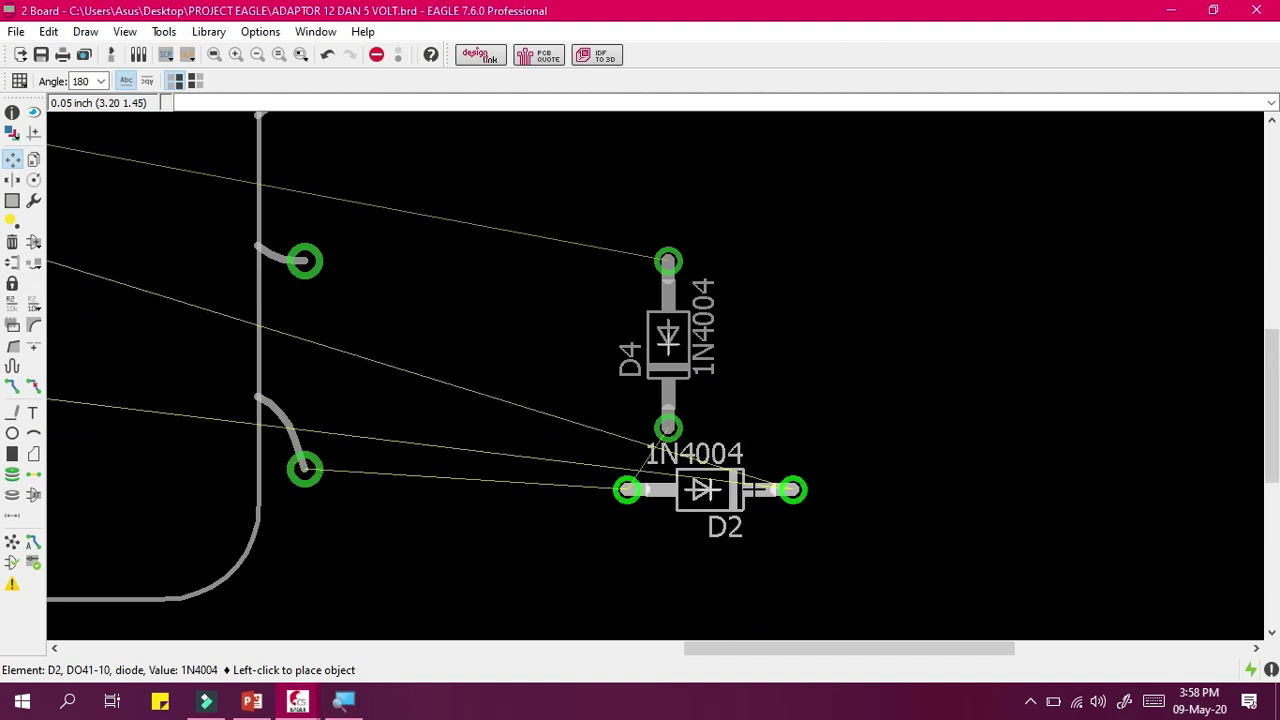
pyautogui.click(668, 469)
# Rotate diode D4 to 0 degrees and place it directly above D2, at about (3.00, 2.05) inch.
pyautogui.click(668, 343)
pyautogui.rightClick(670, 320)
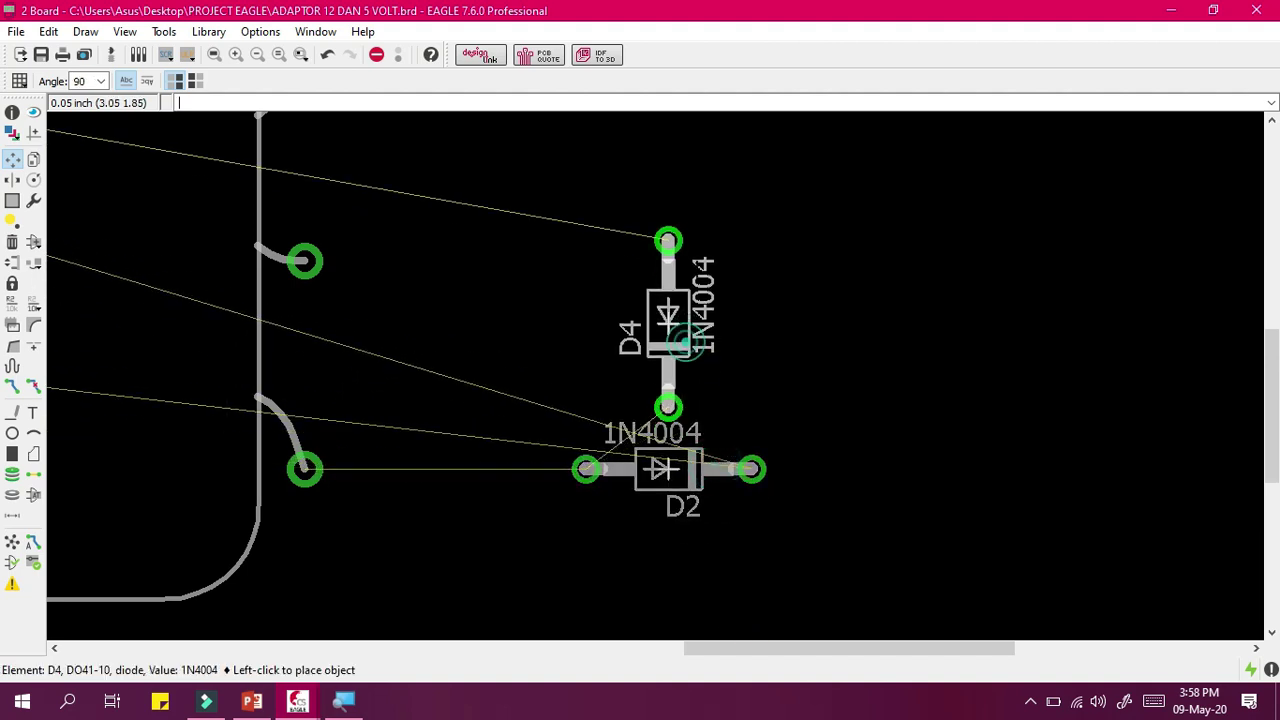
pyautogui.rightClick(703, 261)
pyautogui.rightClick(703, 255)
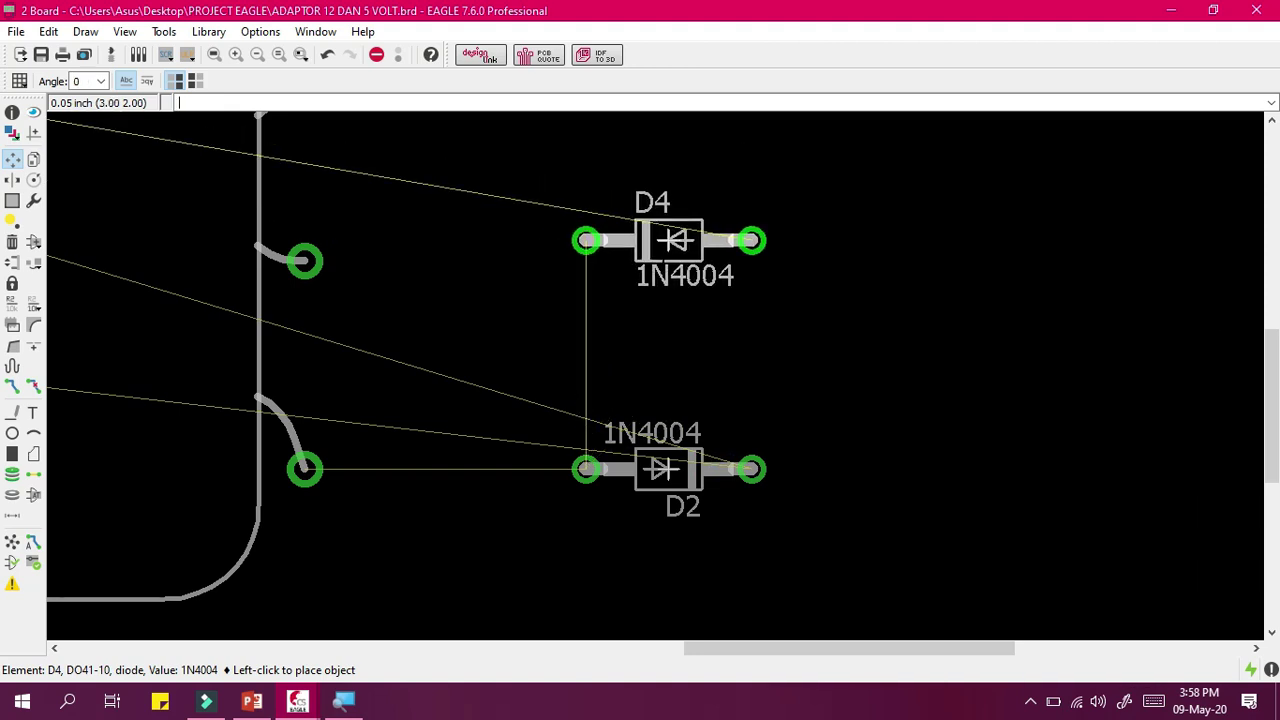
pyautogui.click(663, 256)
pyautogui.scroll(-3, 663, 256)
pyautogui.scroll(3, 684, 240)
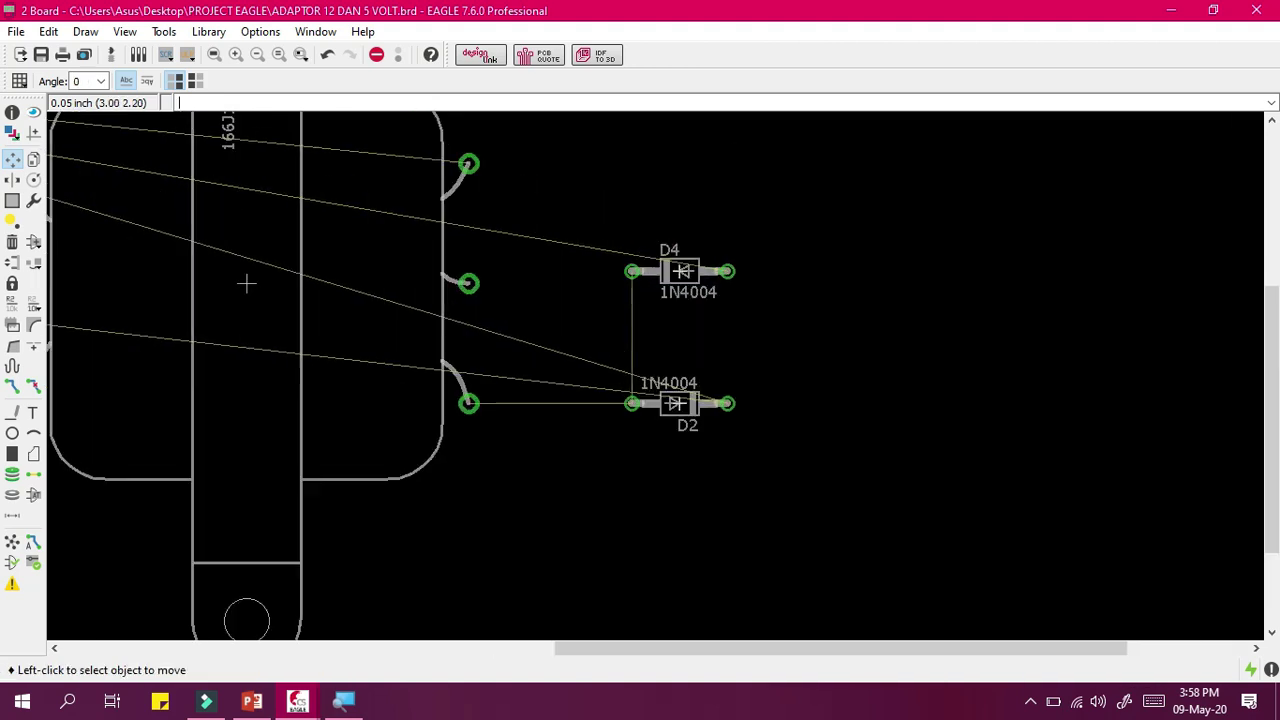
# Try D4 in both horizontal orientations, then place it at 0 degrees closer to TR1, at about (2.70, 2.05) inch.
pyautogui.click(680, 278)
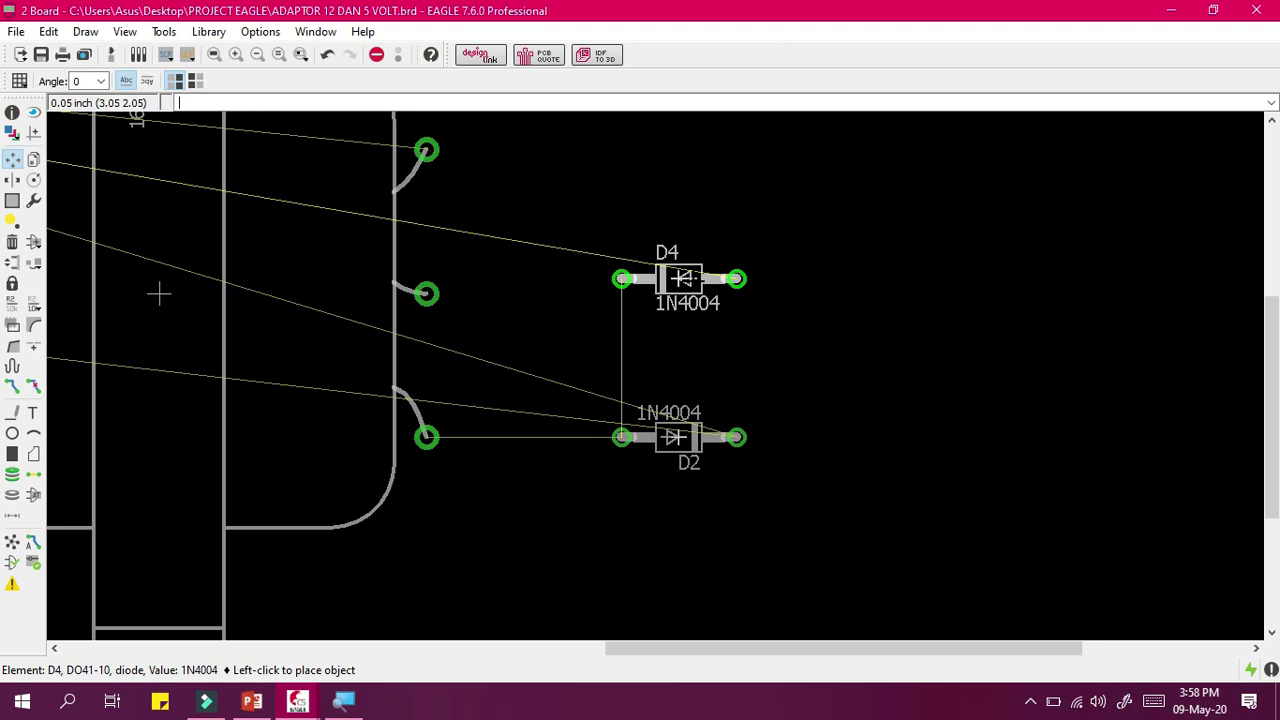
pyautogui.rightClick(684, 280)
pyautogui.rightClick(700, 278)
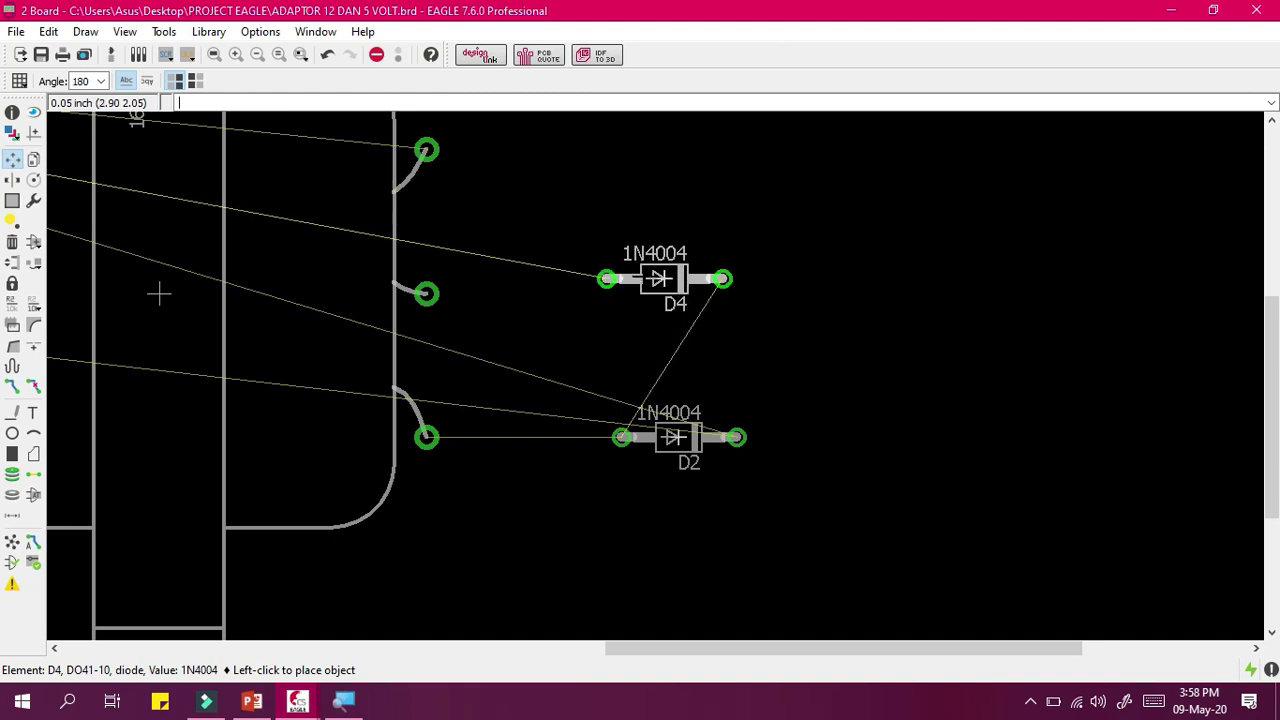
pyautogui.rightClick(606, 251)
pyautogui.rightClick(586, 306)
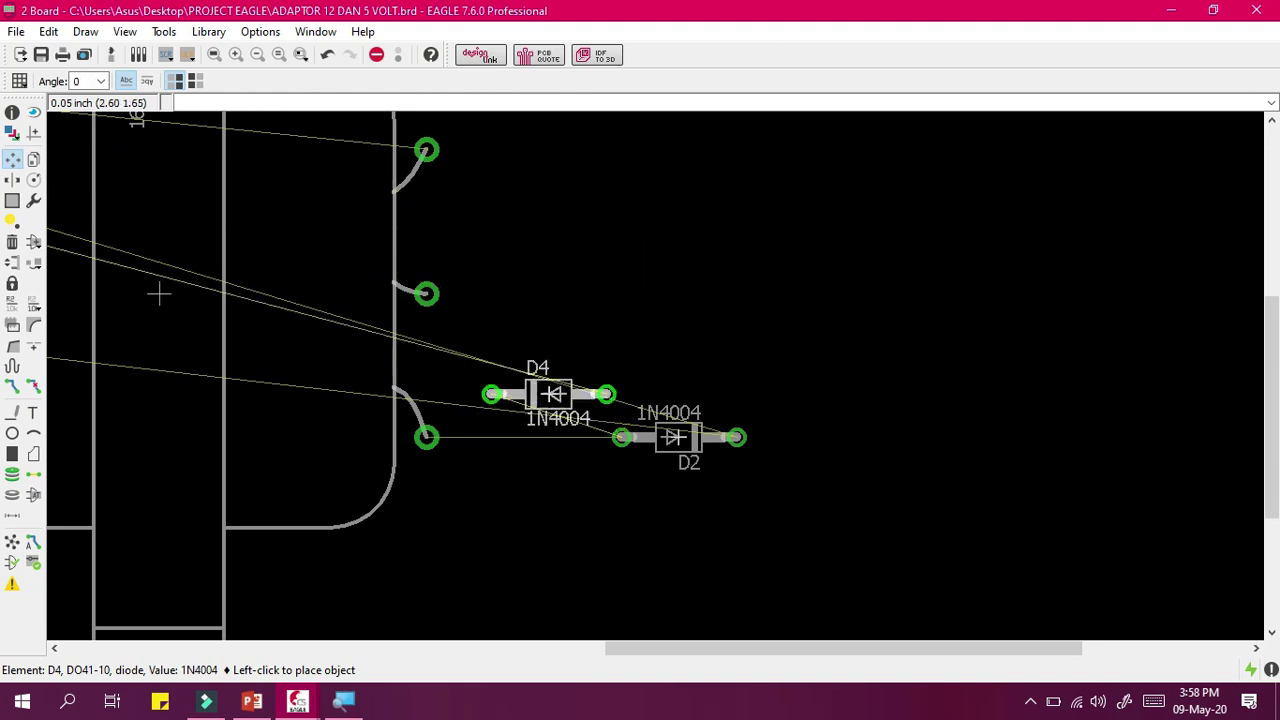
pyautogui.click(612, 273)
# Line up D4, rotated to 180 degrees, at about (3.00, 1.55) inch with D2 to its right at about (3.75, 1.55) inch.
pyautogui.click(676, 436)
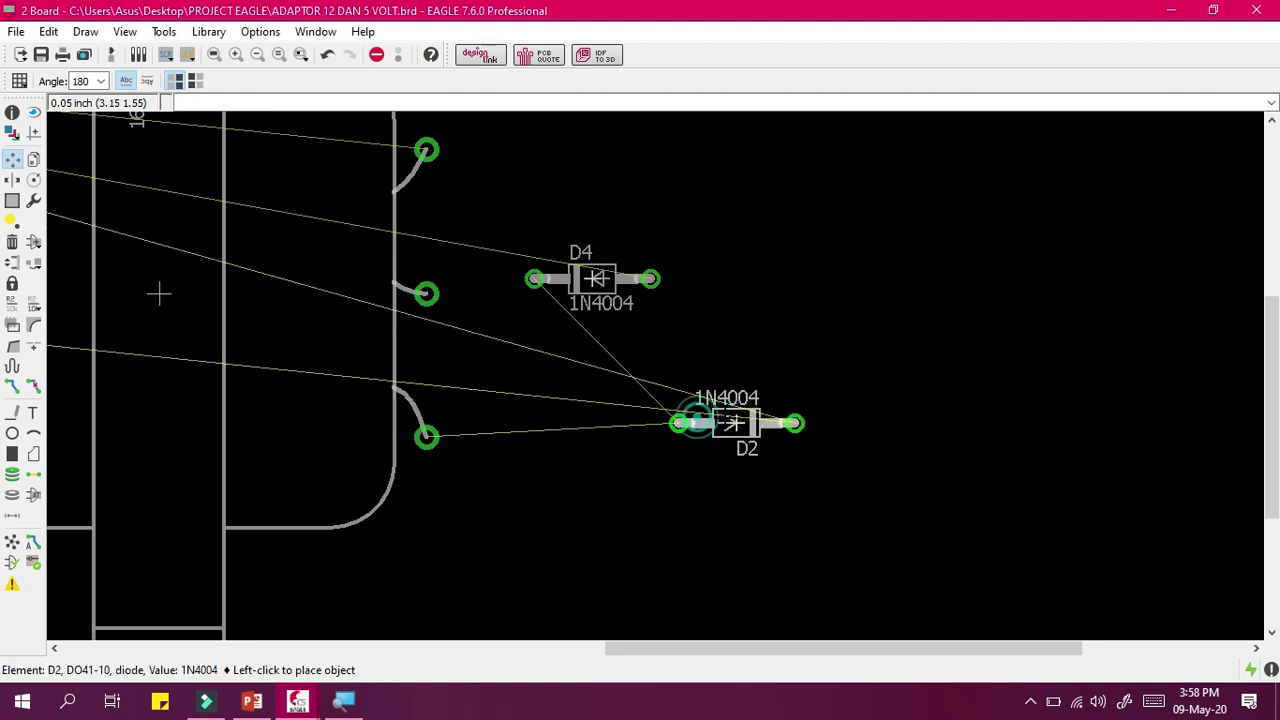
pyautogui.click(893, 423)
pyautogui.click(593, 278)
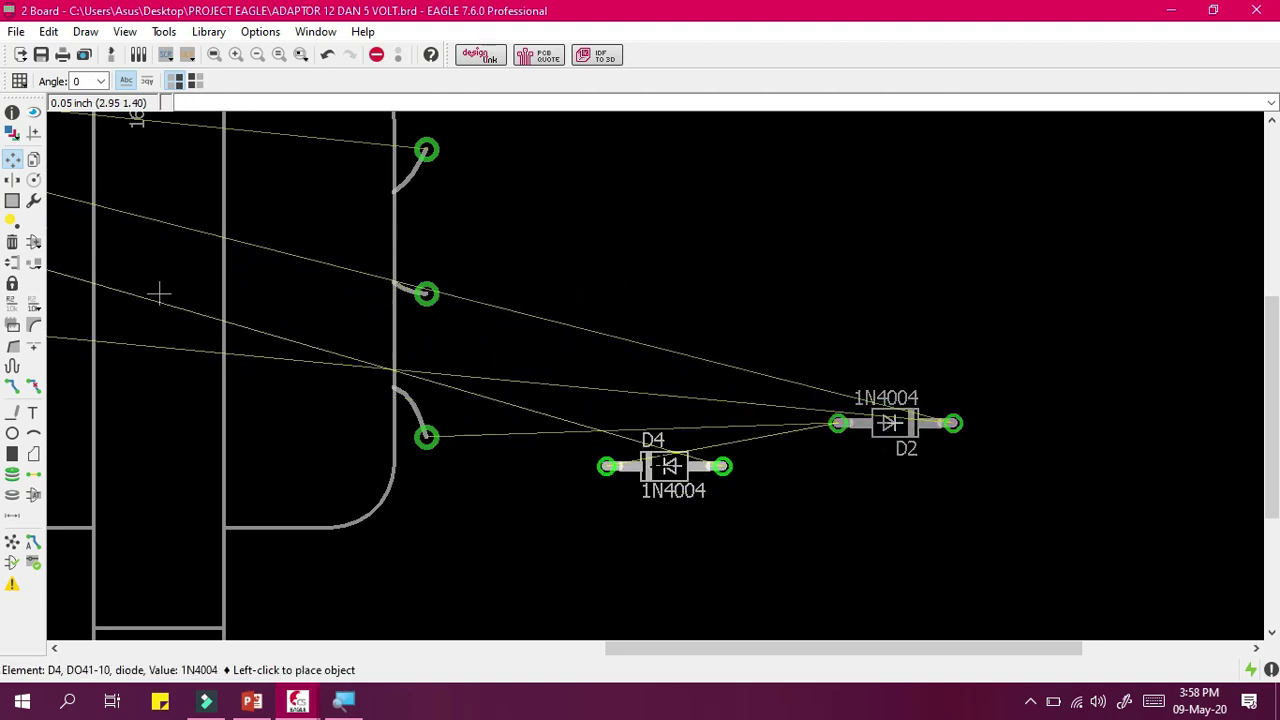
pyautogui.rightClick(670, 520)
pyautogui.rightClick(664, 522)
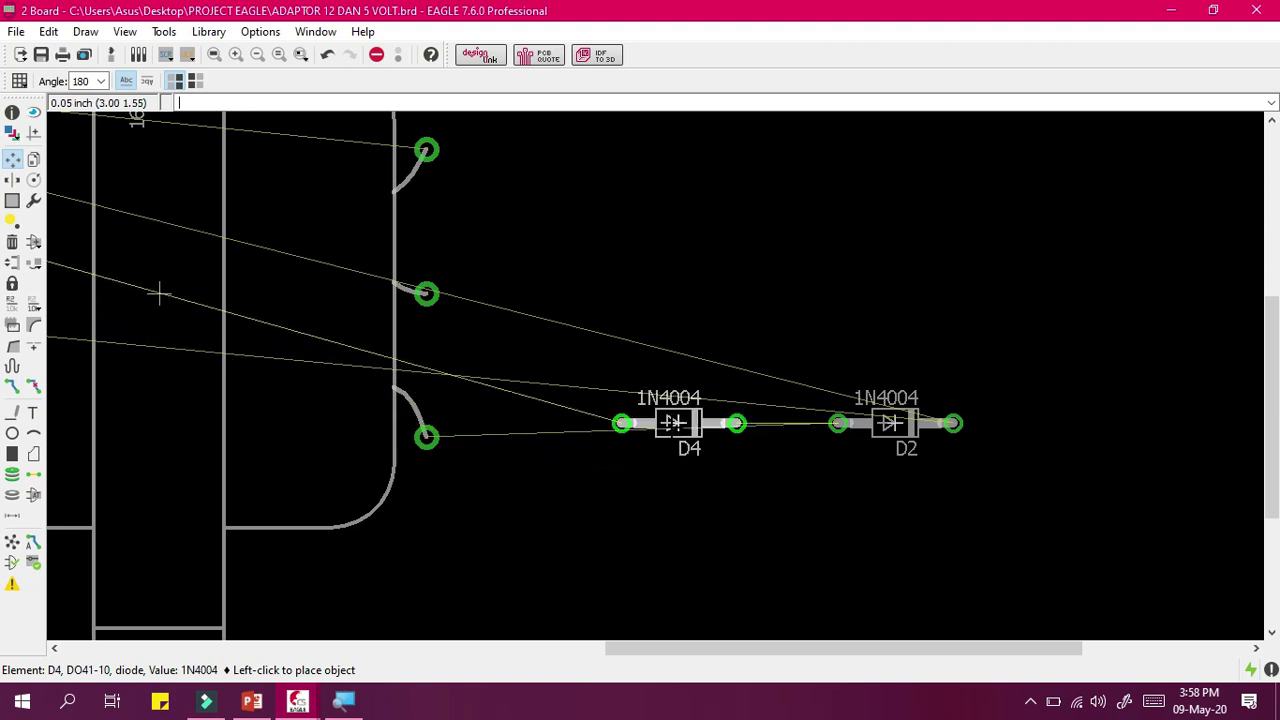
pyautogui.click(678, 423)
pyautogui.moveTo(893, 423); pyautogui.dragTo(878, 394)
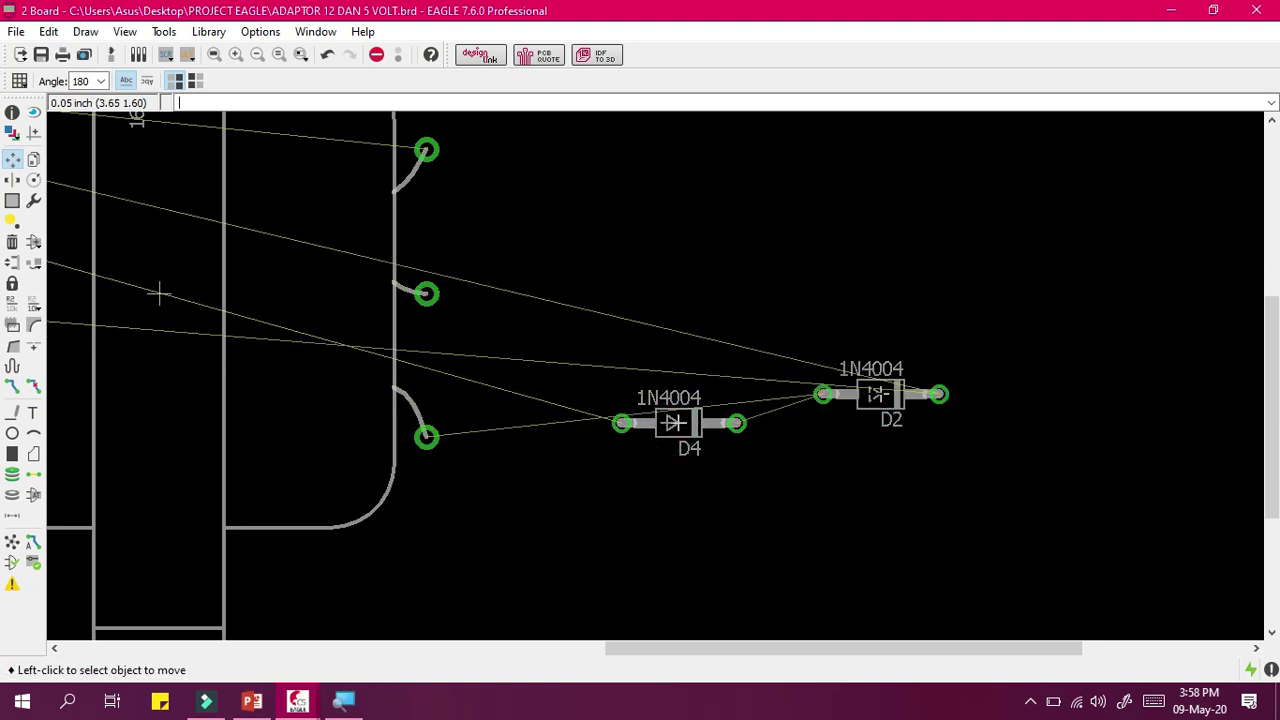
pyautogui.click(878, 394)
pyautogui.click(893, 423)
# Bring diode D3 inside the board outline, rotate it to 180 degrees and place it above D4, at about (3.00, 2.15) inch.
pyautogui.scroll(-3, 892, 420)
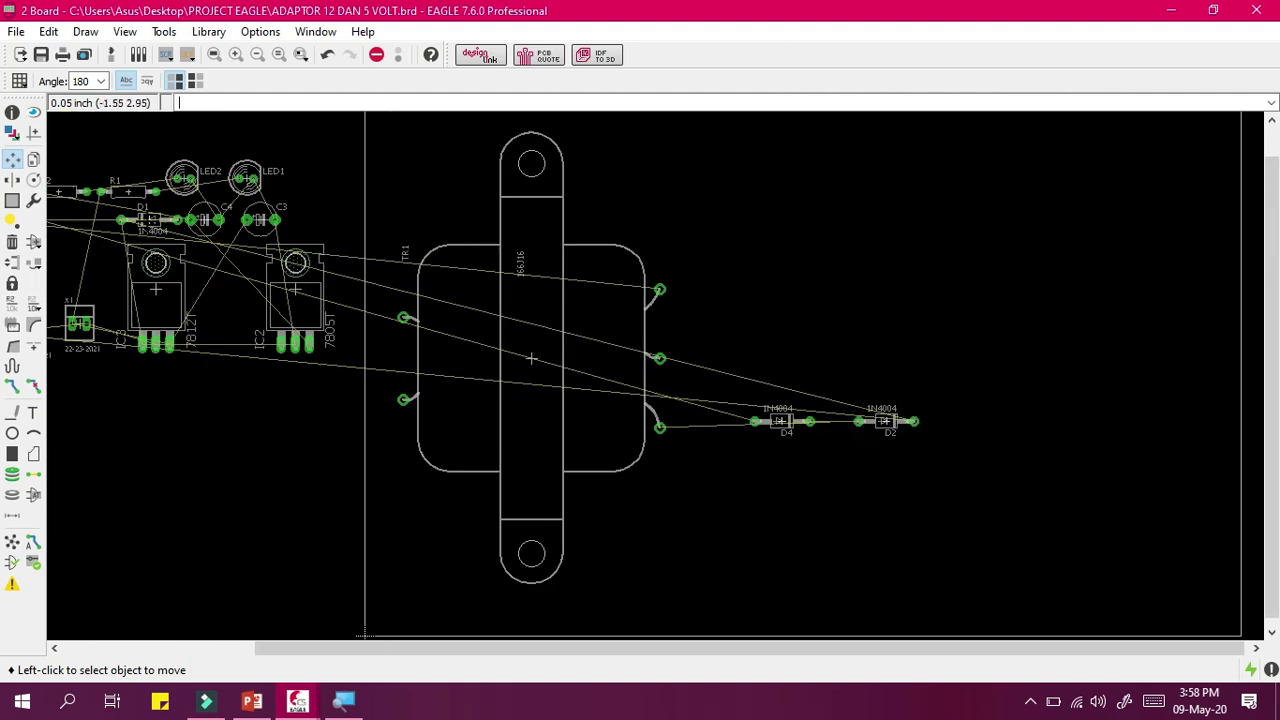
pyautogui.moveTo(708, 648); pyautogui.dragTo(591, 648)
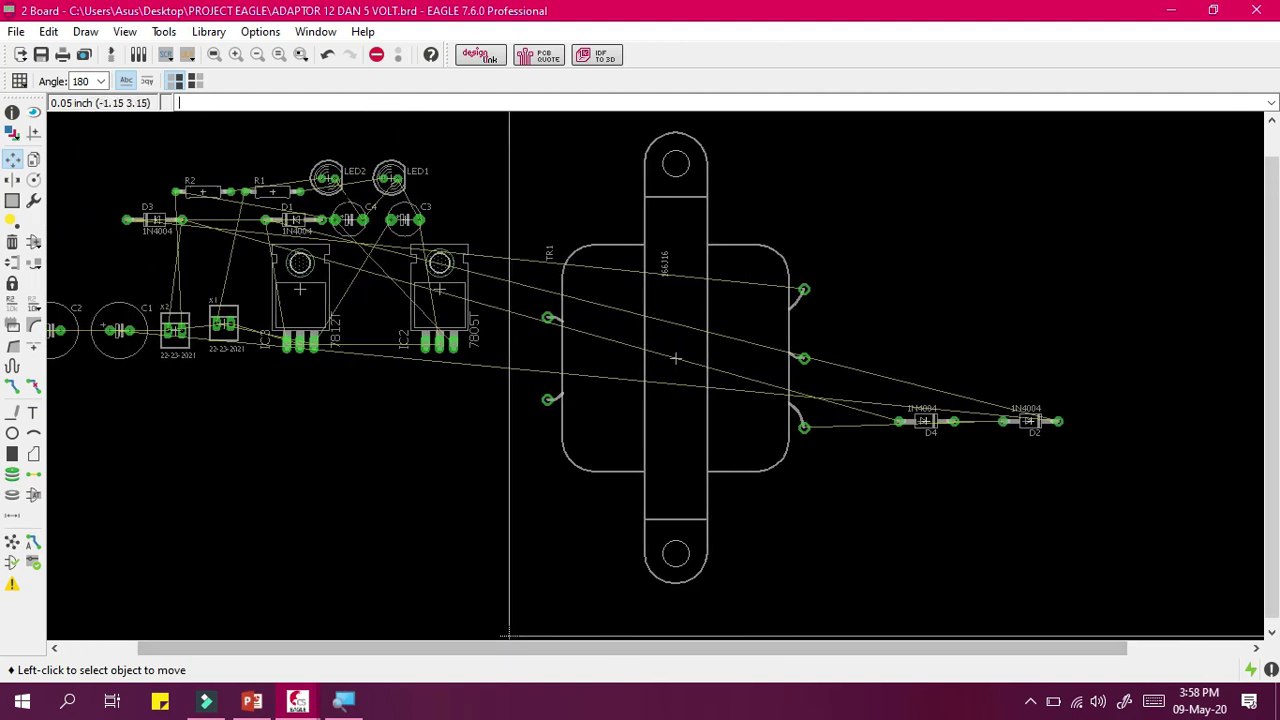
pyautogui.scroll(2, 228, 174)
pyautogui.click(145, 240)
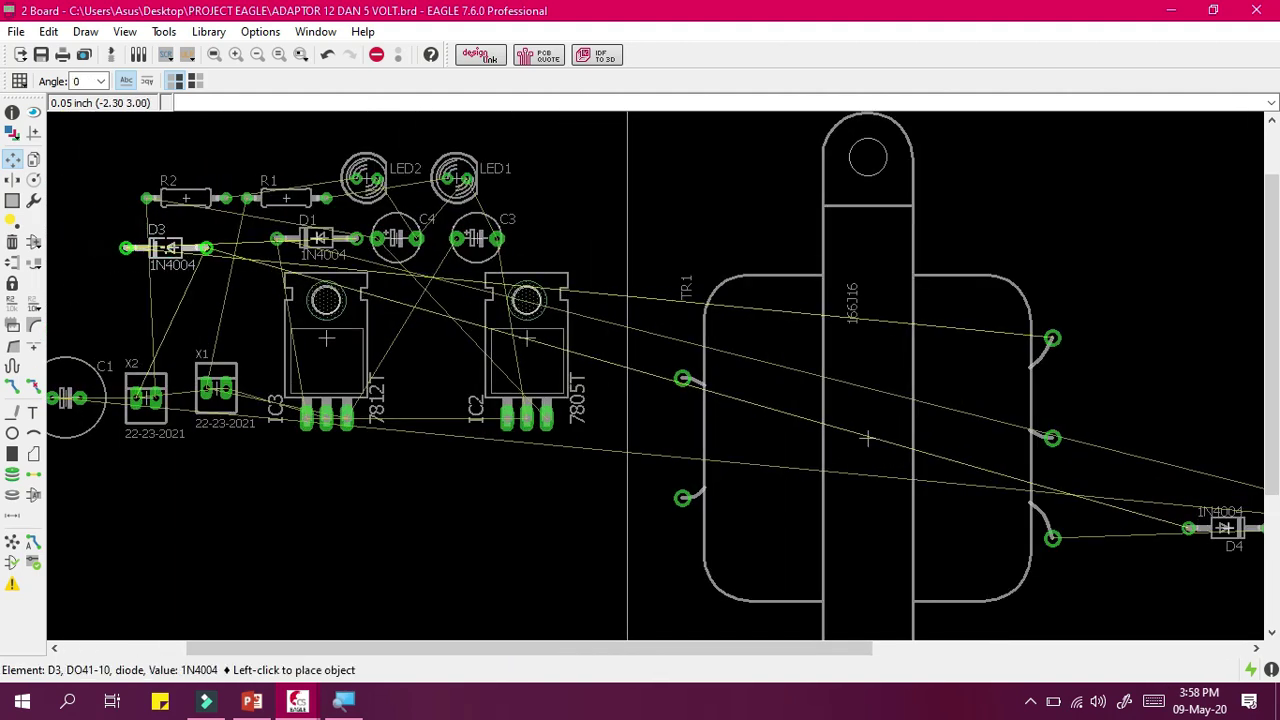
pyautogui.scroll(-3, 545, 255)
pyautogui.scroll(1, 880, 320)
pyautogui.rightClick(892, 317)
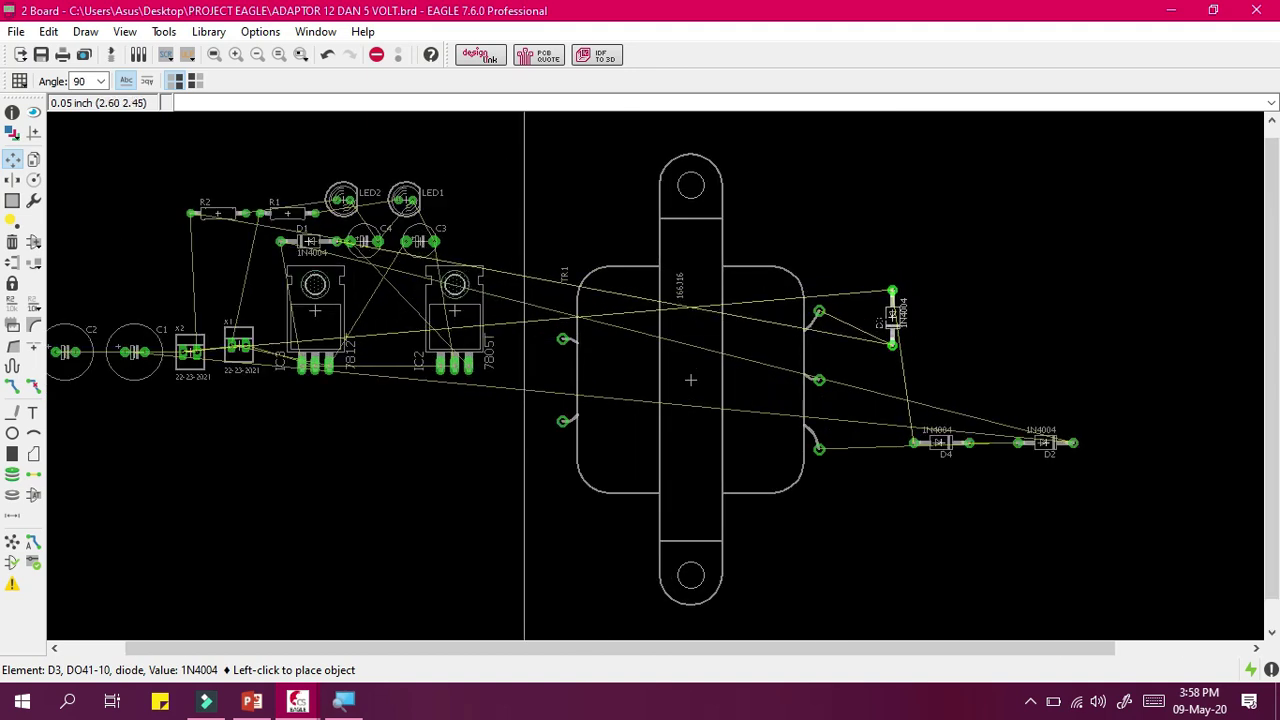
pyautogui.scroll(1, 1025, 340)
pyautogui.rightClick(886, 336)
pyautogui.rightClick(853, 326)
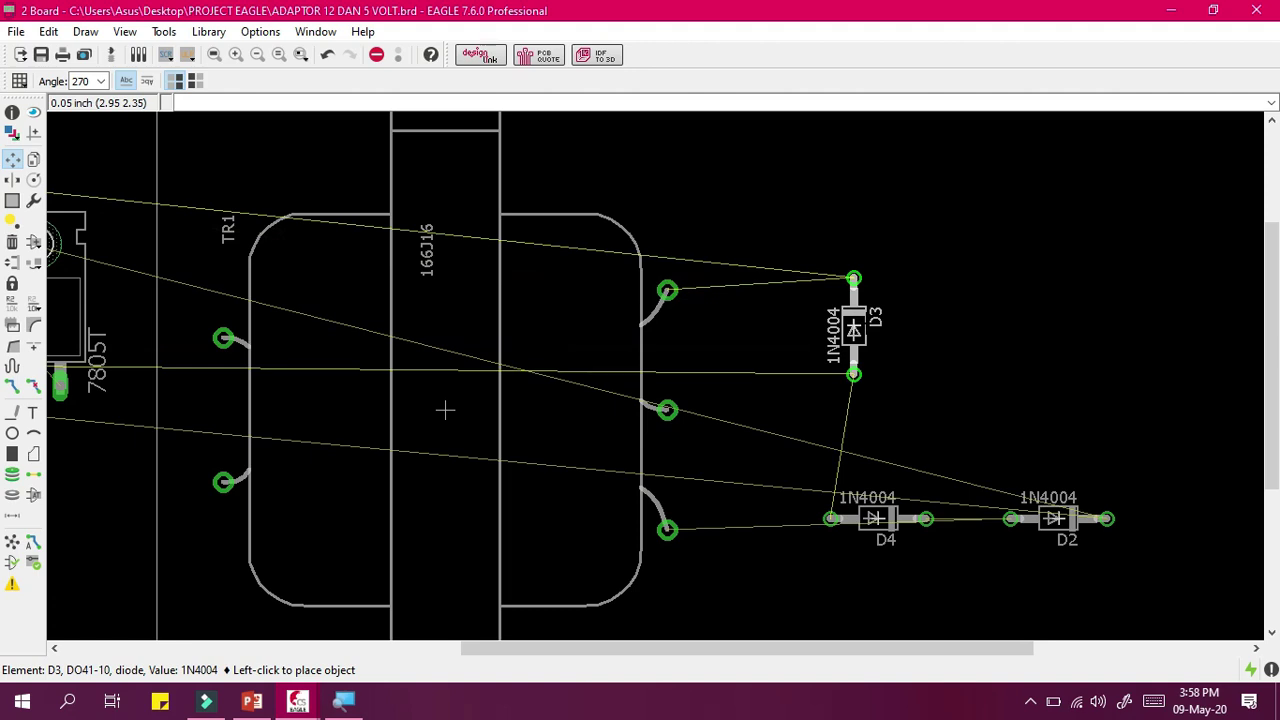
pyautogui.rightClick(870, 318)
pyautogui.rightClick(890, 306)
pyautogui.rightClick(880, 314)
pyautogui.rightClick(874, 320)
pyautogui.rightClick(886, 330)
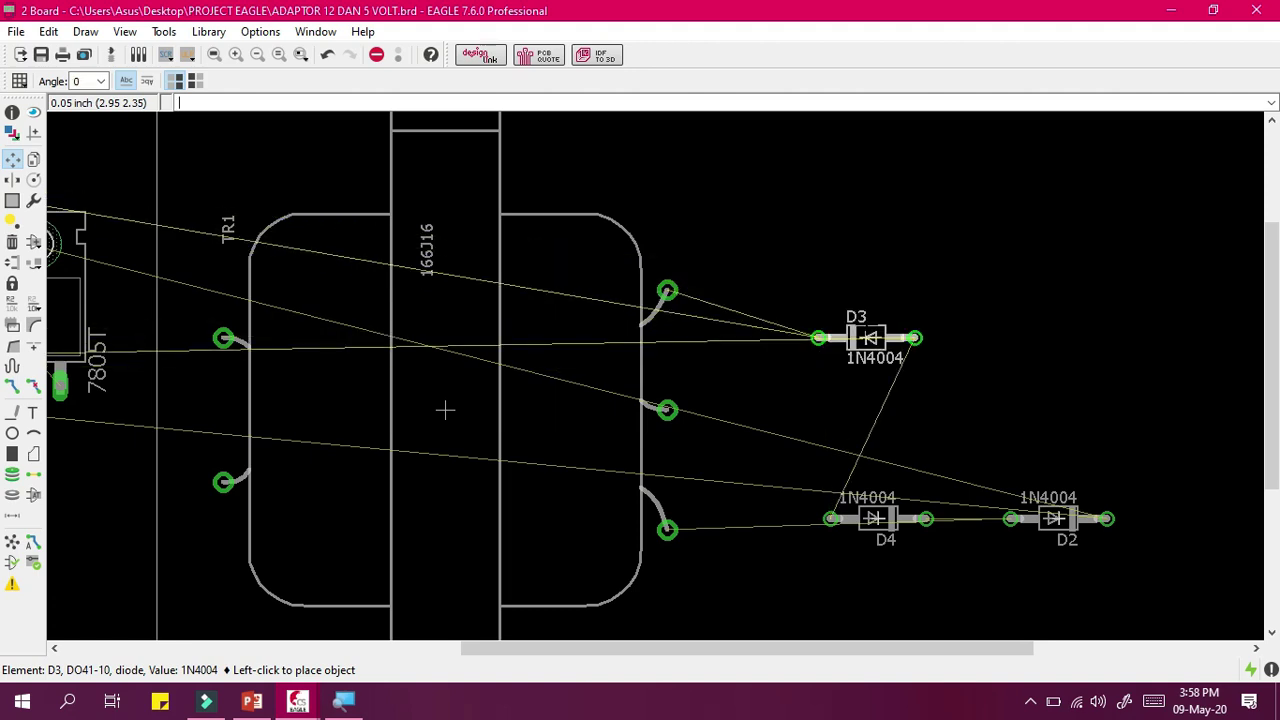
pyautogui.rightClick(905, 345)
pyautogui.rightClick(910, 348)
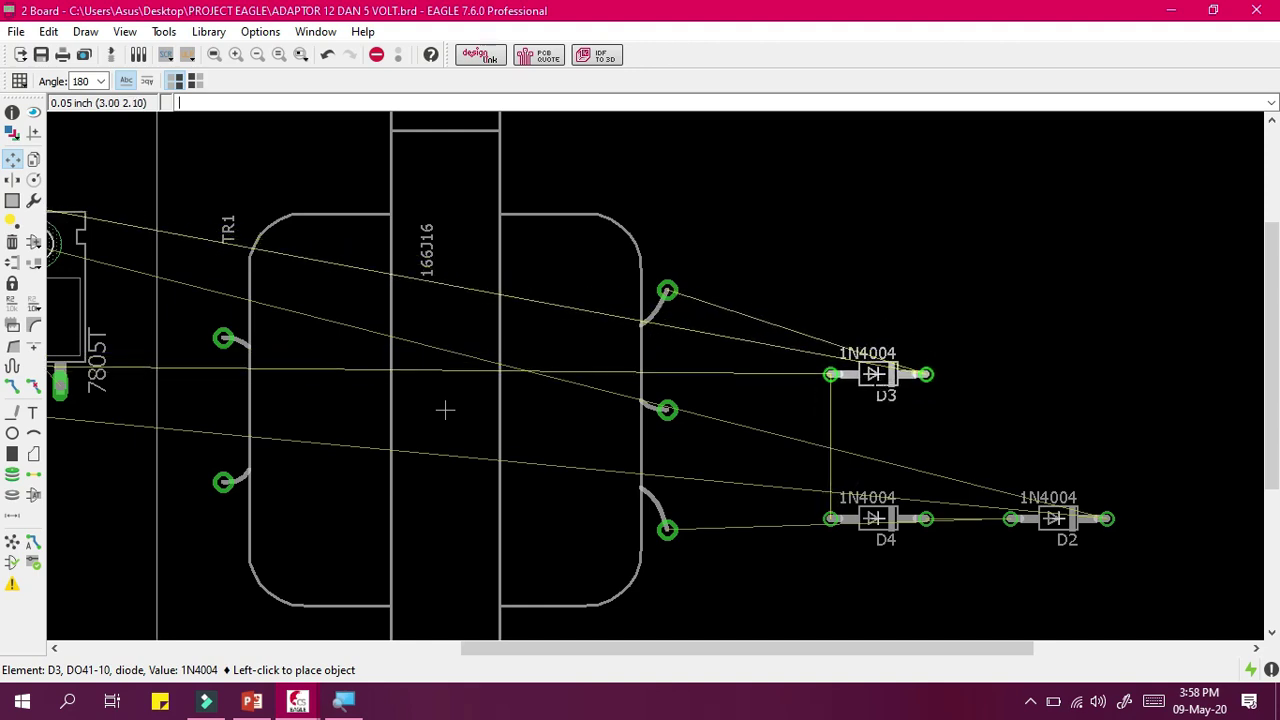
pyautogui.click(875, 374)
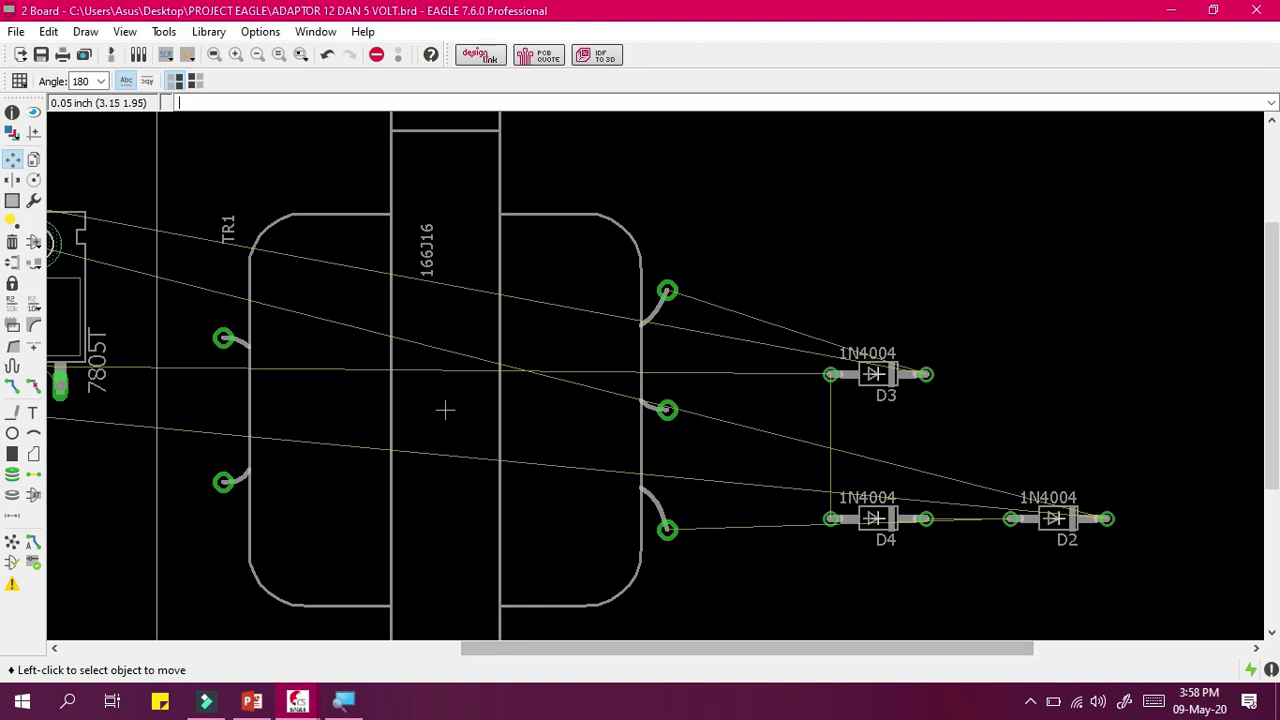
# Move D3 slightly closer to D4, to about (3.00, 2.05) inch.
pyautogui.click(875, 374)
pyautogui.click(697, 146)
pyautogui.click(697, 146)
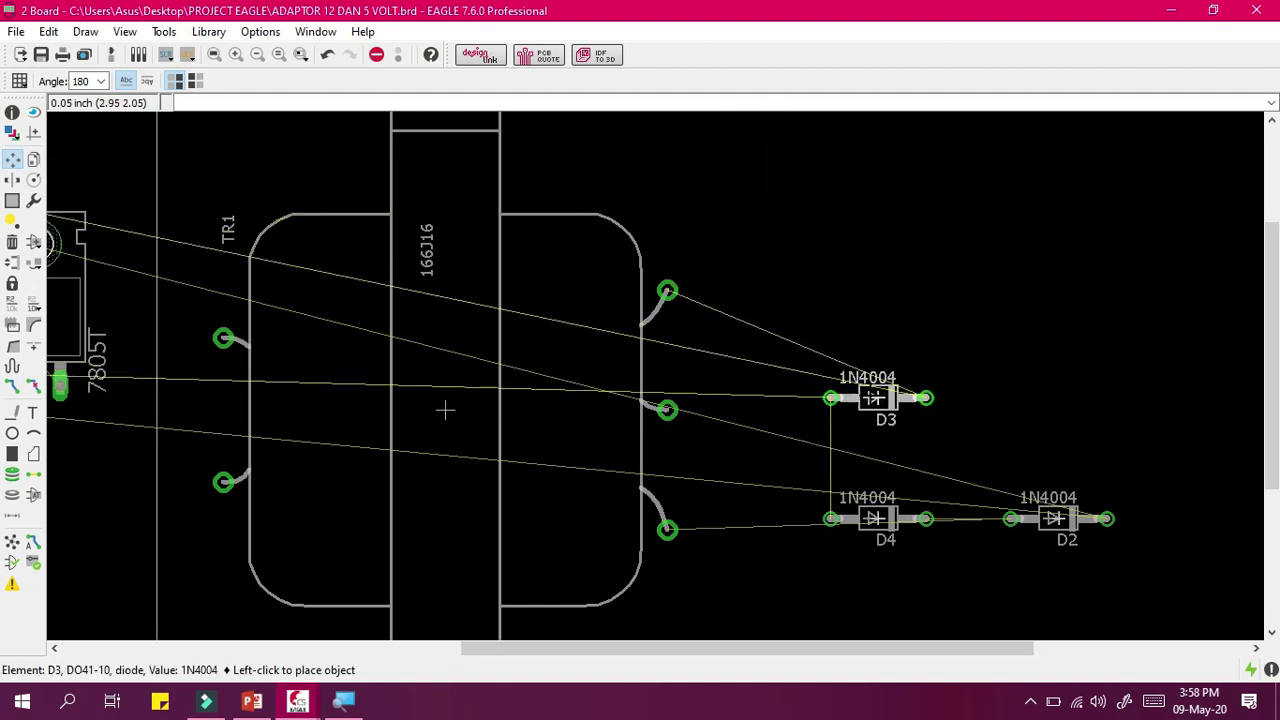
pyautogui.click(875, 398)
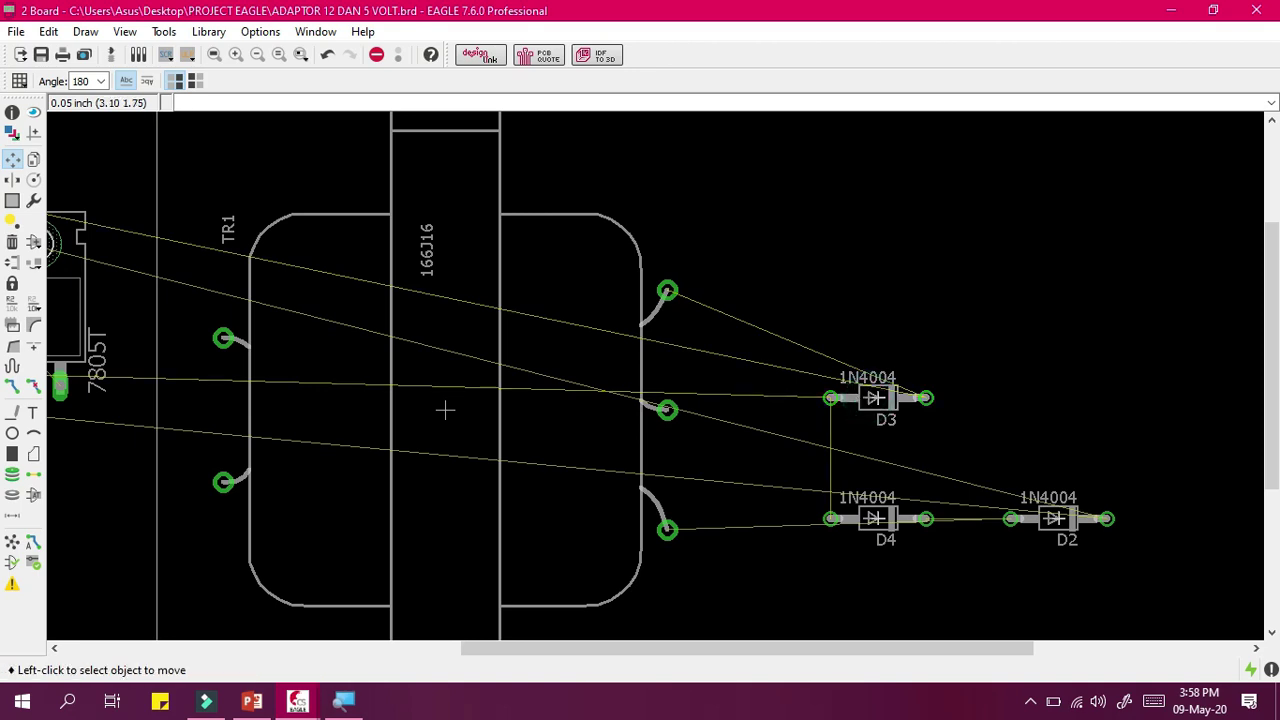
# Bring diode D1 into the board, rotate it to 180 degrees and place it above D2, level with D3 at about (3.75, 2.05) inch.
pyautogui.moveTo(950, 649); pyautogui.dragTo(729, 641)
pyautogui.click(262, 166)
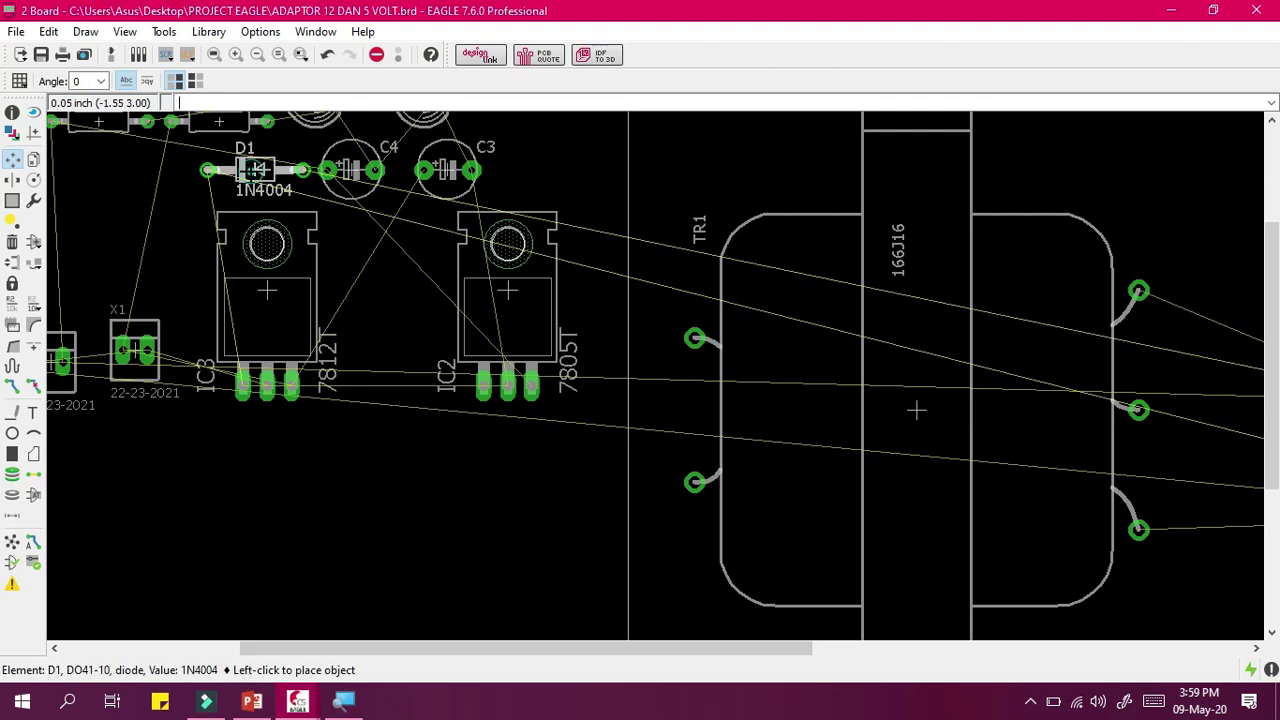
pyautogui.moveTo(325, 647); pyautogui.dragTo(701, 647)
pyautogui.rightClick(680, 400)
pyautogui.rightClick(678, 410)
pyautogui.rightClick(678, 410)
pyautogui.rightClick(690, 409)
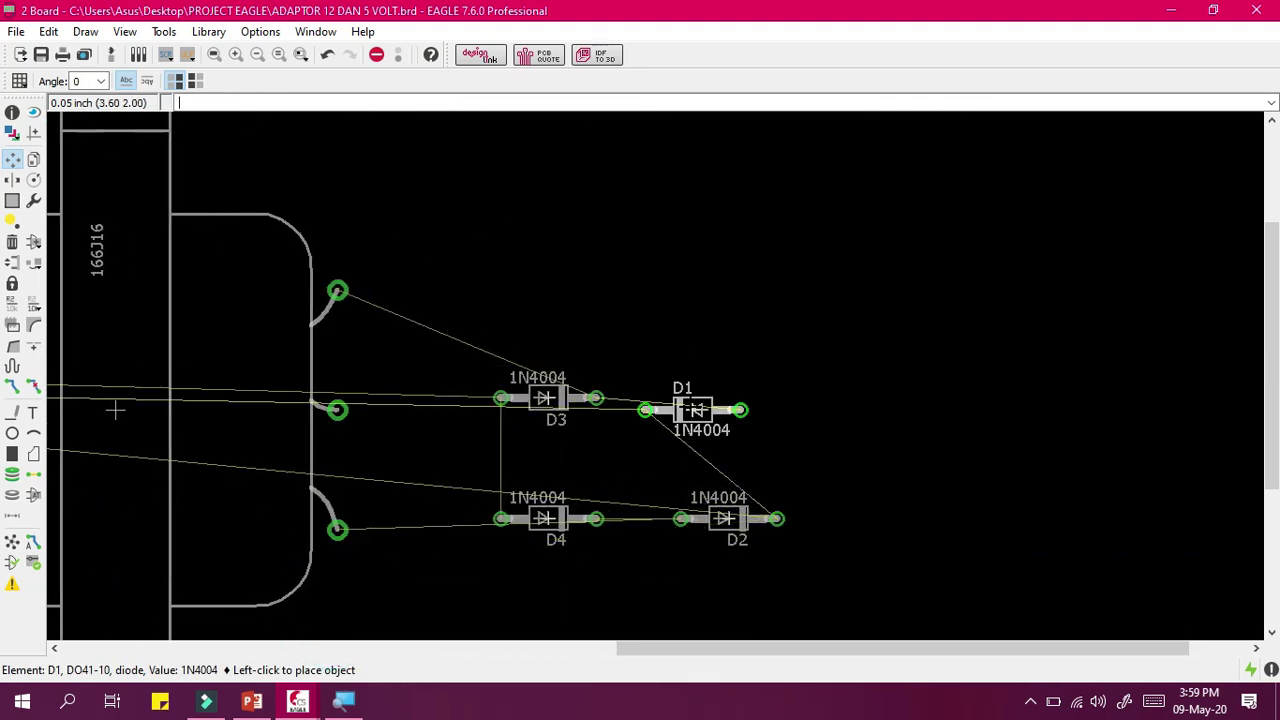
pyautogui.rightClick(716, 398)
pyautogui.rightClick(716, 398)
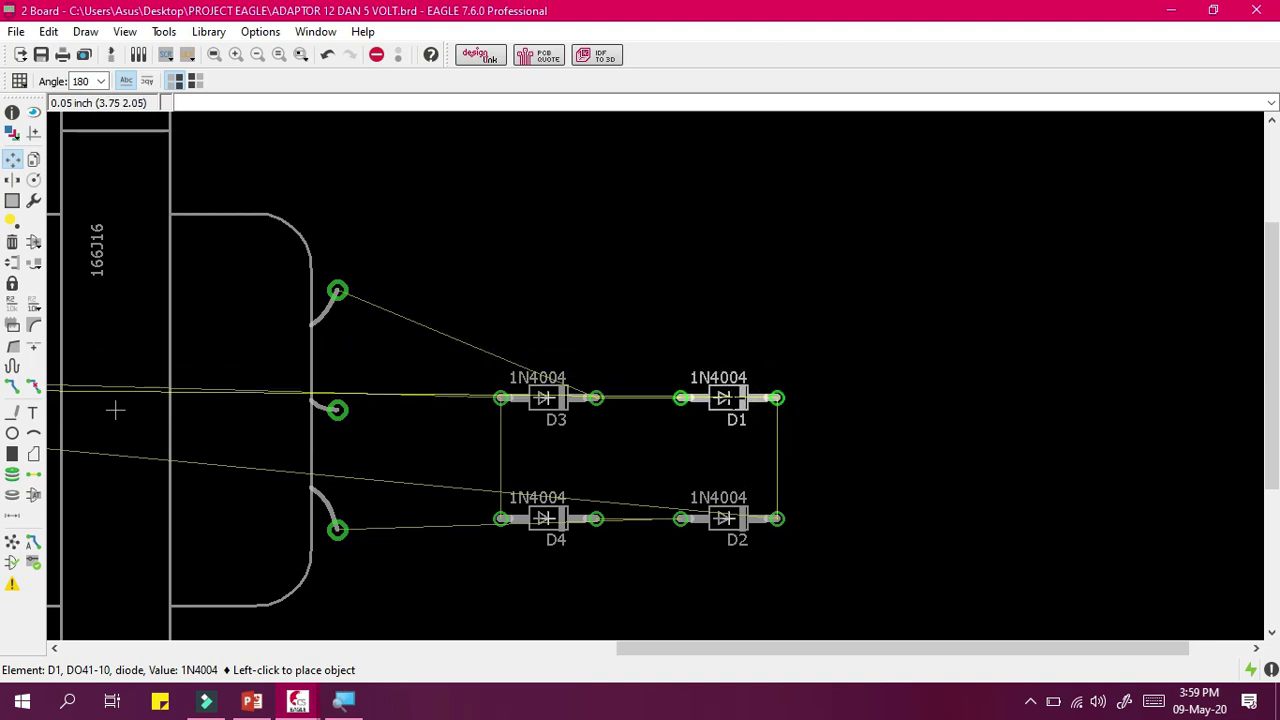
pyautogui.click(728, 398)
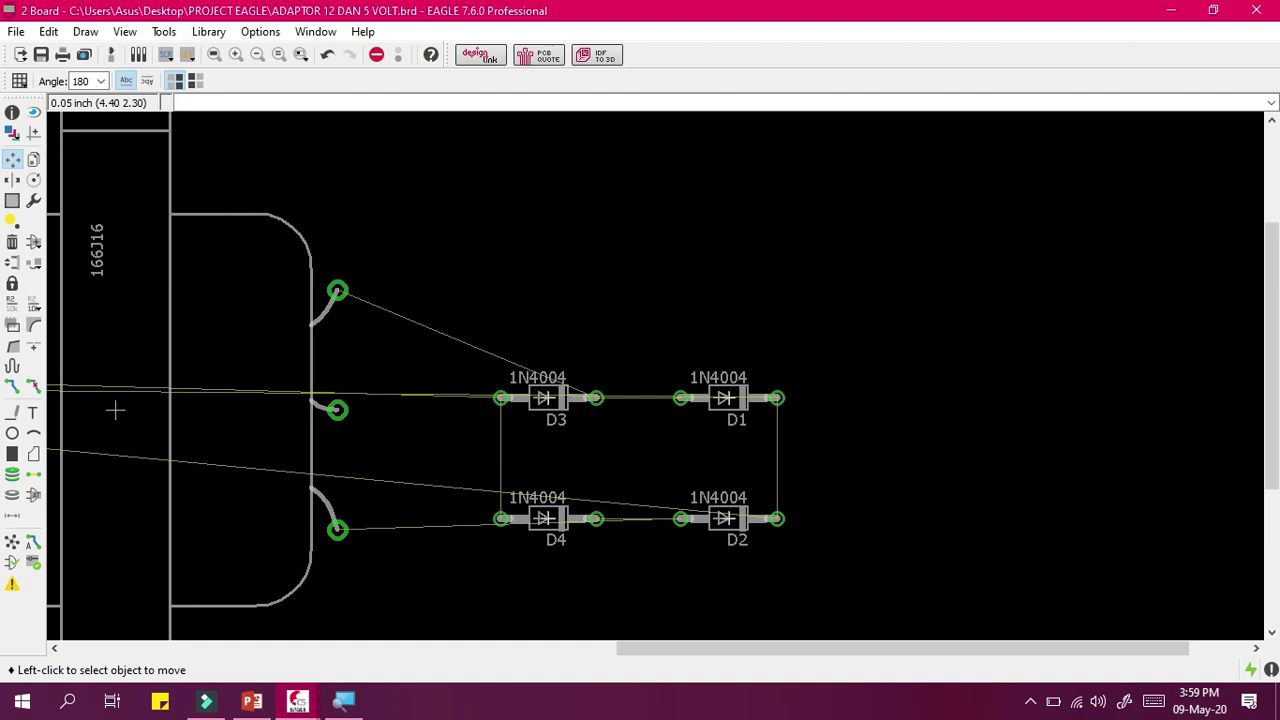
# Move transformer TR1 slightly closer to the board's left edge, to about (1.05, 2.00) inch.
pyautogui.scroll(-2, 880, 345)
pyautogui.scroll(1, 848, 310)
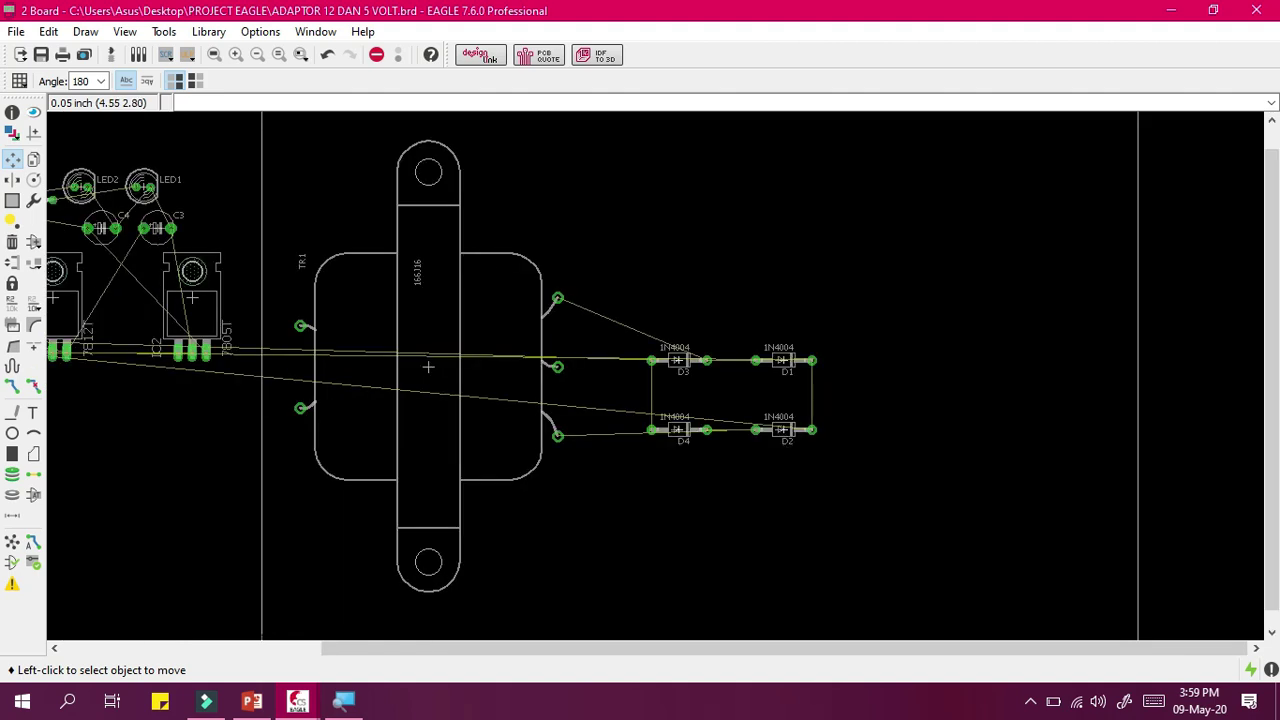
pyautogui.scroll(-2, 763, 256)
pyautogui.scroll(2, 560, 338)
pyautogui.scroll(-2, 584, 330)
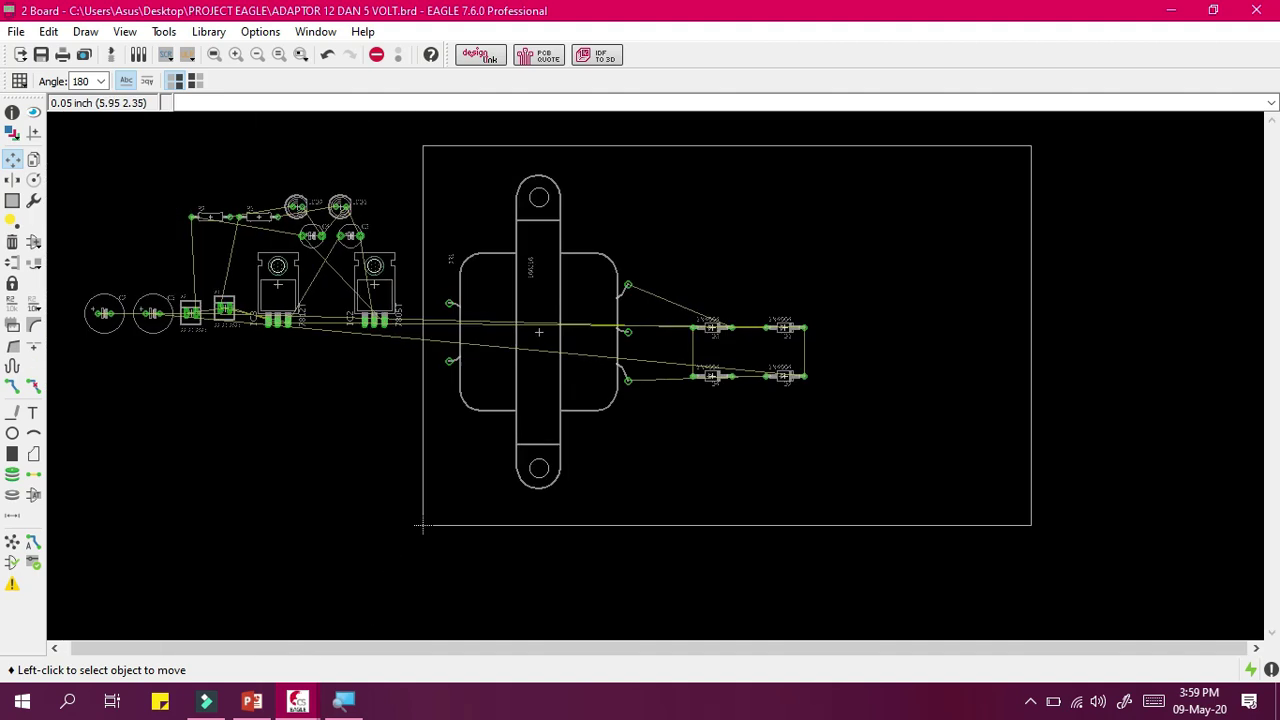
pyautogui.scroll(1, 860, 270)
pyautogui.click(473, 349)
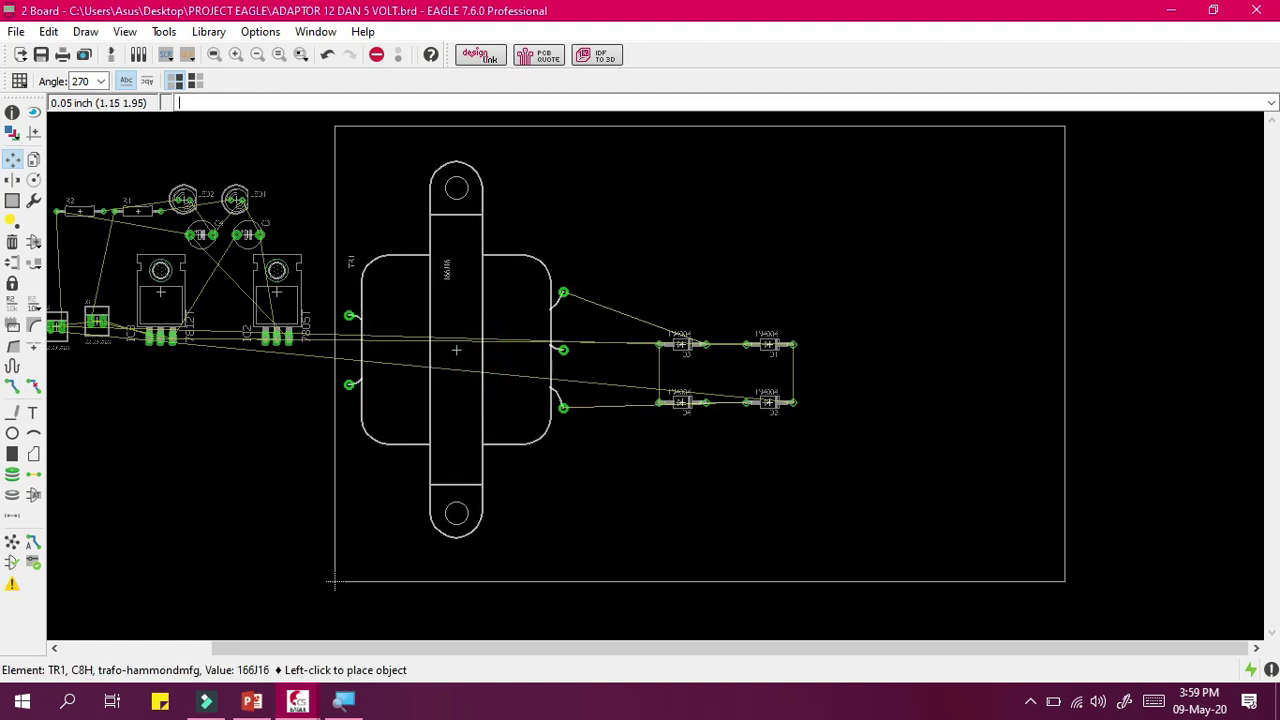
pyautogui.click(456, 349)
# Move D3 and D4 closer to TR1, to about (2.80, 2.30) and (2.80, 1.80) inch.
pyautogui.click(681, 344)
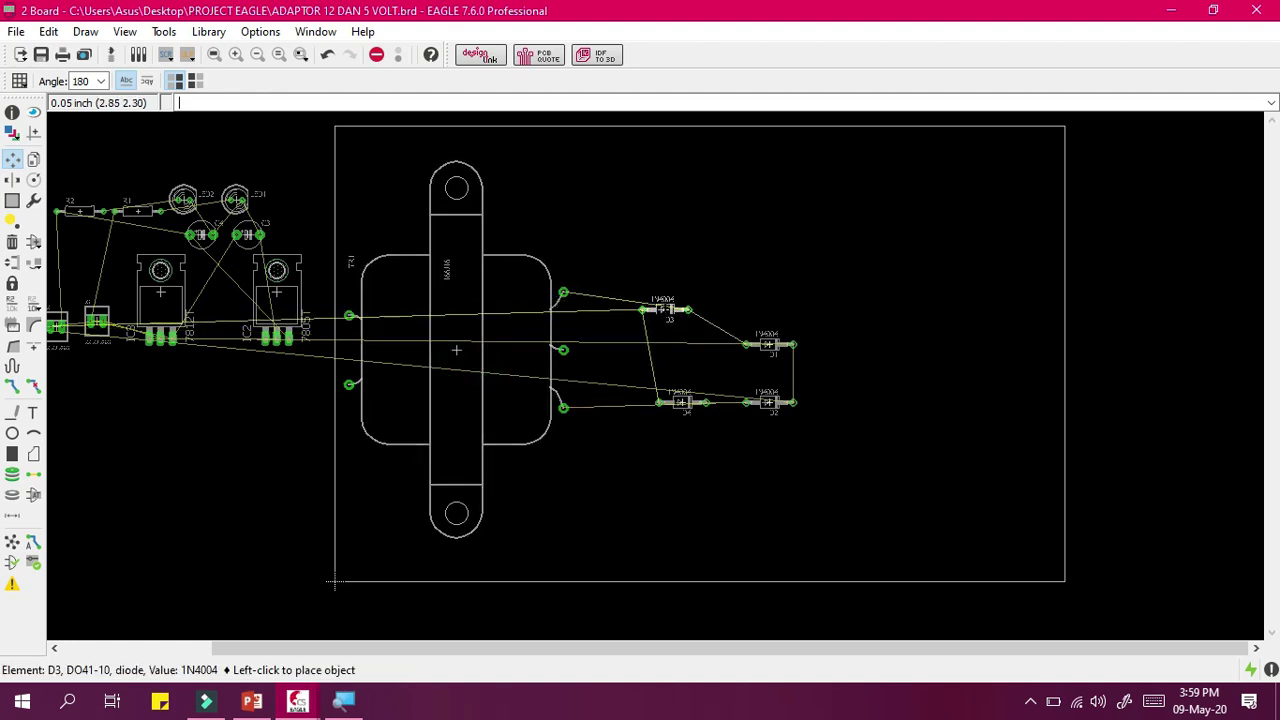
pyautogui.click(657, 315)
pyautogui.click(681, 402)
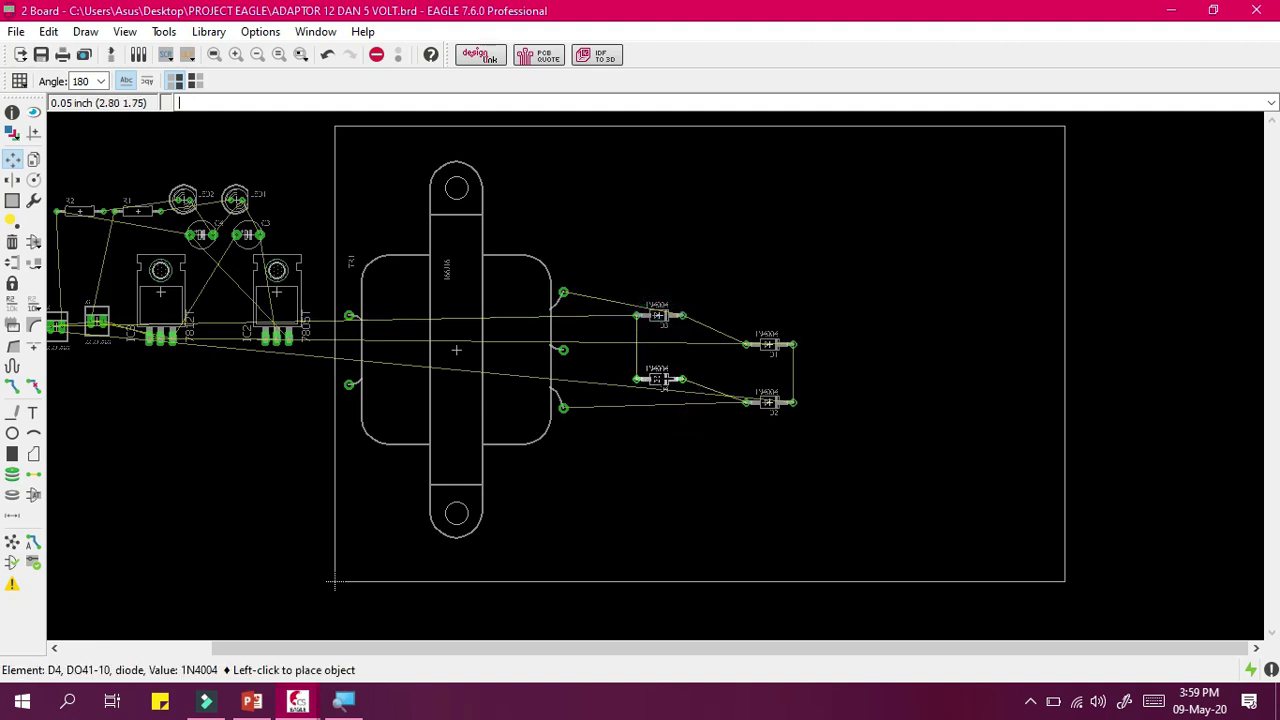
pyautogui.click(657, 373)
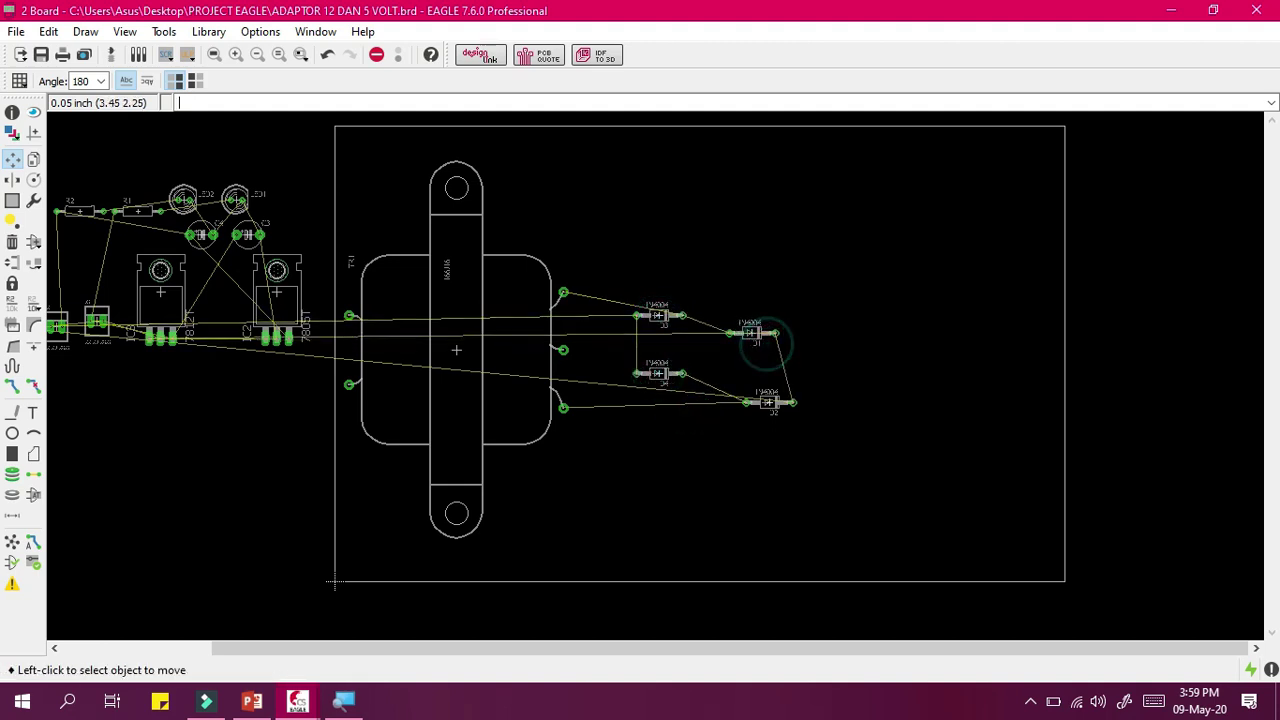
# Move D1 level with D3 at about (3.40, 2.30) inch and D2 level with D4 at about (3.40, 1.80) inch.
pyautogui.click(768, 344)
pyautogui.click(728, 315)
pyautogui.scroll(2, 722, 345)
pyautogui.click(790, 427)
pyautogui.click(768, 413)
pyautogui.click(768, 413)
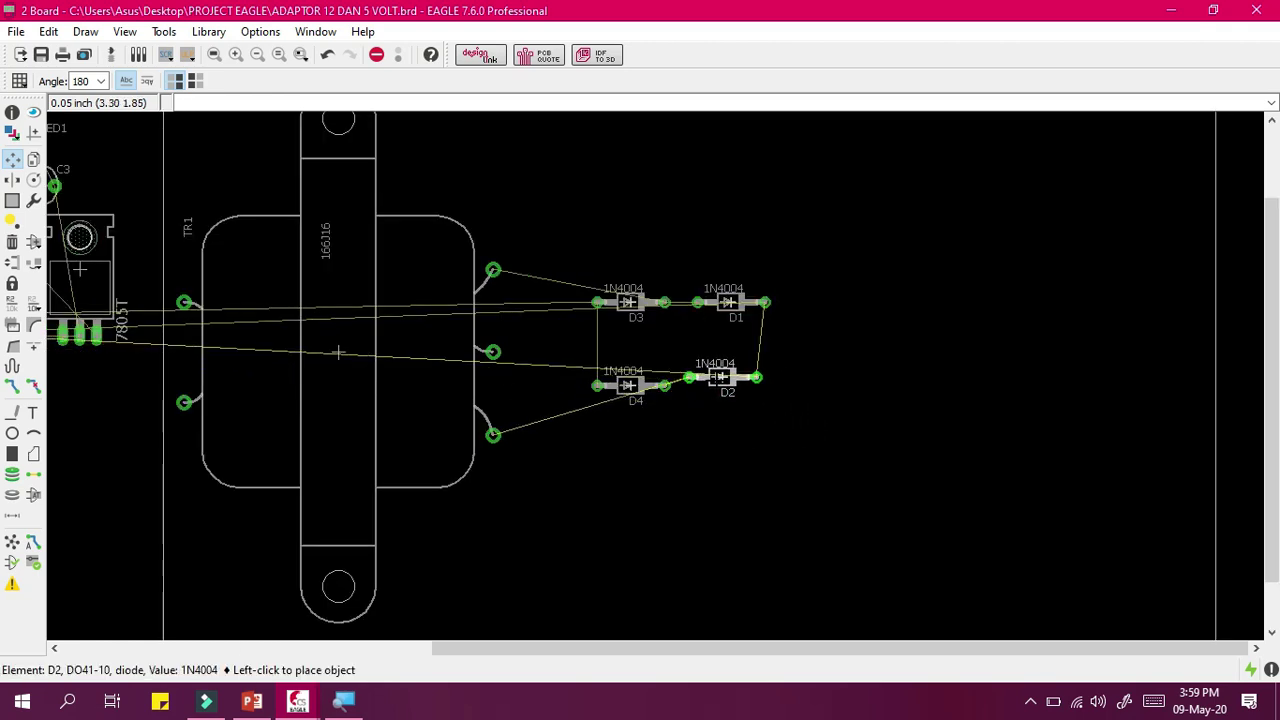
pyautogui.click(729, 385)
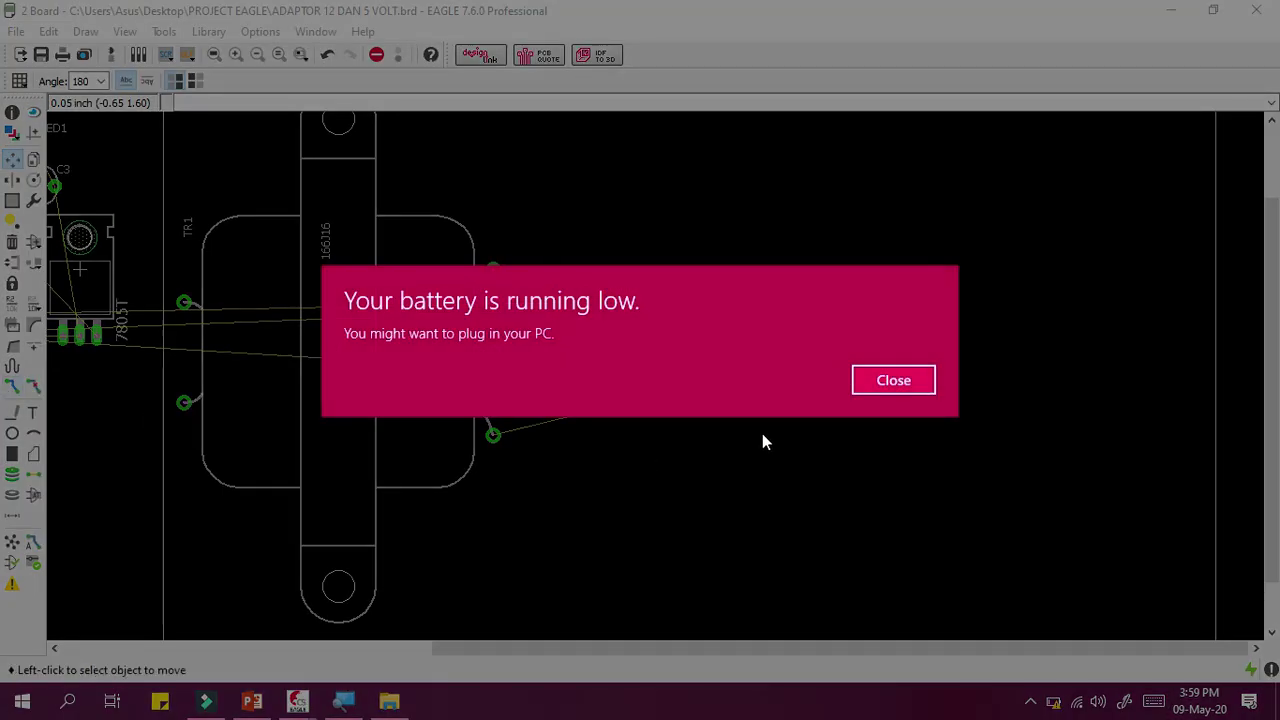
# Set the trace bend to 45 degrees and try a 0.016-inch bottom-layer route from TR1's upper right pad to D3's right pad, undoing the route.
pyautogui.click(893, 379)
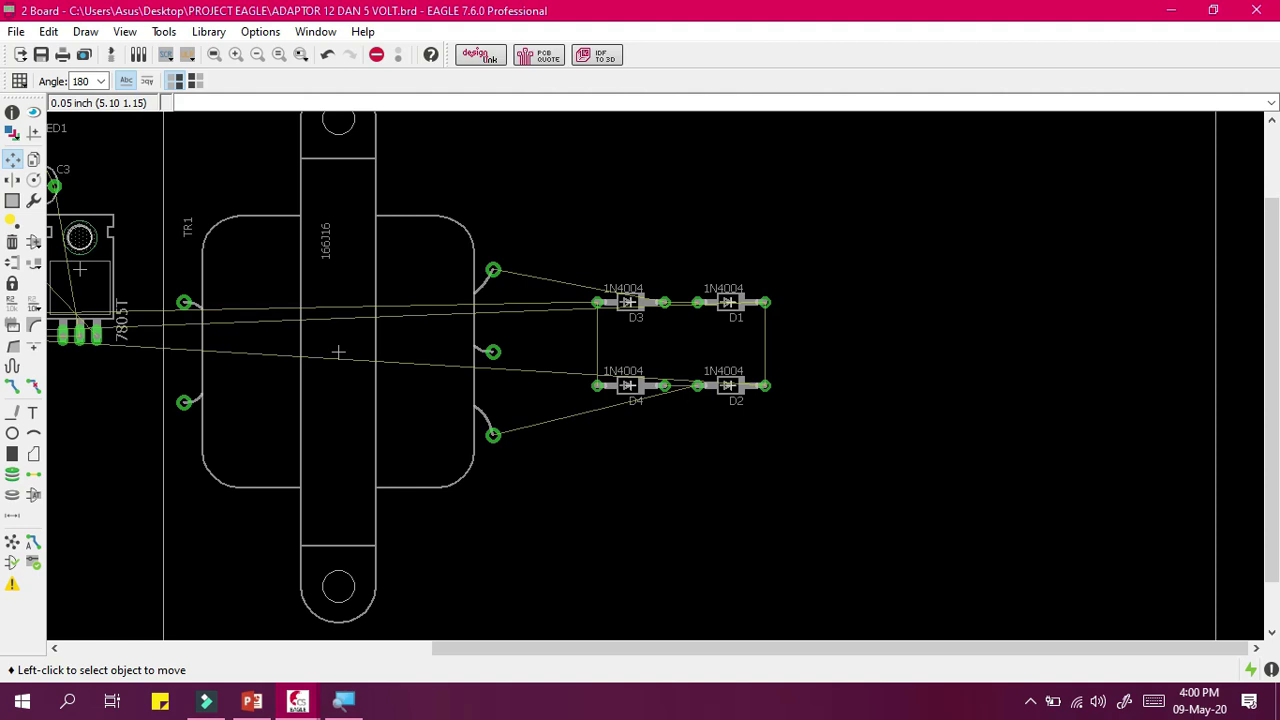
pyautogui.click(12, 386)
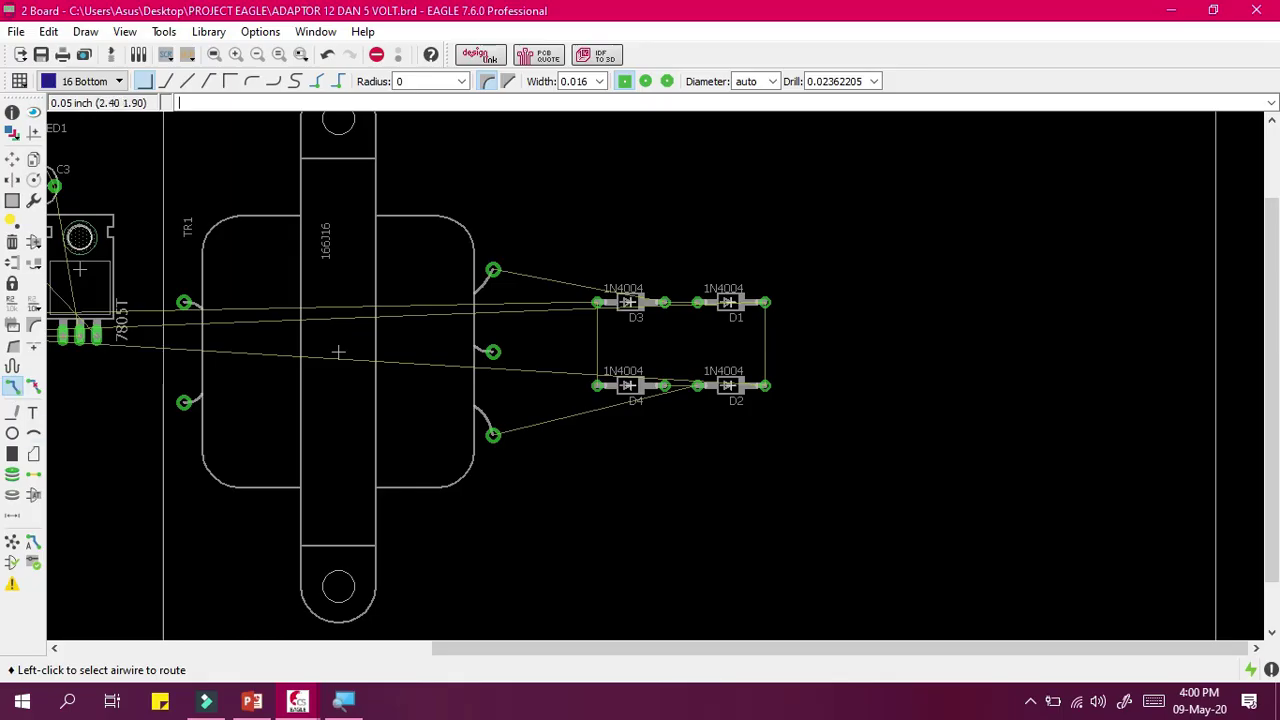
pyautogui.scroll(2, 205, 372)
pyautogui.scroll(1, 205, 372)
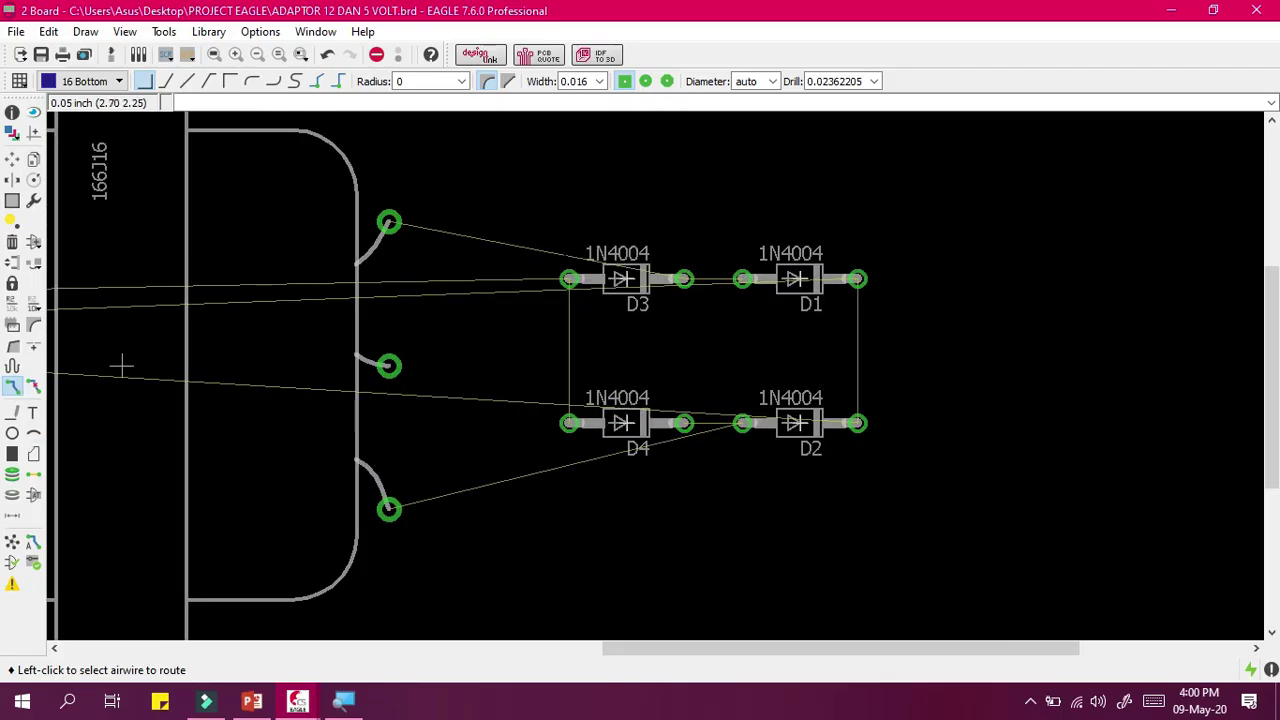
pyautogui.click(389, 222)
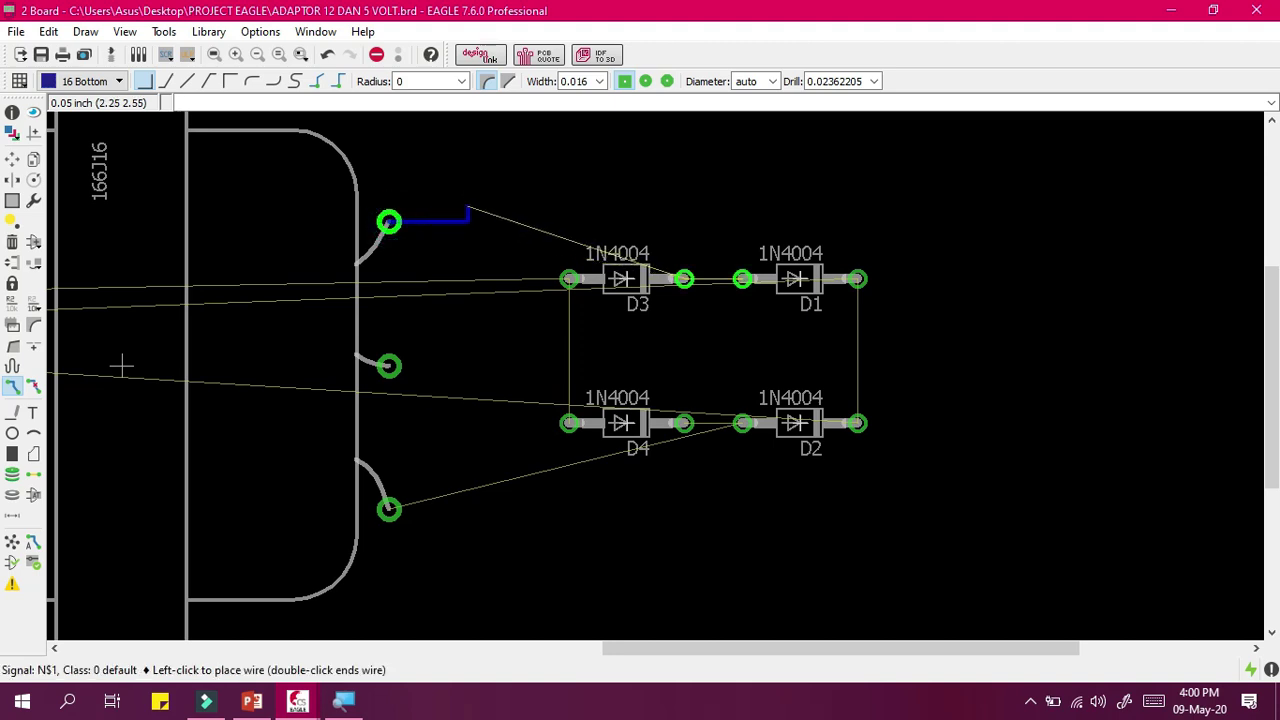
pyautogui.scroll(2, 486, 209)
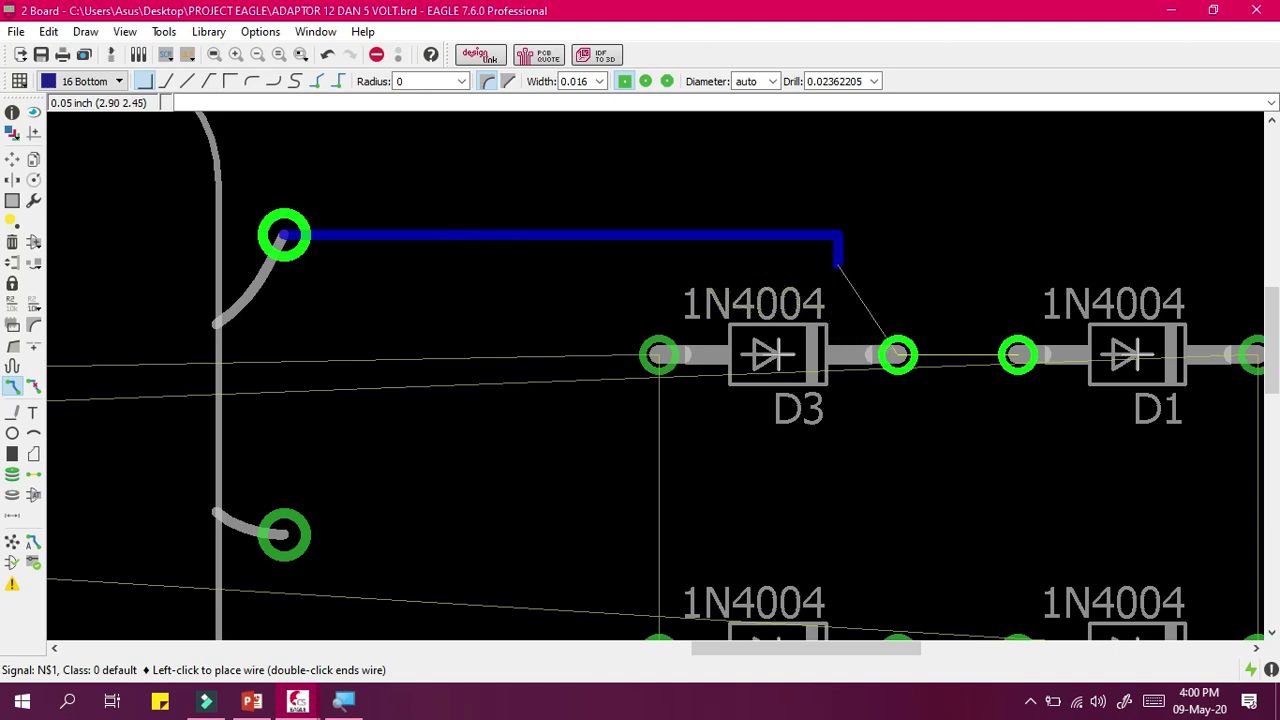
pyautogui.click(898, 352)
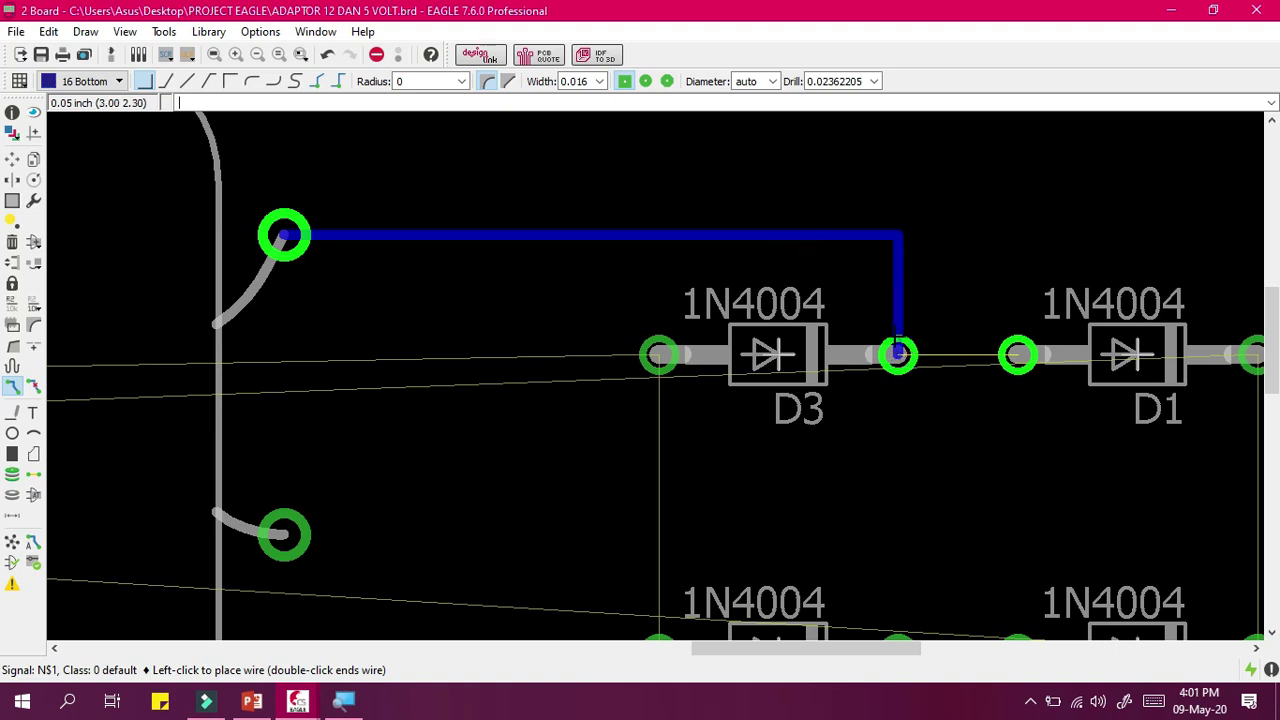
pyautogui.scroll(1, 663, 236)
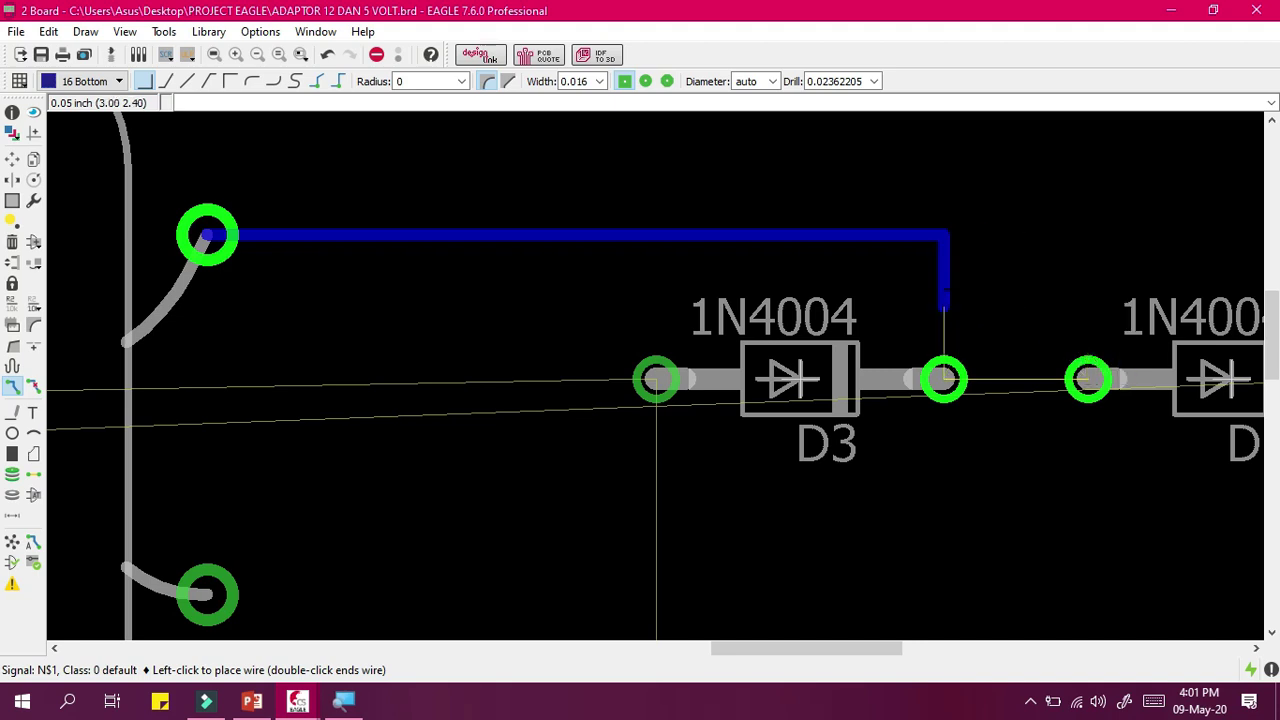
pyautogui.click(169, 83)
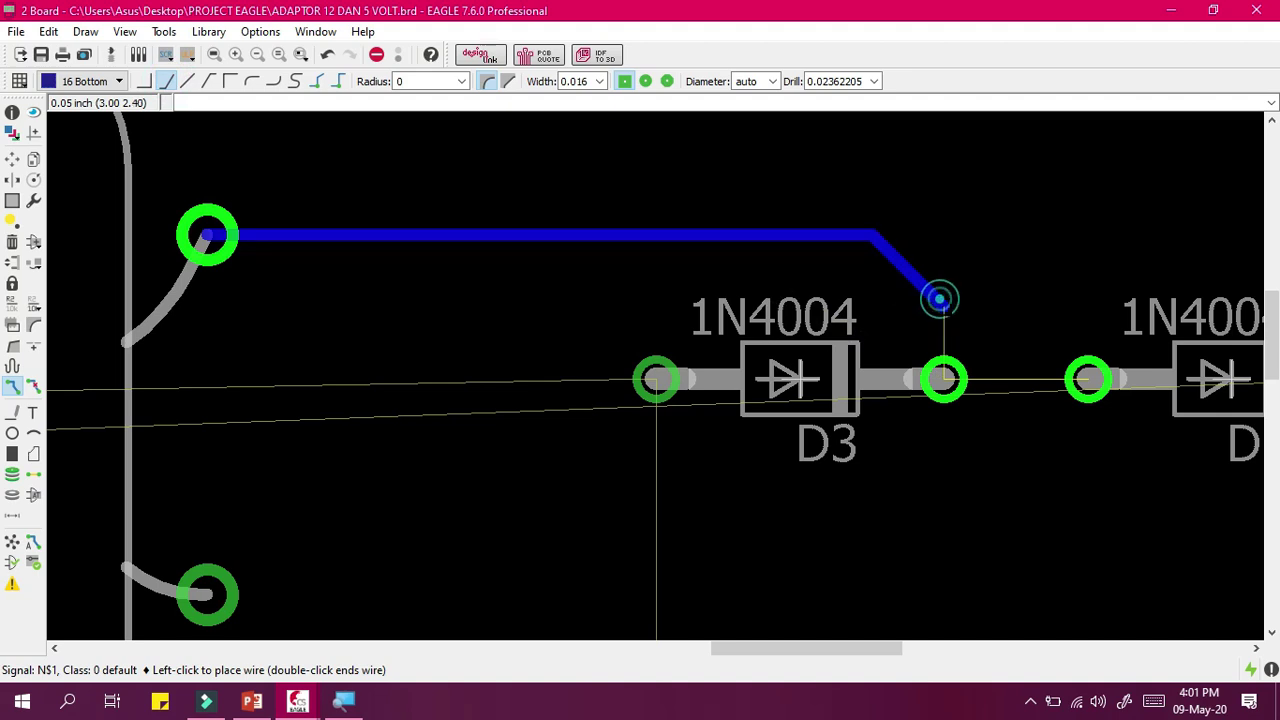
pyautogui.click(943, 378)
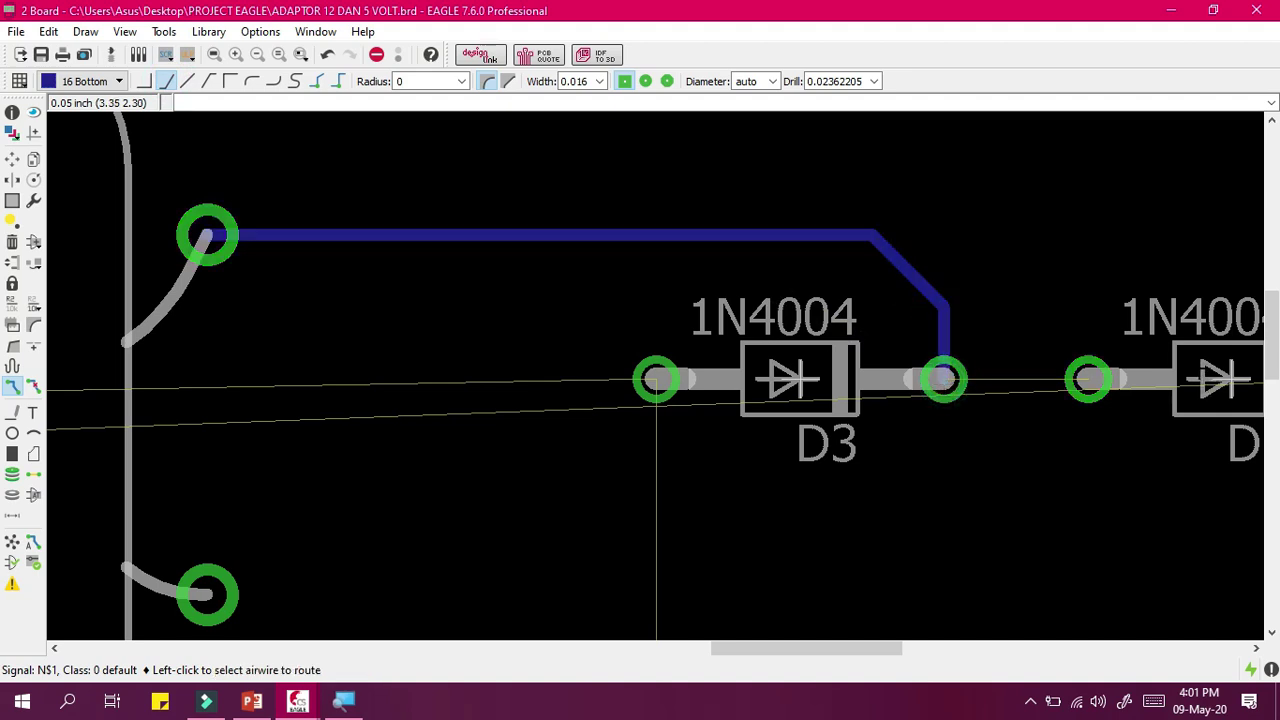
pyautogui.hotkey('ctrl', 'z')
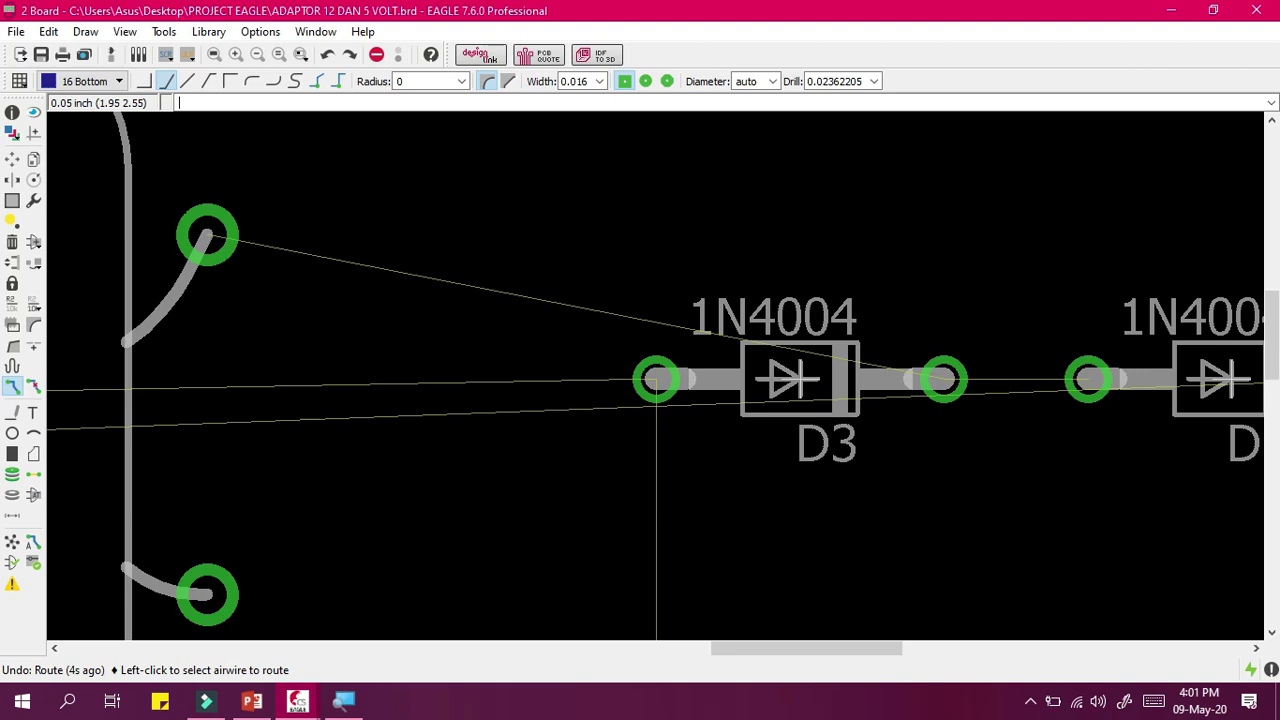
# Try routing TR1's upper right pad to D1's left pad at 0.016 inch width, and undo all its segments.
pyautogui.click(208, 233)
pyautogui.click(1088, 272)
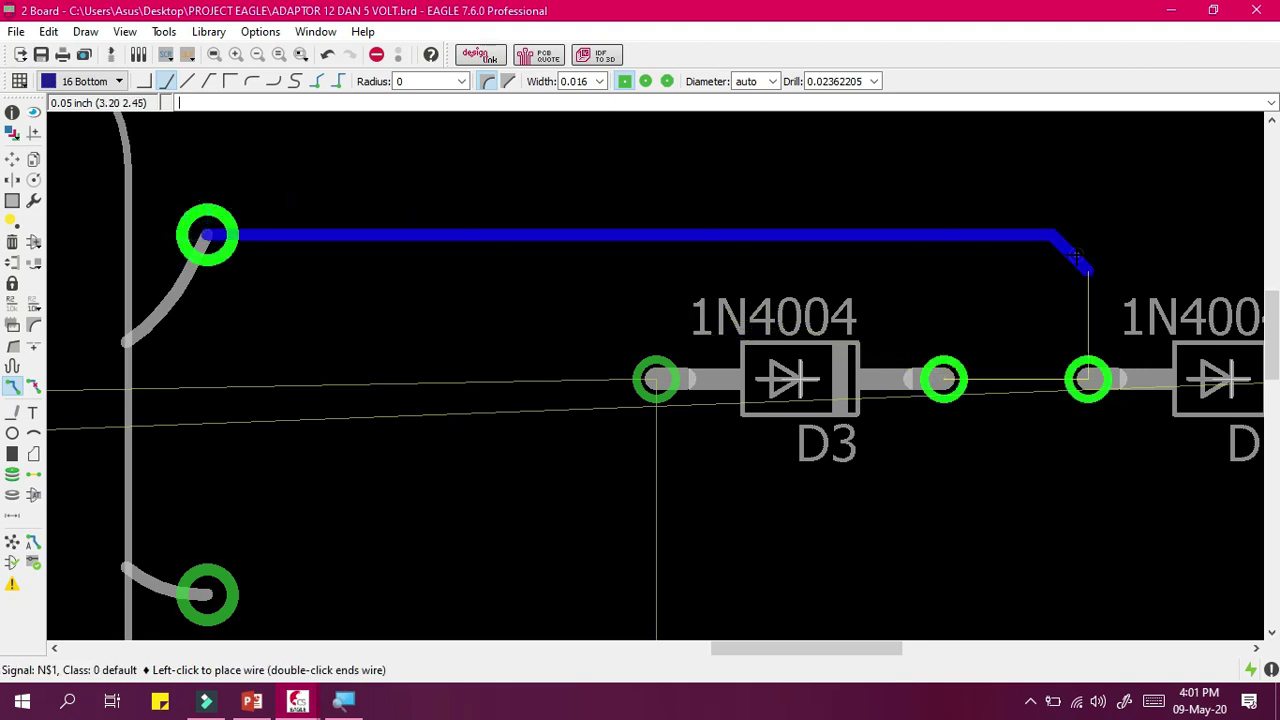
pyautogui.click(1088, 372)
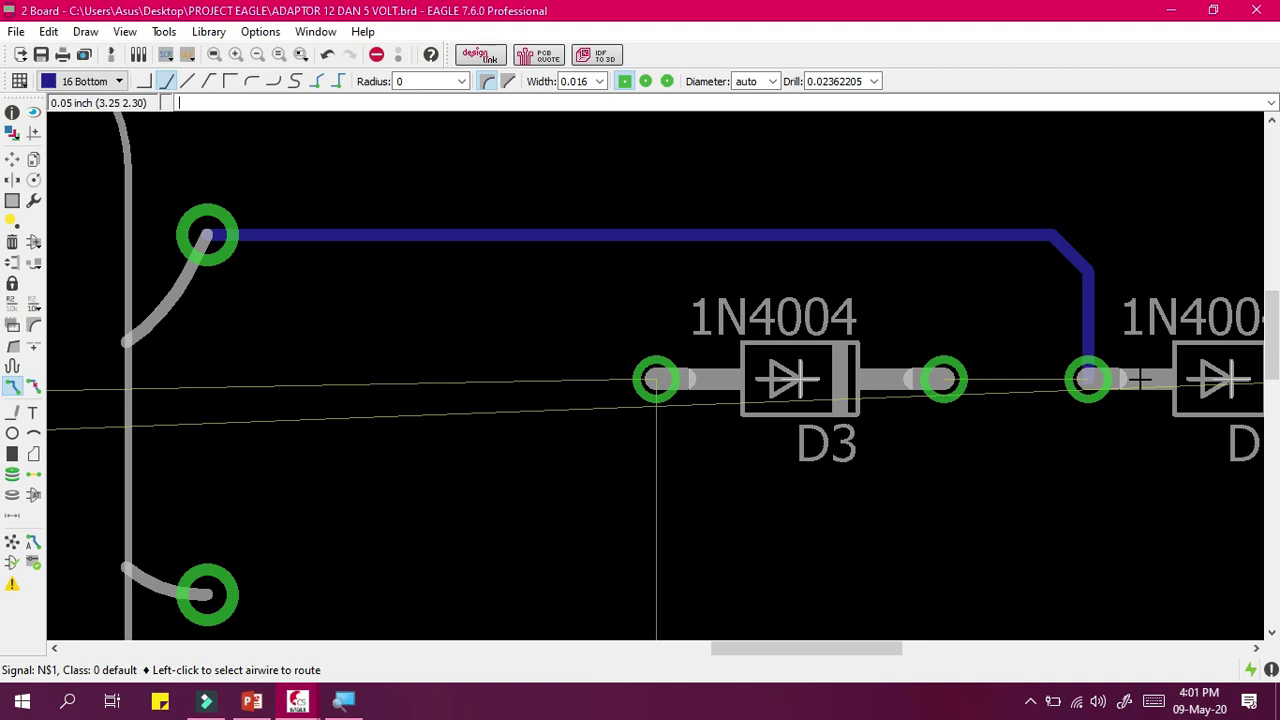
pyautogui.hotkey('ctrl', 'z')
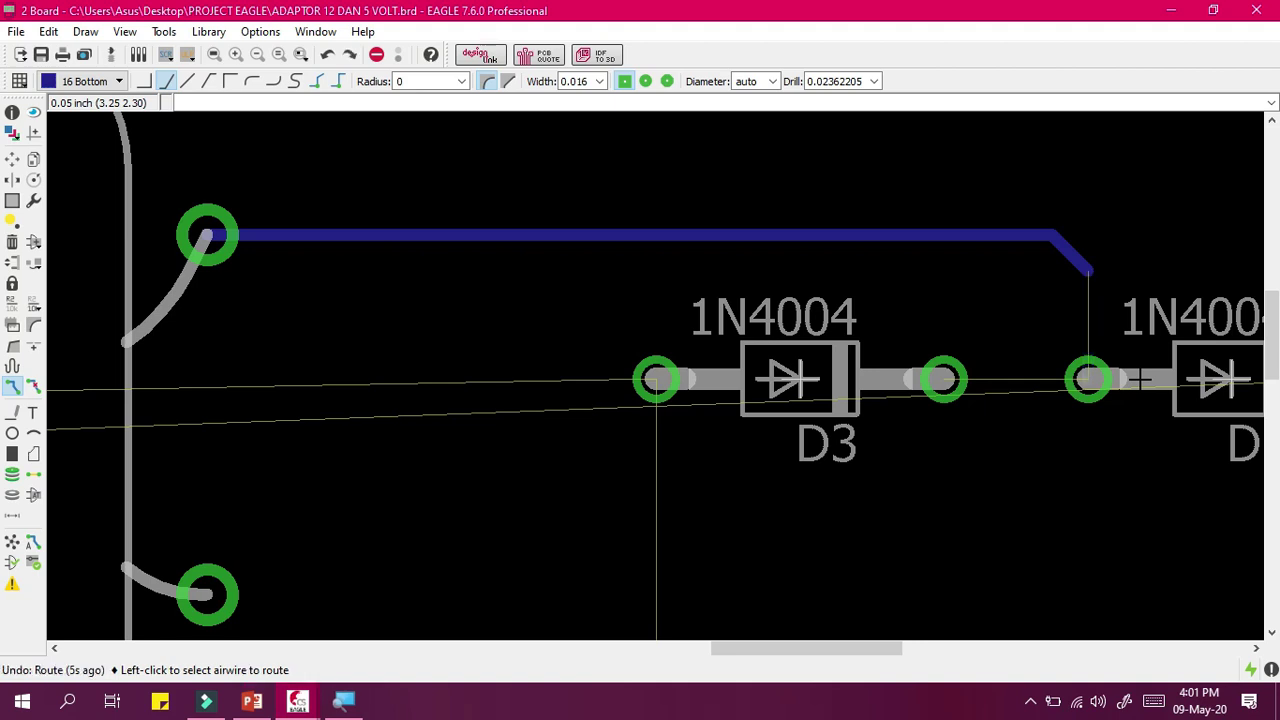
pyautogui.hotkey('ctrl', 'z')
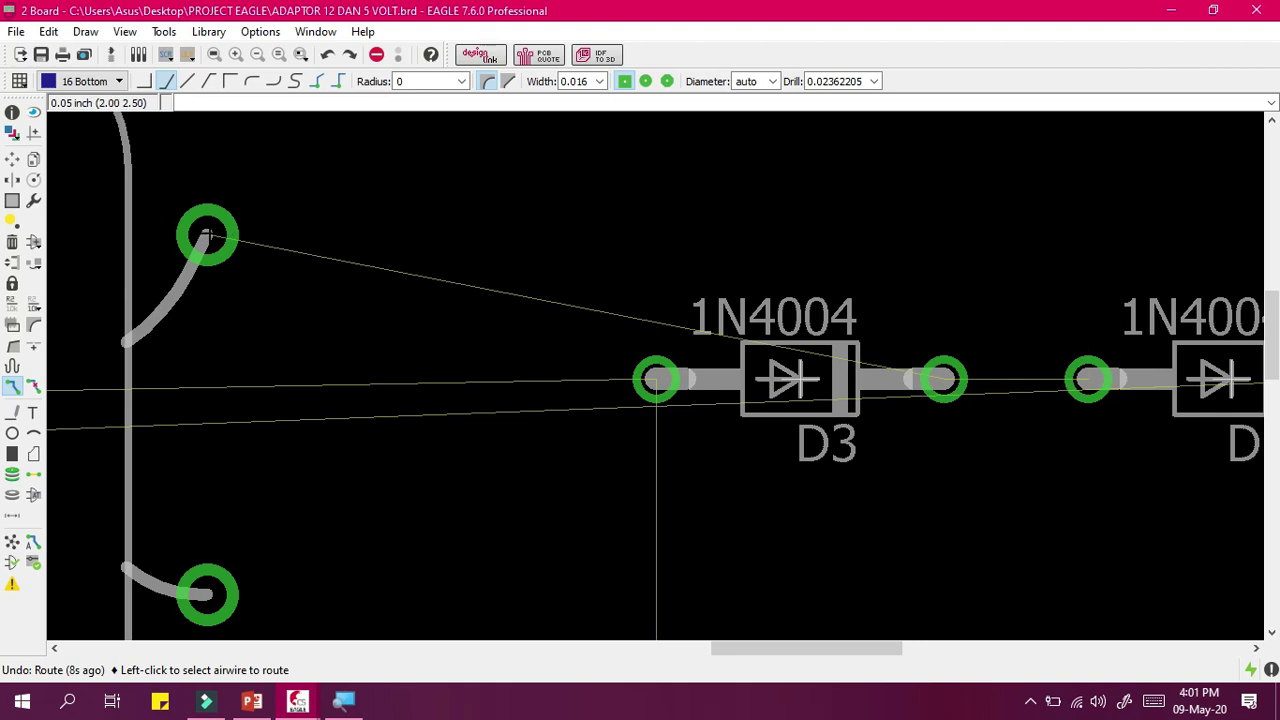
# Start a bottom-layer trace from TR1's upper right pad, try widths 0.086, 0.066 and 0.056, and set the width to 0.05 inch.
pyautogui.click(207, 235)
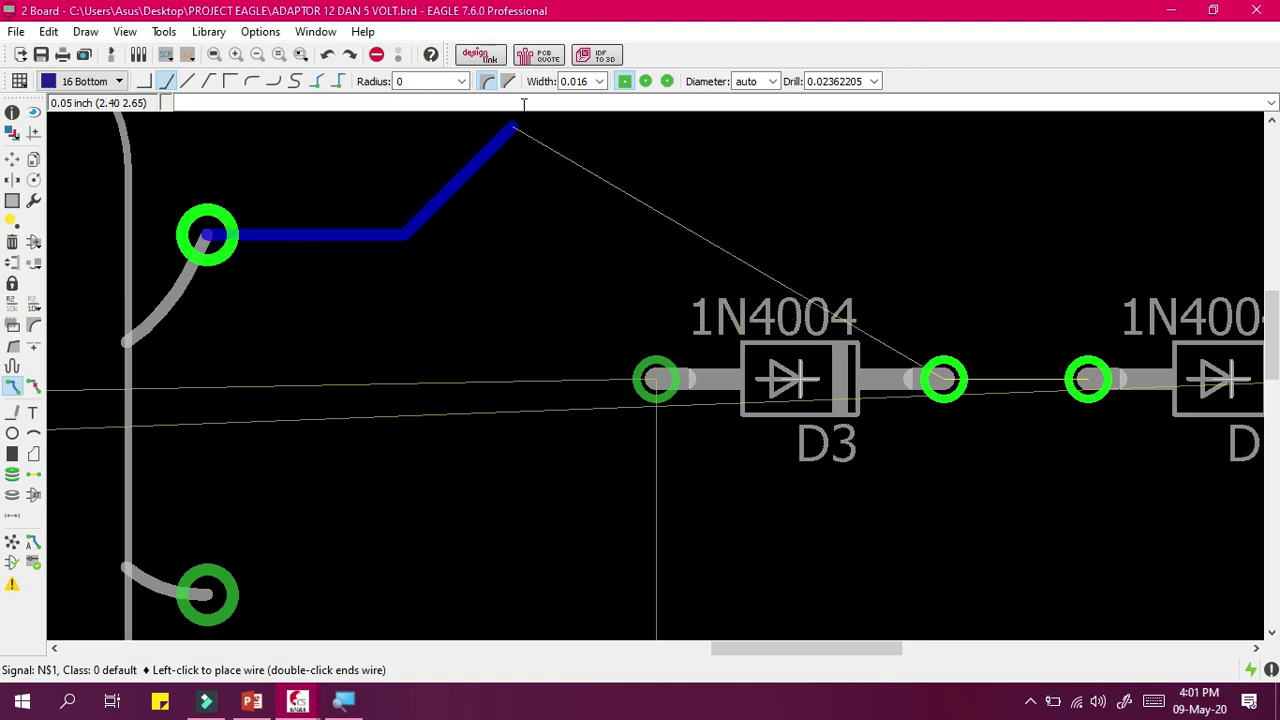
pyautogui.click(600, 82)
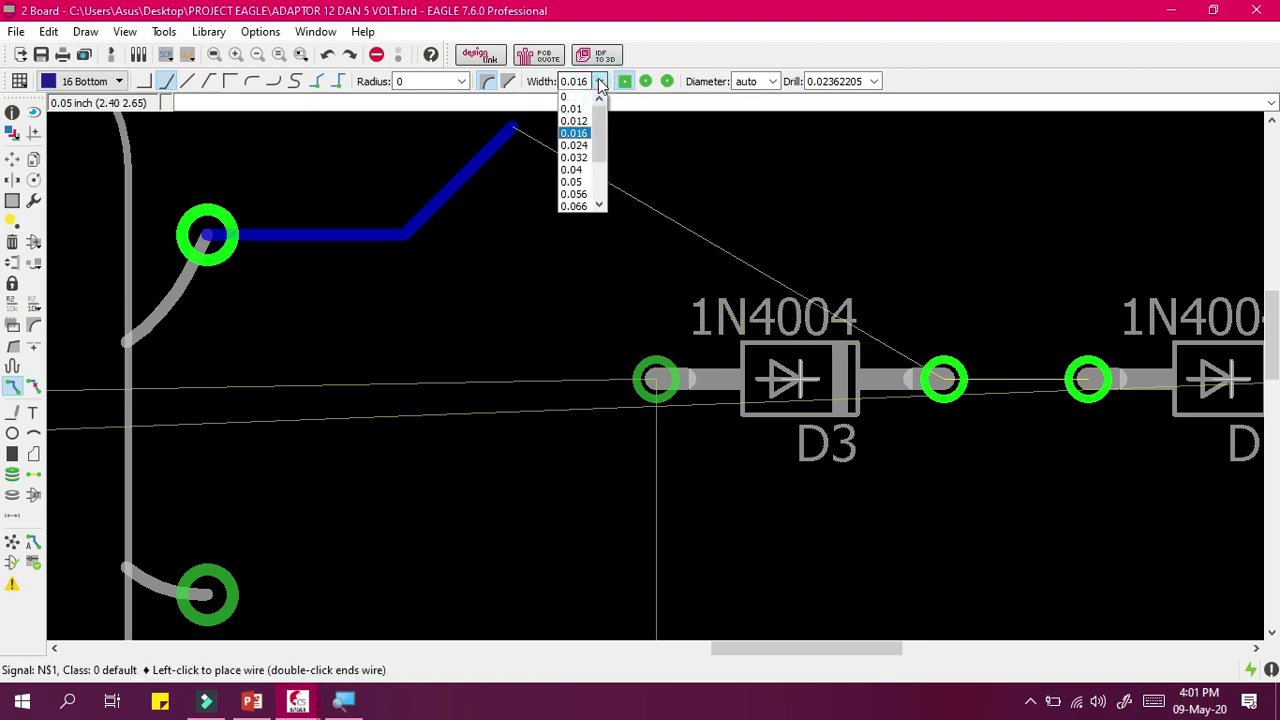
pyautogui.scroll(-2, 597, 145)
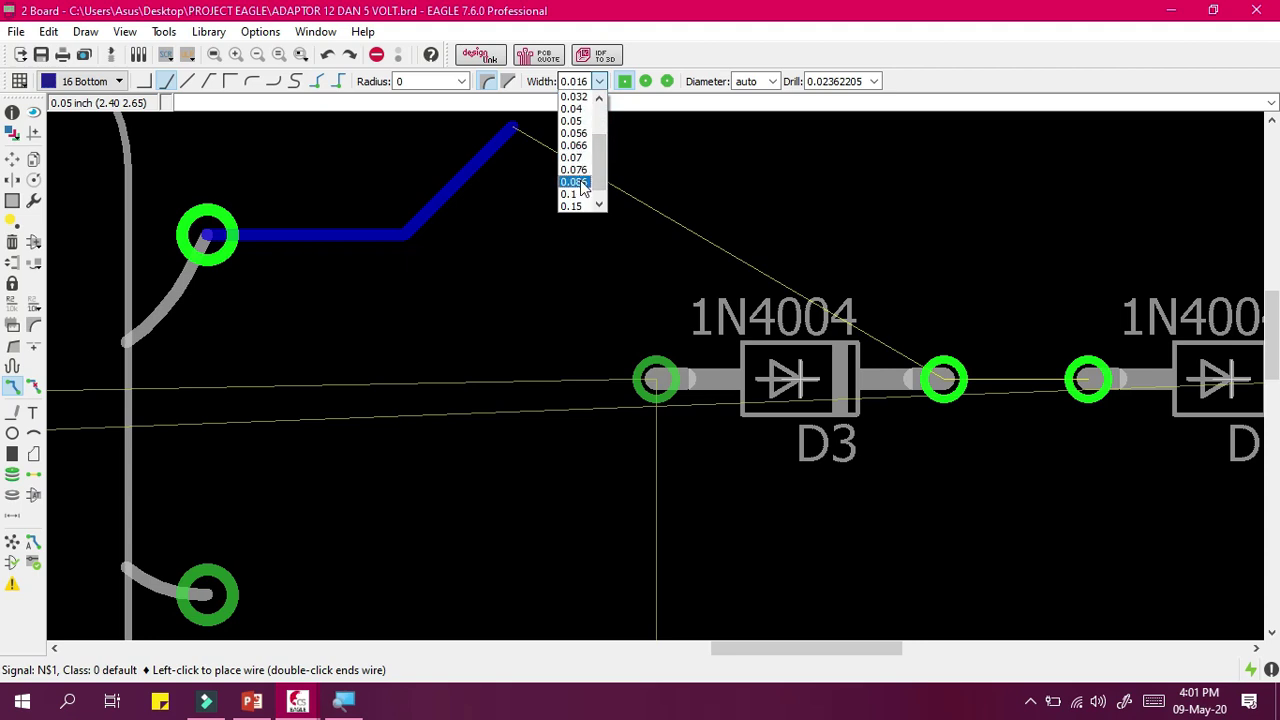
pyautogui.click(575, 181)
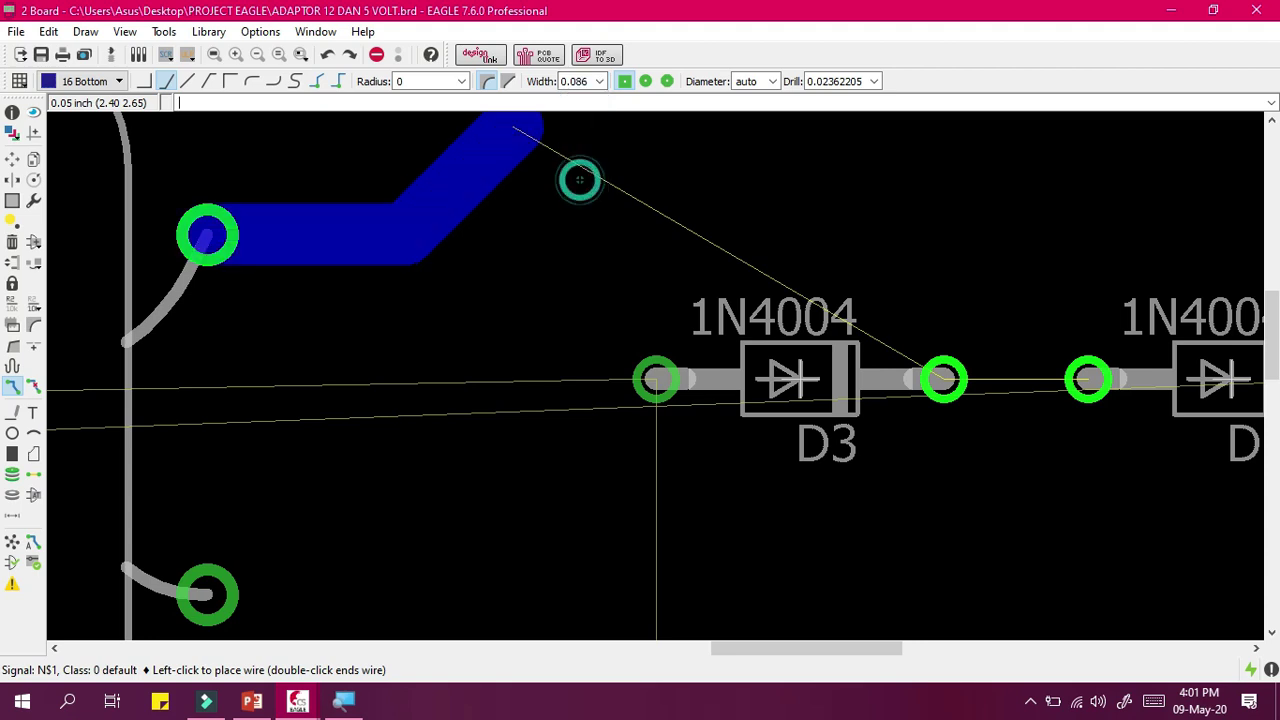
pyautogui.click(602, 85)
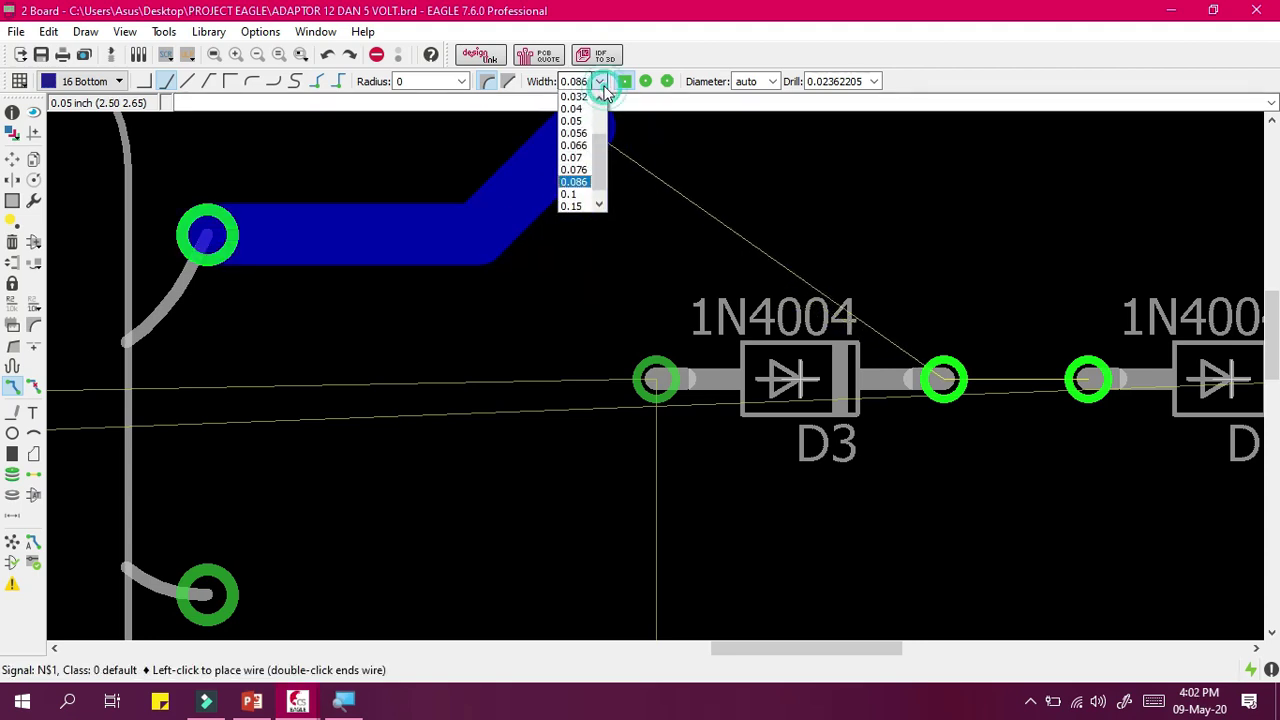
pyautogui.click(575, 145)
pyautogui.click(599, 82)
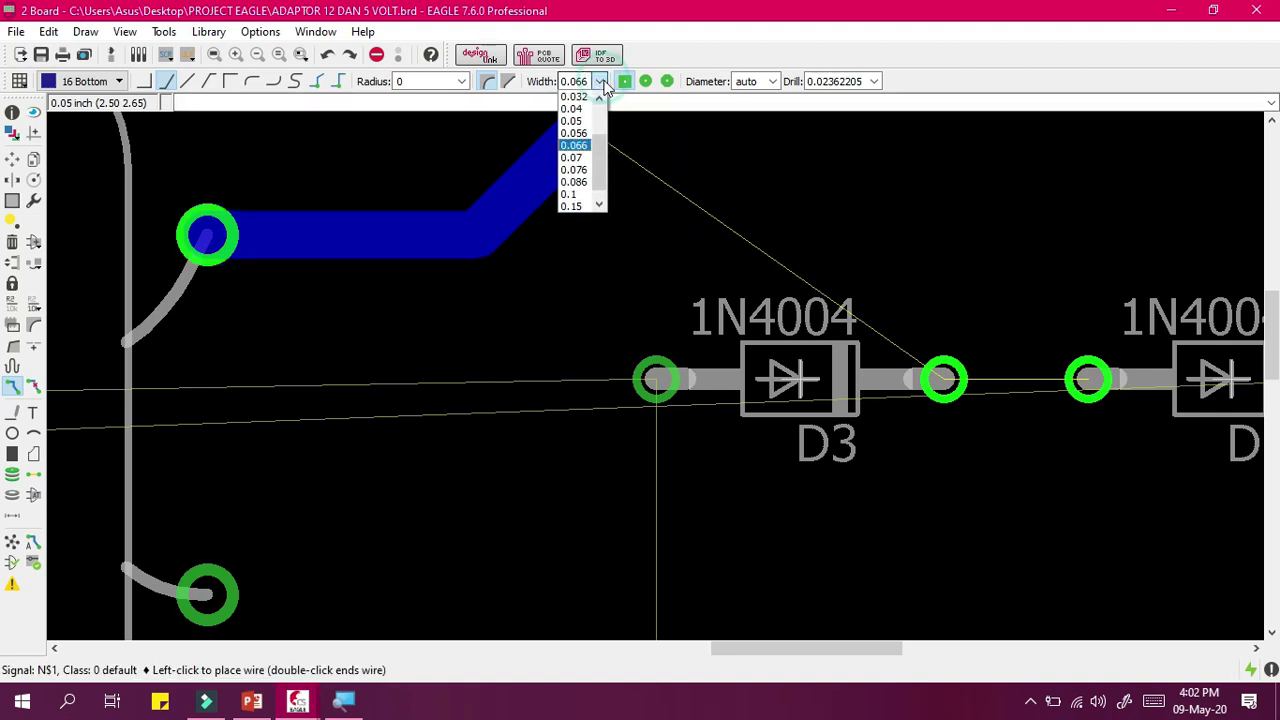
pyautogui.click(588, 134)
pyautogui.scroll(-5, 590, 140)
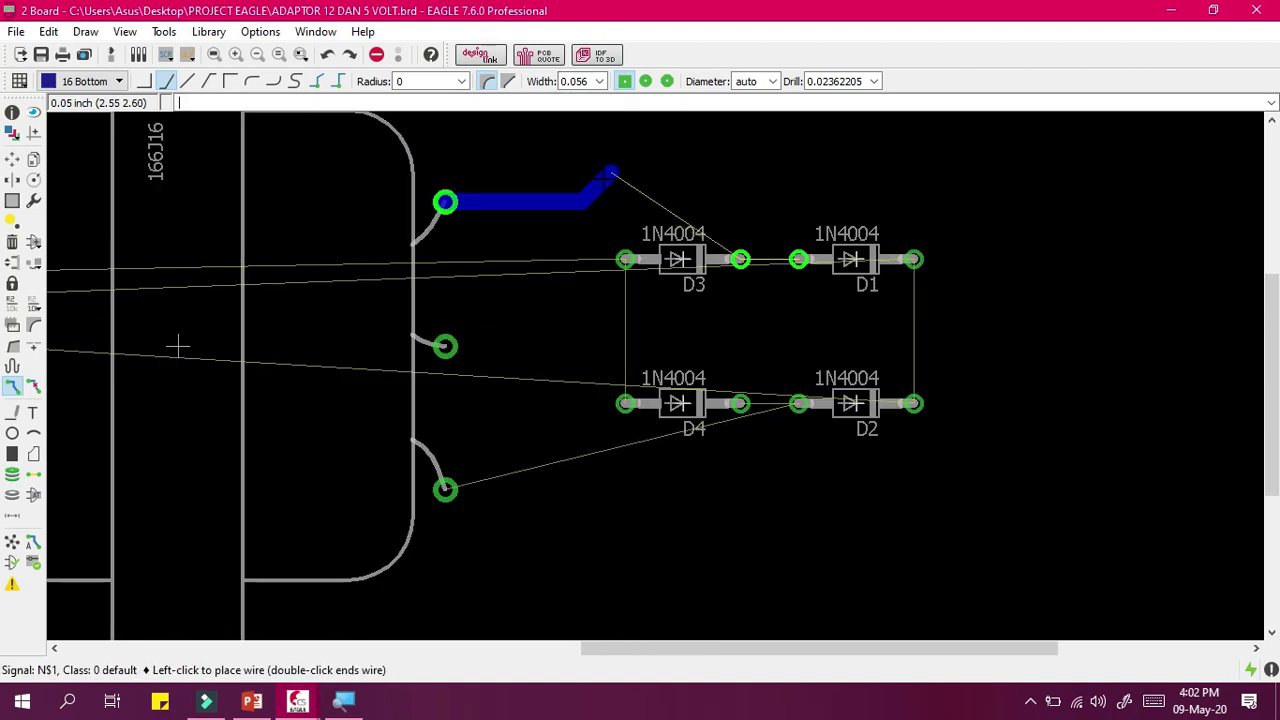
pyautogui.scroll(4, 592, 167)
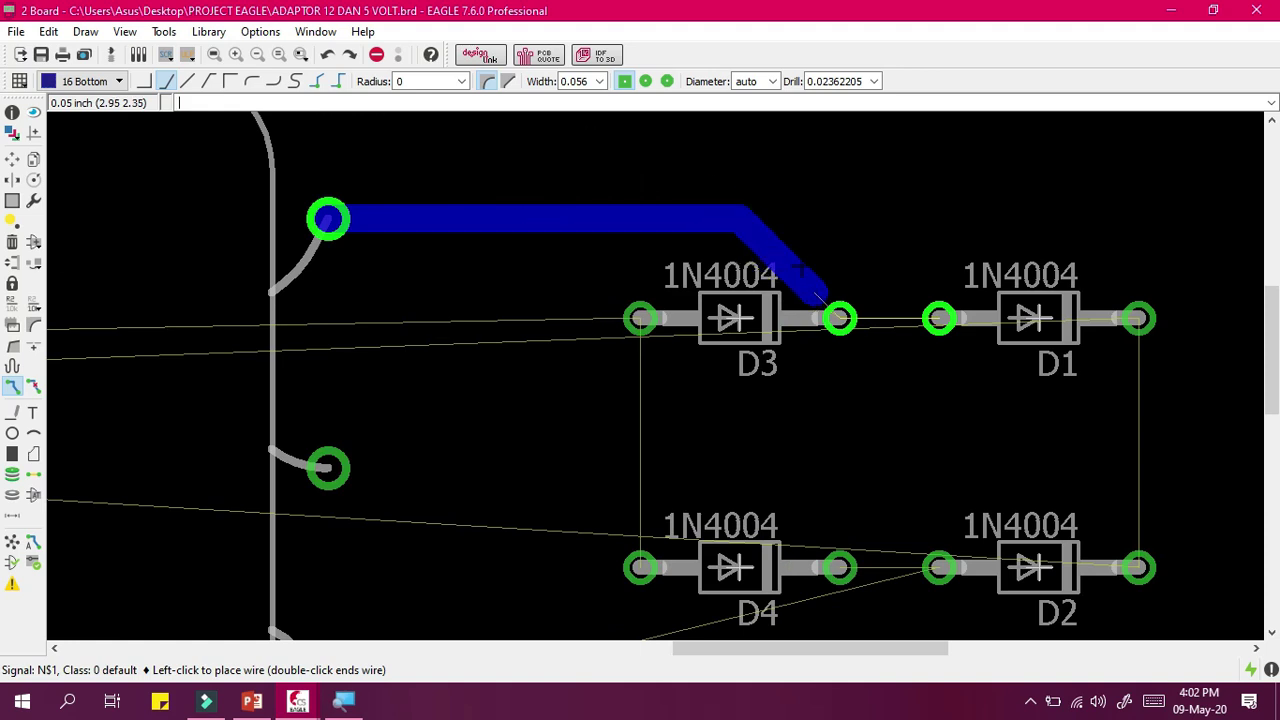
pyautogui.click(599, 81)
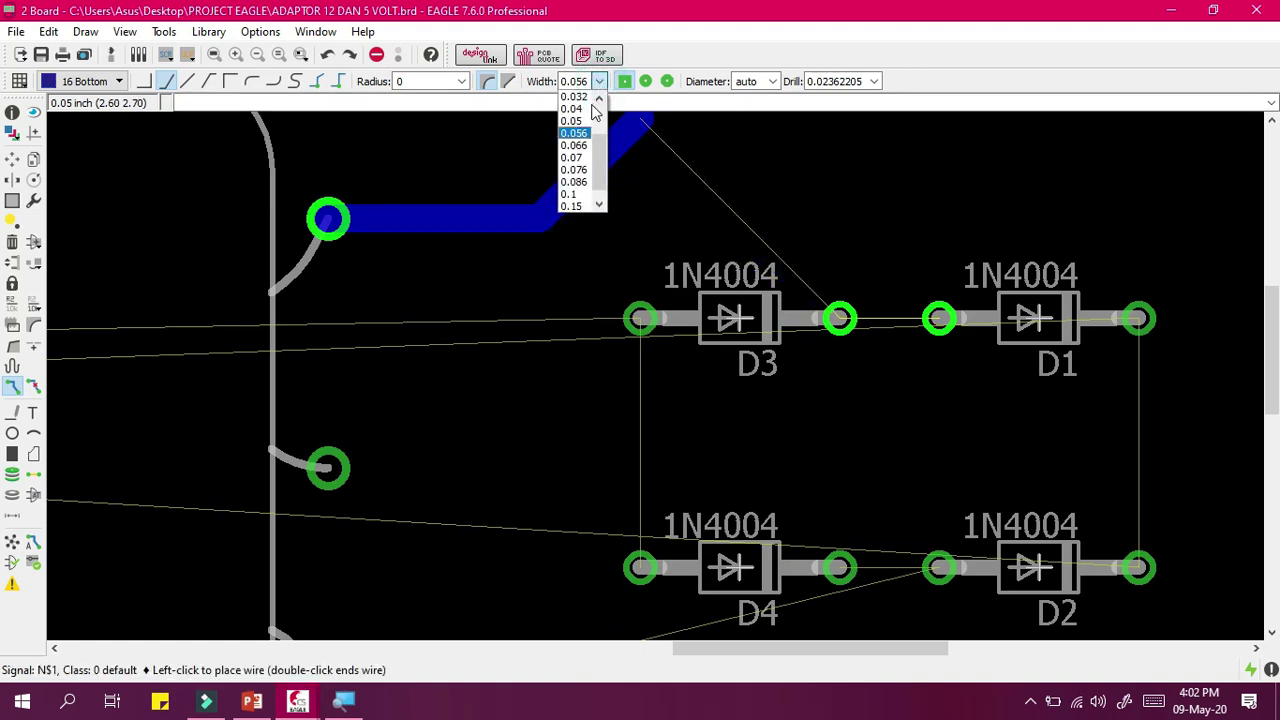
pyautogui.click(588, 120)
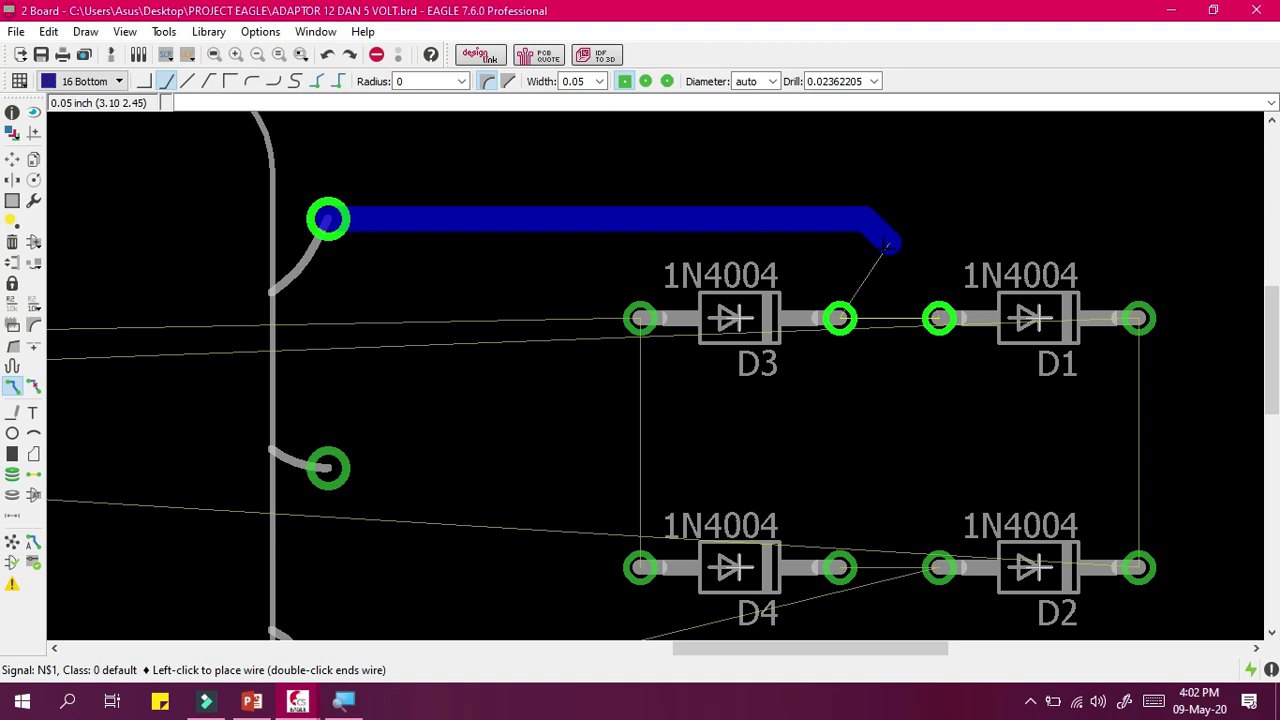
# Finish the trace from TR1 at D3's right pad, with the 45-degree bend down to a vertical end segment.
pyautogui.scroll(5, 885, 245)
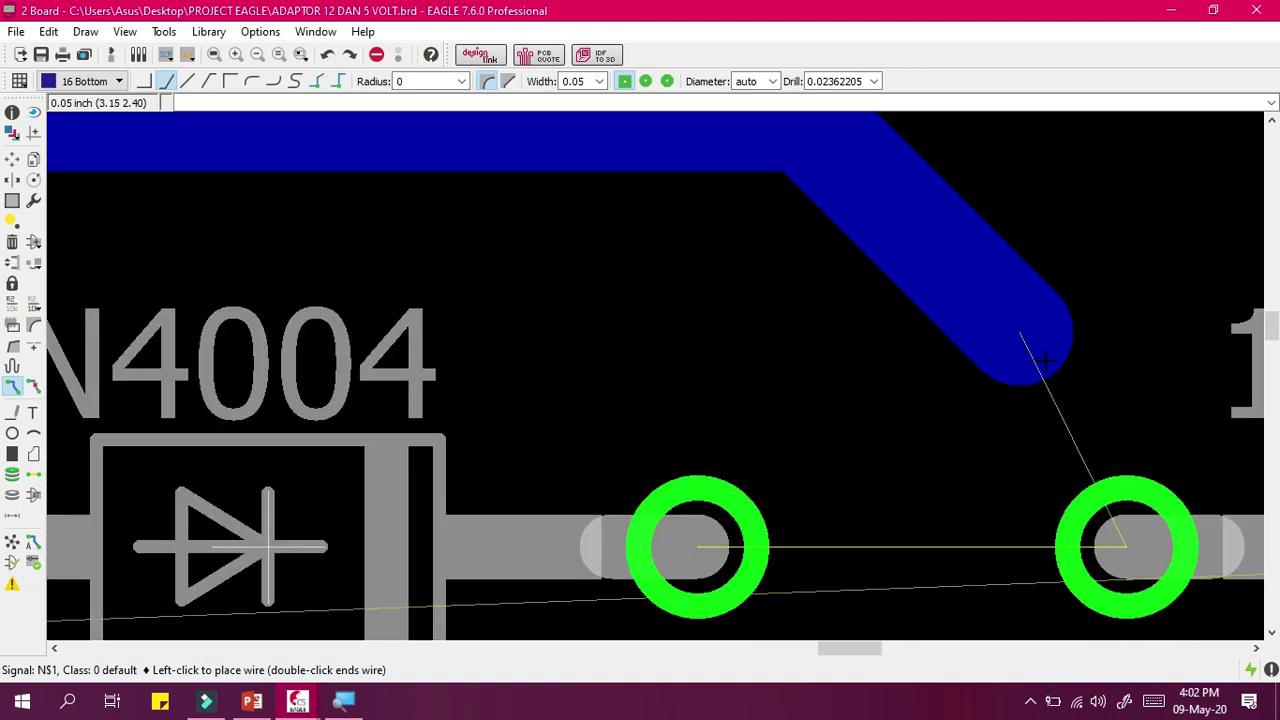
pyautogui.scroll(-2, 765, 348)
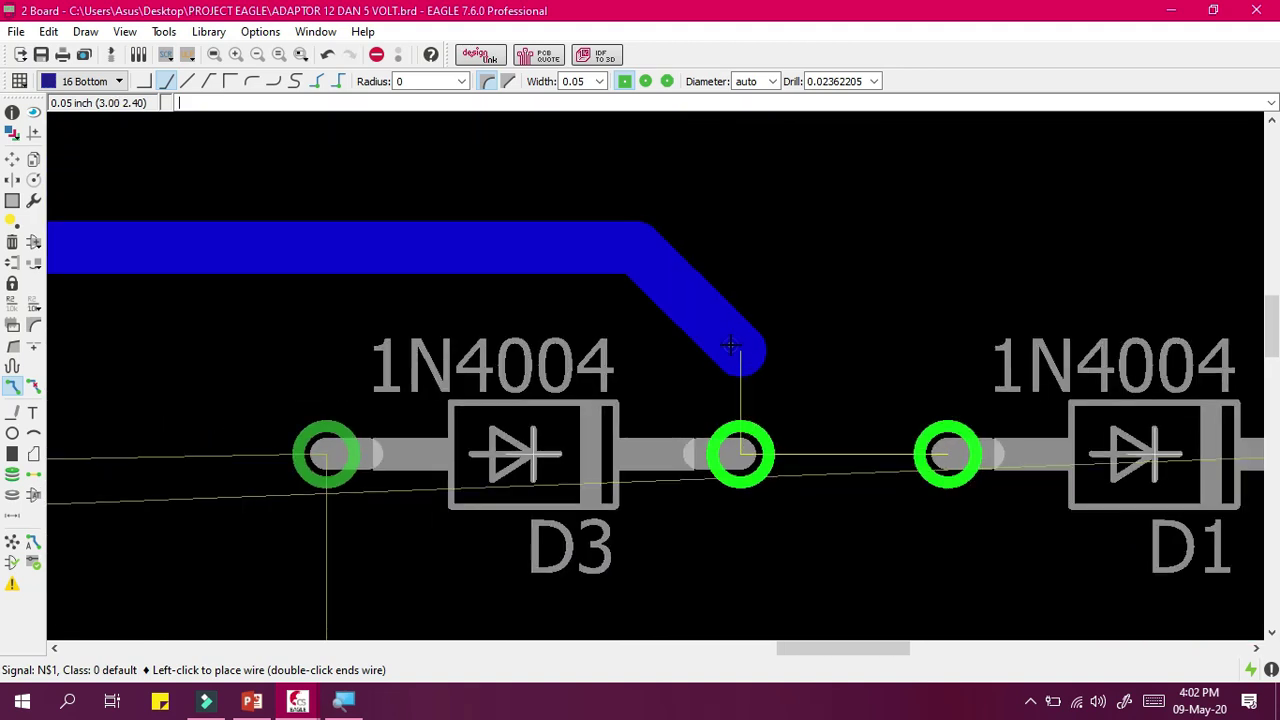
pyautogui.click(740, 452)
pyautogui.scroll(-2, 750, 440)
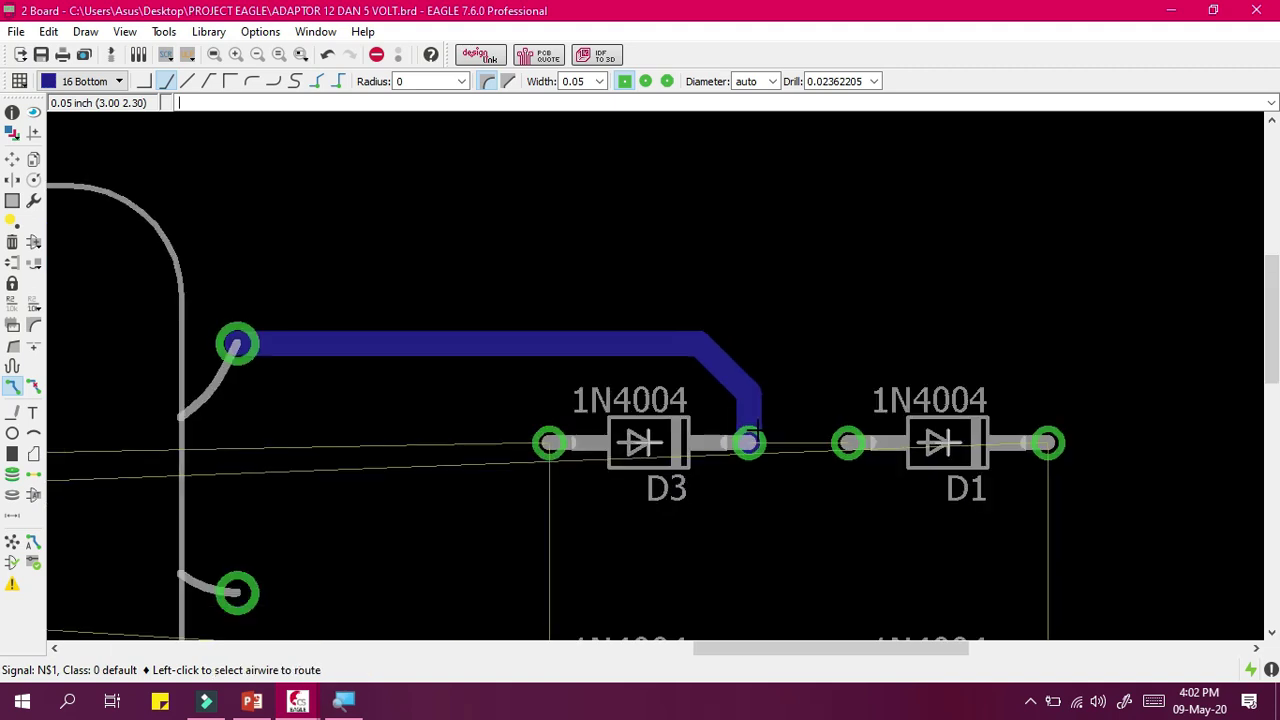
# Route a straight 0.05-inch bottom-layer trace from D3's right pad to D1's left pad.
pyautogui.scroll(-2, 780, 600)
pyautogui.scroll(4, 786, 542)
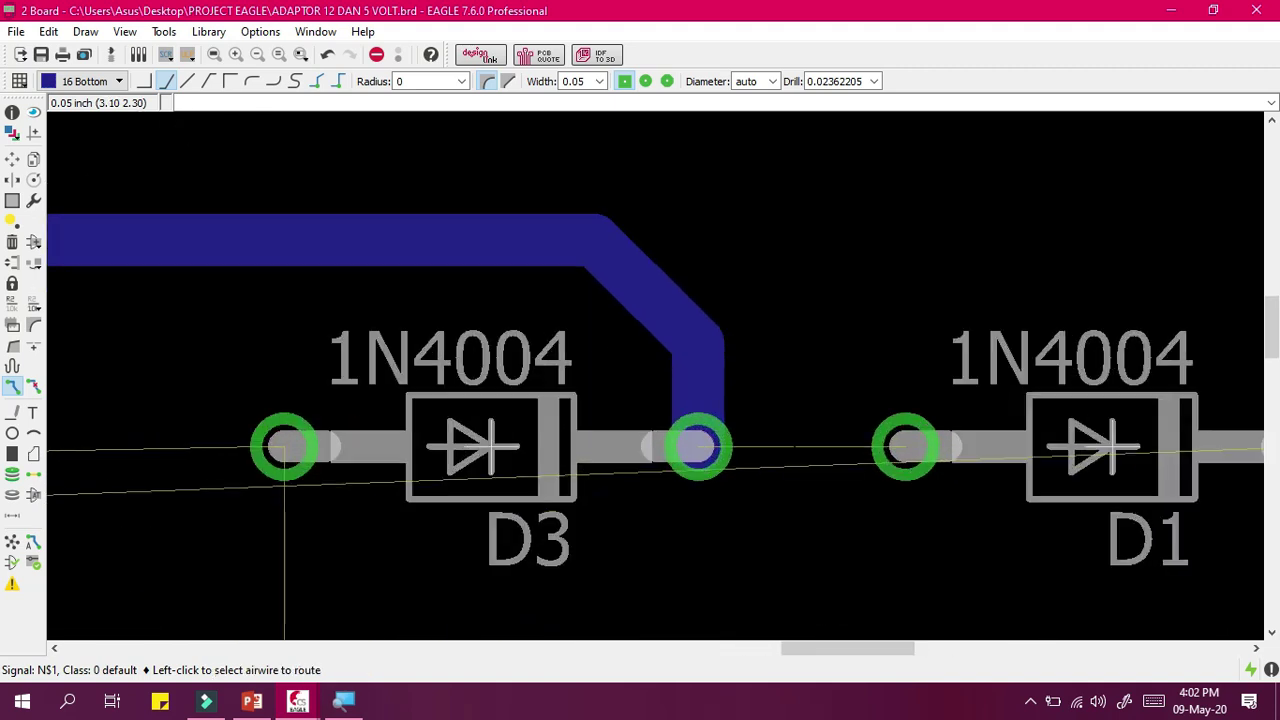
pyautogui.click(704, 445)
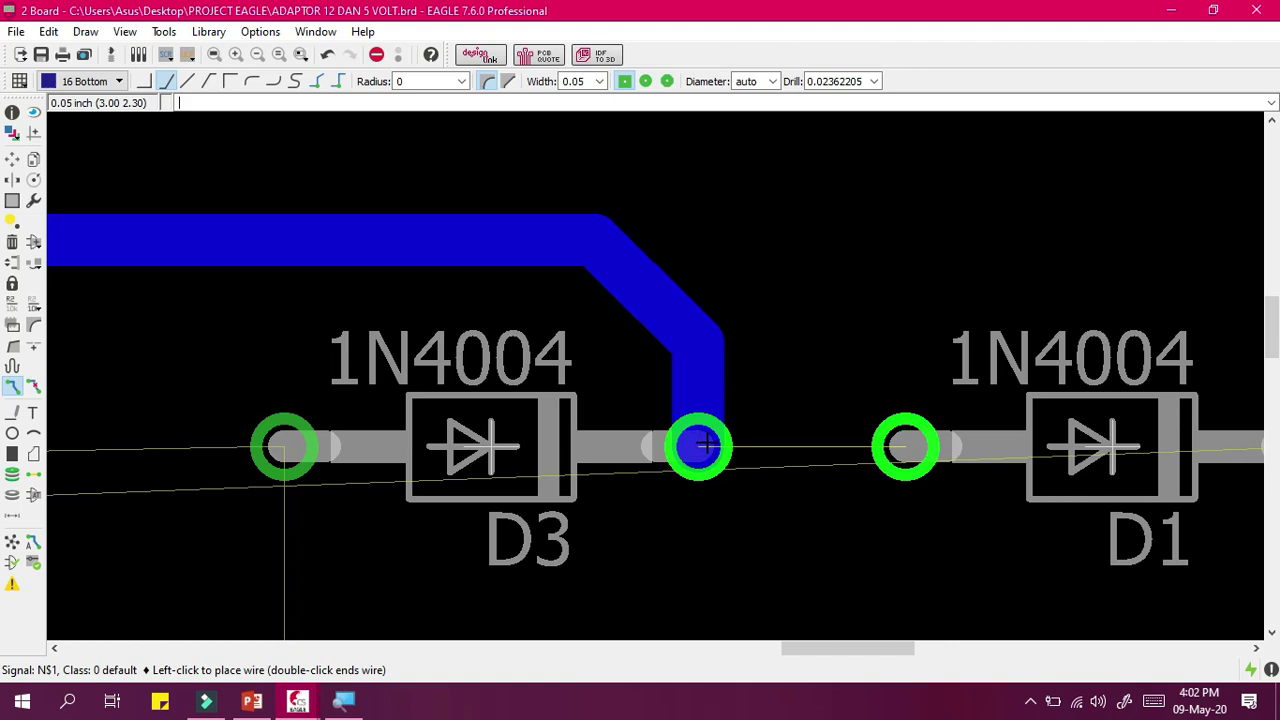
pyautogui.click(904, 445)
pyautogui.scroll(-3, 906, 445)
# Route a vertical 0.05-inch bottom-layer trace from D1's right pad down to D2's right pad.
pyautogui.moveTo(1278, 272); pyautogui.dragTo(1276, 321)
pyautogui.scroll(1, 1150, 274)
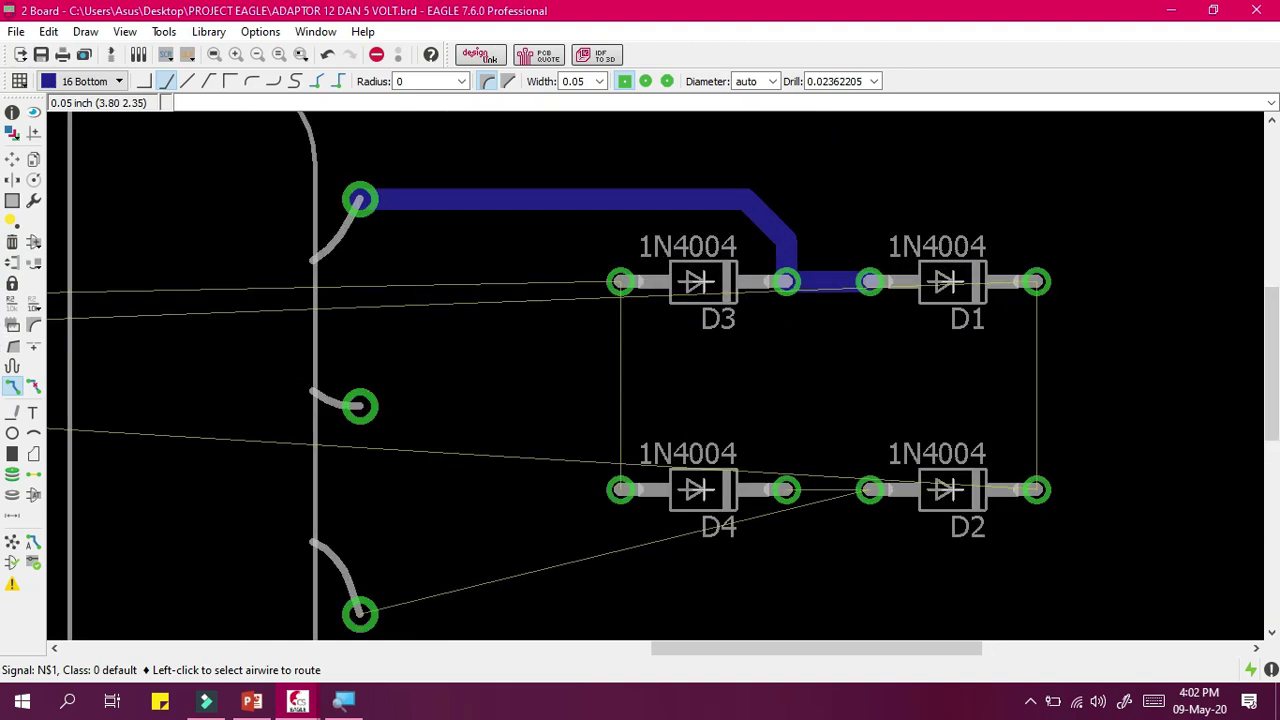
pyautogui.scroll(1, 1112, 262)
pyautogui.click(1030, 285)
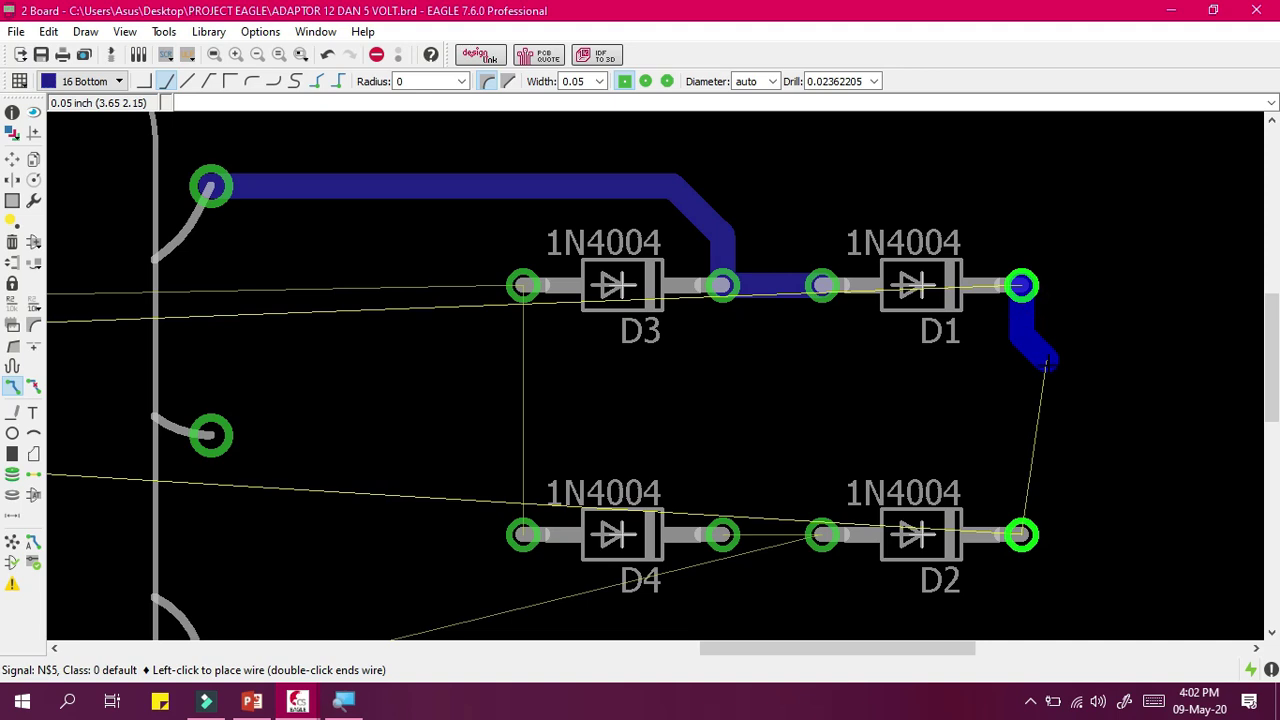
pyautogui.scroll(2, 1070, 486)
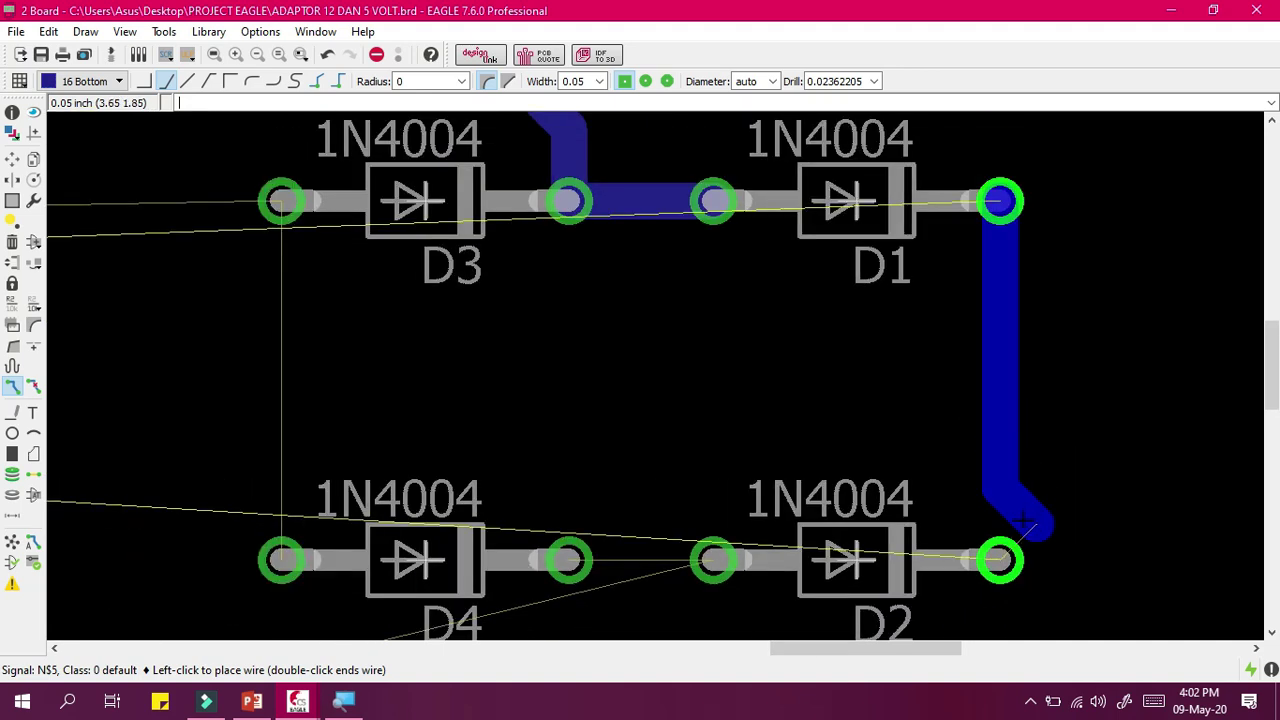
pyautogui.click(1000, 560)
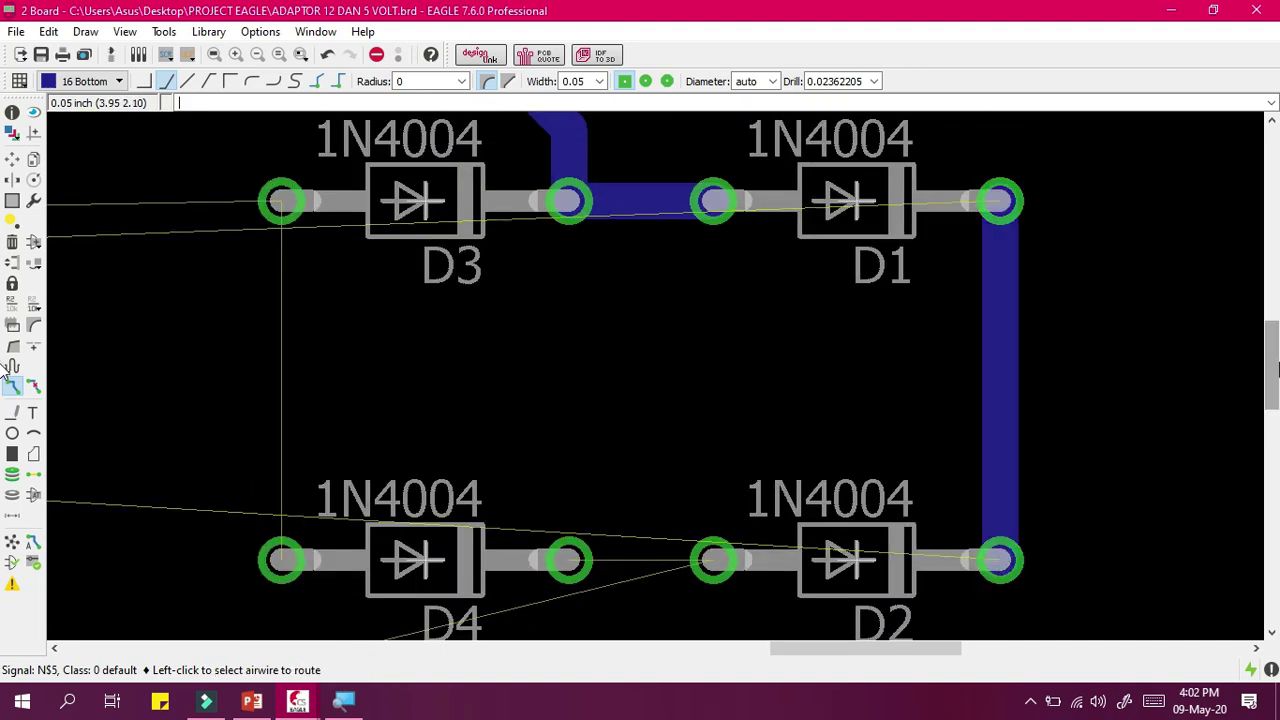
pyautogui.scroll(-3, 8, 370)
pyautogui.scroll(3, 882, 360)
pyautogui.scroll(-3, 856, 342)
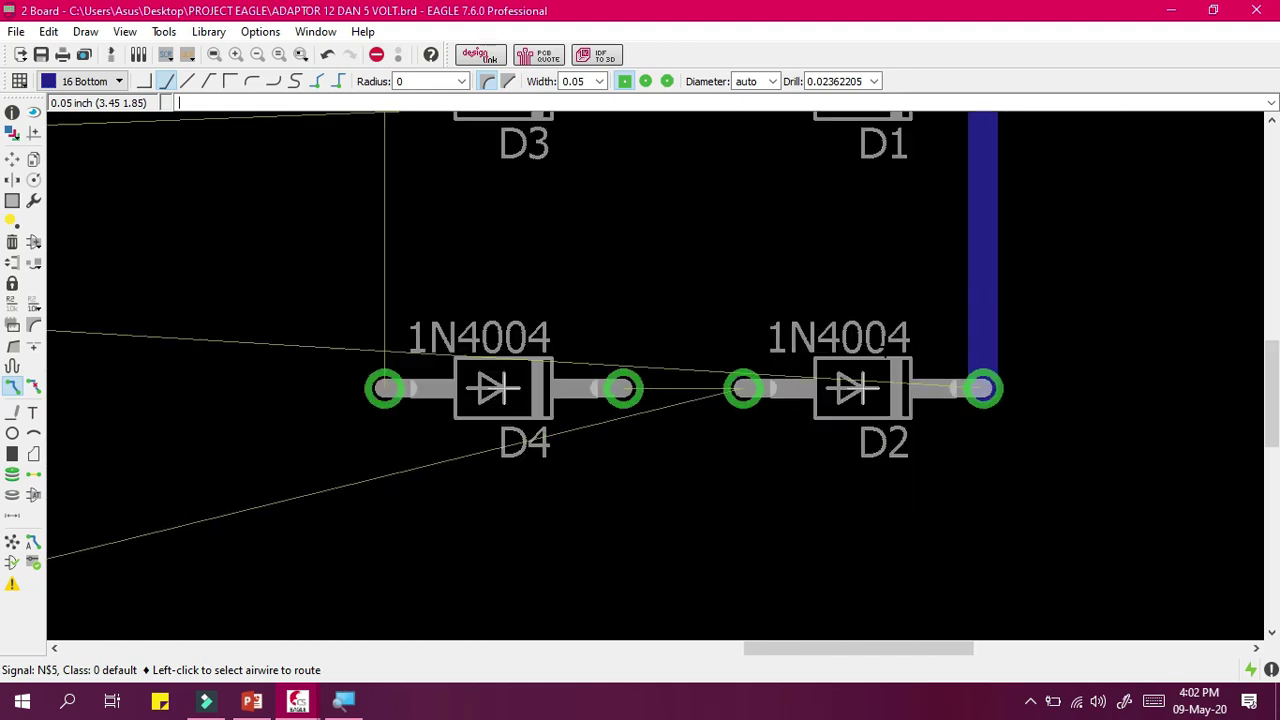
pyautogui.scroll(3, 8, 415)
pyautogui.scroll(-2, 8, 368)
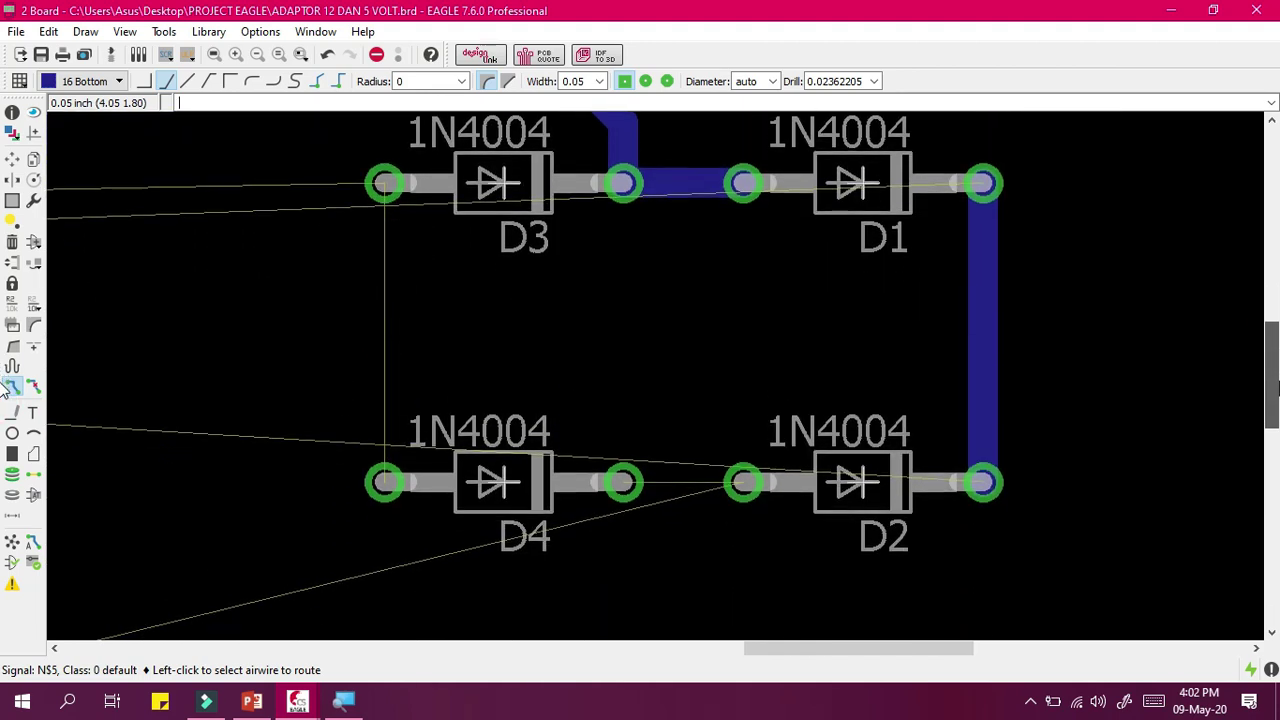
# Route a straight 0.05-inch bottom-layer trace from D2's left pad to D4's right pad.
pyautogui.click(742, 484)
pyautogui.click(745, 487)
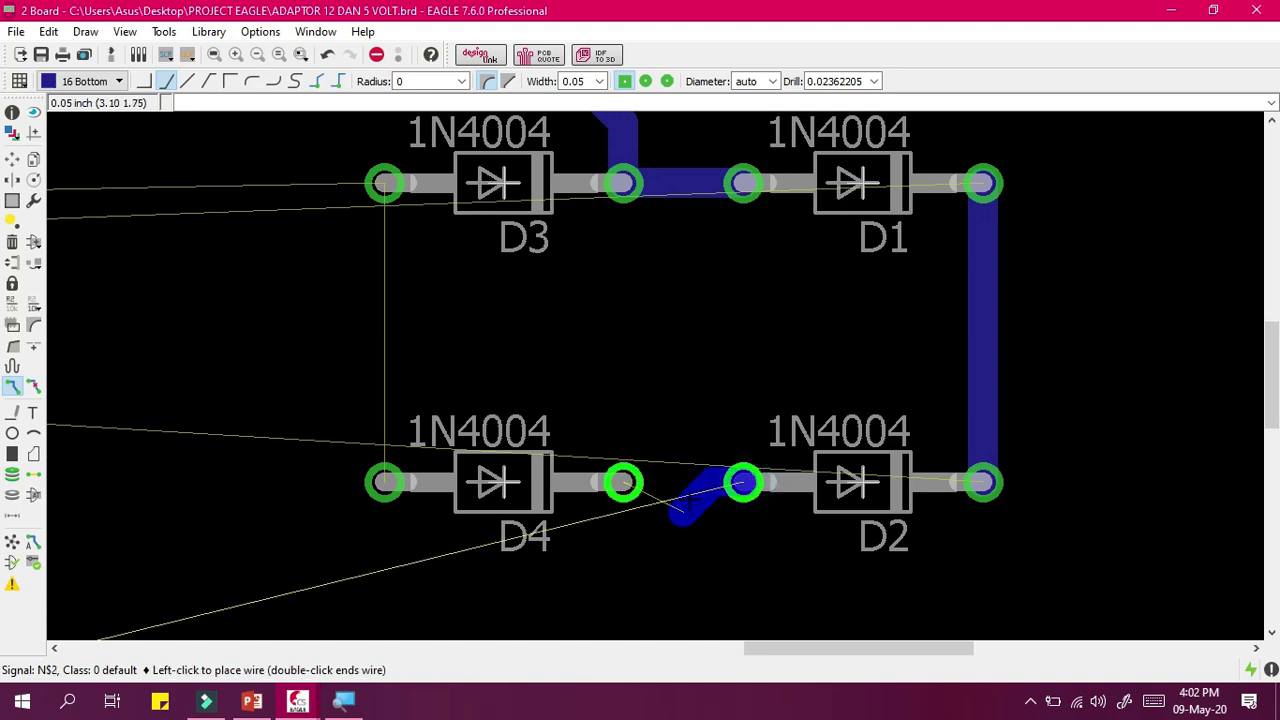
pyautogui.scroll(2, 686, 506)
pyautogui.scroll(1, 695, 481)
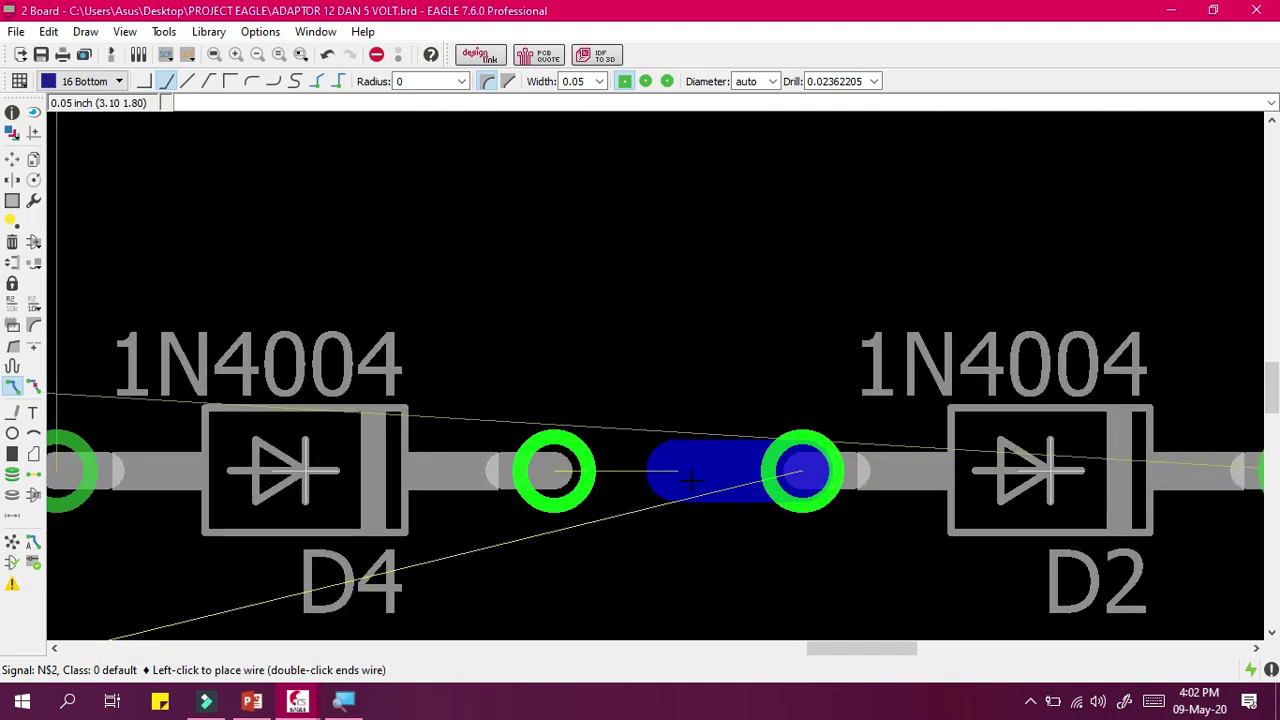
pyautogui.click(550, 469)
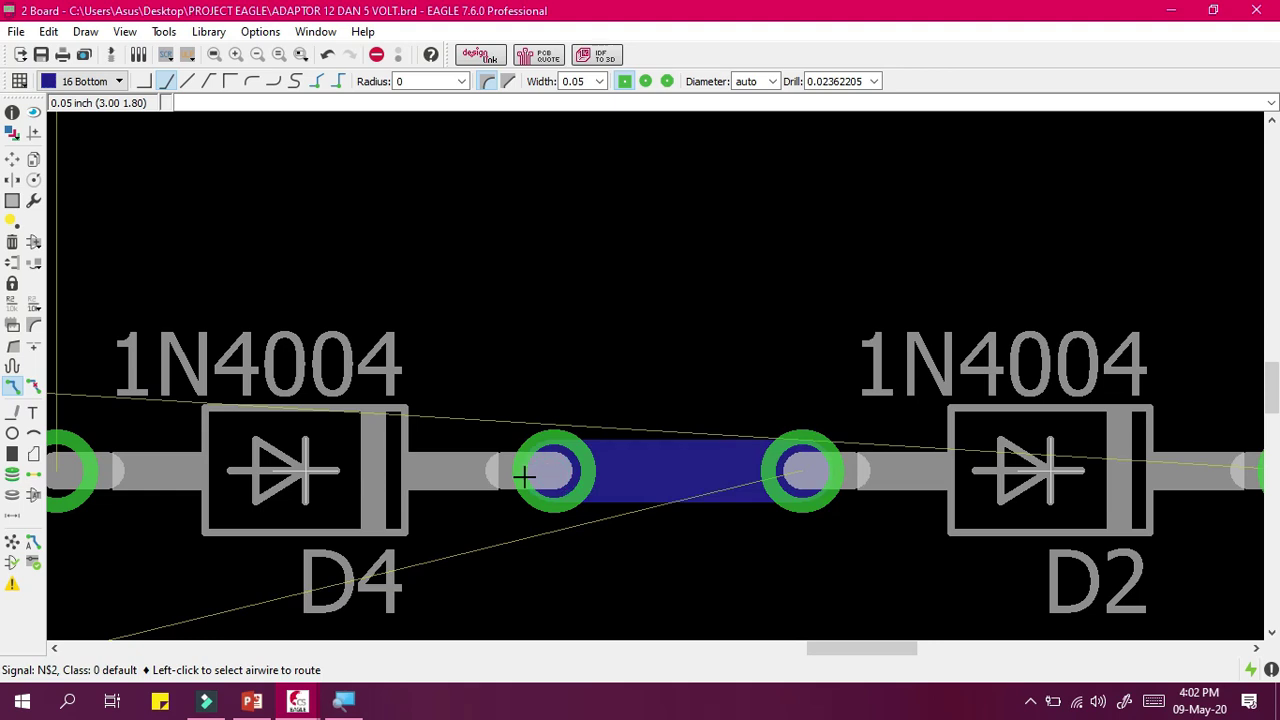
# Route a 0.05-inch bottom-layer trace from TR1's lower right pad to D4's right pad, with a 45-degree bend up to a vertical end segment.
pyautogui.scroll(-4, 524, 476)
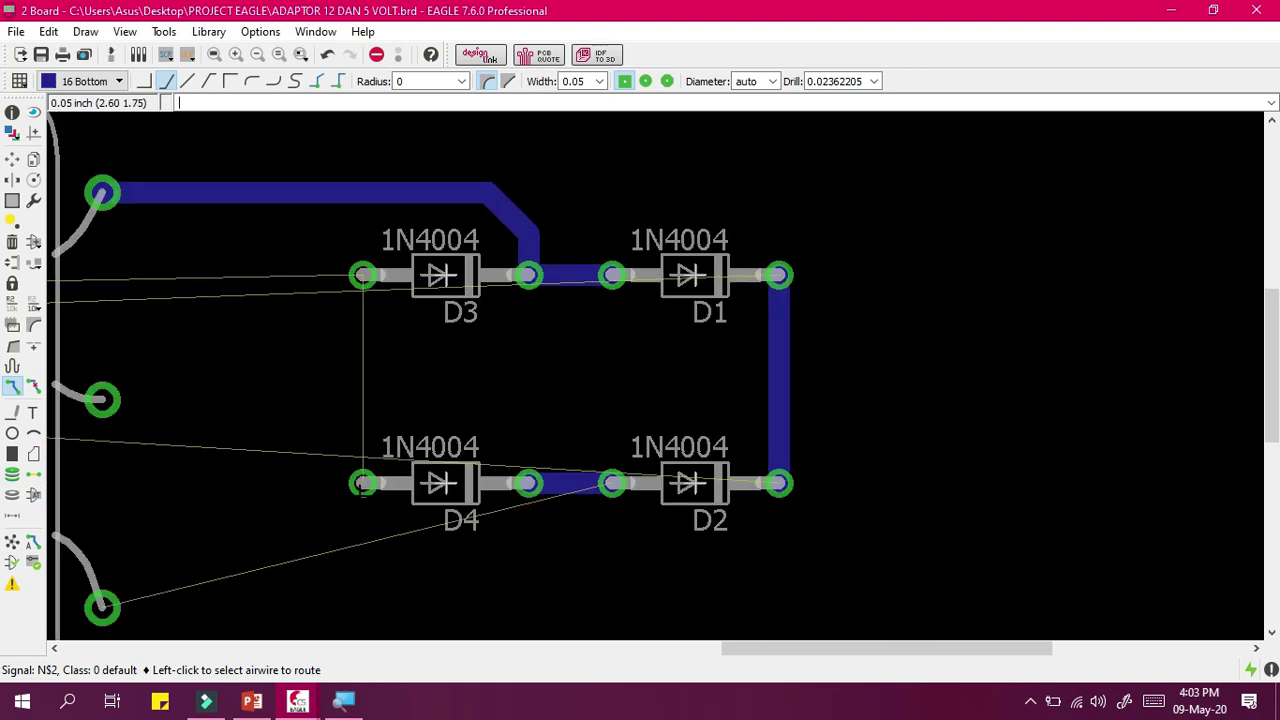
pyautogui.moveTo(740, 648); pyautogui.dragTo(669, 648)
pyautogui.scroll(2, 420, 600)
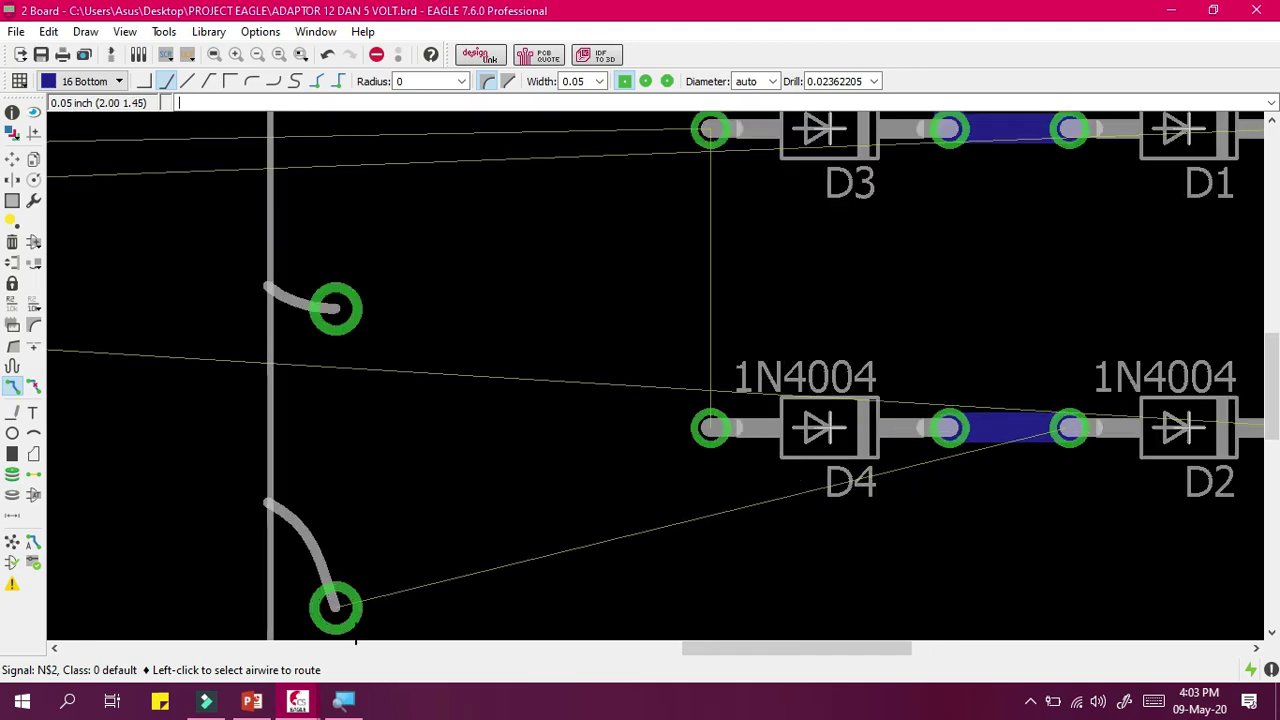
pyautogui.click(420, 596)
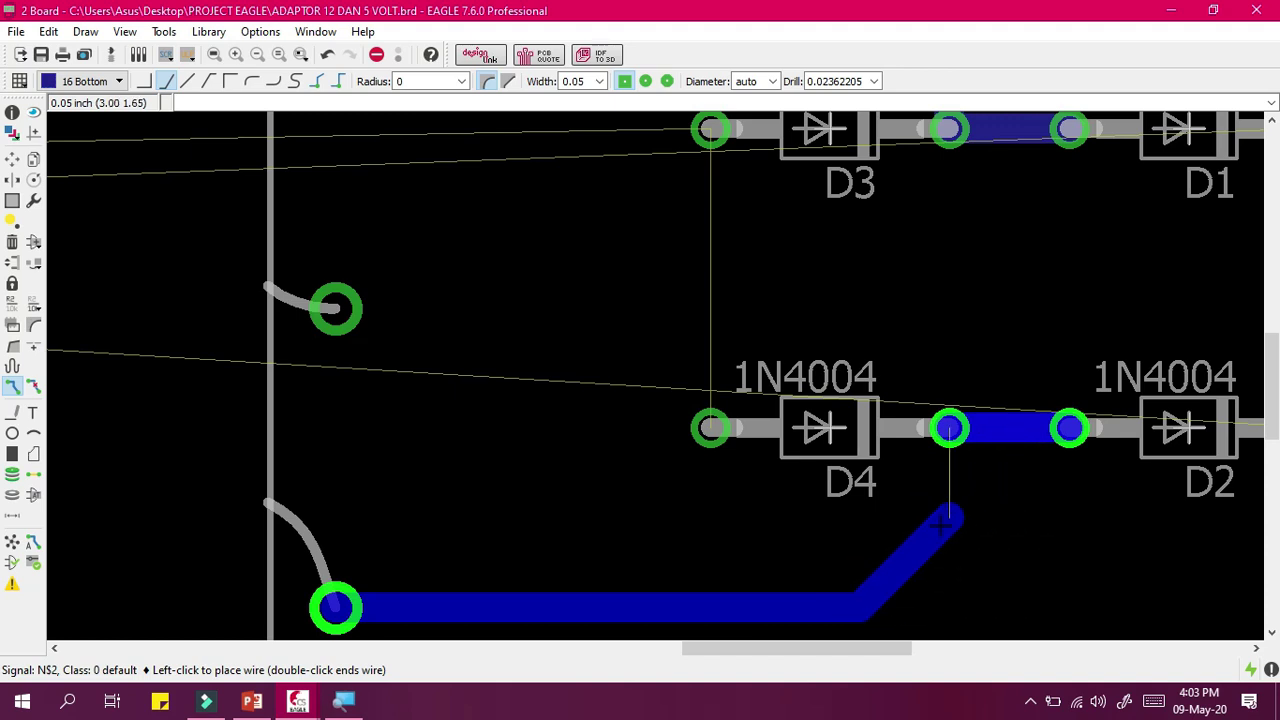
pyautogui.click(950, 432)
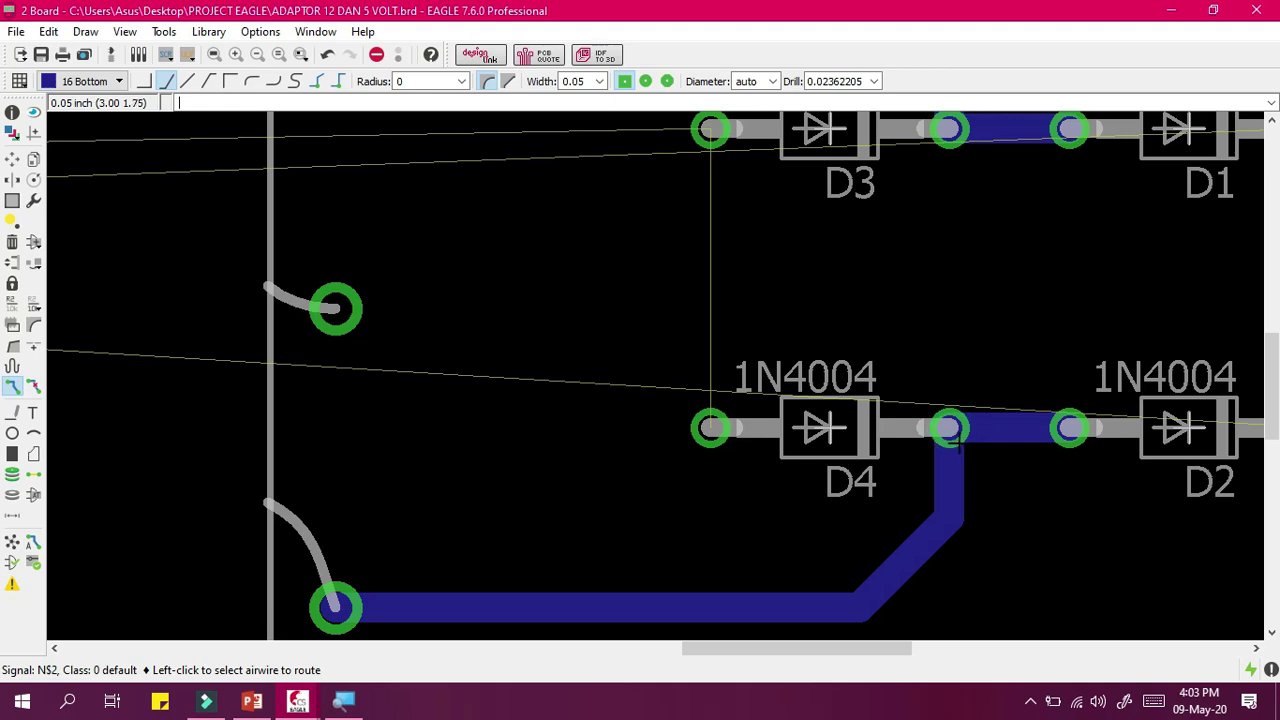
# Route a vertical 0.05-inch bottom-layer trace from D3's left pad down to D4's left pad.
pyautogui.moveTo(1273, 370); pyautogui.dragTo(1275, 340)
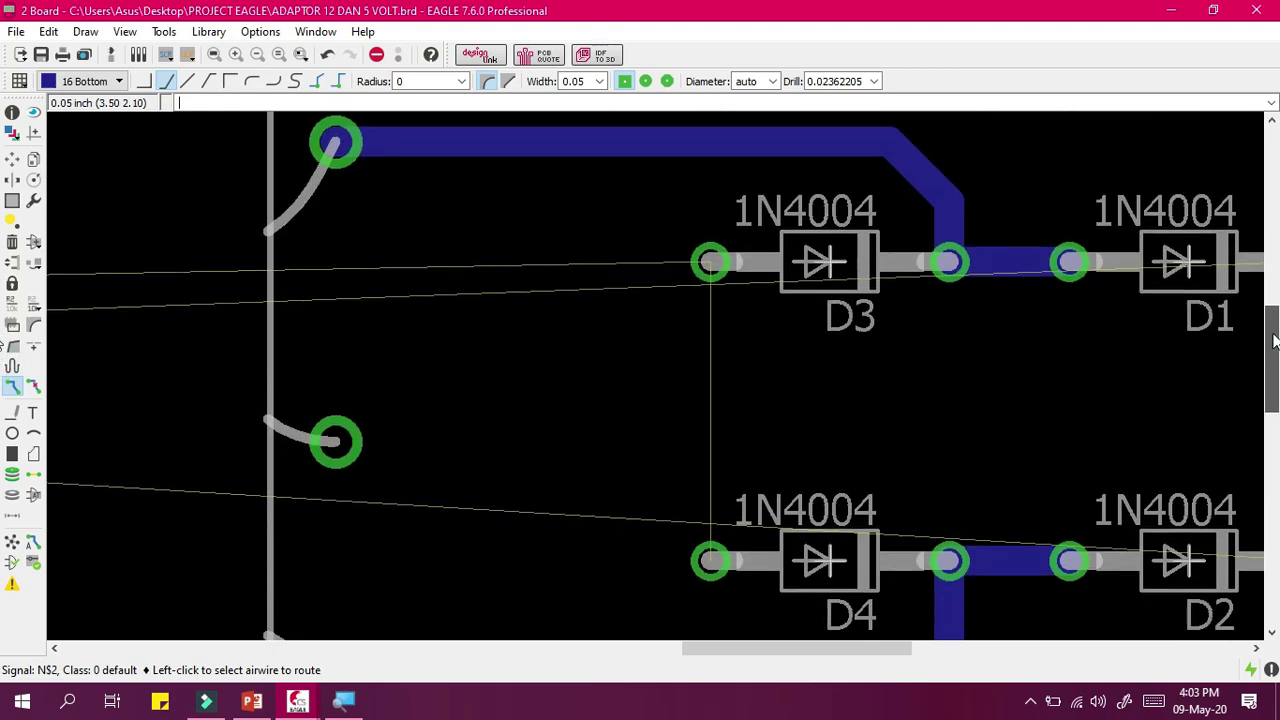
pyautogui.scroll(-2, 1109, 353)
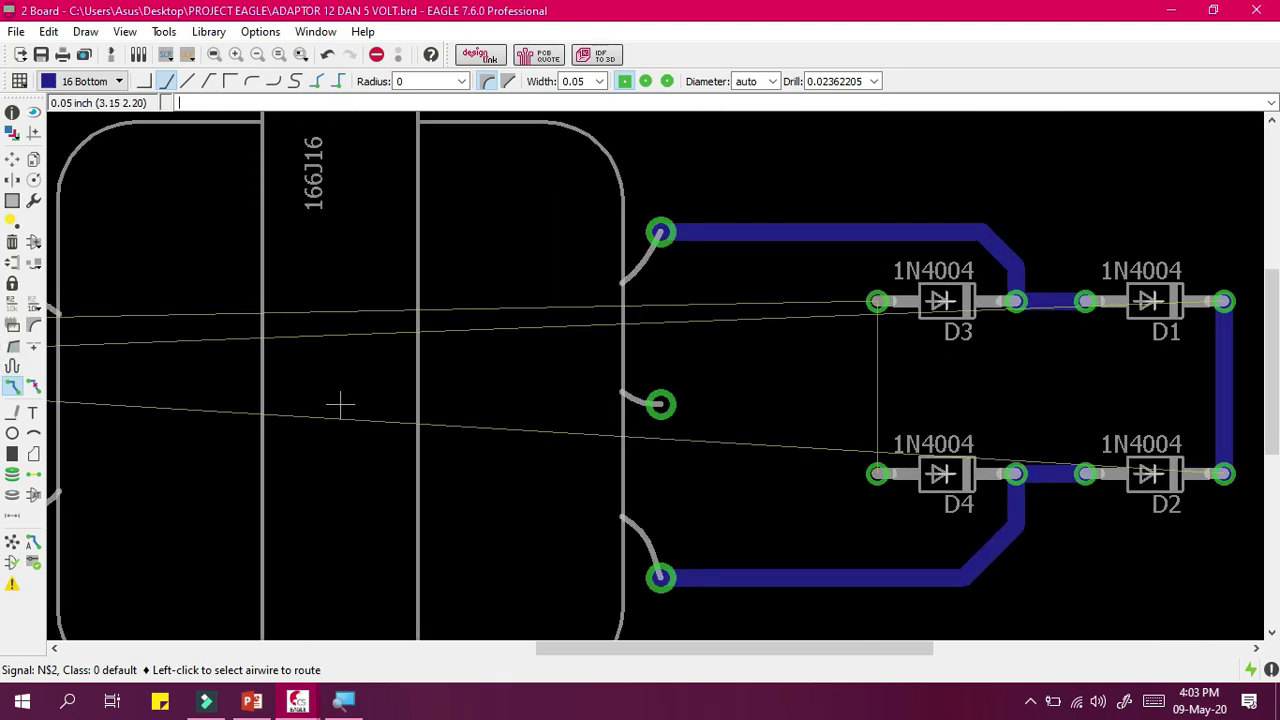
pyautogui.scroll(1, 340, 404)
pyautogui.scroll(-1, 340, 404)
pyautogui.click(877, 301)
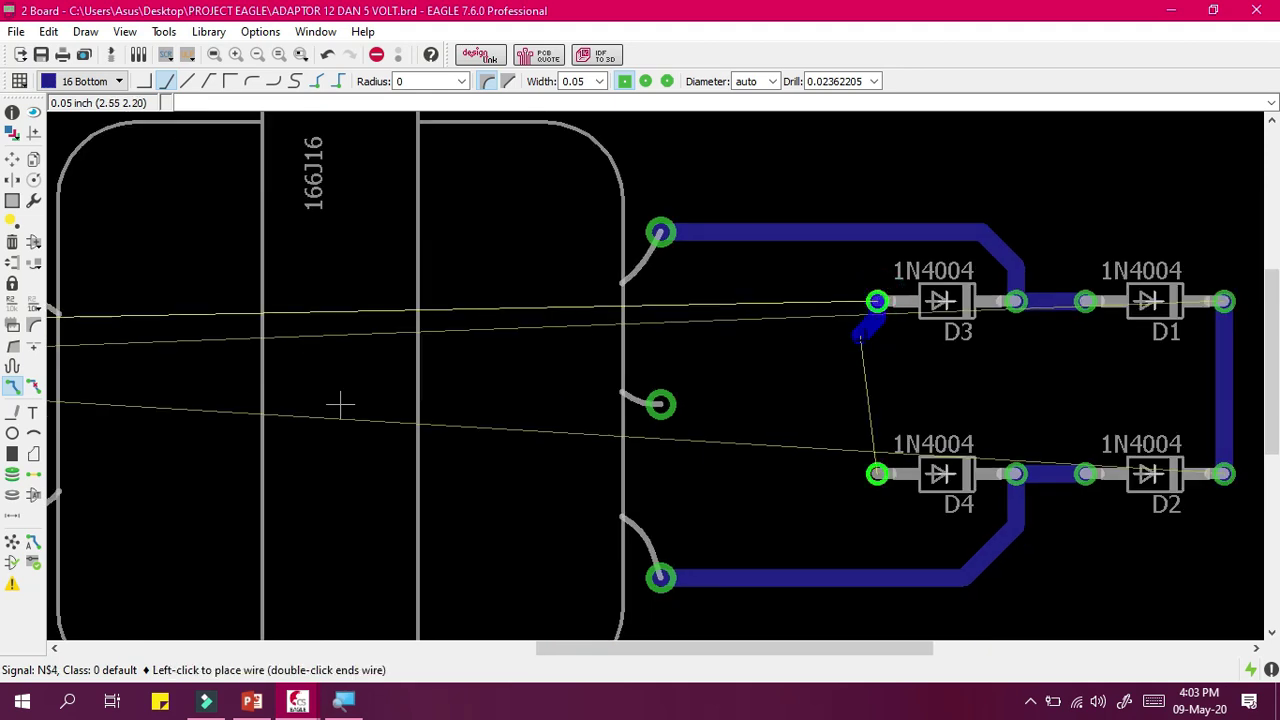
pyautogui.scroll(1, 868, 340)
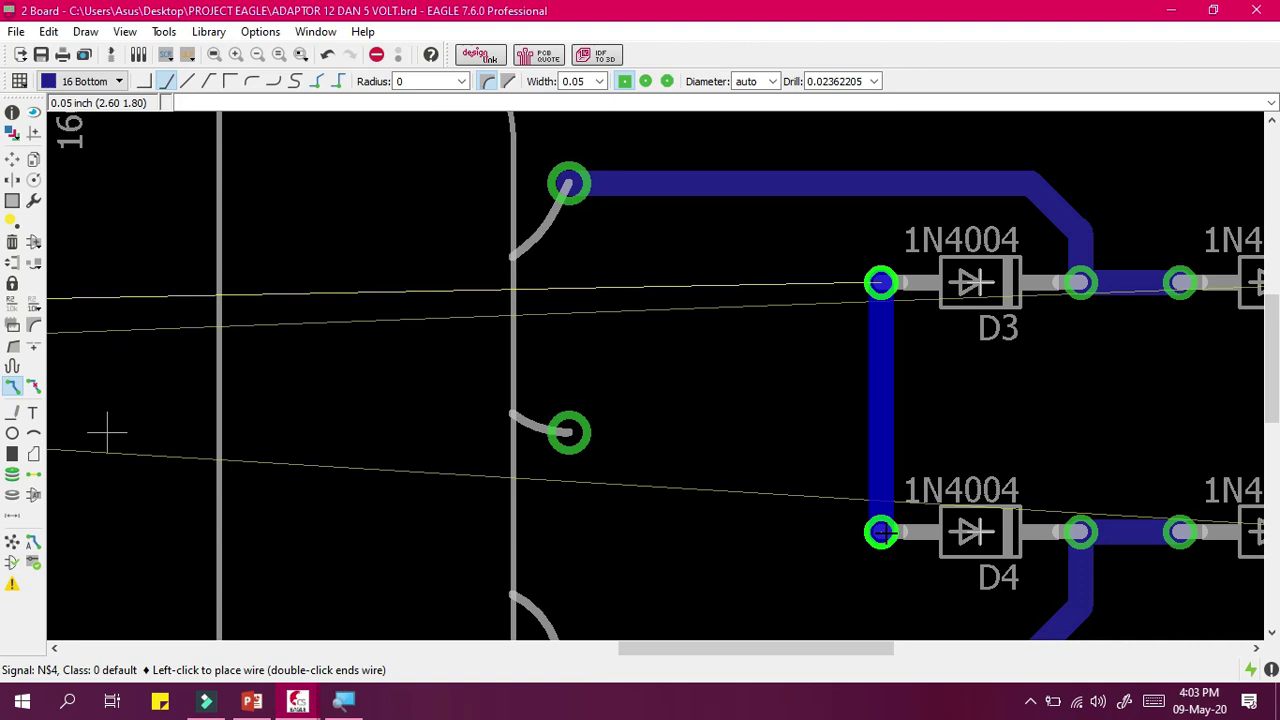
pyautogui.click(107, 432)
# Move capacitor C2 from its place beside C1 to the free area below C1 and X2, outside the board outline.
pyautogui.scroll(-2, 607, 472)
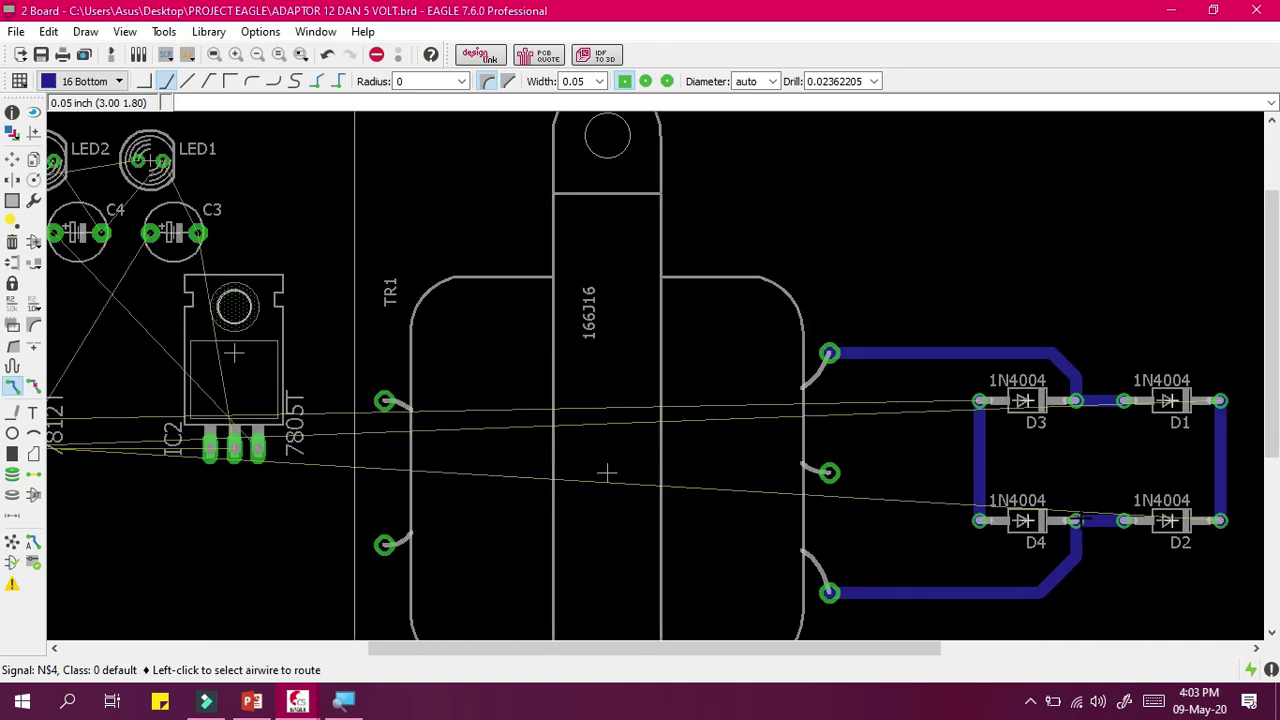
pyautogui.scroll(-1, 607, 472)
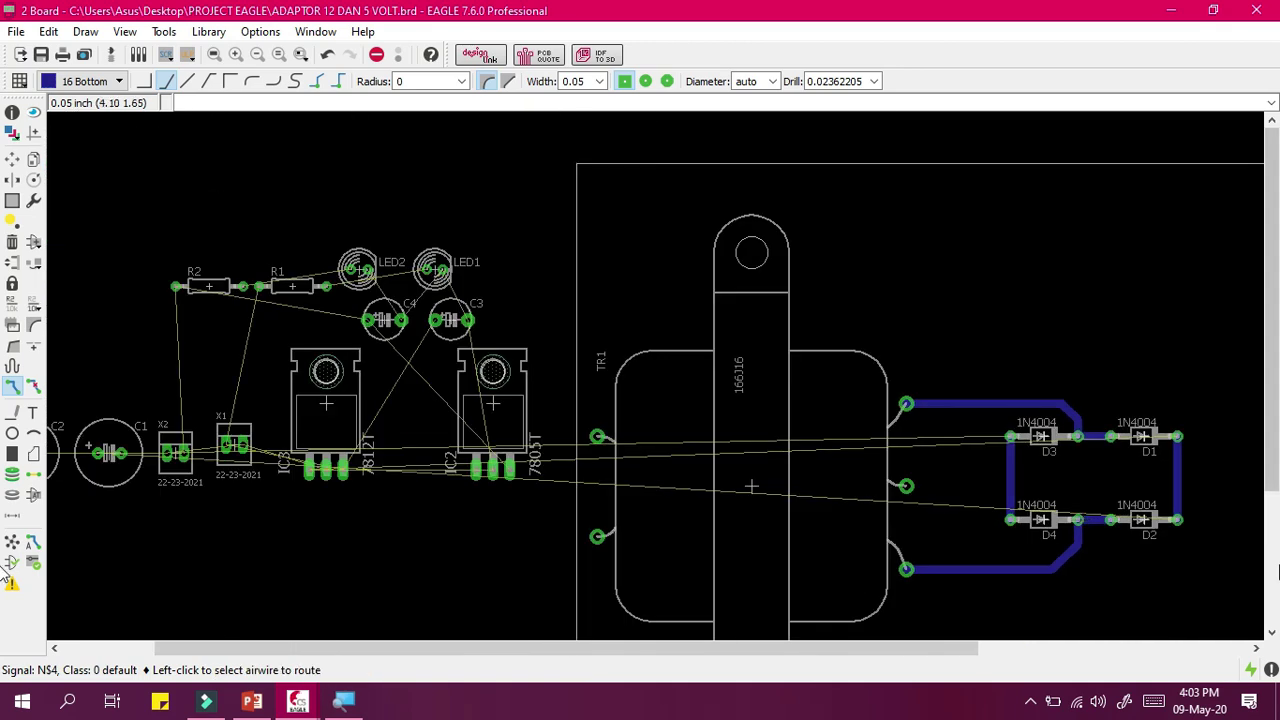
pyautogui.scroll(1, 1191, 548)
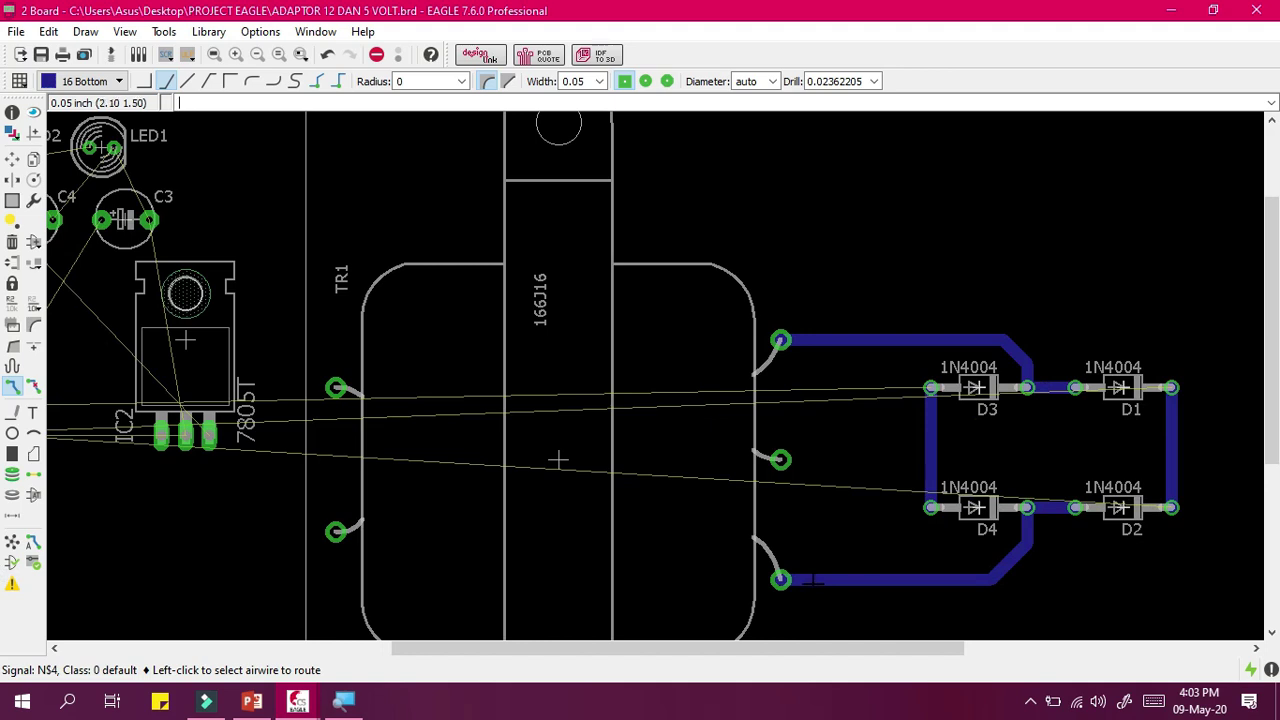
pyautogui.scroll(-3, 813, 580)
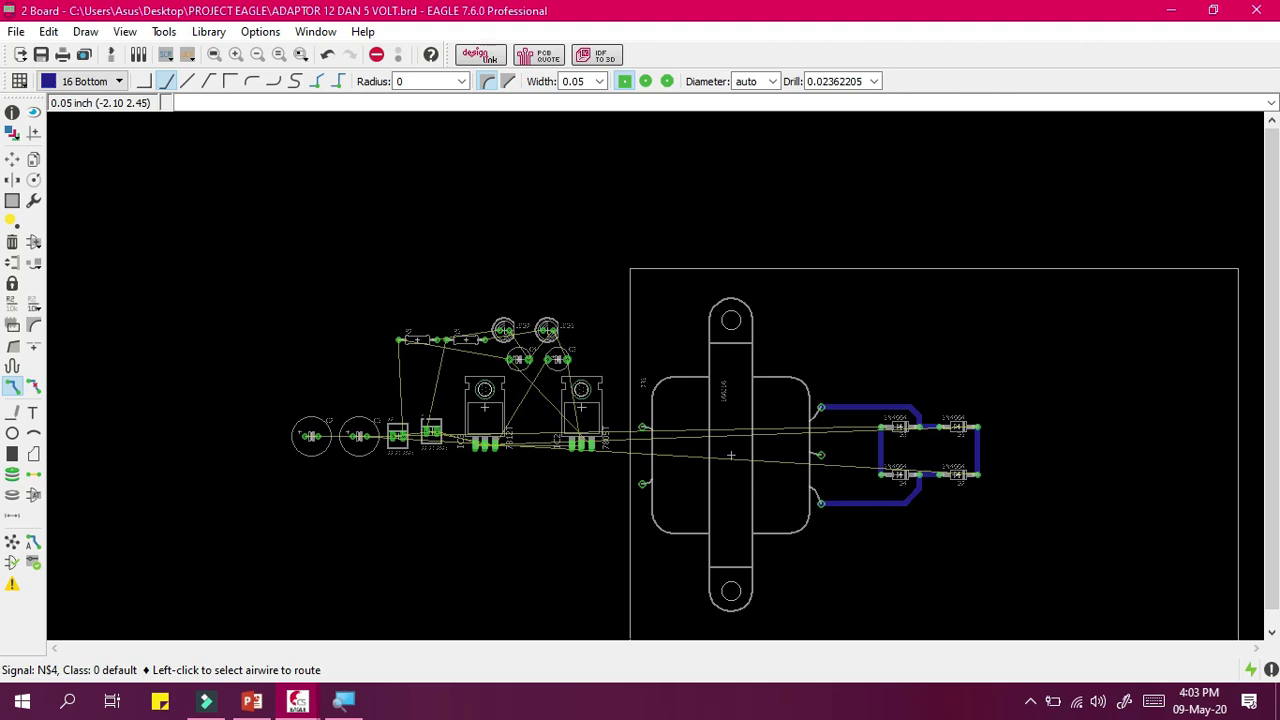
pyautogui.click(13, 160)
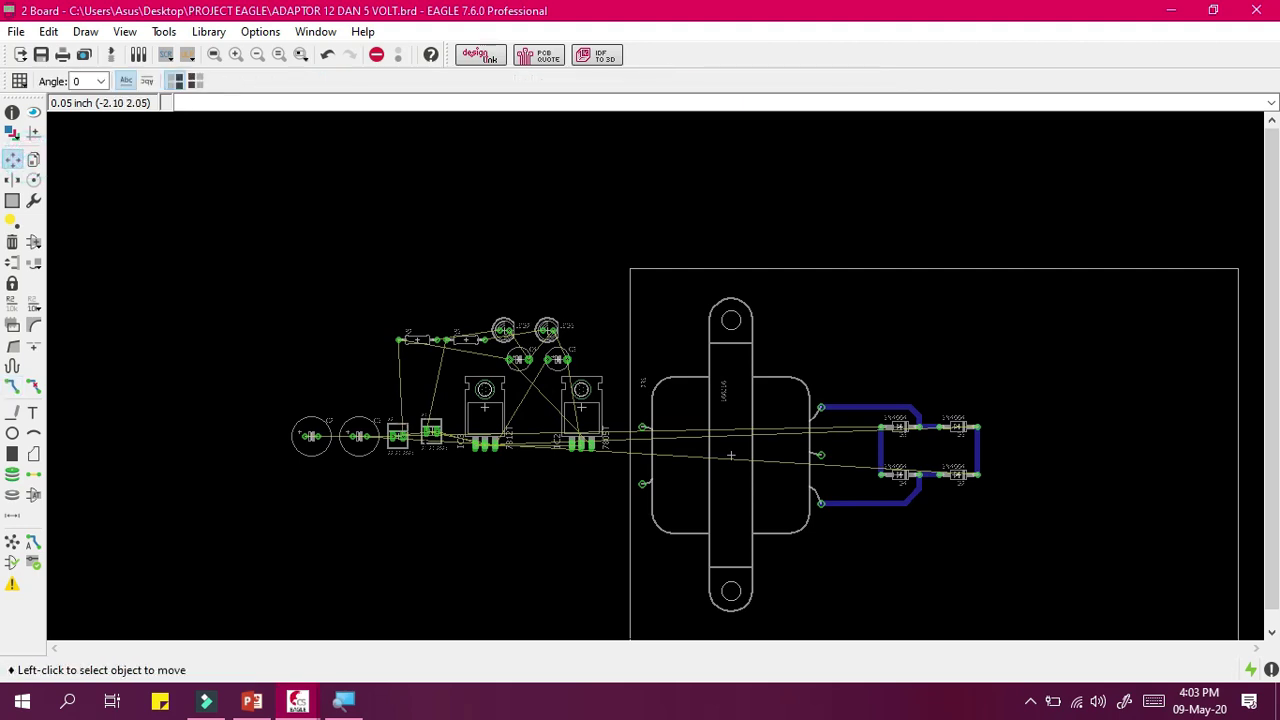
pyautogui.scroll(1, 427, 450)
pyautogui.click(288, 432)
pyautogui.click(375, 525)
# Pick up capacitor C1 and carry it into the board outline, to the right of the diode bridge.
pyautogui.click(346, 432)
pyautogui.click(345, 440)
pyautogui.scroll(8, 348, 438)
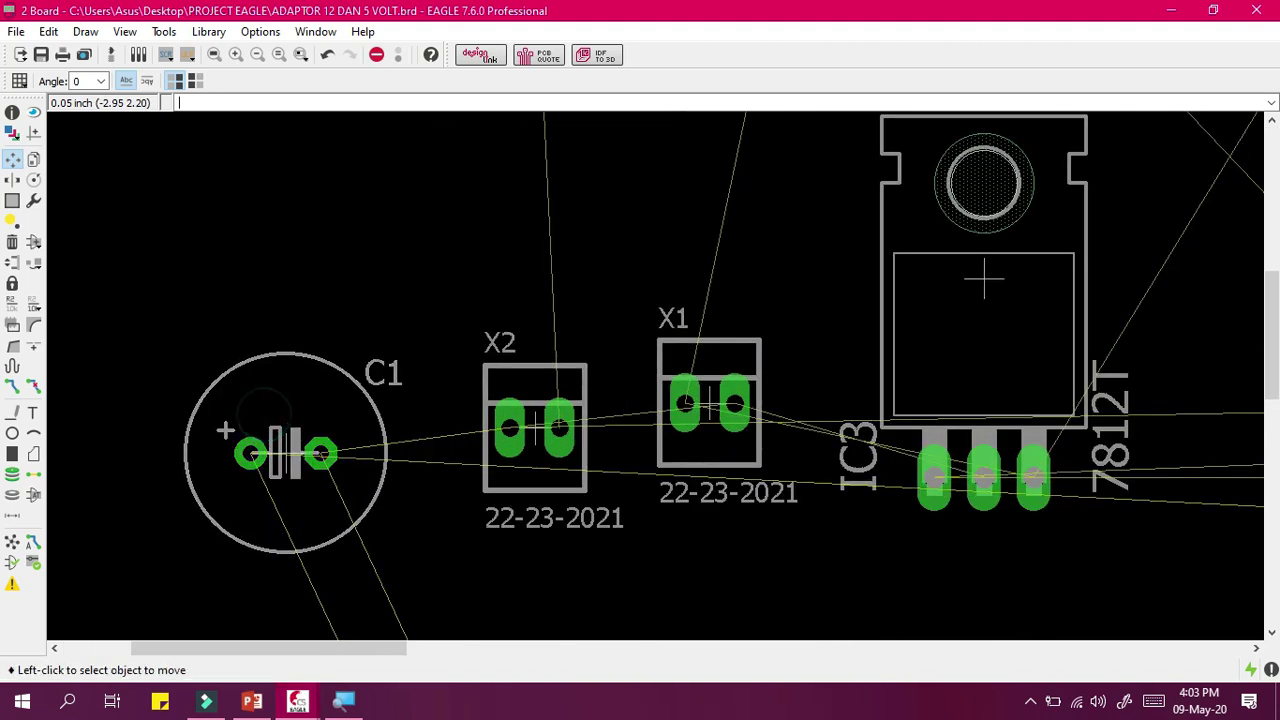
pyautogui.scroll(-3, 286, 410)
pyautogui.click(263, 423)
pyautogui.scroll(-5, 371, 486)
pyautogui.scroll(2, 367, 473)
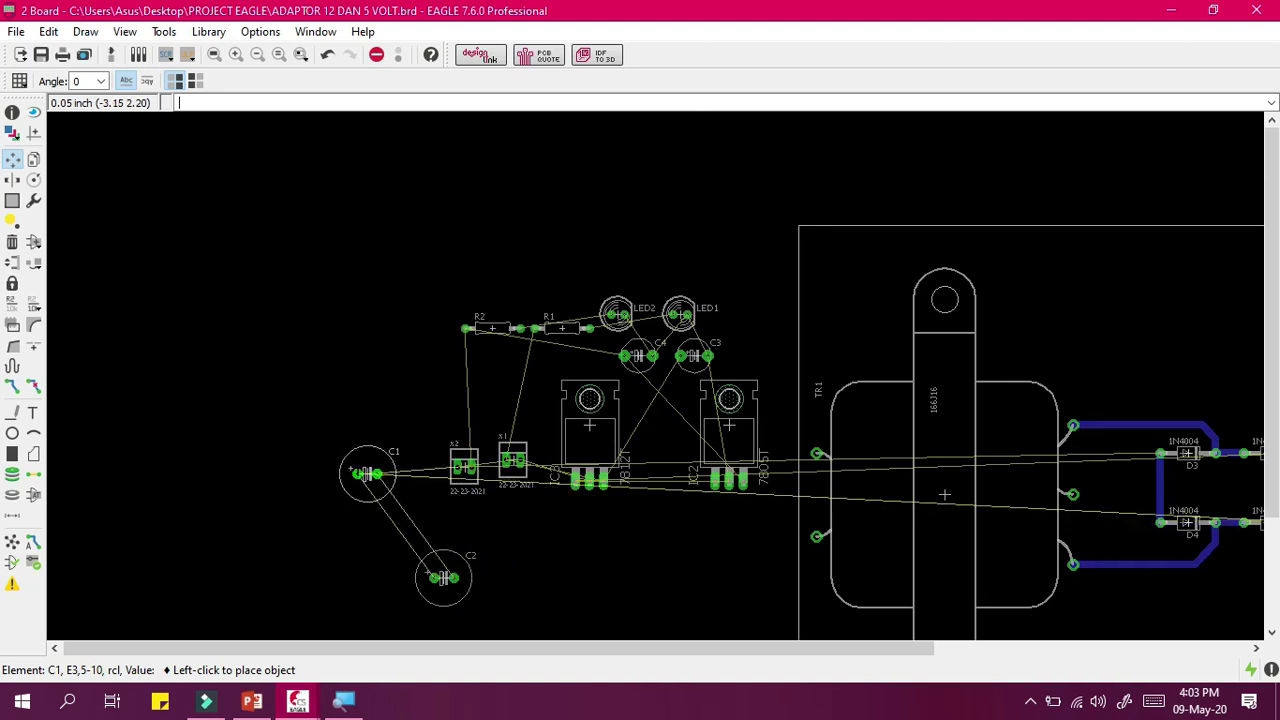
pyautogui.scroll(1, 367, 473)
pyautogui.scroll(-2, 543, 509)
pyautogui.scroll(2, 905, 593)
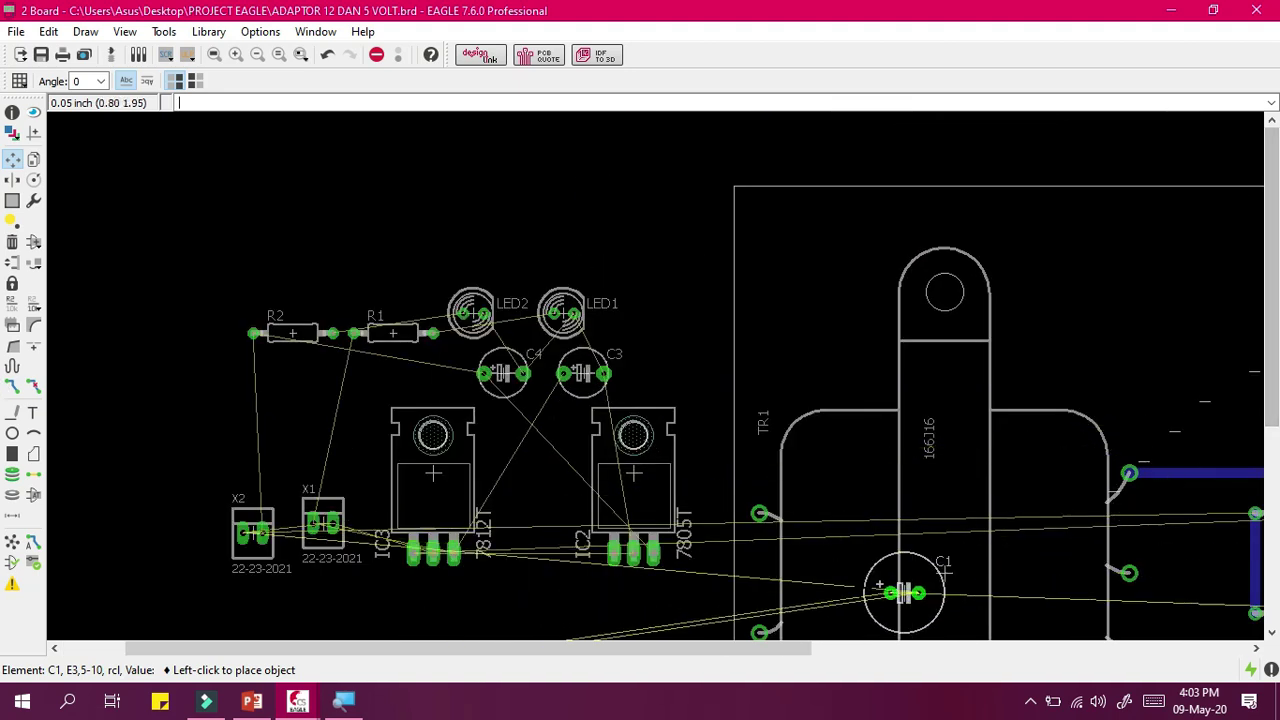
pyautogui.moveTo(779, 646); pyautogui.dragTo(993, 646)
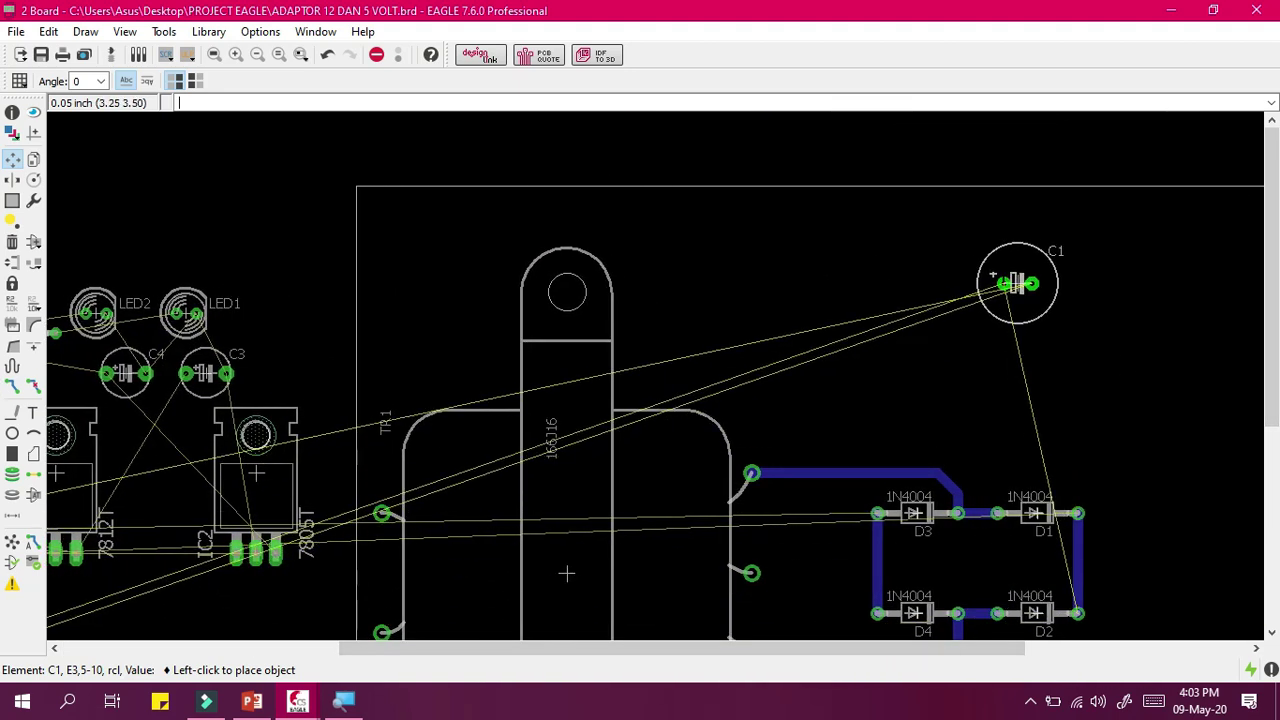
pyautogui.scroll(-5, 1013, 284)
pyautogui.scroll(3, 990, 281)
pyautogui.scroll(-2, 1094, 394)
pyautogui.scroll(2, 1155, 441)
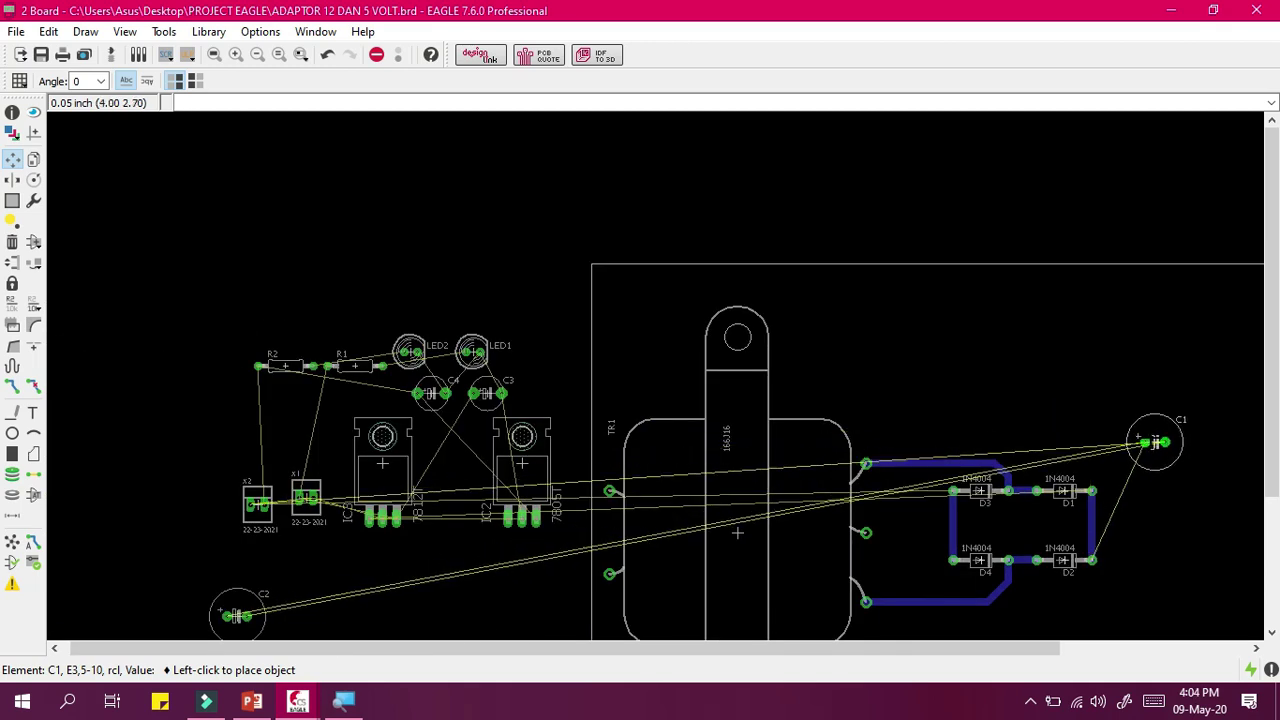
# Try C1 at different rotations and place it at 270 degrees, above and to the right of D1.
pyautogui.rightClick(1162, 588)
pyautogui.rightClick(1149, 588)
pyautogui.rightClick(1148, 602)
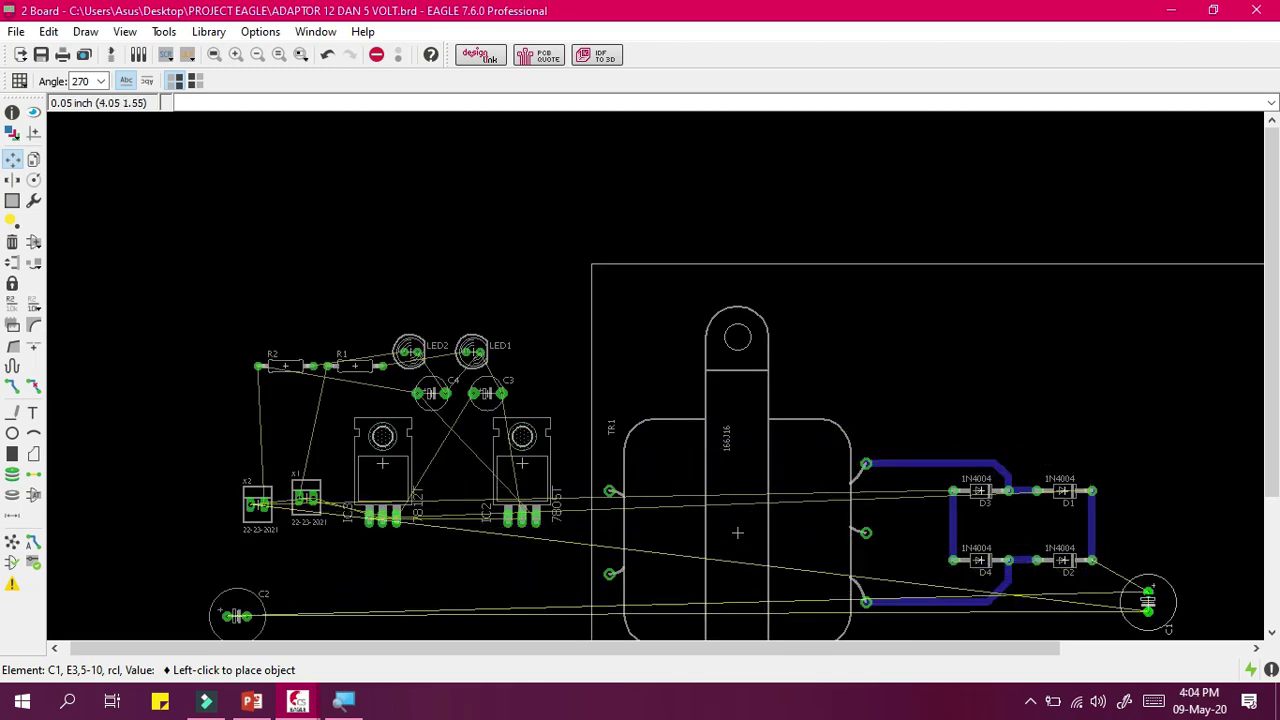
pyautogui.rightClick(1155, 366)
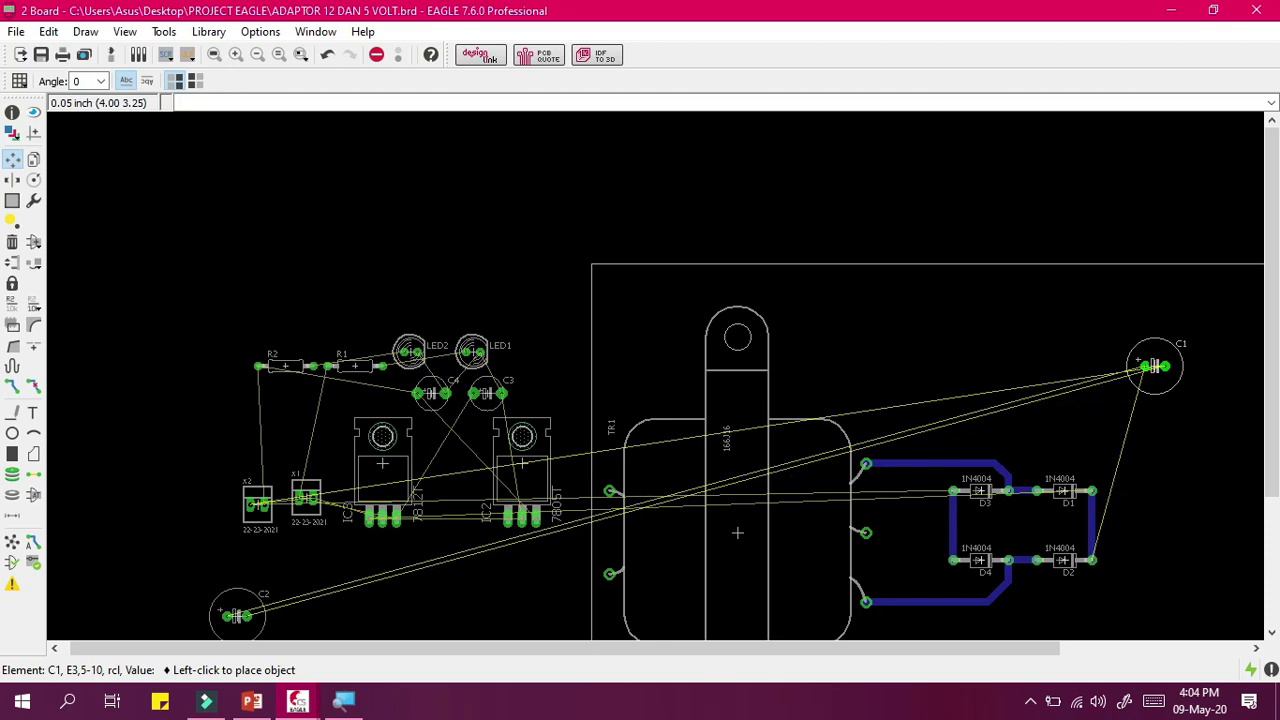
pyautogui.rightClick(1155, 366)
pyautogui.scroll(3, 1155, 366)
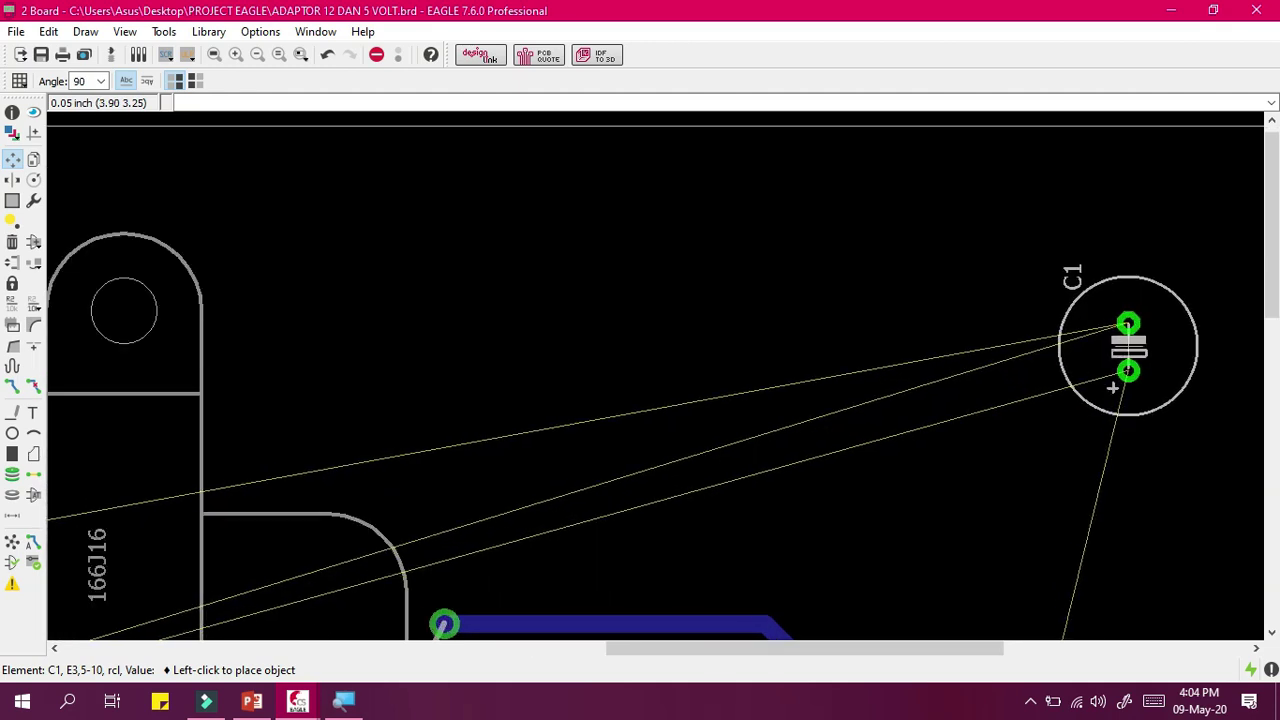
pyautogui.moveTo(700, 651); pyautogui.dragTo(742, 660)
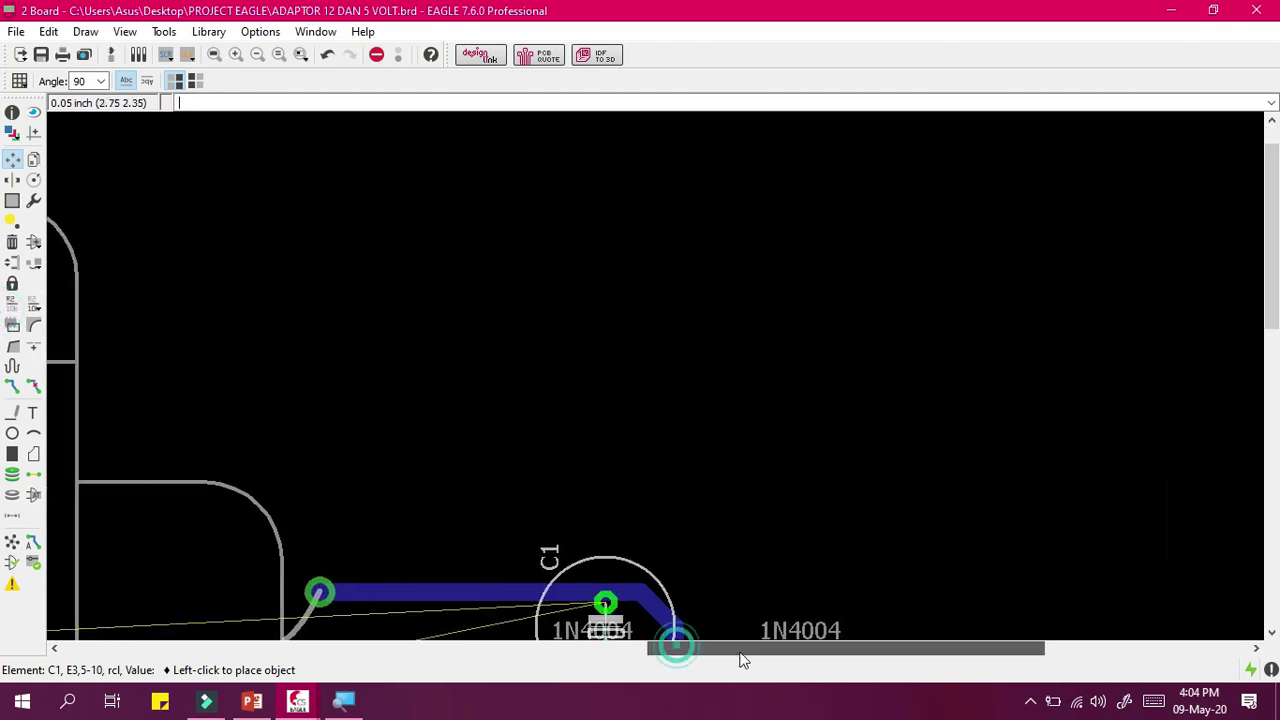
pyautogui.scroll(-5, 785, 460)
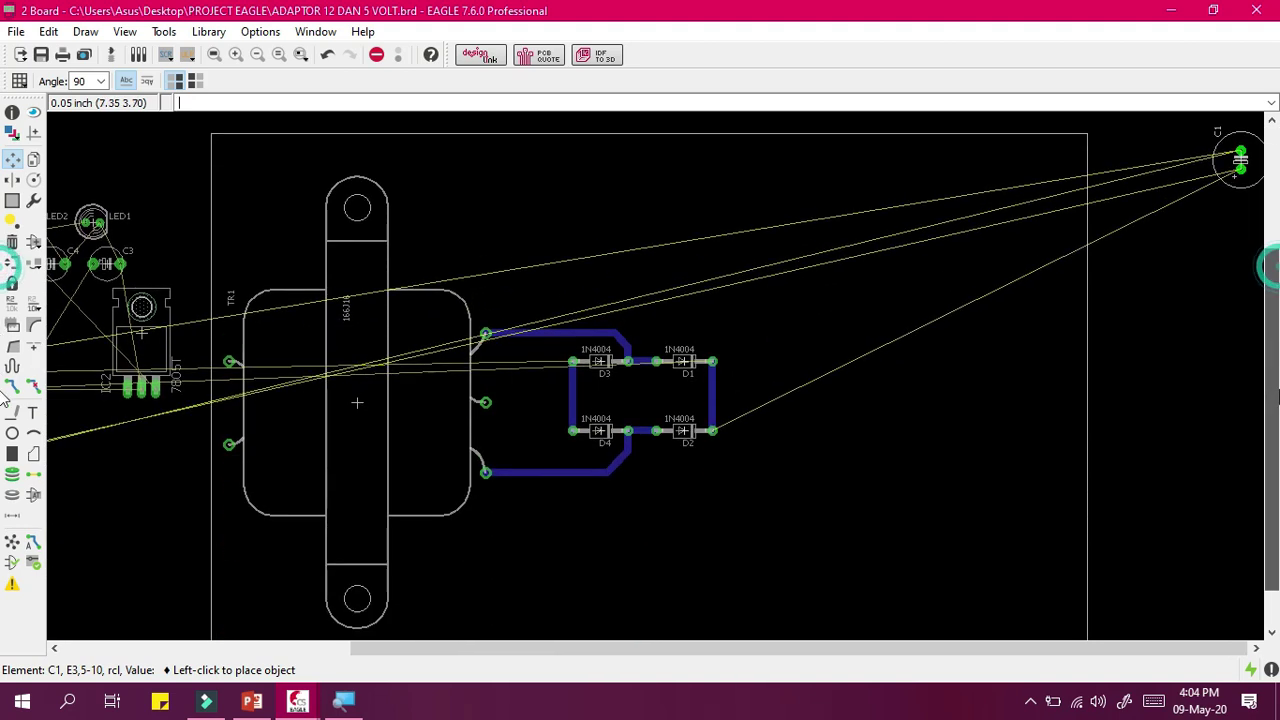
pyautogui.scroll(2, 740, 245)
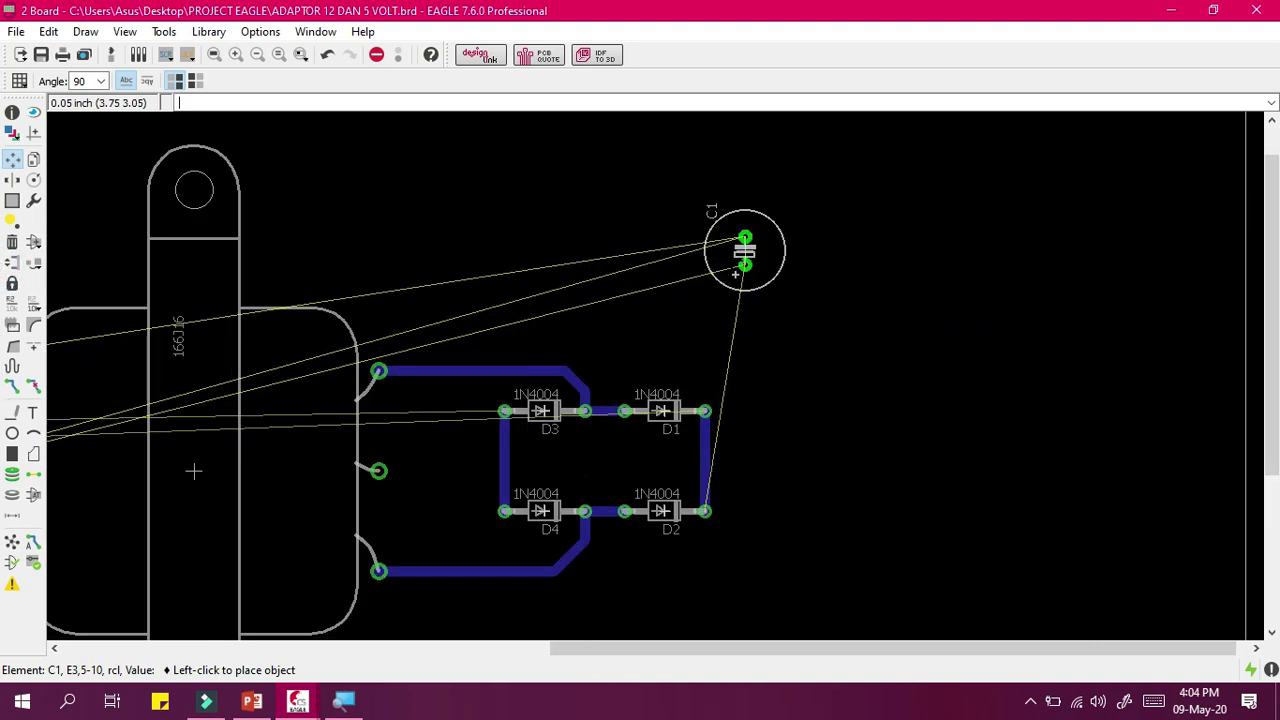
pyautogui.rightClick(760, 230)
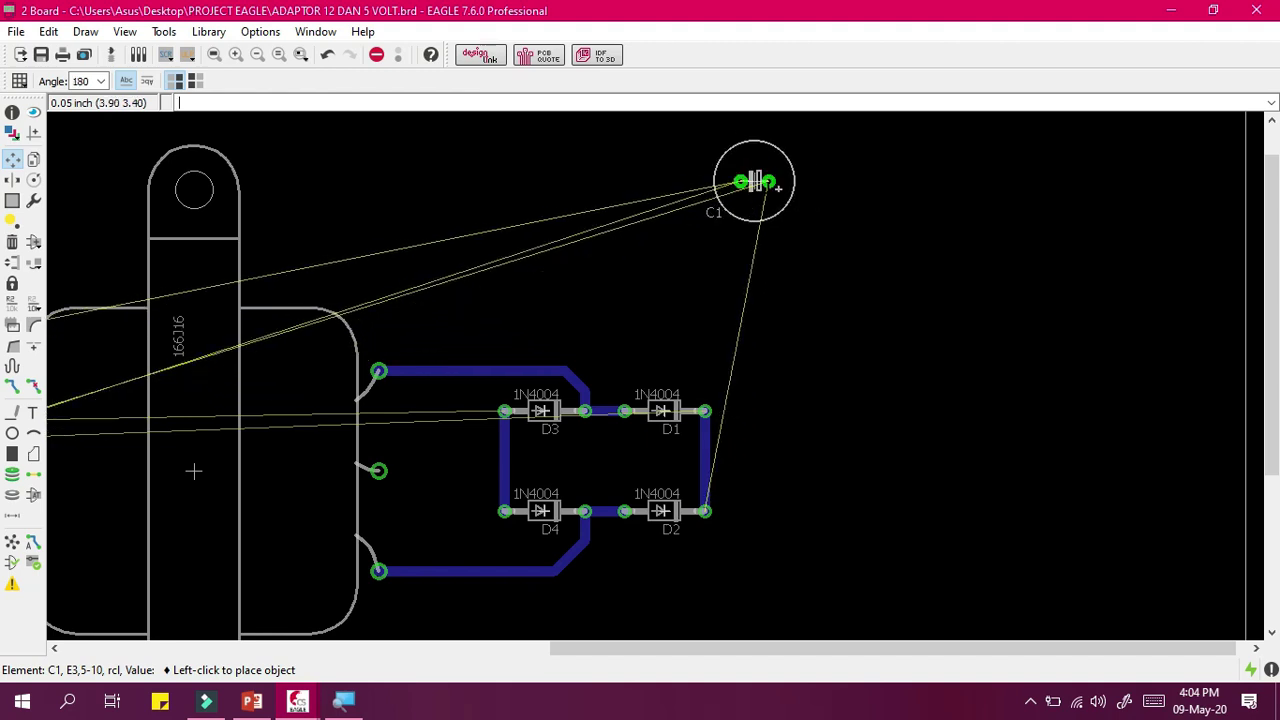
pyautogui.rightClick(755, 195)
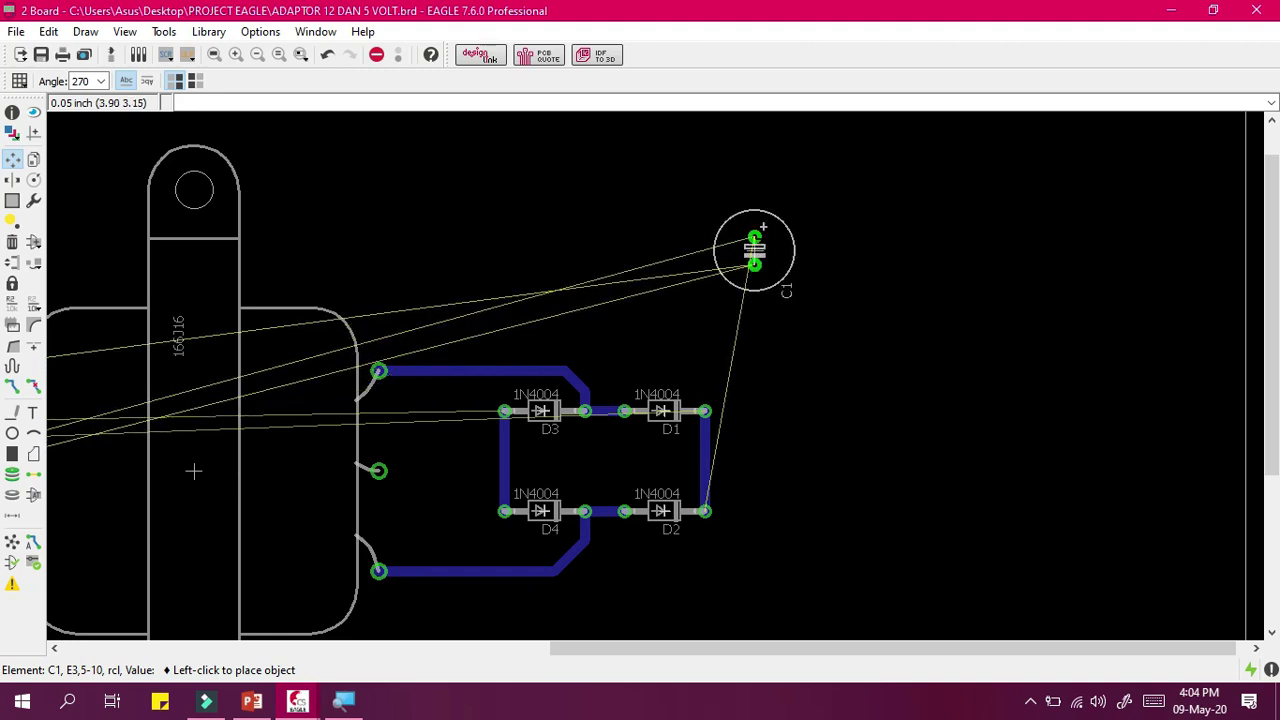
pyautogui.click(765, 220)
pyautogui.scroll(-2, 820, 306)
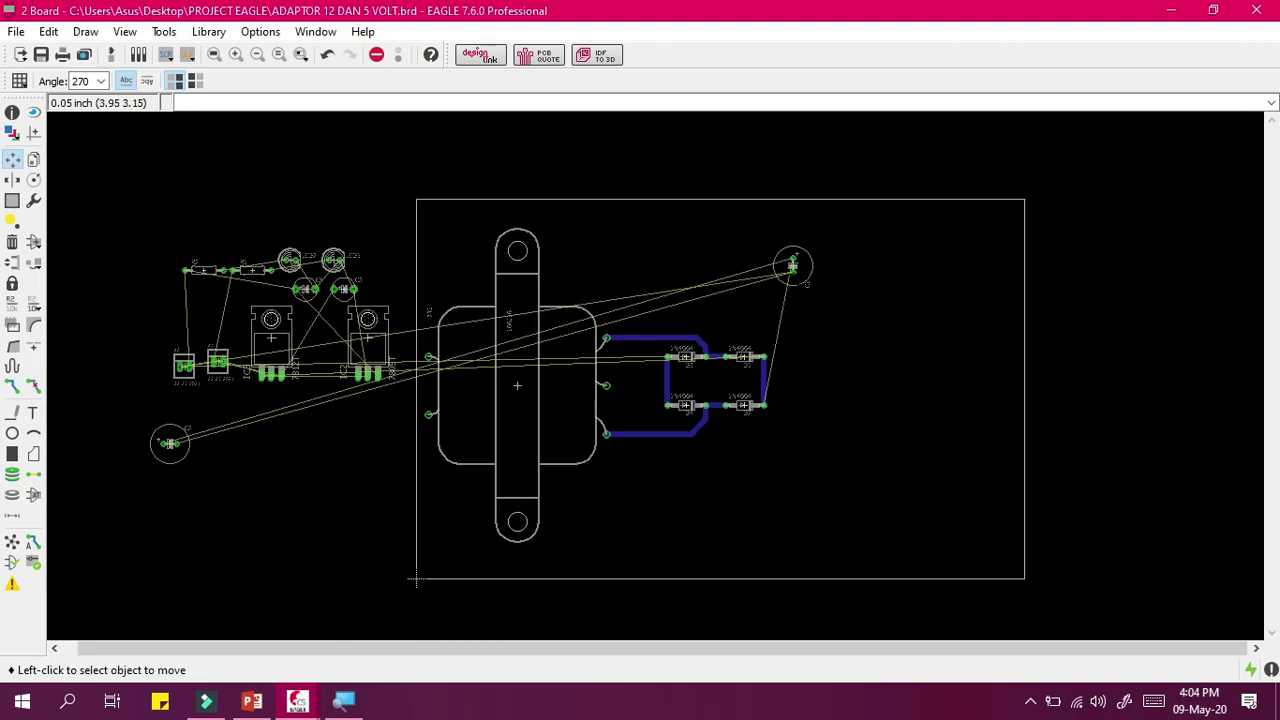
pyautogui.click(792, 265)
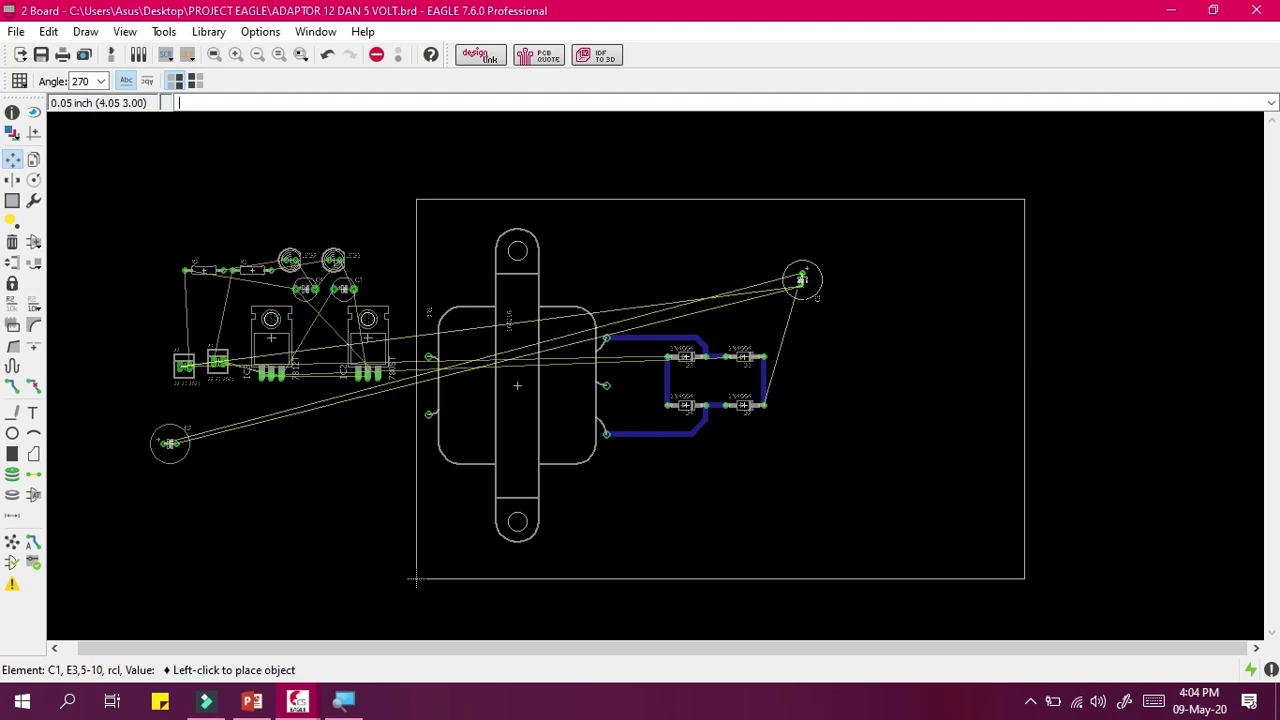
# Move capacitor C2 into the board outline, rotate it to 90 degrees and place it directly below C1, below and to the right of D2.
pyautogui.scroll(1, 416, 578)
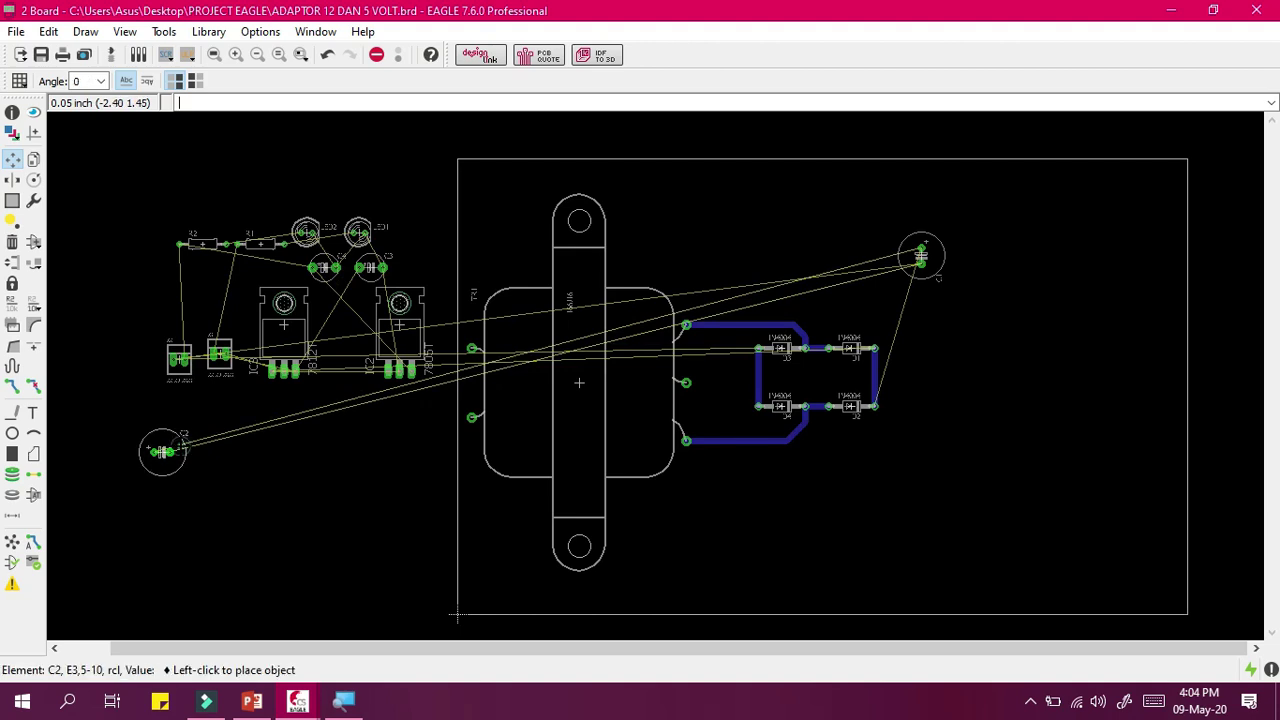
pyautogui.scroll(3, 980, 437)
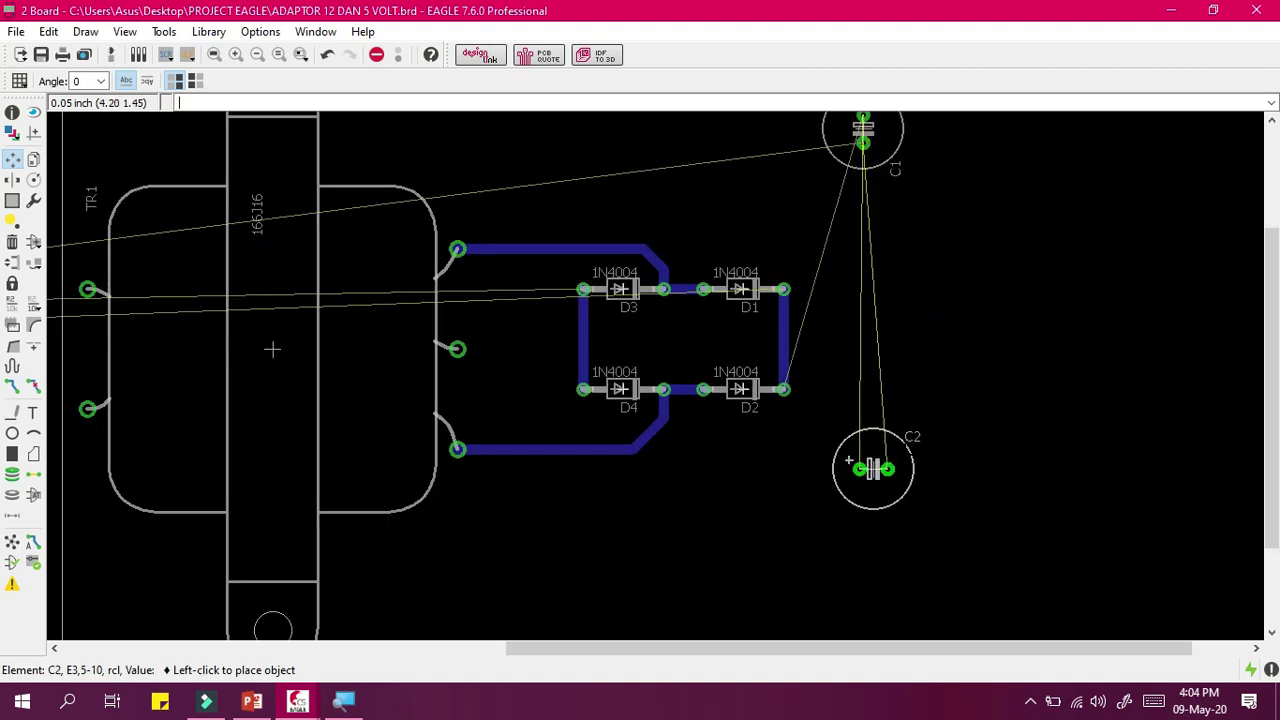
pyautogui.scroll(-3, 872, 468)
pyautogui.rightClick(909, 467)
pyautogui.scroll(2, 915, 455)
pyautogui.rightClick(872, 436)
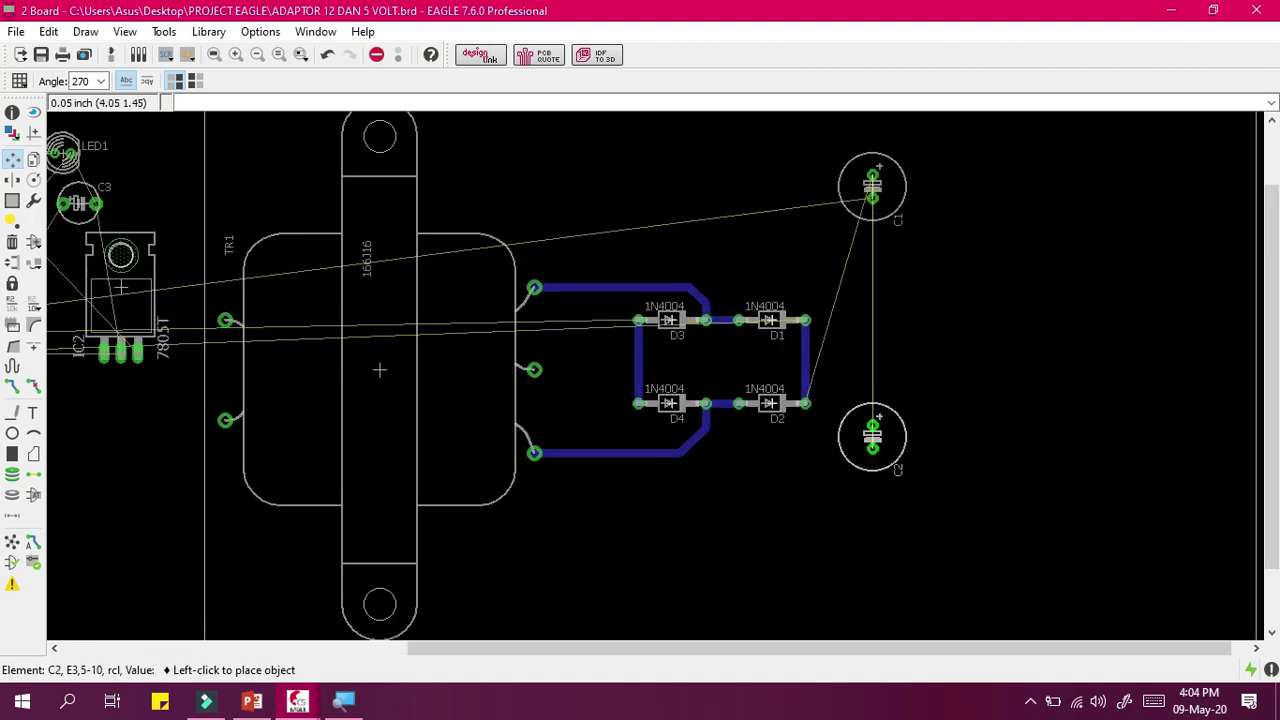
pyautogui.rightClick(872, 455)
pyautogui.rightClick(872, 475)
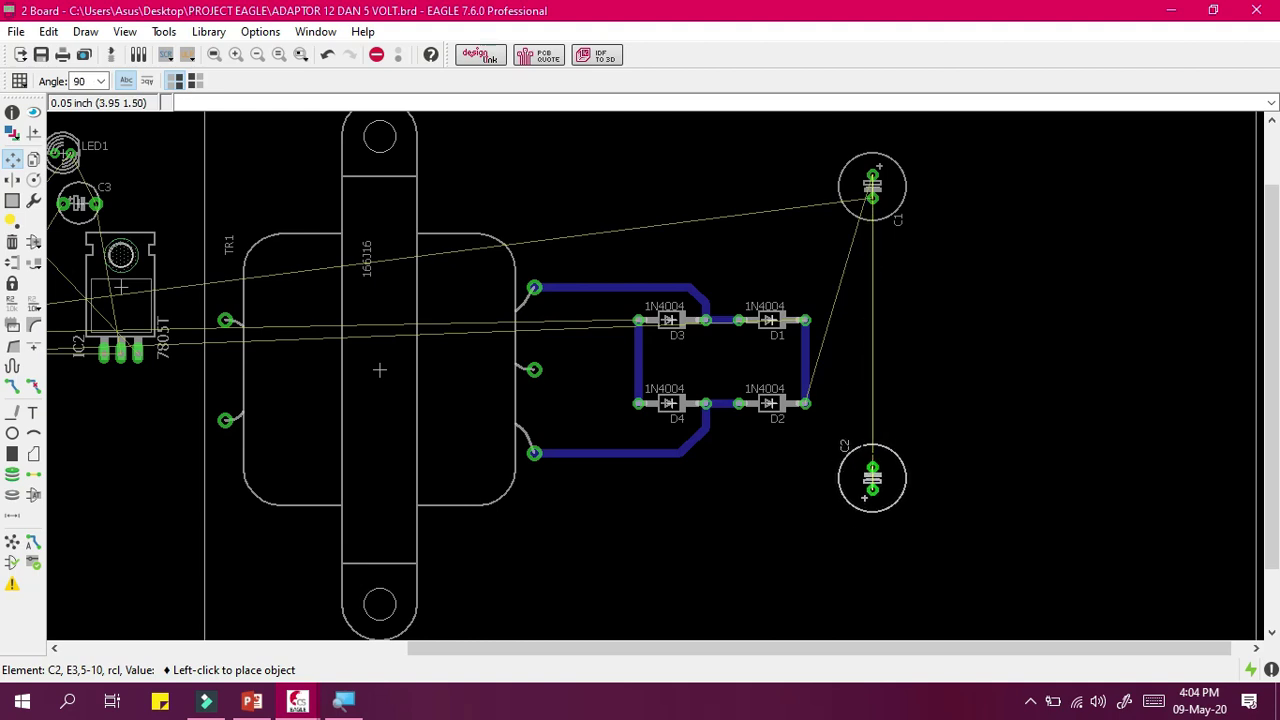
pyautogui.click(860, 478)
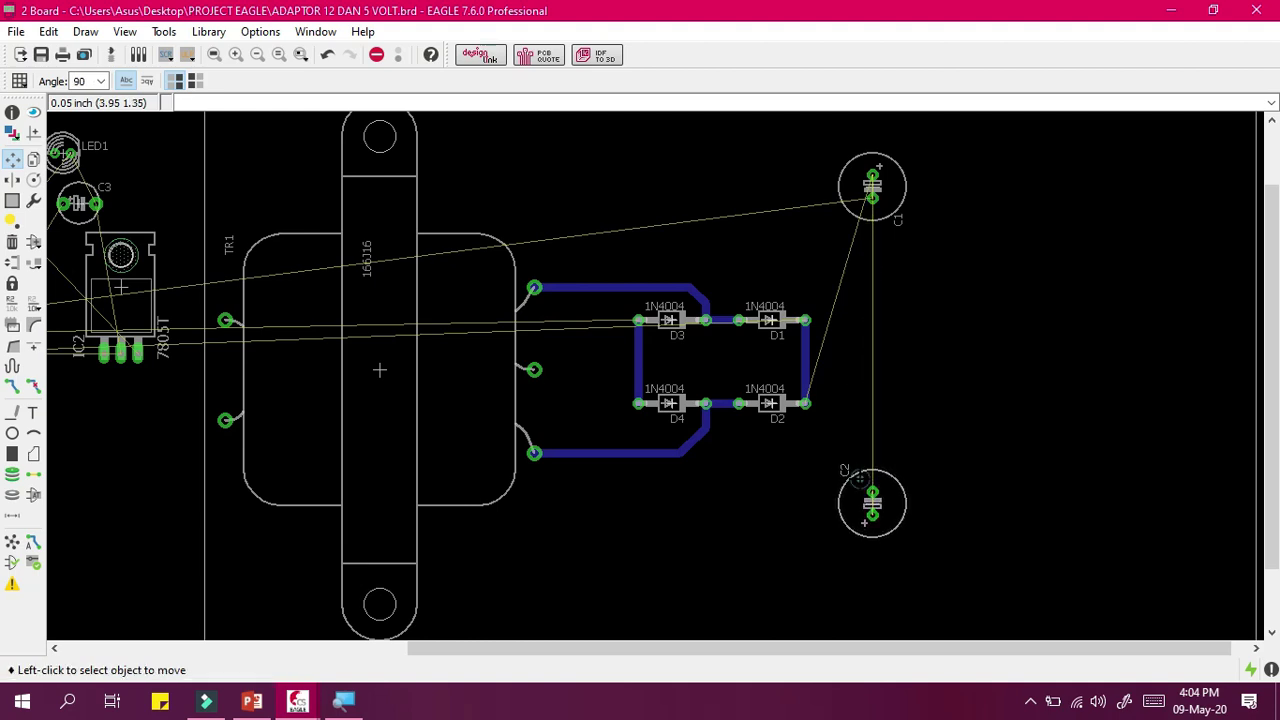
# Move C1 slightly down and C2 slightly up so the two vertically aligned capacitors sit closer to the diode bridge.
pyautogui.click(872, 187)
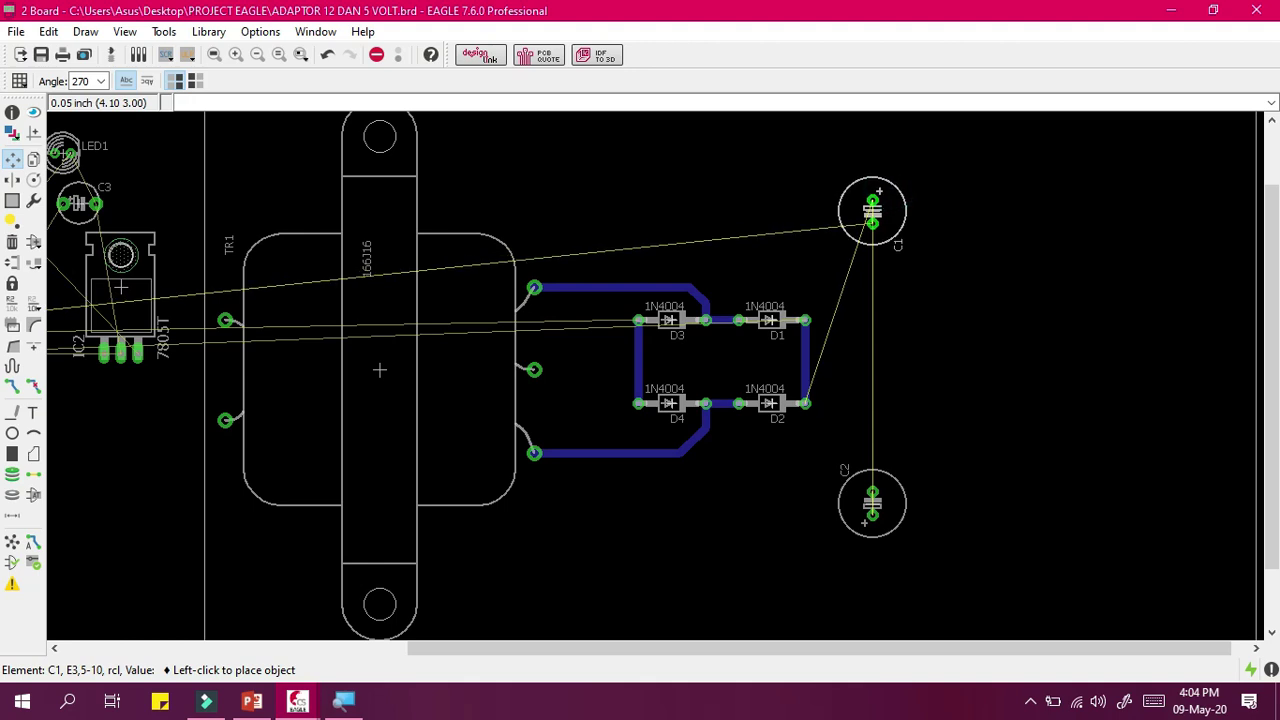
pyautogui.click(872, 228)
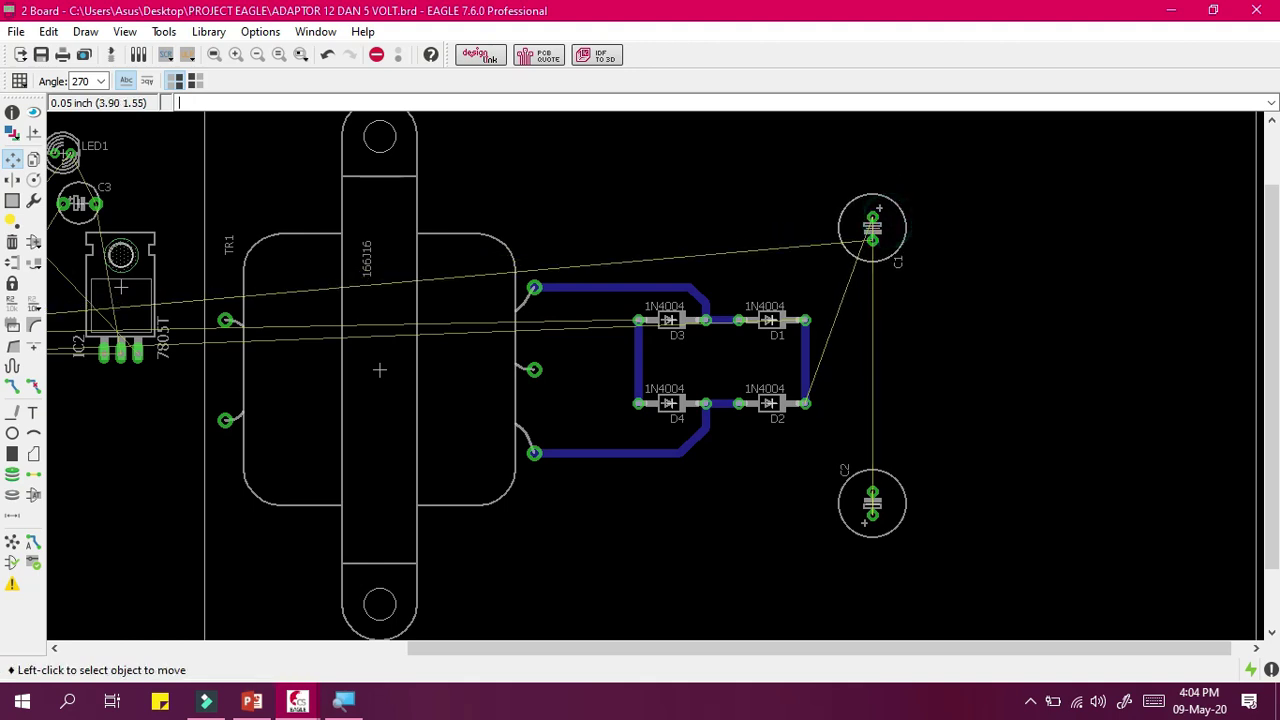
pyautogui.click(882, 492)
pyautogui.click(872, 487)
pyautogui.scroll(-3, 240, 450)
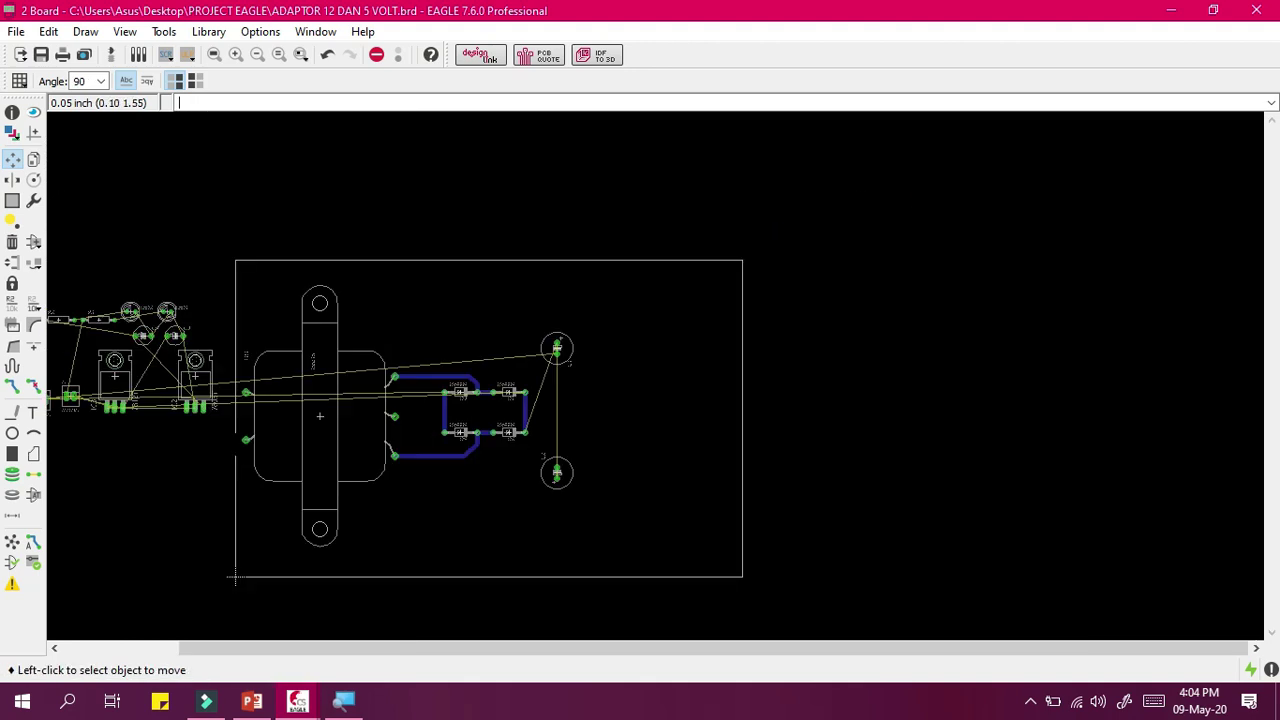
pyautogui.moveTo(505, 653); pyautogui.dragTo(363, 620)
pyautogui.scroll(5, 496, 393)
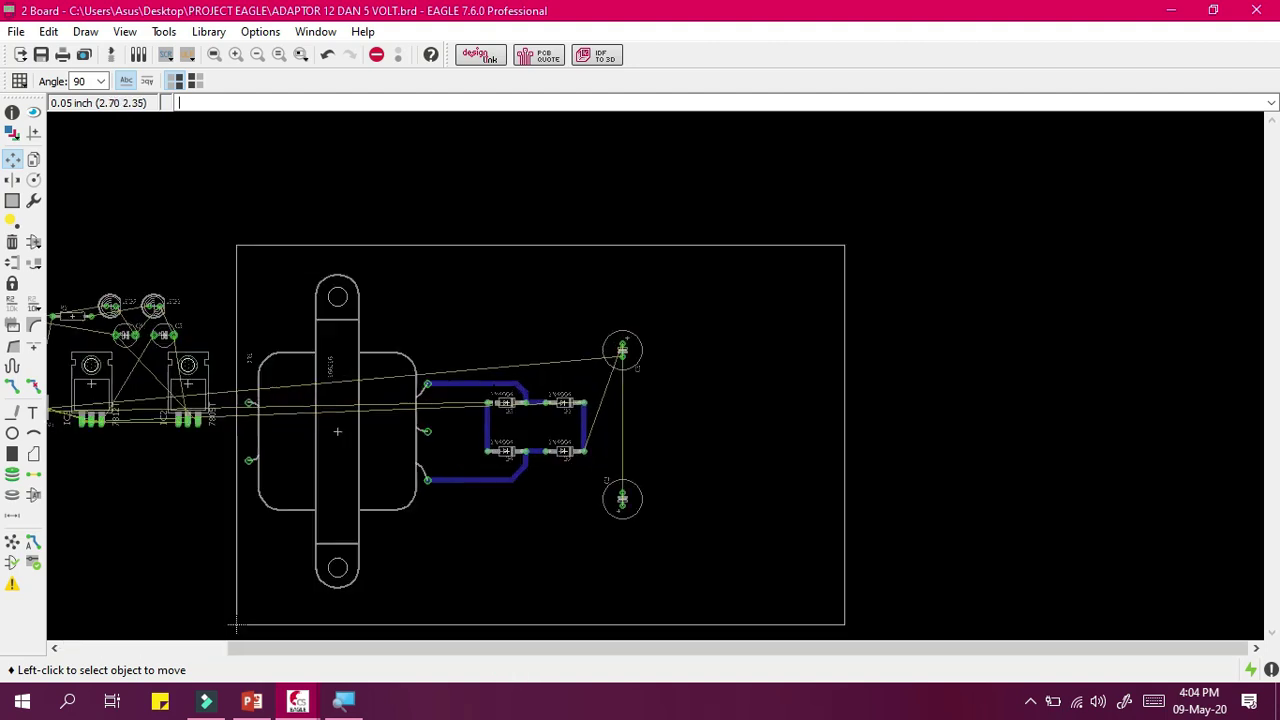
pyautogui.scroll(-7, 485, 390)
pyautogui.scroll(6, 495, 397)
pyautogui.scroll(-6, 495, 397)
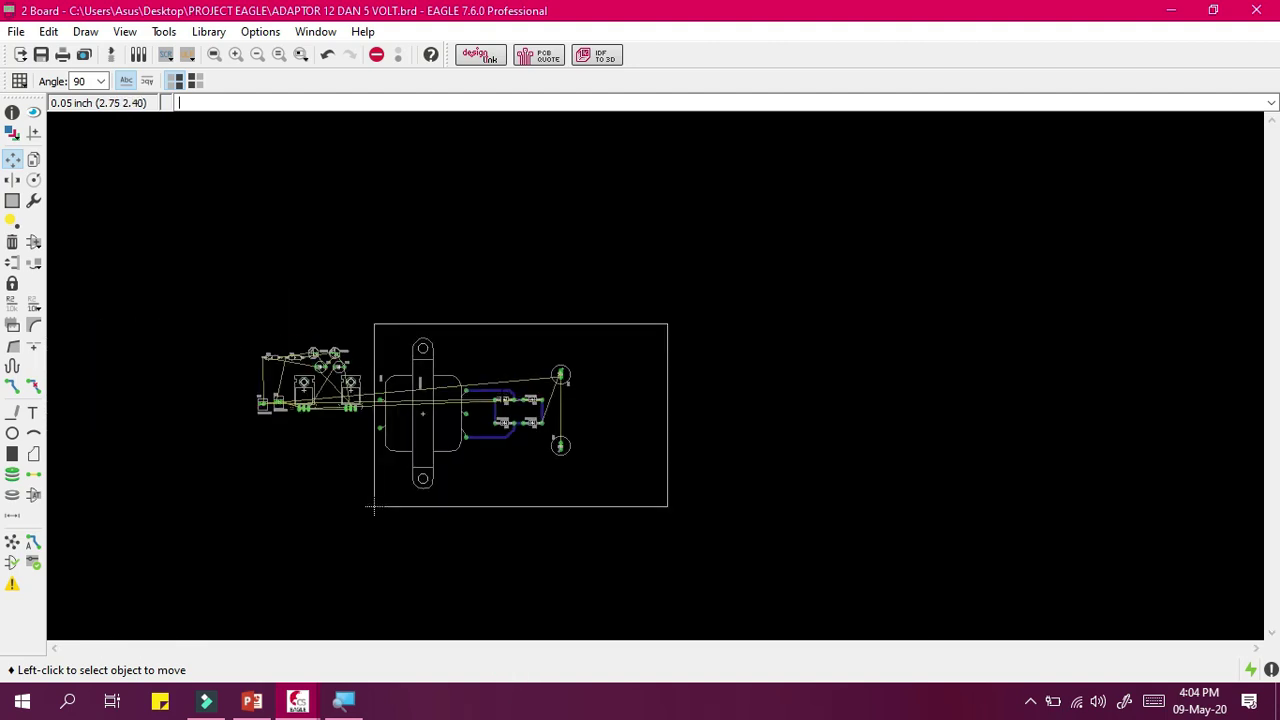
pyautogui.scroll(8, 495, 397)
pyautogui.scroll(5, 505, 398)
pyautogui.scroll(-7, 505, 410)
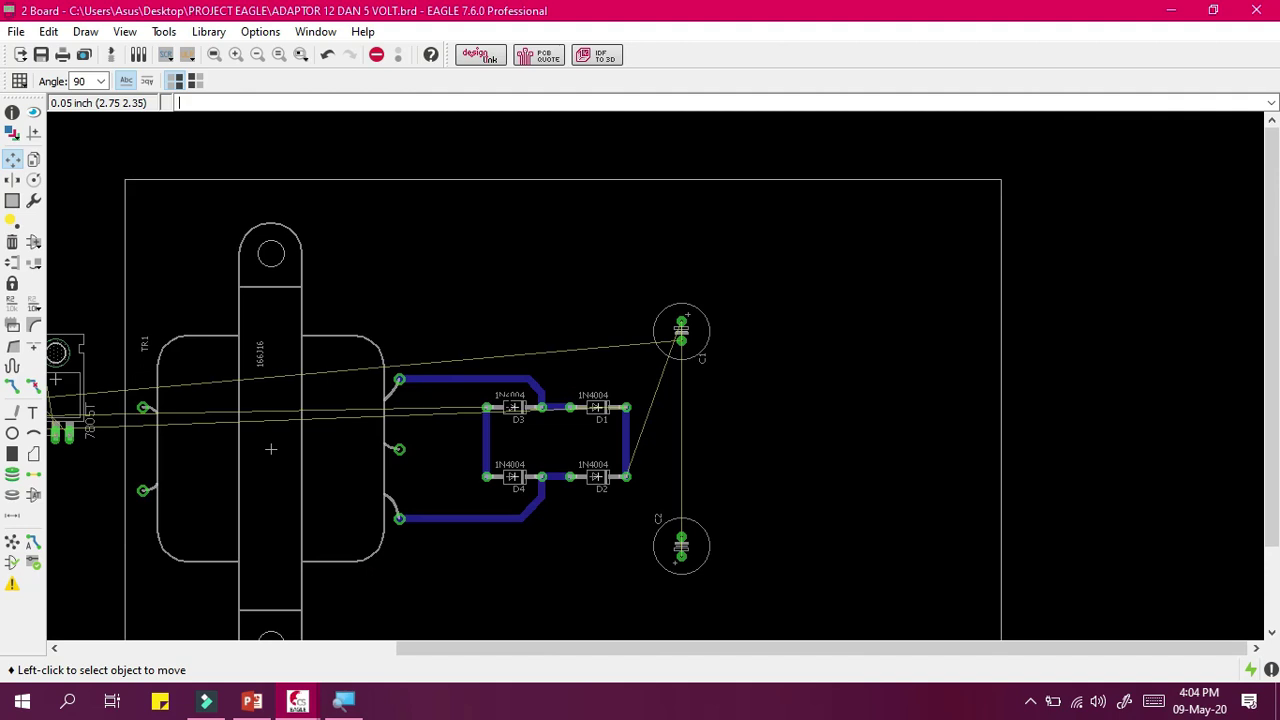
# Reposition capacitor C2 vertically below C1 on the board, aligned with it and with its positive pin facing down.
pyautogui.scroll(-7, 512, 402)
pyautogui.scroll(10, 512, 402)
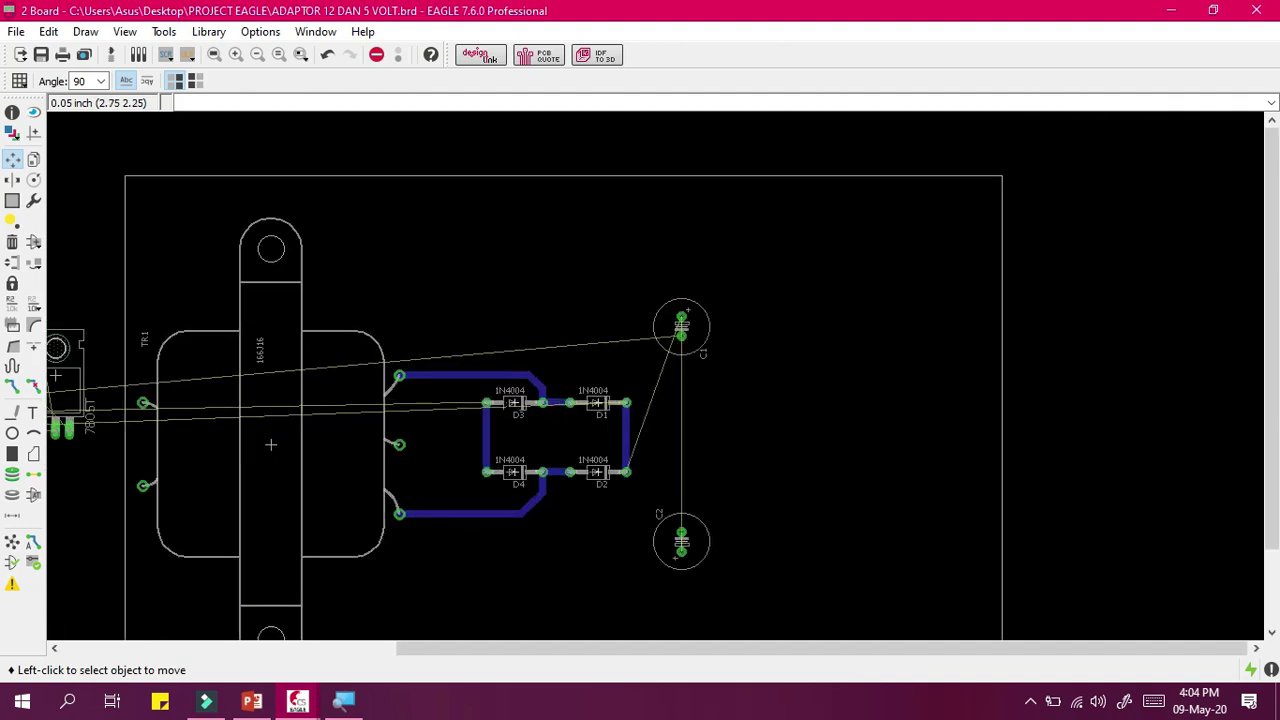
pyautogui.scroll(-3, 512, 402)
pyautogui.moveTo(605, 652); pyautogui.dragTo(350, 650)
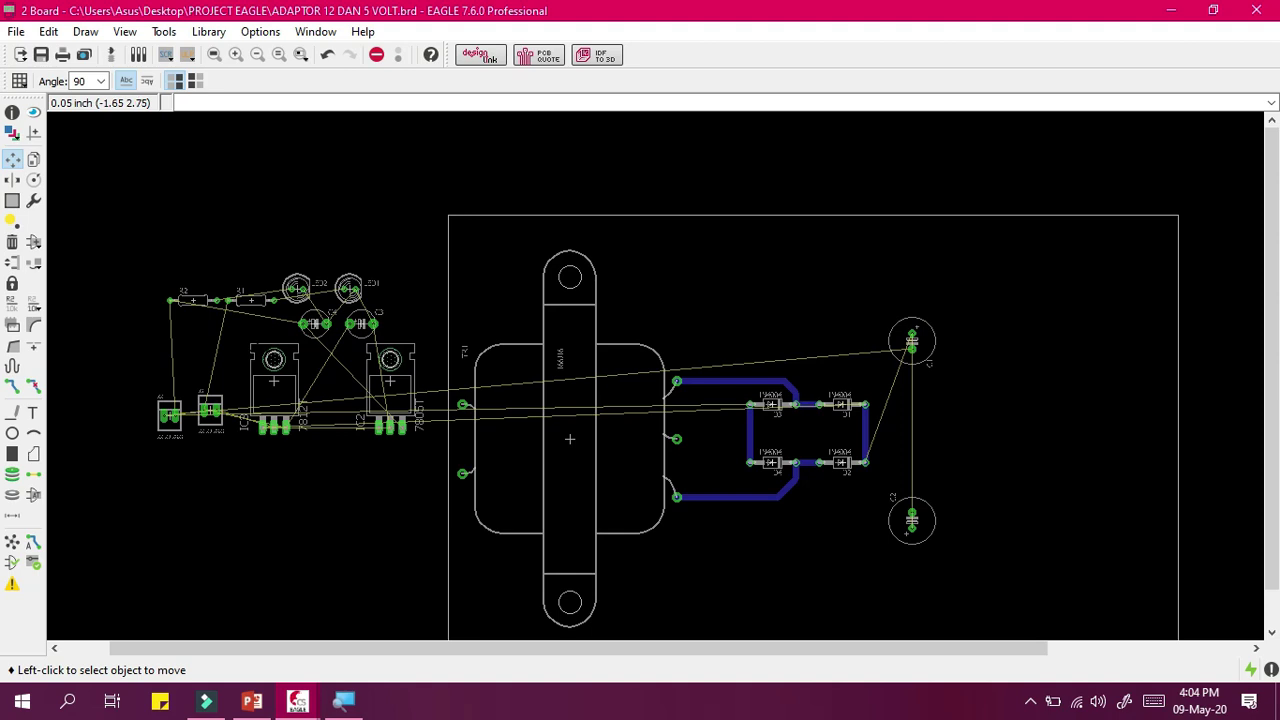
pyautogui.scroll(5, 993, 549)
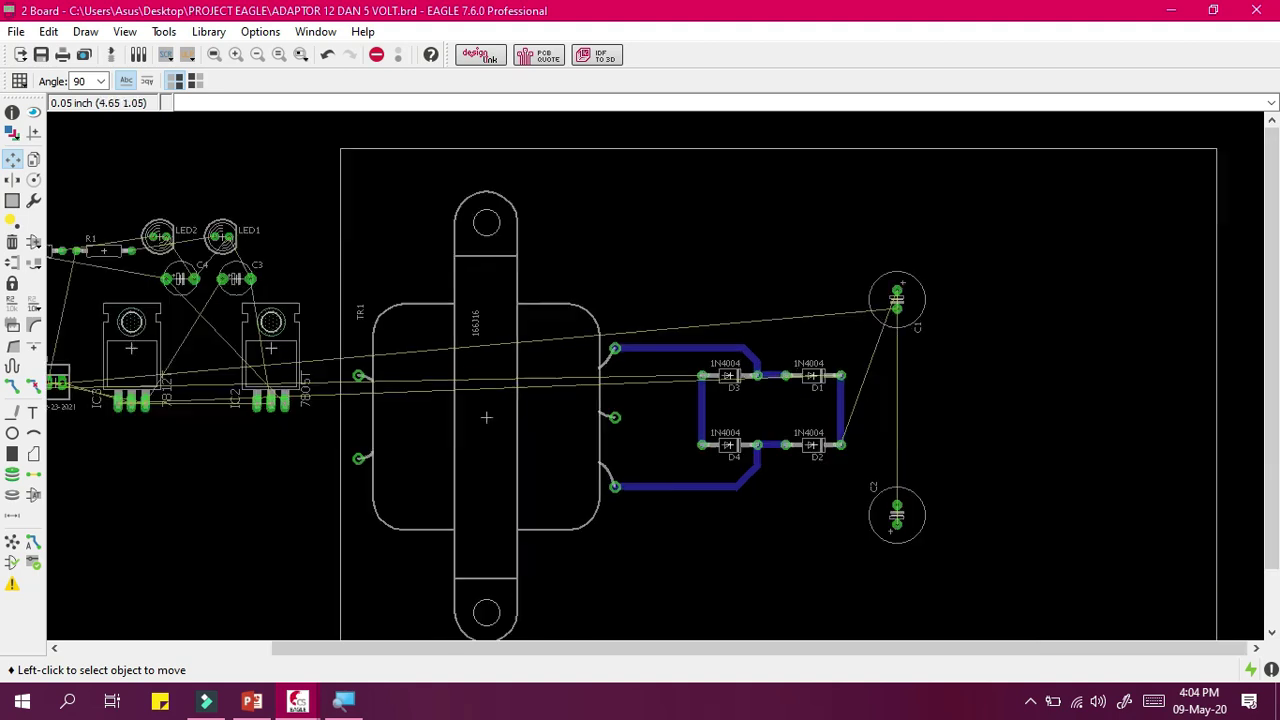
pyautogui.click(823, 477)
pyautogui.rightClick(845, 577)
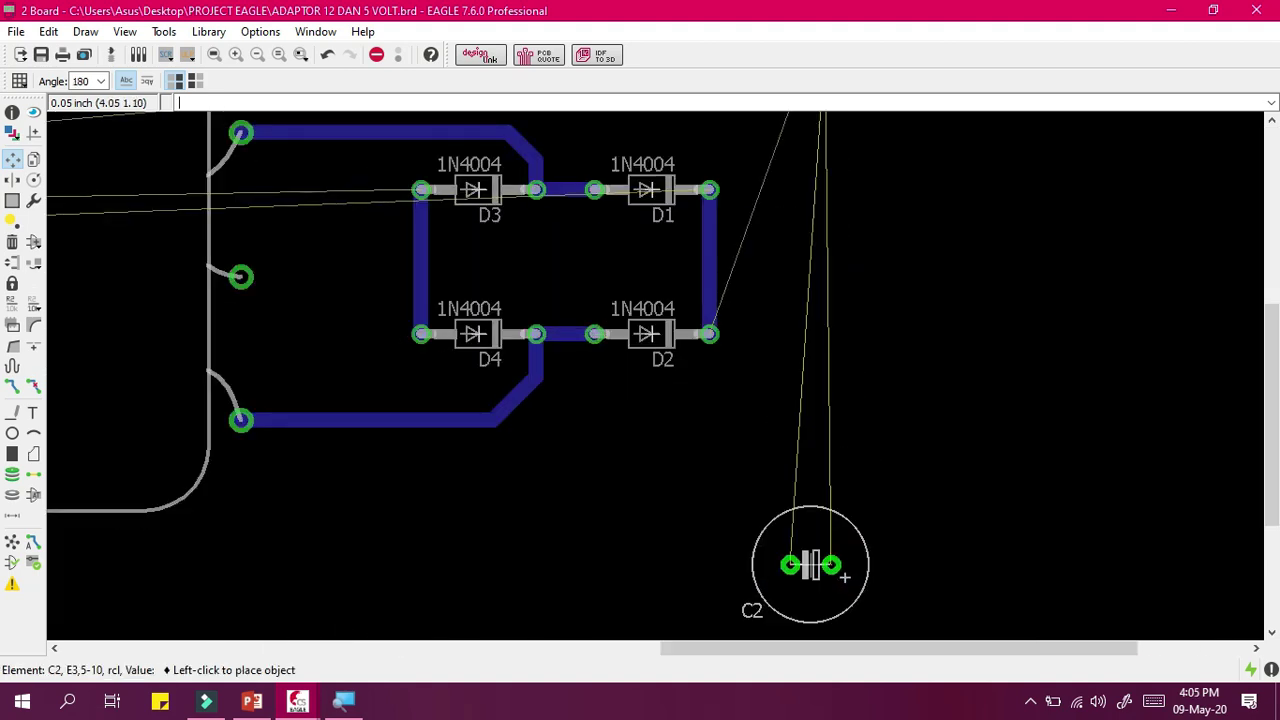
pyautogui.rightClick(810, 565)
pyautogui.rightClick(810, 530)
pyautogui.rightClick(810, 507)
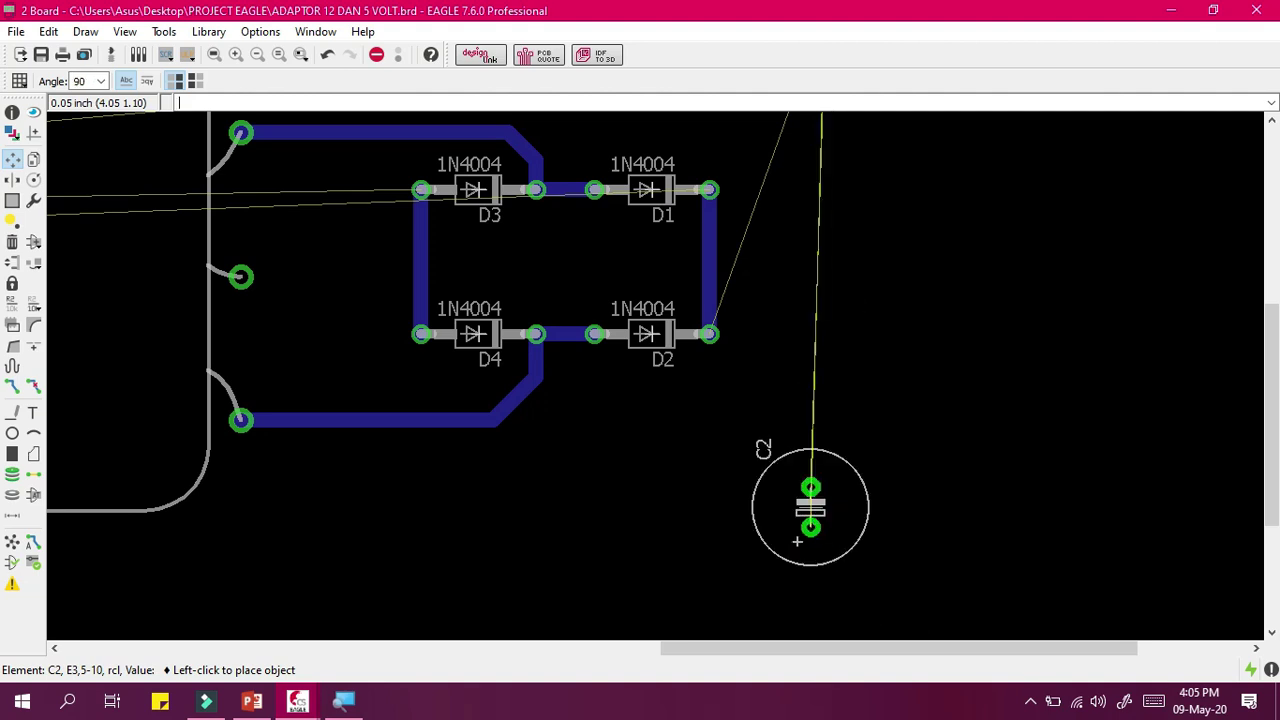
pyautogui.scroll(-2, 825, 475)
pyautogui.click(845, 490)
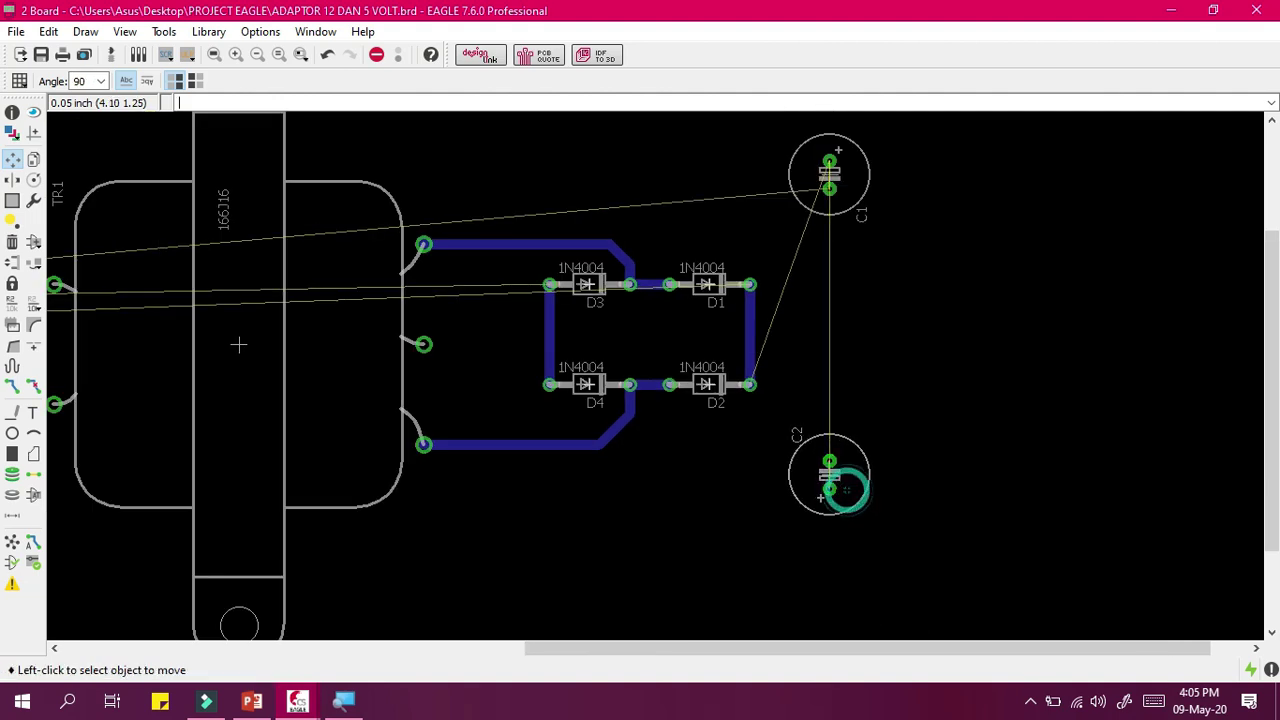
# Try regulator IC3 (7812T) at a lower spot beside IC2, outside the board outline.
pyautogui.keyDown('shift'); pyautogui.hscroll(-7, 250, 600); pyautogui.keyUp('shift')
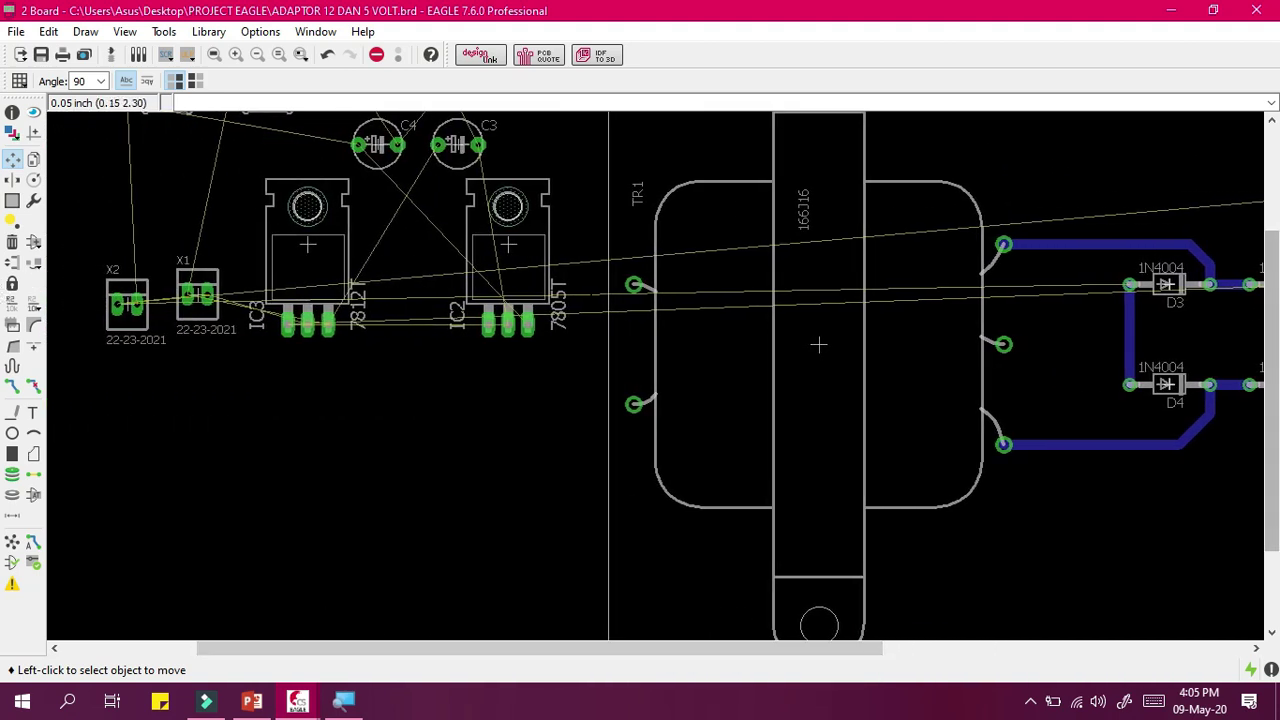
pyautogui.click(305, 240)
pyautogui.click(296, 237)
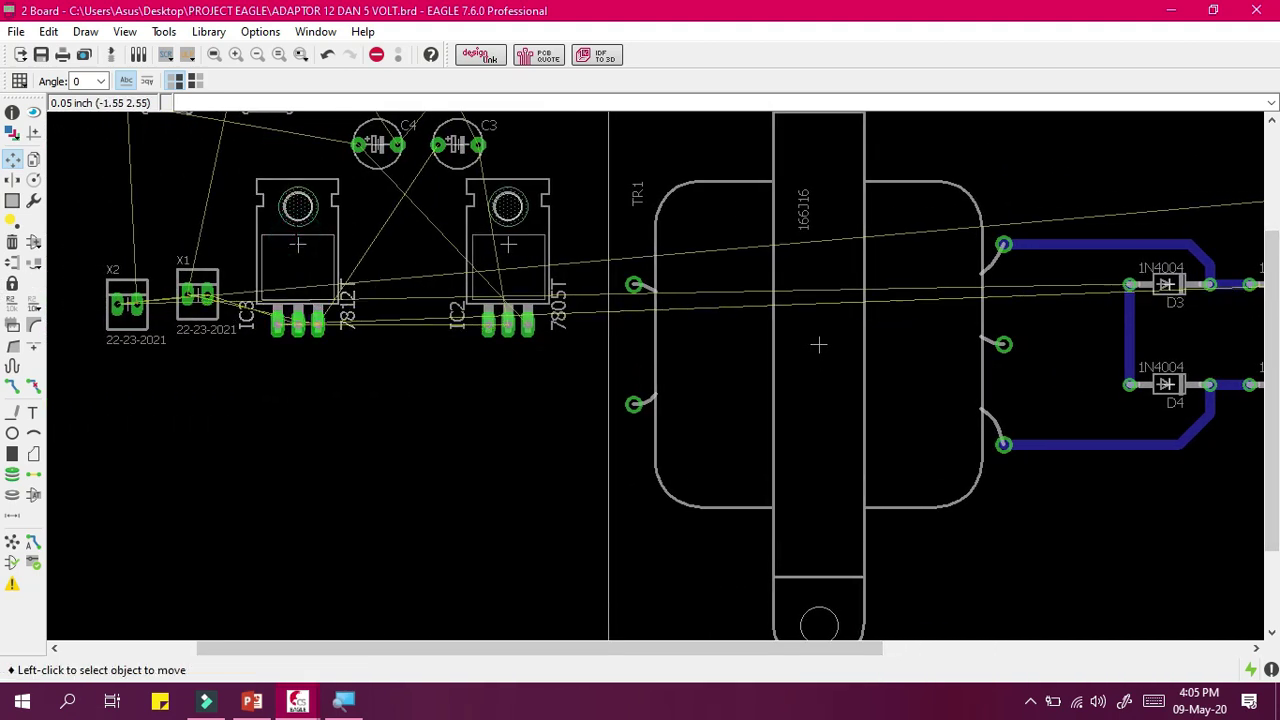
pyautogui.click(297, 245)
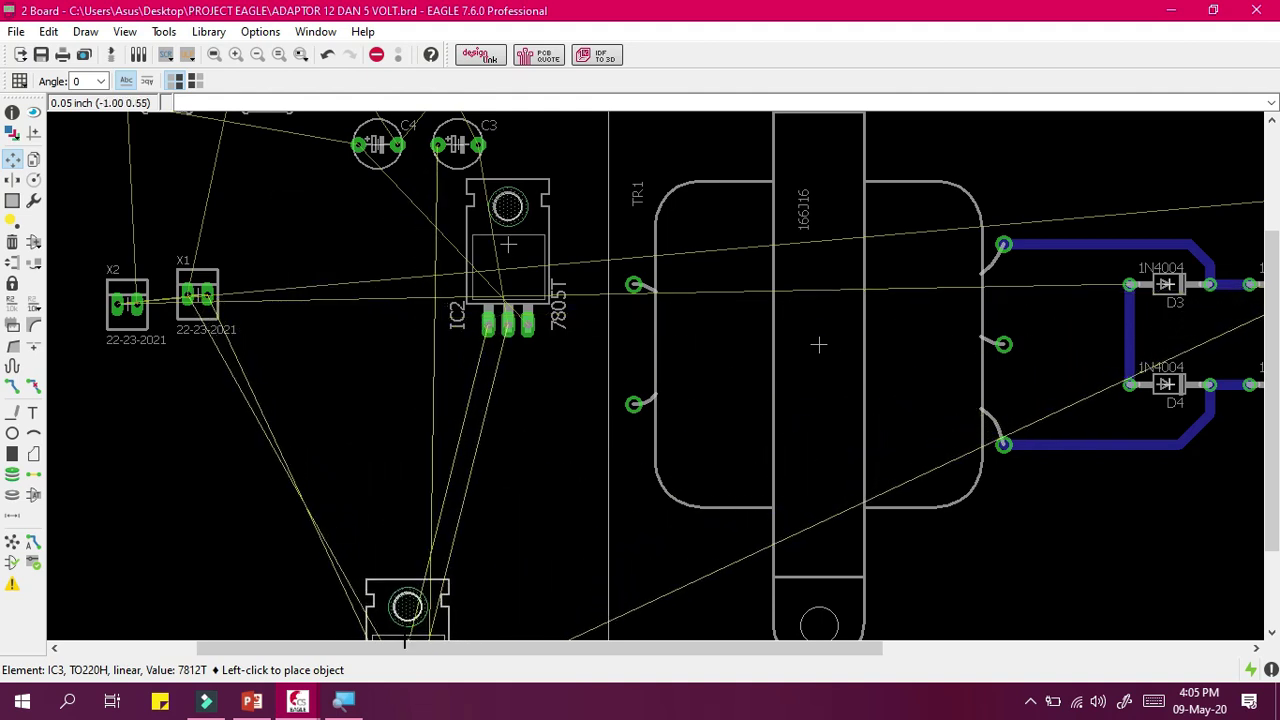
pyautogui.click(305, 285)
pyautogui.scroll(3, 300, 255)
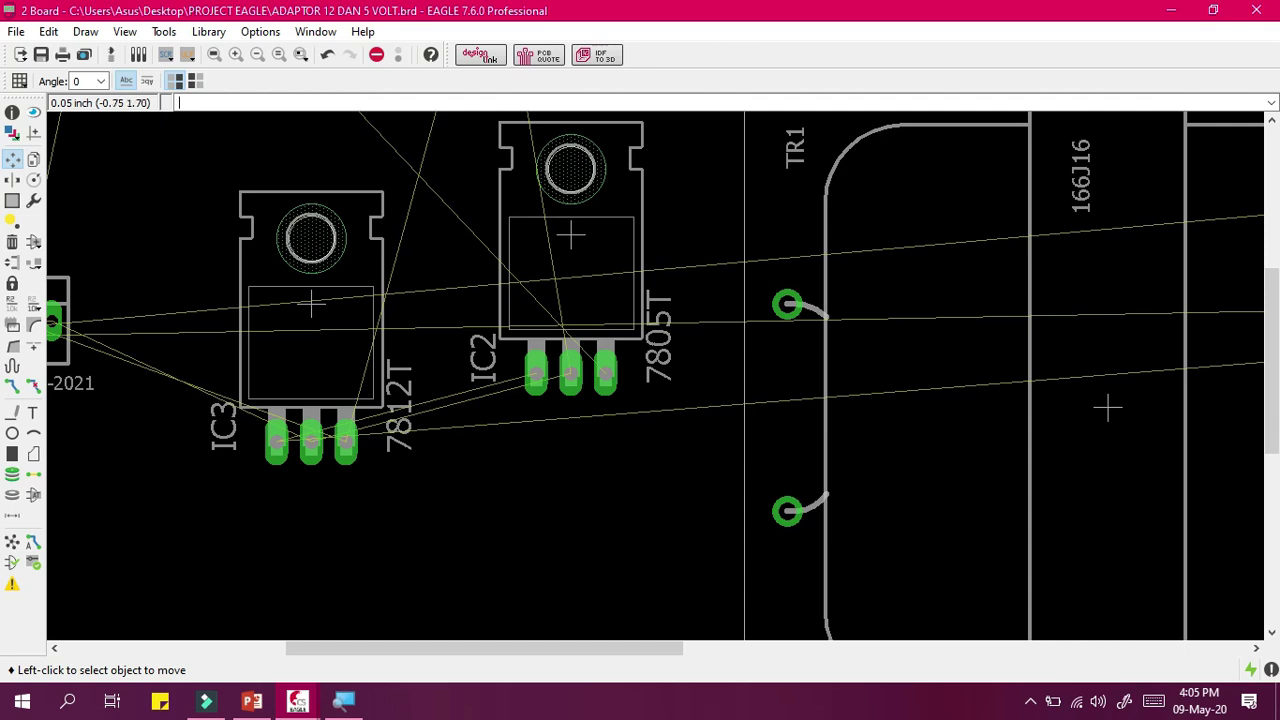
pyautogui.scroll(-2, 500, 566)
pyautogui.scroll(2, 406, 445)
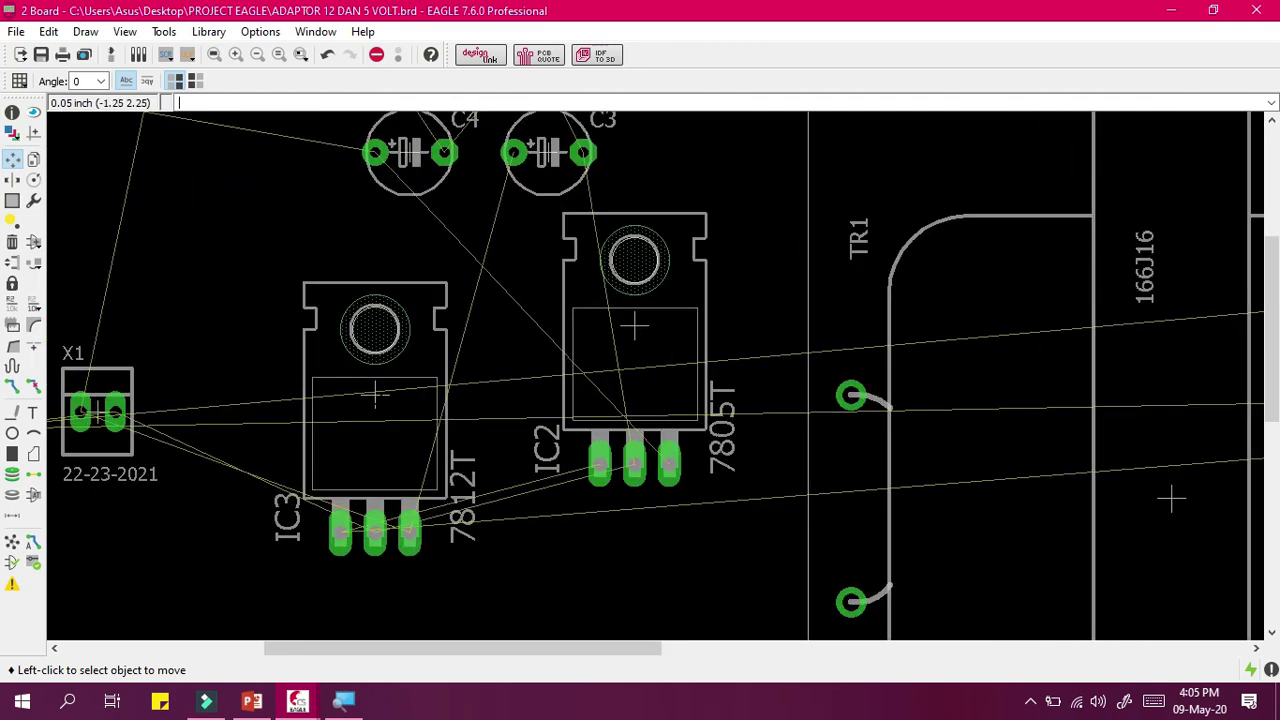
# Move regulator IC3 (7812T) onto the board, above and to the right of capacitor C1.
pyautogui.click(376, 395)
pyautogui.moveTo(590, 652); pyautogui.dragTo(1085, 656)
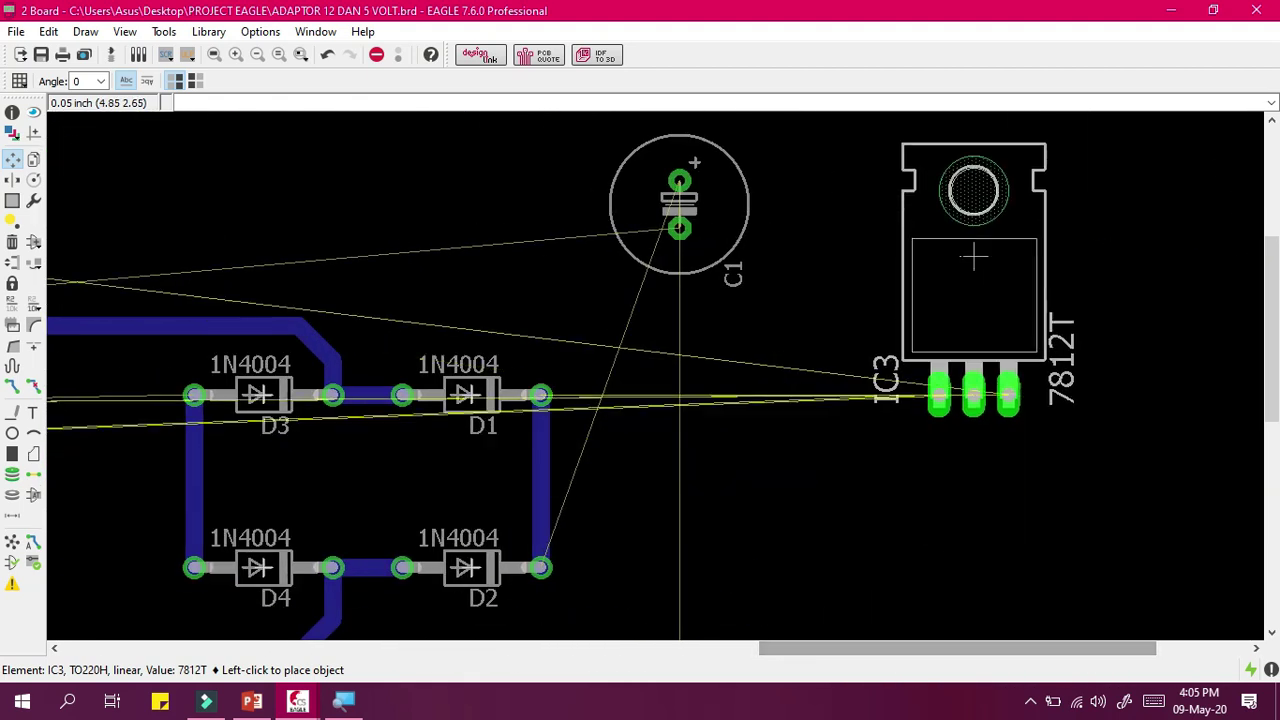
pyautogui.scroll(-3, 973, 258)
pyautogui.scroll(3, 943, 206)
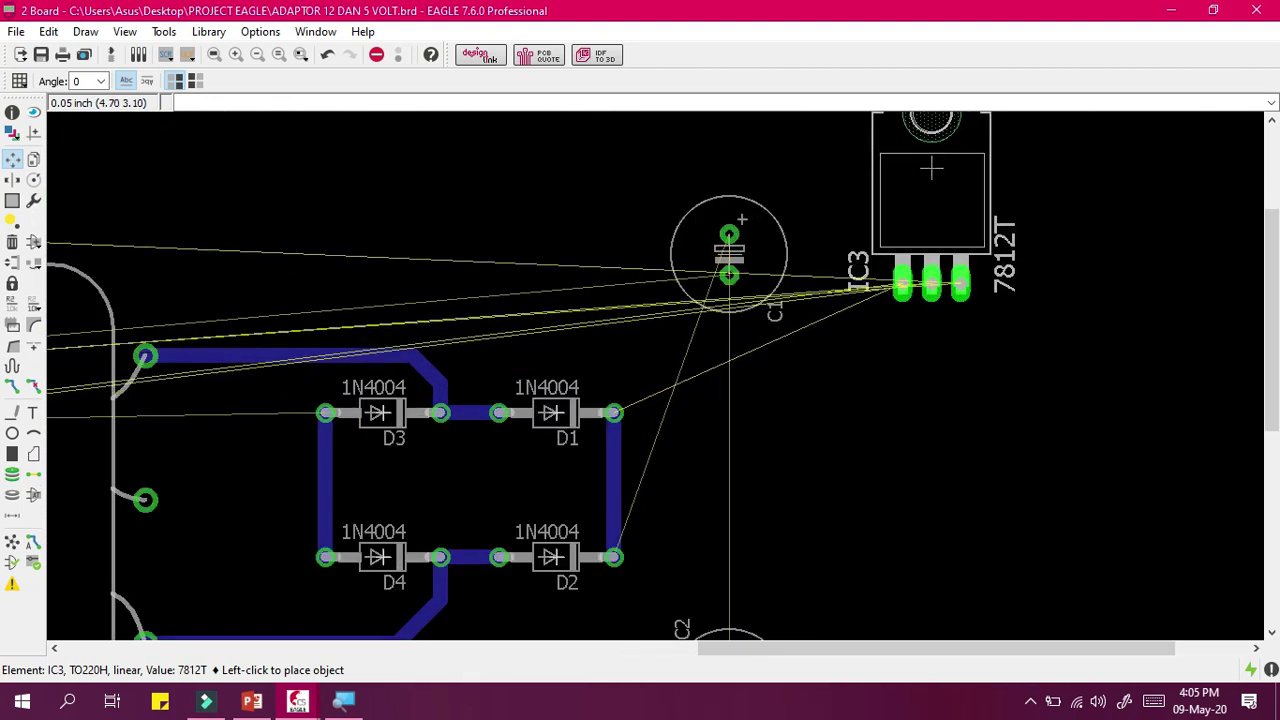
pyautogui.click(890, 166)
pyautogui.scroll(-3, 892, 182)
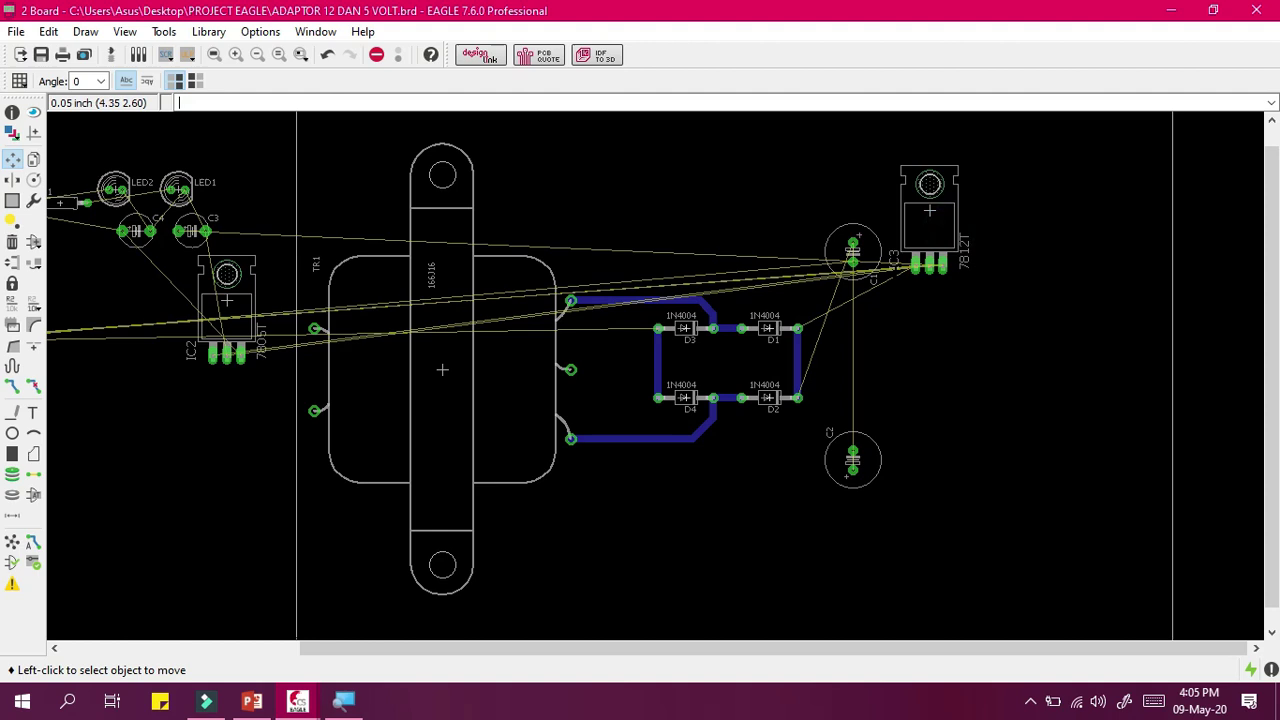
# Reposition IC3 slightly farther right and lower beside C1, leaving more clearance from the capacitor.
pyautogui.click(930, 210)
pyautogui.click(960, 440)
pyautogui.click(957, 437)
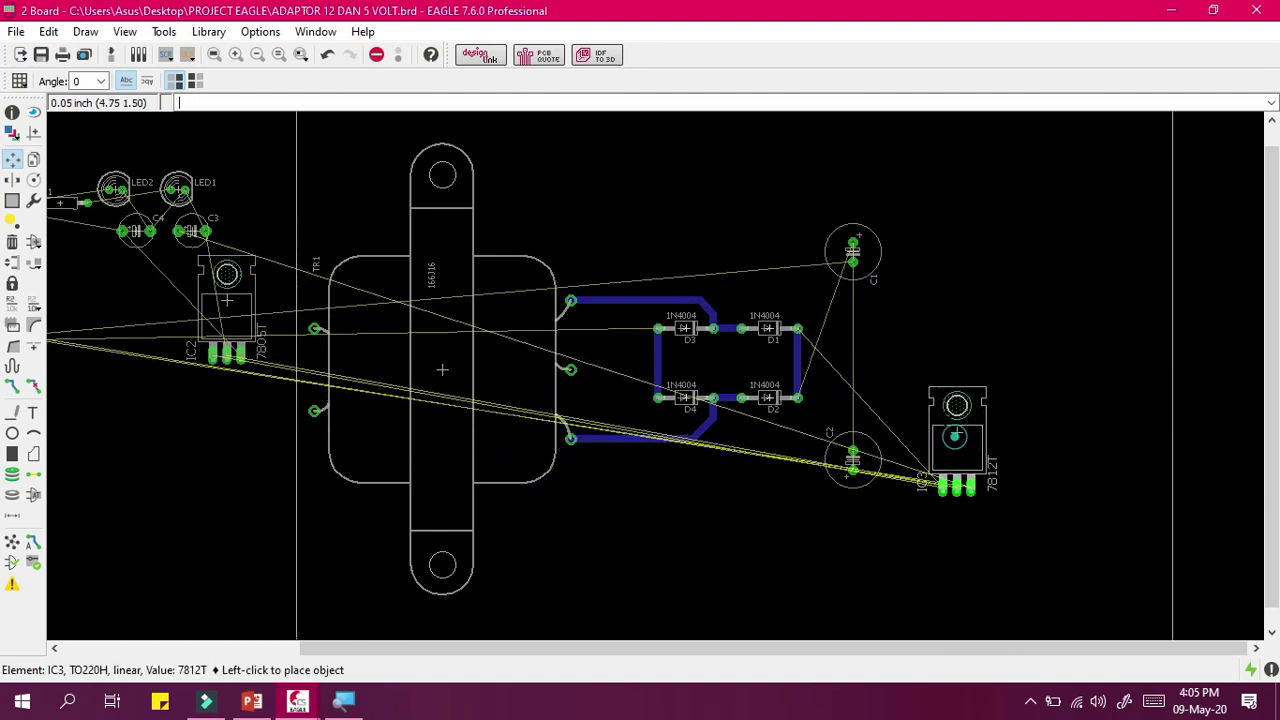
pyautogui.click(935, 410)
pyautogui.click(935, 410)
pyautogui.scroll(3, 940, 245)
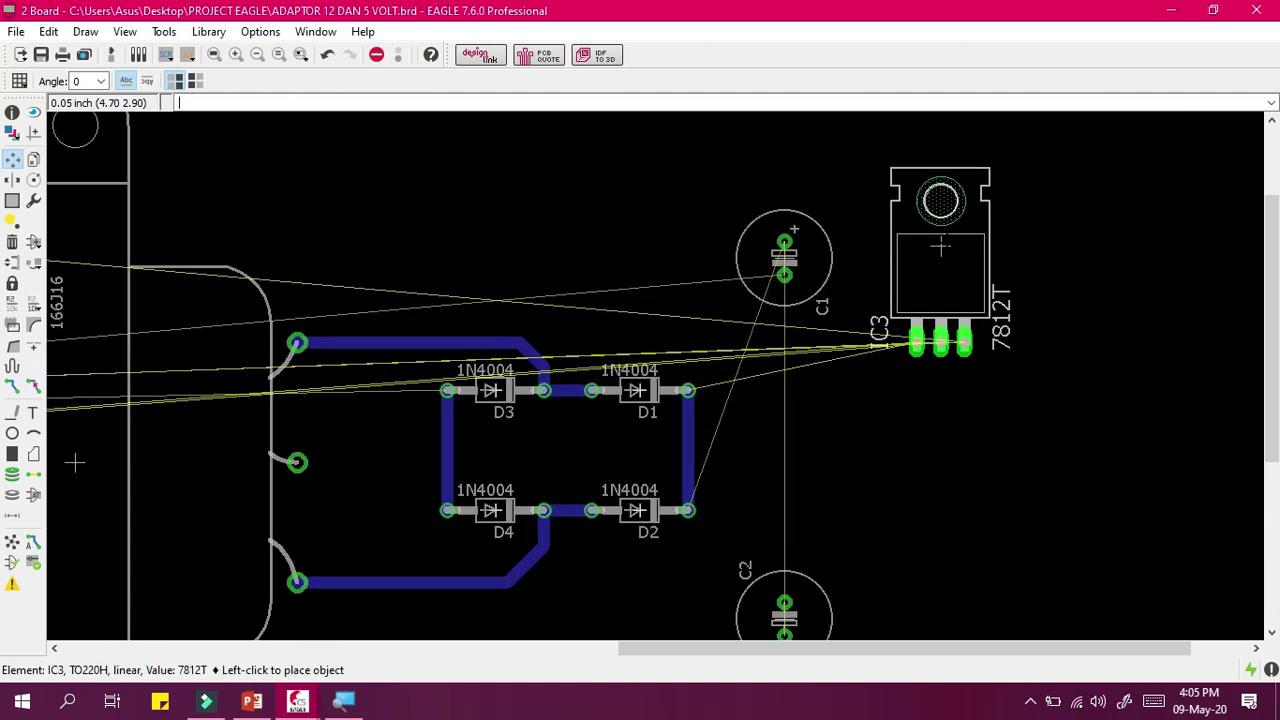
pyautogui.click(940, 210)
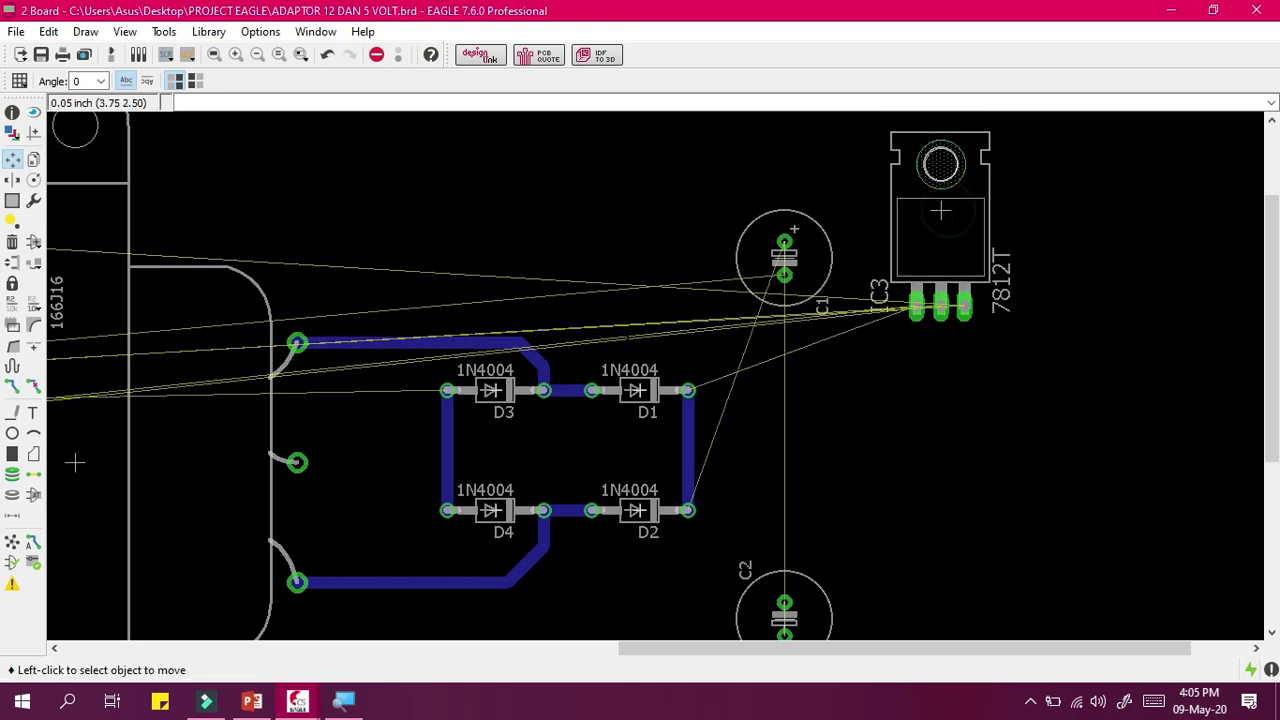
# Move regulator IC2 (7805T) onto the board directly below IC3, to the right of capacitor C2.
pyautogui.moveTo(869, 648); pyautogui.dragTo(648, 648)
pyautogui.click(173, 343)
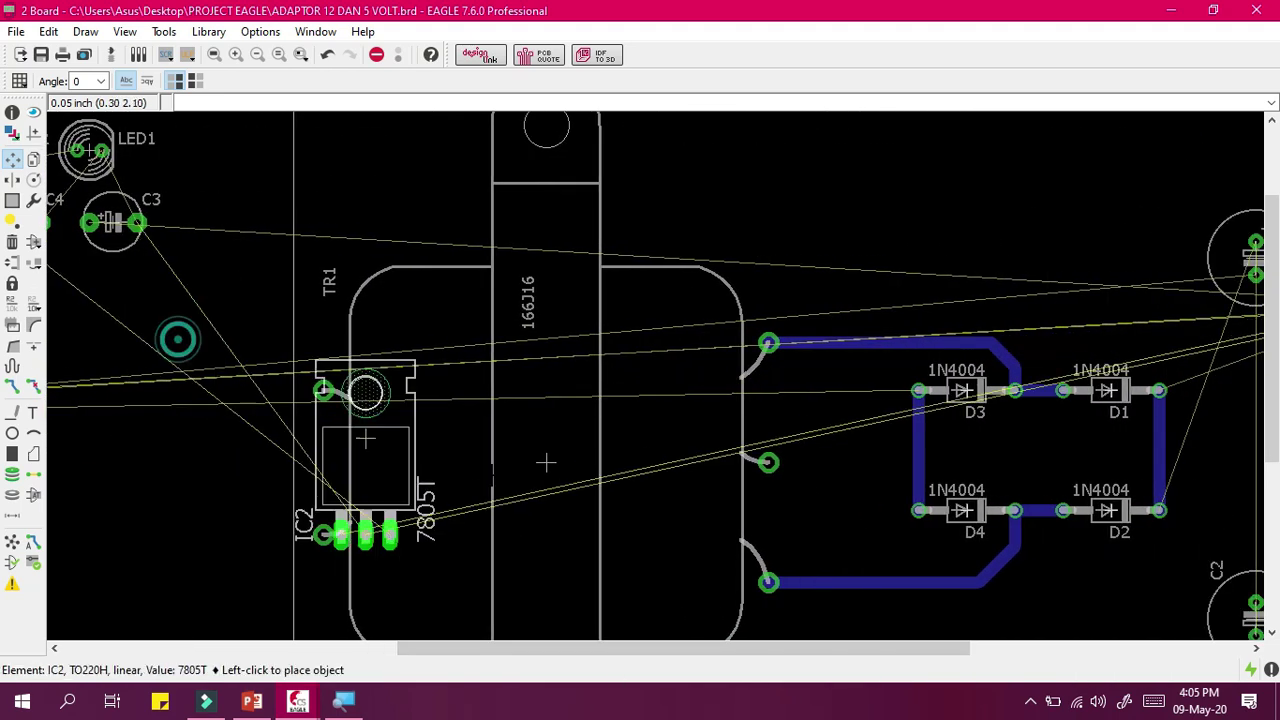
pyautogui.moveTo(922, 648); pyautogui.dragTo(1160, 648)
pyautogui.scroll(-3, 935, 540)
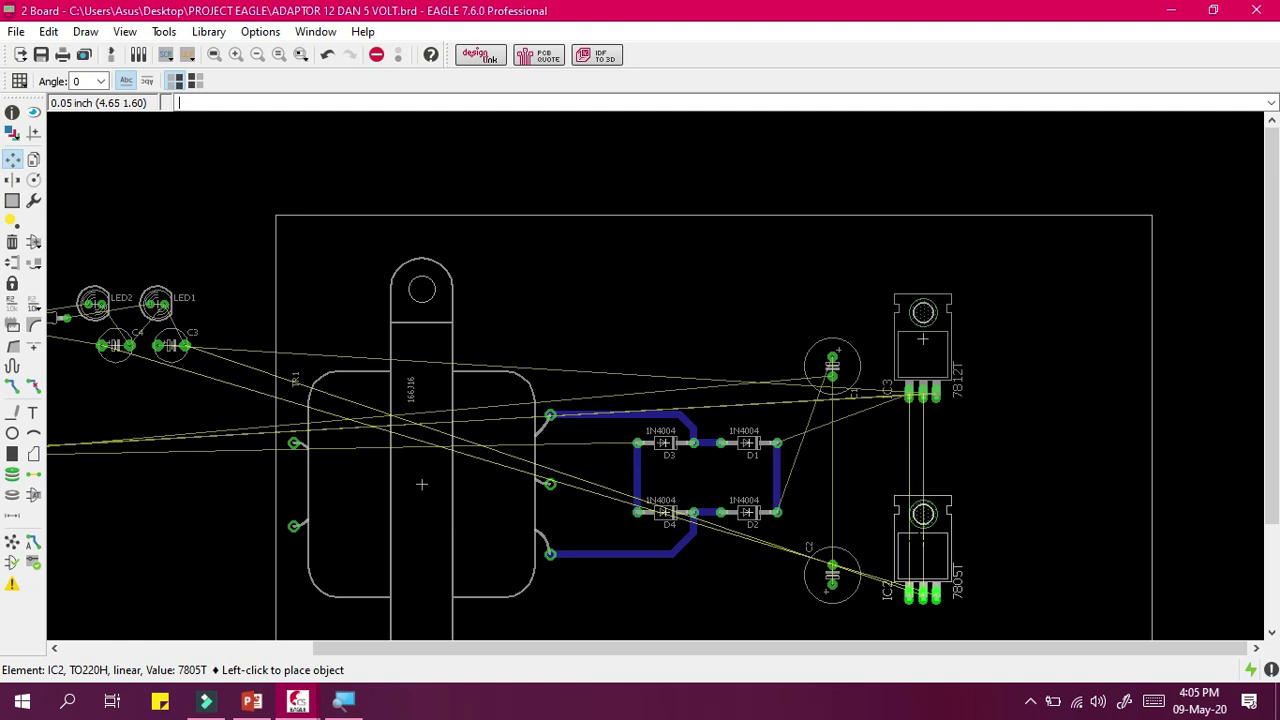
pyautogui.click(922, 541)
# Move capacitor C3 onto the board to the right of IC3, rotated to 270 degrees.
pyautogui.moveTo(951, 650); pyautogui.dragTo(737, 657)
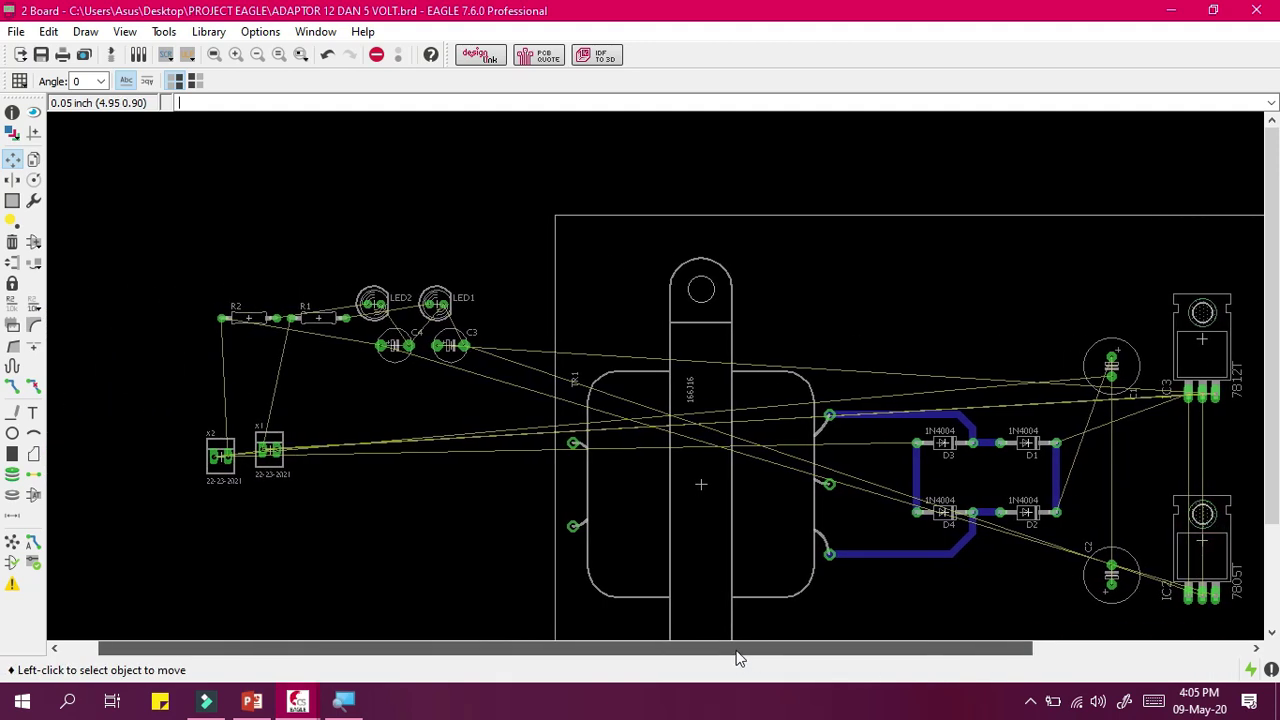
pyautogui.moveTo(738, 657); pyautogui.dragTo(744, 658)
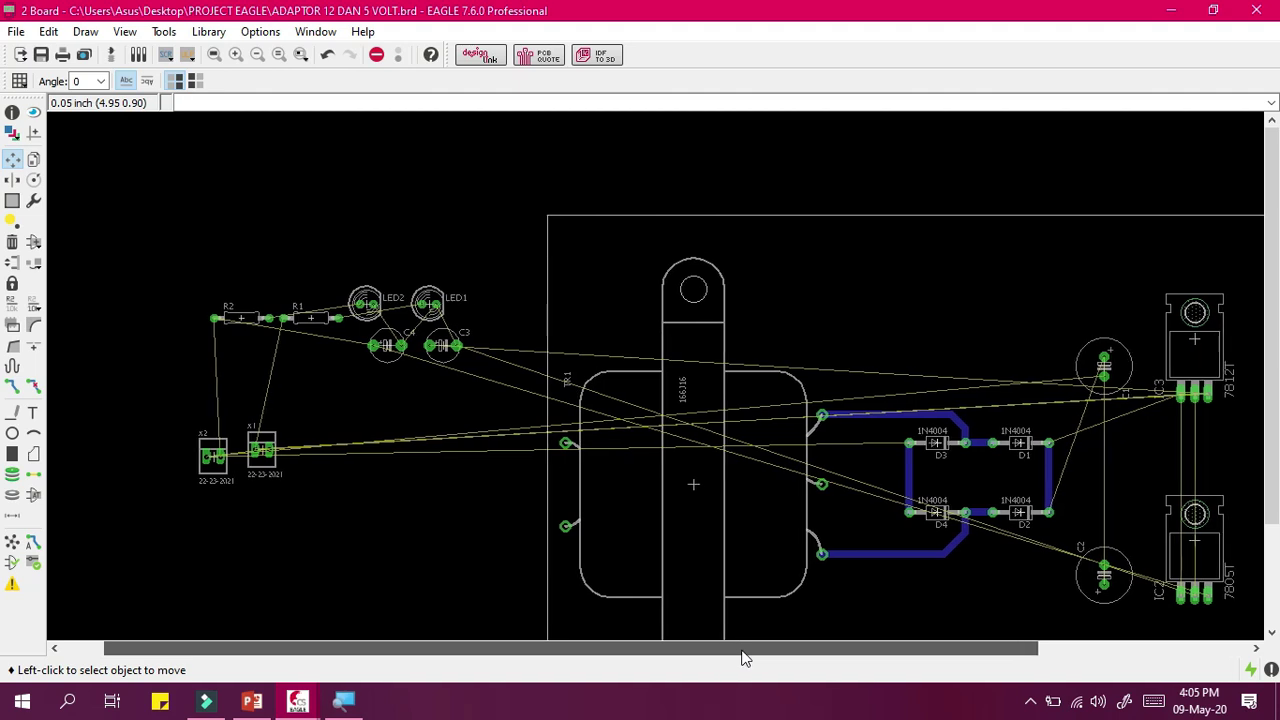
pyautogui.scroll(2, 460, 345)
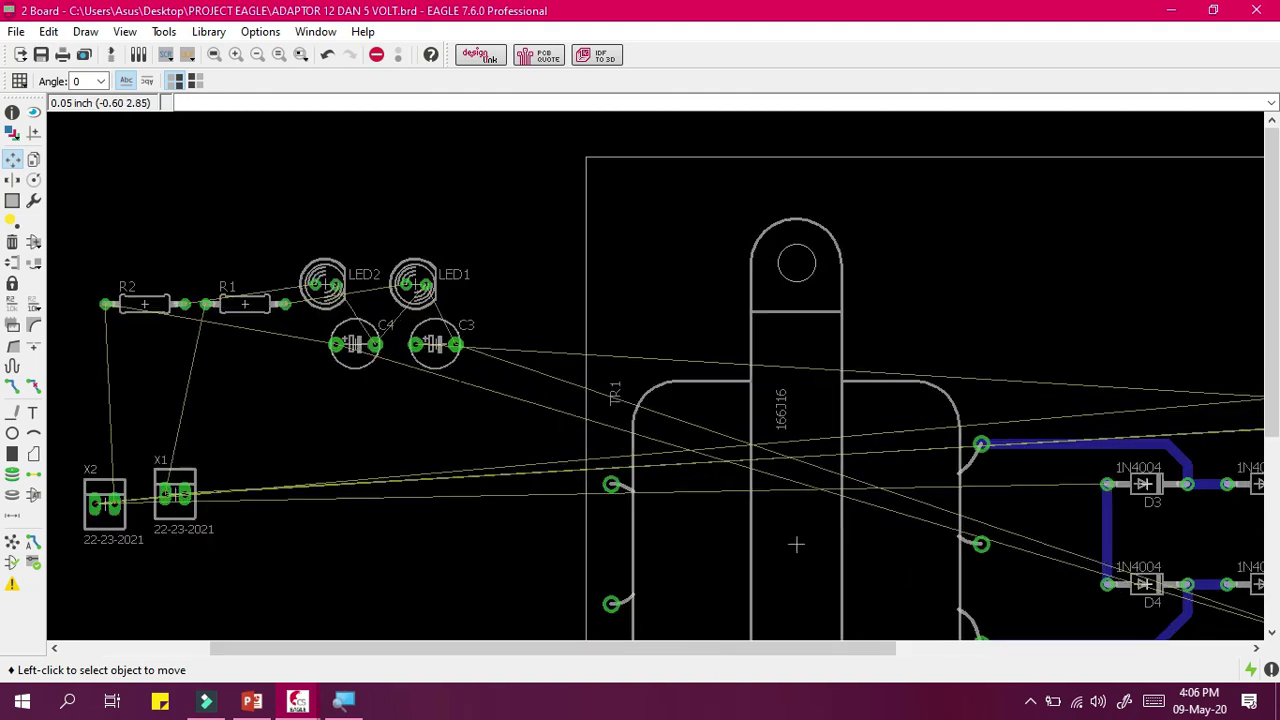
pyautogui.click(434, 345)
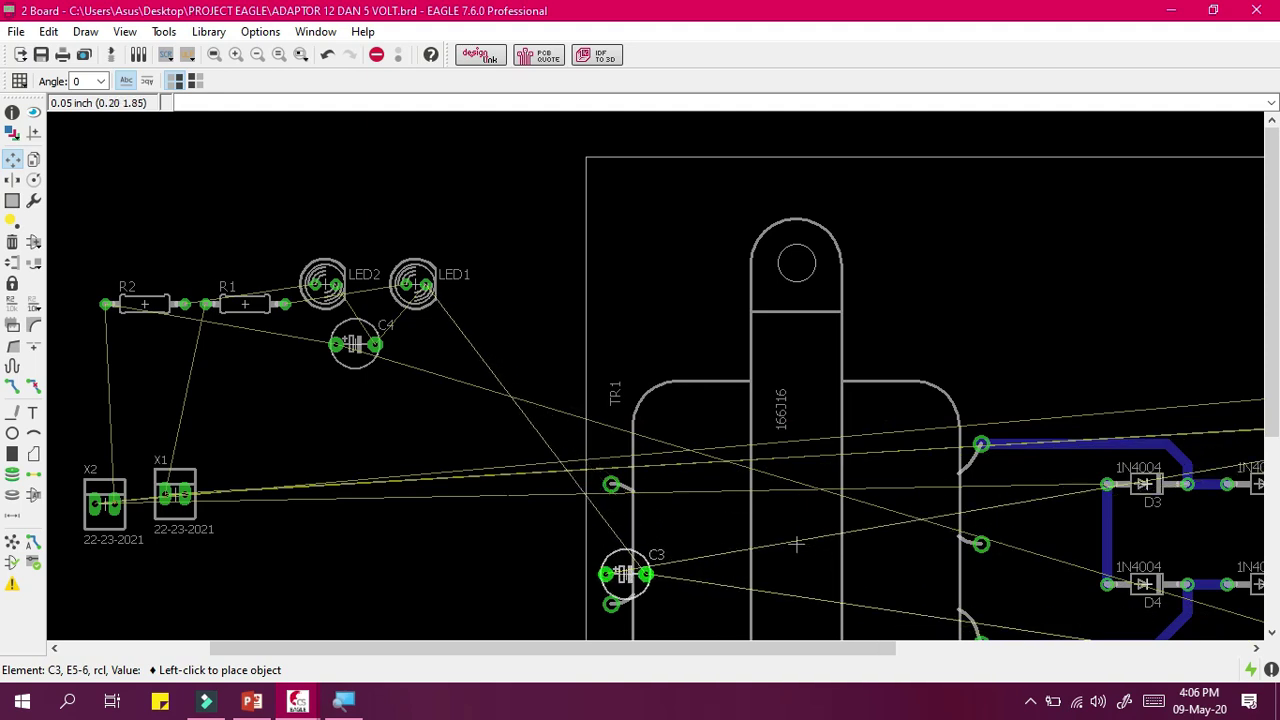
pyautogui.scroll(2, 487, 365)
pyautogui.scroll(-2, 471, 366)
pyautogui.moveTo(640, 648); pyautogui.dragTo(1032, 643)
pyautogui.rightClick(1034, 350)
pyautogui.rightClick(1034, 374)
pyautogui.rightClick(1034, 374)
pyautogui.scroll(1, 1030, 374)
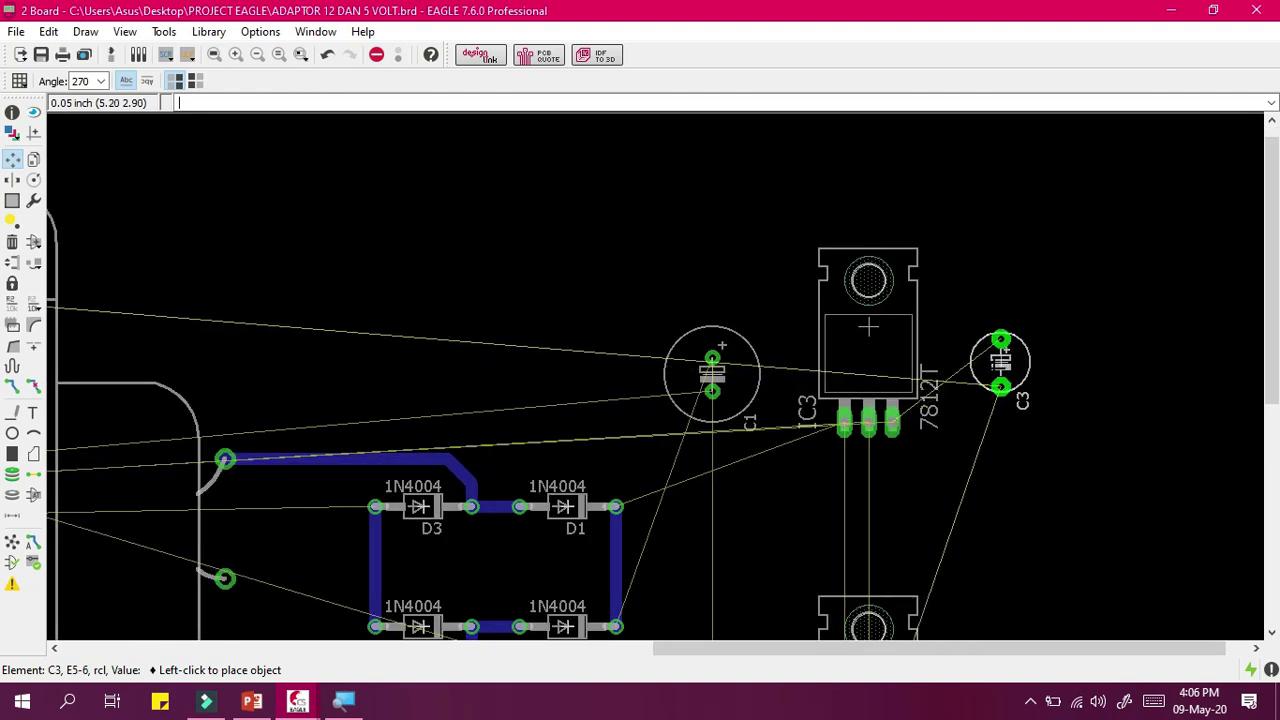
pyautogui.click(988, 374)
pyautogui.scroll(-3, 990, 378)
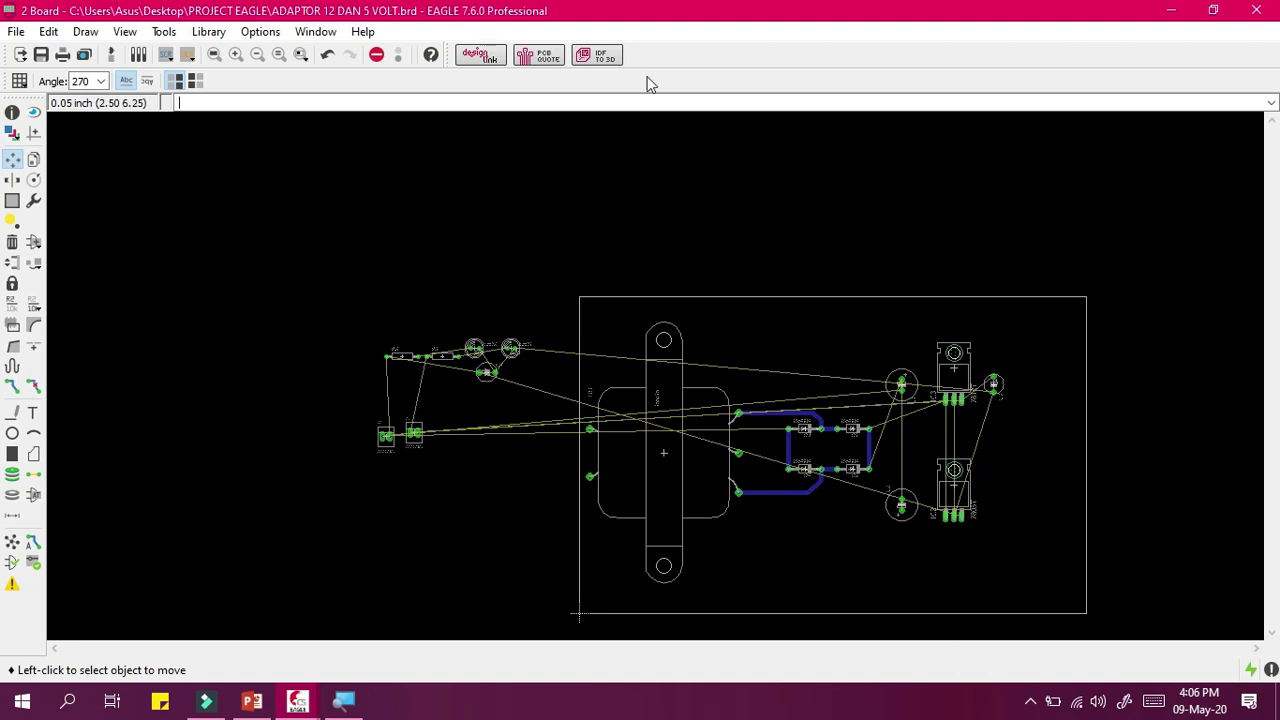
# Try capacitor C3 near the board's upper edge beside the transformer and return it to the right of IC3.
pyautogui.click(901, 504)
pyautogui.click(730, 336)
pyautogui.scroll(3, 730, 336)
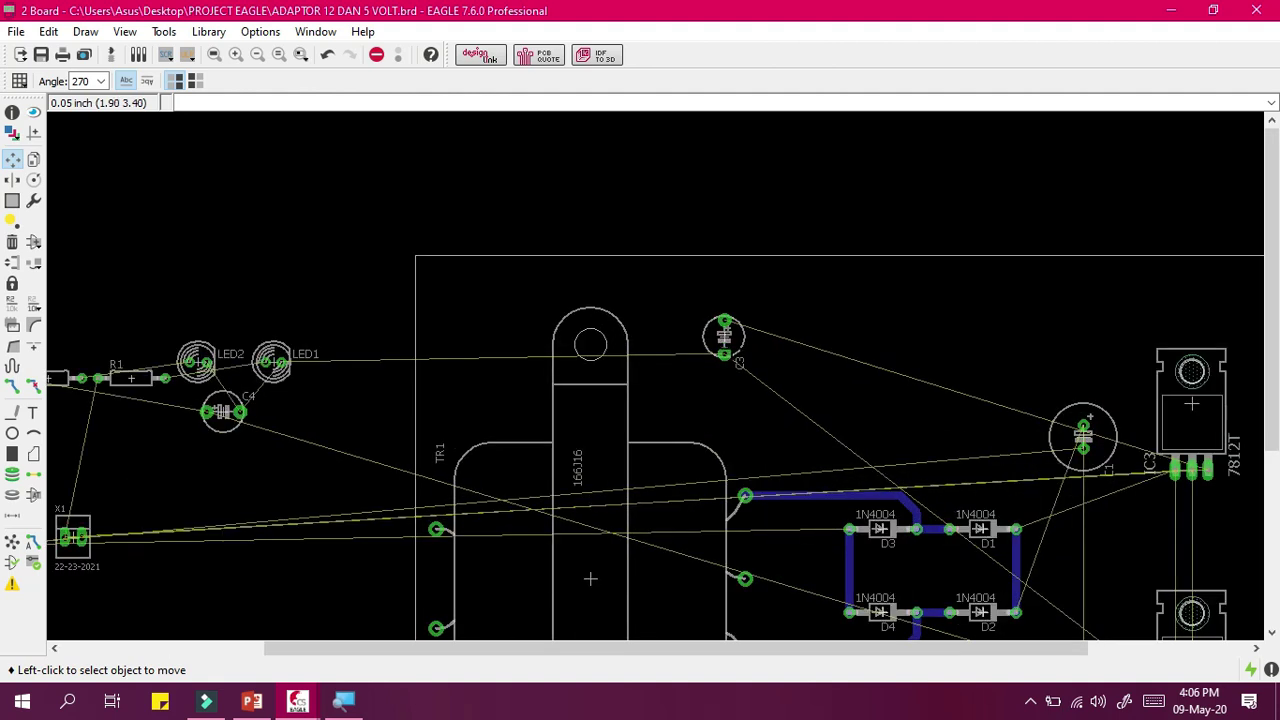
pyautogui.scroll(-3, 731, 347)
pyautogui.click(727, 342)
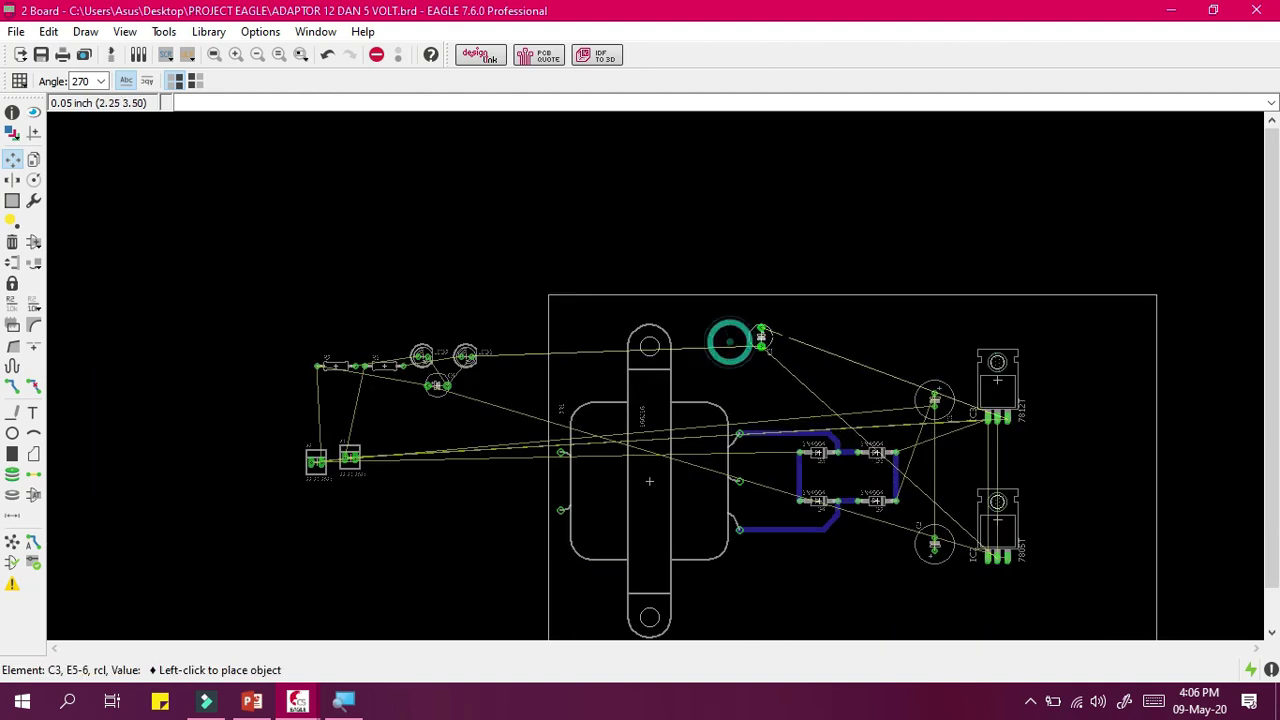
pyautogui.scroll(2, 1075, 408)
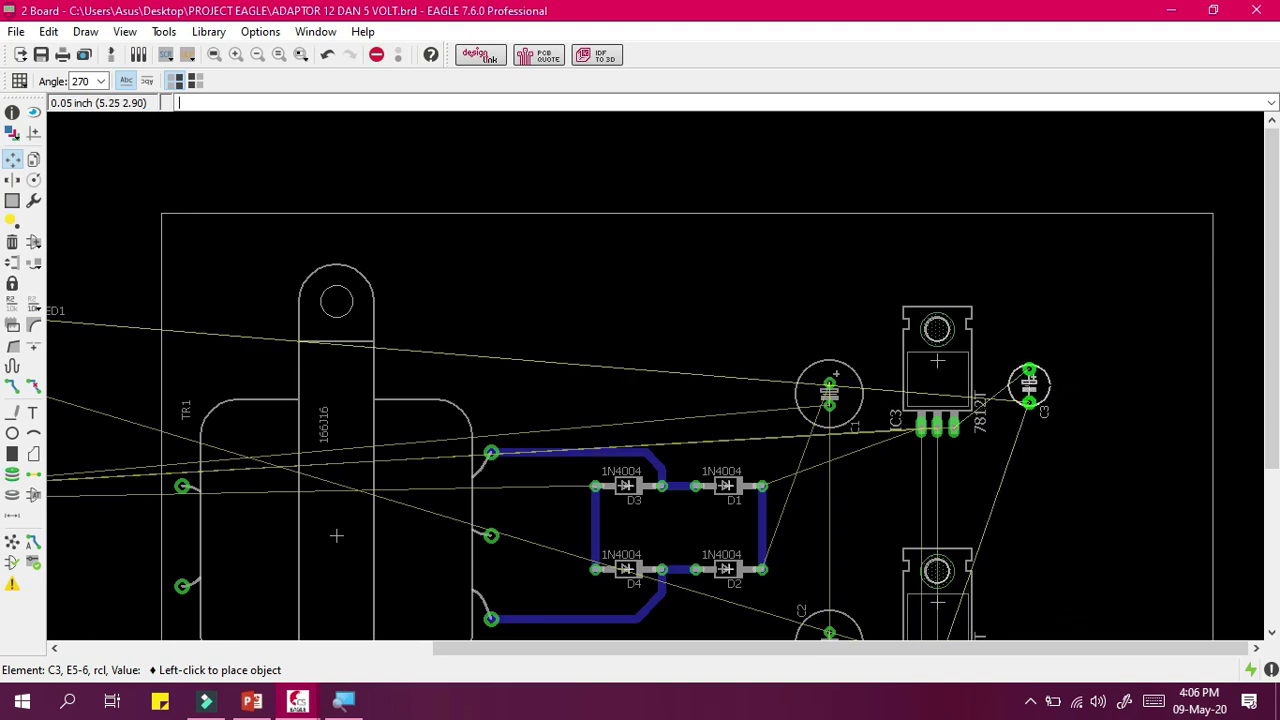
pyautogui.scroll(-2, 1044, 383)
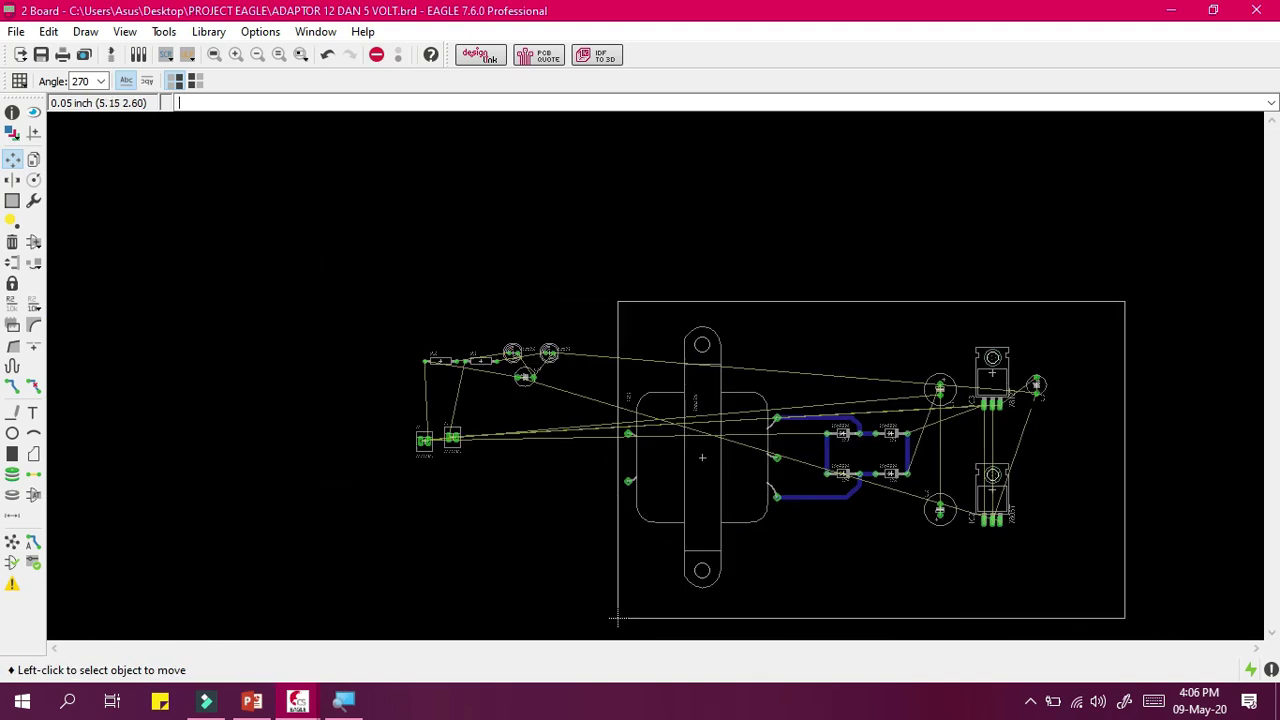
# Move capacitor C4 onto the board to the right of IC2, rotated to 90 degrees.
pyautogui.scroll(2, 481, 425)
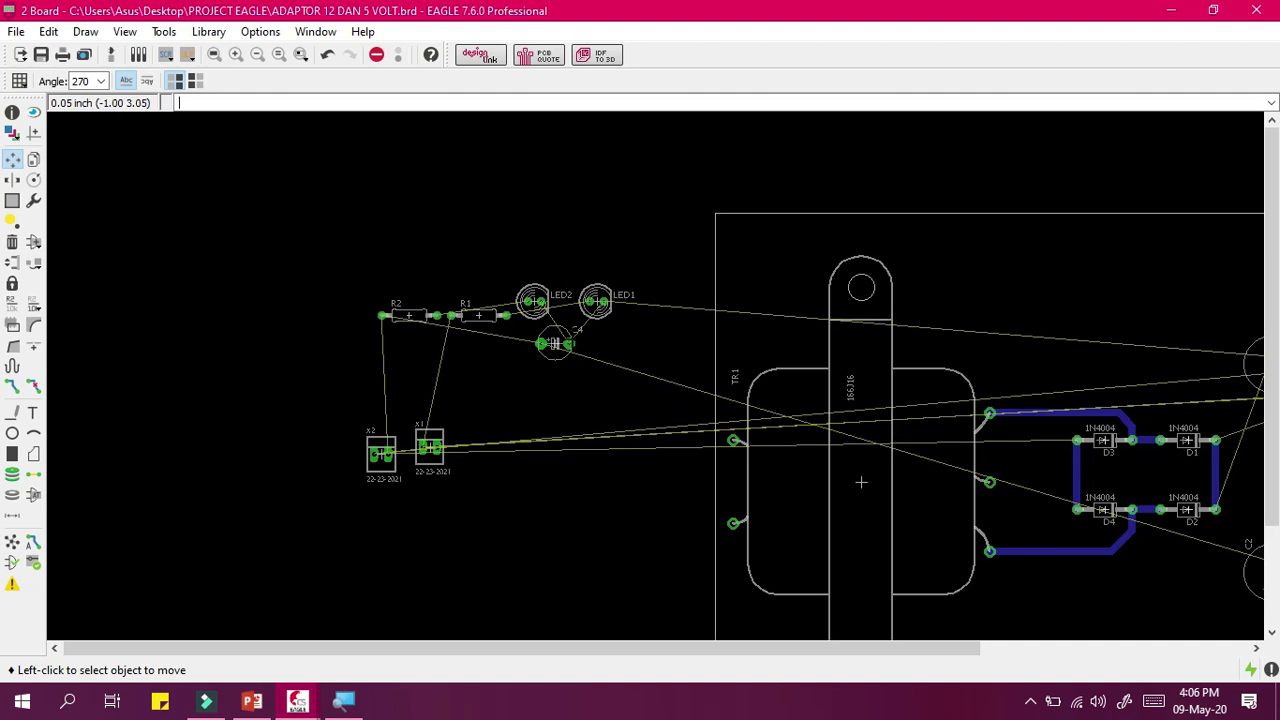
pyautogui.click(555, 343)
pyautogui.moveTo(936, 646); pyautogui.dragTo(1223, 642)
pyautogui.rightClick(1140, 575)
pyautogui.scroll(3, 1108, 578)
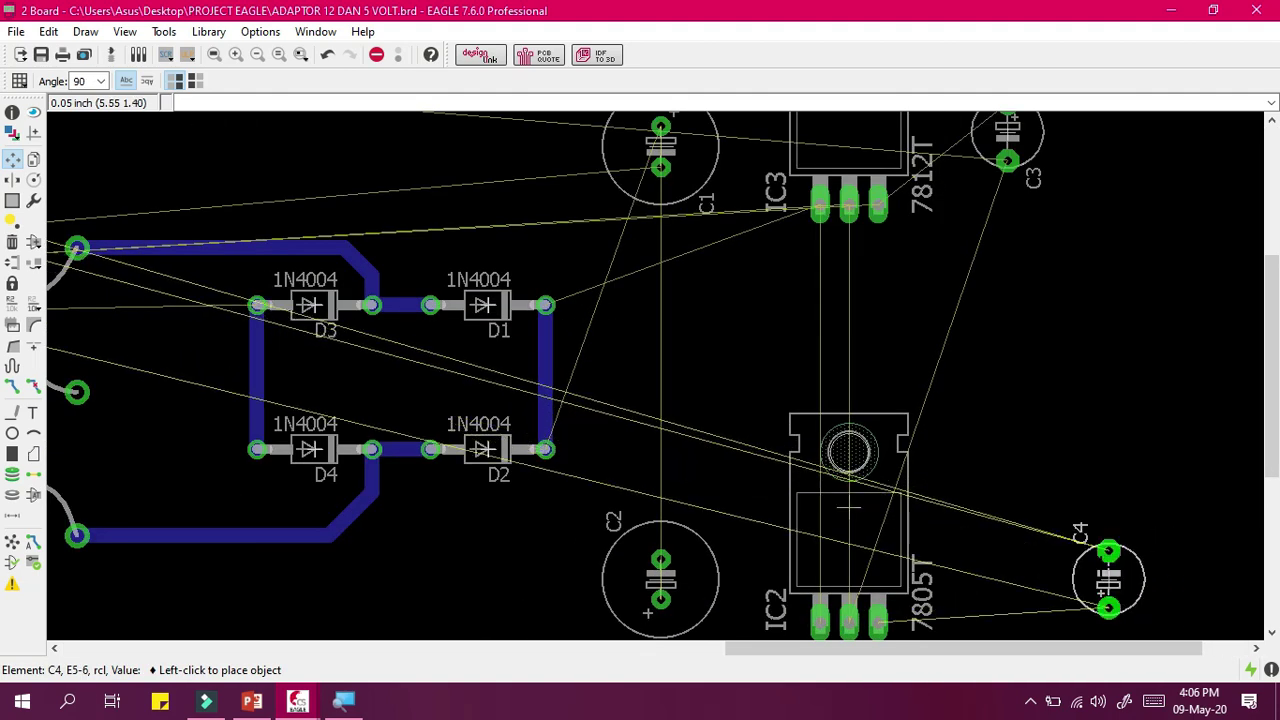
pyautogui.scroll(-2, 1049, 558)
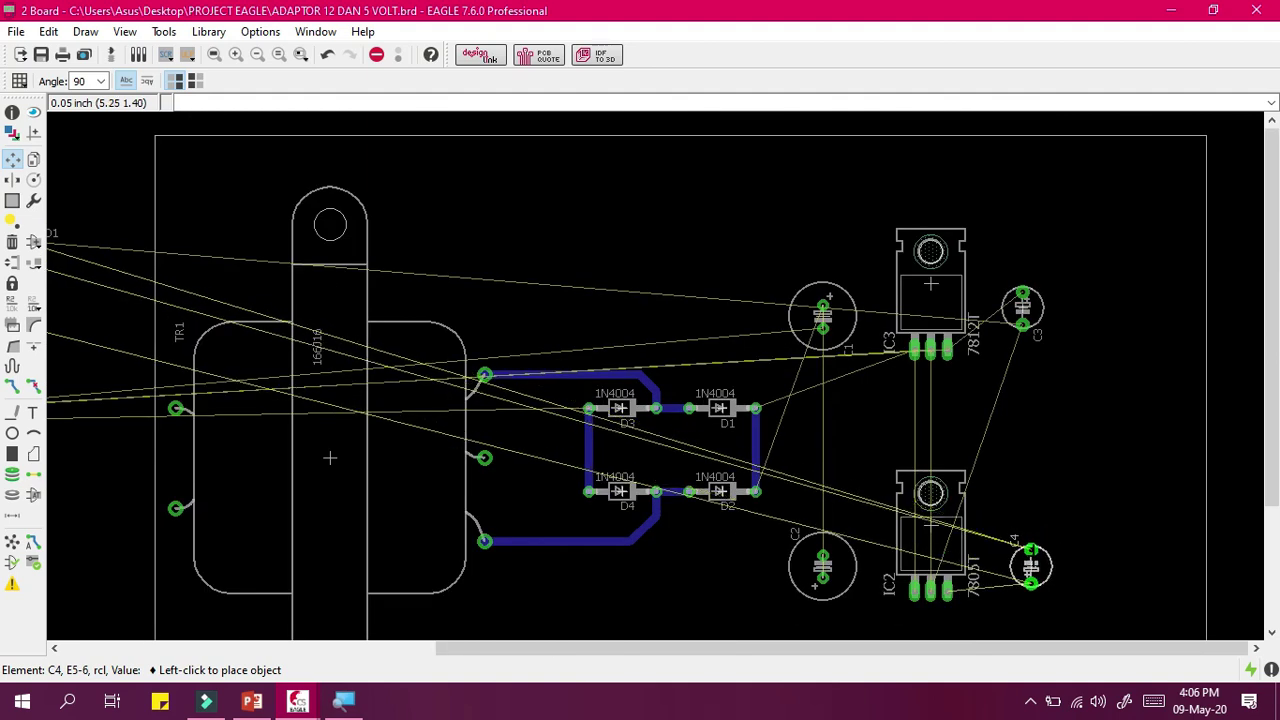
pyautogui.click(1031, 575)
# Shift C3 down so its upper pad lines up with IC3's pins, and nudge C2 slightly lower.
pyautogui.click(1022, 308)
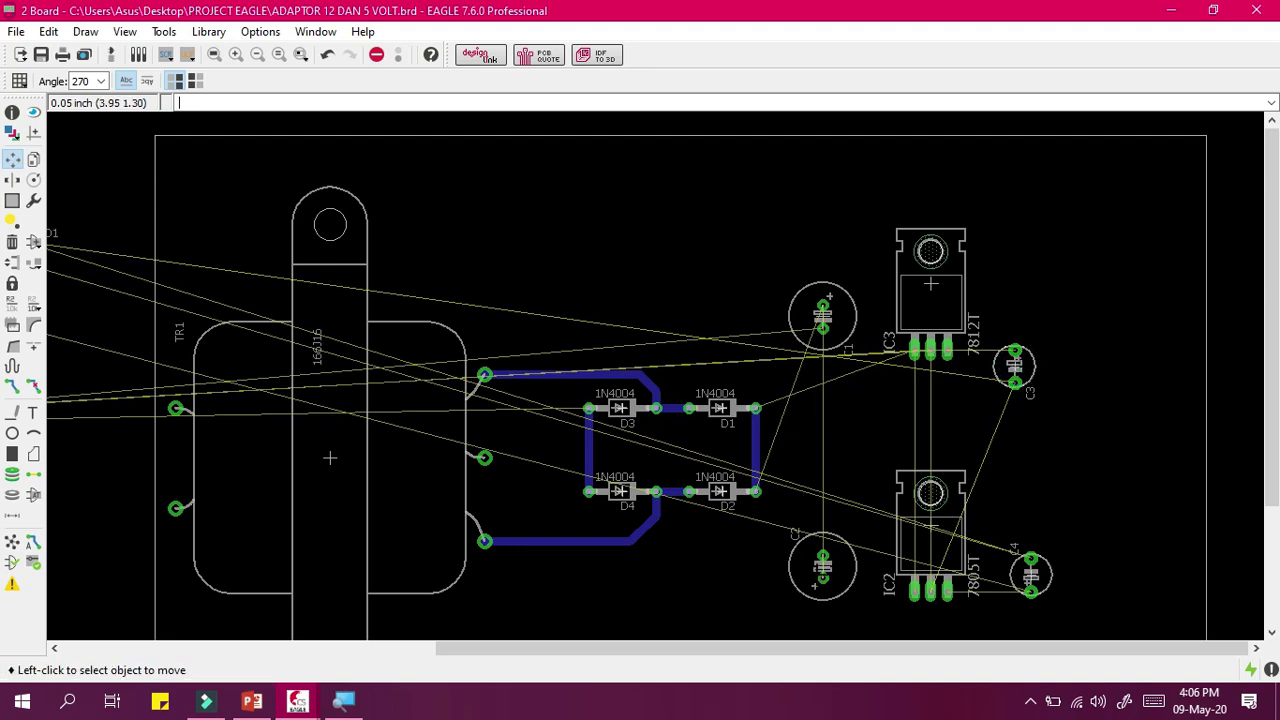
pyautogui.click(822, 575)
# Move resistor R2 onto the board to the right of C4, rotated to 90 degrees.
pyautogui.moveTo(631, 648); pyautogui.dragTo(323, 657)
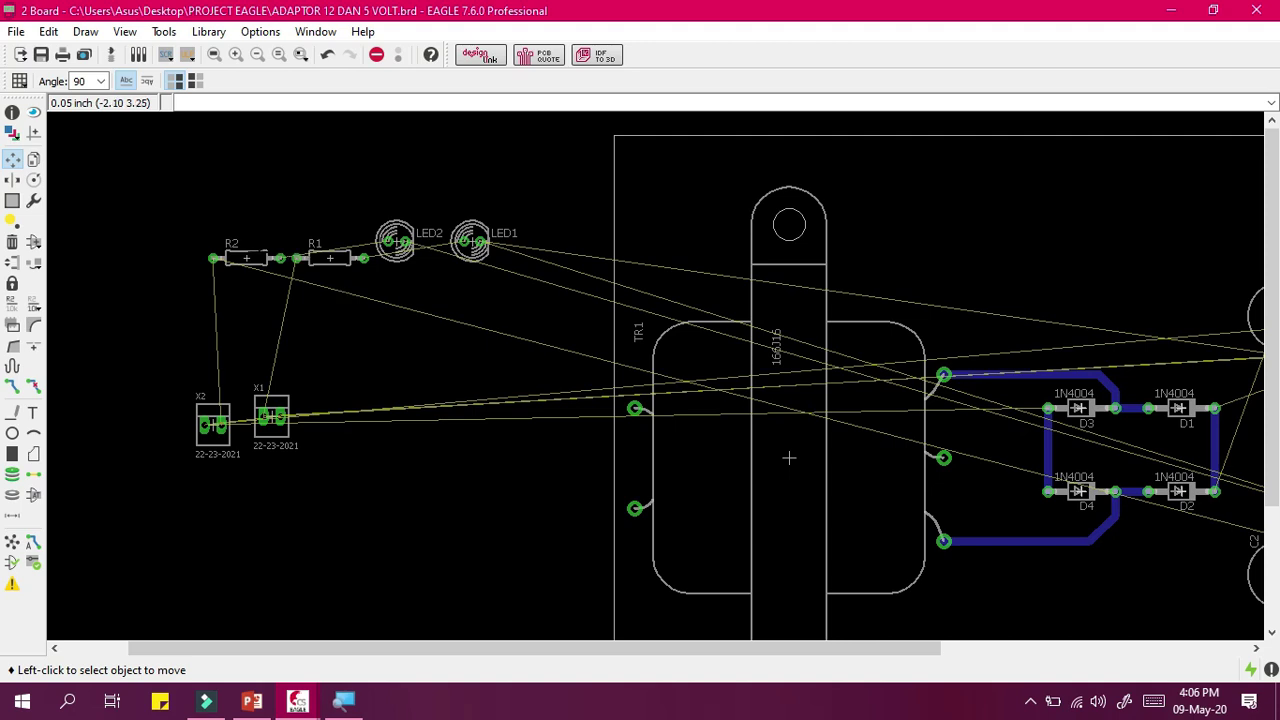
pyautogui.click(245, 258)
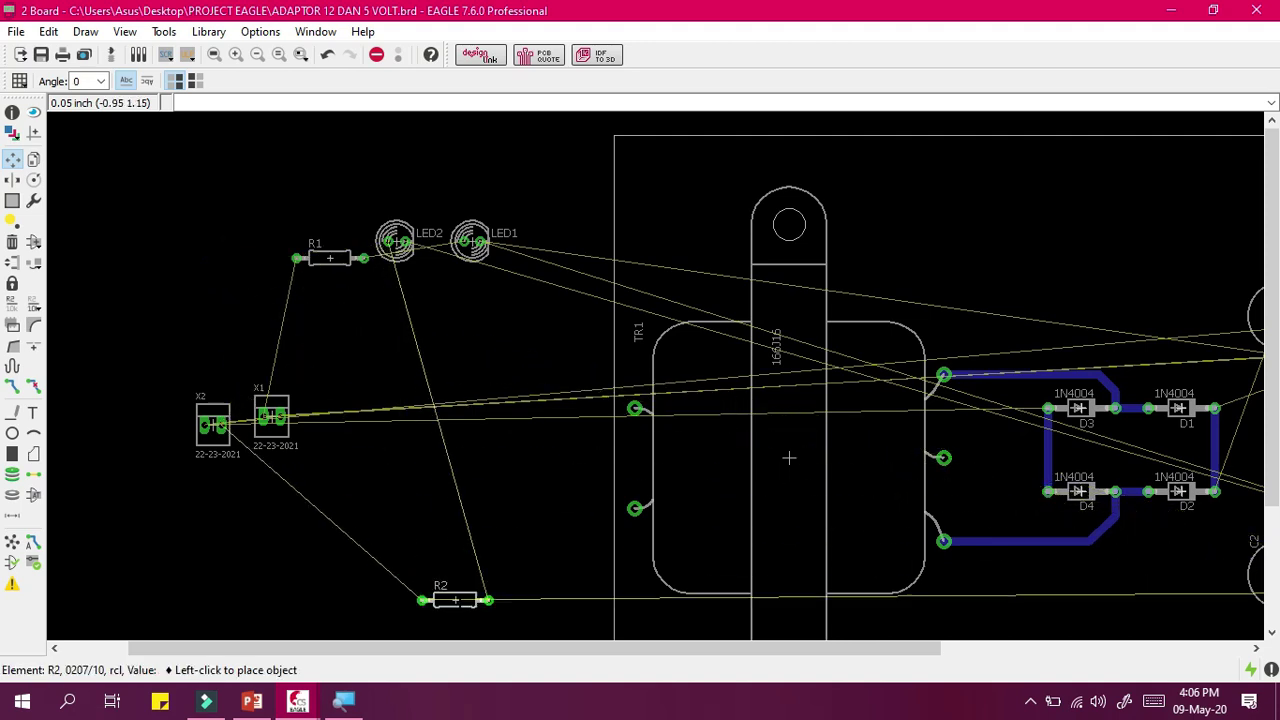
pyautogui.moveTo(533, 648); pyautogui.dragTo(841, 648)
pyautogui.rightClick(1100, 331)
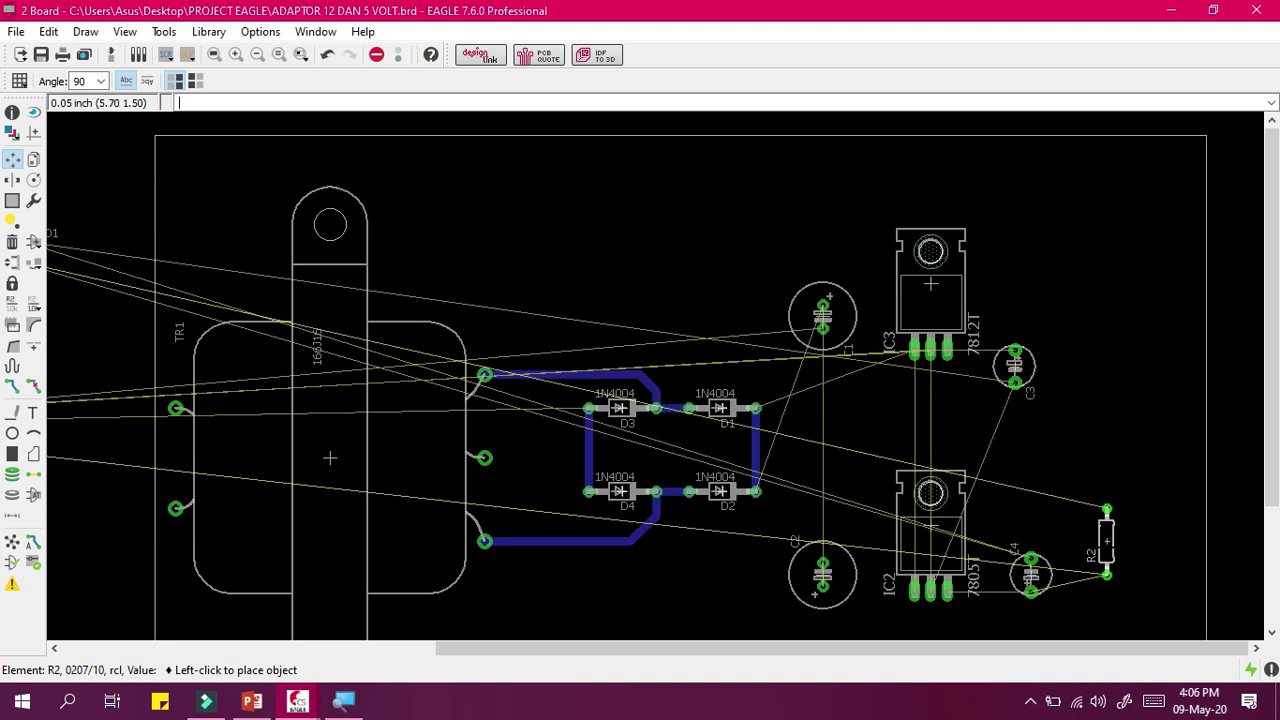
pyautogui.click(1098, 549)
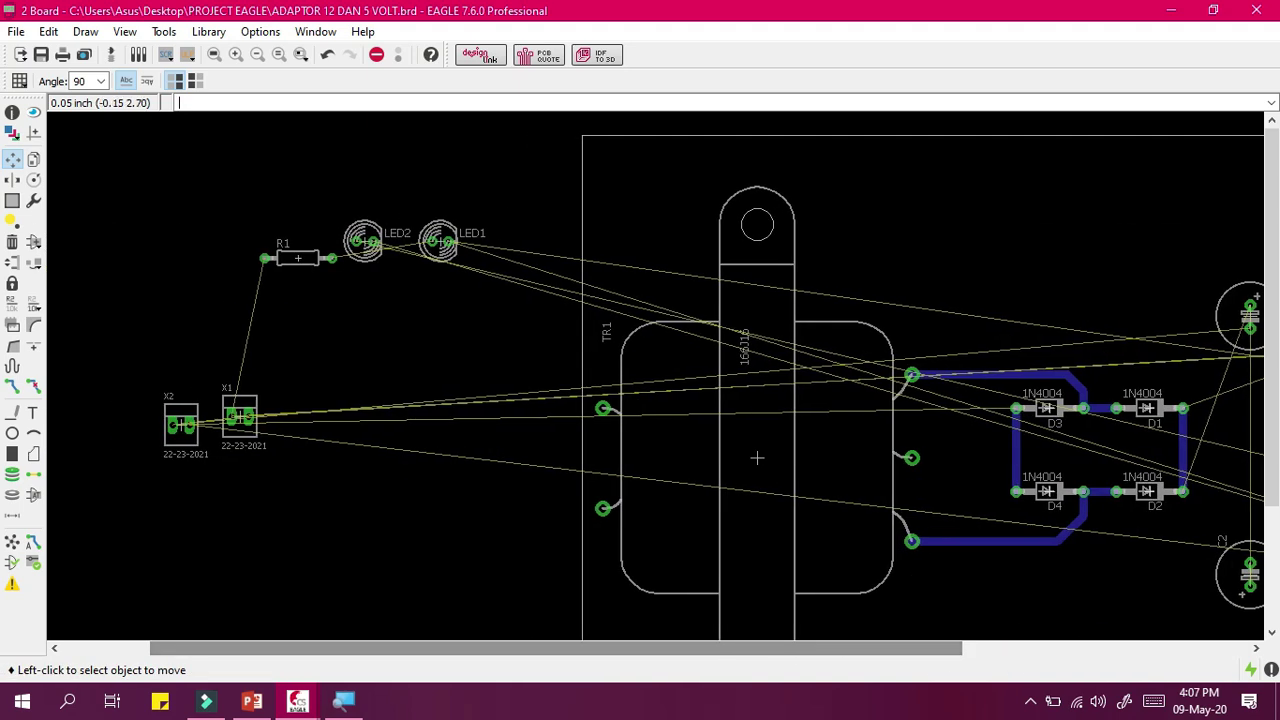
# Move resistor R1 onto the board to the right of C3, rotated to 90 degrees and vertically in line with R2.
pyautogui.click(293, 258)
pyautogui.moveTo(907, 648); pyautogui.dragTo(1193, 648)
pyautogui.rightClick(1148, 408)
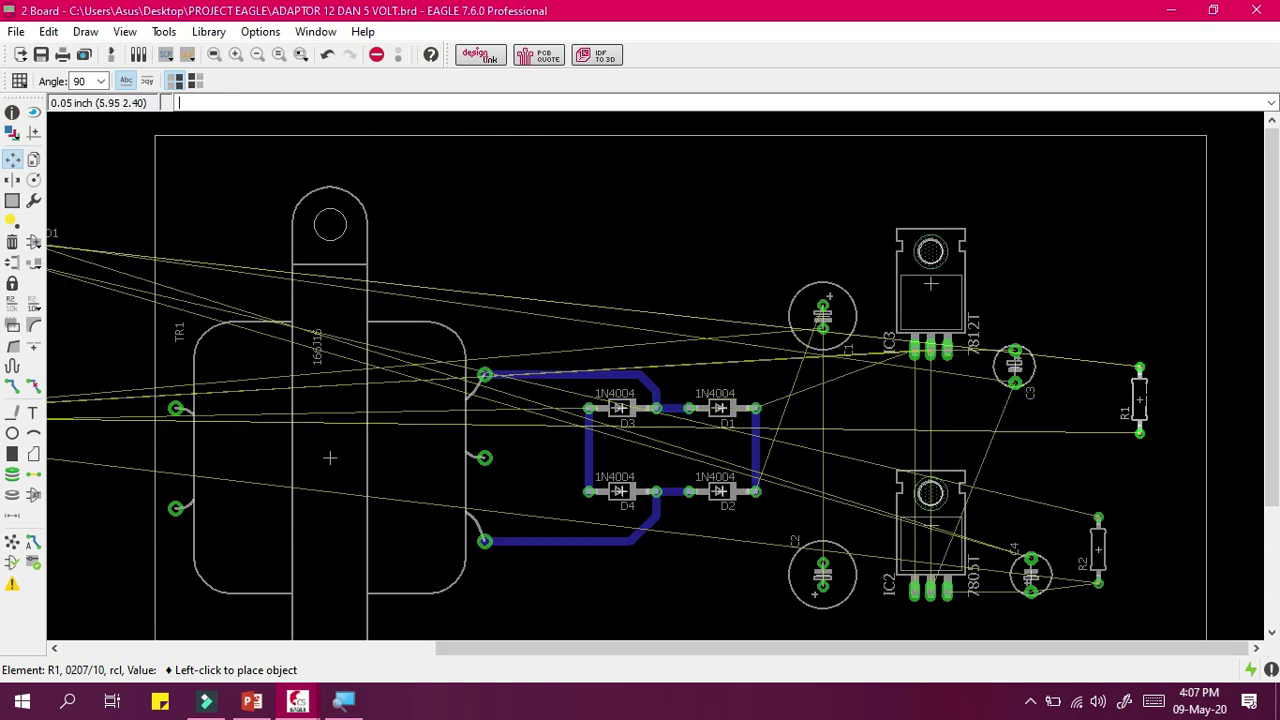
pyautogui.scroll(2, 1080, 390)
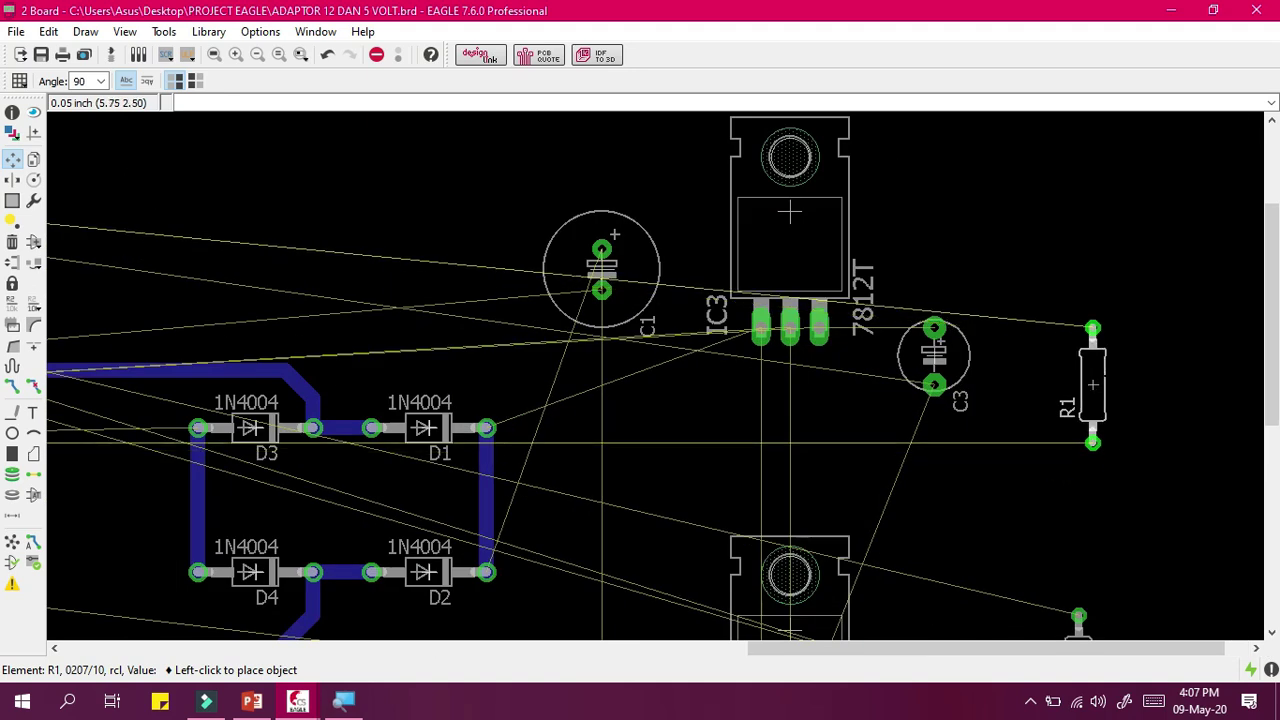
pyautogui.rightClick(1104, 380)
pyautogui.rightClick(1100, 325)
pyautogui.rightClick(1082, 350)
pyautogui.rightClick(1082, 350)
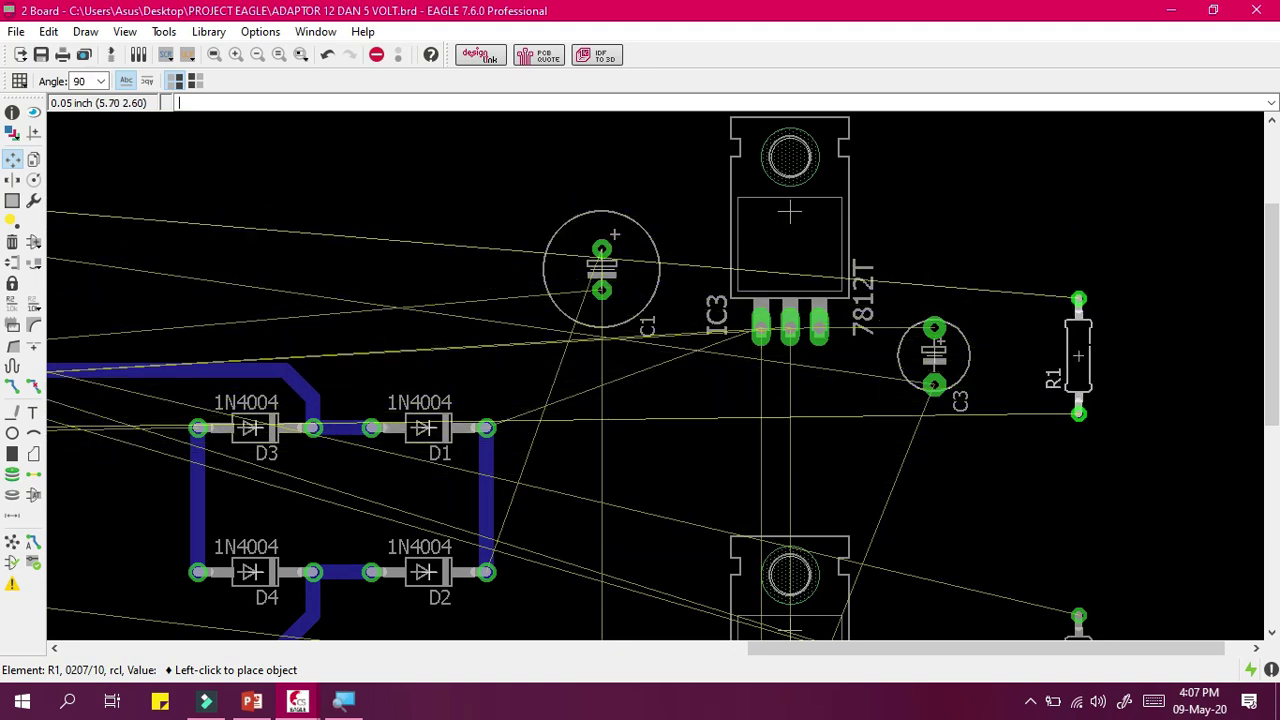
pyautogui.click(1078, 356)
# Move LED1 onto the board directly below R1, rotated to 270 degrees with its pads in line with the resistor's.
pyautogui.moveTo(1046, 650); pyautogui.dragTo(471, 629)
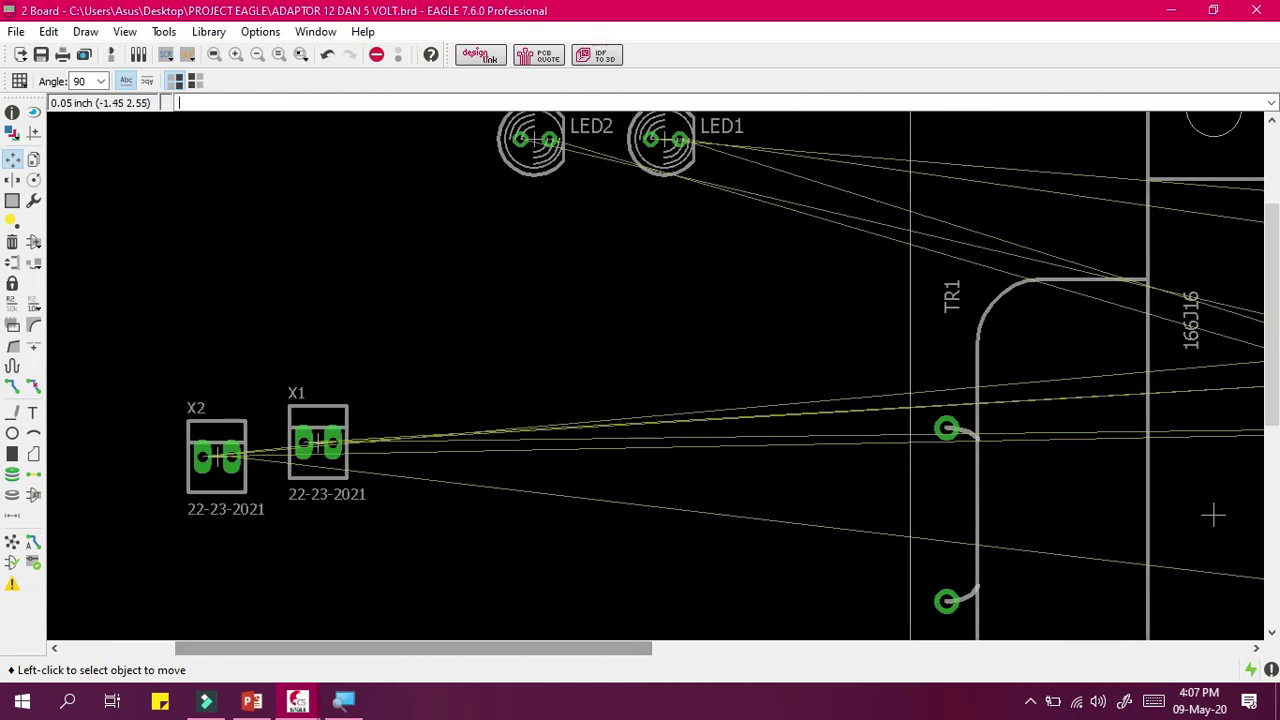
pyautogui.scroll(-2, 543, 372)
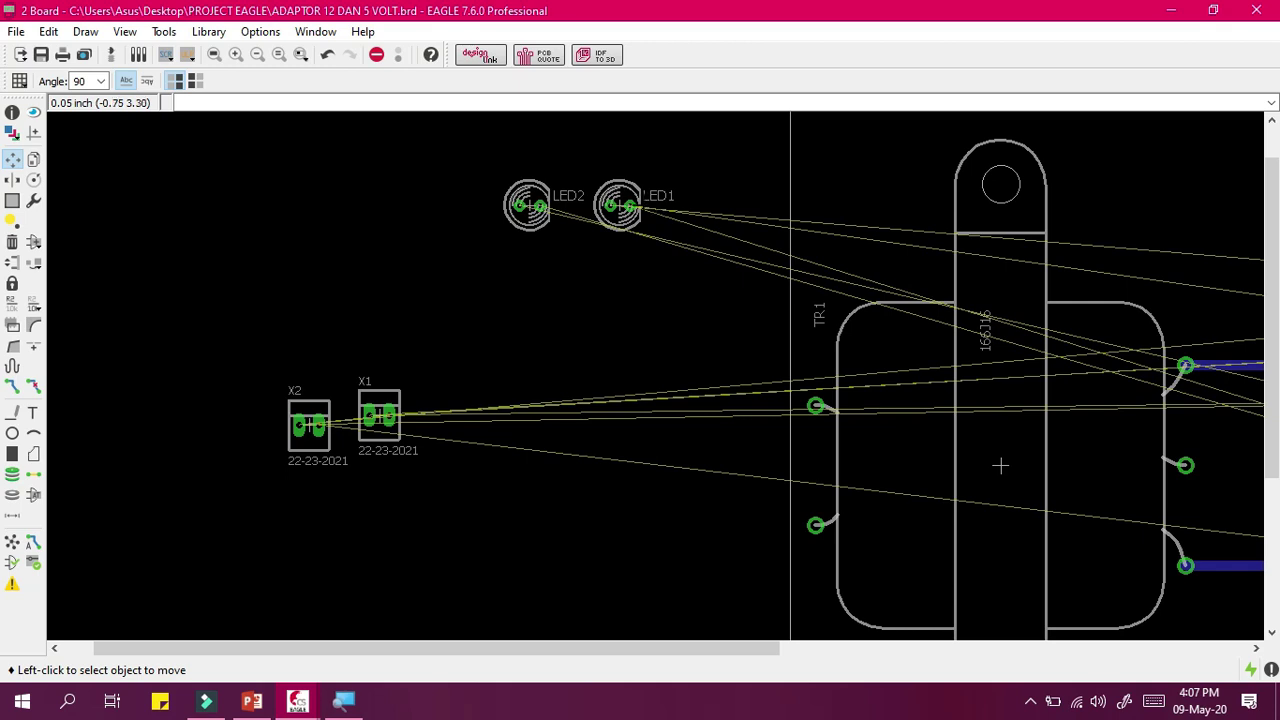
pyautogui.click(618, 205)
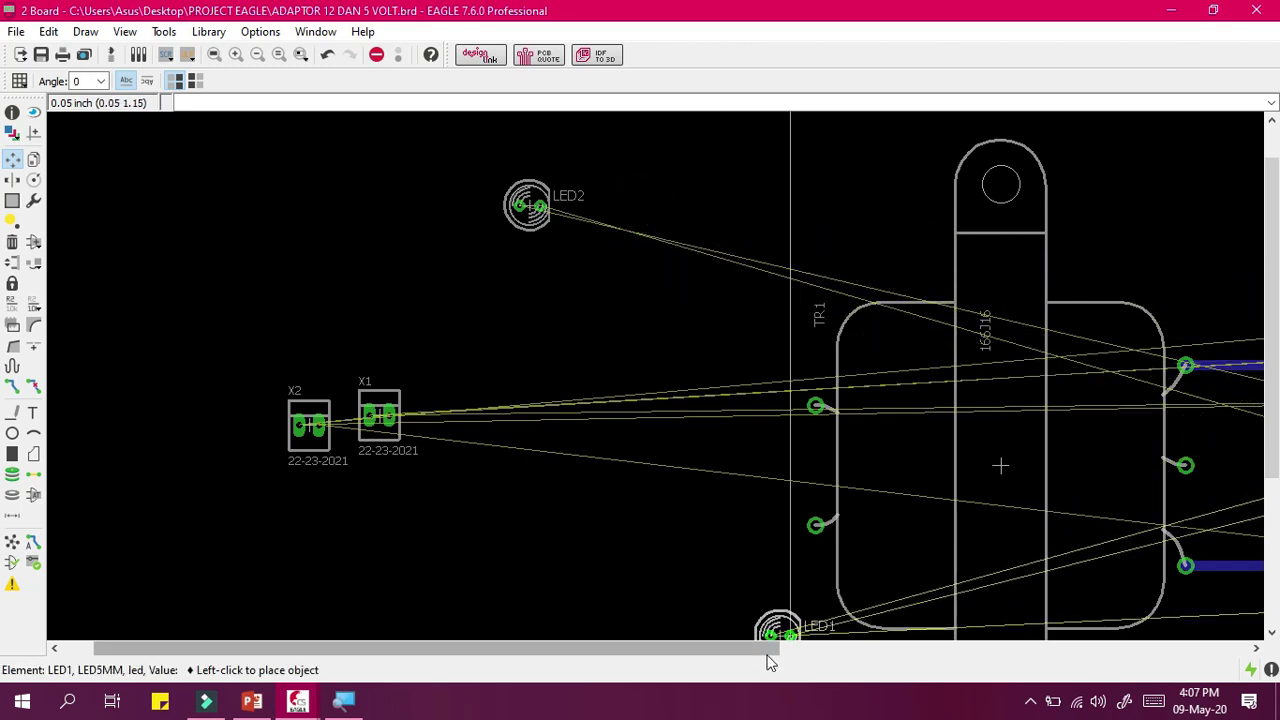
pyautogui.hscroll(10, 760, 651)
pyautogui.scroll(3, 1095, 445)
pyautogui.rightClick(1095, 463)
pyautogui.rightClick(1090, 470)
pyautogui.rightClick(1080, 440)
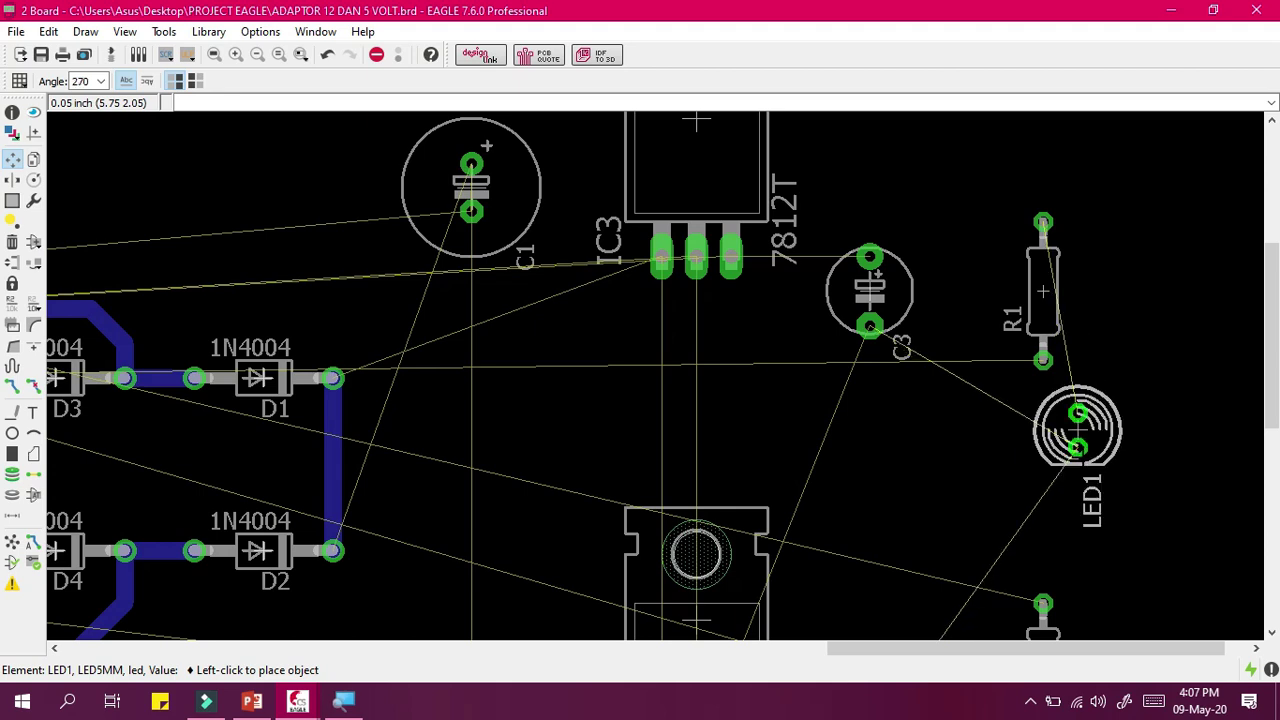
pyautogui.rightClick(1045, 455)
pyautogui.rightClick(1075, 500)
pyautogui.rightClick(1080, 430)
pyautogui.rightClick(1060, 430)
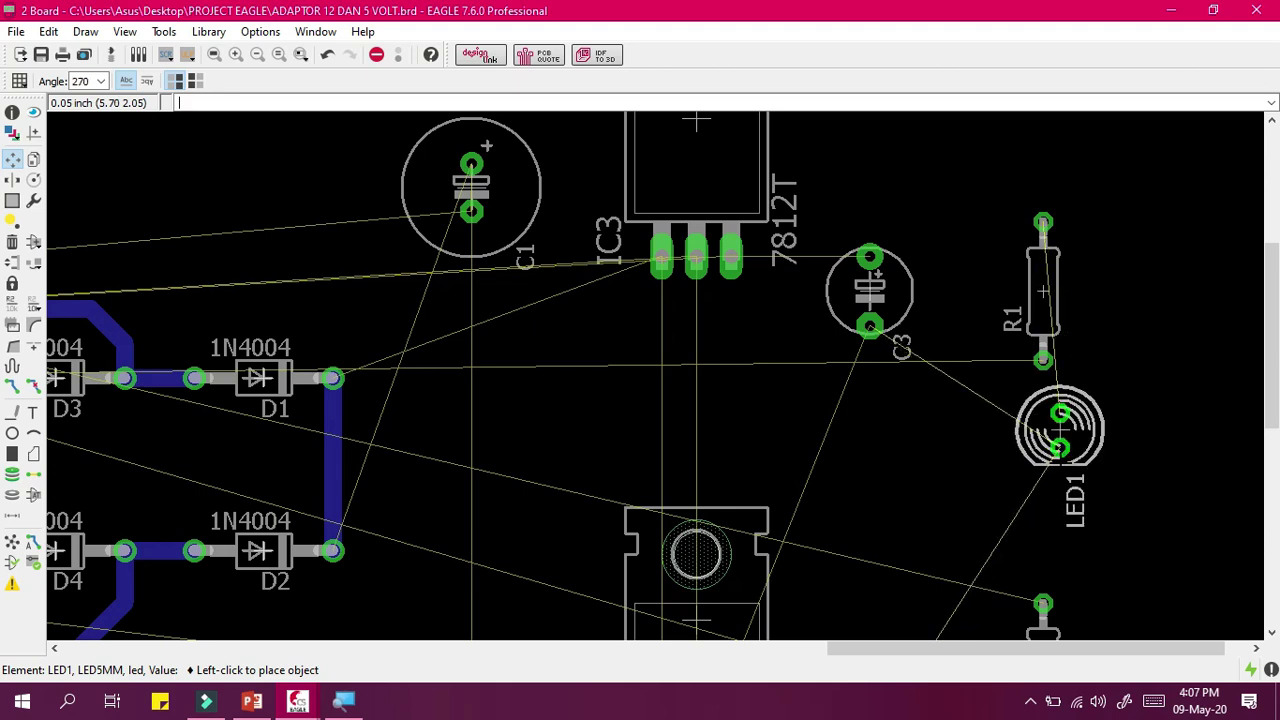
pyautogui.scroll(2, 1043, 430)
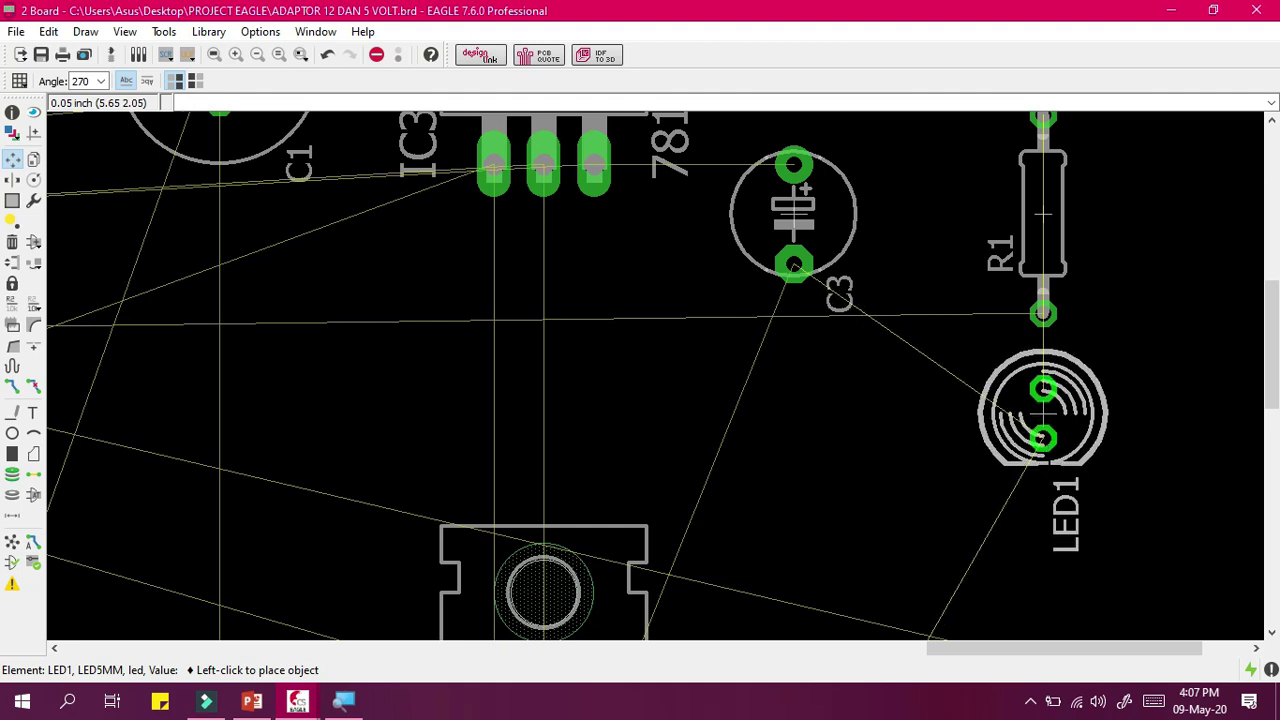
pyautogui.click(1043, 413)
# Move LED2 onto the board between LED1 and R2, rotated to 90 degrees with its pads in line with R2's.
pyautogui.scroll(-4, 1043, 413)
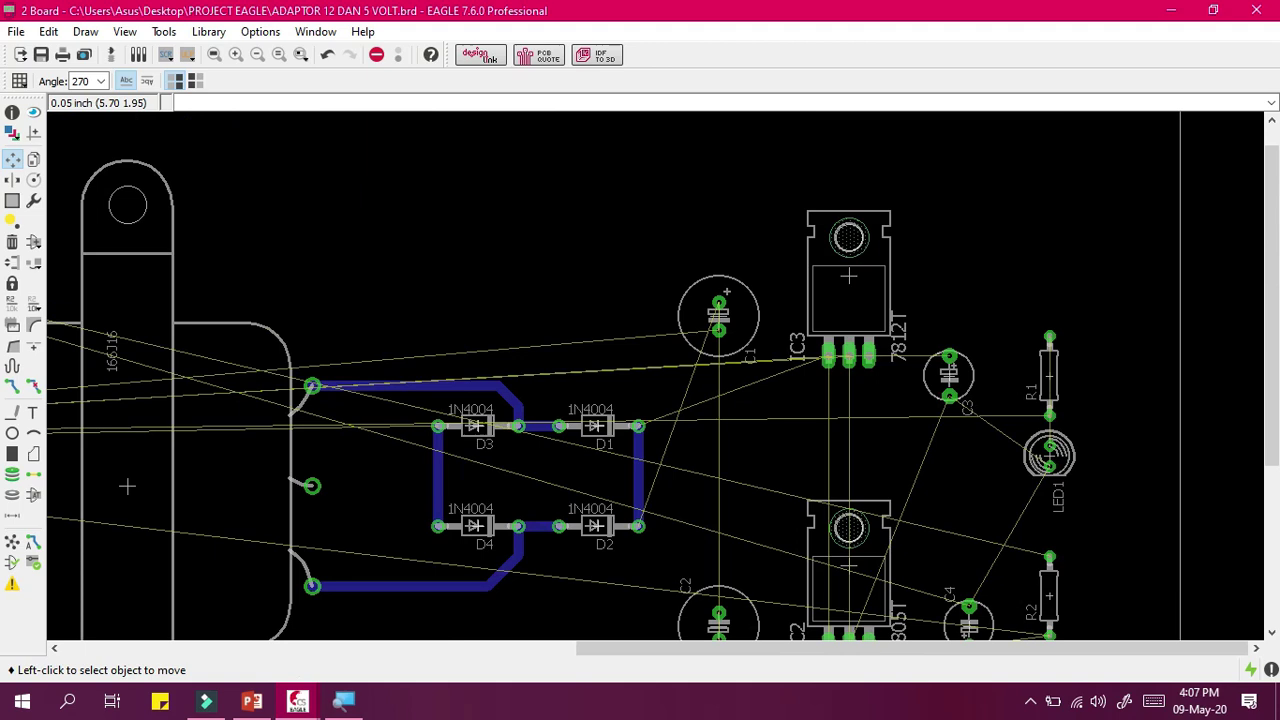
pyautogui.moveTo(1275, 398); pyautogui.dragTo(1275, 428)
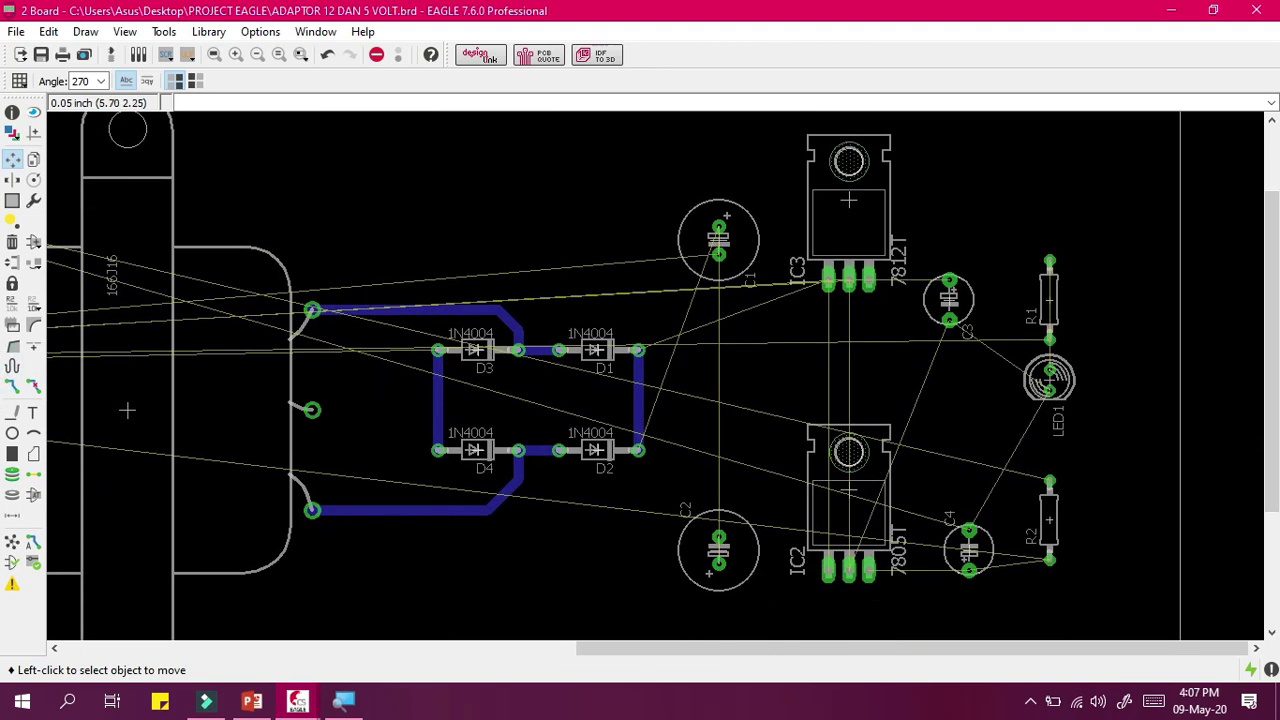
pyautogui.moveTo(930, 648); pyautogui.dragTo(385, 672)
pyautogui.click(575, 158)
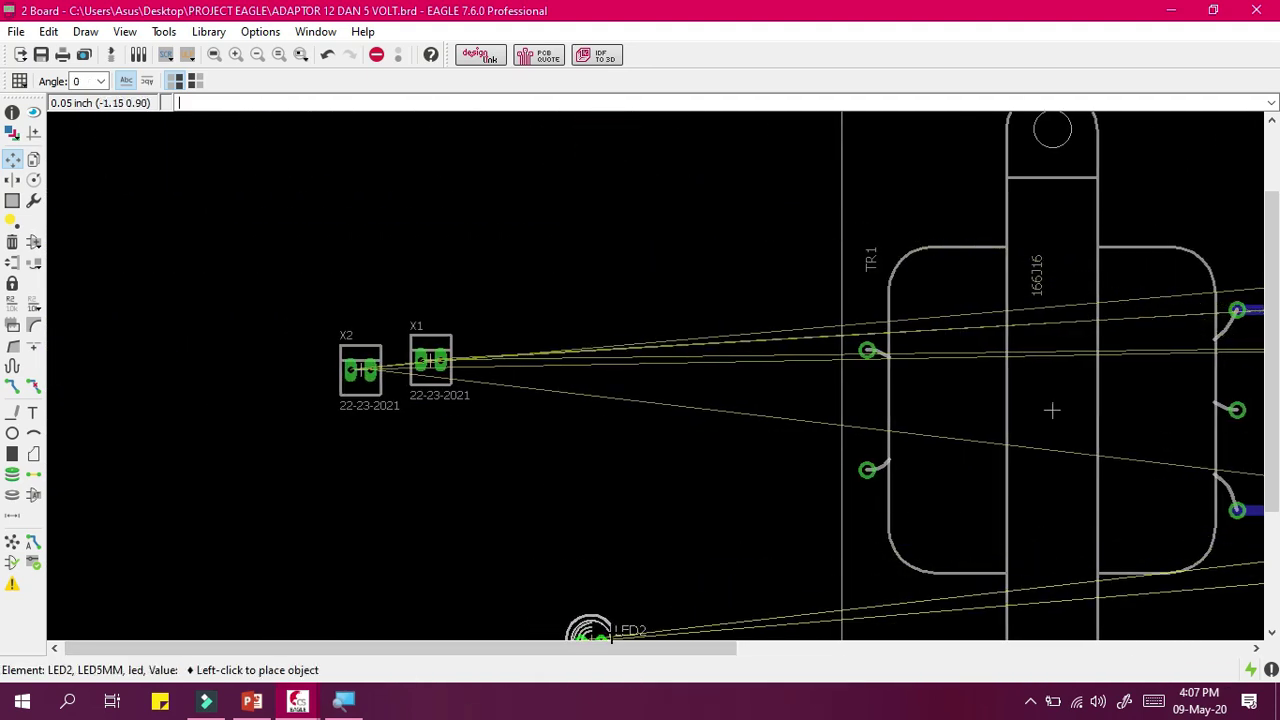
pyautogui.moveTo(600, 648); pyautogui.dragTo(1115, 648)
pyautogui.scroll(3, 1178, 570)
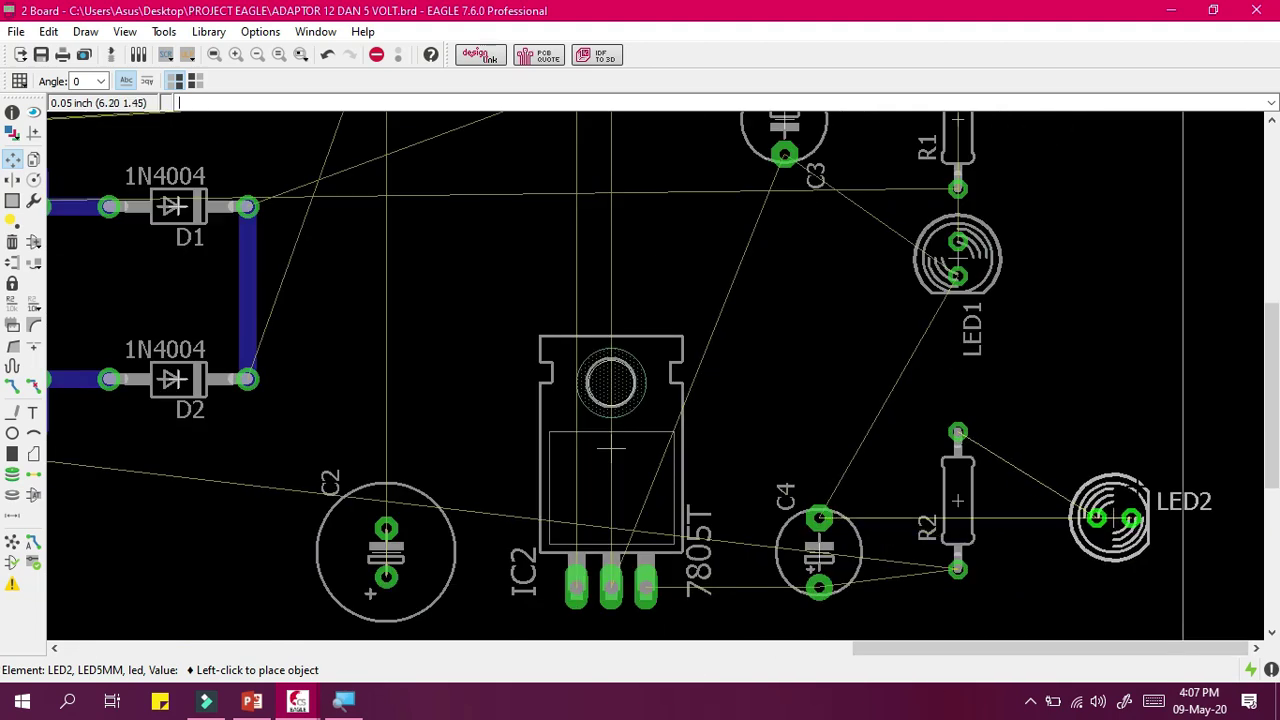
pyautogui.rightClick(972, 352)
pyautogui.rightClick(990, 378)
pyautogui.rightClick(990, 378)
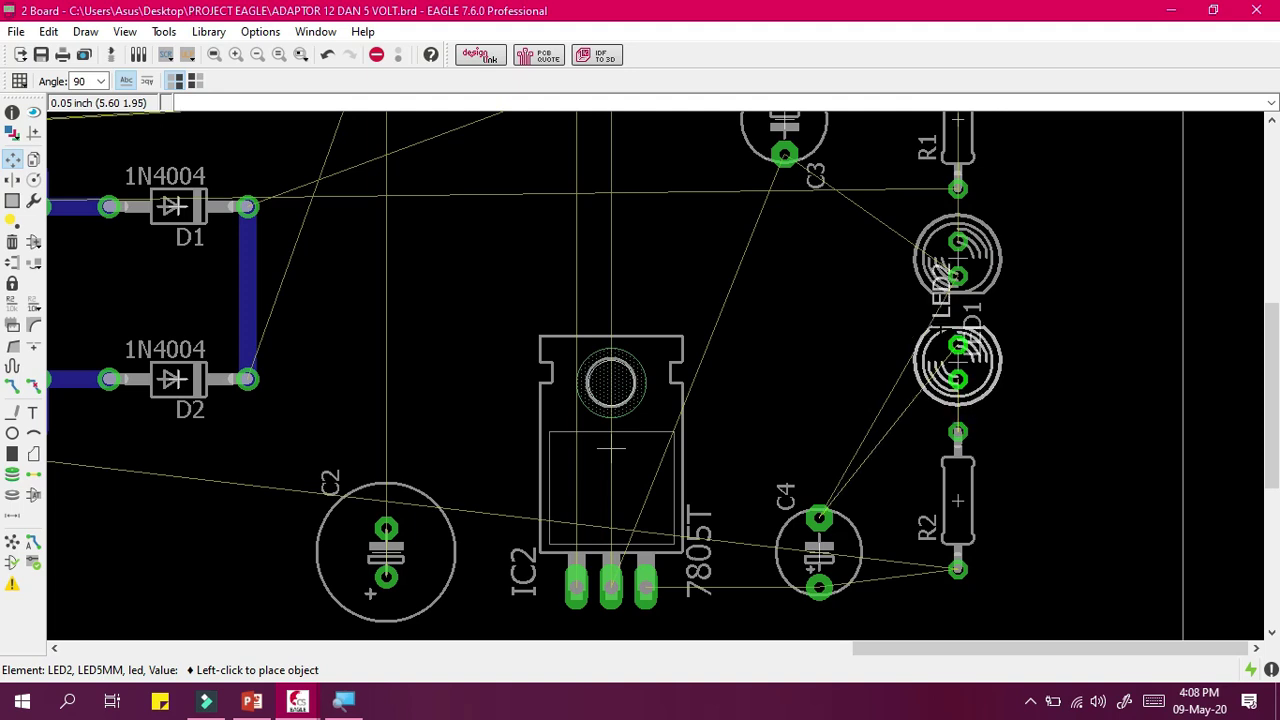
pyautogui.click(958, 362)
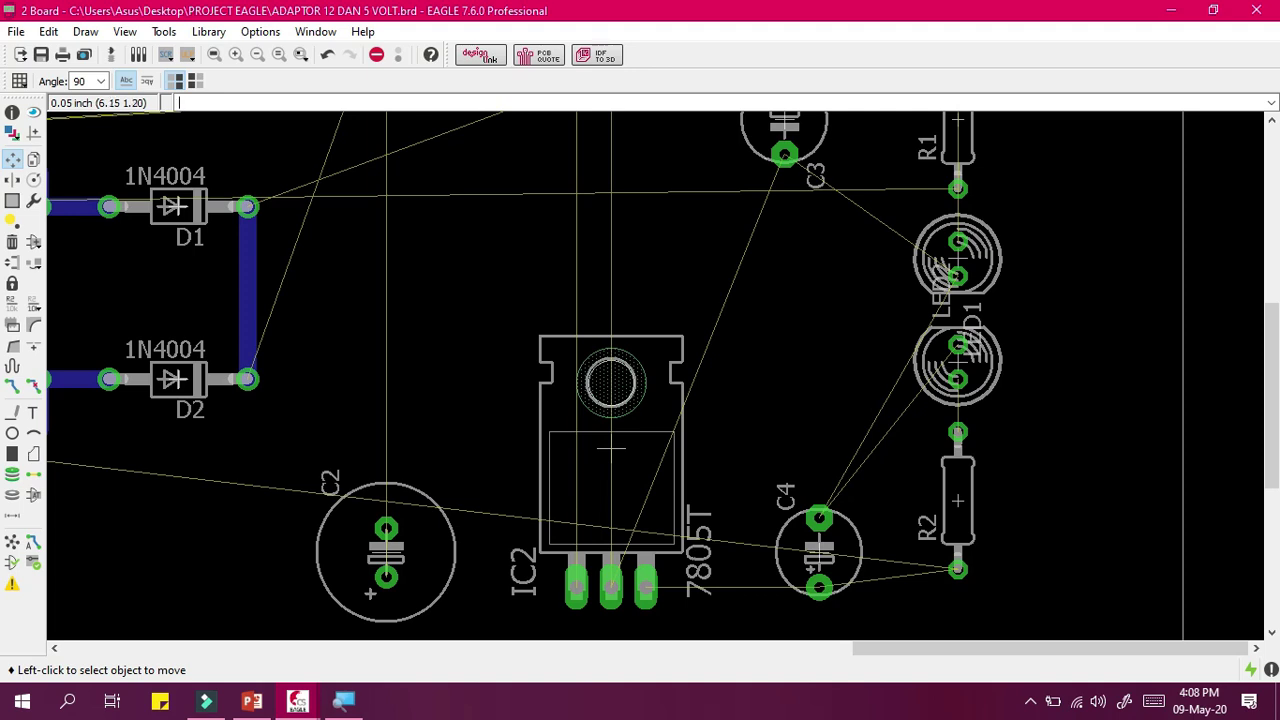
# Bring connector X1 from outside the board to the right-hand board edge beside R1, rotated to 90 degrees.
pyautogui.moveTo(1086, 648); pyautogui.dragTo(831, 648)
pyautogui.scroll(-2, 840, 380)
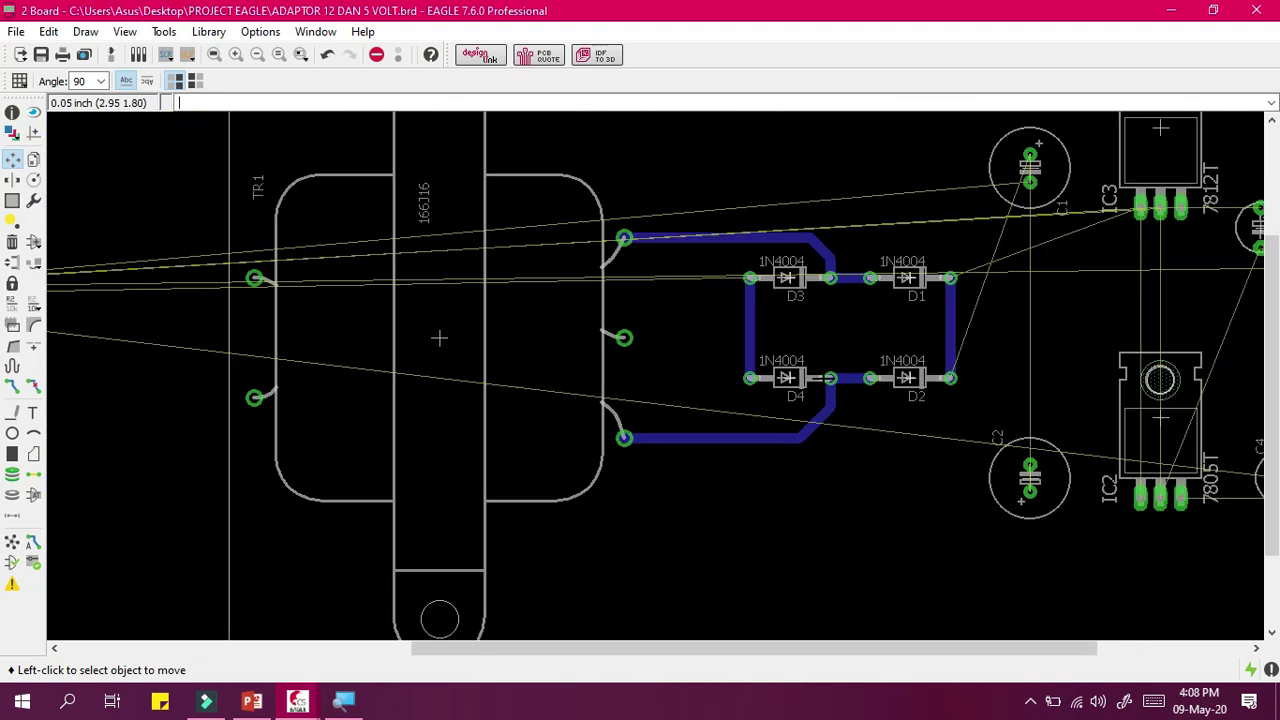
pyautogui.scroll(-4, 826, 364)
pyautogui.scroll(3, 701, 352)
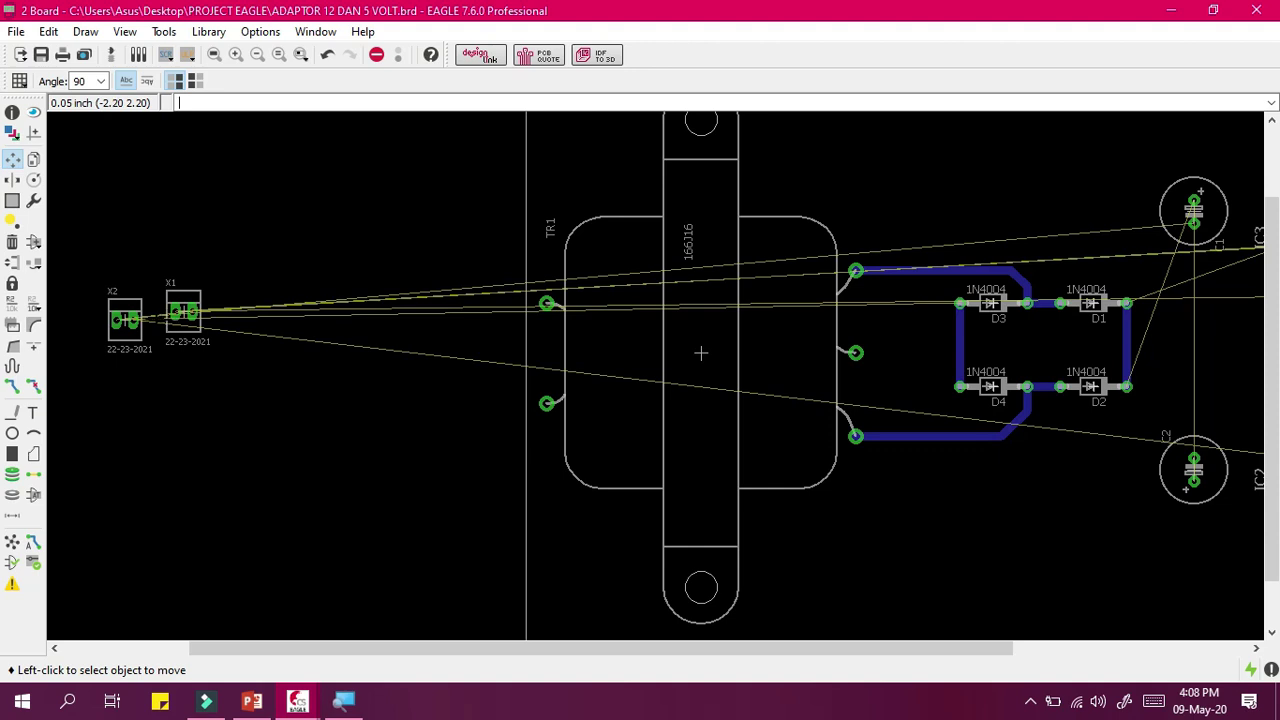
pyautogui.click(183, 313)
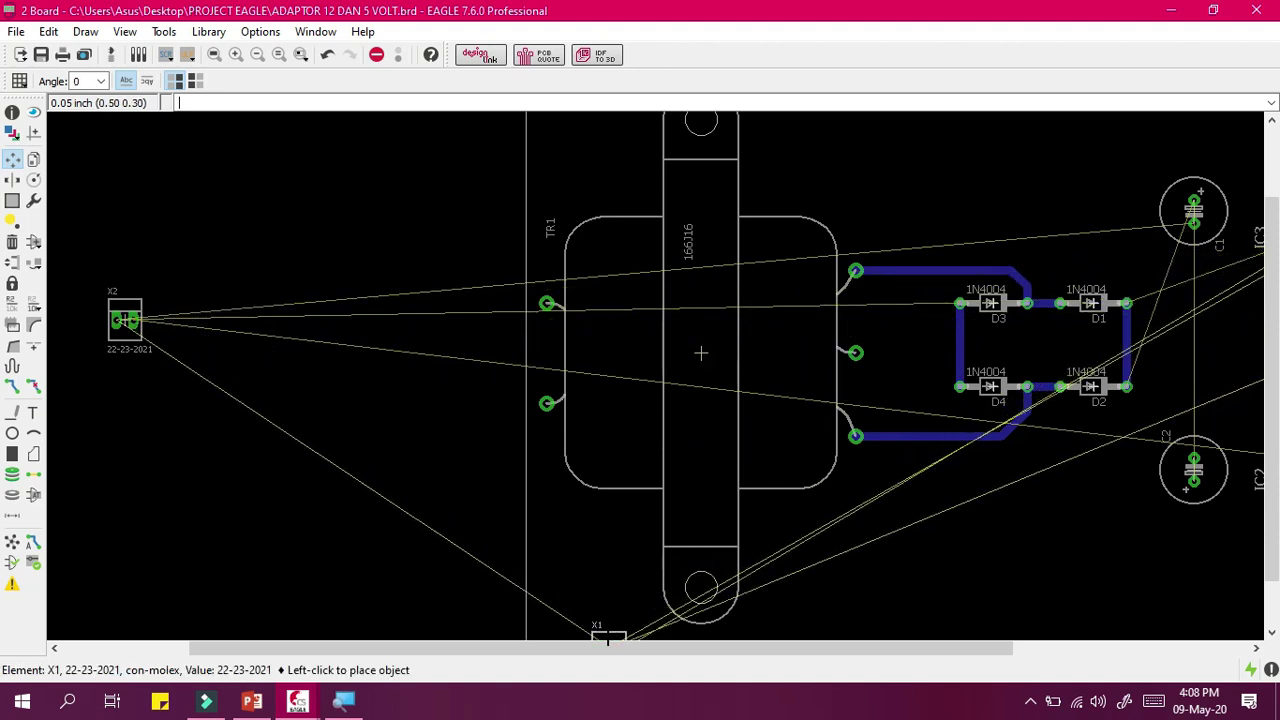
pyautogui.moveTo(600, 648); pyautogui.dragTo(850, 648)
pyautogui.rightClick(1170, 244)
pyautogui.scroll(1, 1170, 244)
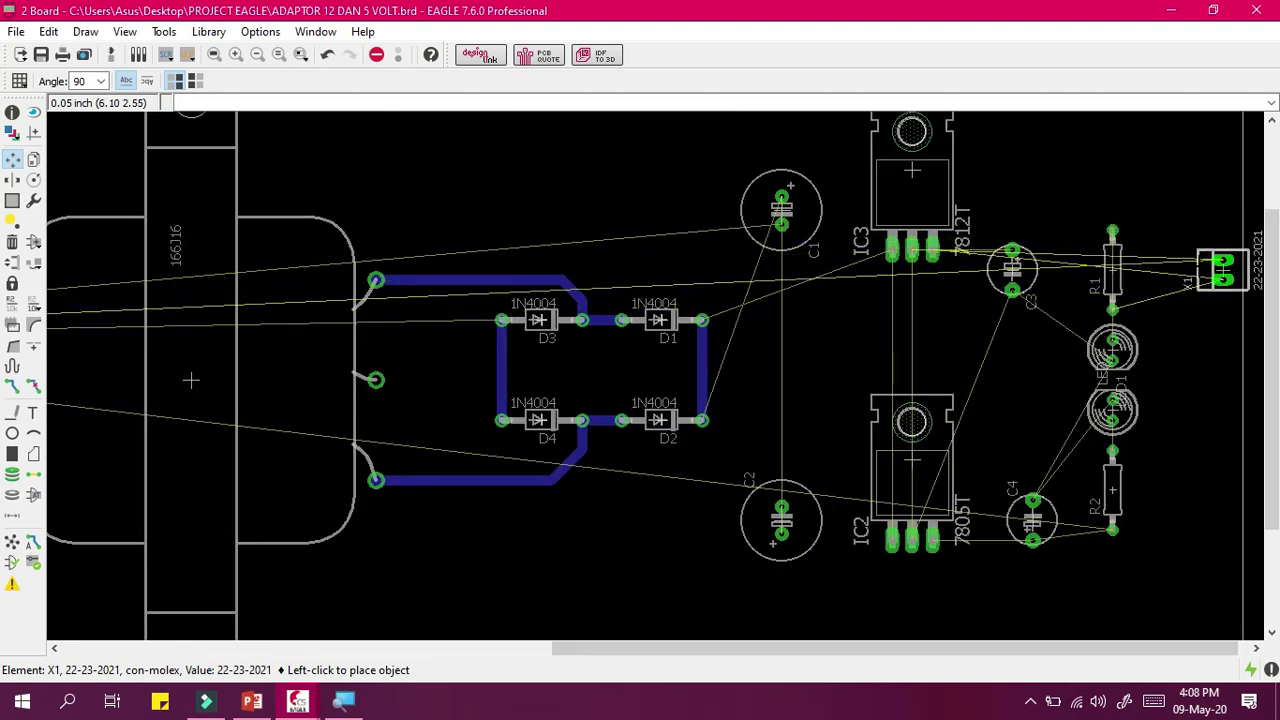
# Try connector X1 in different orientations and place it at 90 degrees just inside the board's right edge.
pyautogui.rightClick(1222, 268)
pyautogui.scroll(1, 1129, 257)
pyautogui.scroll(1, 1171, 280)
pyautogui.rightClick(1174, 280)
pyautogui.rightClick(1205, 343)
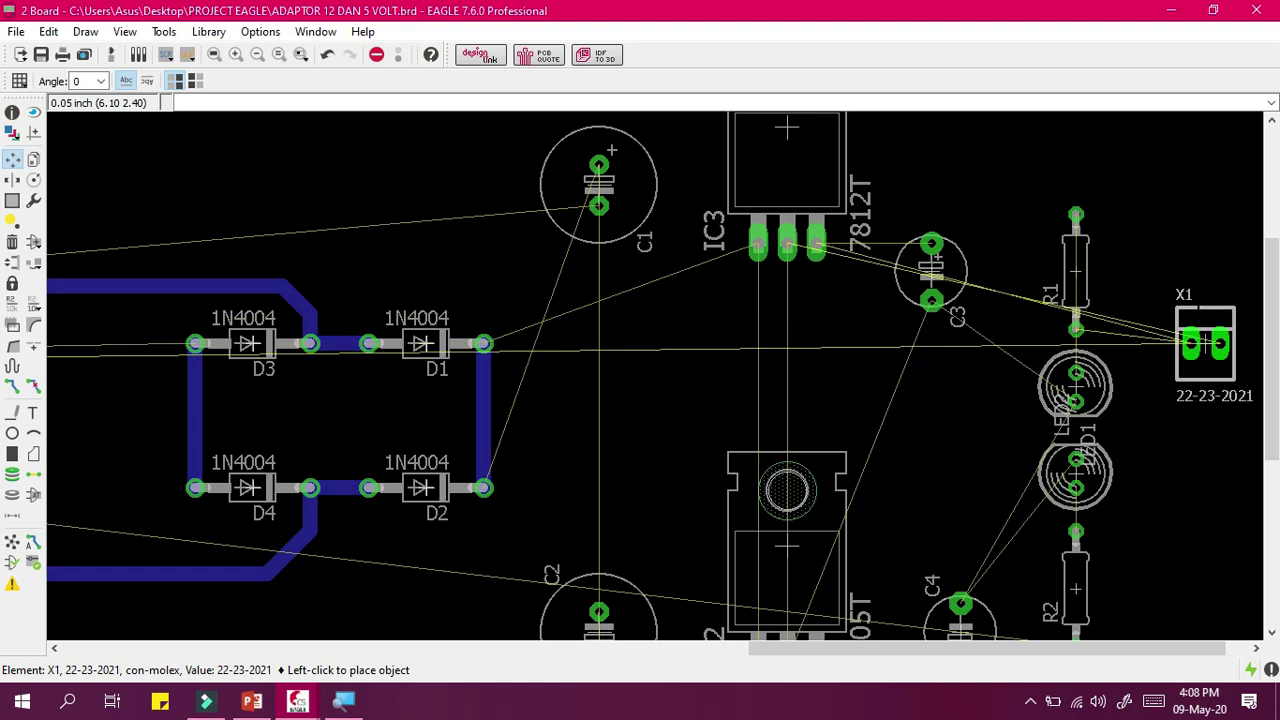
pyautogui.rightClick(1230, 352)
pyautogui.rightClick(1225, 340)
pyautogui.rightClick(1190, 357)
pyautogui.rightClick(1185, 295)
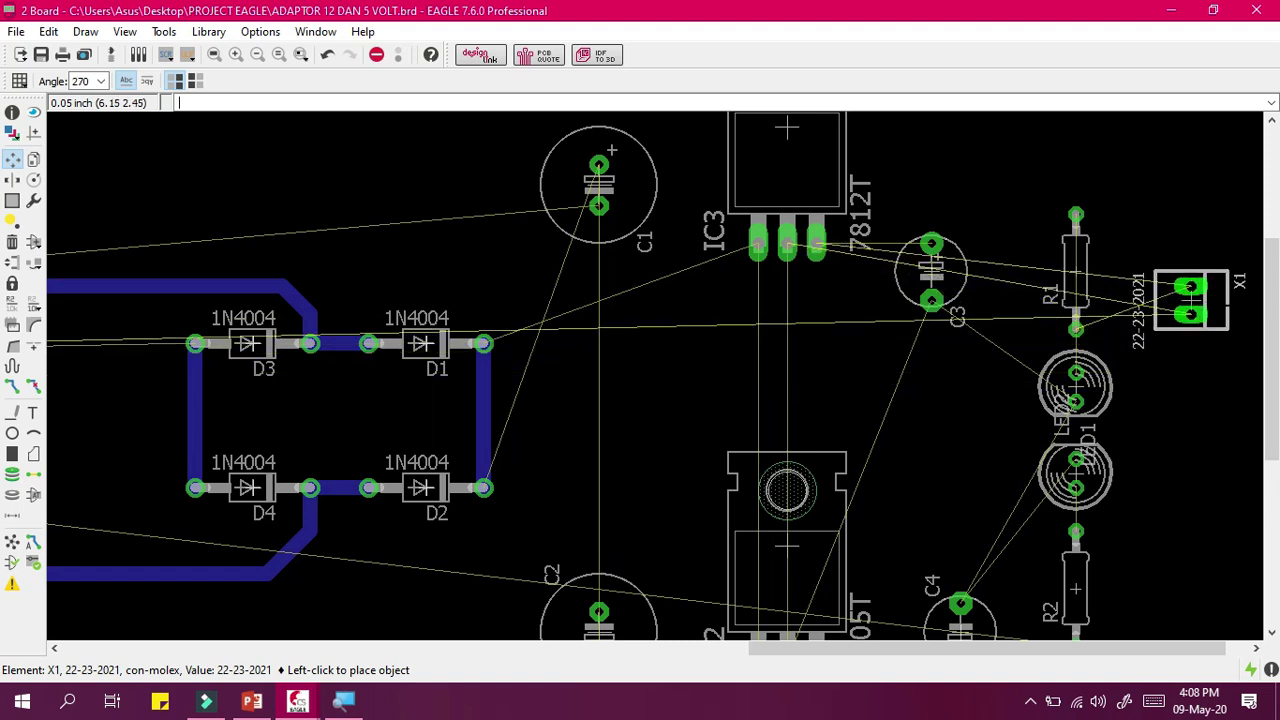
pyautogui.rightClick(1219, 343)
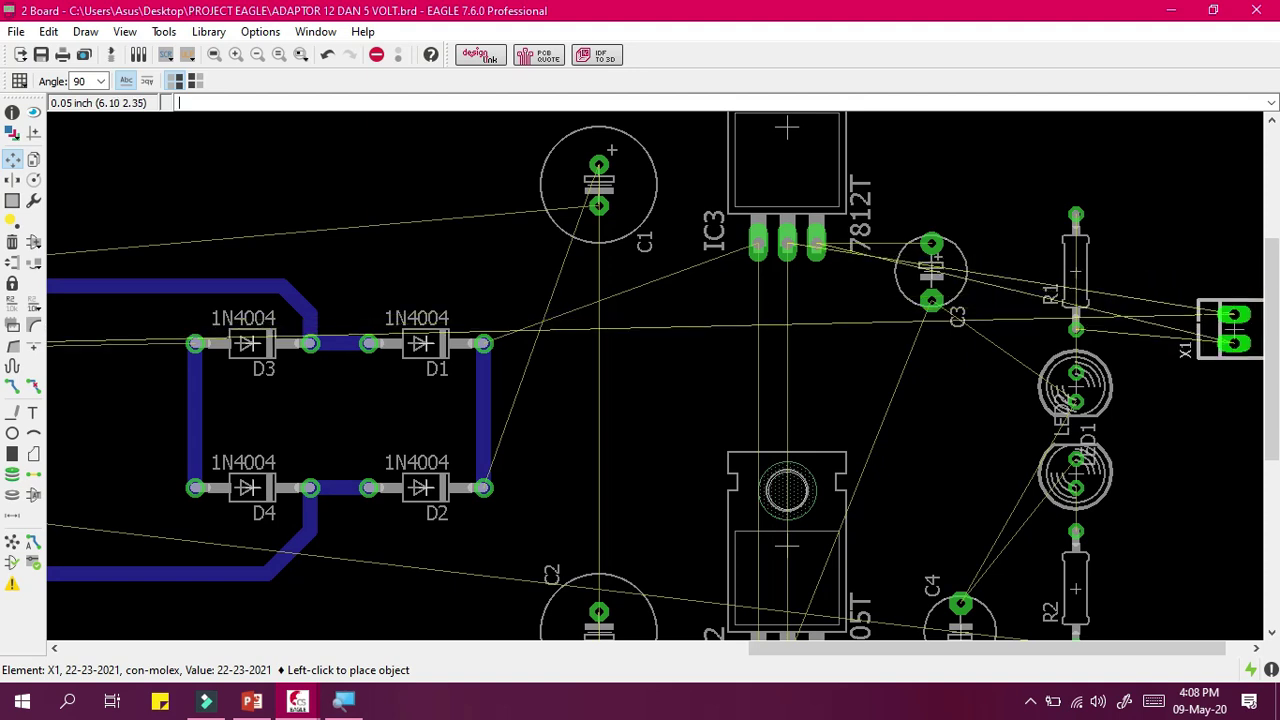
pyautogui.click(1157, 314)
pyautogui.scroll(-3, 1157, 318)
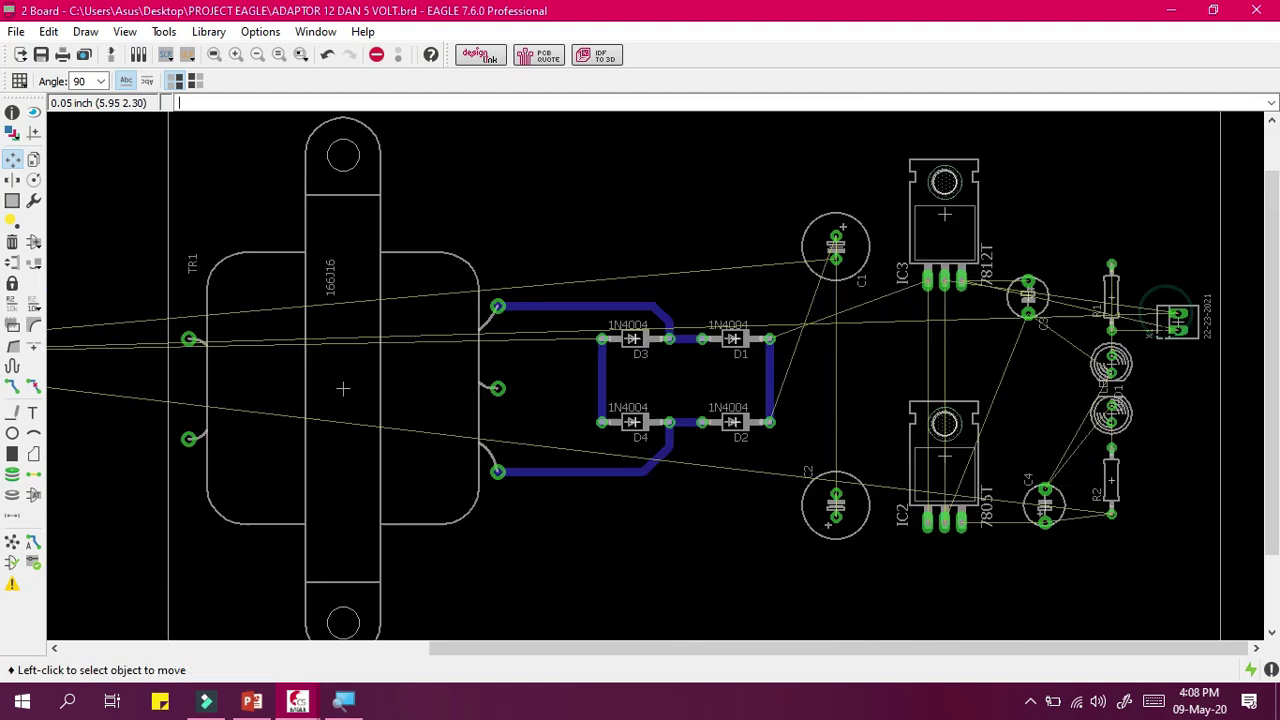
# Move connector X2 onto the board directly below X1, to the right of the LEDs, rotated to 90 degrees.
pyautogui.click(193, 347)
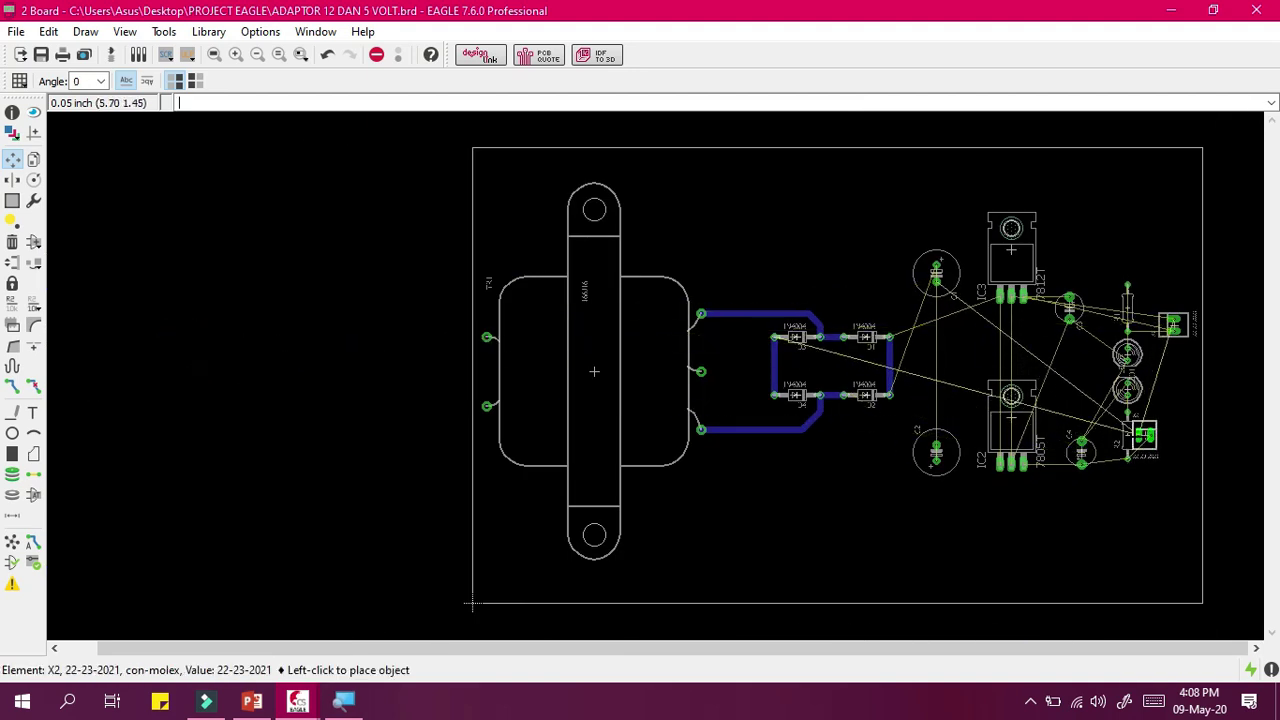
pyautogui.scroll(3, 1160, 435)
pyautogui.rightClick(1210, 368)
pyautogui.rightClick(1206, 371)
pyautogui.rightClick(1238, 396)
pyautogui.rightClick(1236, 380)
pyautogui.rightClick(1234, 360)
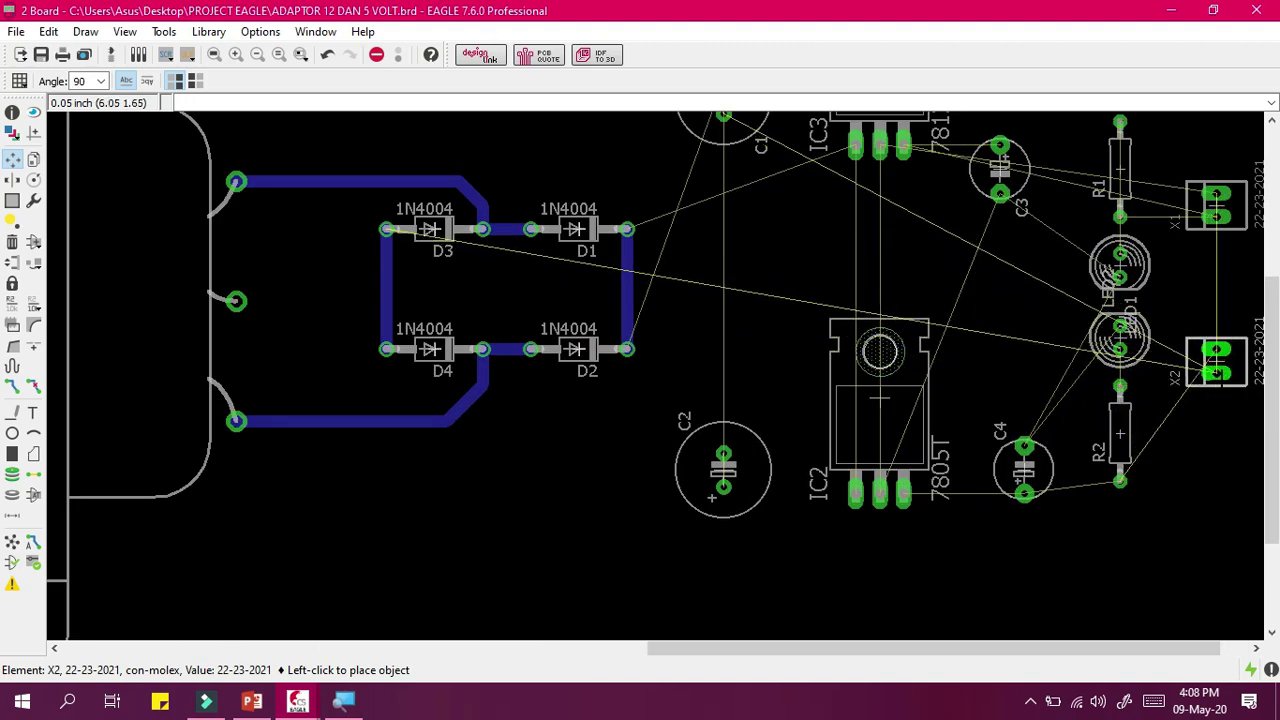
pyautogui.click(1216, 350)
# Place connector X2 directly below X1, just inside the board's right edge.
pyautogui.scroll(2, 1216, 320)
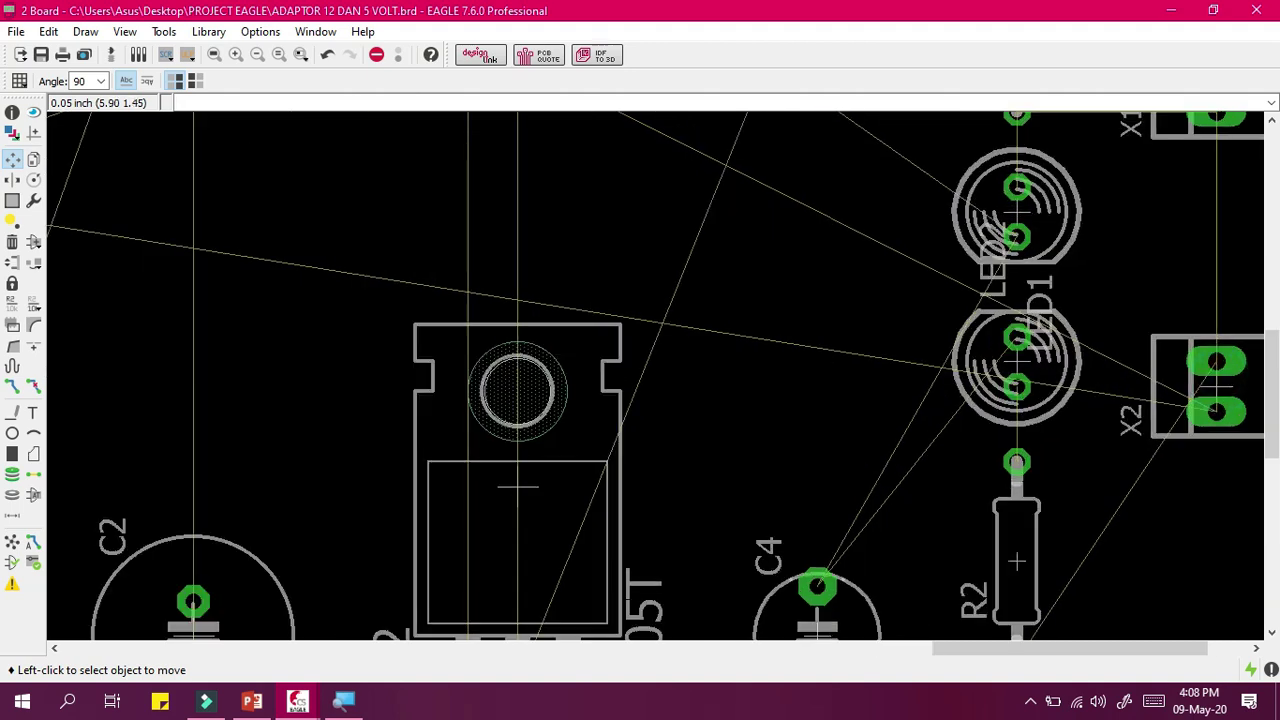
pyautogui.click(955, 652)
pyautogui.scroll(-1, 957, 651)
pyautogui.scroll(-1, 640, 380)
# Rotate connectors X1 and X2 to 270 degrees and place them aligned vertically beside the board's right edge.
pyautogui.moveTo(1100, 180); pyautogui.dragTo(1148, 288, button='middle')
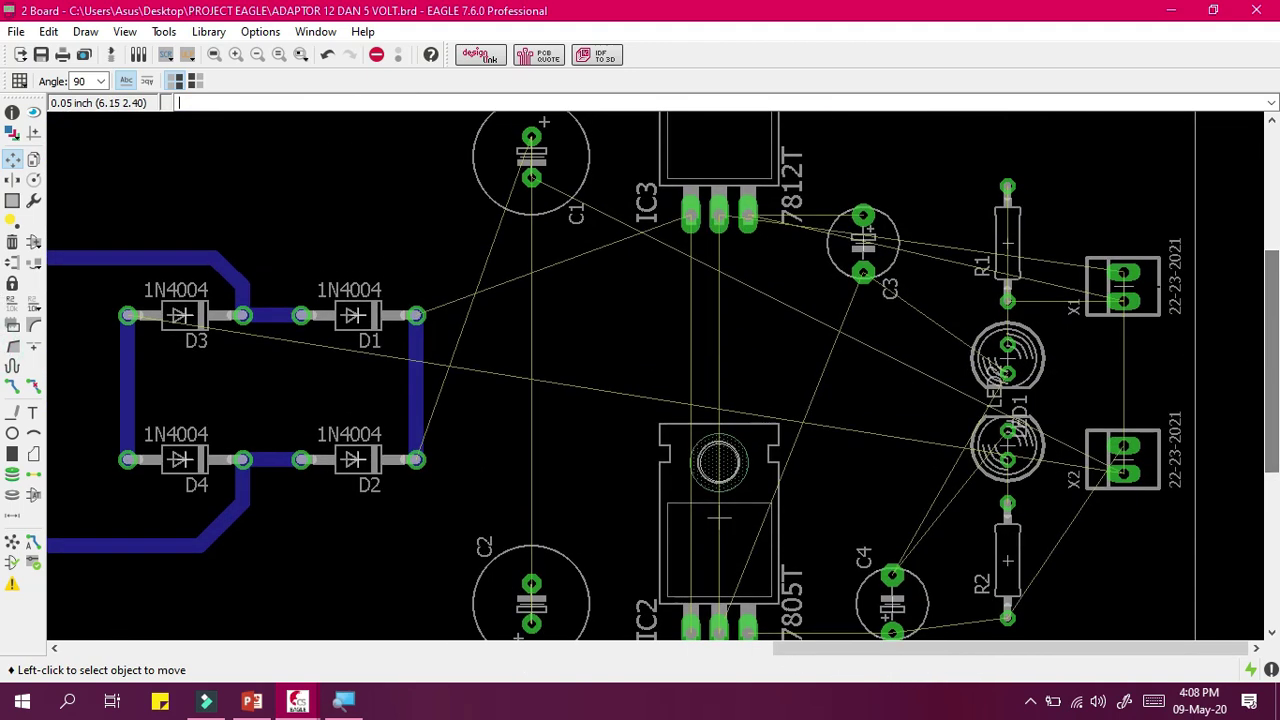
pyautogui.click(1148, 288)
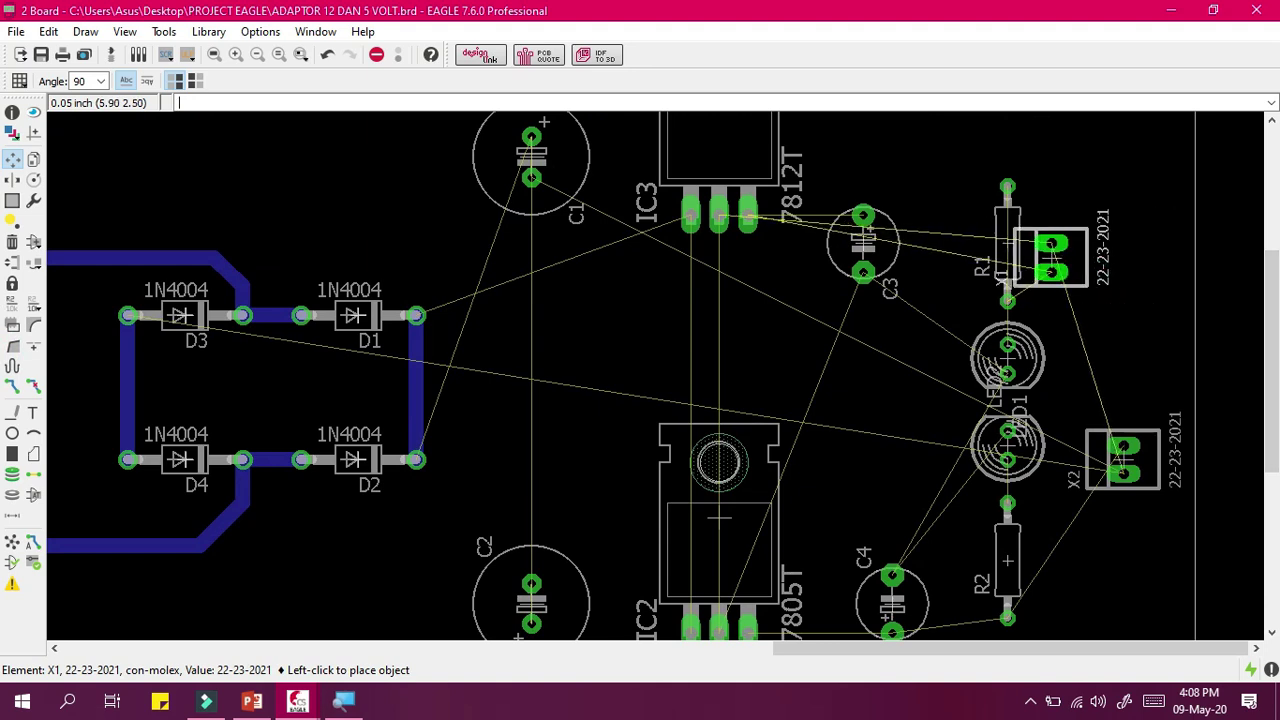
pyautogui.rightClick(1136, 271)
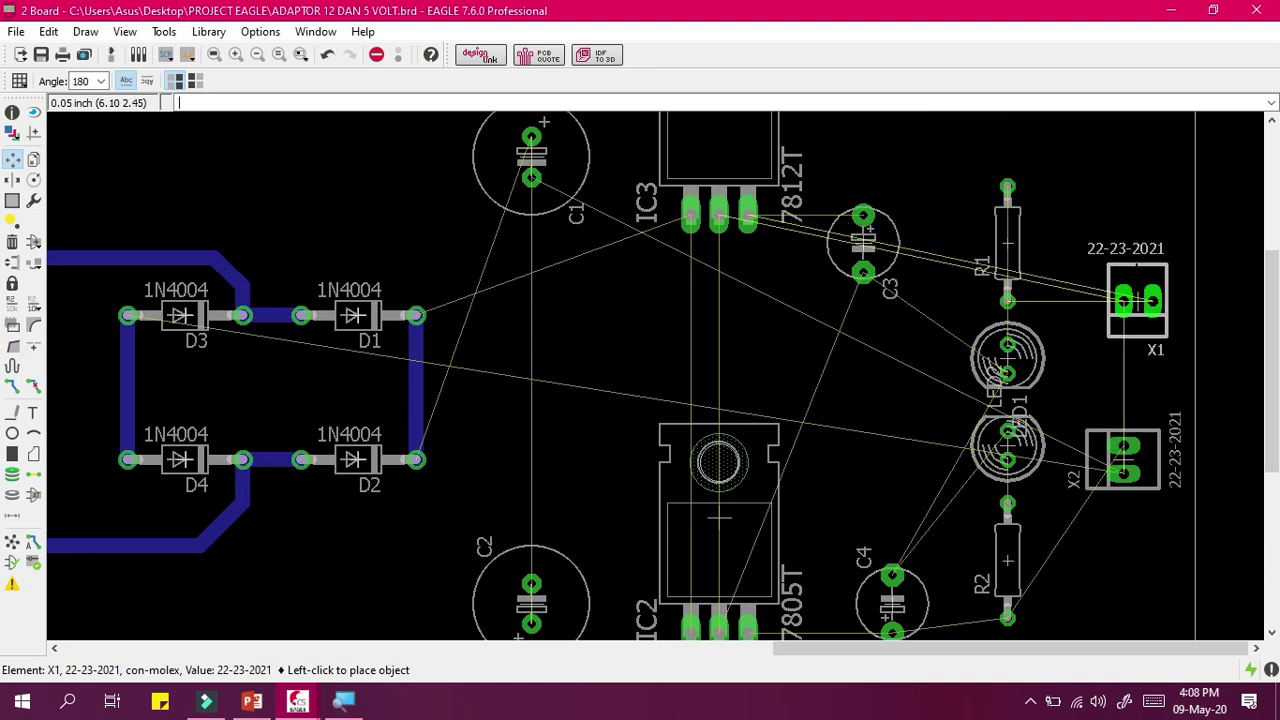
pyautogui.rightClick(1136, 300)
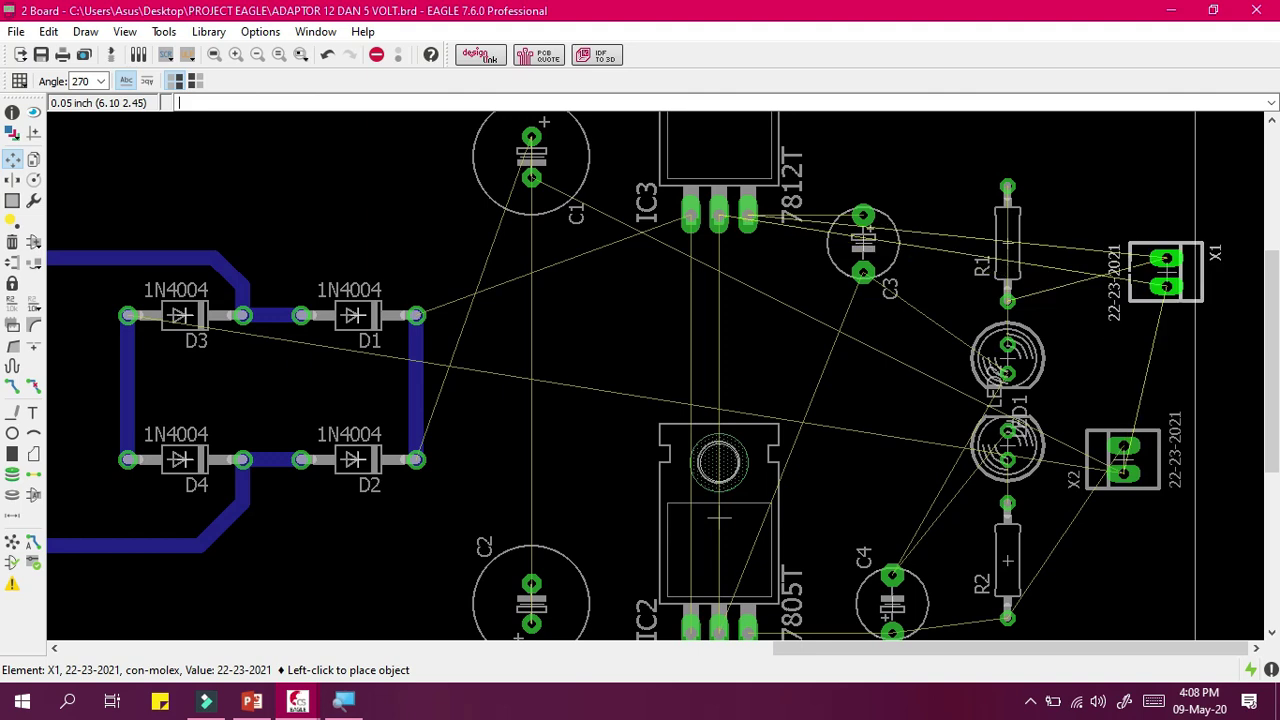
pyautogui.click(1123, 272)
pyautogui.click(1122, 460)
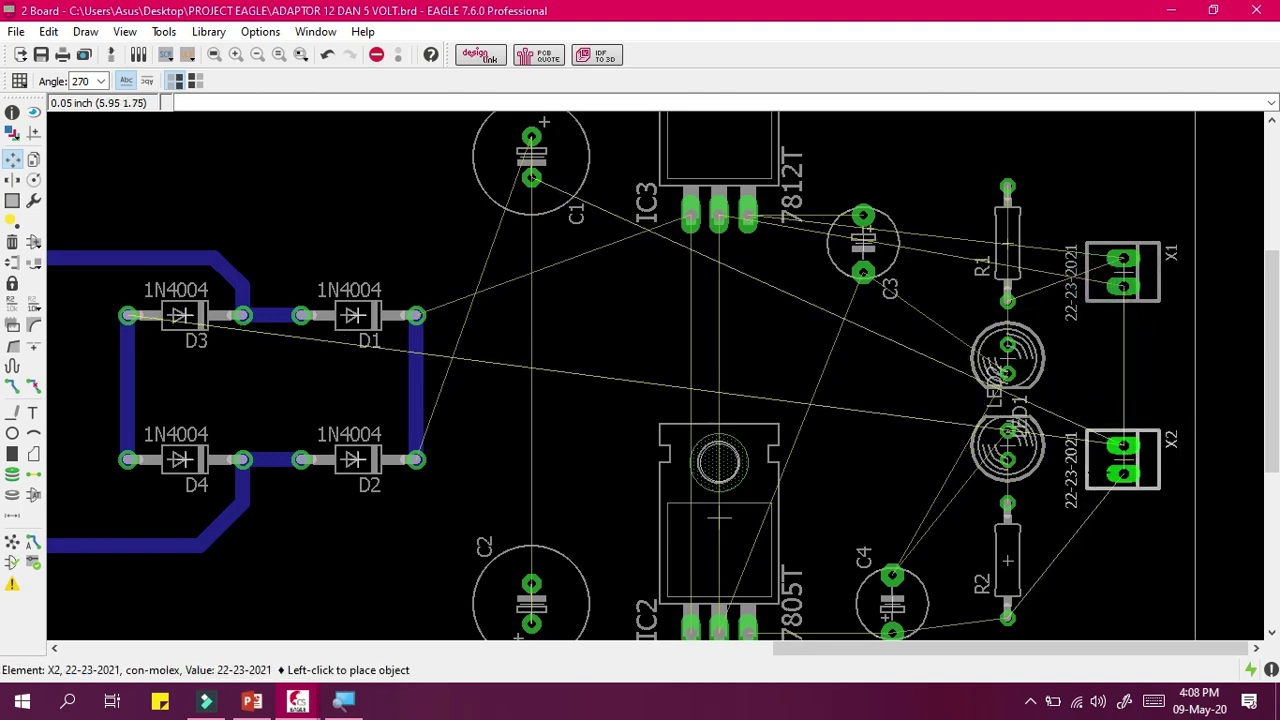
pyautogui.click(1122, 430)
pyautogui.scroll(2, 1118, 420)
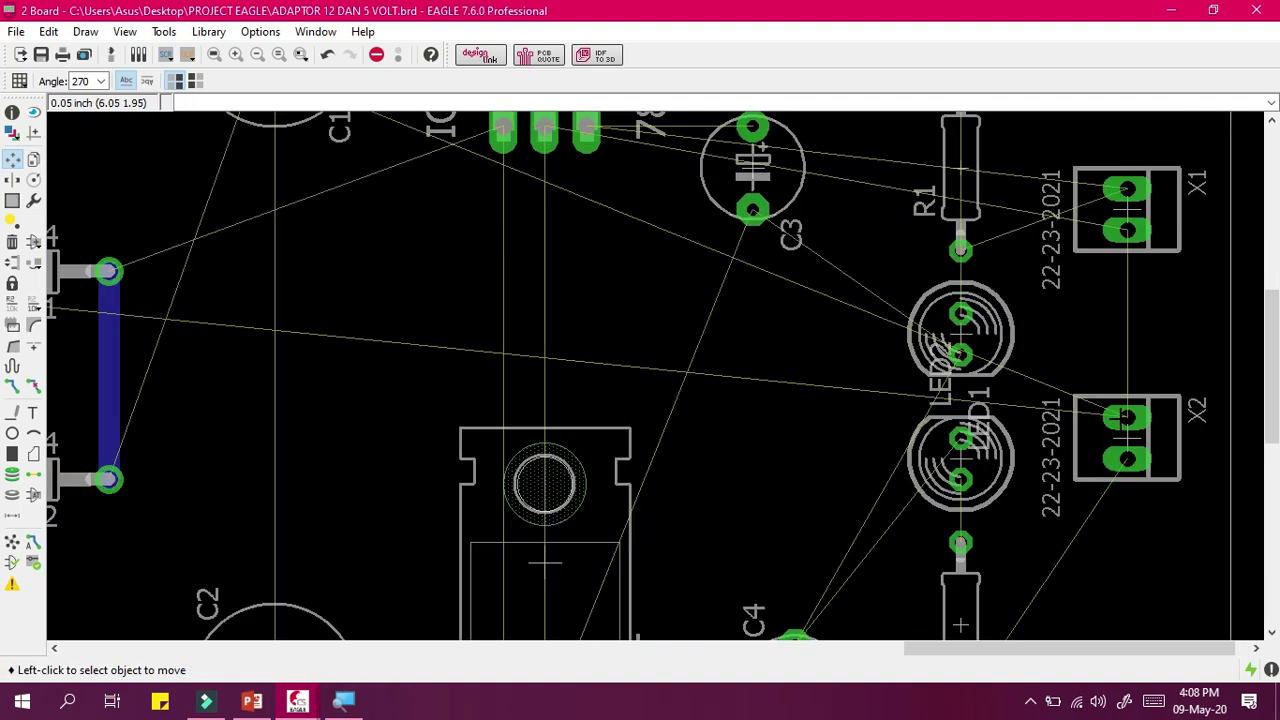
pyautogui.scroll(-2, 1127, 332)
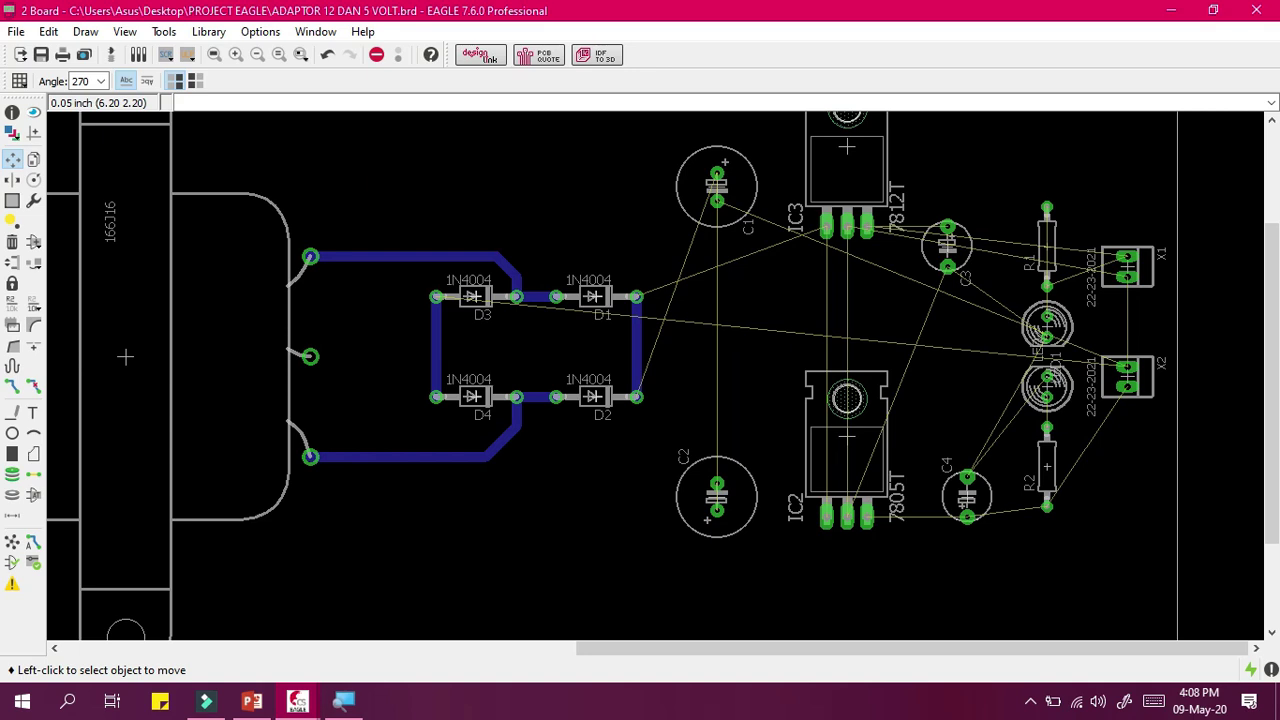
pyautogui.scroll(-2, 1146, 261)
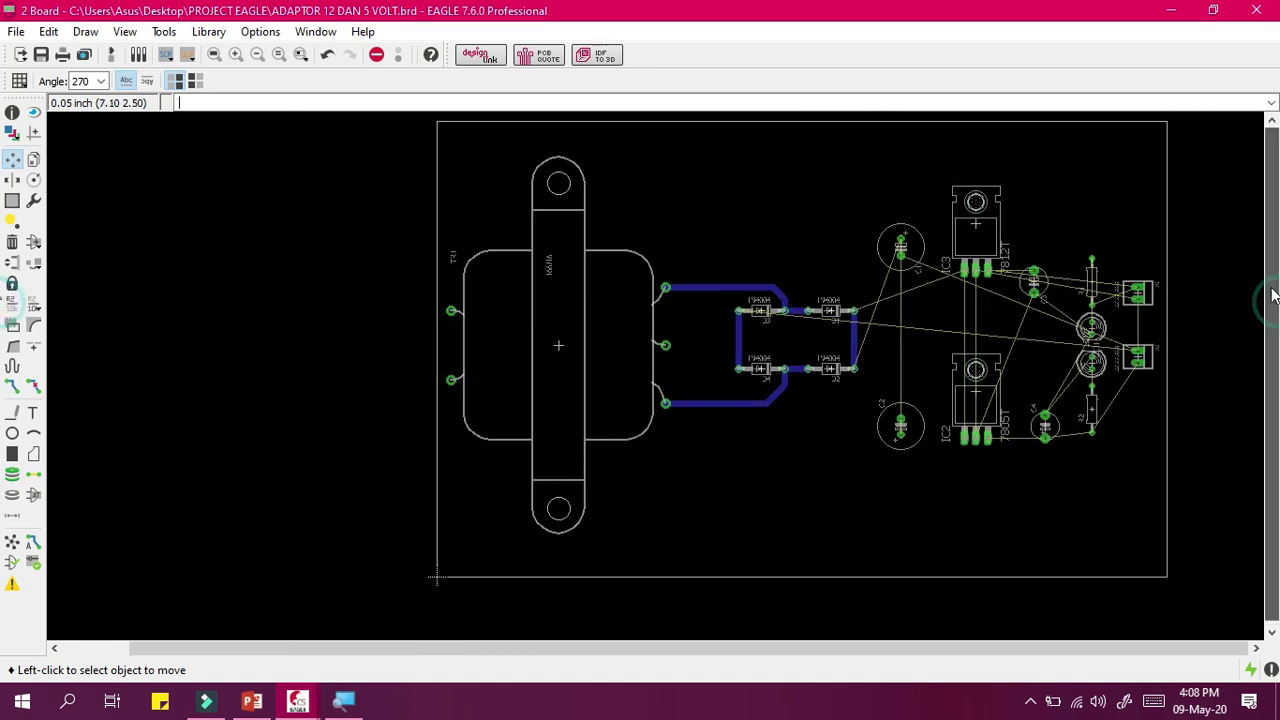
pyautogui.scroll(3, 1146, 261)
pyautogui.scroll(-3, 1160, 320)
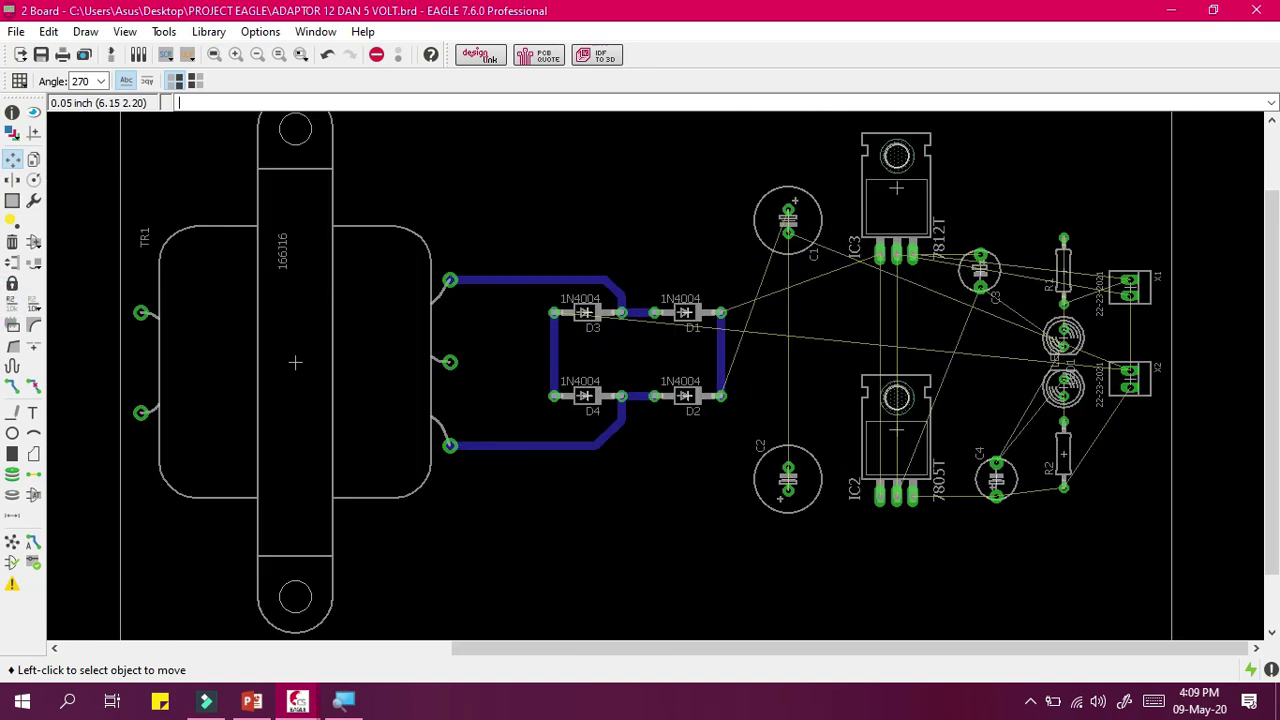
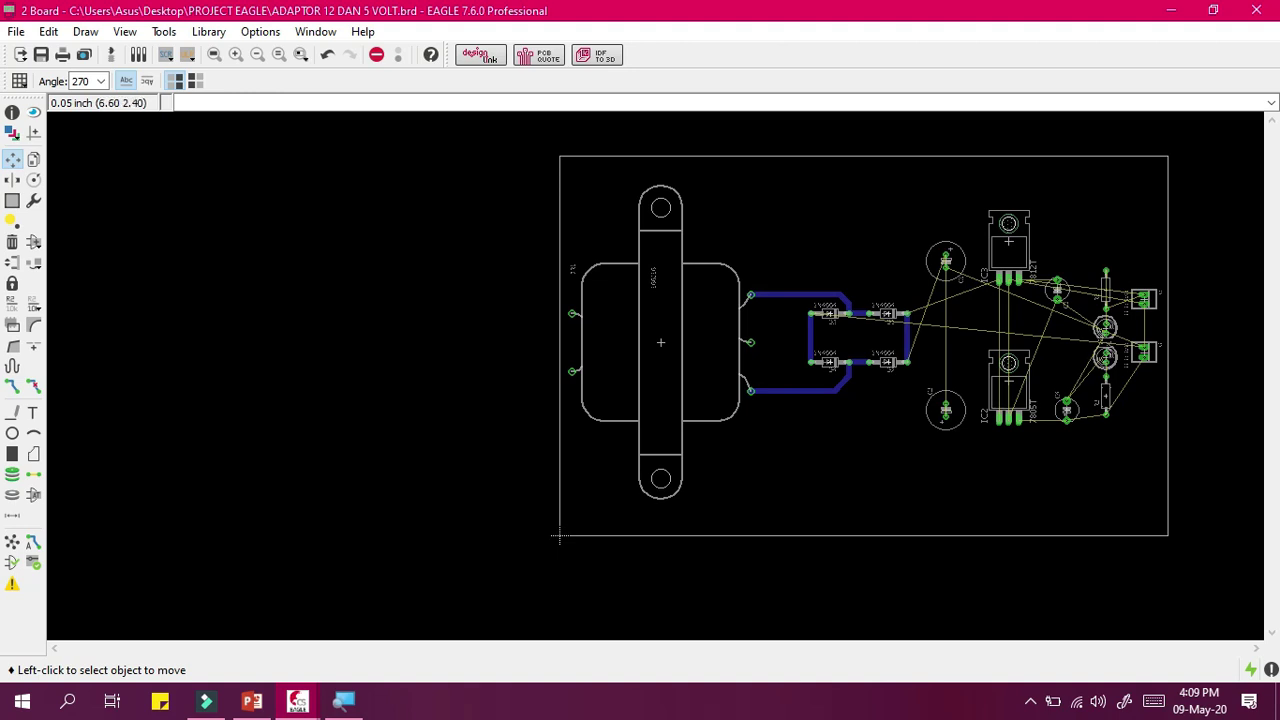
# Display all layers of the board through the layer settings.
pyautogui.scroll(3, 1175, 325)
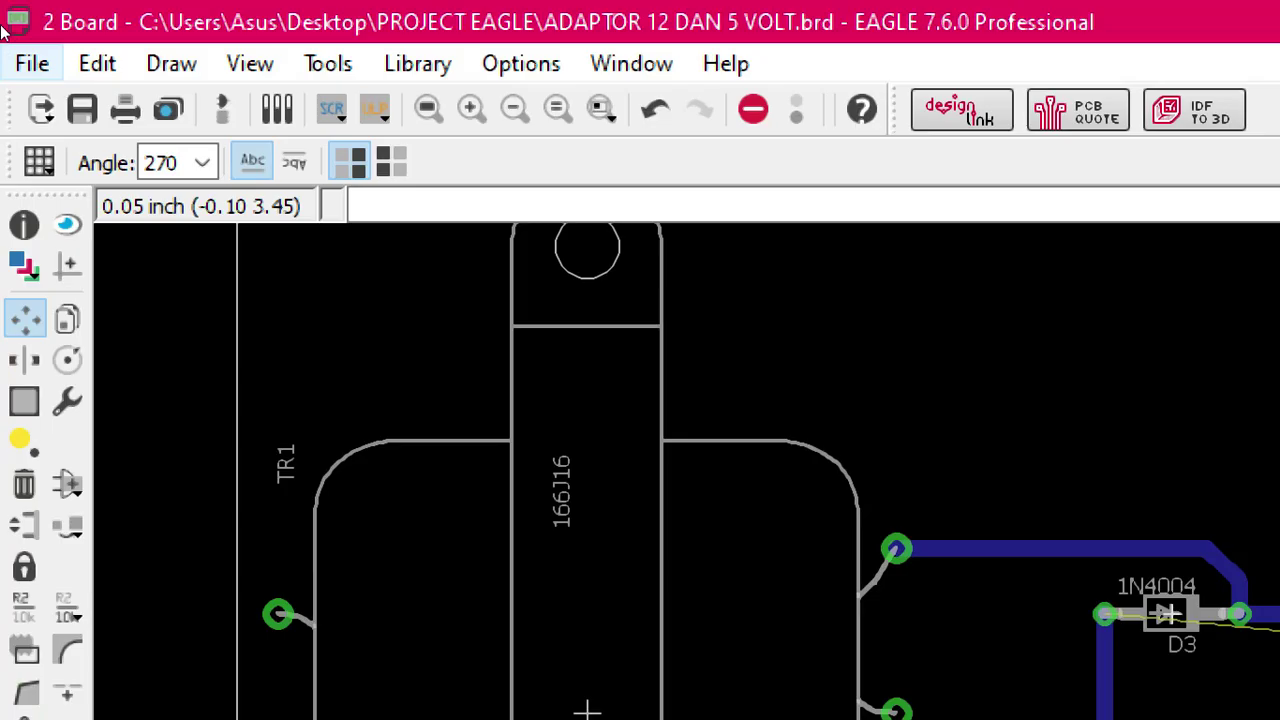
pyautogui.click(25, 265)
pyautogui.click(292, 563)
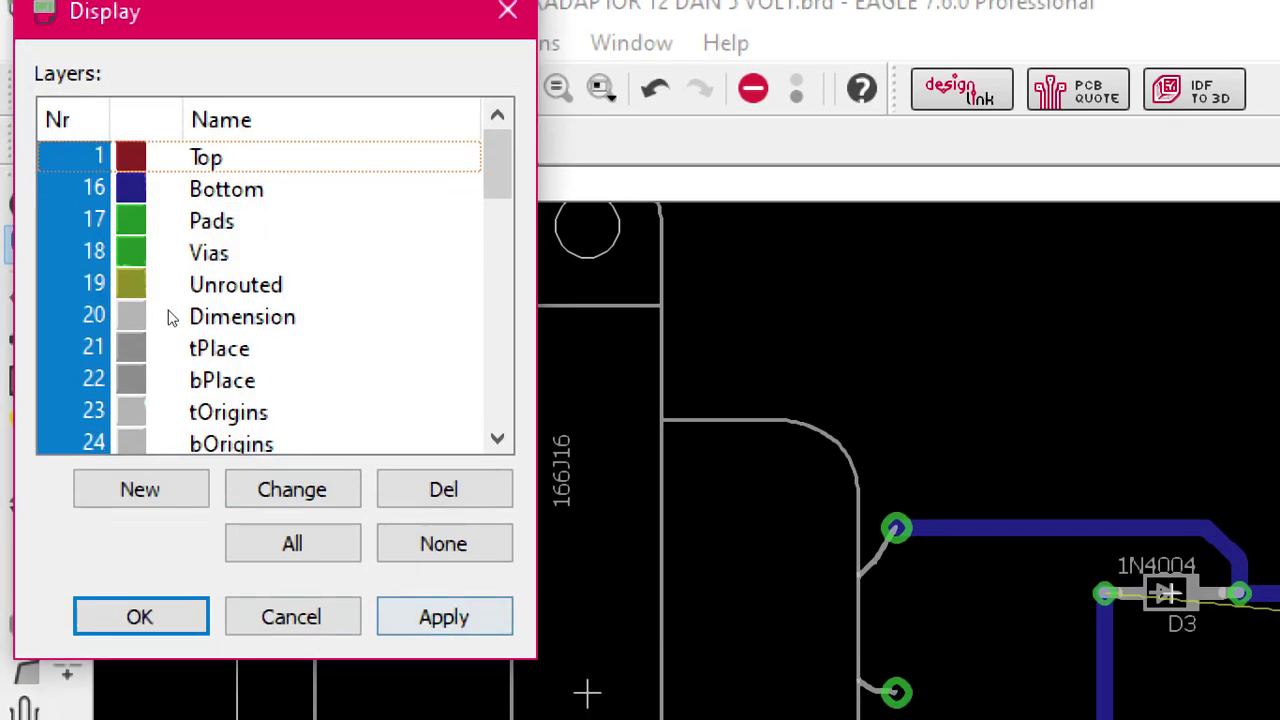
pyautogui.click(140, 617)
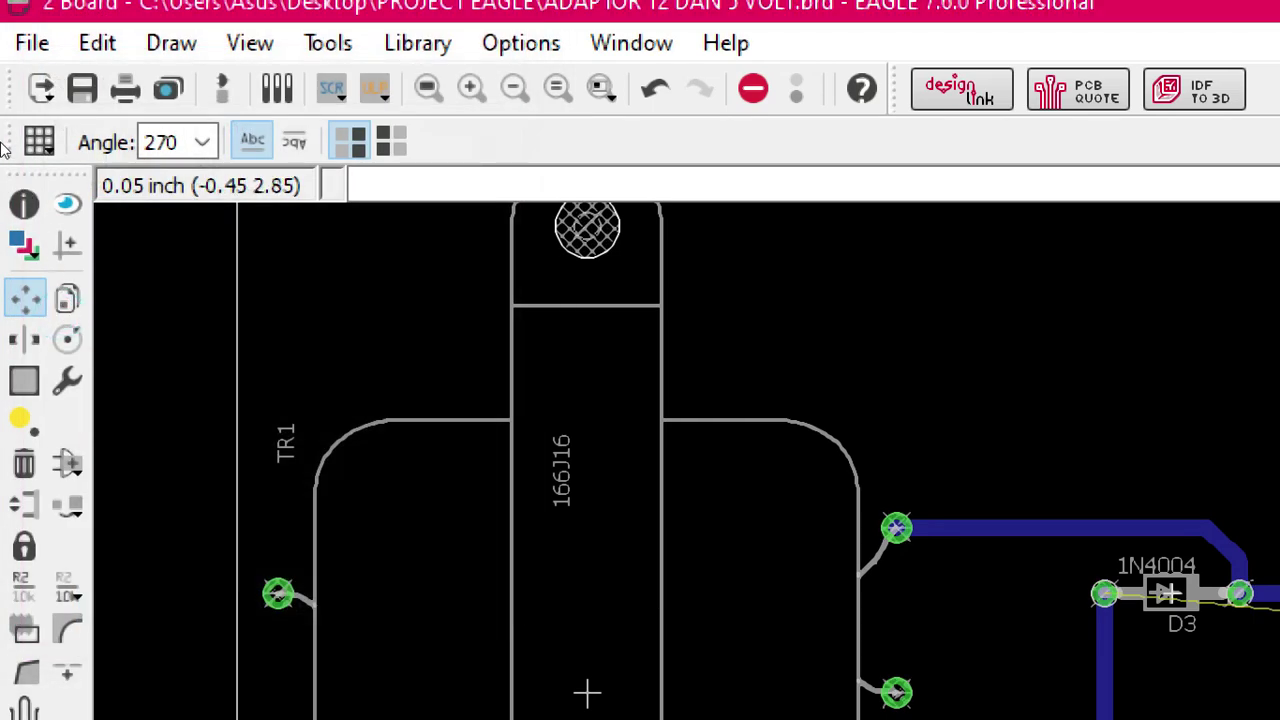
pyautogui.click(25, 247)
pyautogui.click(140, 617)
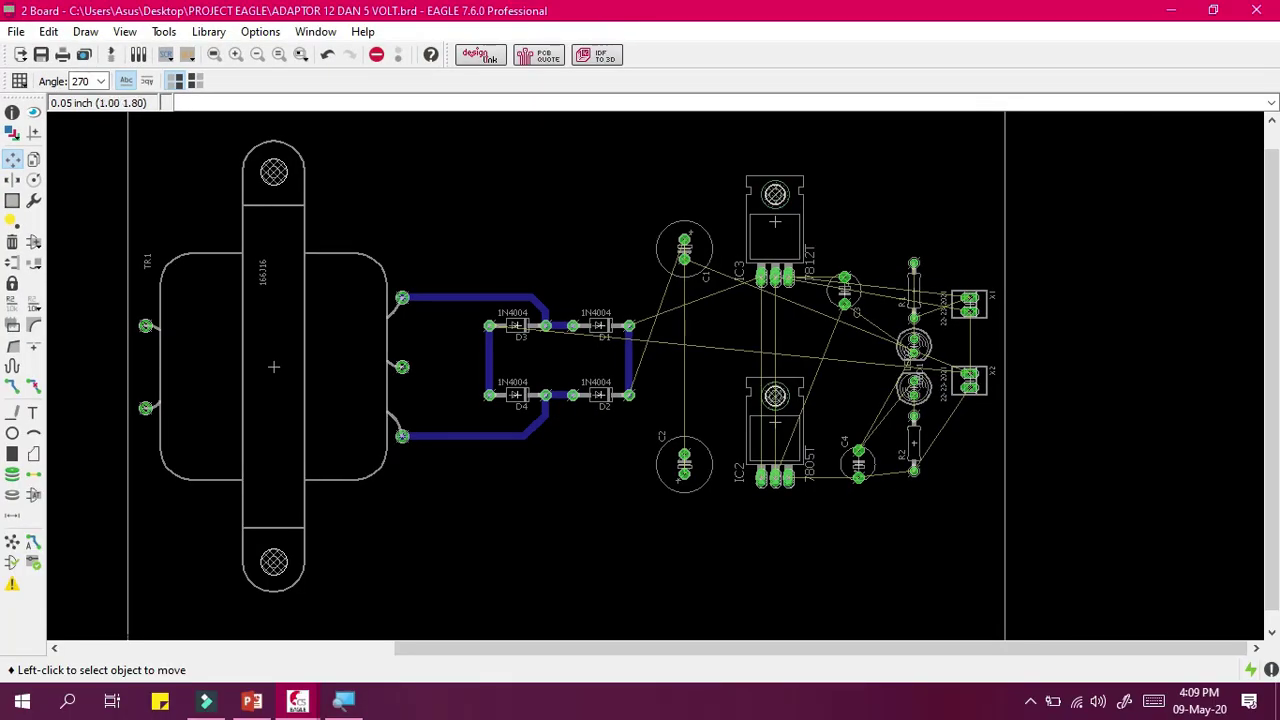
pyautogui.scroll(2, 527, 337)
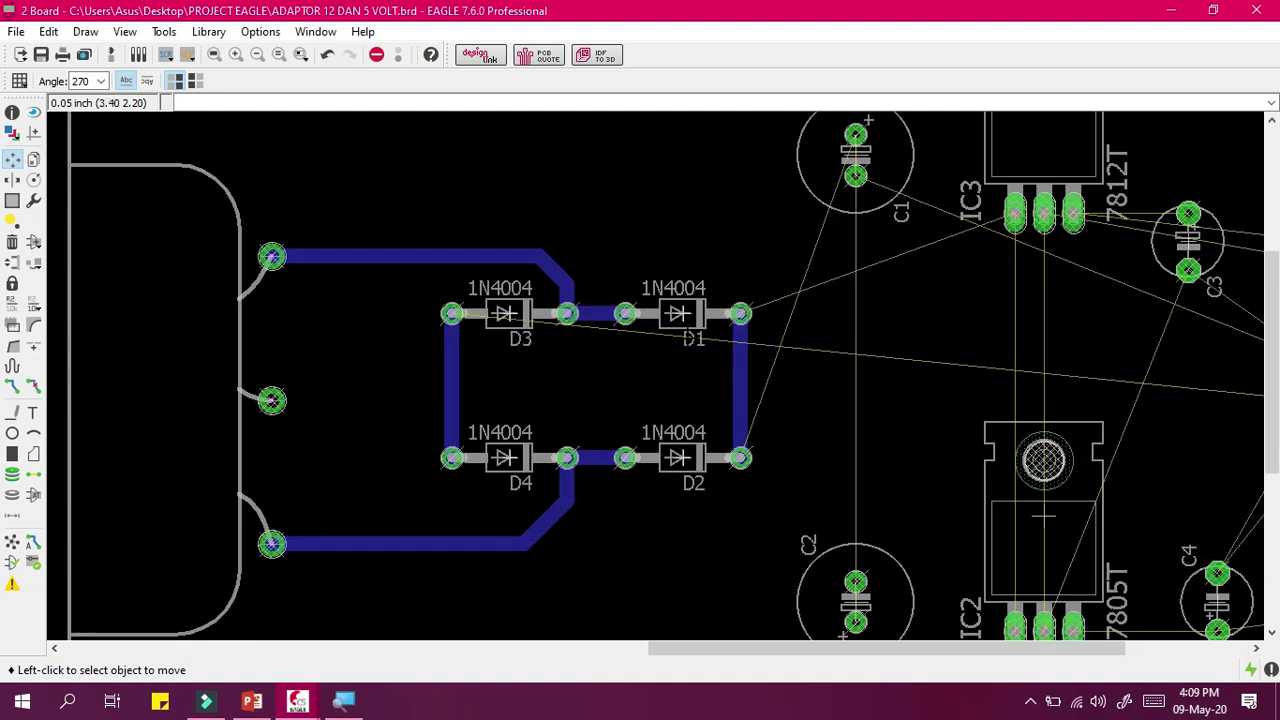
pyautogui.scroll(-2, 1024, 258)
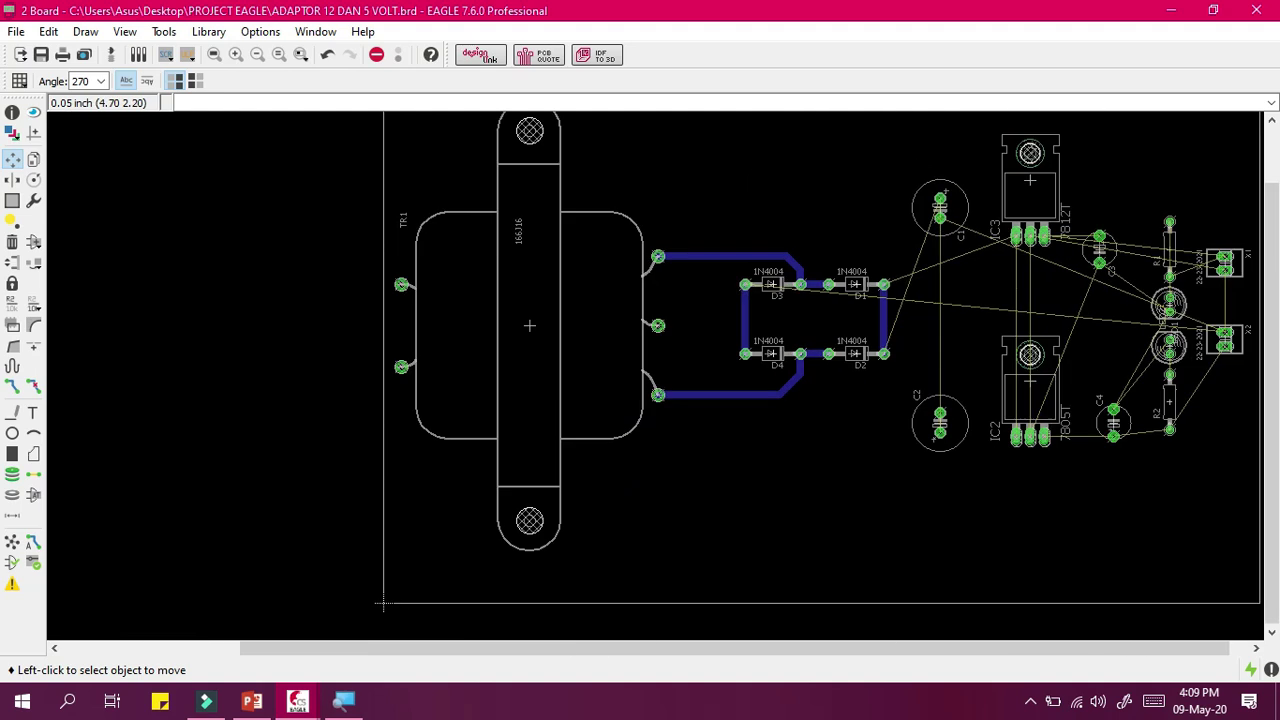
pyautogui.scroll(2, 1089, 447)
pyautogui.scroll(-2, 1199, 353)
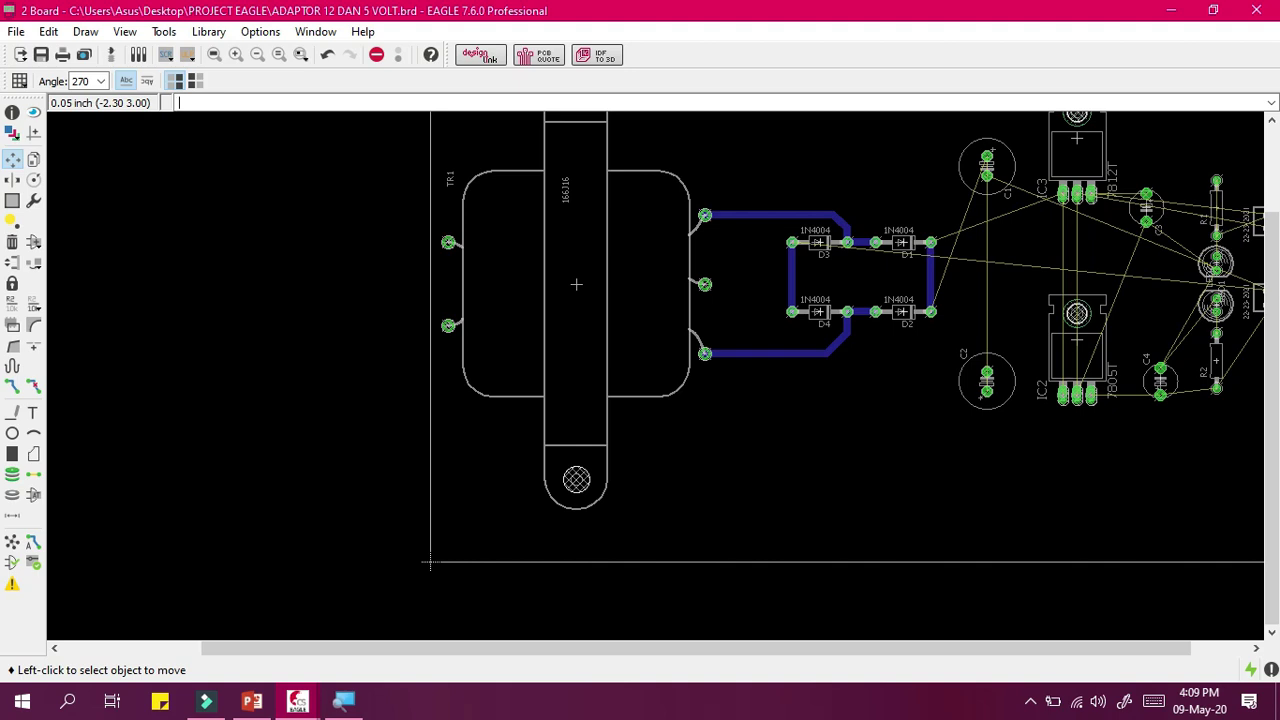
# Deselect every layer in the board's layer settings.
pyautogui.click(31, 137)
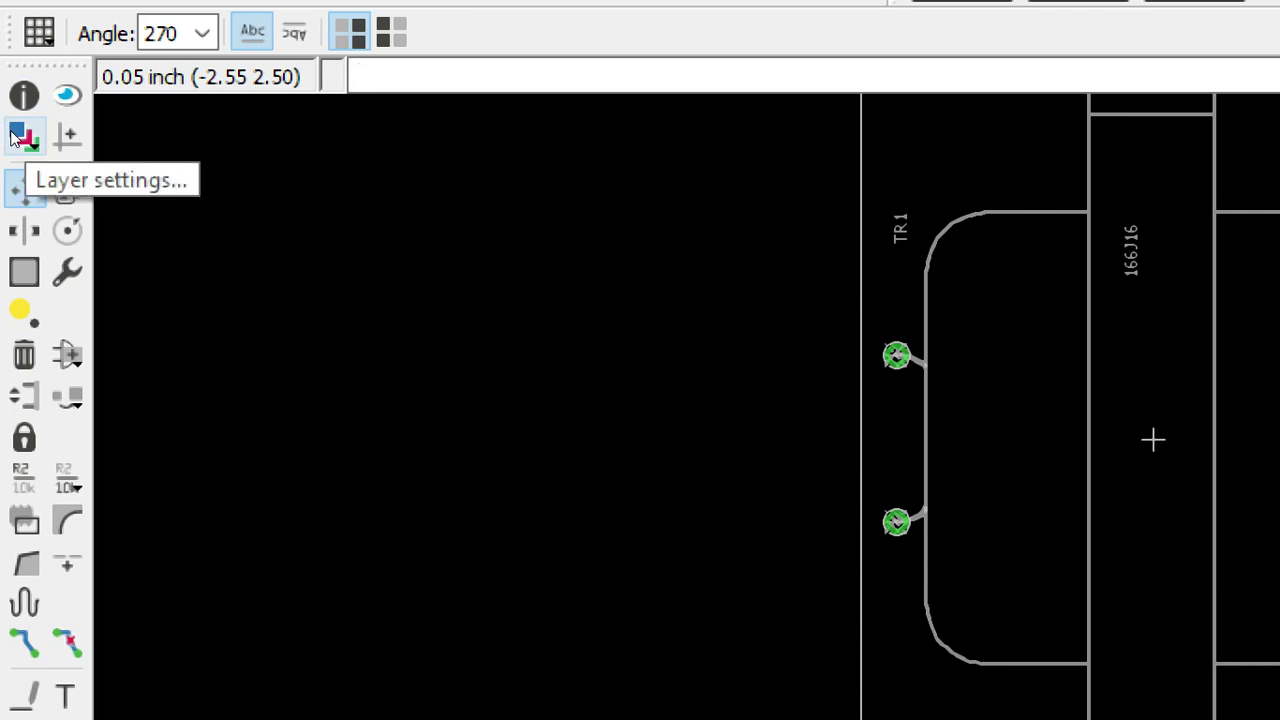
pyautogui.click(14, 137)
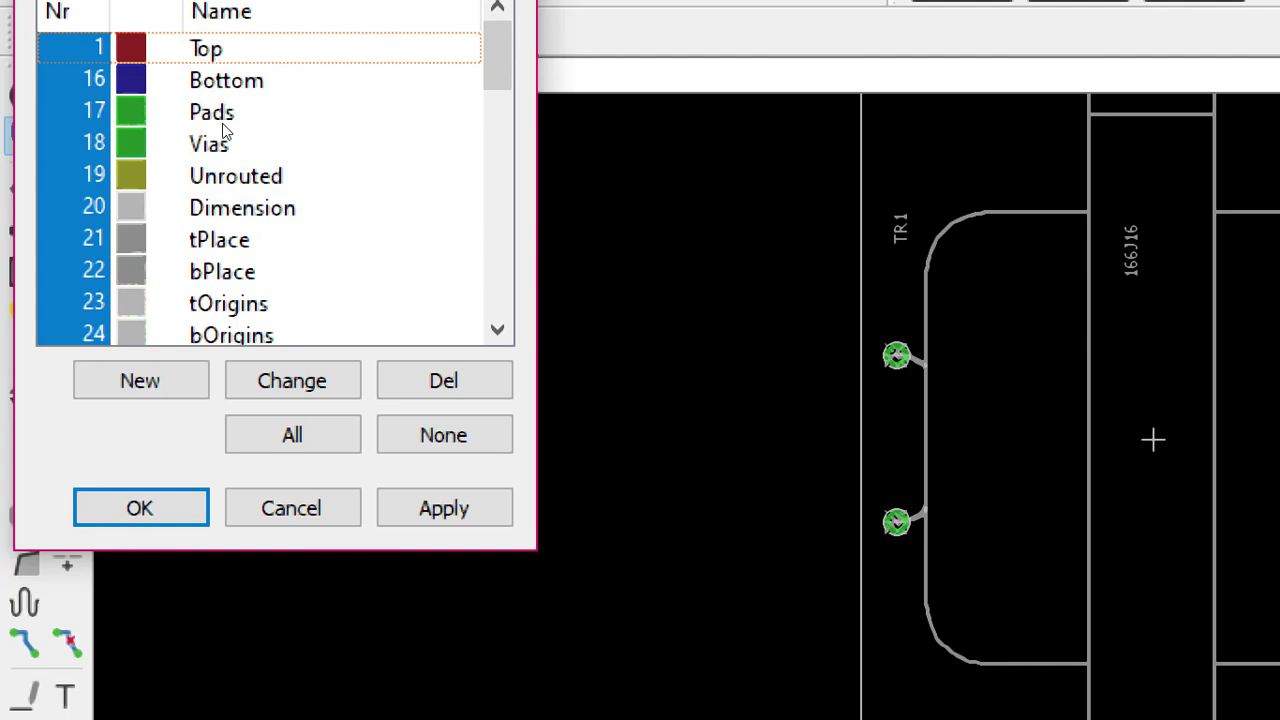
pyautogui.scroll(-14, 224, 130)
pyautogui.scroll(9, 240, 200)
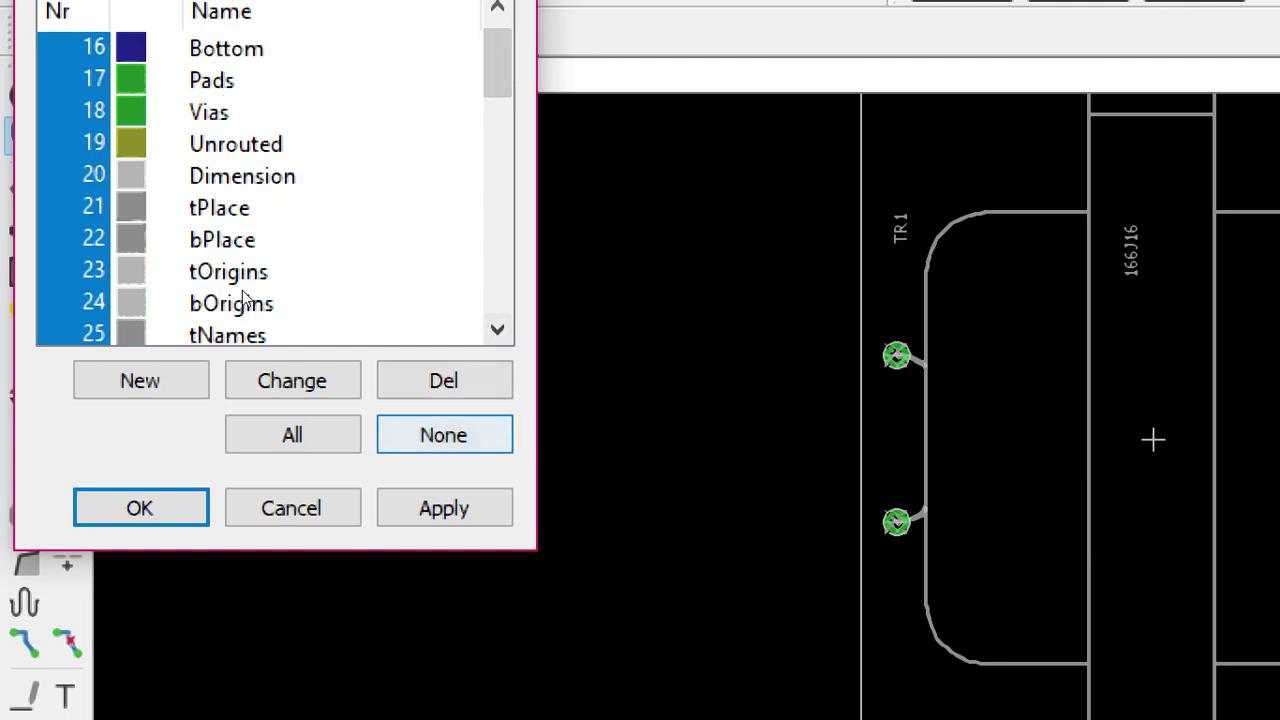
pyautogui.press('space')
pyautogui.scroll(1, 240, 60)
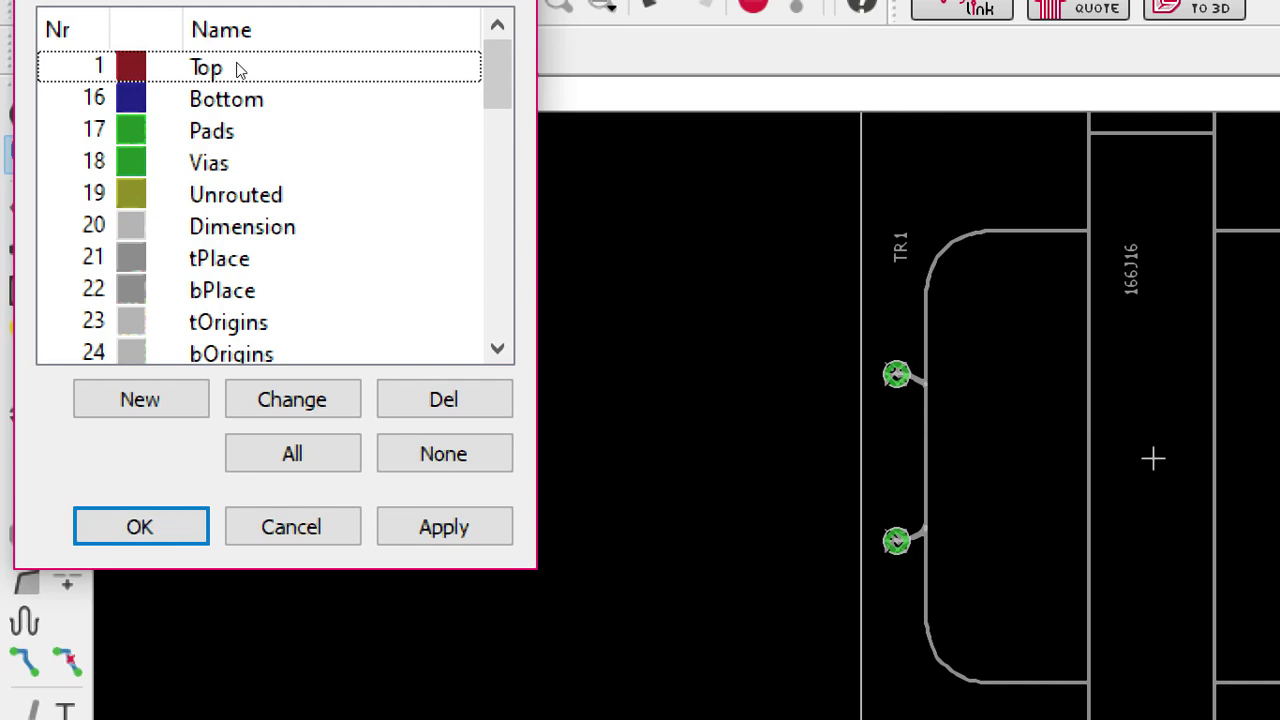
# Make the Bottom, Pads, Vias and Unrouted layers visible and apply the layer selection to the board.
pyautogui.click(42, 104)
pyautogui.keyDown('shift'); pyautogui.click(46, 128); pyautogui.keyUp('shift')
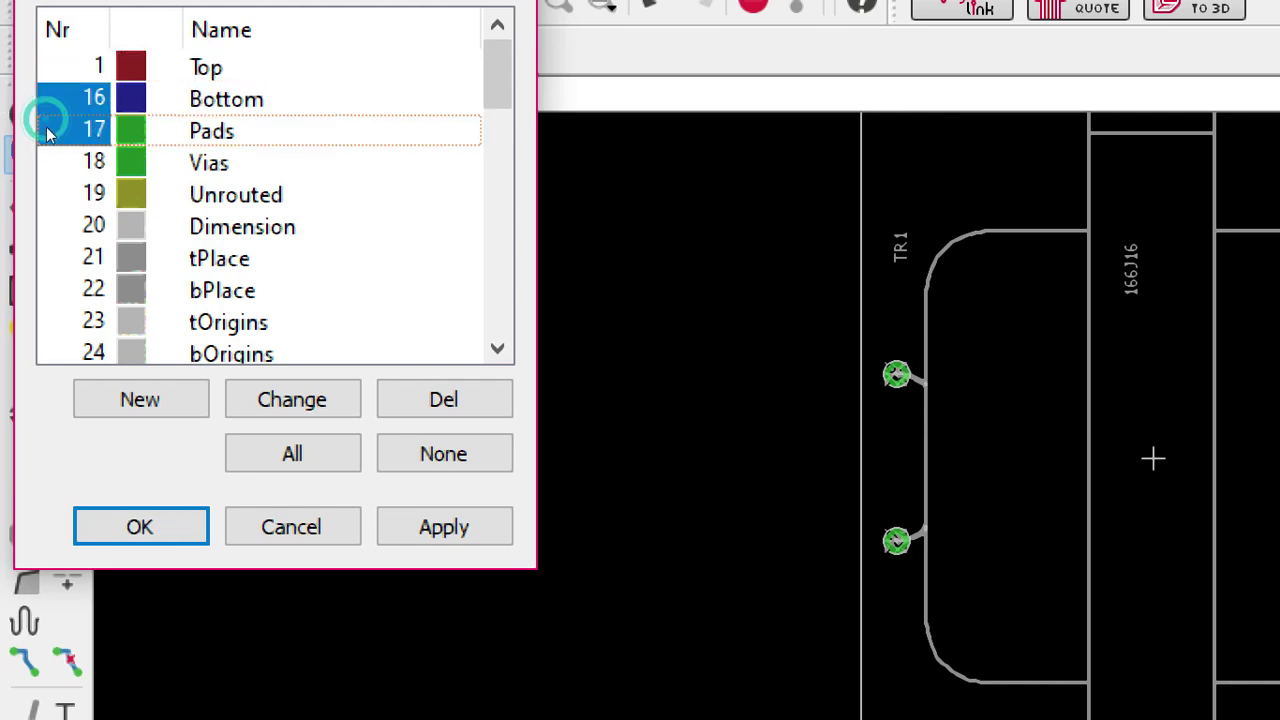
pyautogui.keyDown('shift'); pyautogui.click(47, 160); pyautogui.keyUp('shift')
pyautogui.keyDown('shift'); pyautogui.click(52, 192); pyautogui.keyUp('shift')
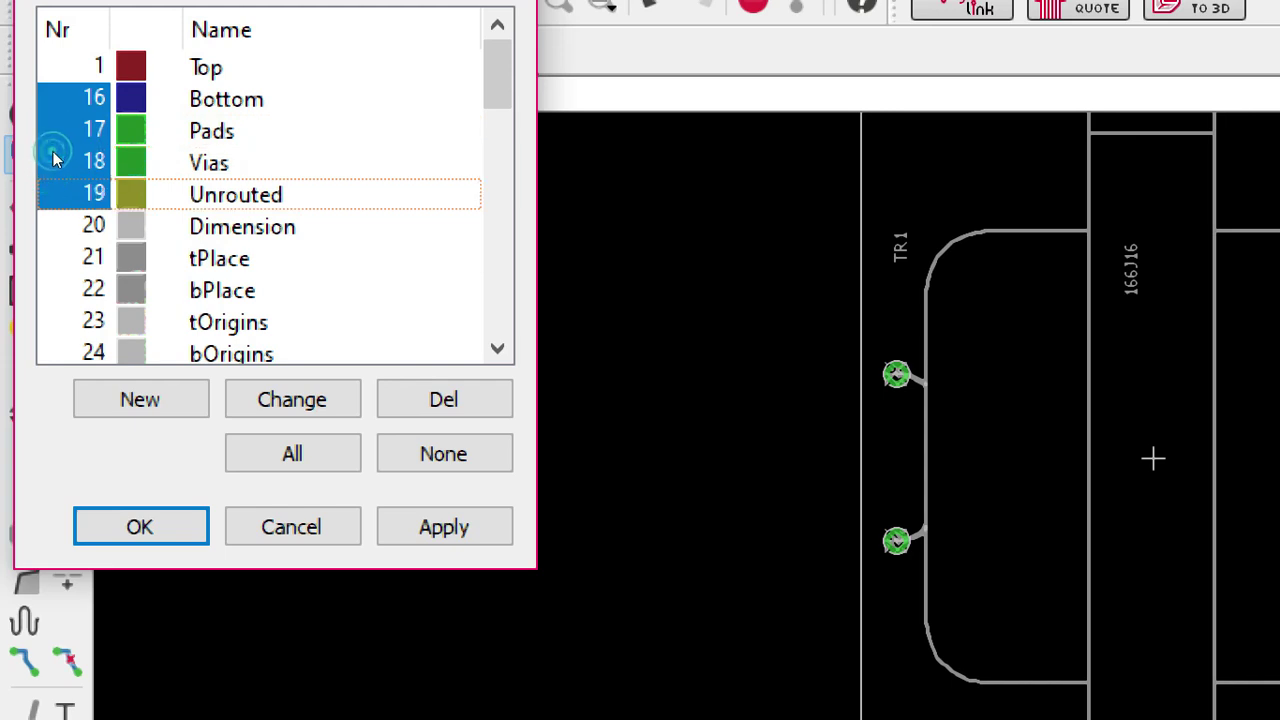
pyautogui.keyDown('ctrl'); pyautogui.click(45, 80); pyautogui.keyUp('ctrl')
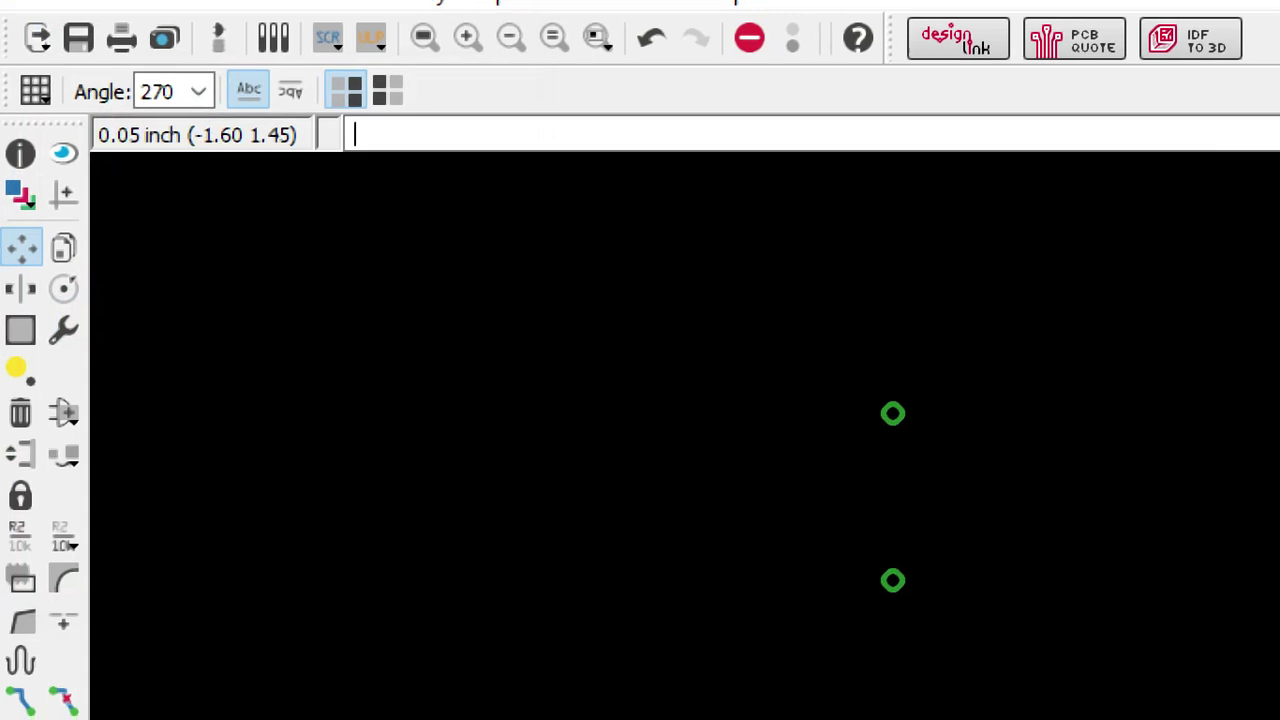
pyautogui.scroll(-3, 855, 640)
pyautogui.scroll(2, 855, 640)
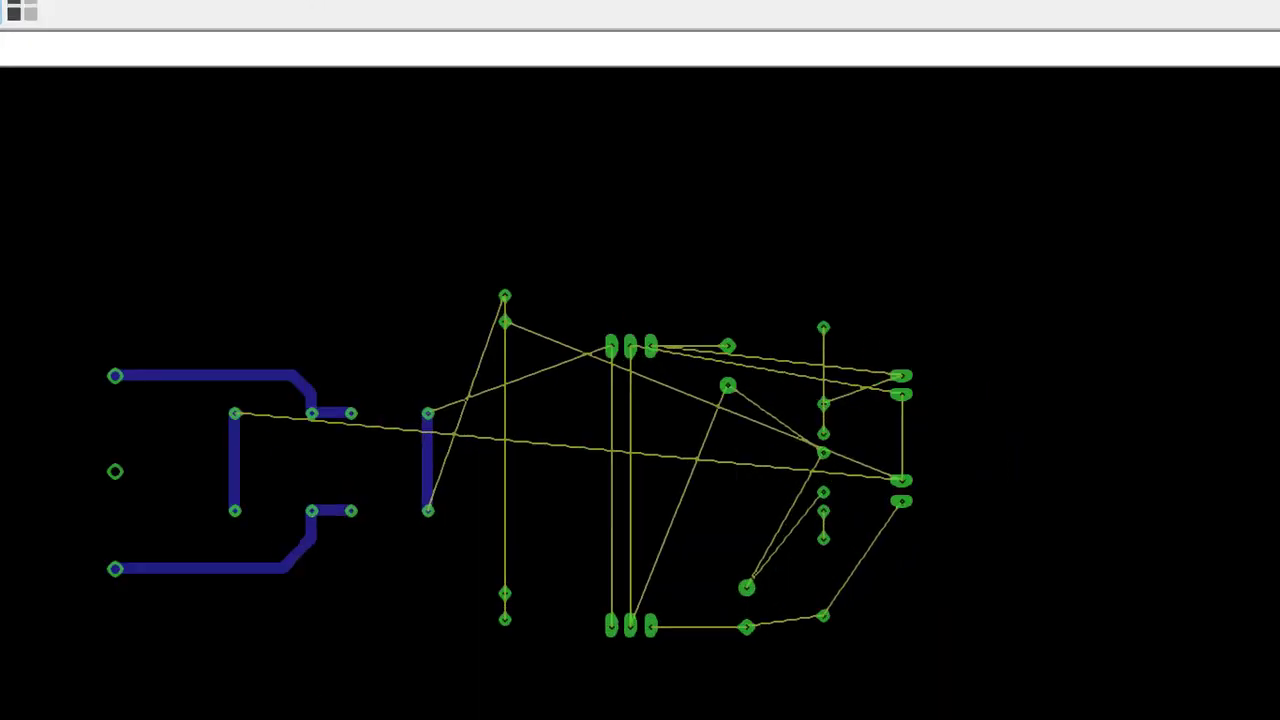
pyautogui.scroll(-3, 724, 512)
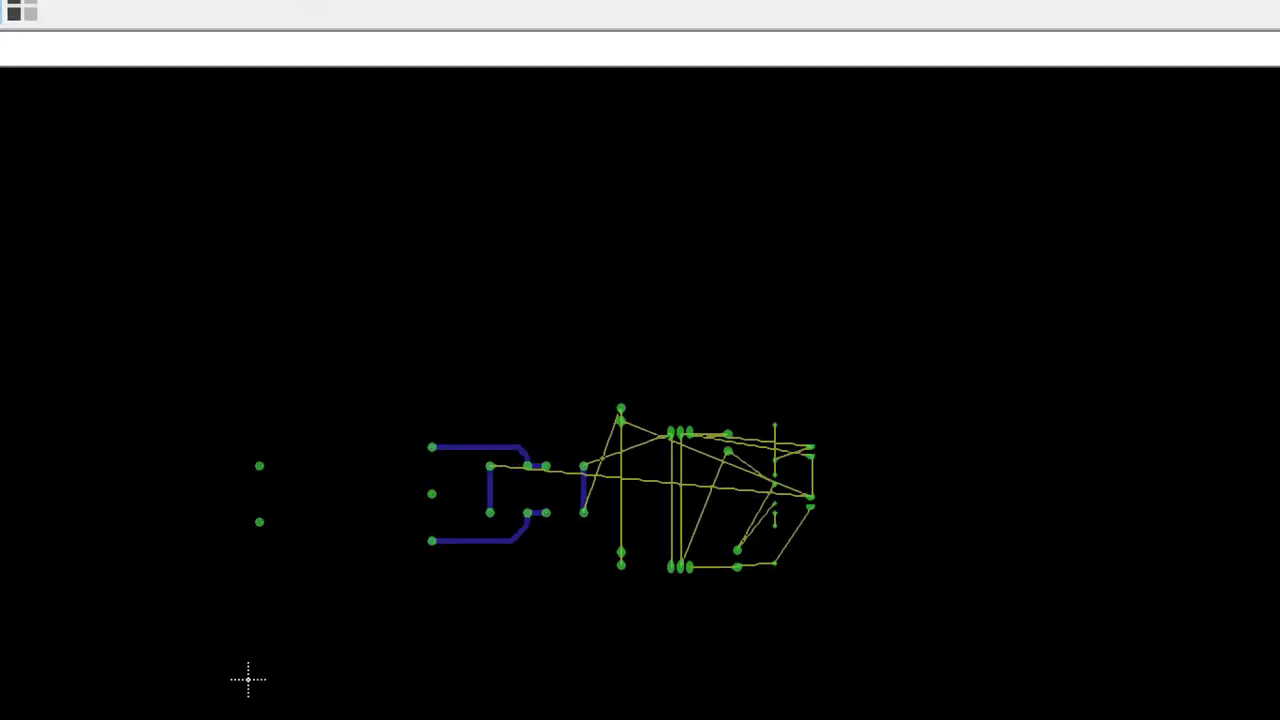
pyautogui.scroll(-3, 334, 606)
pyautogui.scroll(2, 526, 580)
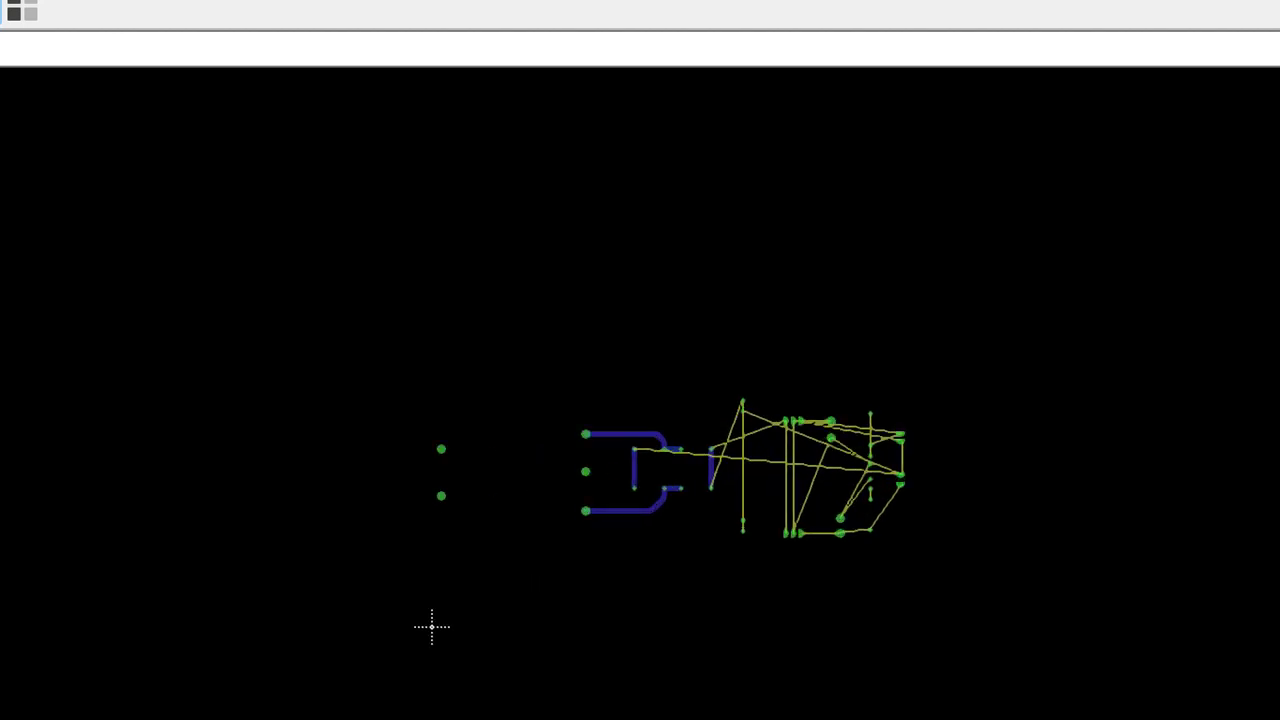
pyautogui.scroll(1, 432, 626)
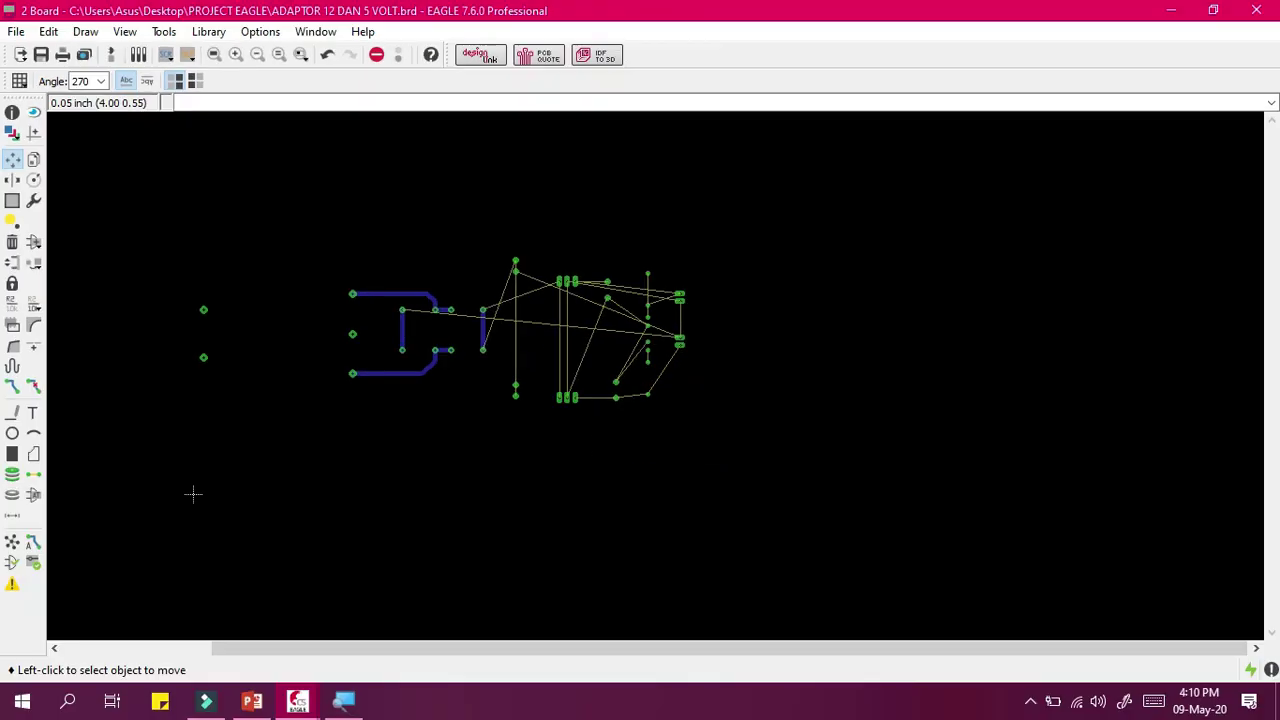
# Route the N$5 airwire on the Bottom layer from the lower pad of the long vertical trace to the outer pad of the lower capacitor.
pyautogui.scroll(5, 455, 256)
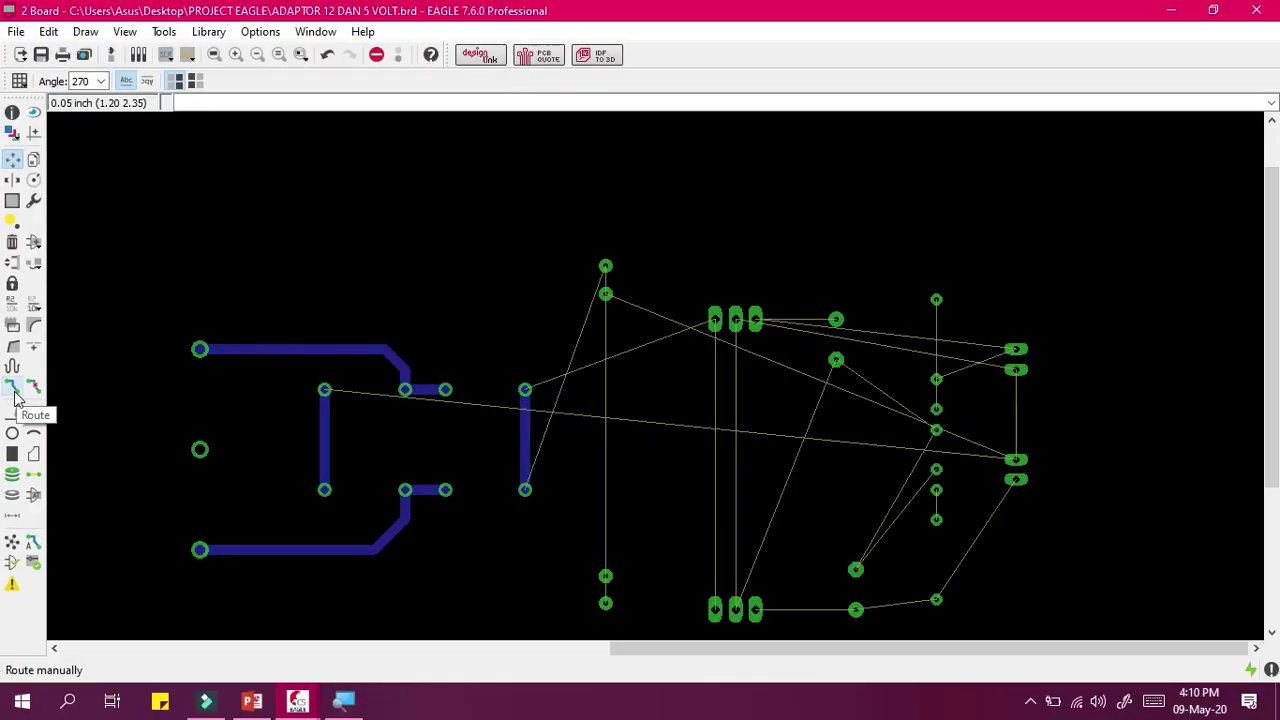
pyautogui.click(14, 388)
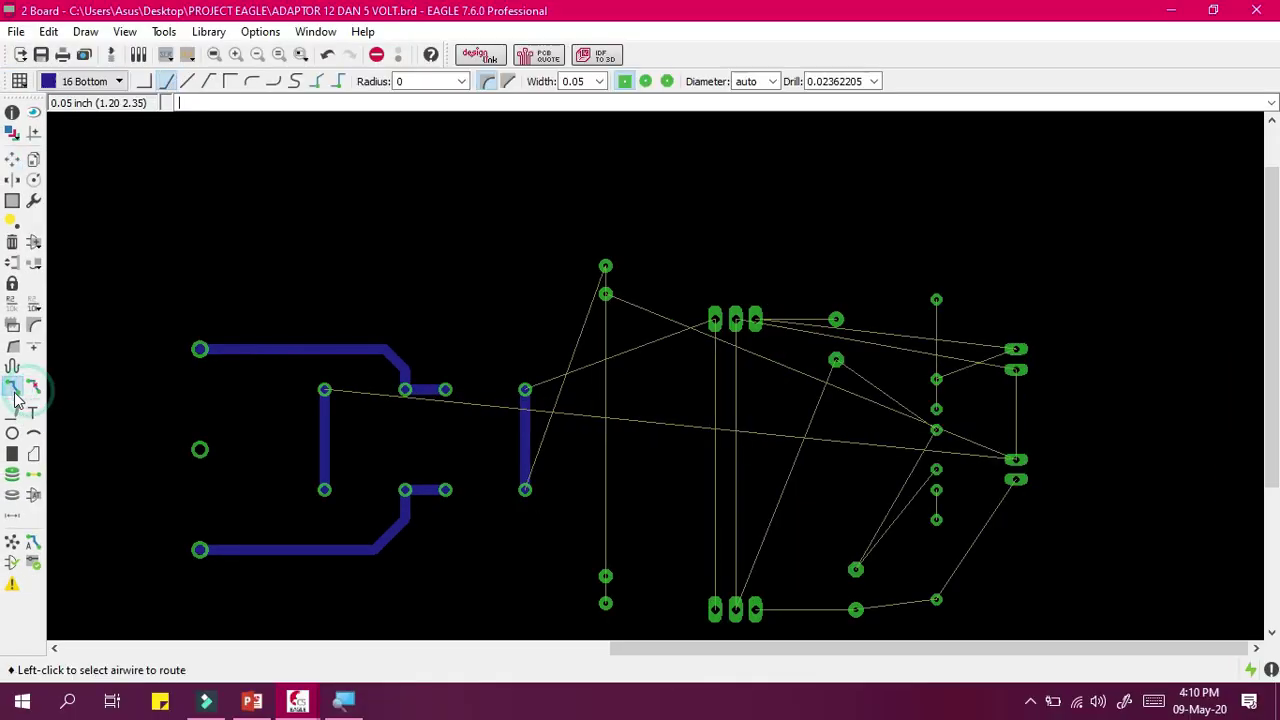
pyautogui.scroll(2, 460, 460)
pyautogui.scroll(-2, 553, 496)
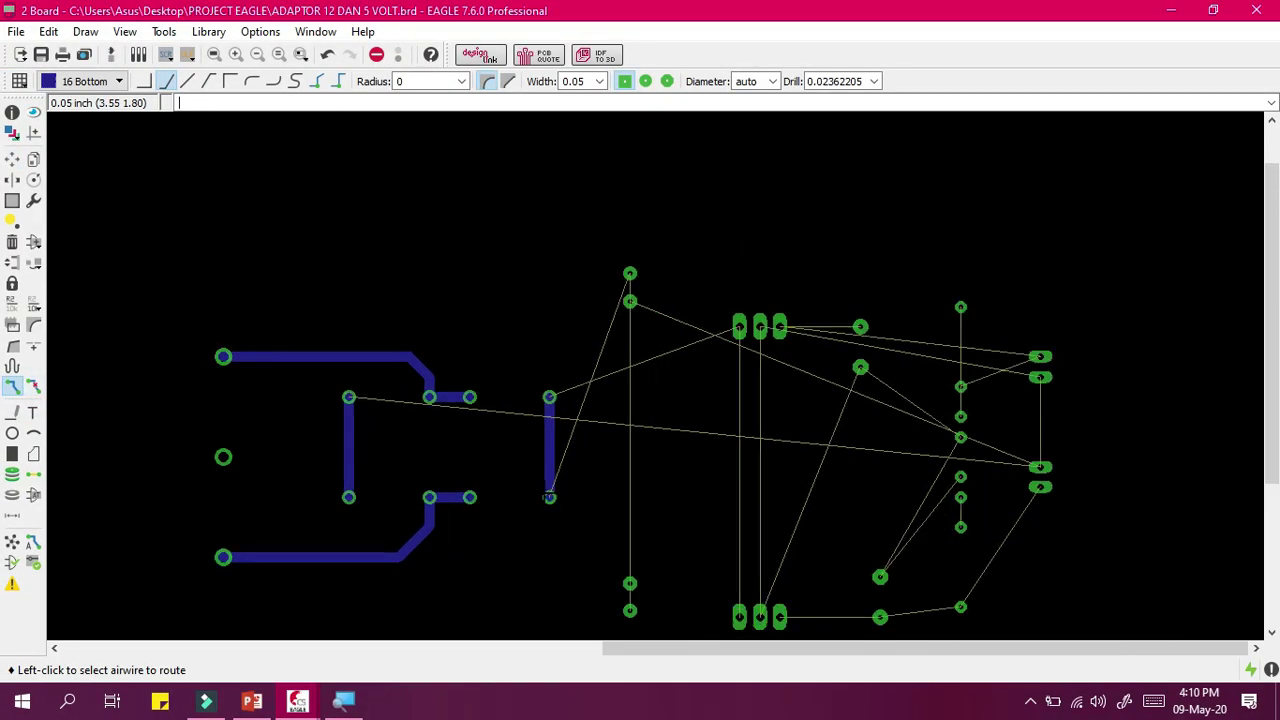
pyautogui.scroll(-1, 866, 465)
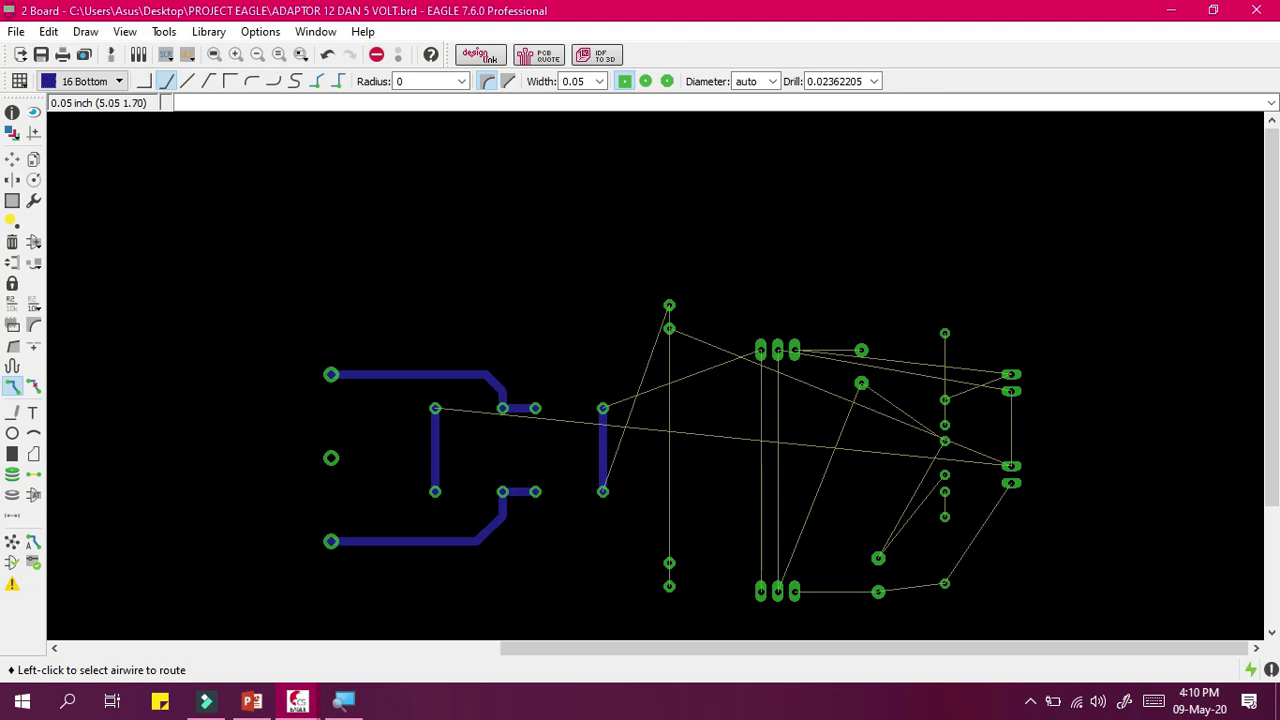
pyautogui.scroll(2, 760, 520)
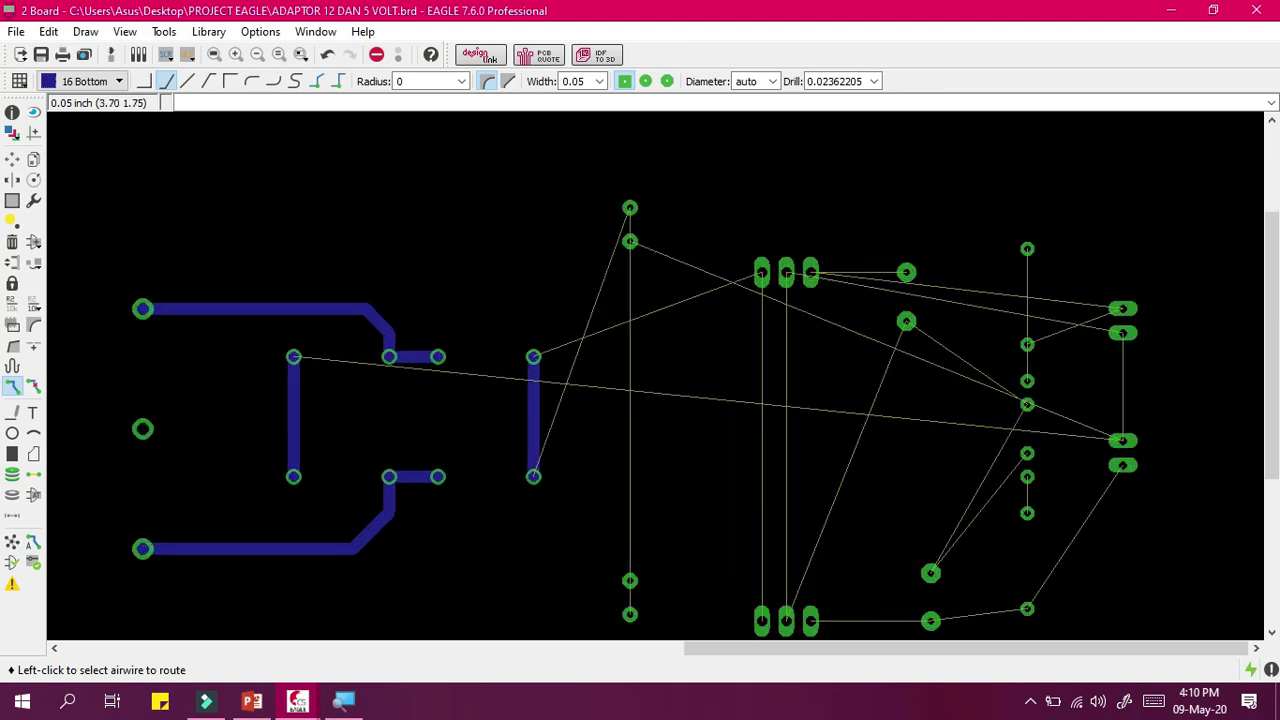
pyautogui.click(533, 476)
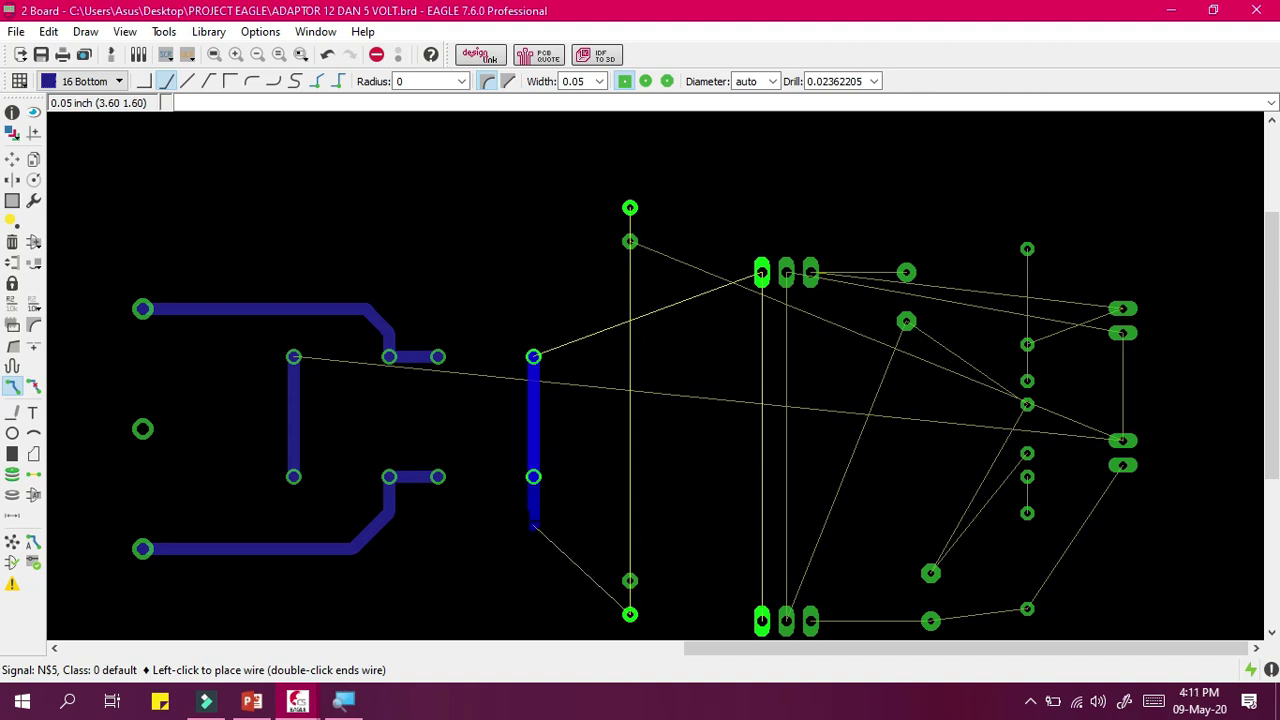
pyautogui.press('Escape')
pyautogui.scroll(5, 533, 476)
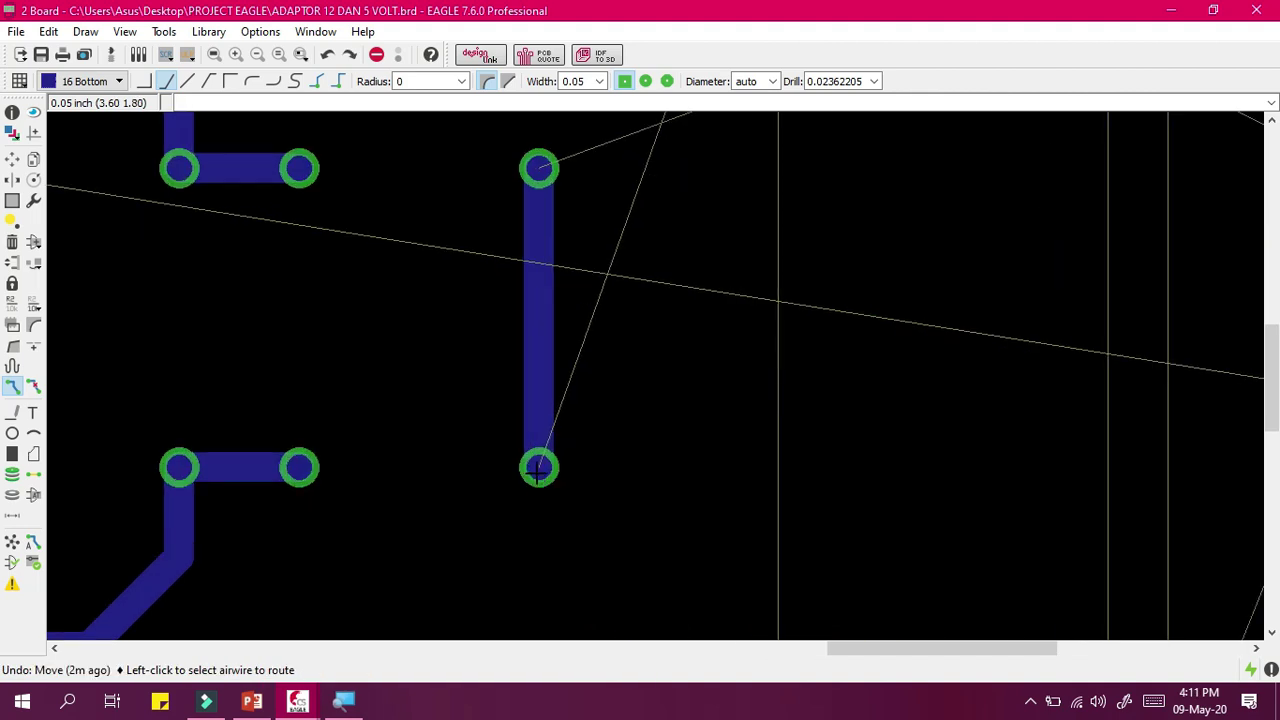
pyautogui.click(538, 468)
pyautogui.scroll(-4, 538, 468)
pyautogui.scroll(3, 541, 568)
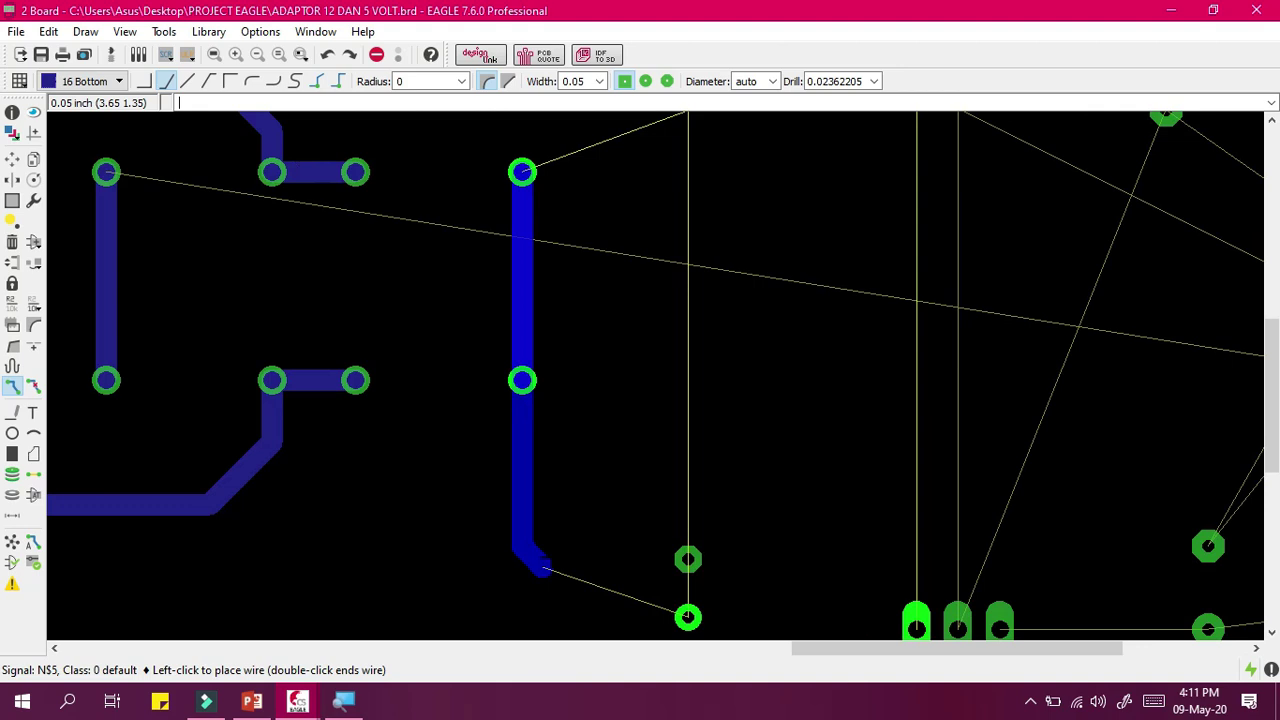
pyautogui.scroll(-1, 560, 595)
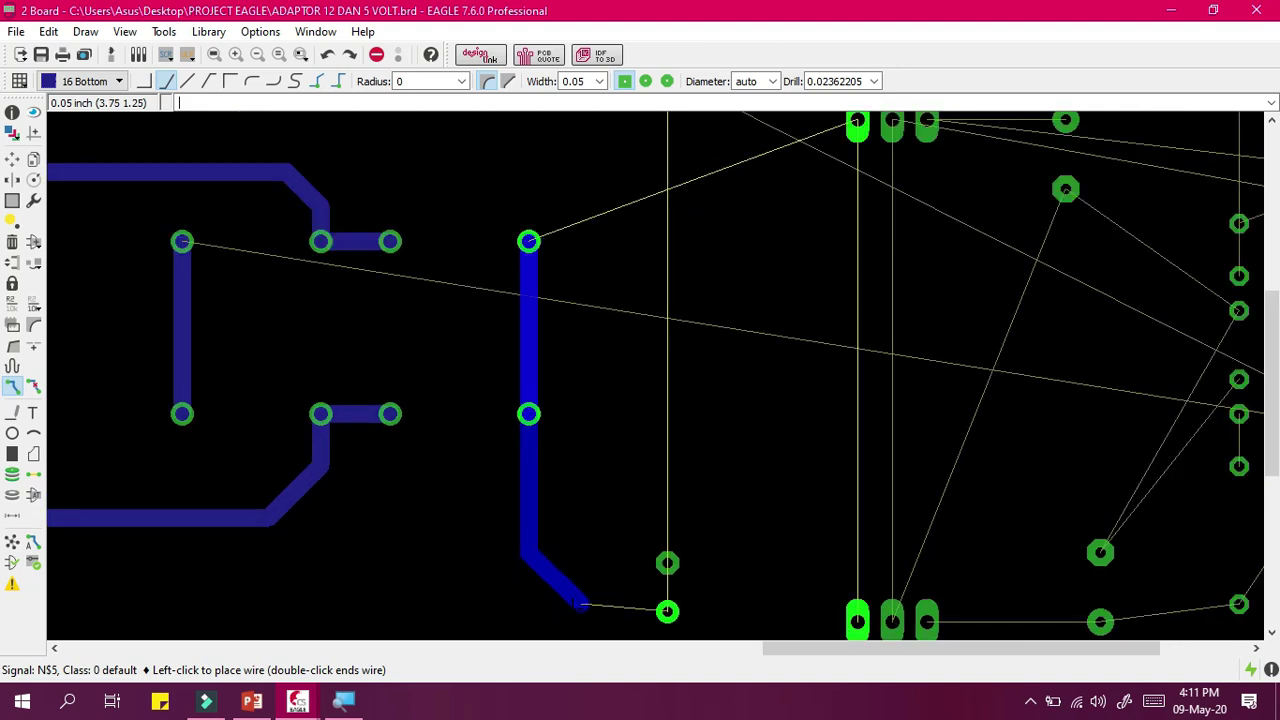
pyautogui.scroll(3, 583, 600)
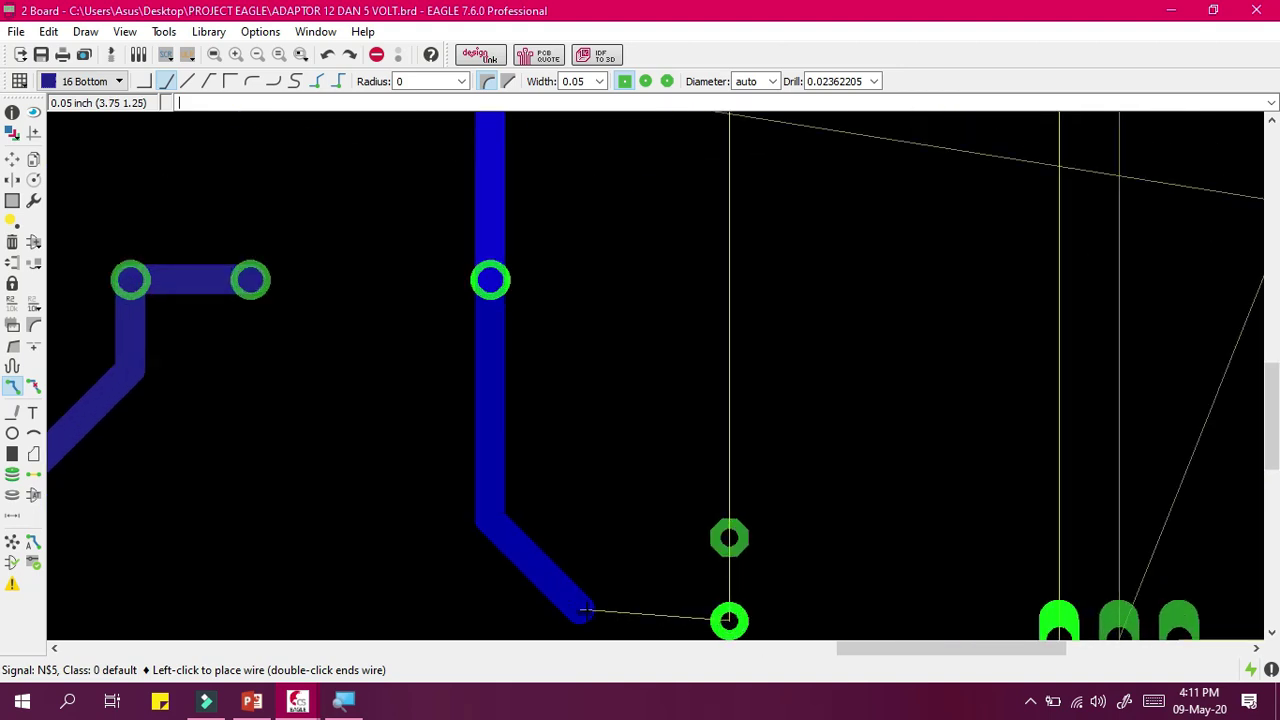
pyautogui.scroll(-3, 612, 612)
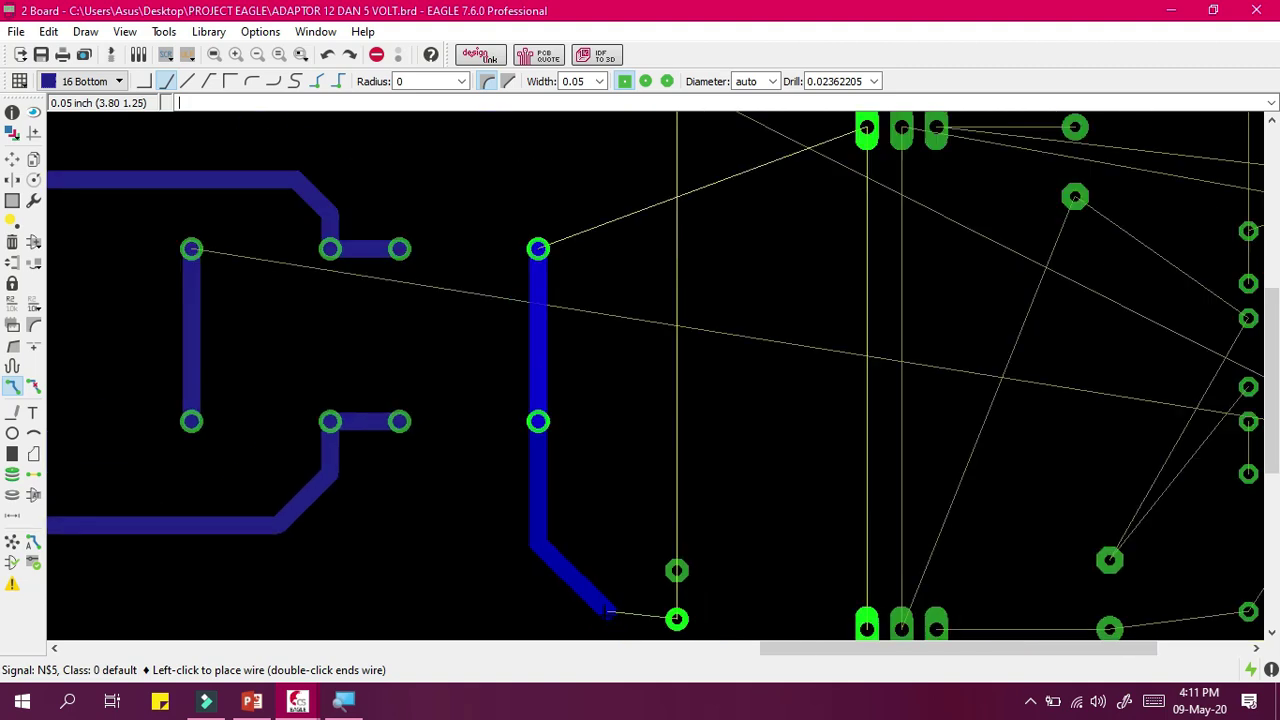
pyautogui.moveTo(1277, 487); pyautogui.dragTo(1277, 545)
pyautogui.scroll(4, 677, 454)
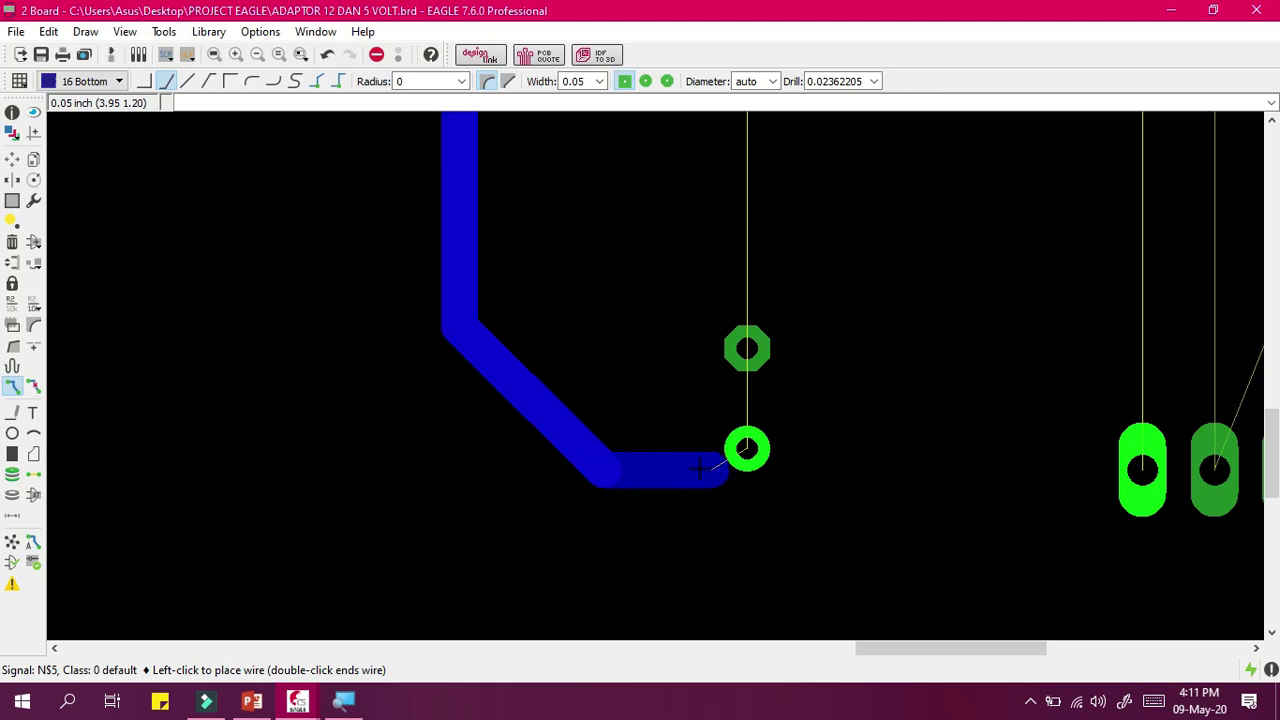
pyautogui.click(740, 449)
pyautogui.scroll(-4, 740, 449)
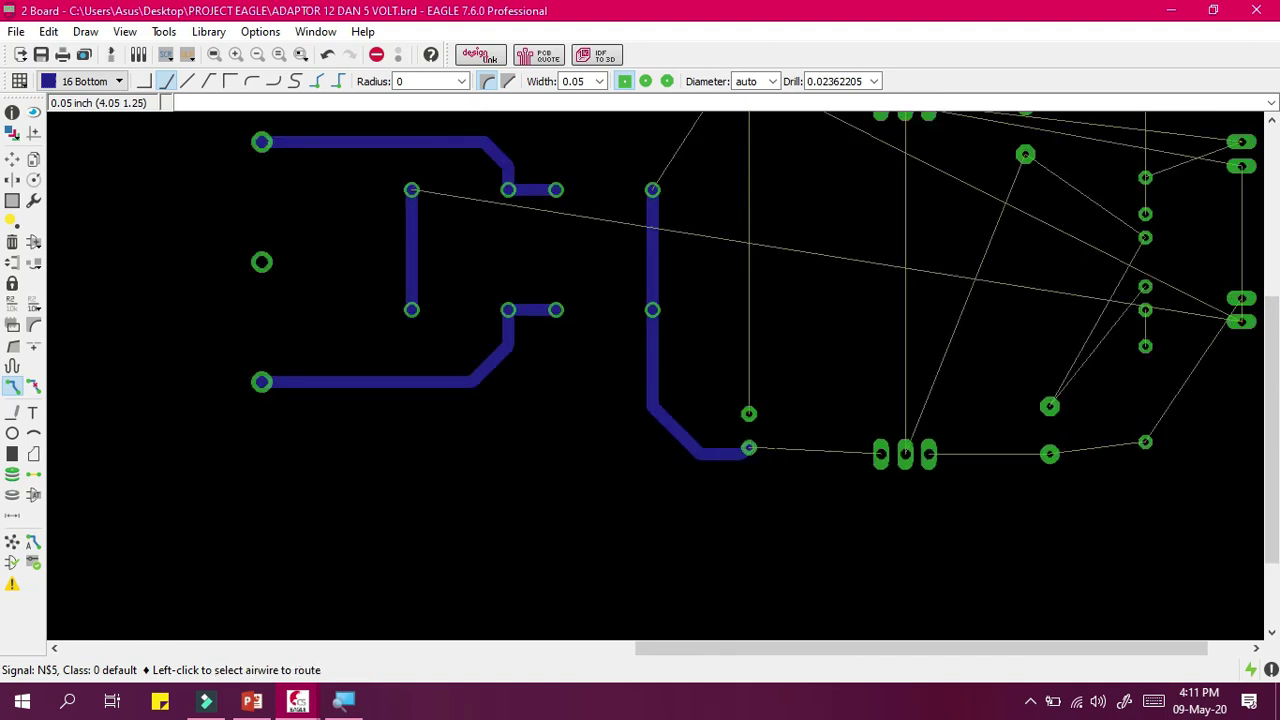
# Continue the N$5 trace from the lower capacitor's outer pad to the first pad of the lower three-pad component.
pyautogui.scroll(2, 940, 408)
pyautogui.click(617, 476)
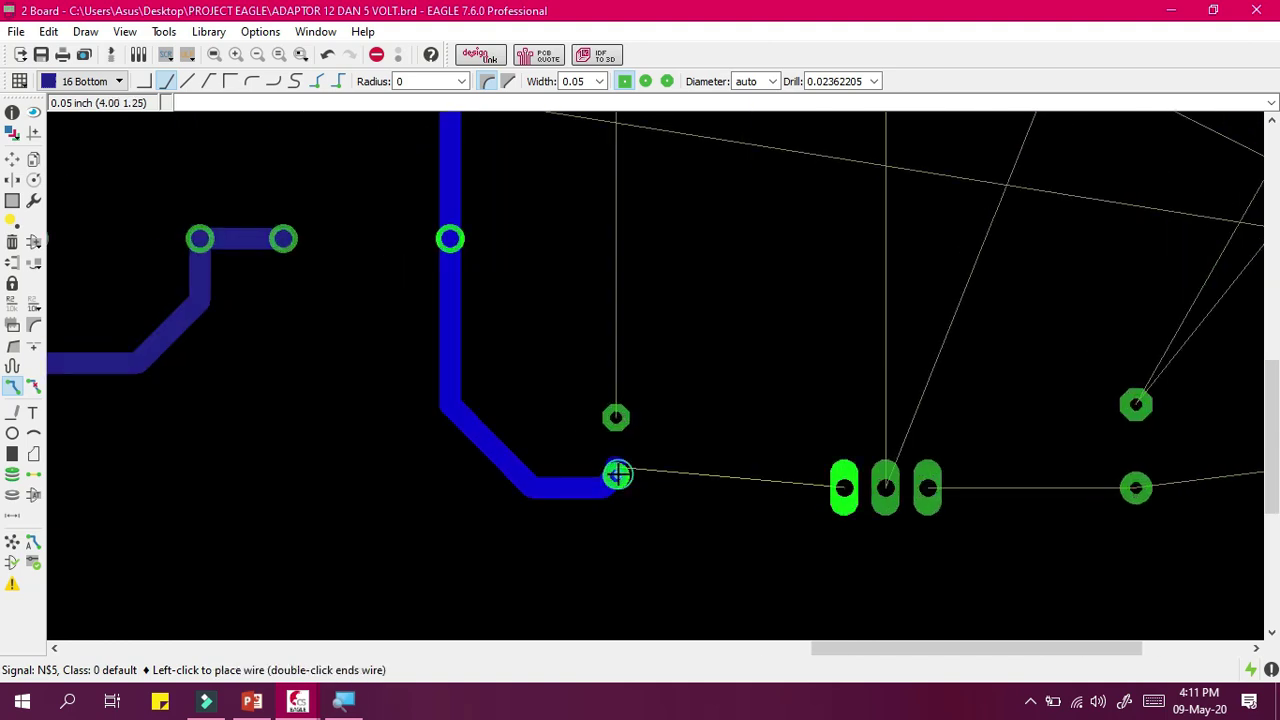
pyautogui.click(838, 487)
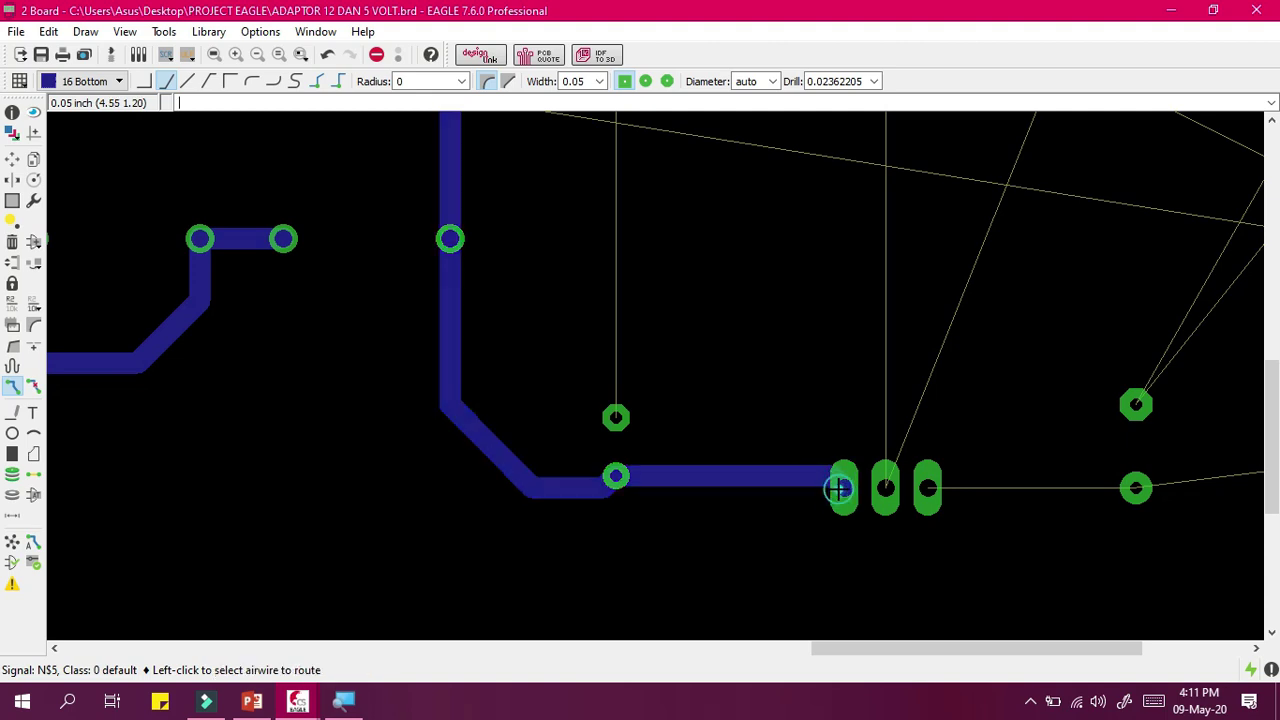
# Route N$5 from the upper pad of the long vertical trace, bending over to the outer pad of the upper capacitor.
pyautogui.moveTo(1273, 426); pyautogui.dragTo(1251, 290)
pyautogui.click(452, 500)
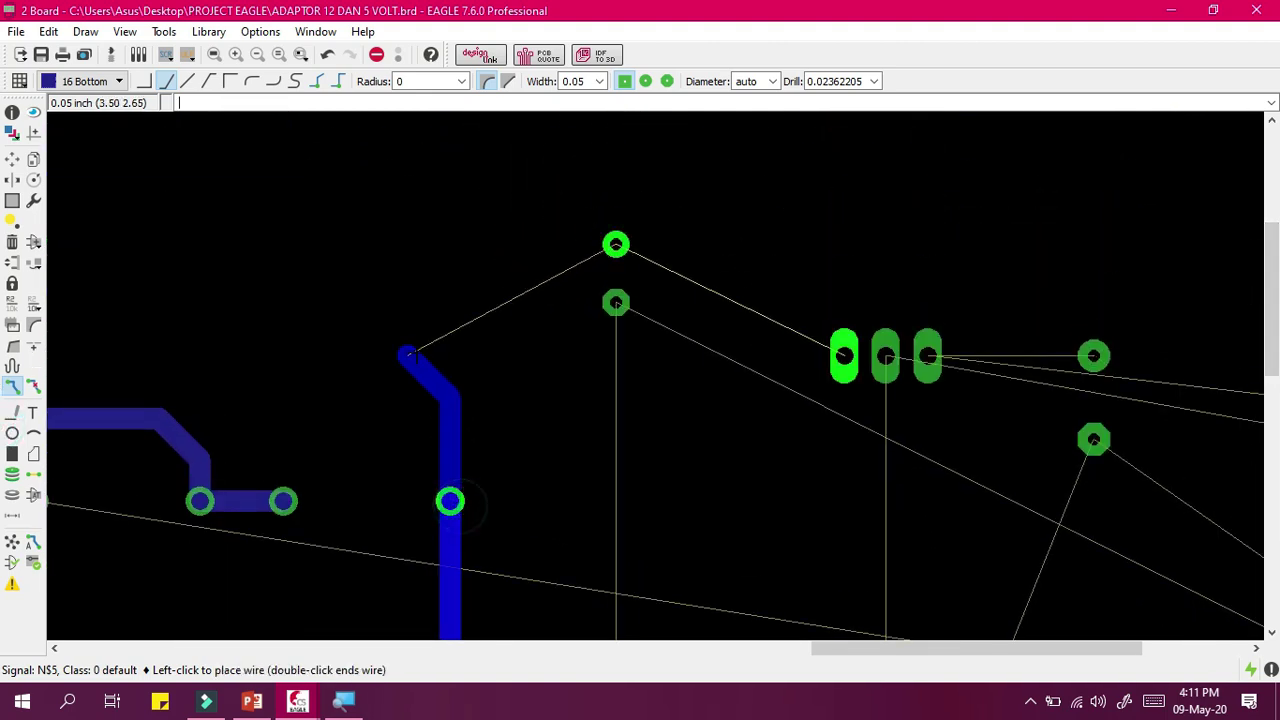
pyautogui.click(489, 254)
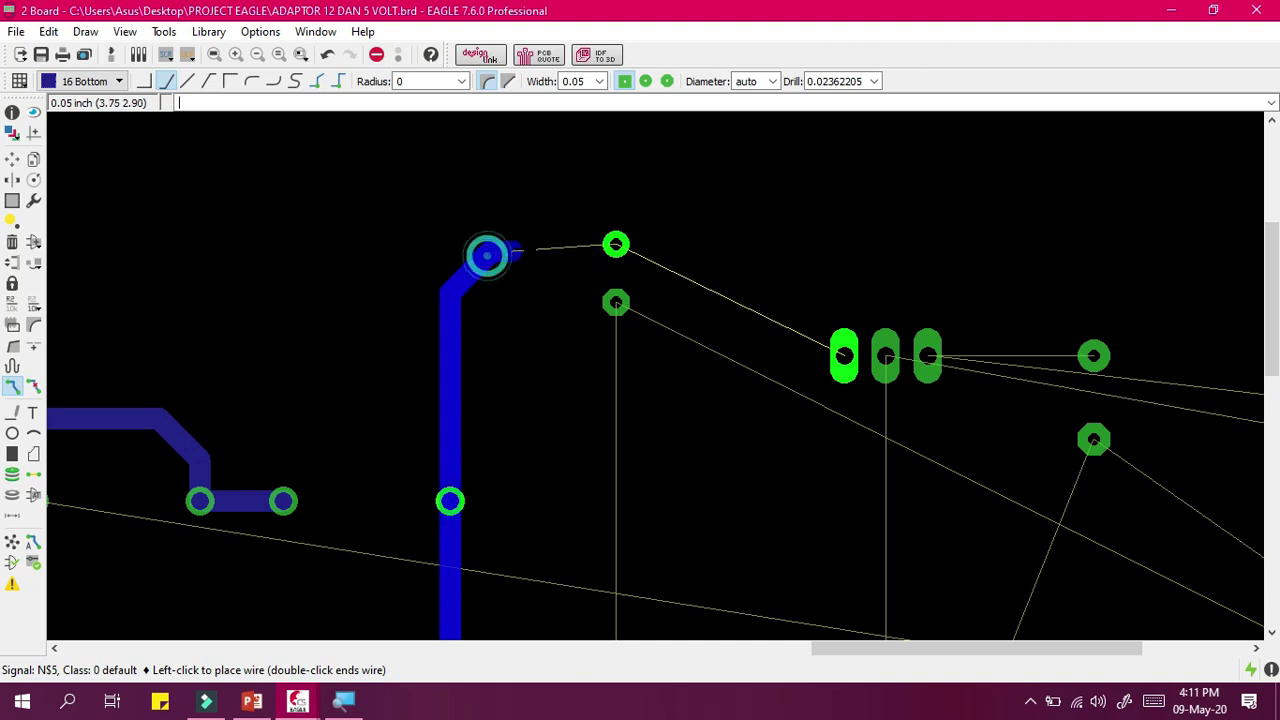
pyautogui.click(614, 245)
# Route the N$4 airwire from the lower capacitor's inner pad to the middle pad of the lower three-pad component.
pyautogui.moveTo(1273, 314); pyautogui.dragTo(1262, 395)
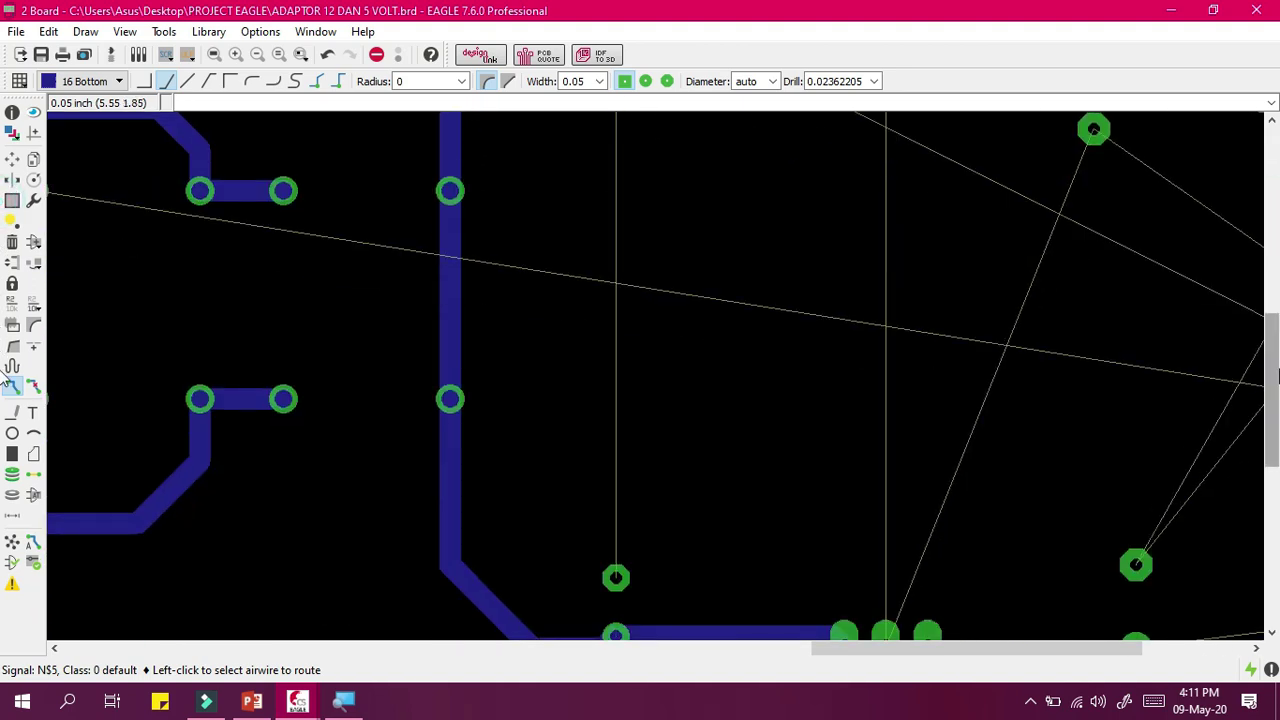
pyautogui.press('F4')
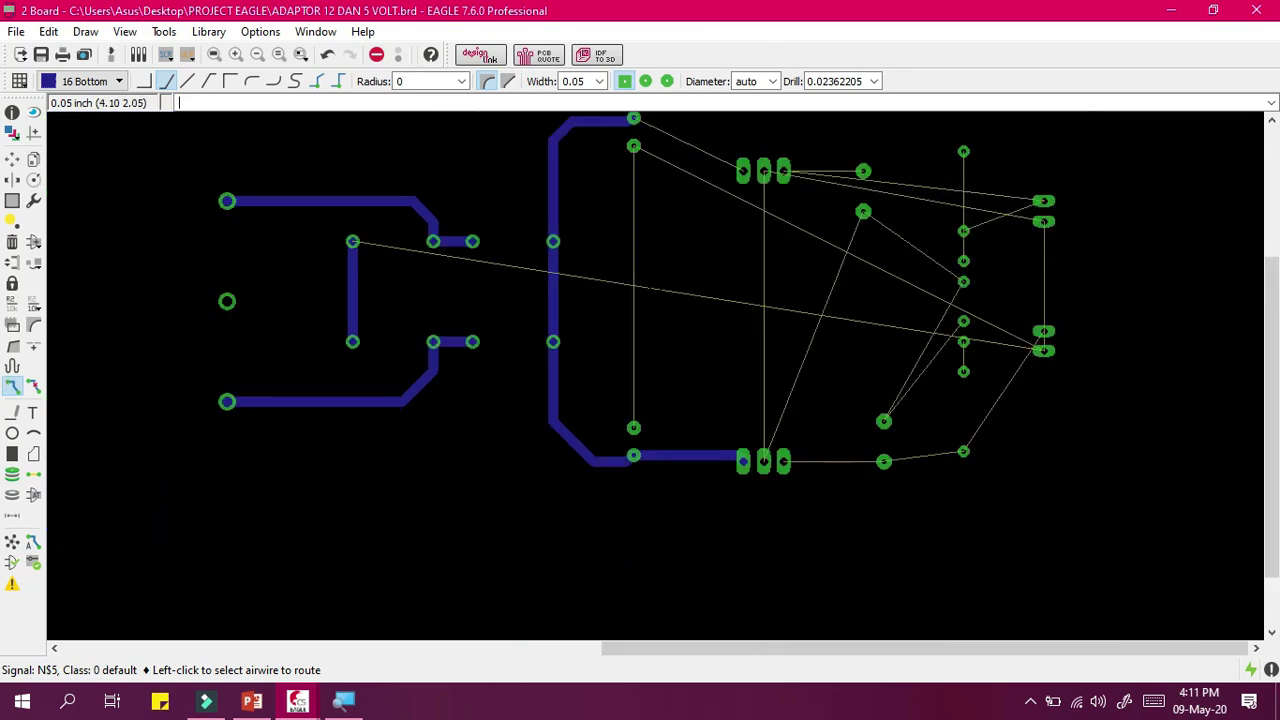
pyautogui.moveTo(1273, 355); pyautogui.dragTo(1272, 335)
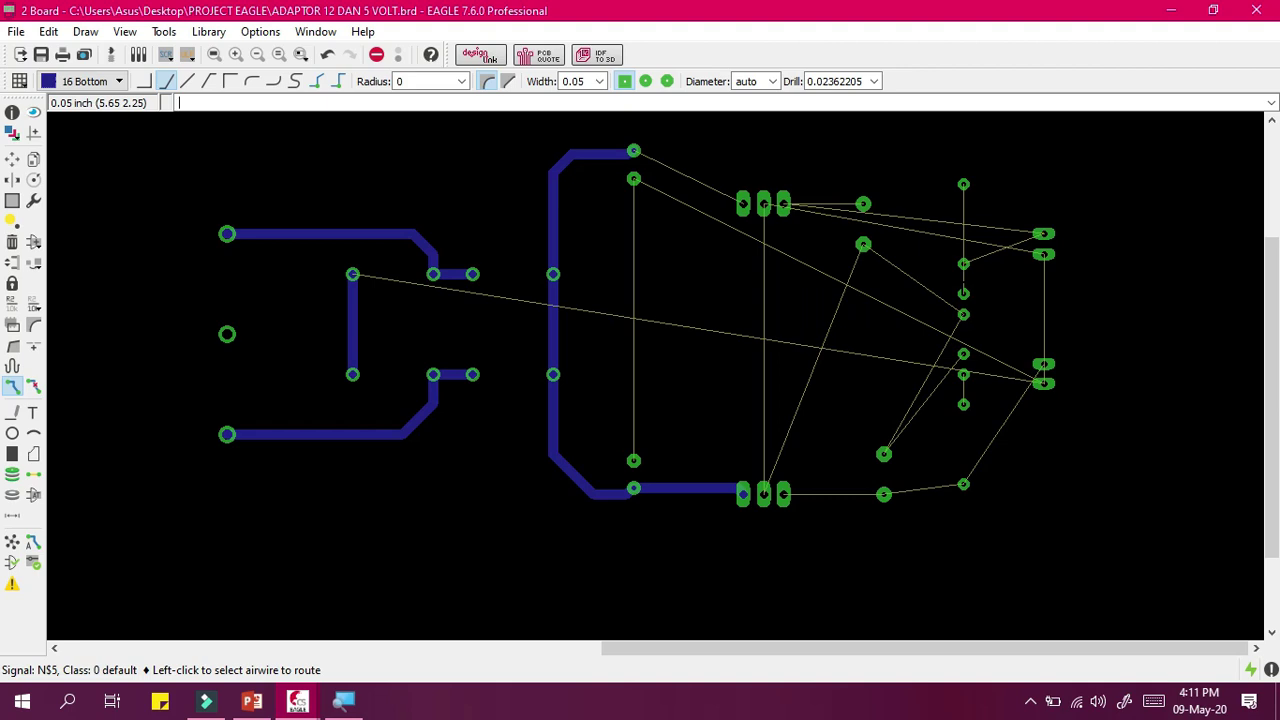
pyautogui.scroll(2, 817, 381)
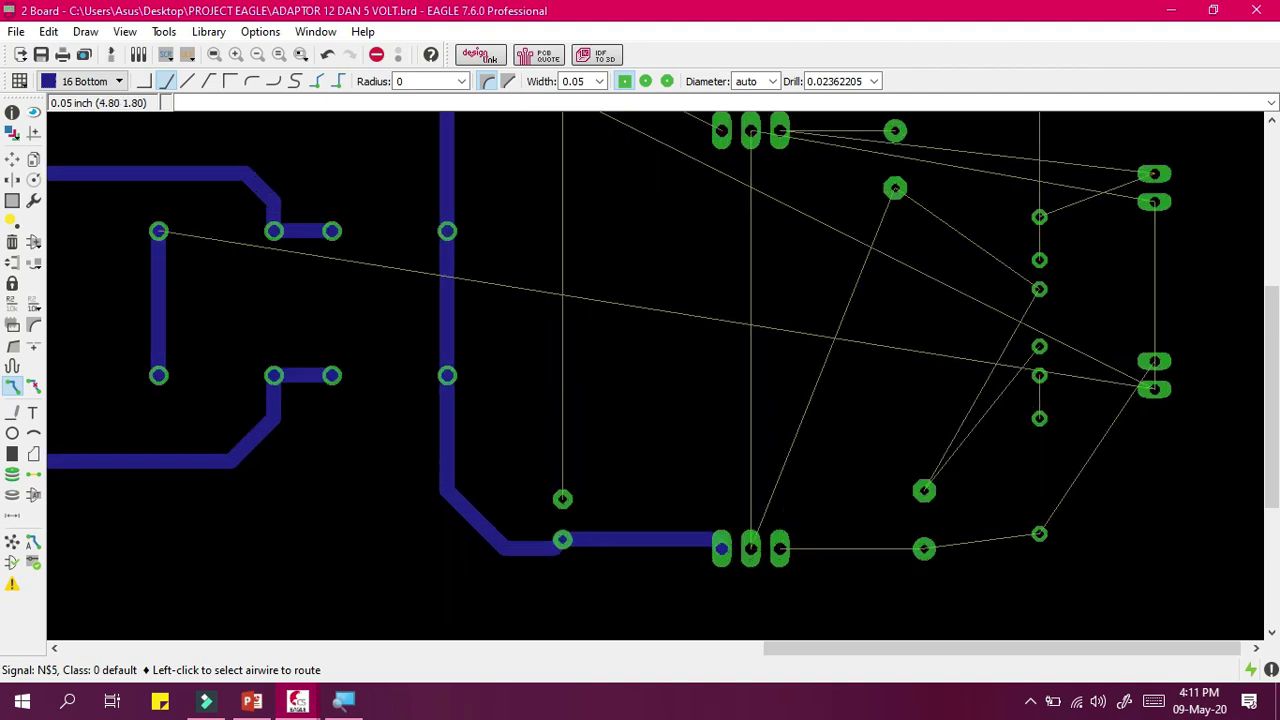
pyautogui.scroll(-3, 800, 380)
pyautogui.scroll(1, 1000, 350)
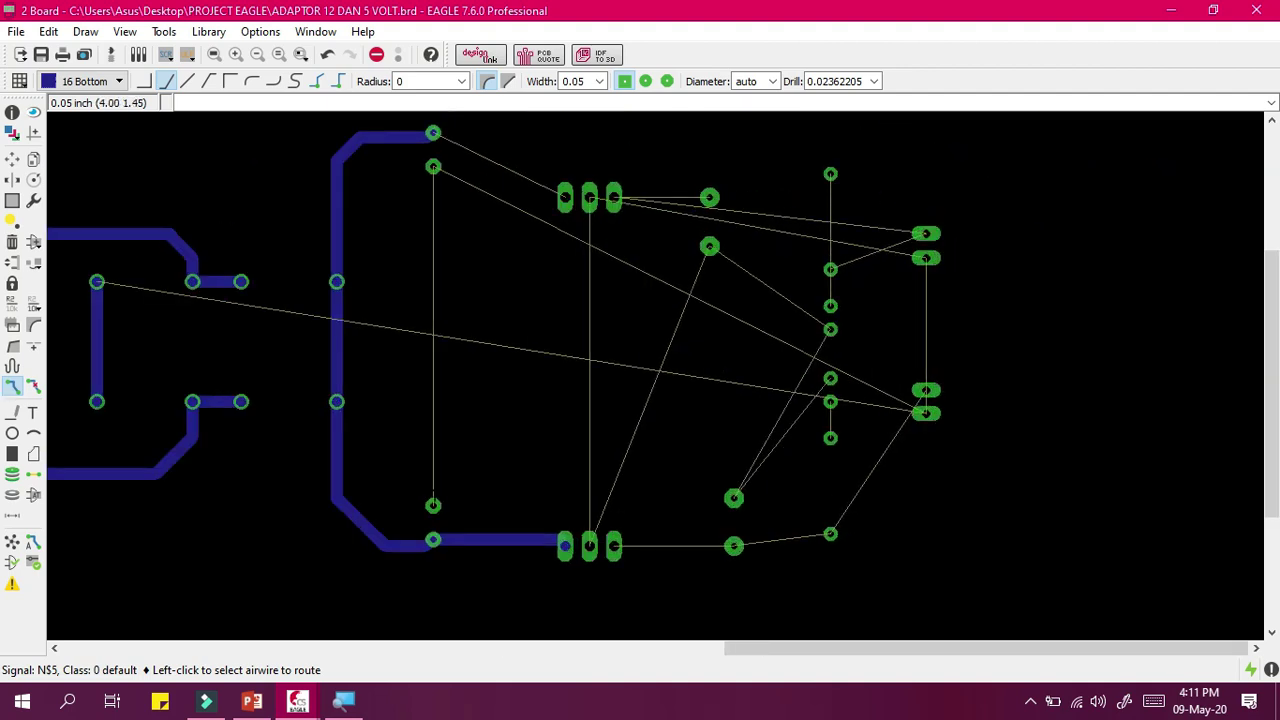
pyautogui.click(433, 505)
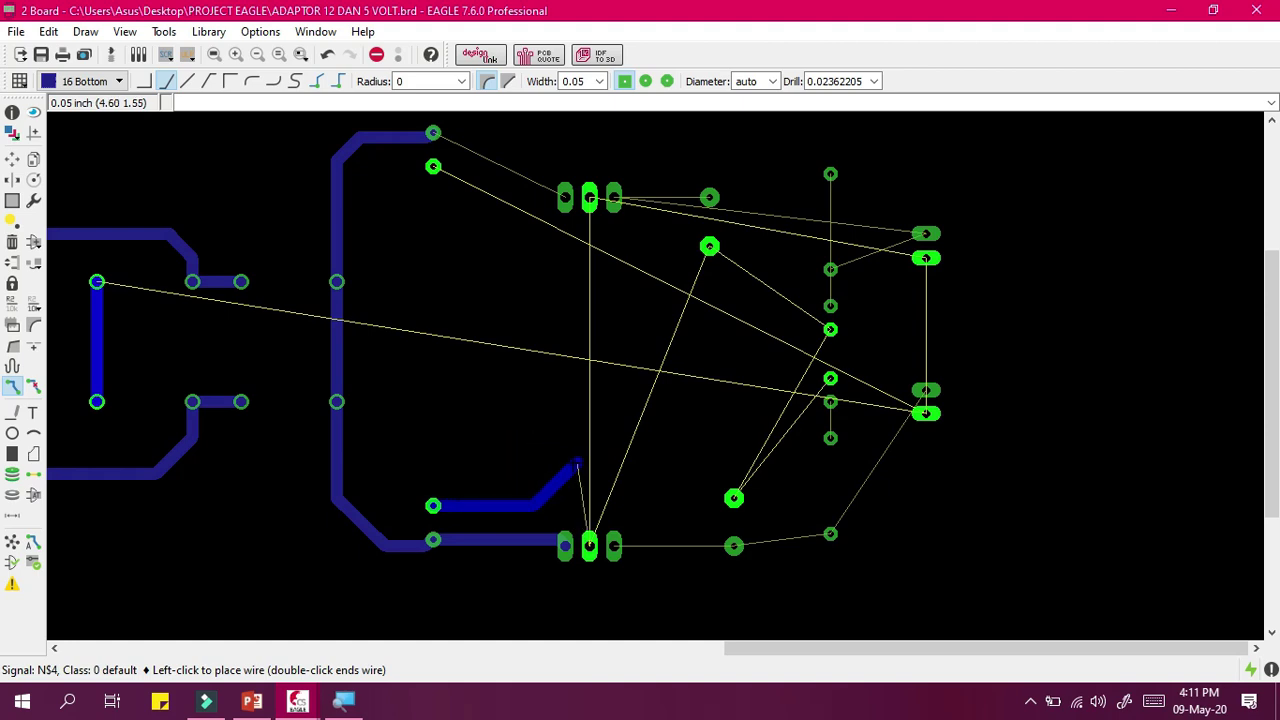
pyautogui.scroll(2, 576, 461)
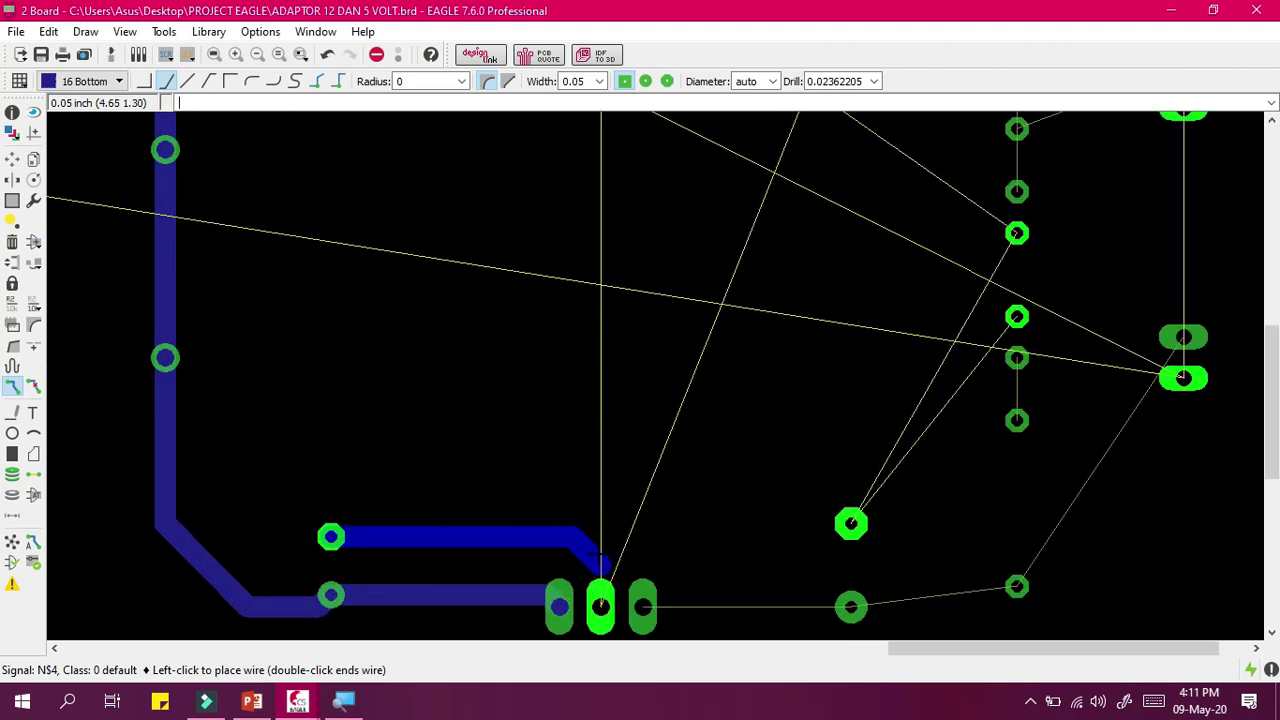
pyautogui.click(600, 598)
# Route the upper capacitor to the upper three-pad component: inner pad to the middle pad in a U-shaped trace, outer pad to the first pad.
pyautogui.scroll(-3, 650, 543)
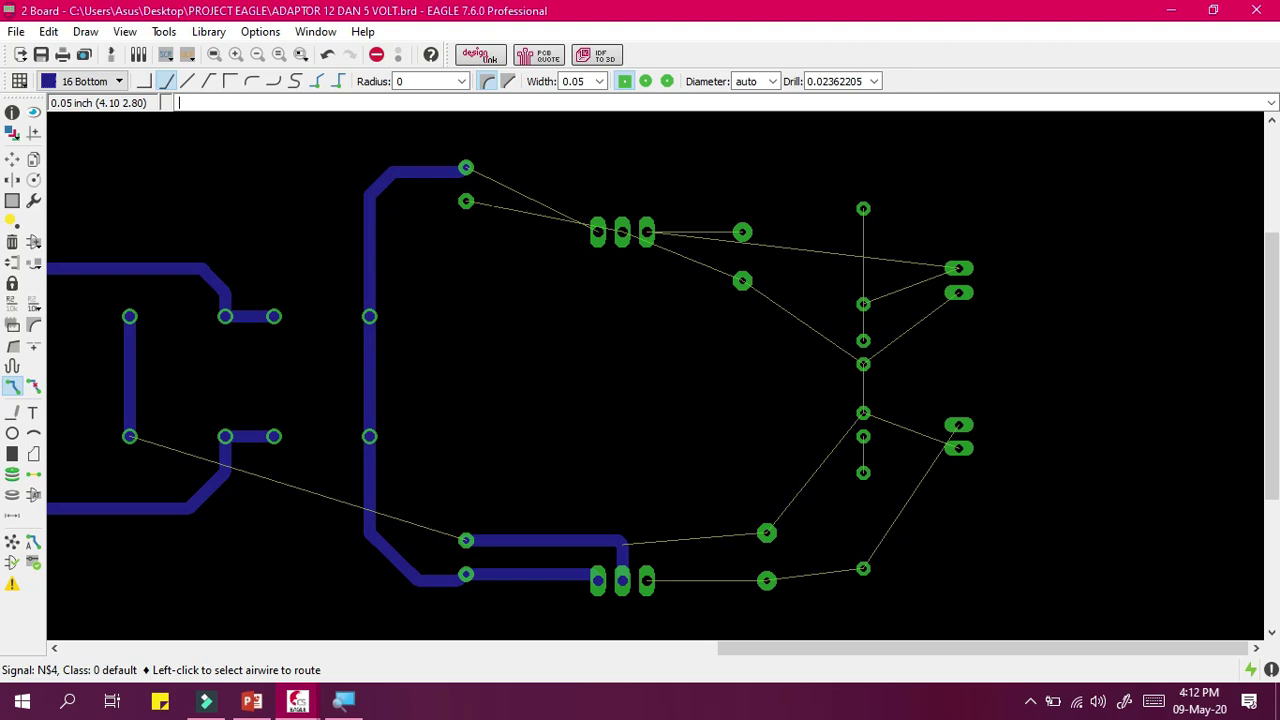
pyautogui.click(488, 206)
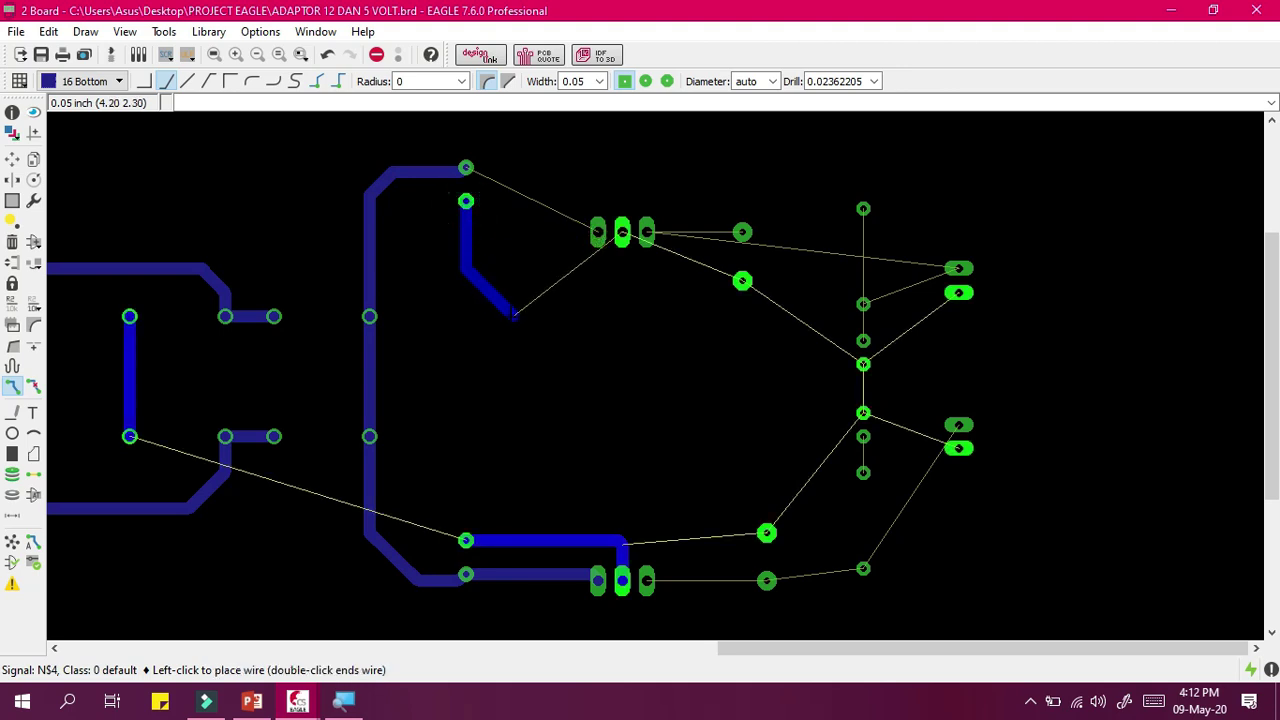
pyautogui.click(513, 326)
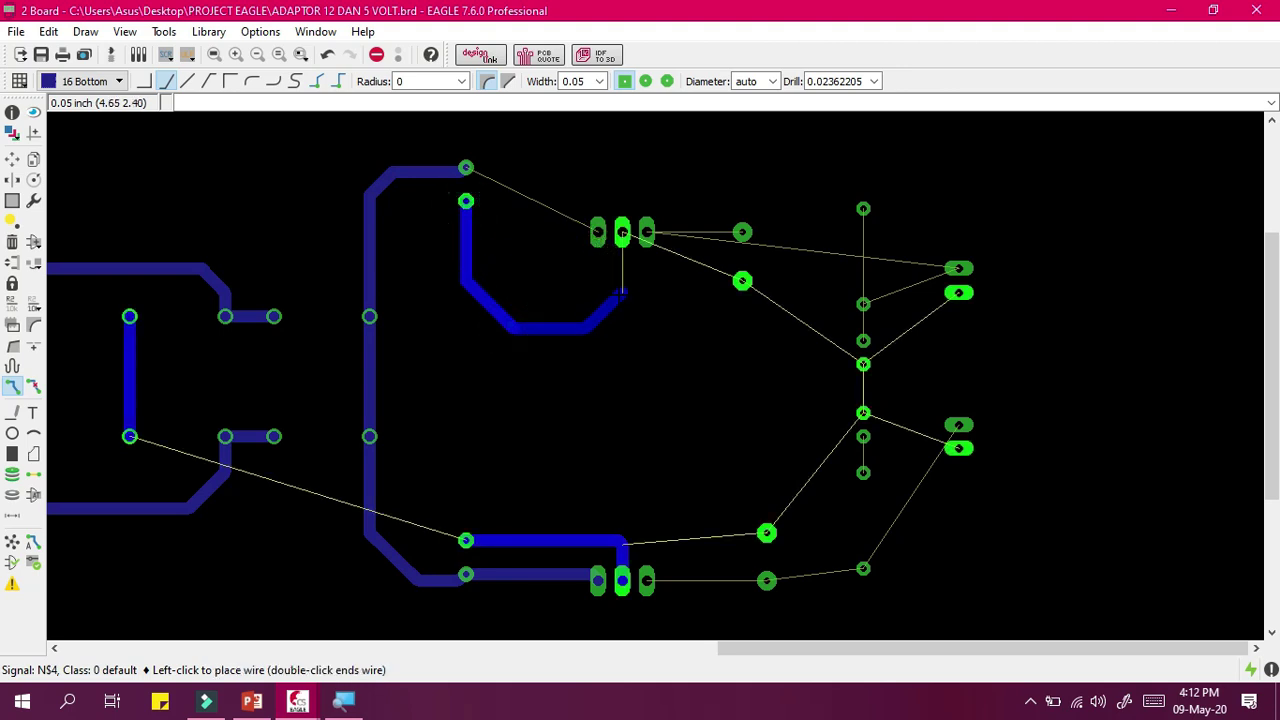
pyautogui.click(622, 232)
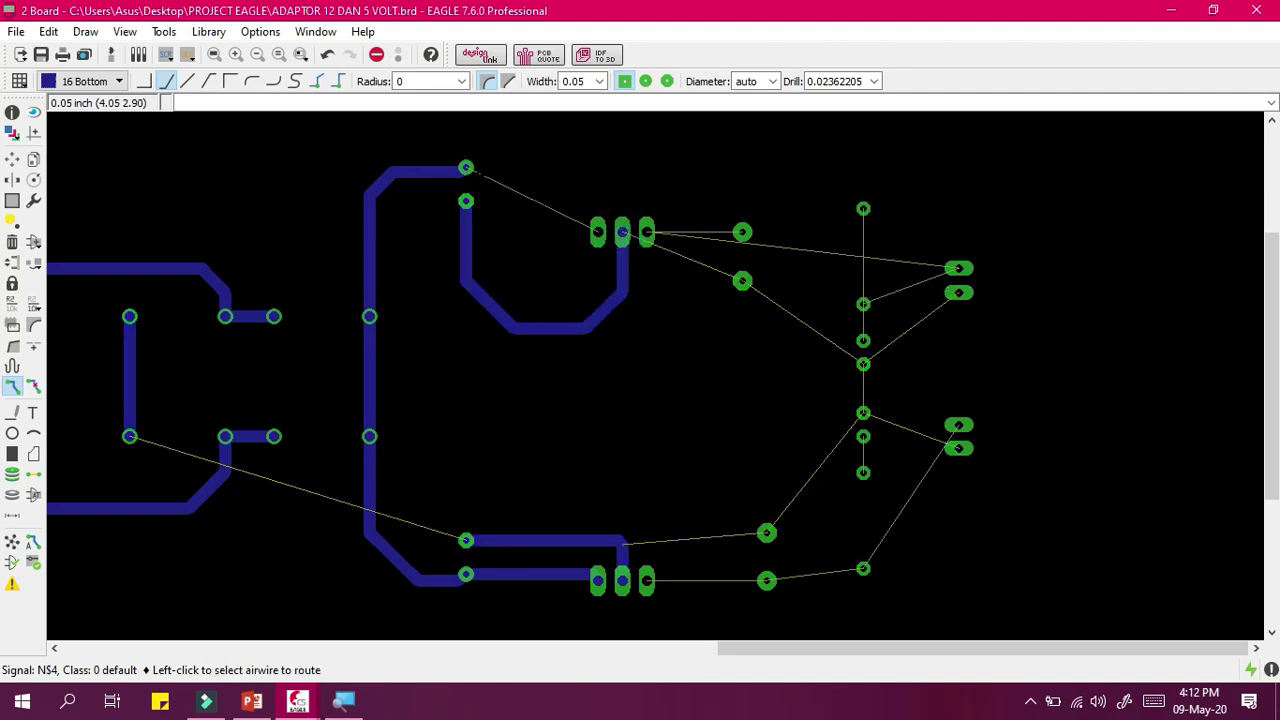
pyautogui.click(470, 170)
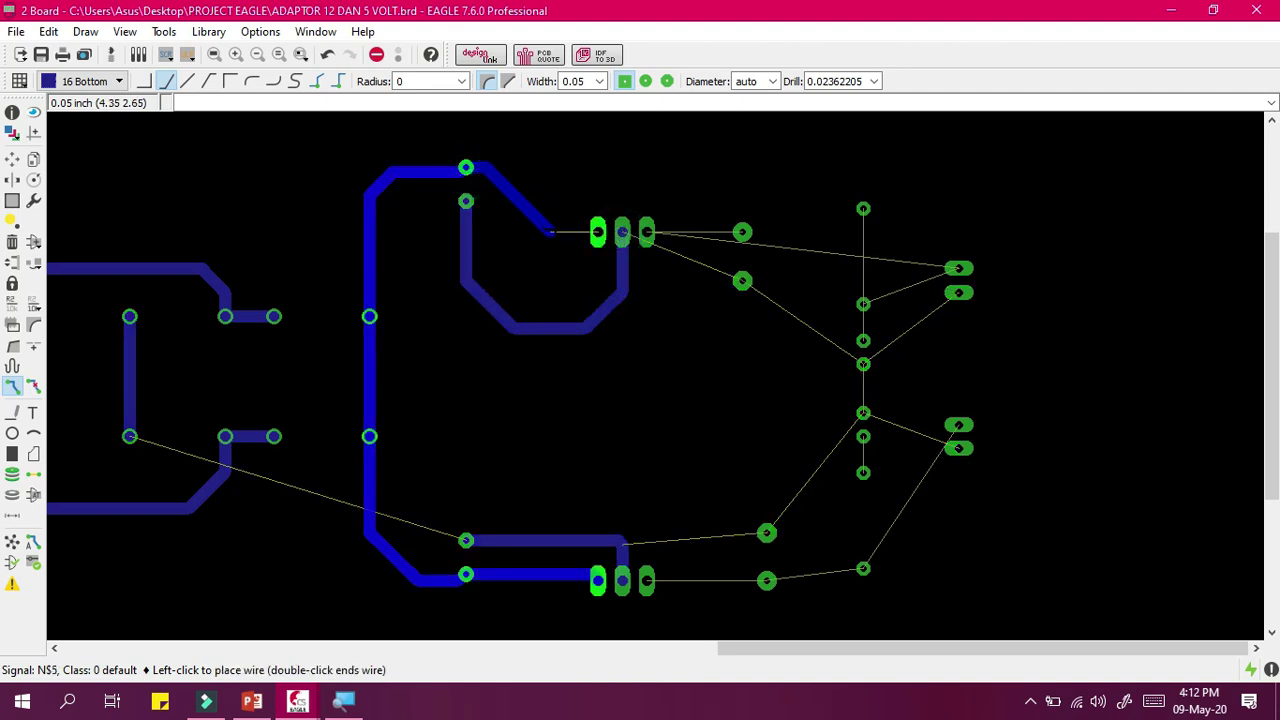
pyautogui.click(597, 232)
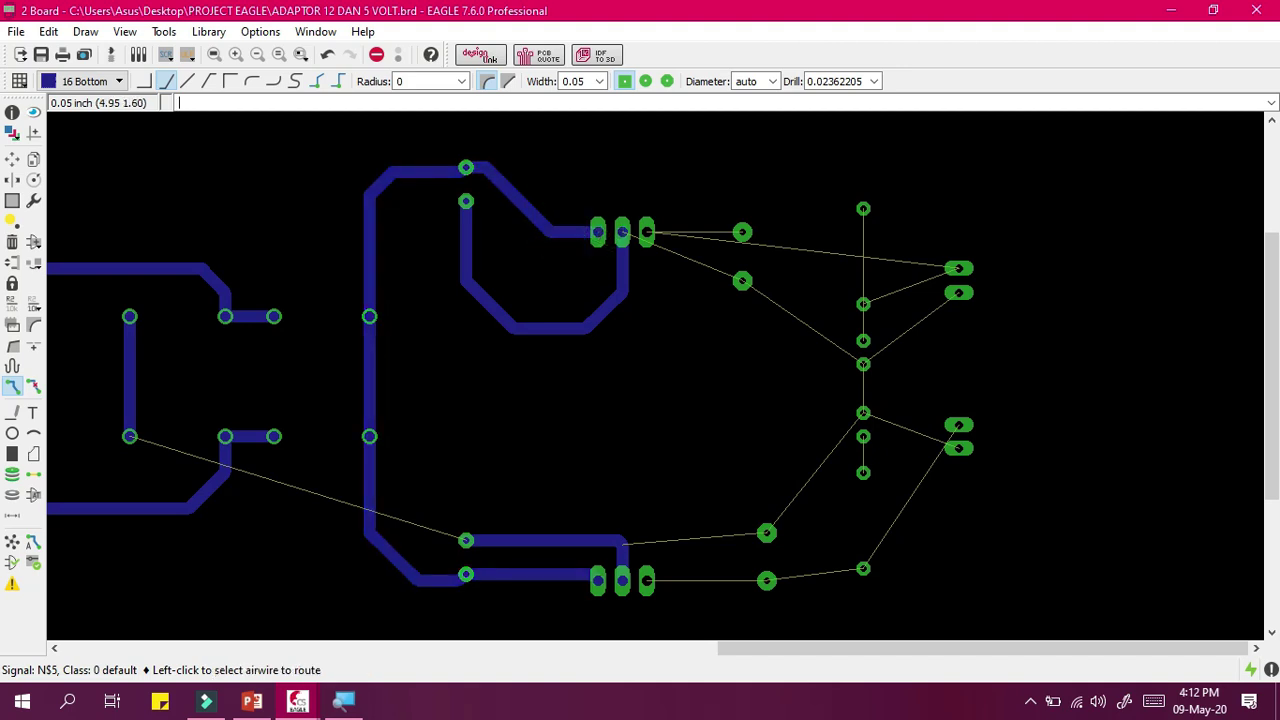
# Branch the N$4 trace from its corner above the lower three-pad component to the upper pad of the neighbouring two-pad component.
pyautogui.scroll(1, 700, 480)
pyautogui.click(610, 551)
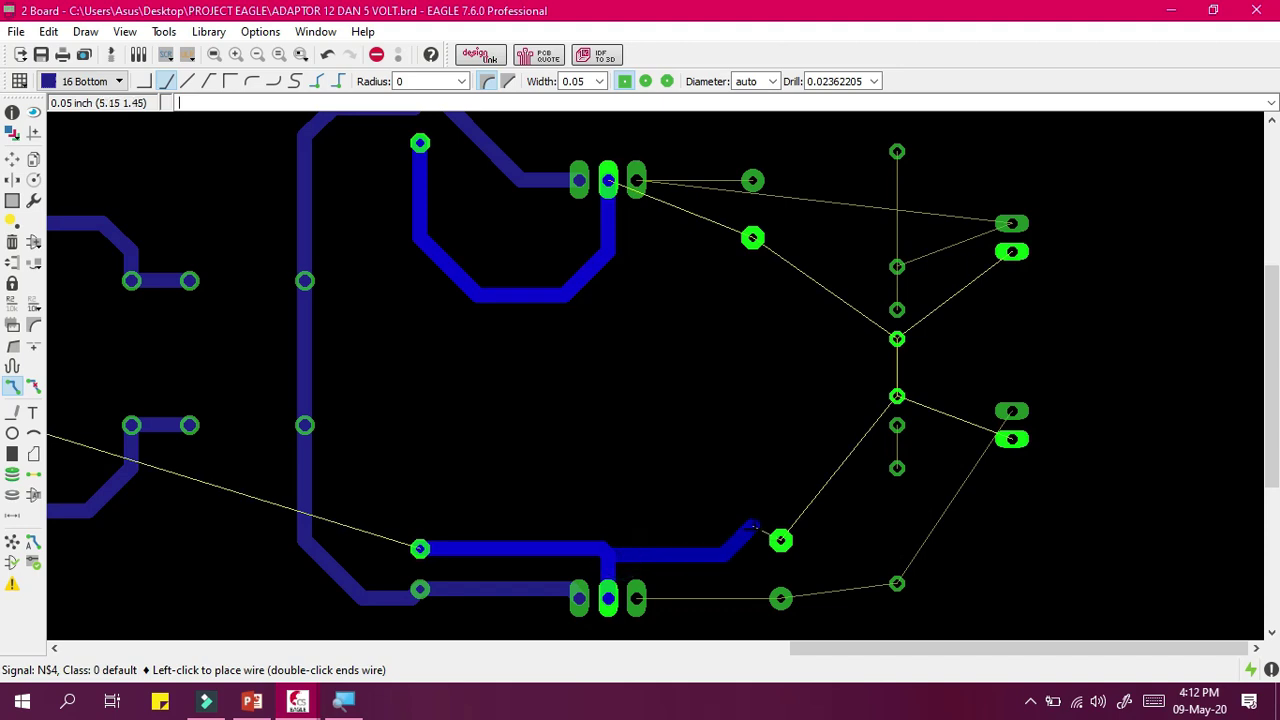
pyautogui.click(780, 540)
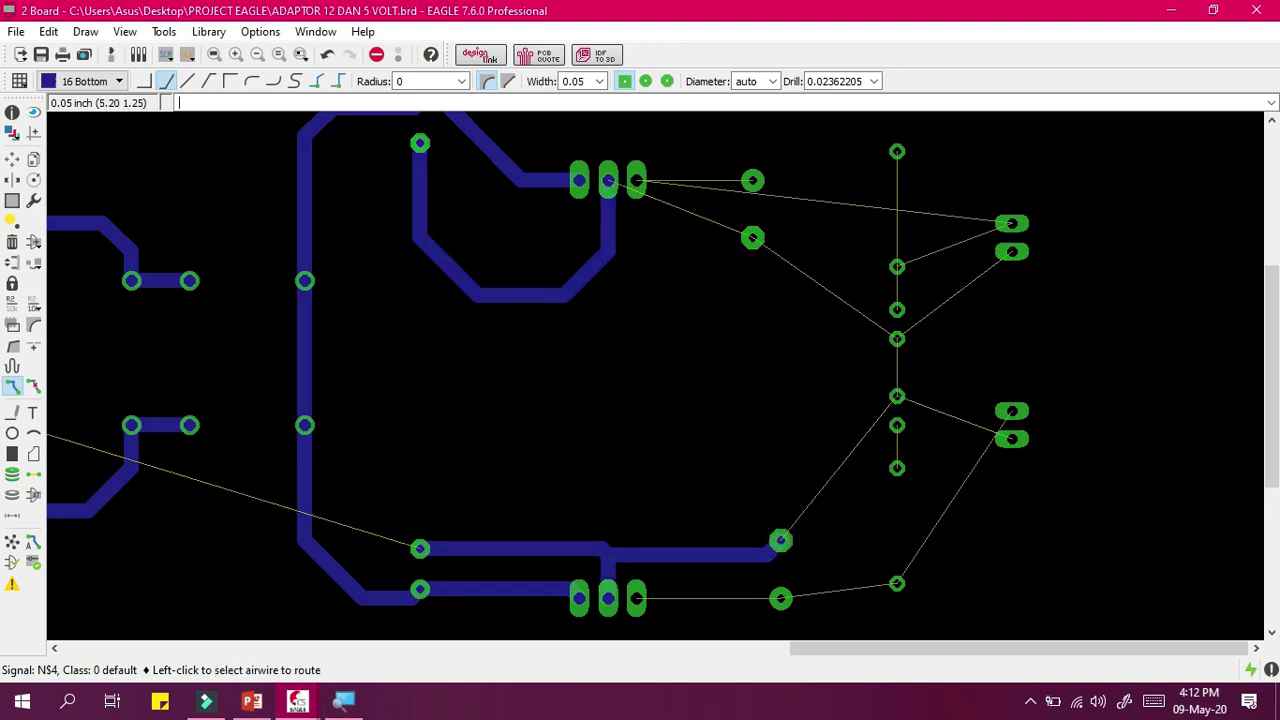
# Route N$6 from the third pad of the lower three-pad component through the adjacent component's lower pad to the lowest pad in the next column.
pyautogui.click(648, 598)
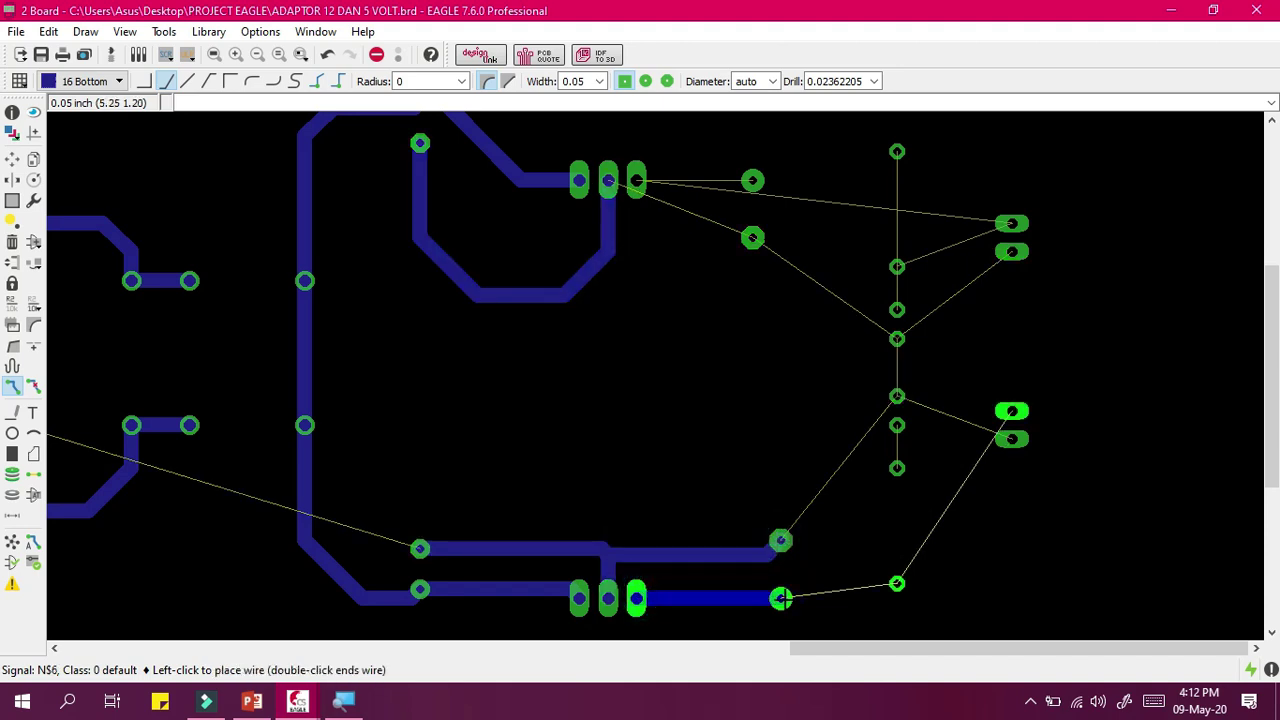
pyautogui.click(780, 598)
pyautogui.click(781, 598)
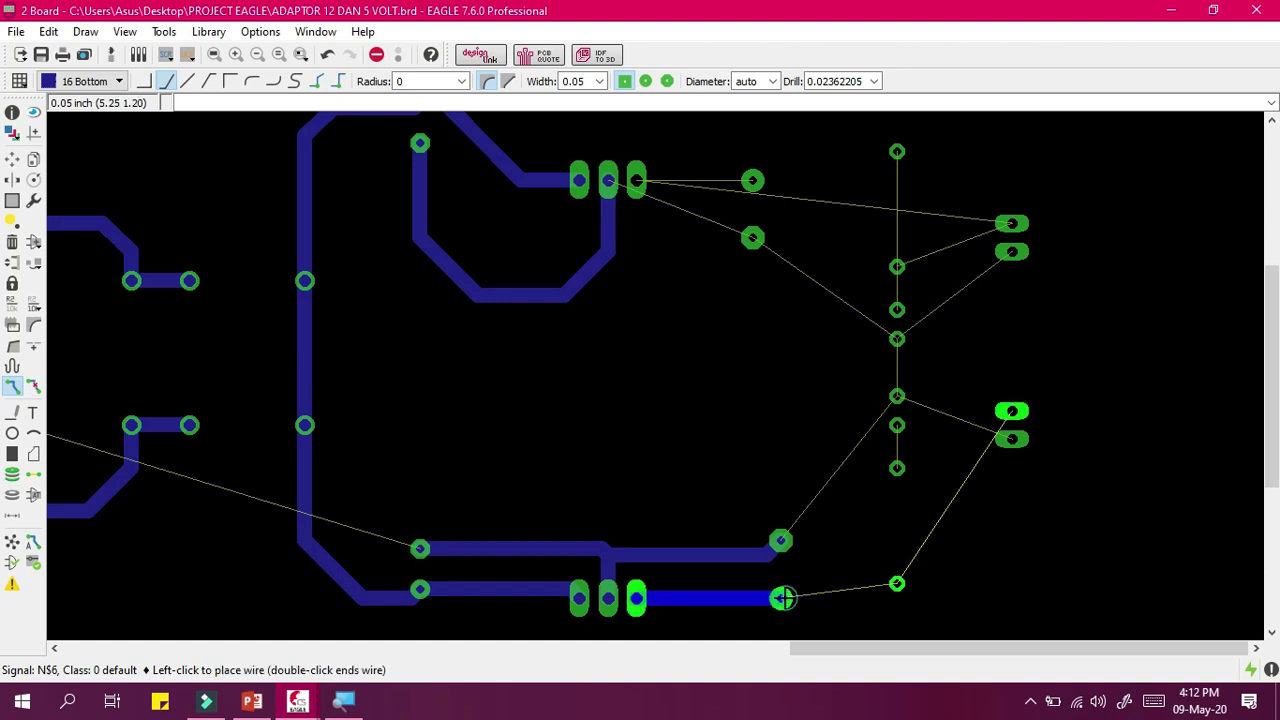
pyautogui.click(896, 583)
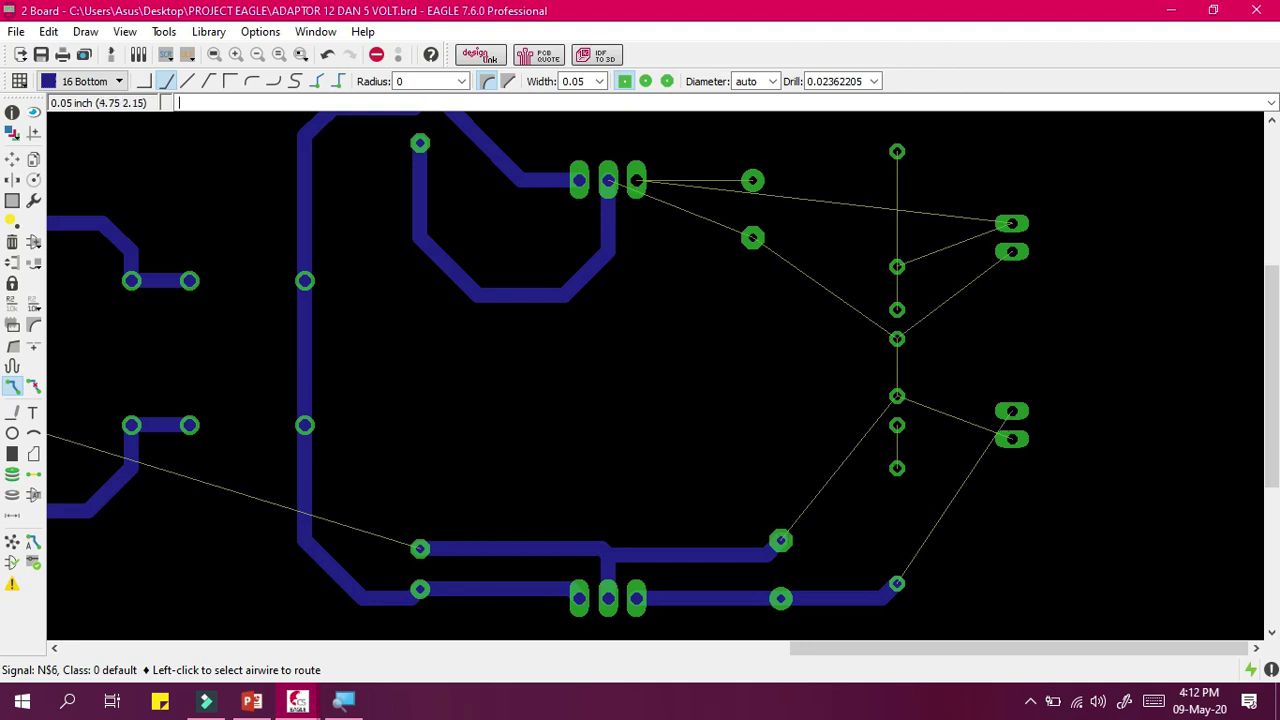
# Branch N$4 from the corner below the upper three-pad component's middle pad to the lower pad of the adjacent two-pad component.
pyautogui.moveTo(1273, 351); pyautogui.dragTo(1268, 280)
pyautogui.click(664, 287)
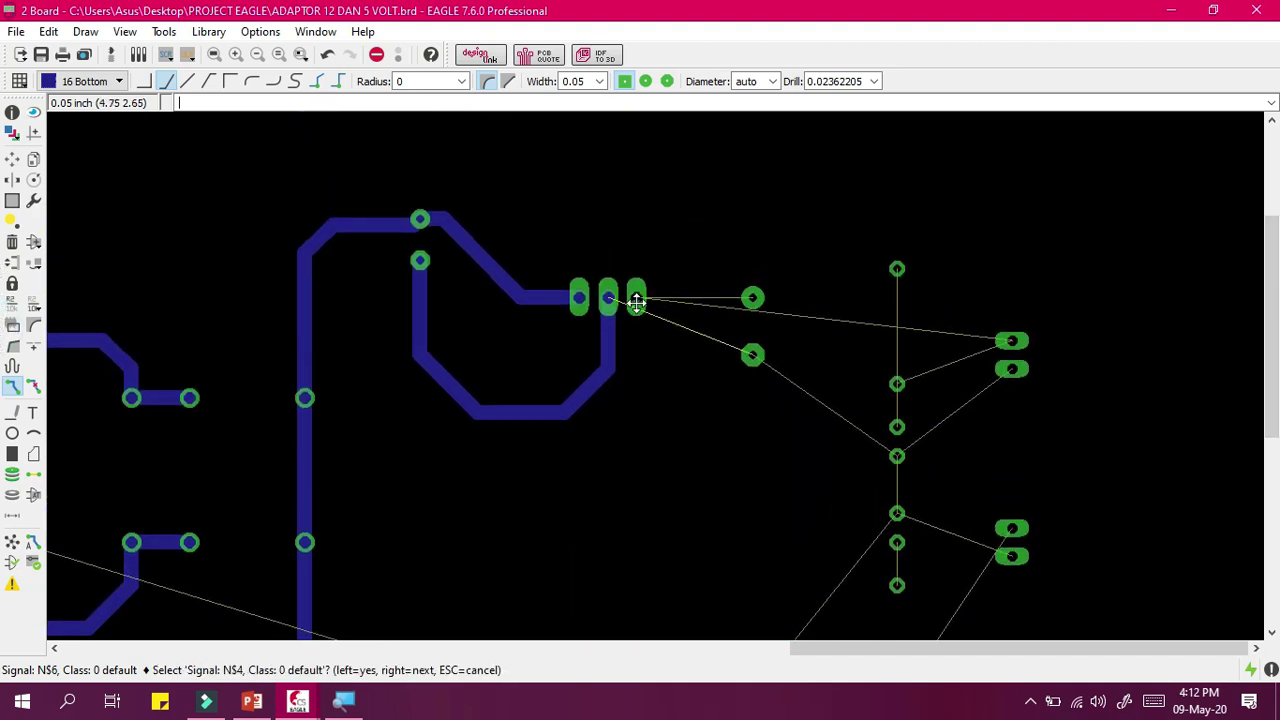
pyautogui.click(632, 291)
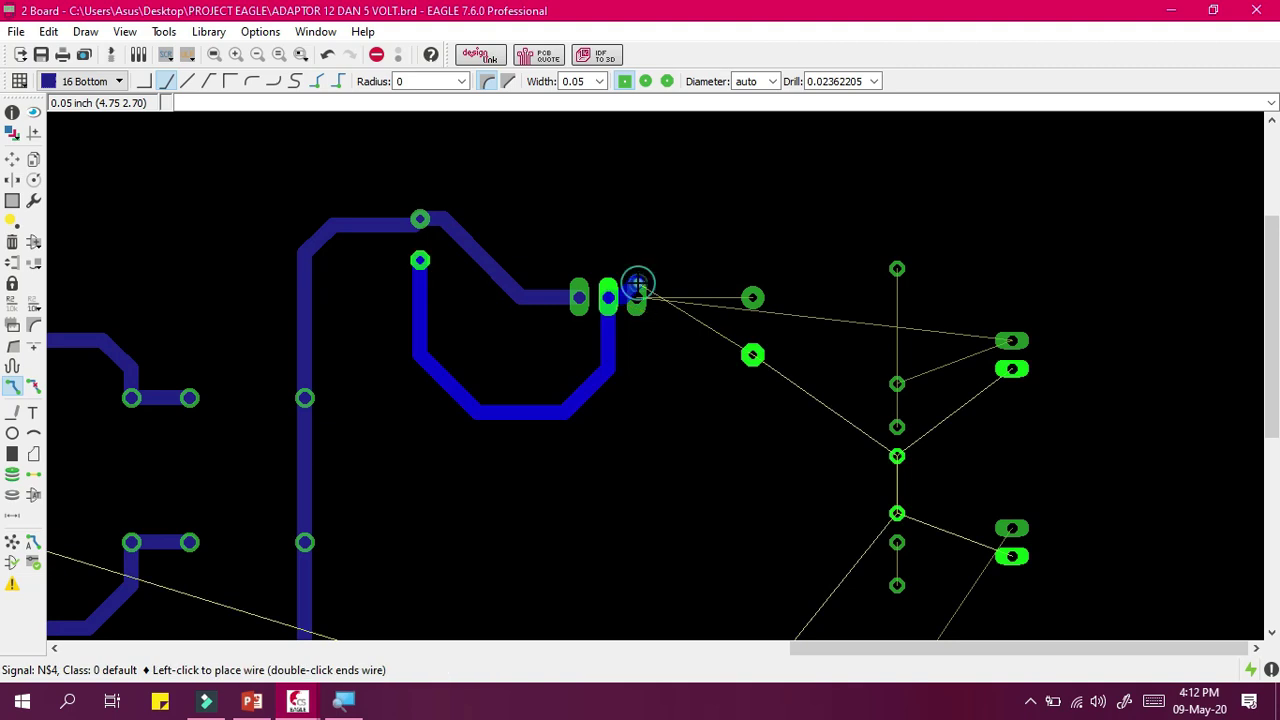
pyautogui.click(648, 400)
pyautogui.click(752, 356)
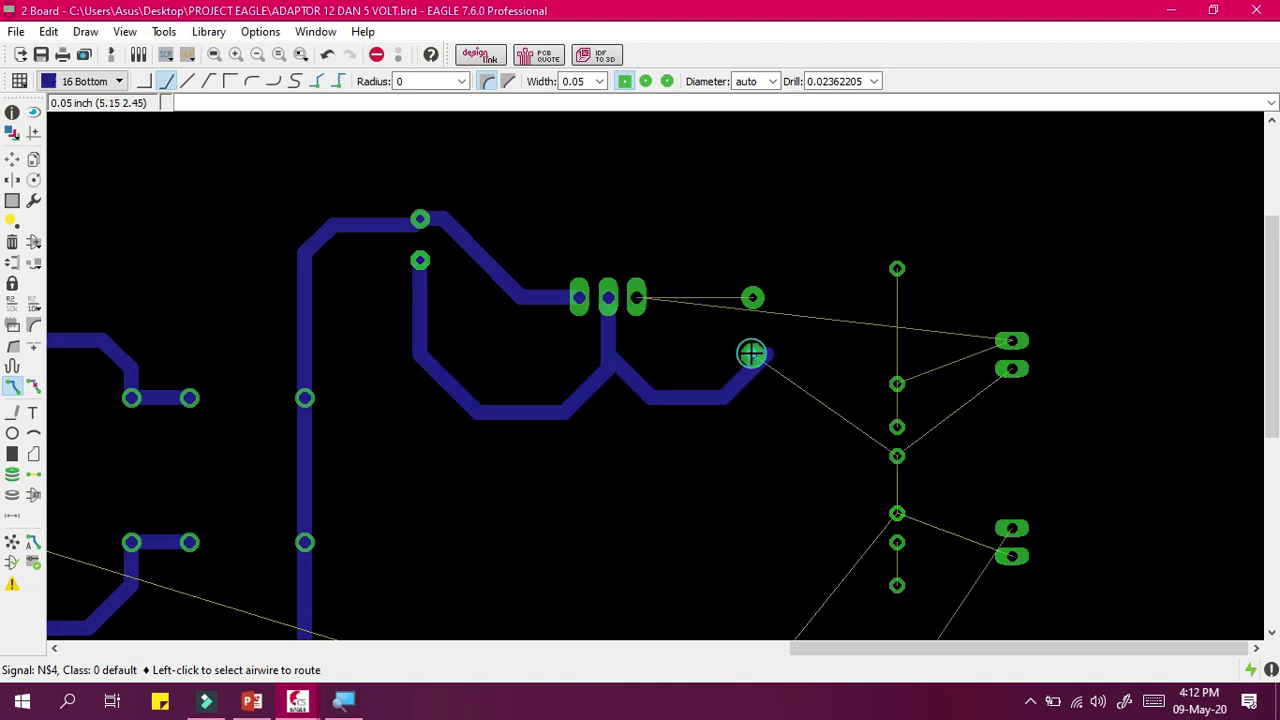
# Extend the N$4 trace from the upper two-pad component's lower pad diagonally and horizontally to the upper N$4 pad in the next column.
pyautogui.scroll(-3, 1274, 288)
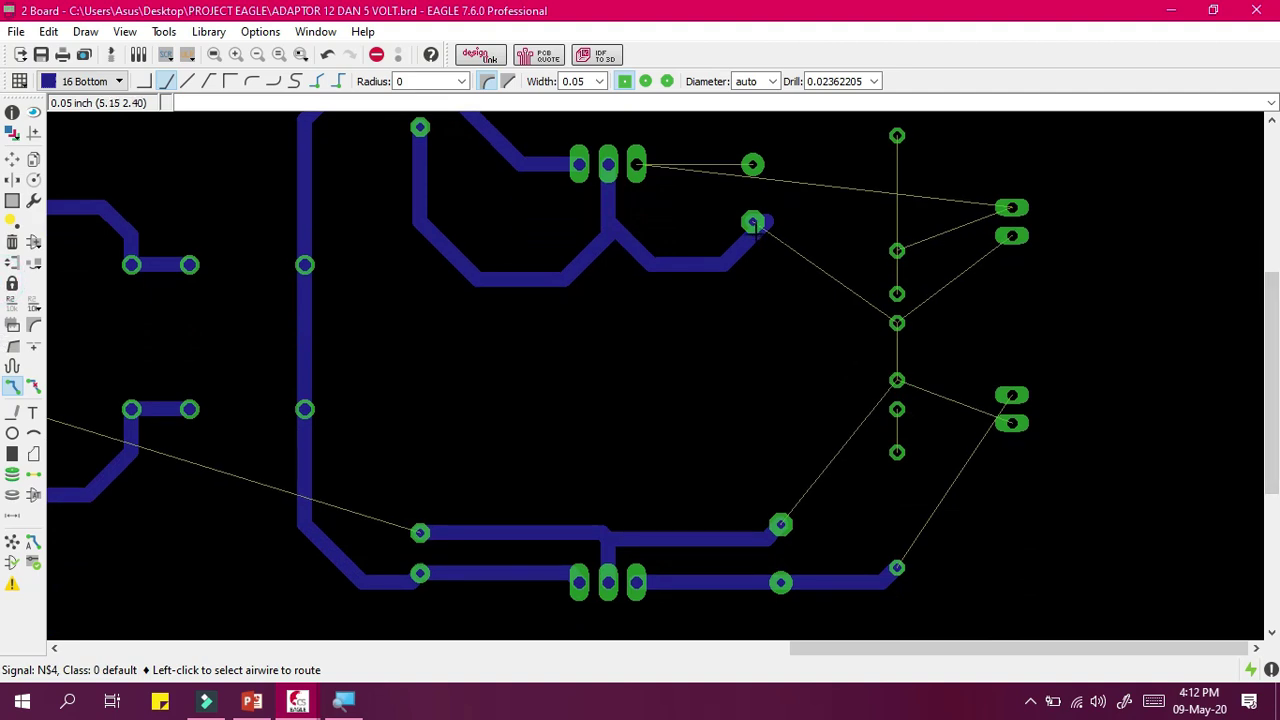
pyautogui.click(755, 232)
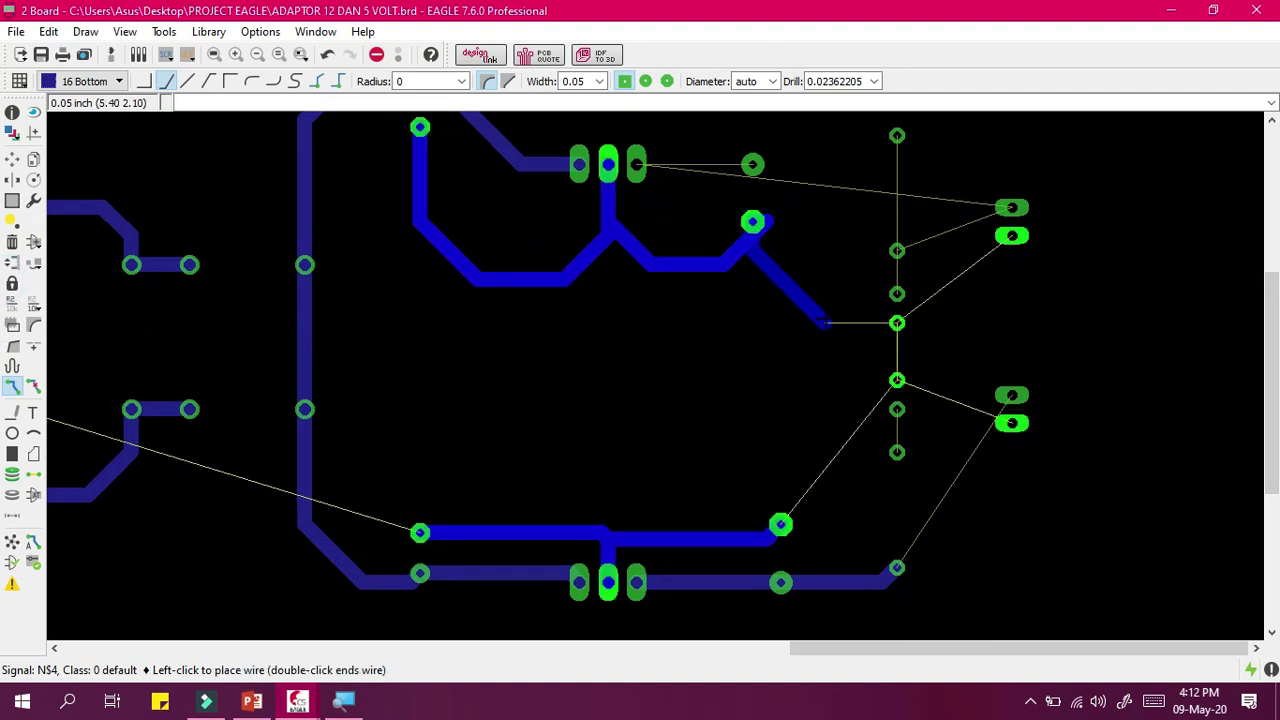
pyautogui.scroll(2, 822, 322)
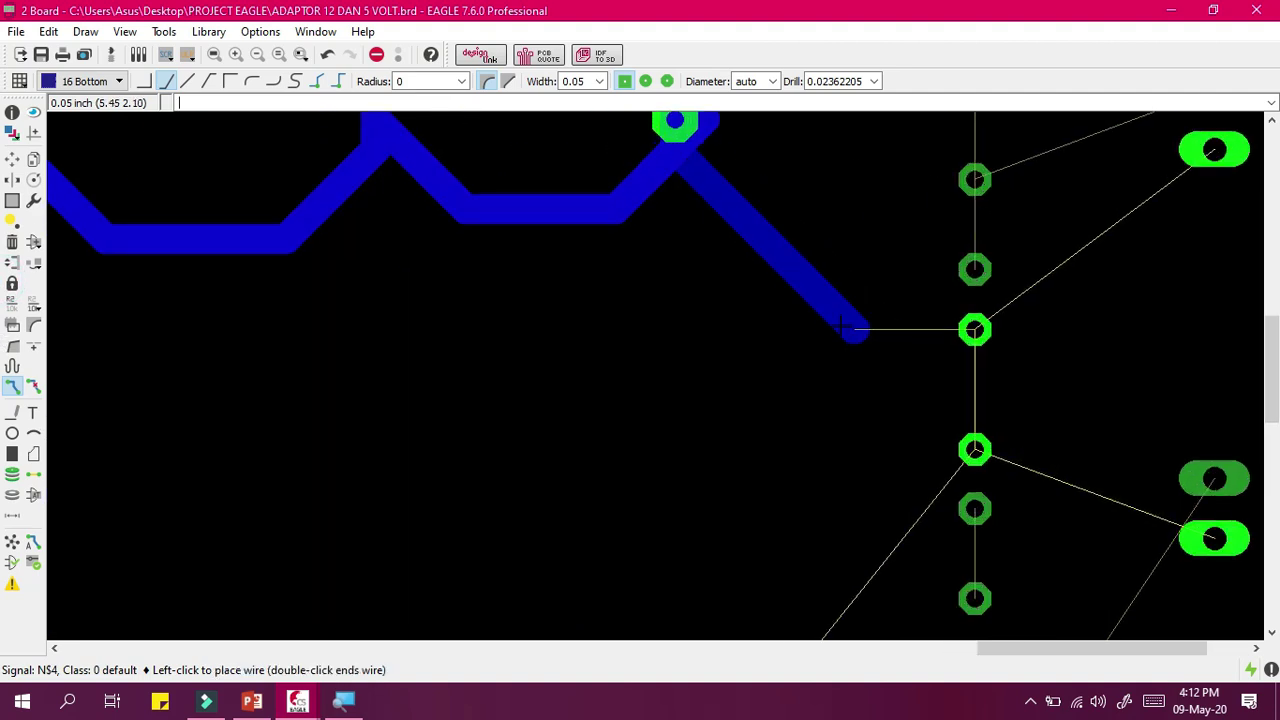
pyautogui.click(840, 326)
pyautogui.click(975, 330)
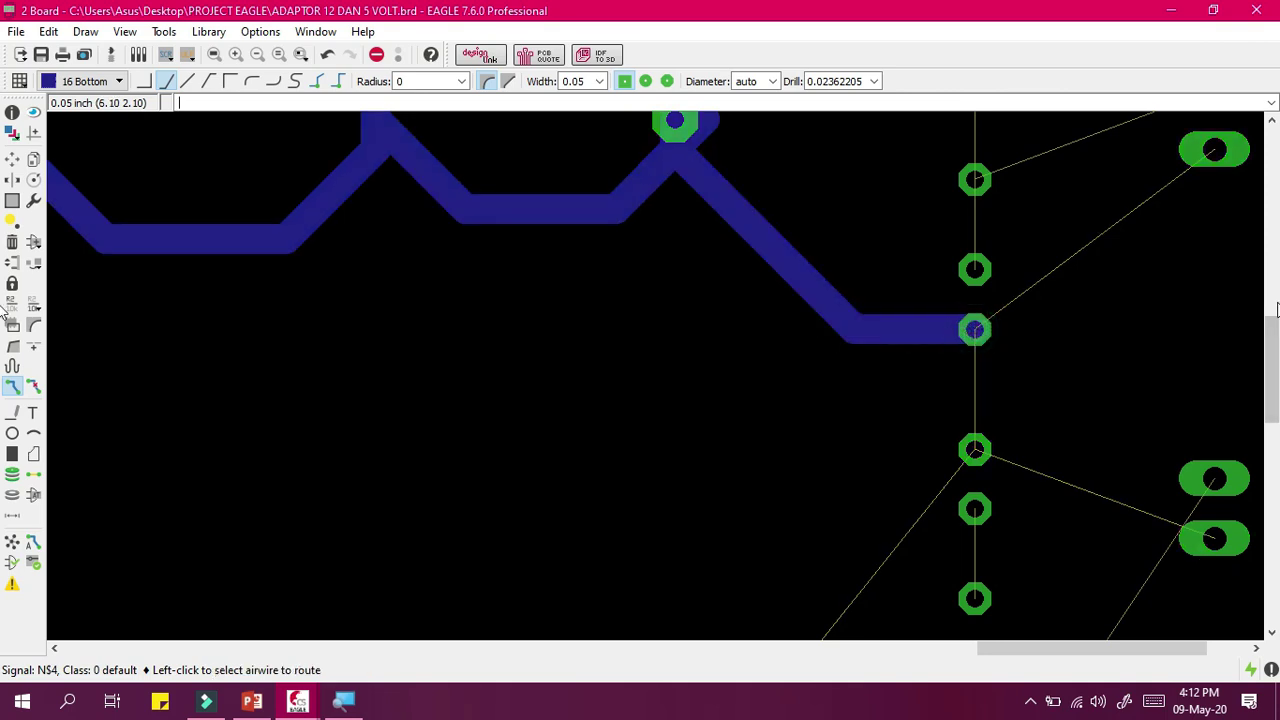
# Route N$4 from the lower two-pad component's upper pad to the lower N$4 pad in the next column.
pyautogui.scroll(-3, 1272, 352)
pyautogui.scroll(-3, 1245, 352)
pyautogui.scroll(1, 1245, 352)
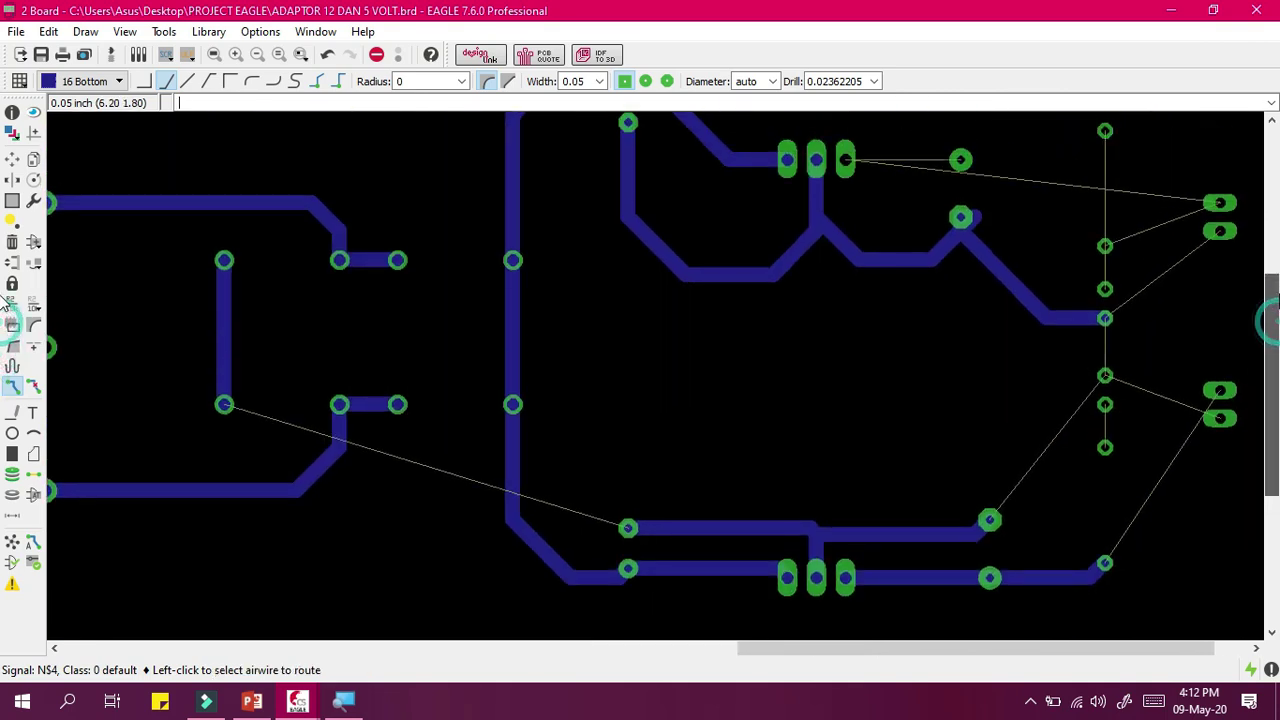
pyautogui.click(993, 514)
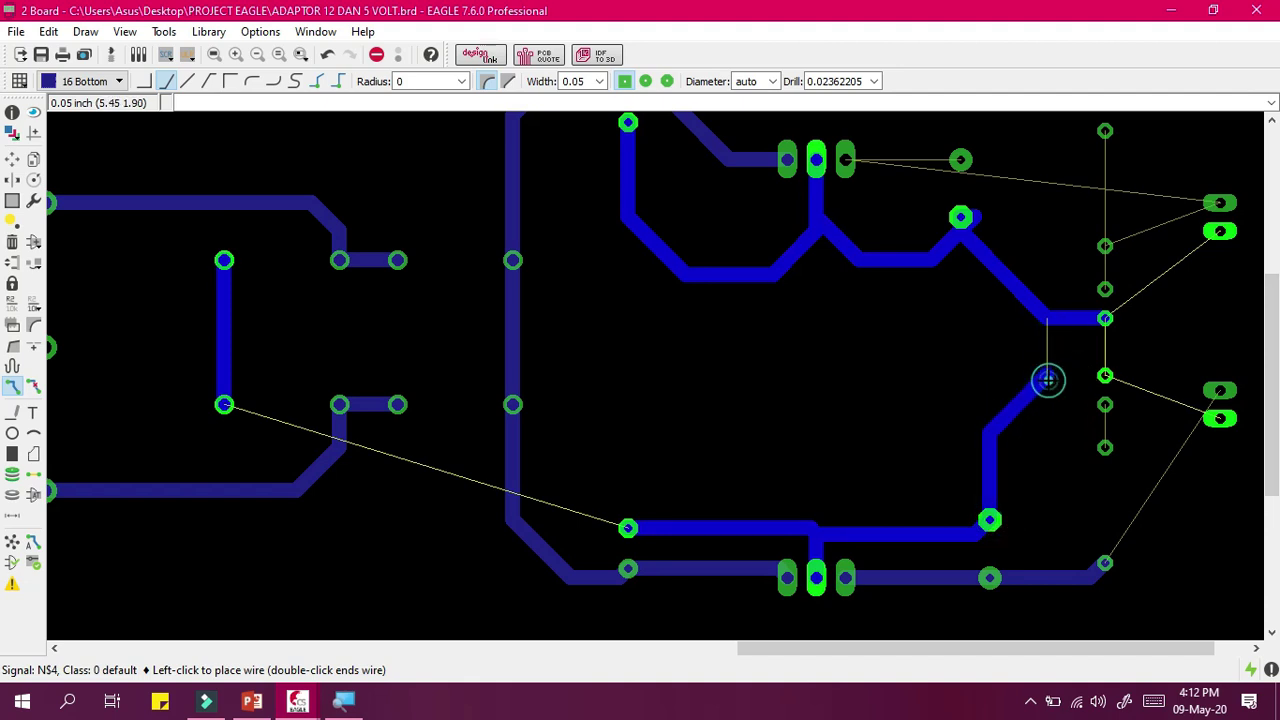
pyautogui.click(1101, 375)
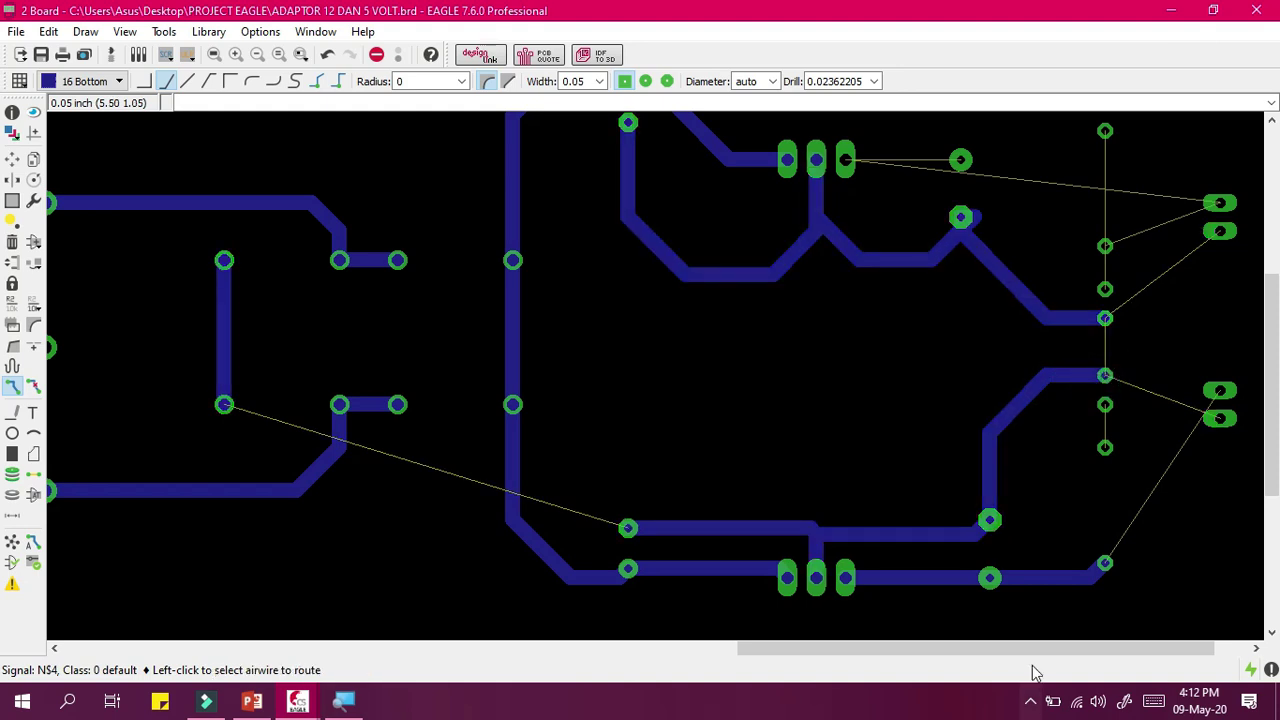
# Join the two neighbouring N$4 pads in the column with a straight vertical trace.
pyautogui.scroll(3, 1100, 370)
pyautogui.click(1016, 386)
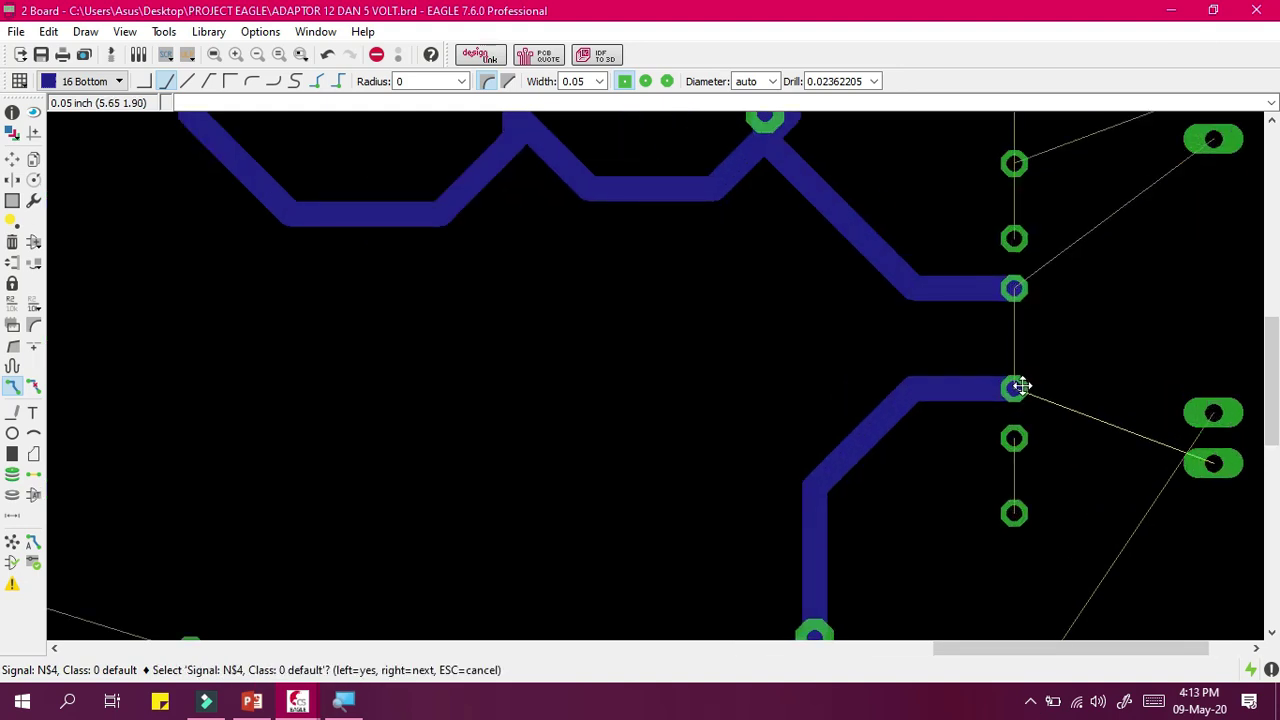
pyautogui.click(1016, 385)
pyautogui.click(1014, 289)
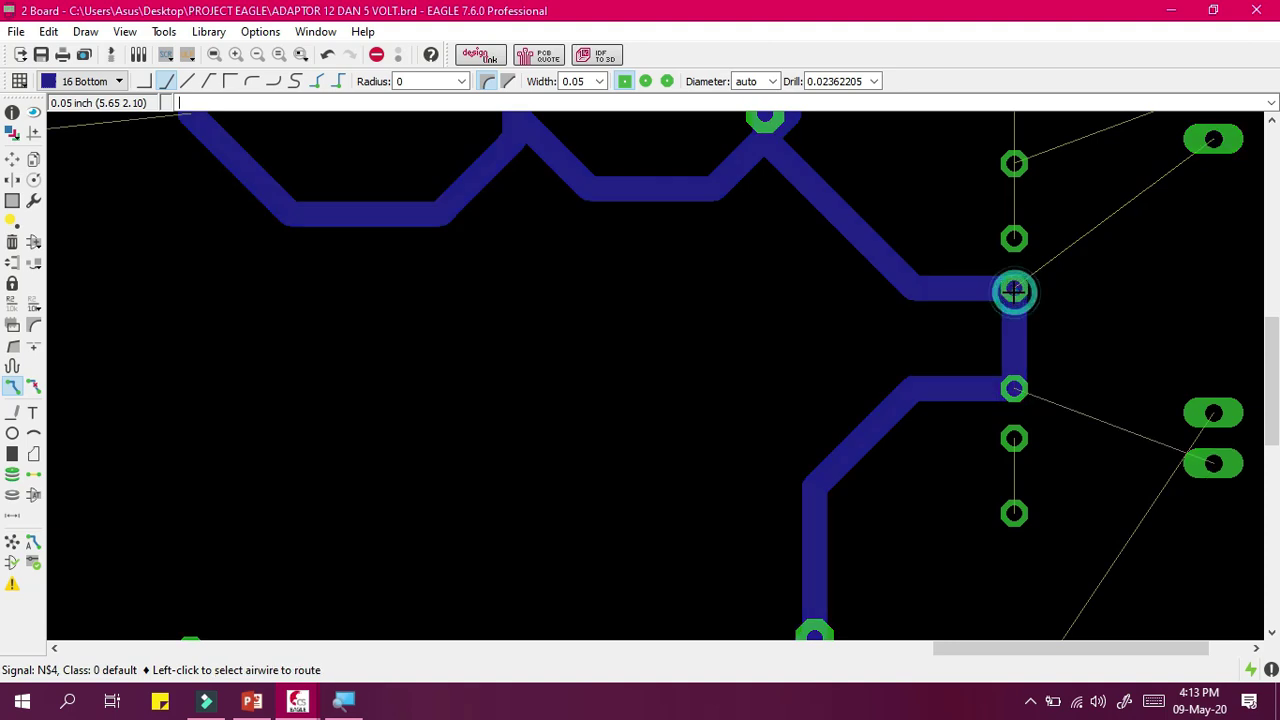
# Route N$3 from the upper three-pad component's third pad through the adjacent component's upper pad to the second pad in the next column.
pyautogui.scroll(-3, 1014, 289)
pyautogui.moveTo(1277, 347); pyautogui.dragTo(1277, 303)
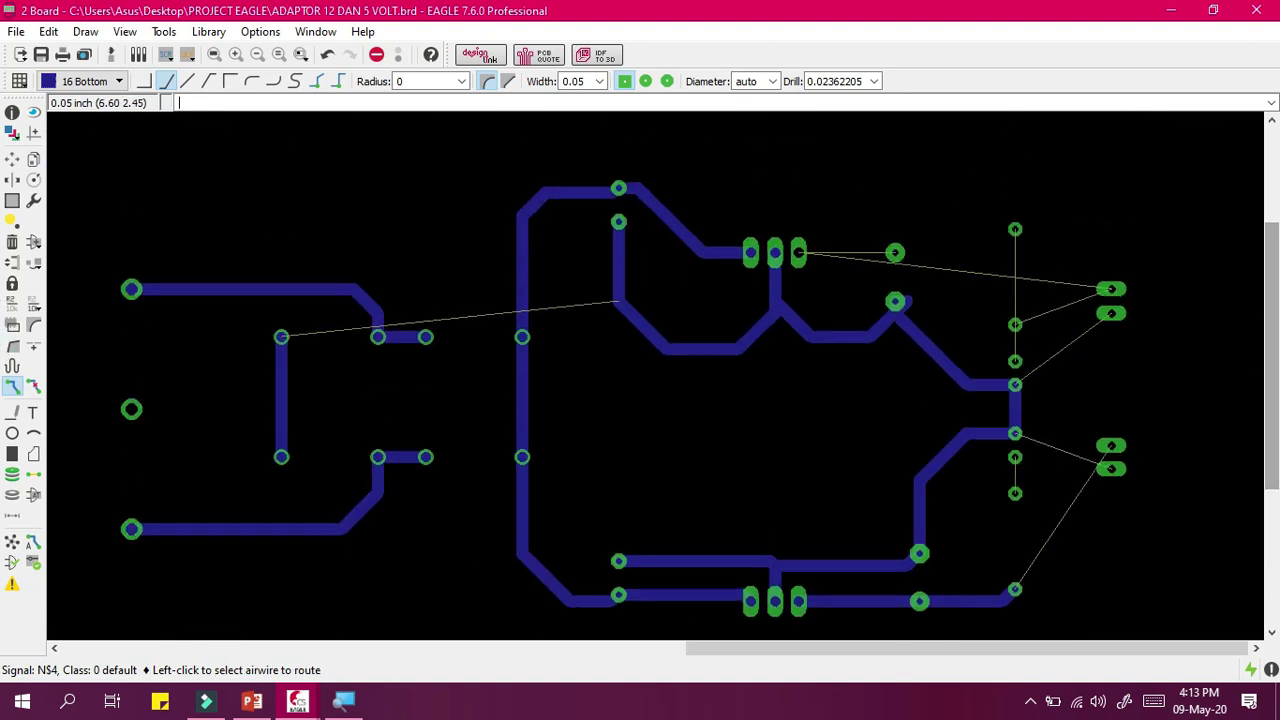
pyautogui.click(807, 249)
pyautogui.click(851, 228)
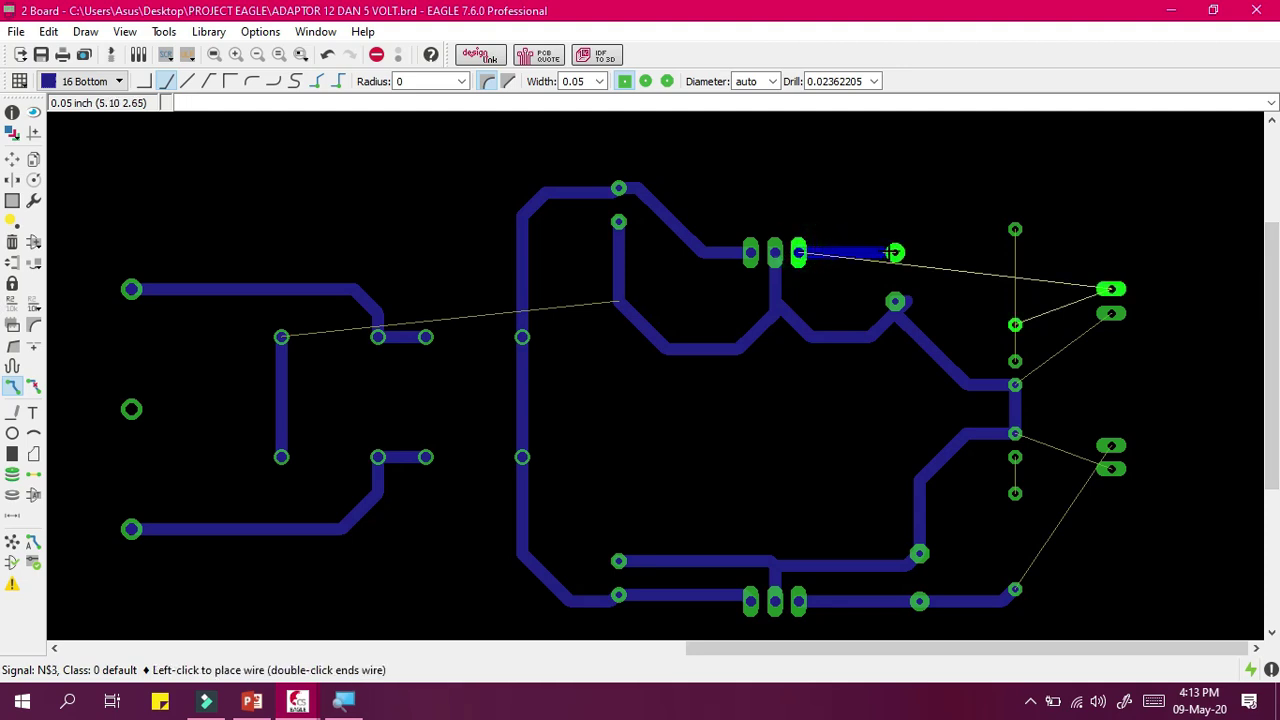
pyautogui.click(894, 252)
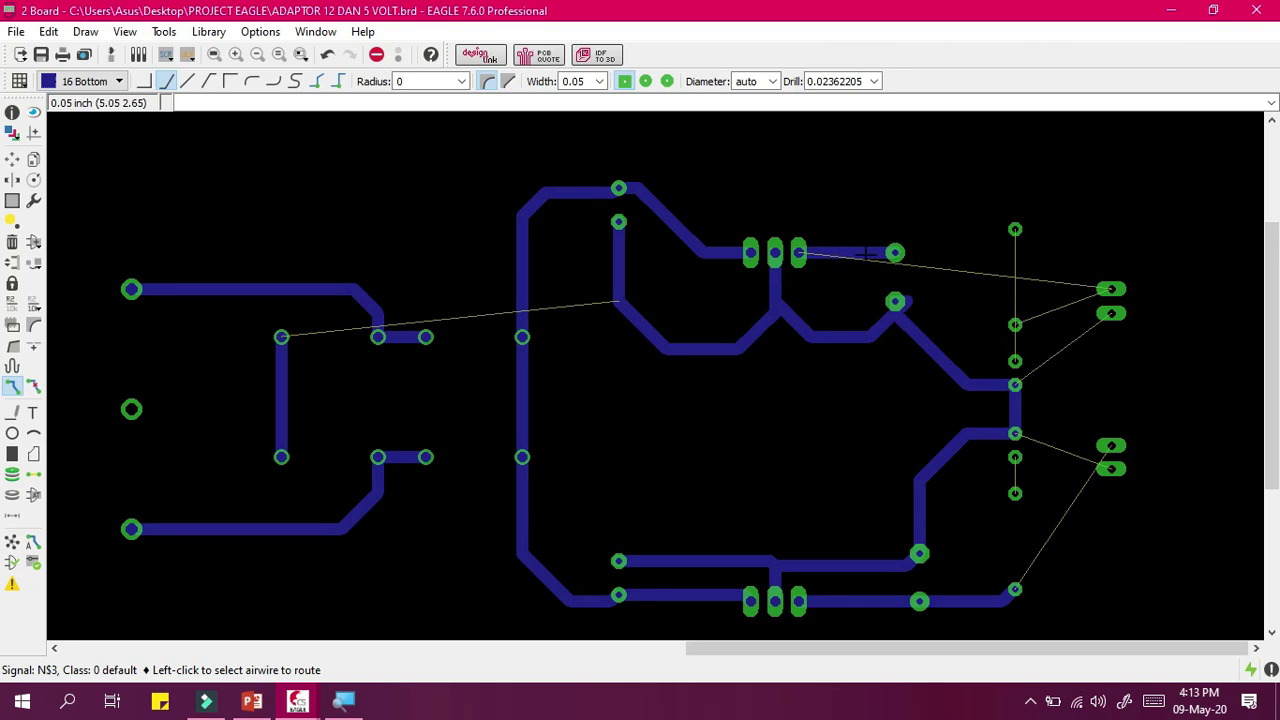
pyautogui.click(864, 252)
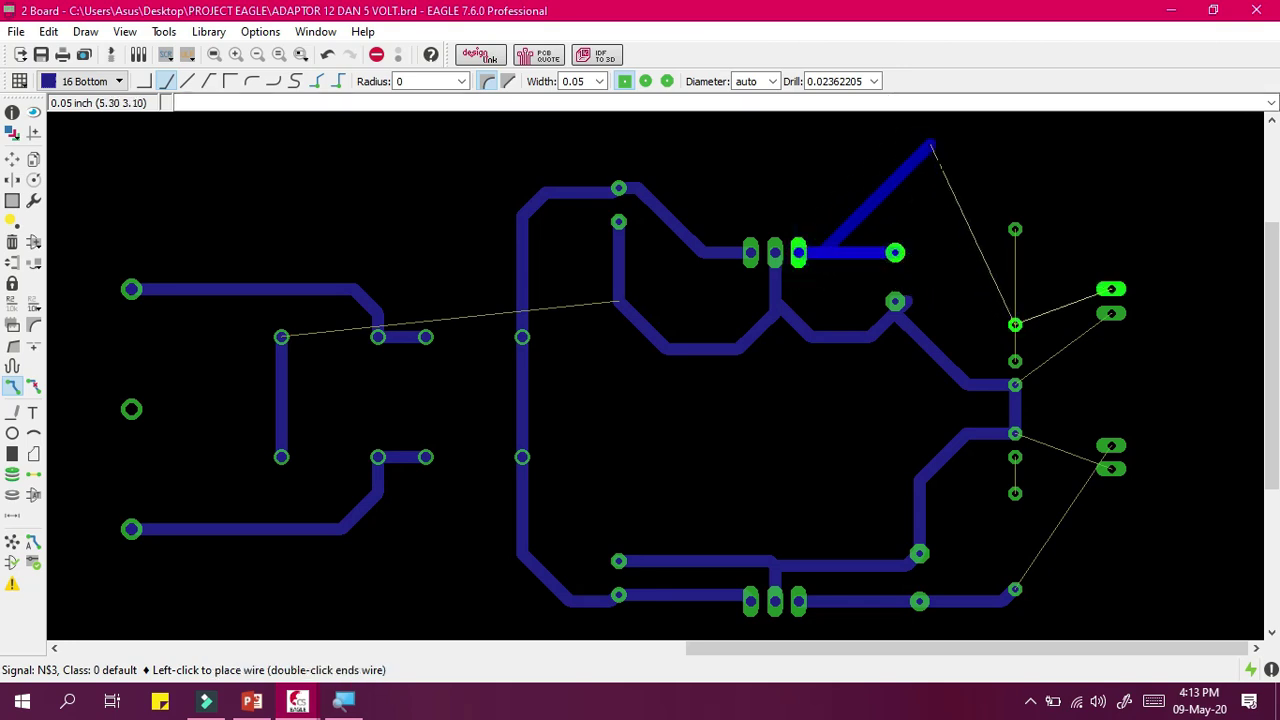
pyautogui.scroll(3, 975, 280)
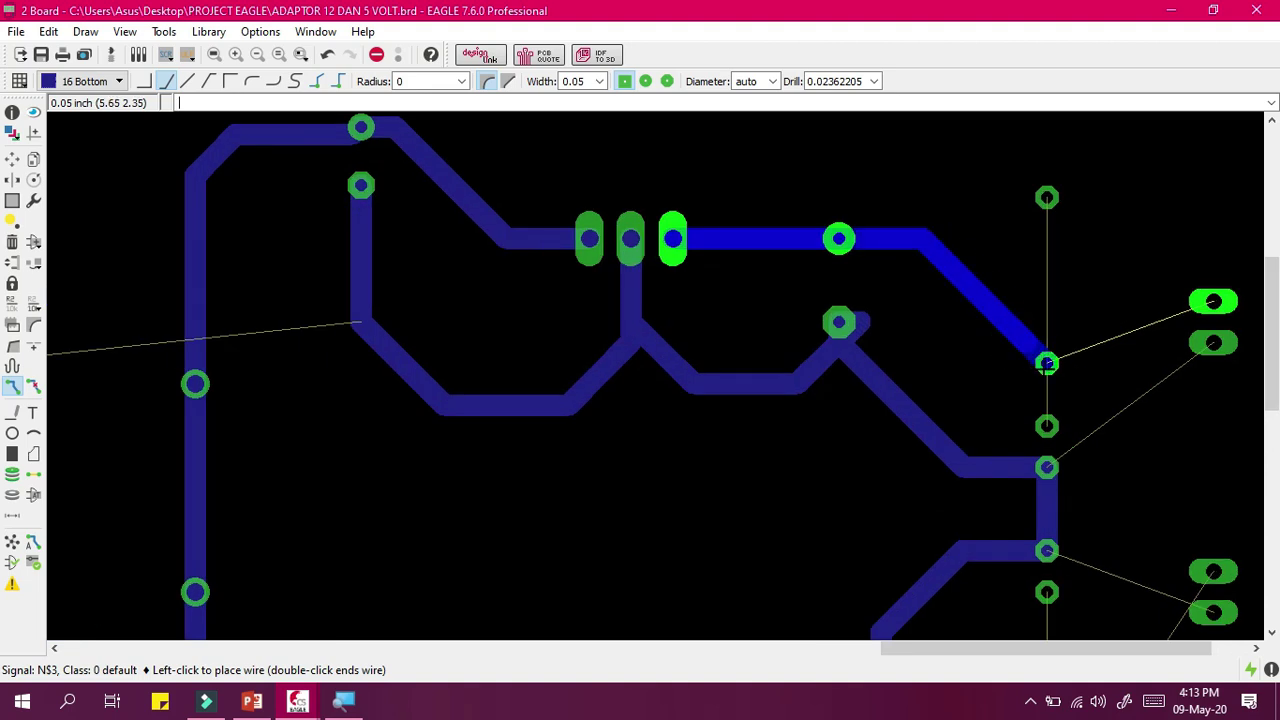
pyautogui.click(1046, 363)
# Try to route the N$8 airwire that passes over the N$3 pad from the topmost pad of the column.
pyautogui.scroll(-2, 1162, 358)
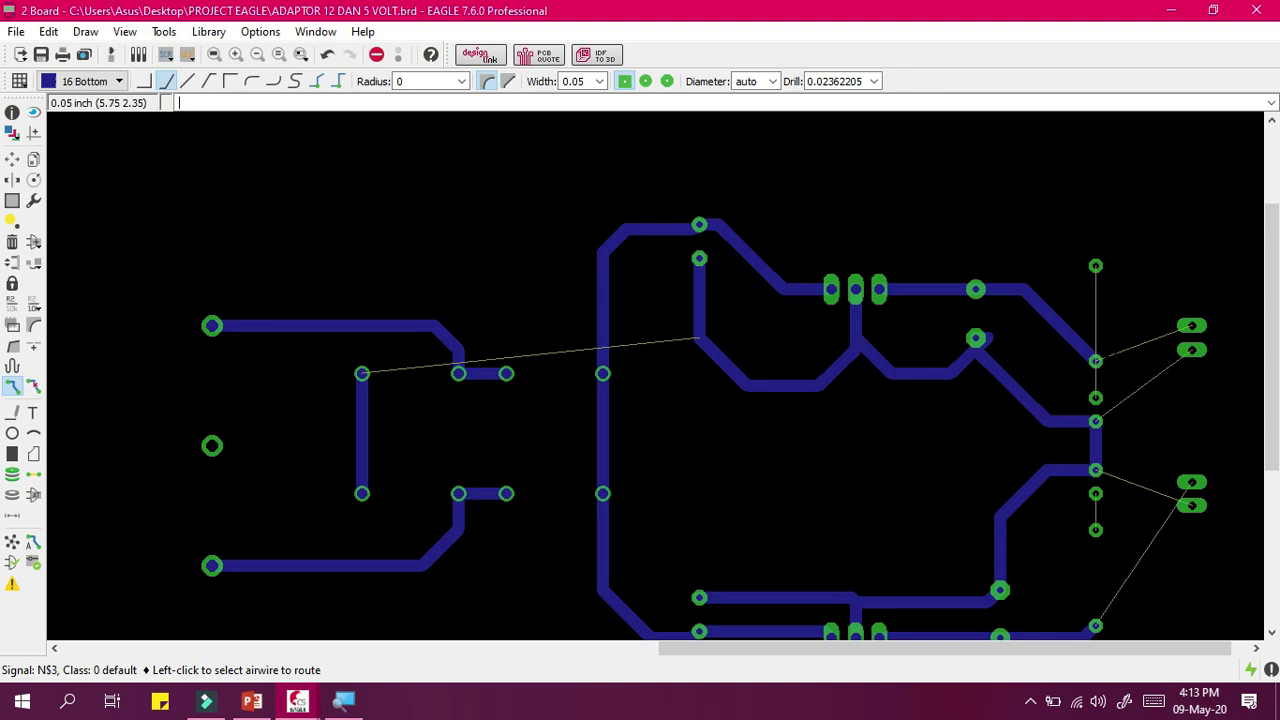
pyautogui.click(1096, 361)
pyautogui.click(1096, 361)
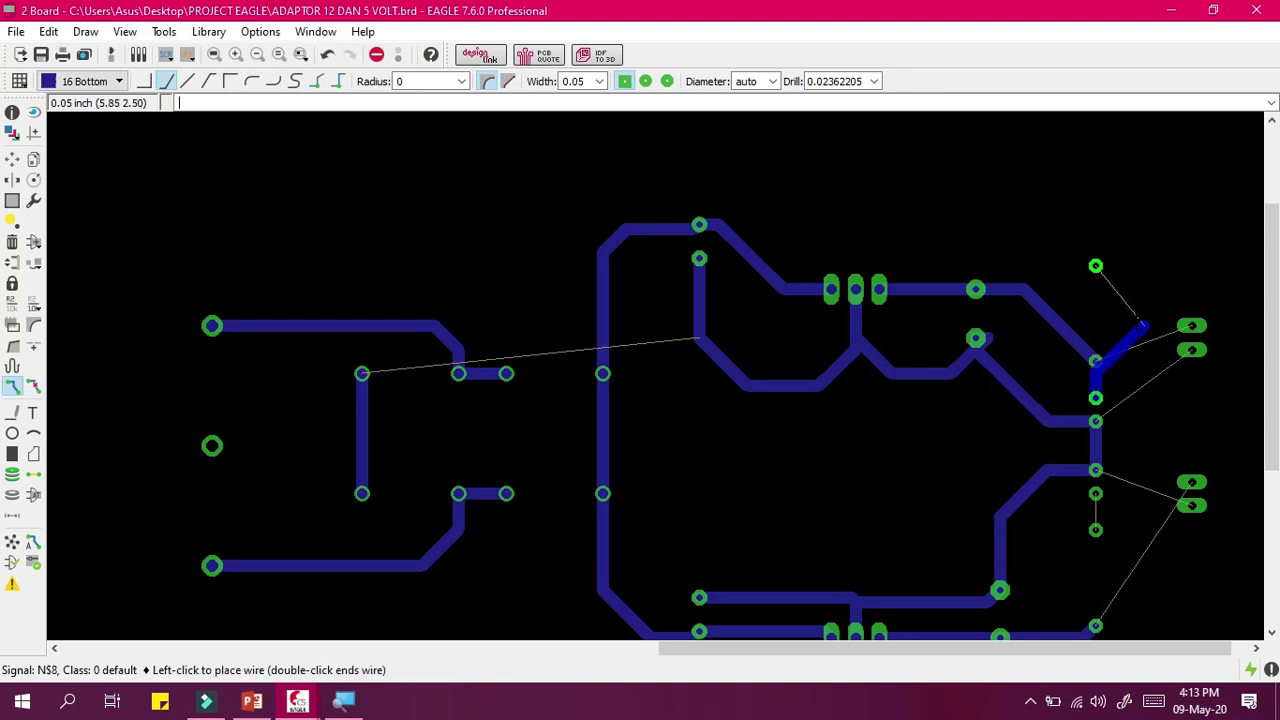
pyautogui.press('Escape')
pyautogui.scroll(2, 1129, 347)
pyautogui.click(1096, 361)
pyautogui.press('Escape')
pyautogui.scroll(-2, 1128, 346)
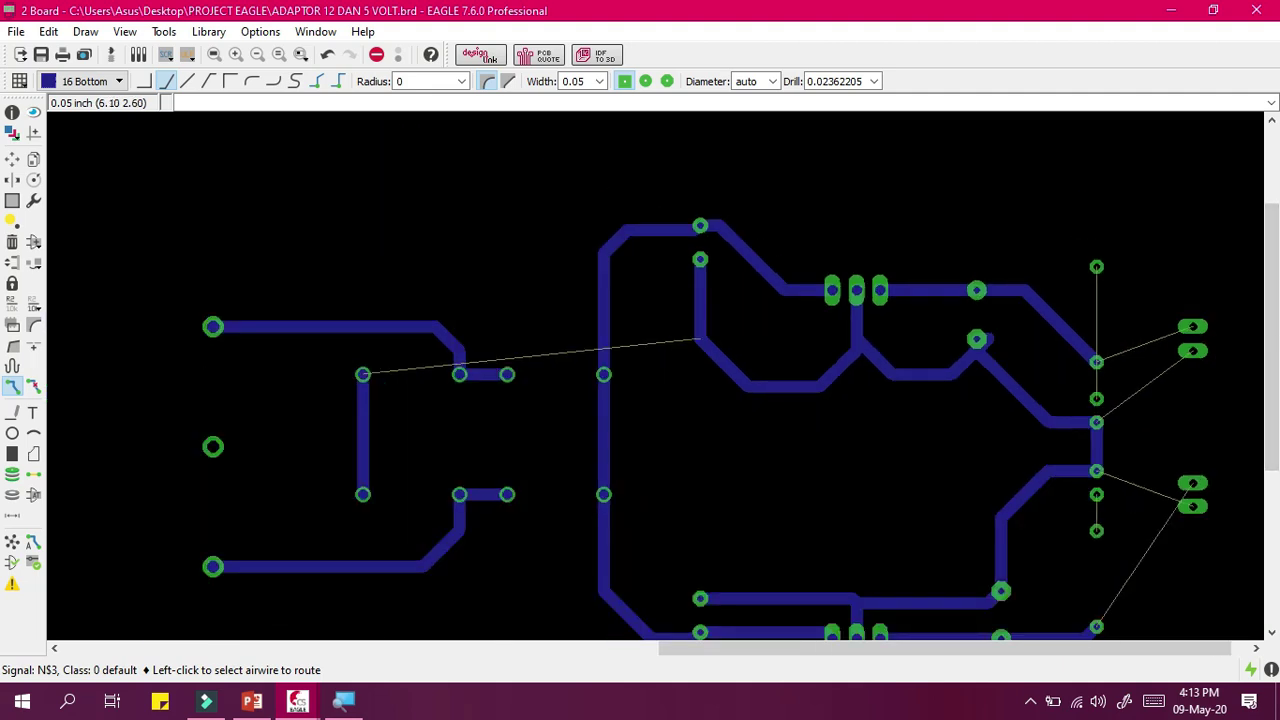
pyautogui.click(1096, 285)
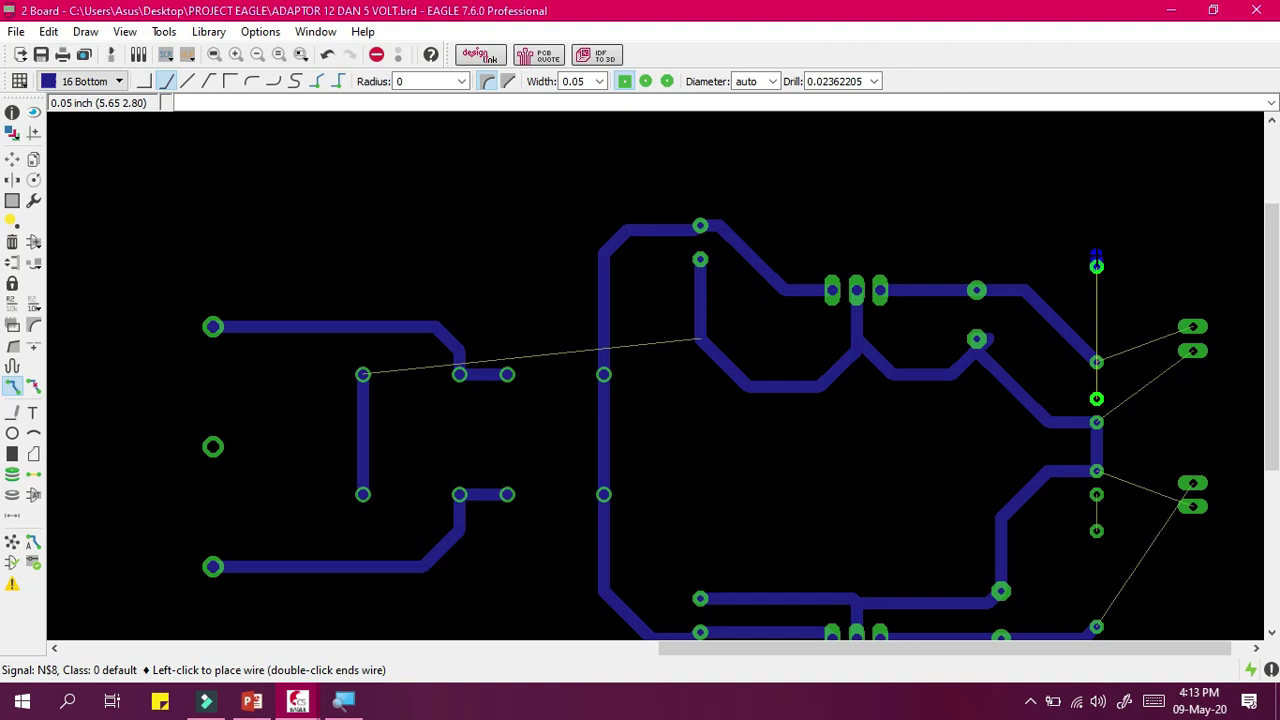
pyautogui.press('Escape')
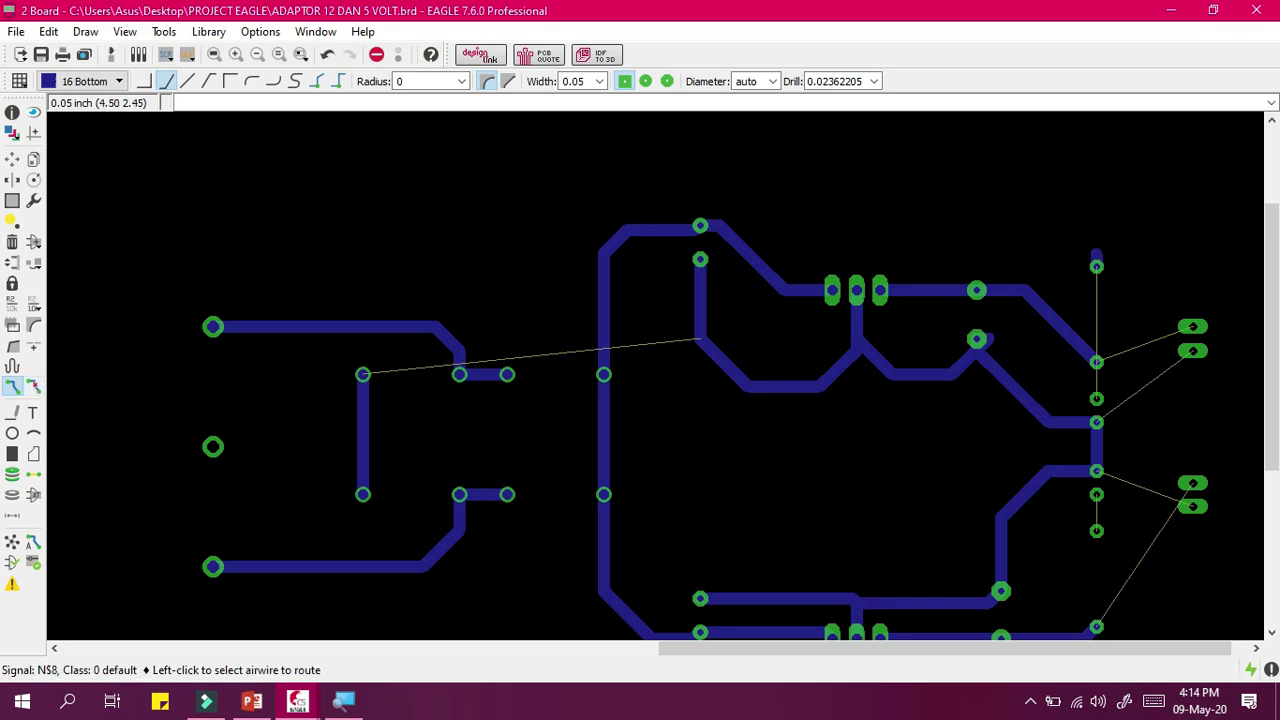
# Rip up the N$3 trace segments between the upper three-pad component, the two-pad component and the pad column.
pyautogui.scroll(2, 1212, 447)
pyautogui.scroll(-1, 1030, 309)
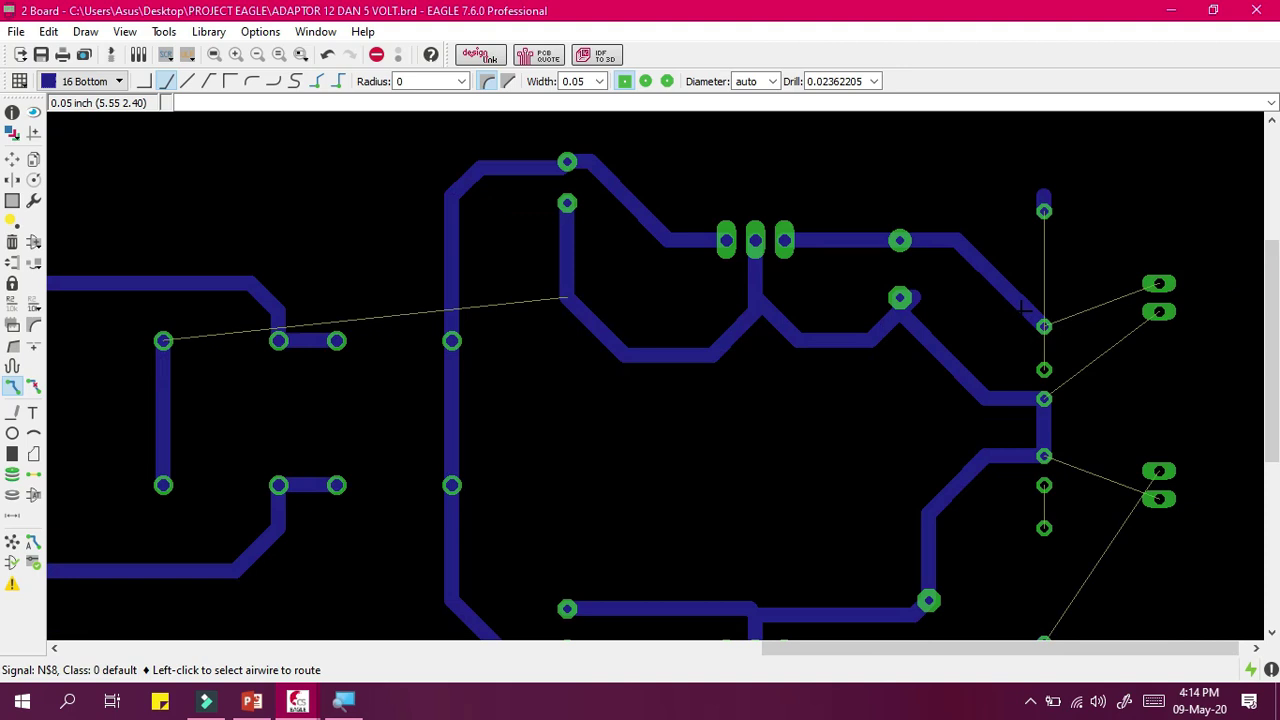
pyautogui.click(38, 392)
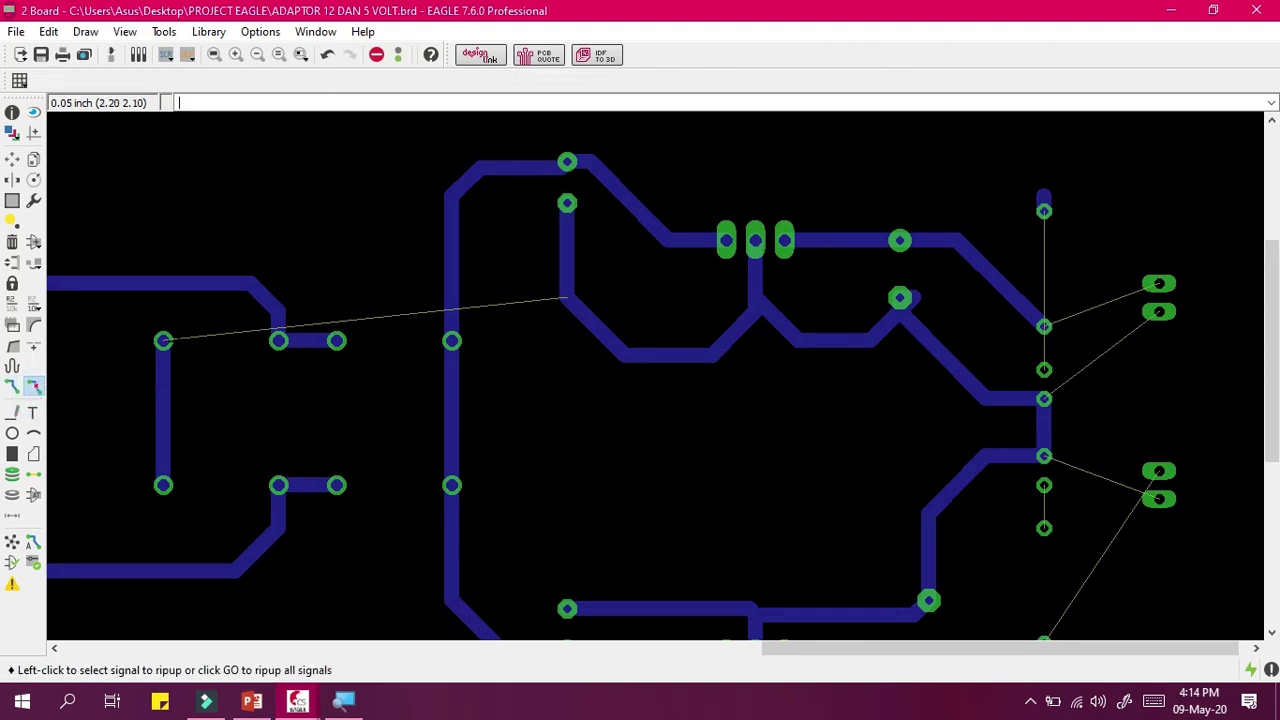
pyautogui.scroll(2, 1021, 280)
pyautogui.click(1013, 303)
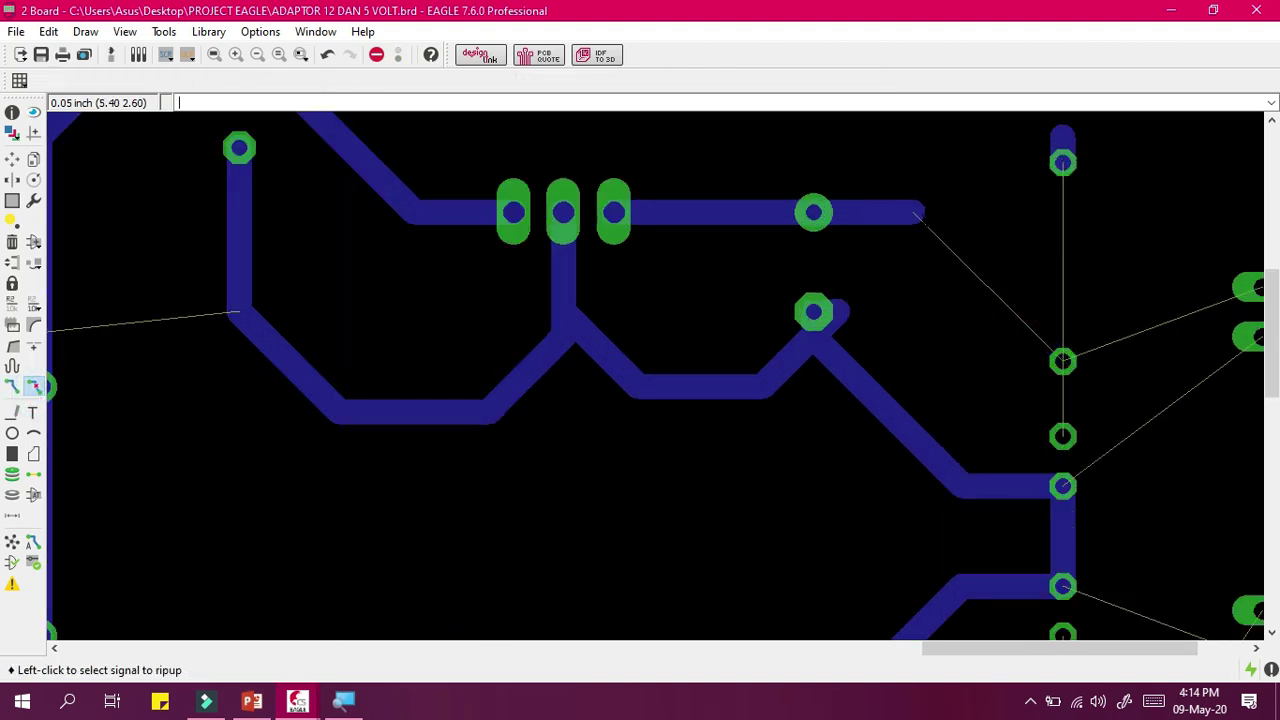
pyautogui.click(900, 213)
pyautogui.click(783, 213)
# Rip up the N$4 traces from both two-pad components to the pad column and the N$8 stub at its topmost pad.
pyautogui.scroll(-2, 1083, 295)
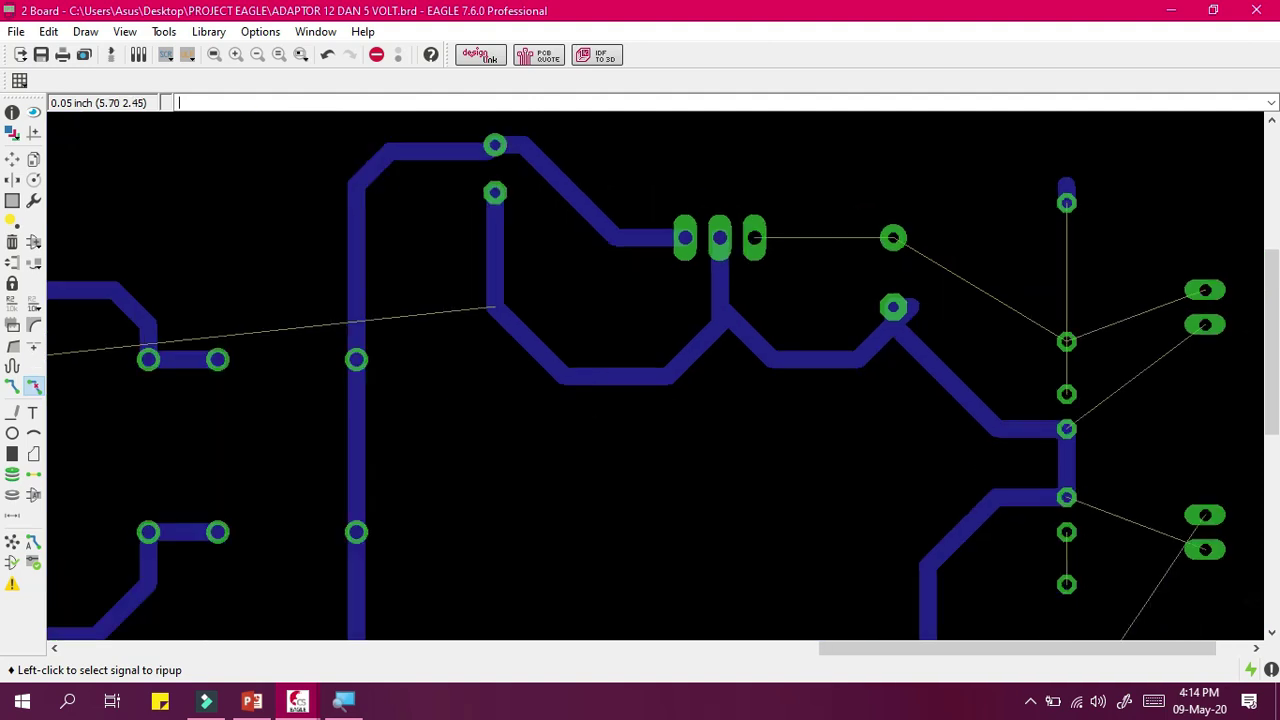
pyautogui.scroll(-1, 1083, 295)
pyautogui.click(1050, 408)
pyautogui.click(928, 323)
pyautogui.click(1076, 430)
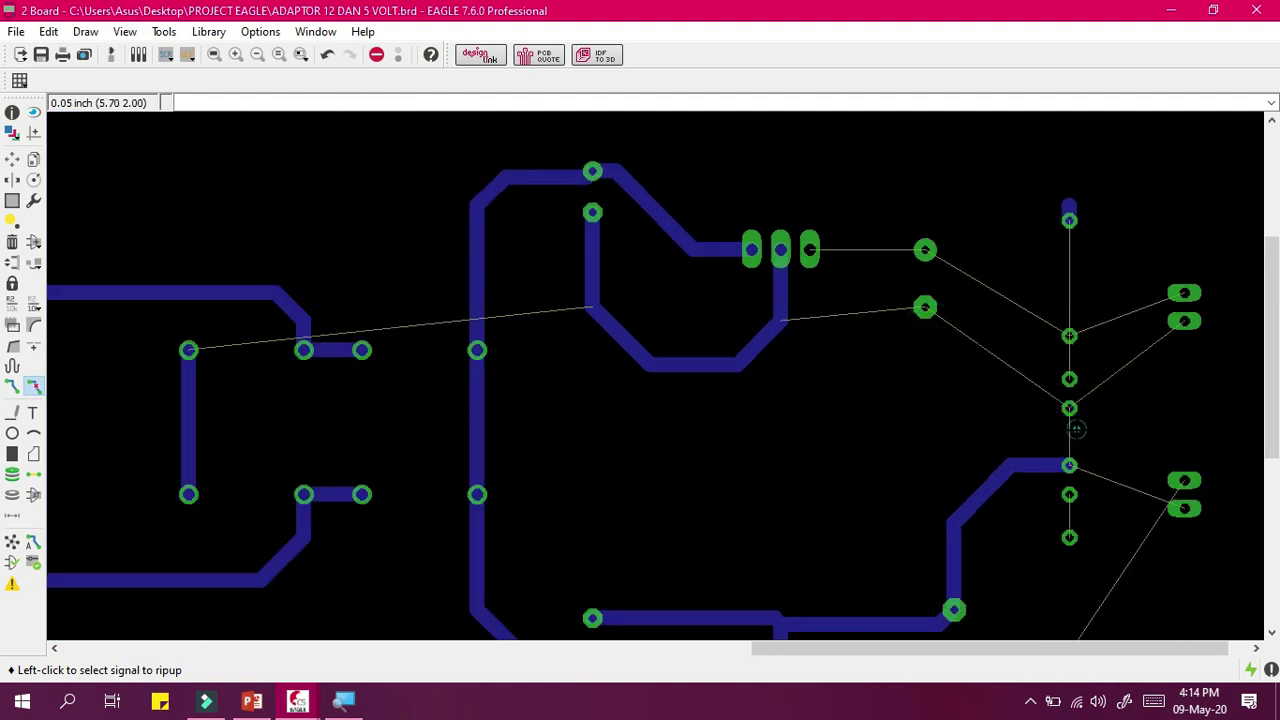
pyautogui.click(1034, 464)
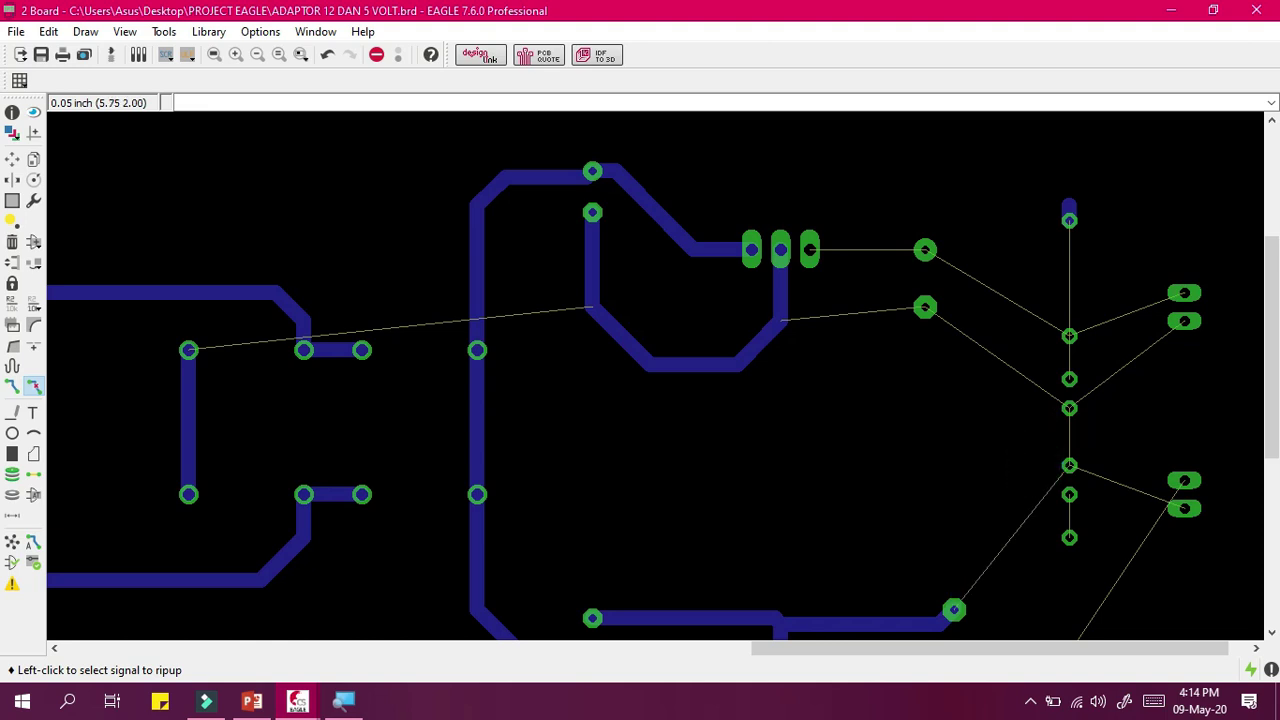
pyautogui.click(1071, 207)
pyautogui.scroll(-3, 956, 482)
pyautogui.scroll(2, 956, 482)
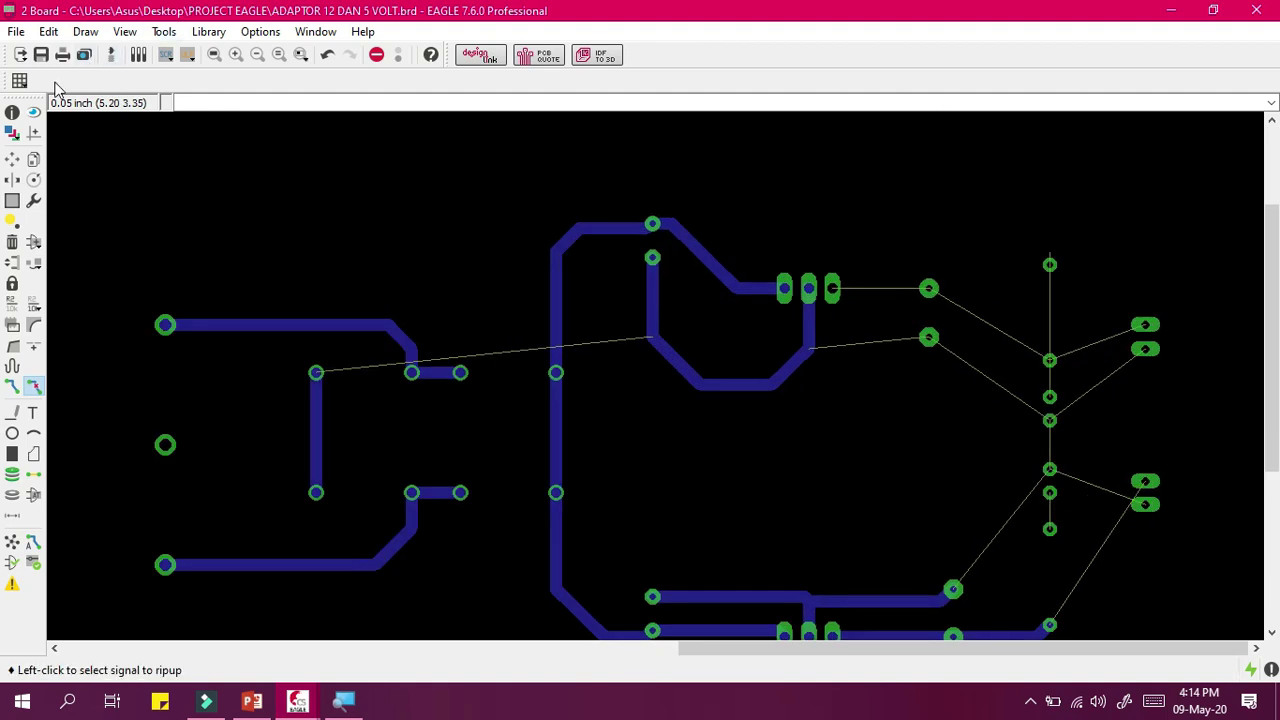
# Display all board layers so the component outlines and names are shown.
pyautogui.click(10, 133)
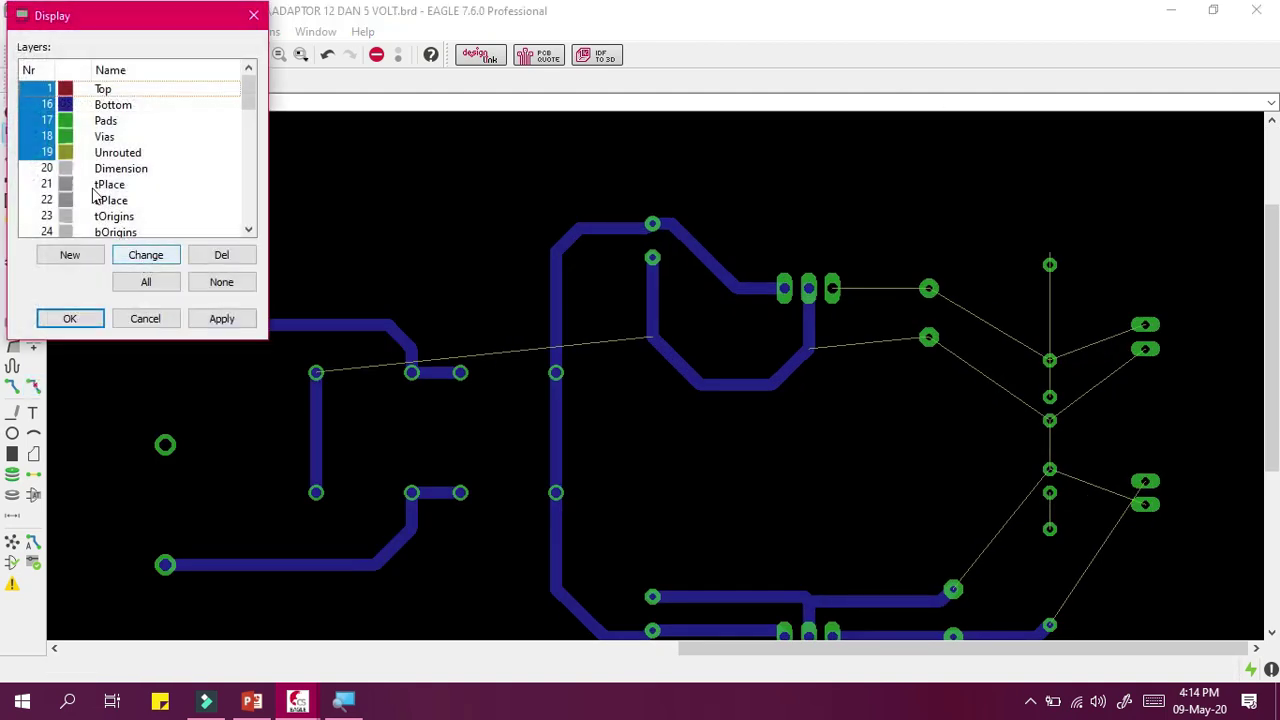
pyautogui.click(145, 318)
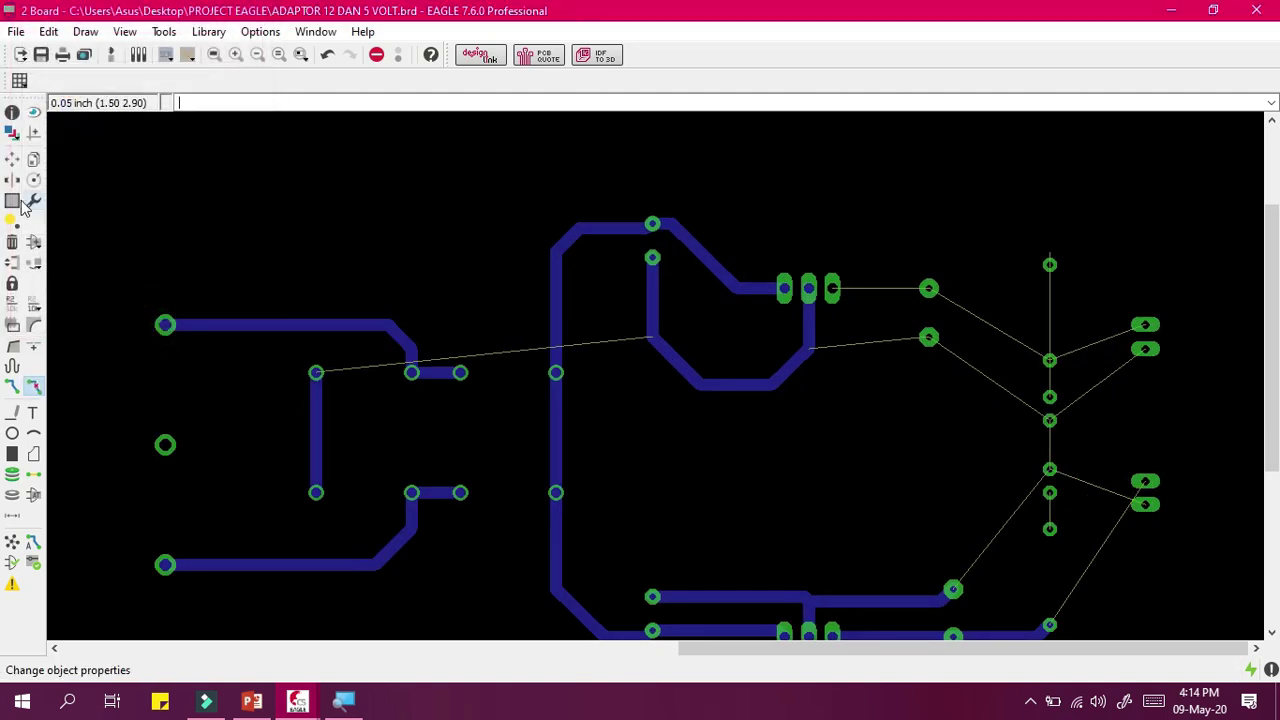
pyautogui.click(11, 137)
pyautogui.click(148, 283)
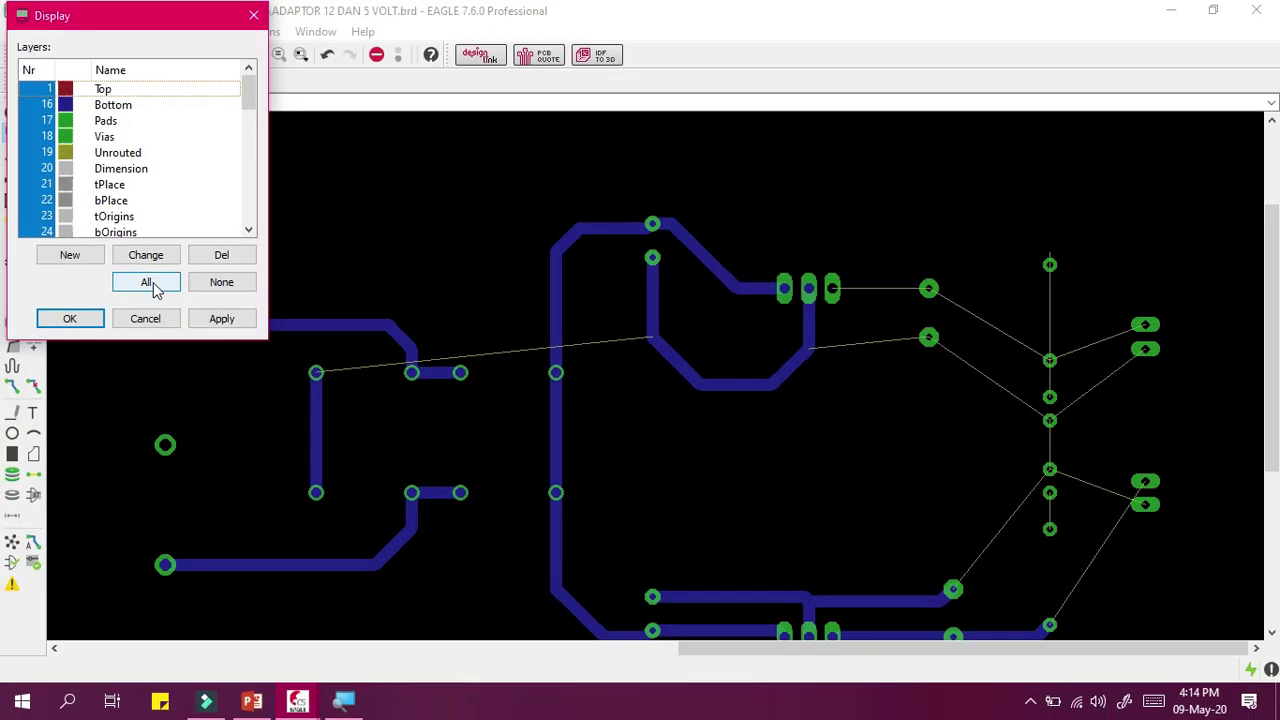
pyautogui.click(70, 318)
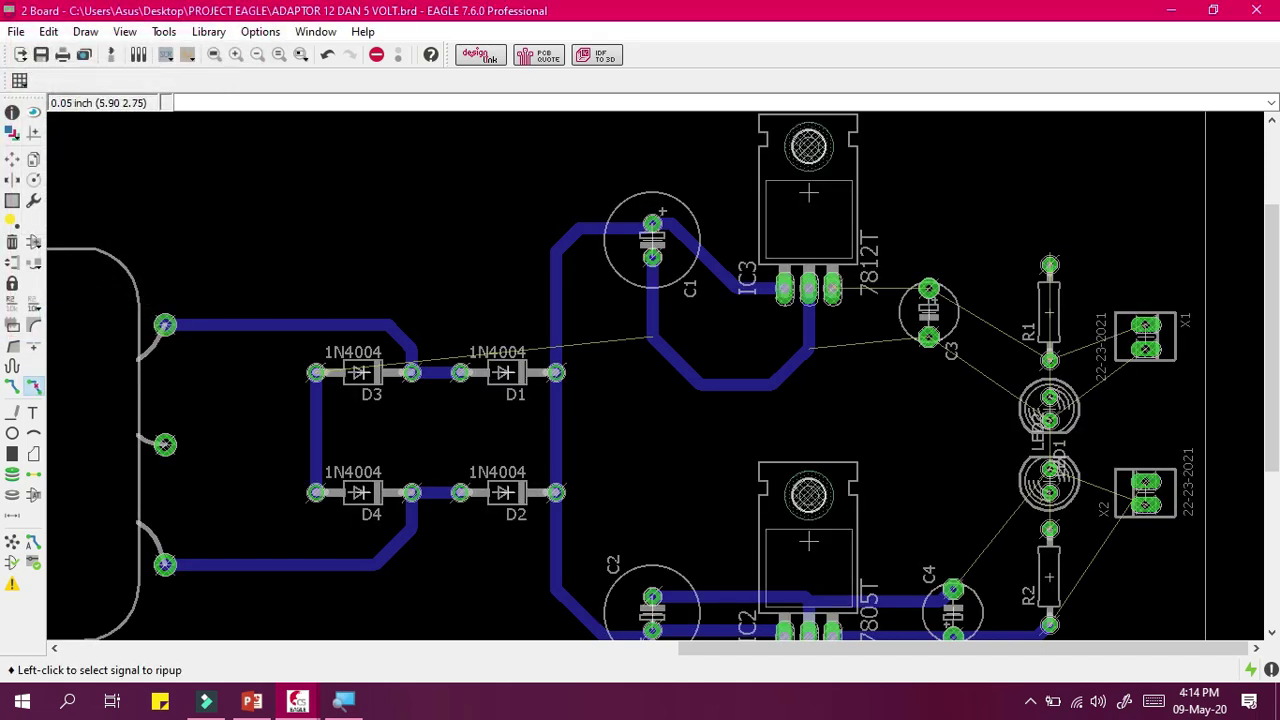
# Rotate resistor R1 by 180 degrees and place it back in its original position.
pyautogui.click(12, 159)
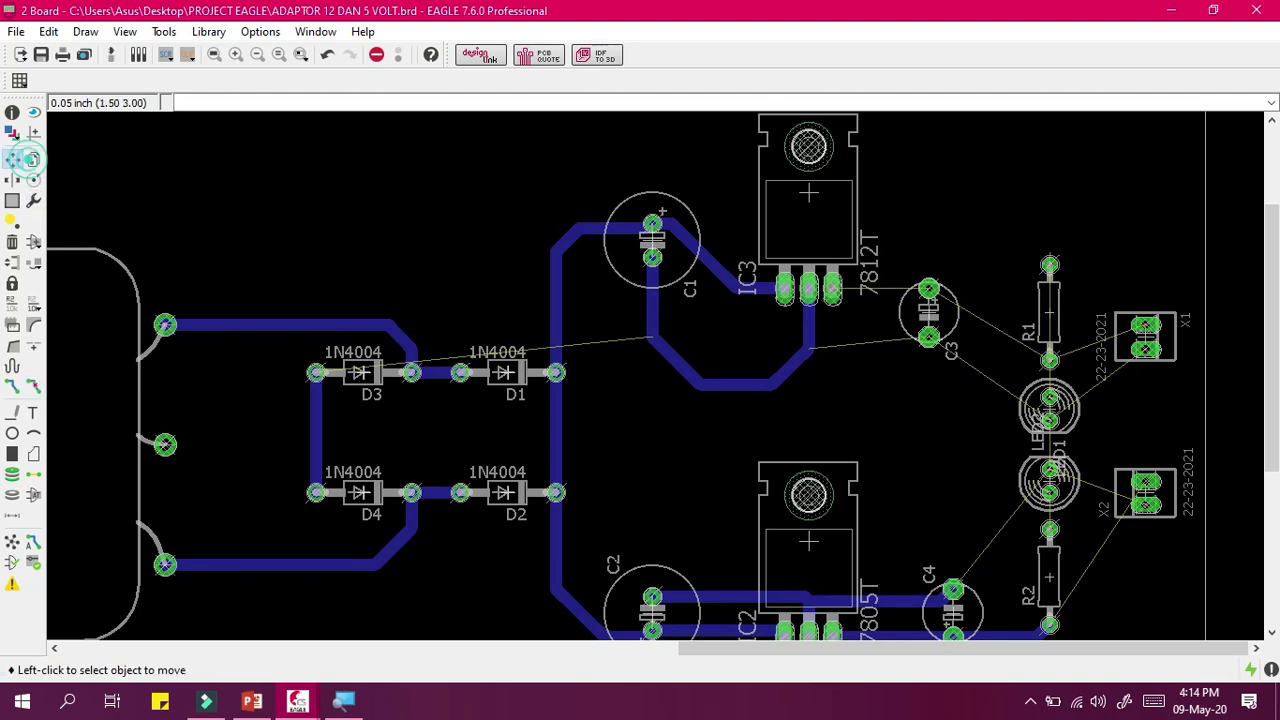
pyautogui.click(1049, 312)
pyautogui.rightClick(1030, 205)
pyautogui.rightClick(1048, 214)
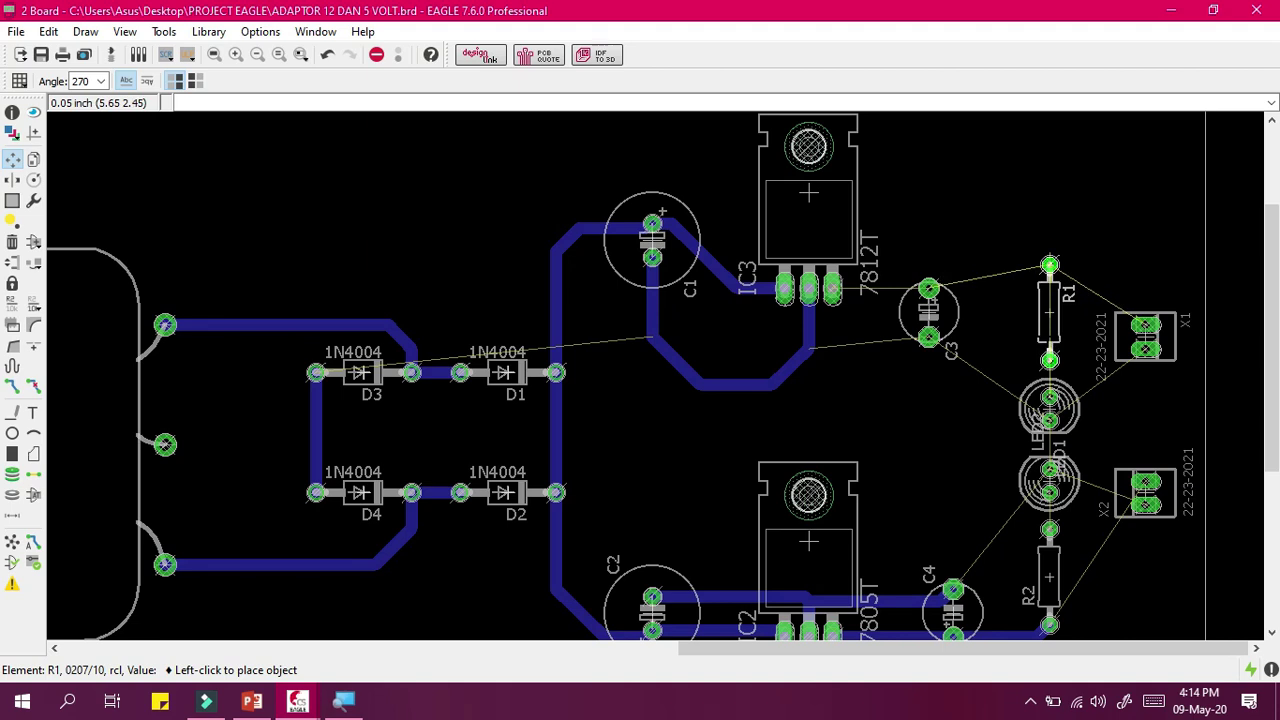
pyautogui.click(1049, 312)
pyautogui.scroll(-3, 1272, 337)
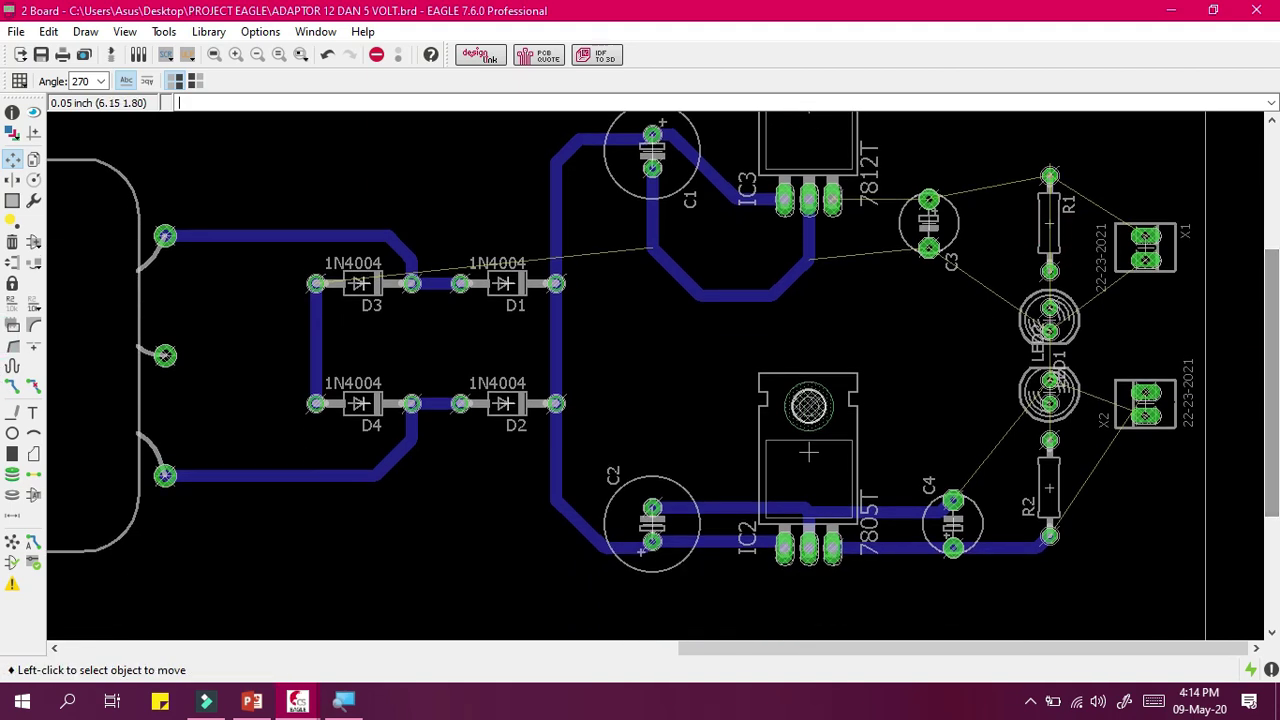
# Move connectors X2 and X1 so their pads line up horizontally with the pads of the adjacent LEDs.
pyautogui.click(1145, 404)
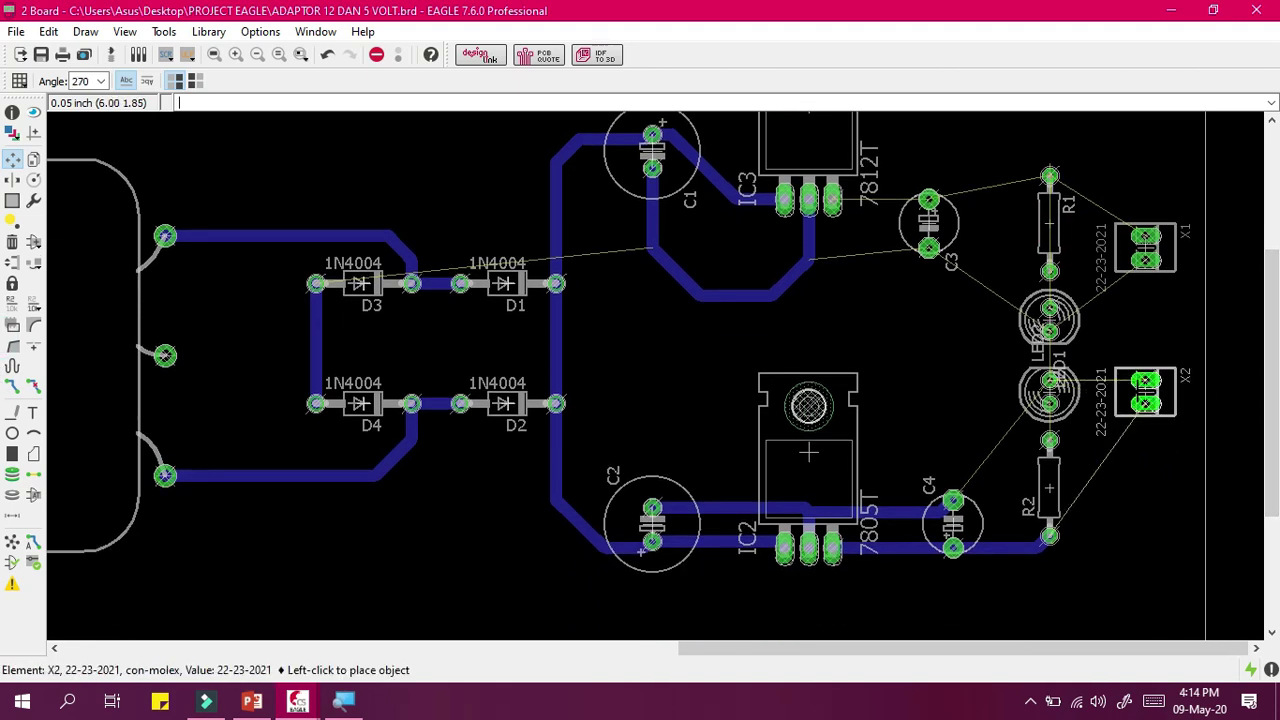
pyautogui.click(1145, 392)
pyautogui.click(1145, 250)
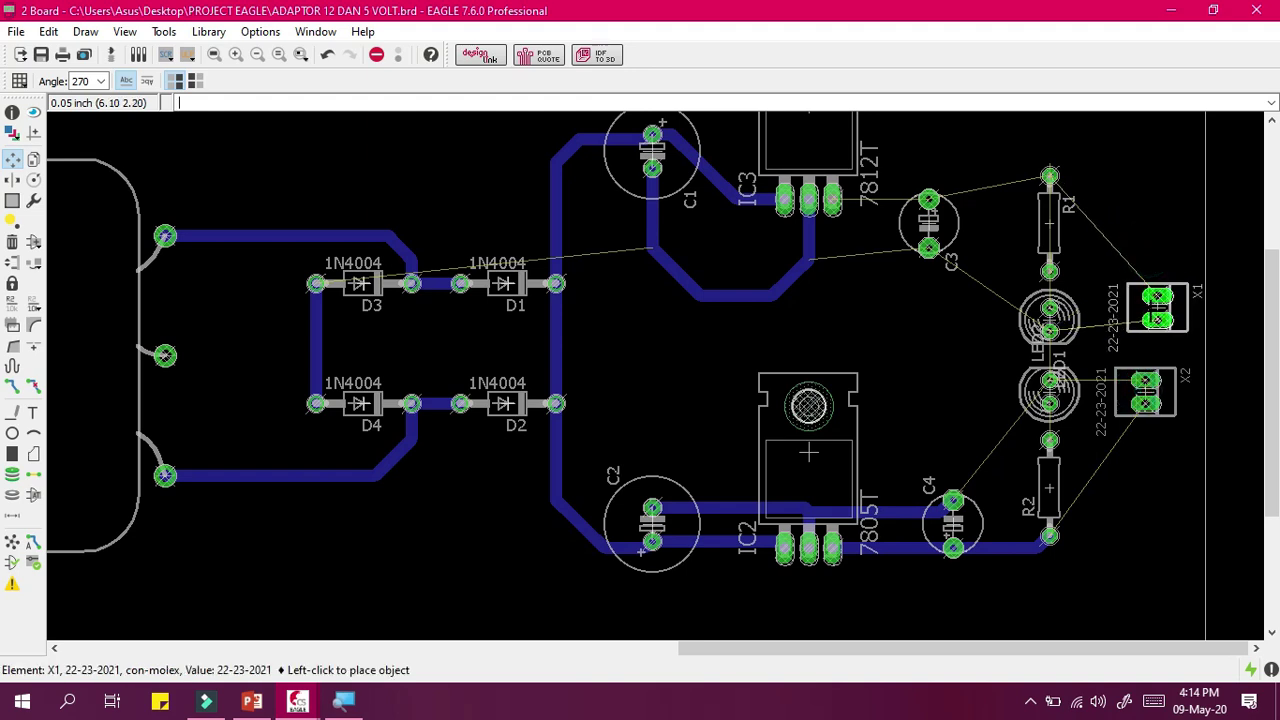
pyautogui.click(1145, 320)
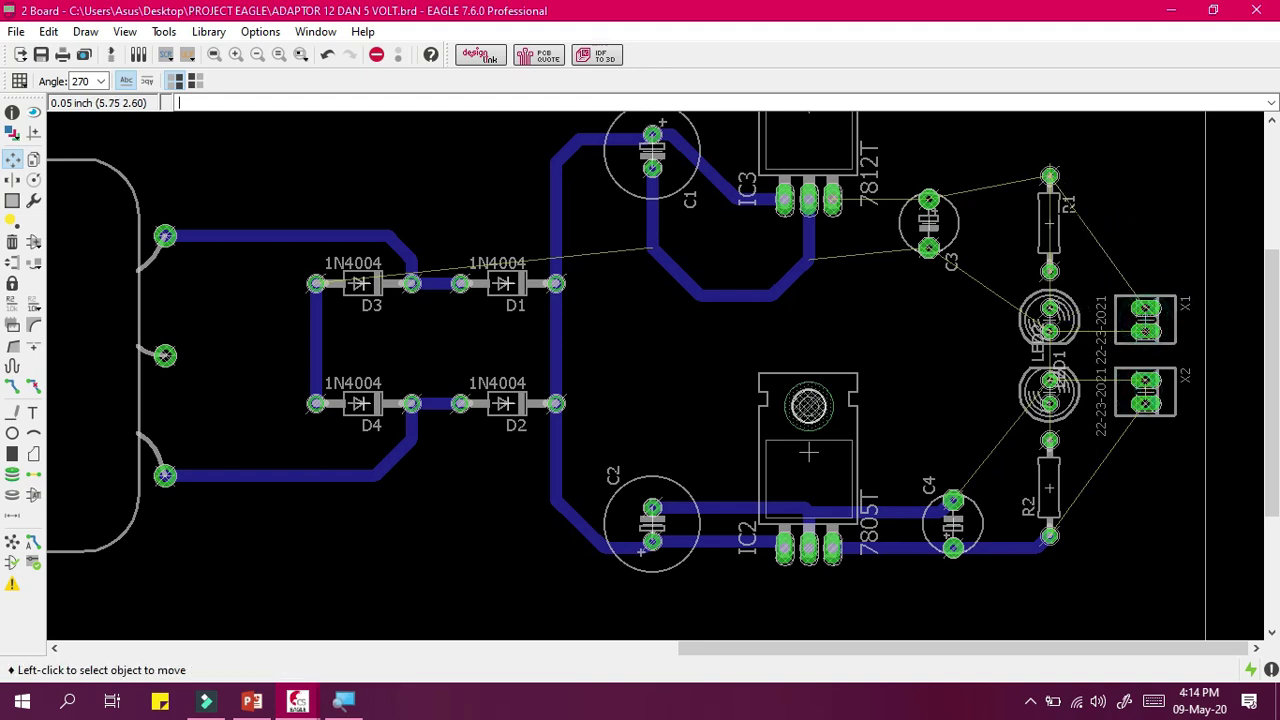
pyautogui.moveTo(1274, 363)
pyautogui.mouseDown()
pyautogui.moveTo(1274, 314)
pyautogui.moveTo(1277, 366)
pyautogui.mouseUp()
pyautogui.moveTo(1277, 302); pyautogui.dragTo(1277, 252)
pyautogui.click(12, 159)
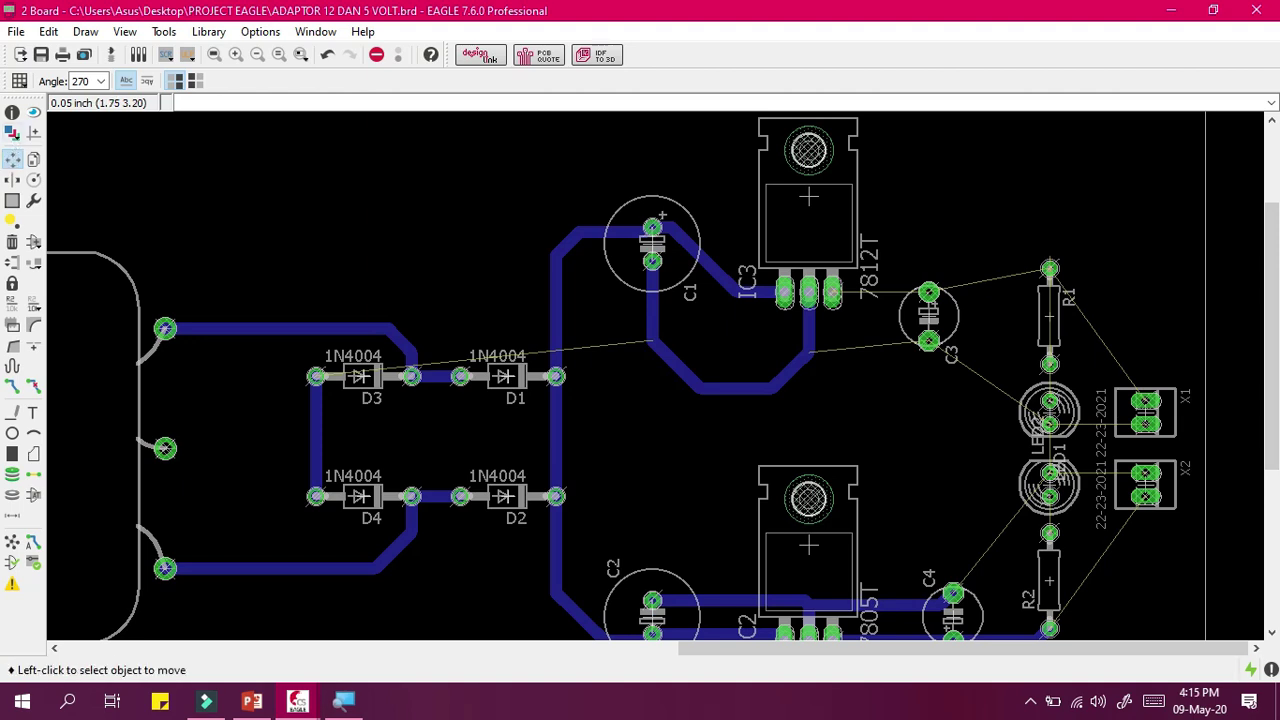
# Display only the Top, Bottom, Pads, Vias and Unrouted layers.
pyautogui.click(10, 140)
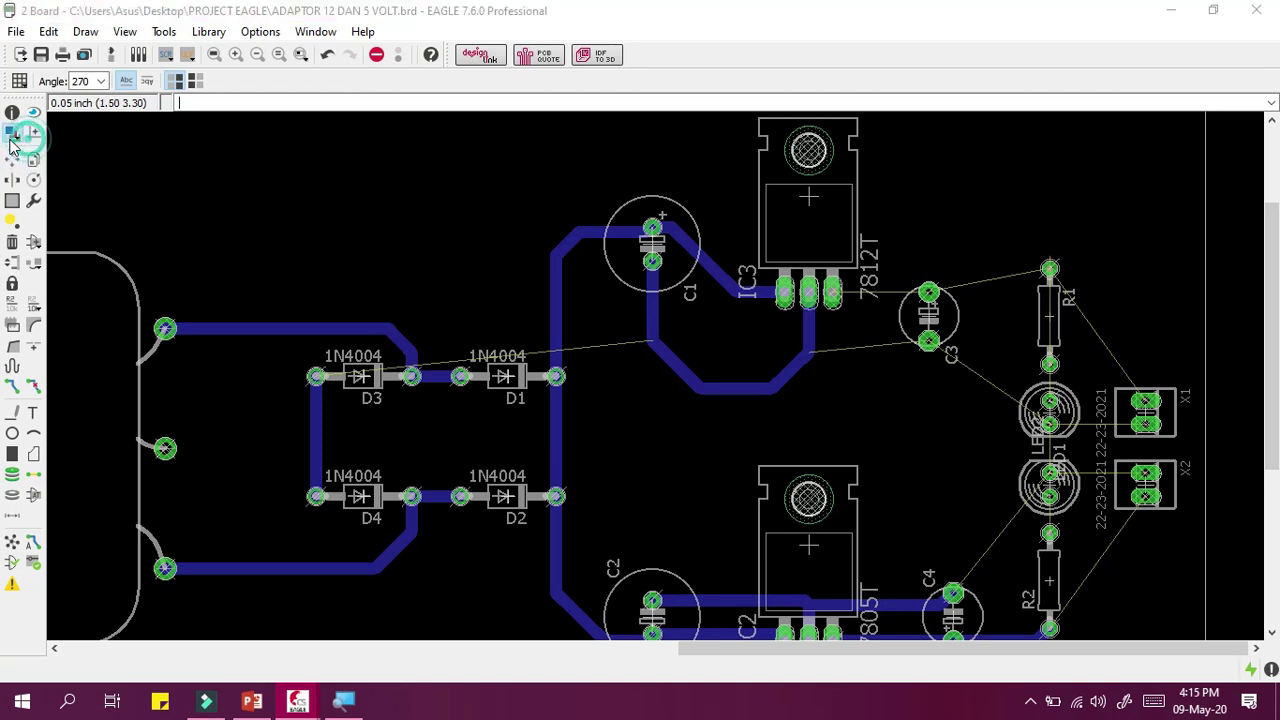
pyautogui.click(47, 104)
pyautogui.click(47, 120)
pyautogui.click(222, 281)
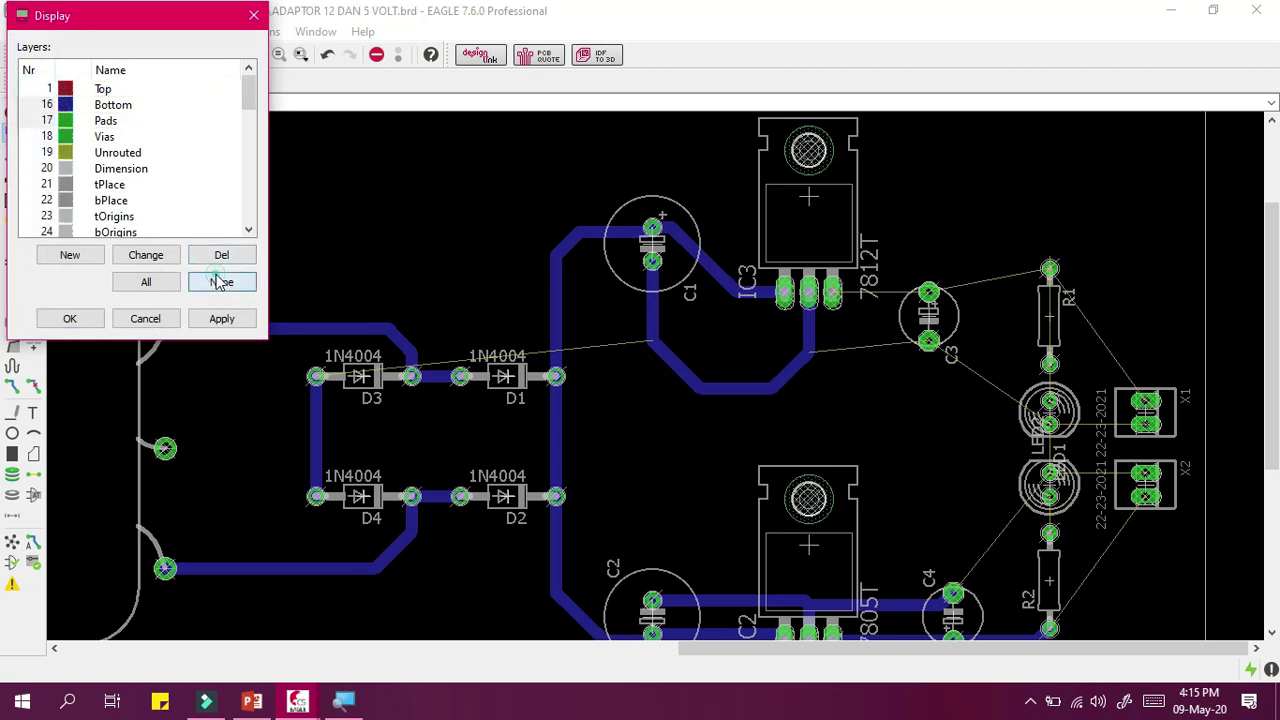
pyautogui.click(45, 104)
pyautogui.click(47, 120)
pyautogui.click(46, 89)
pyautogui.click(46, 136)
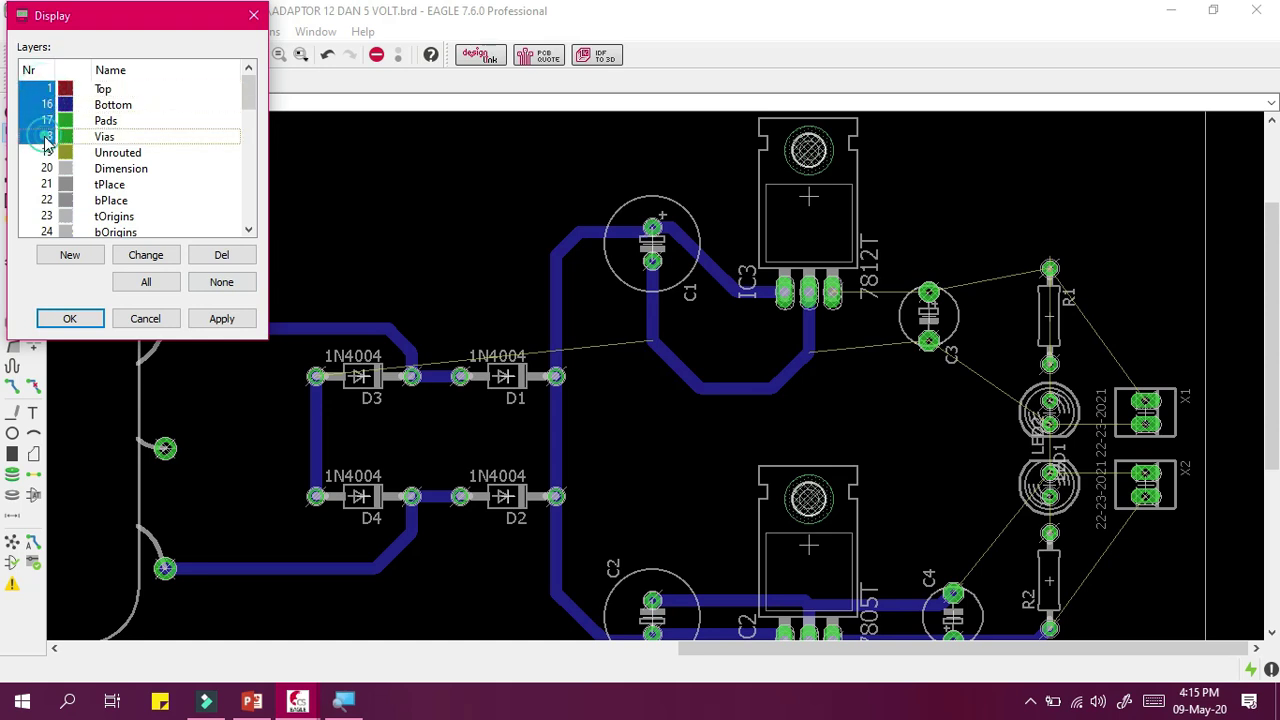
pyautogui.click(46, 152)
pyautogui.click(72, 316)
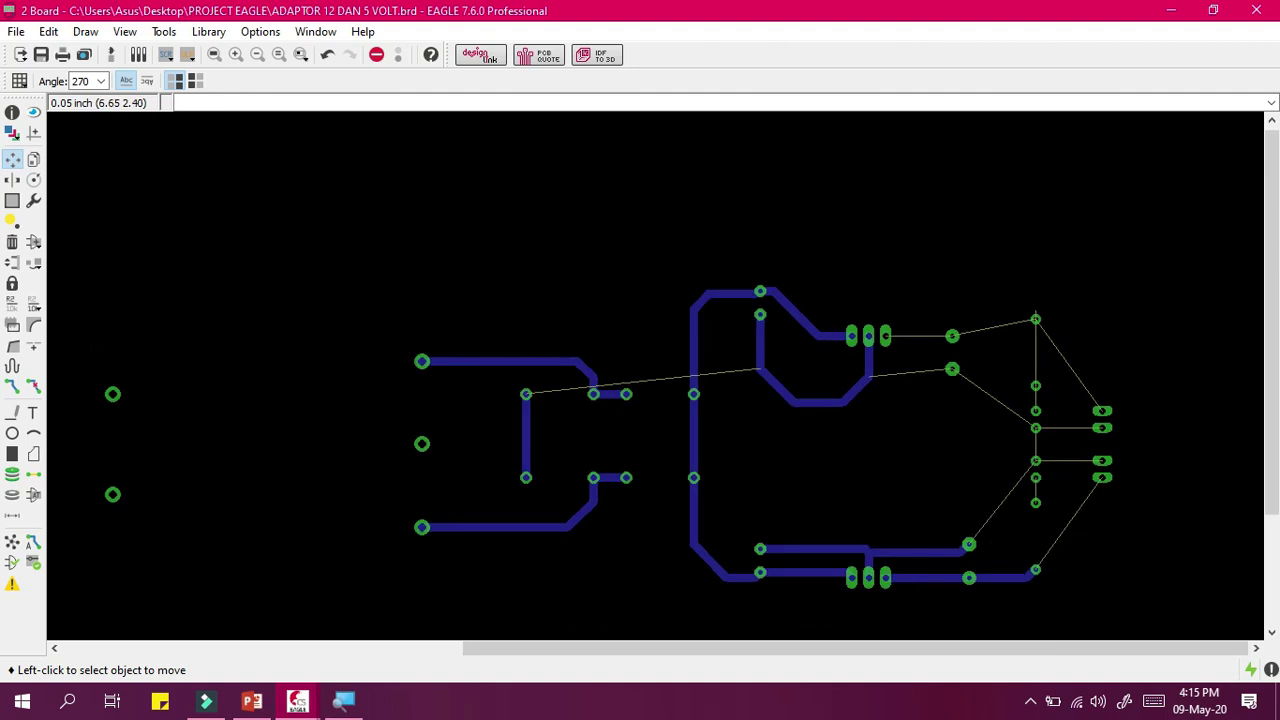
# Route N$3 on the bottom layer from the upper three-pad component through the two-pad component's upper pad to the column's topmost pad.
pyautogui.scroll(1, 1142, 346)
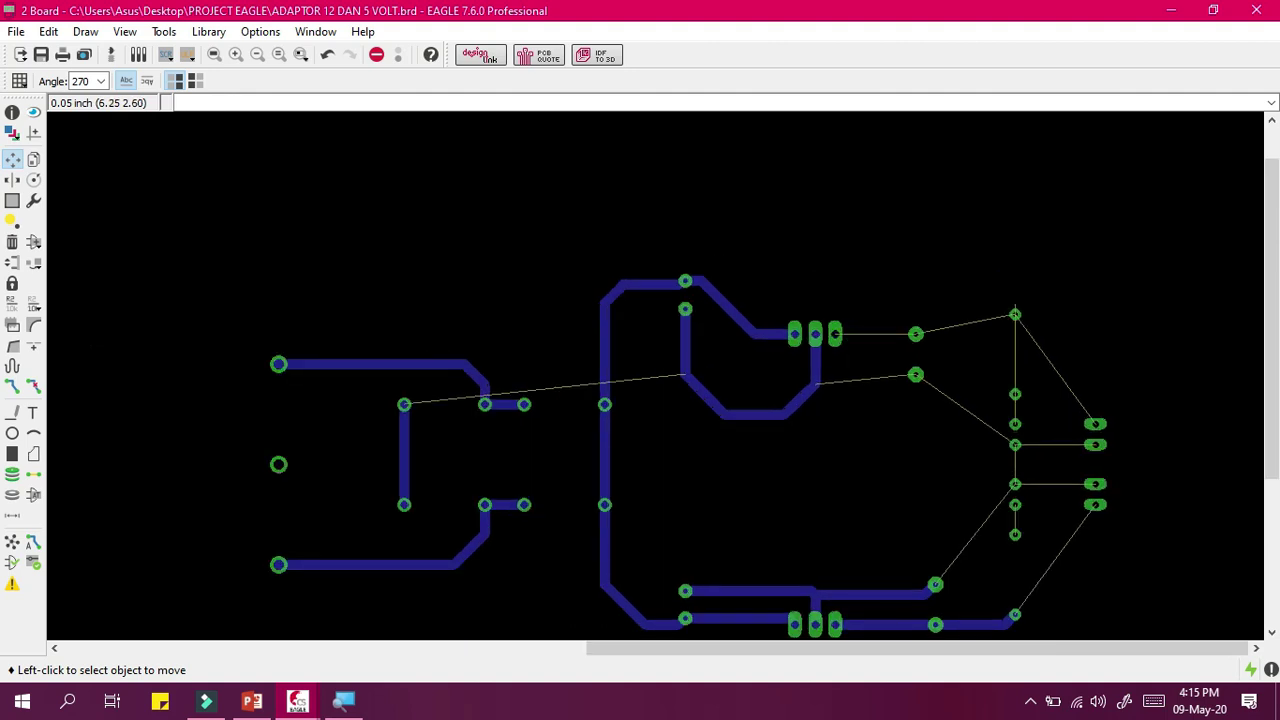
pyautogui.scroll(-1, 1004, 424)
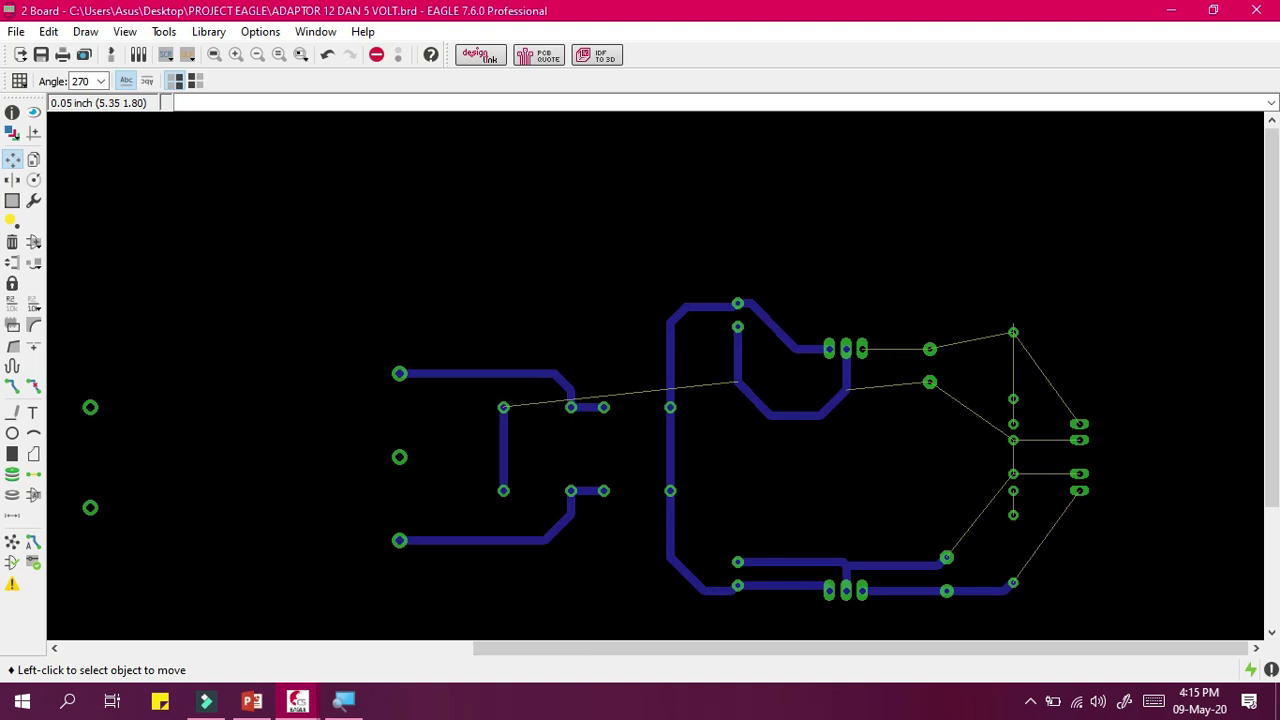
pyautogui.scroll(1, 965, 489)
pyautogui.scroll(-1, 955, 490)
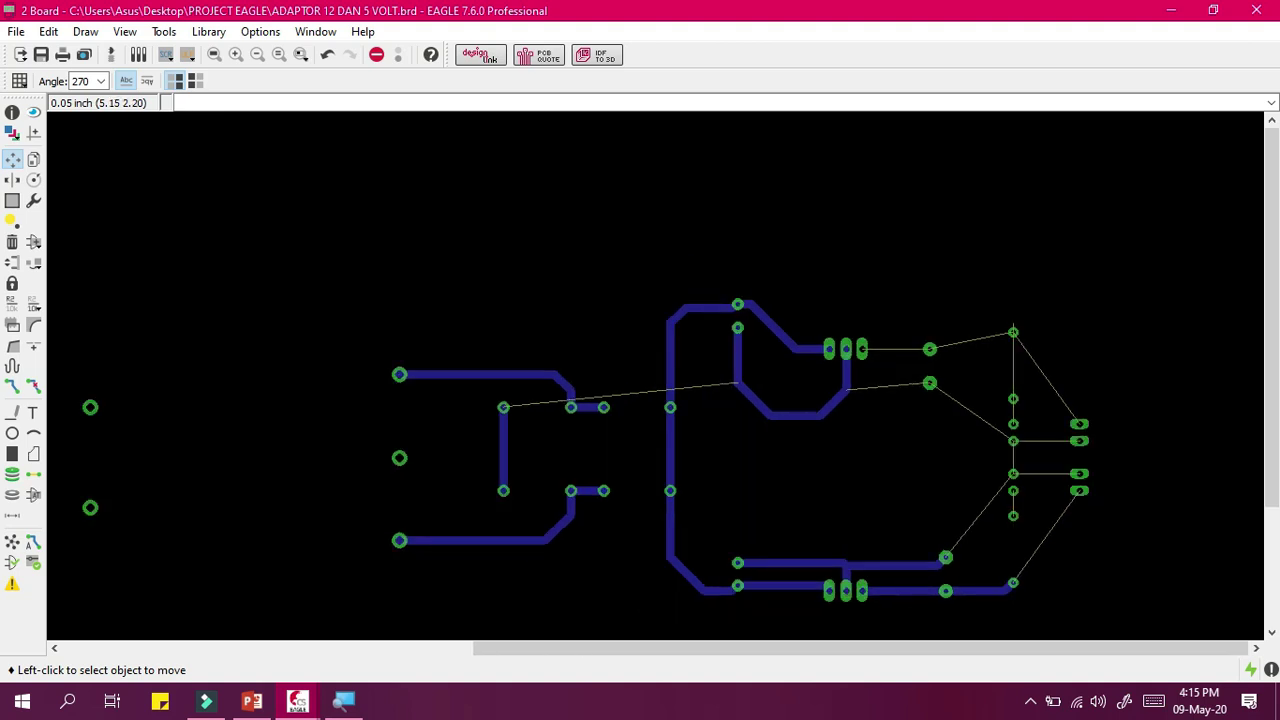
pyautogui.click(12, 386)
pyautogui.scroll(3, 1022, 361)
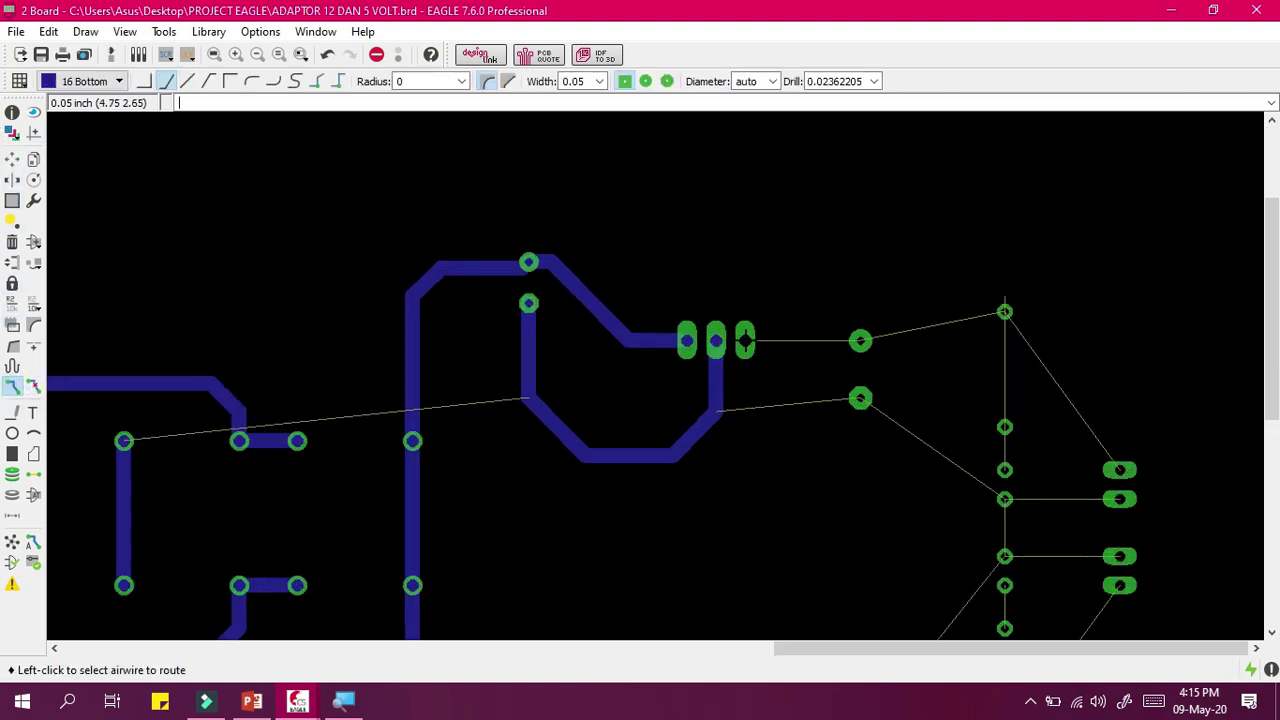
pyautogui.click(745, 341)
pyautogui.click(860, 341)
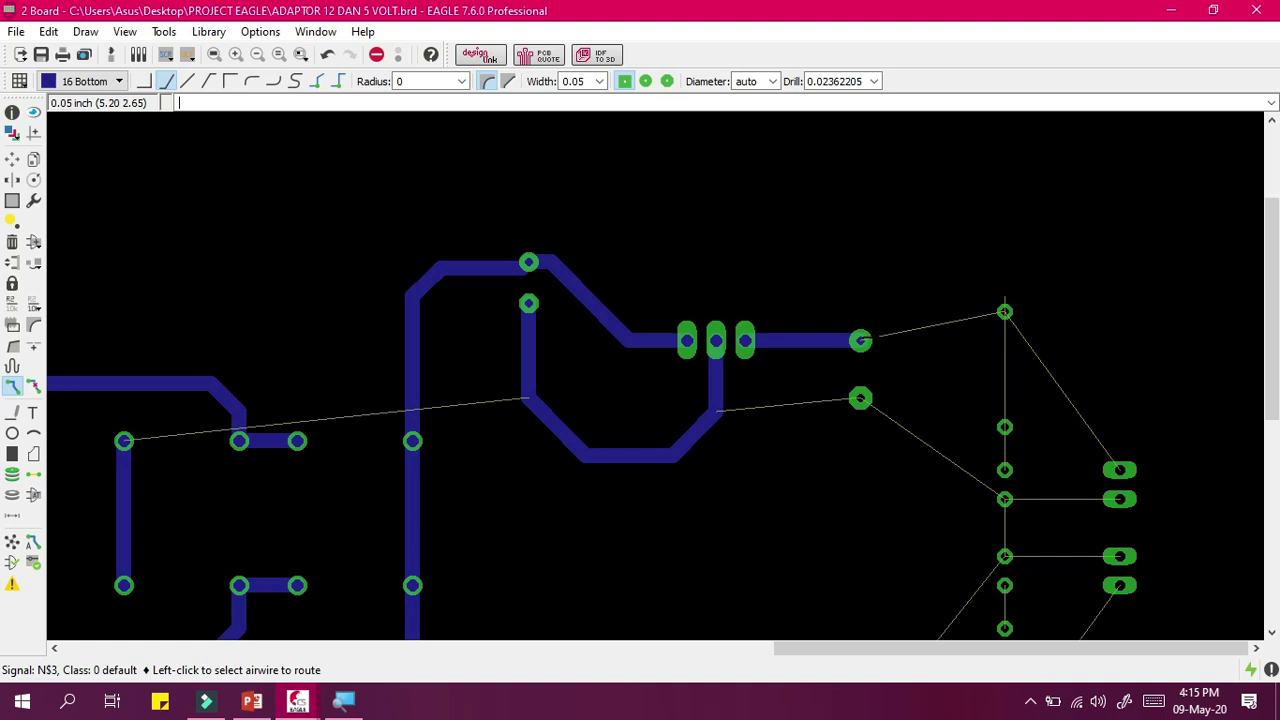
pyautogui.click(860, 341)
pyautogui.click(1005, 312)
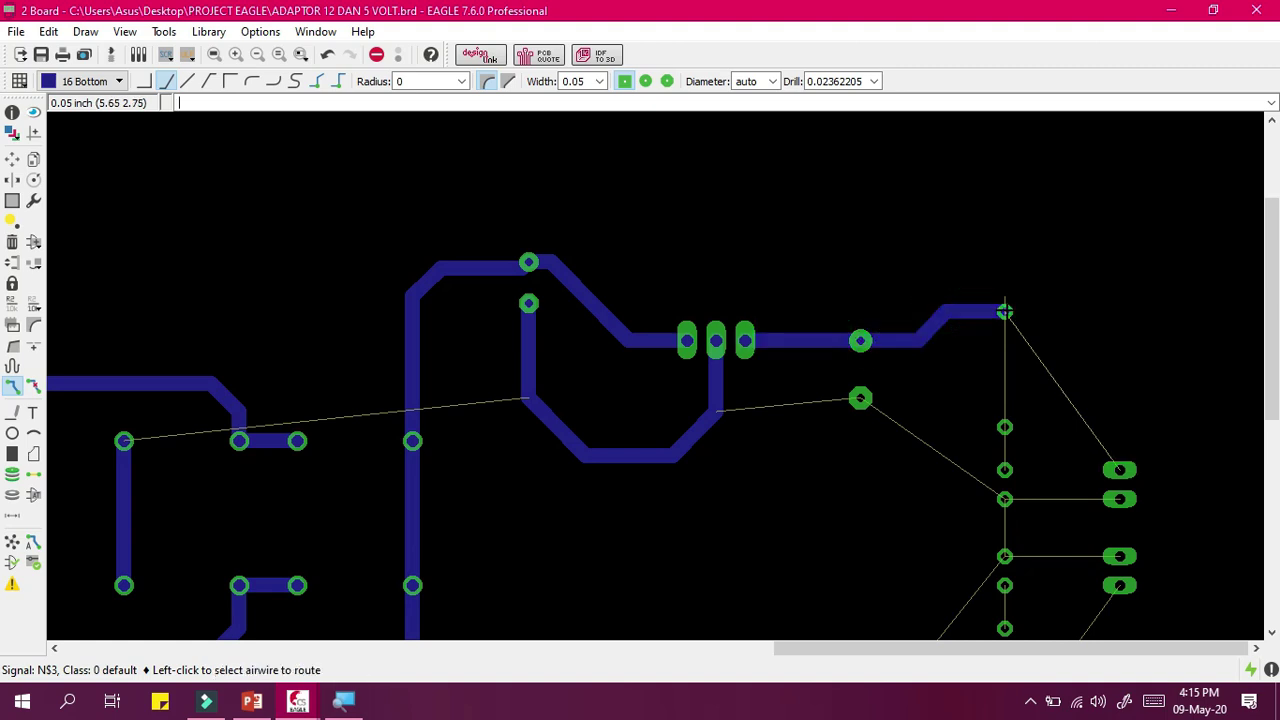
# Try to route the N$8 airwire from the topmost pad of the column.
pyautogui.click(1005, 312)
pyautogui.click(1002, 314)
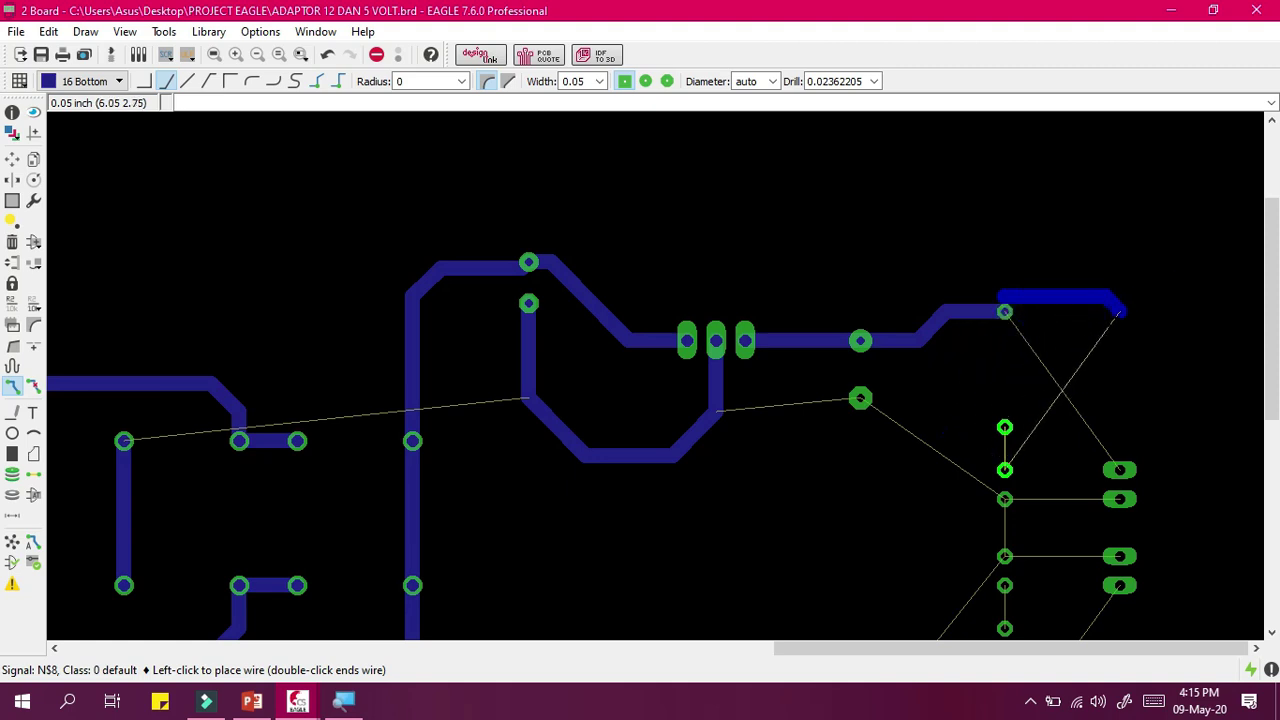
pyautogui.press('Escape')
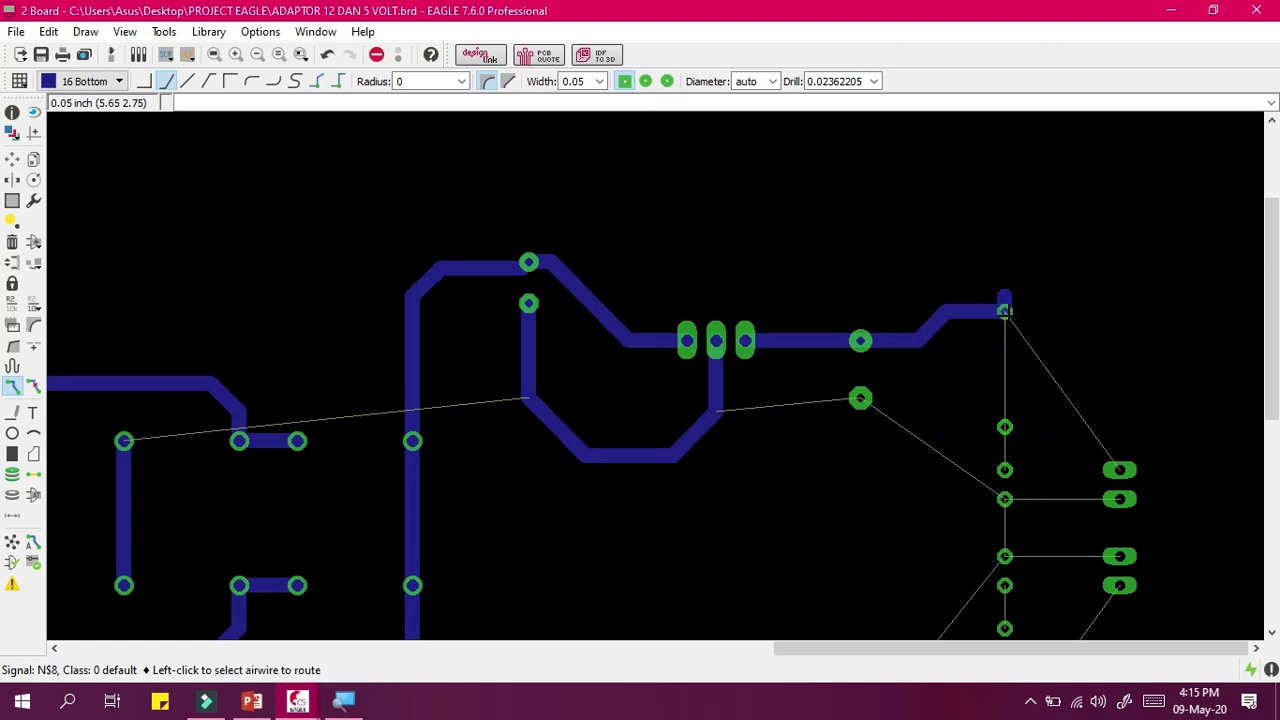
# Route the N$3 airwire from the topmost pad of the column to the upper connector's upper pad.
pyautogui.scroll(2, 1050, 570)
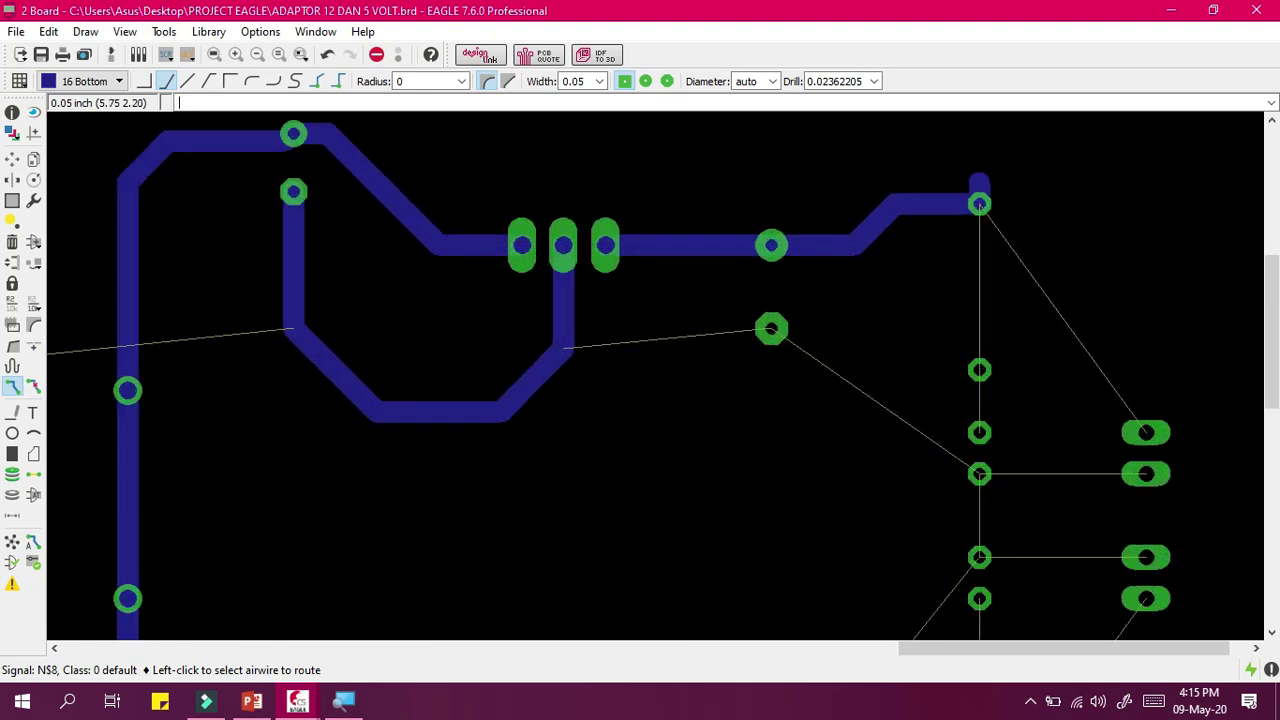
pyautogui.click(1045, 218)
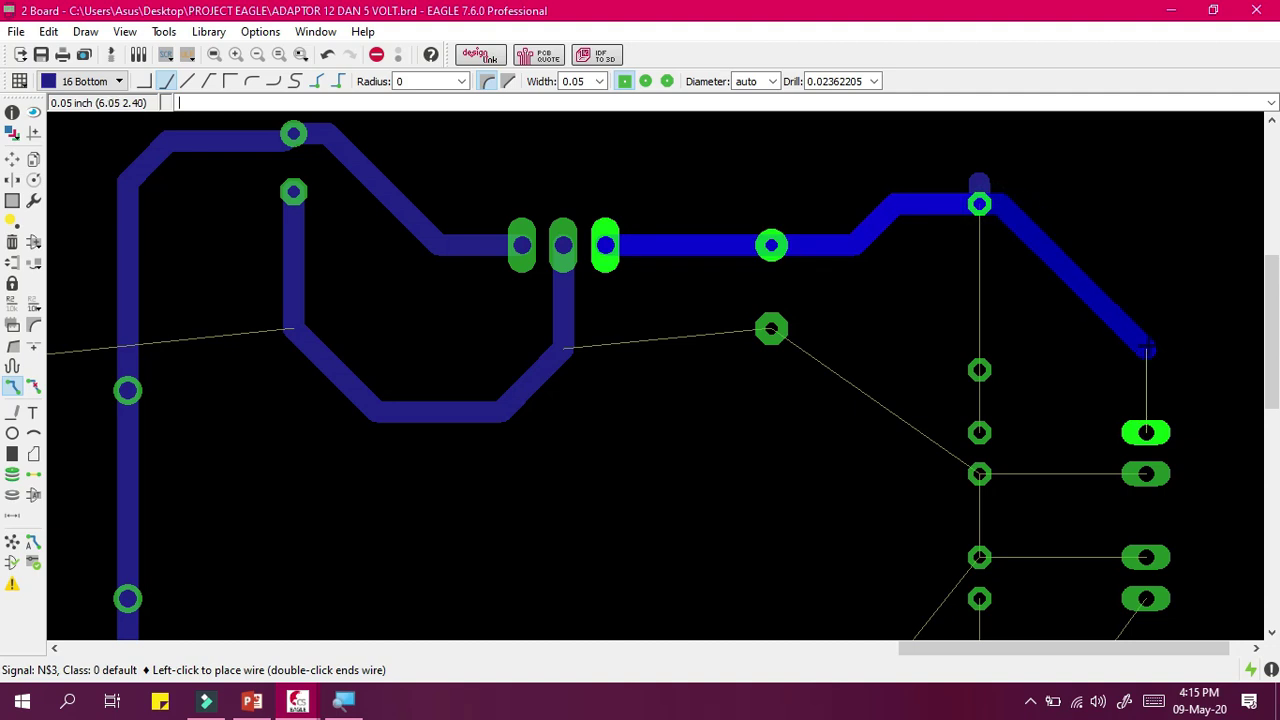
pyautogui.click(1146, 432)
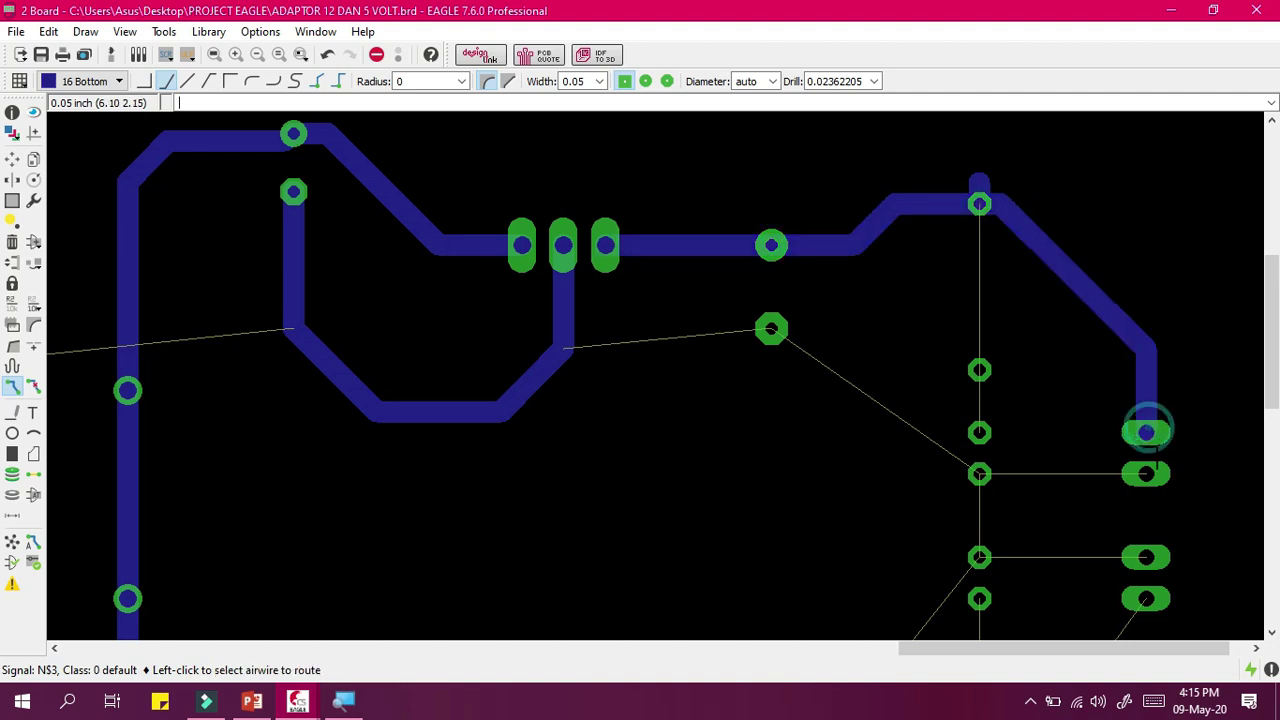
# Route N$4 between the two middle column pads and from each of them to the connector pad directly opposite.
pyautogui.click(1120, 474)
pyautogui.click(979, 474)
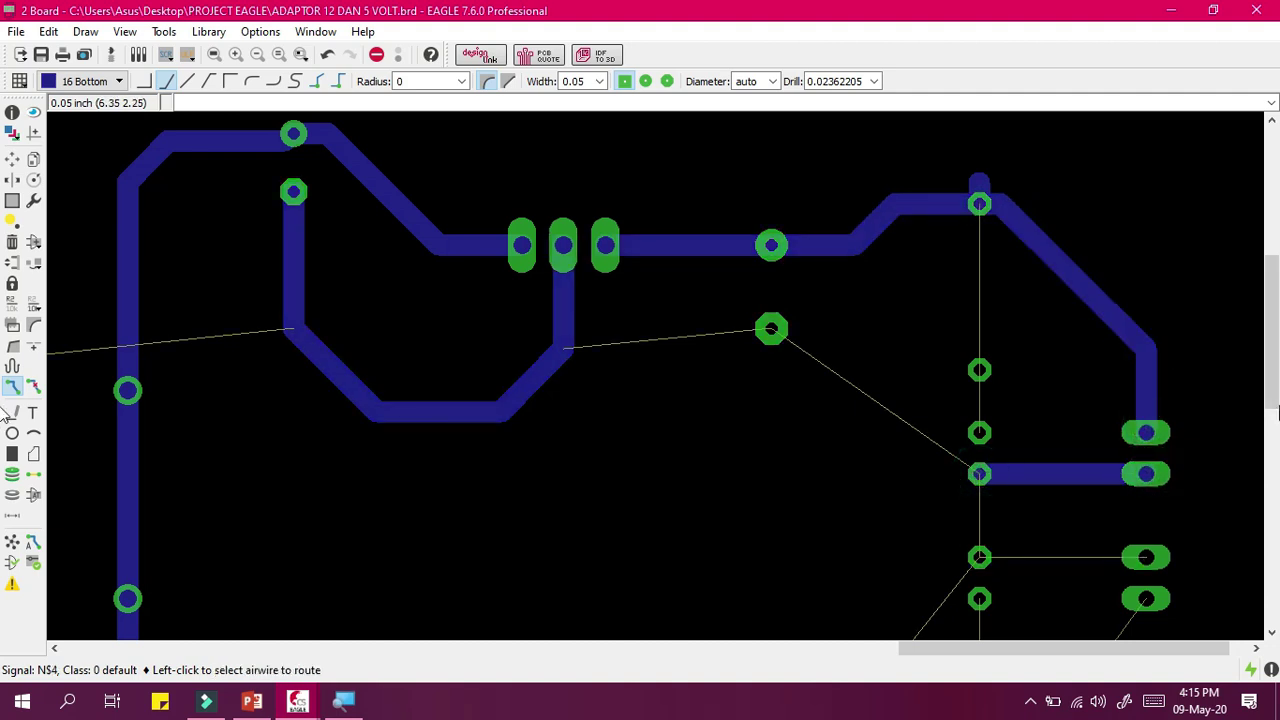
pyautogui.scroll(-3, 1272, 375)
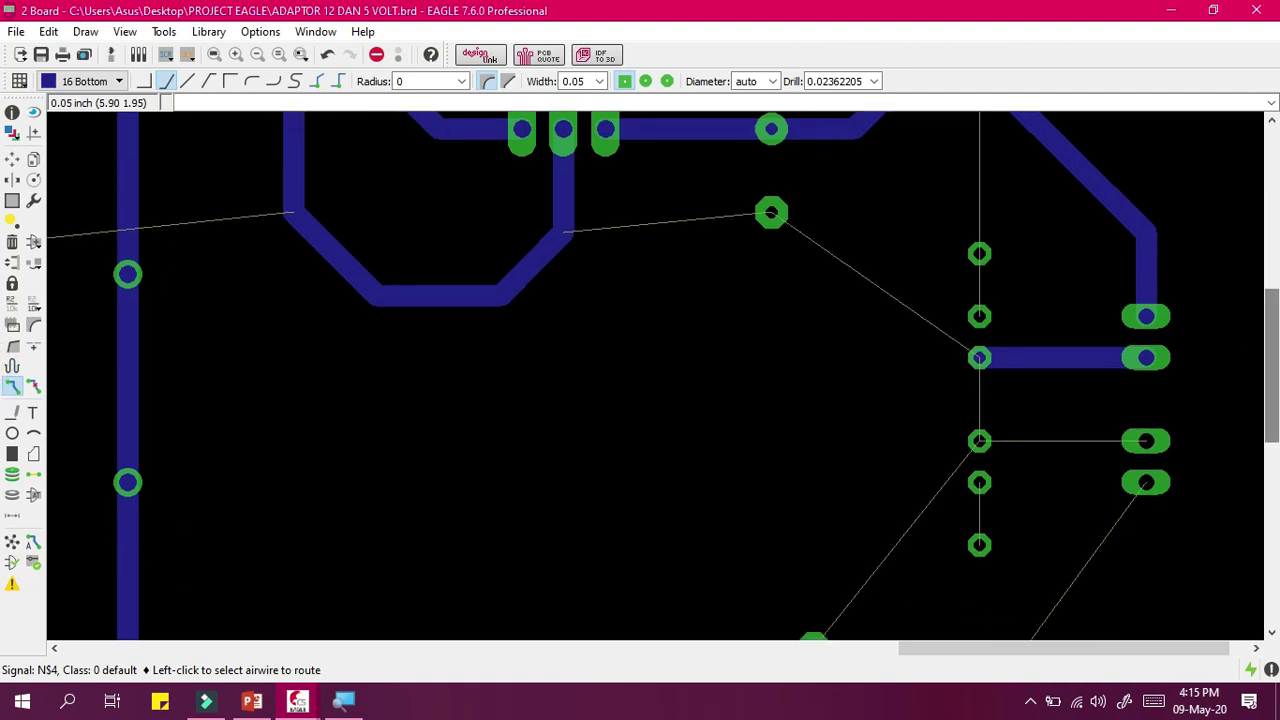
pyautogui.click(976, 371)
pyautogui.click(979, 440)
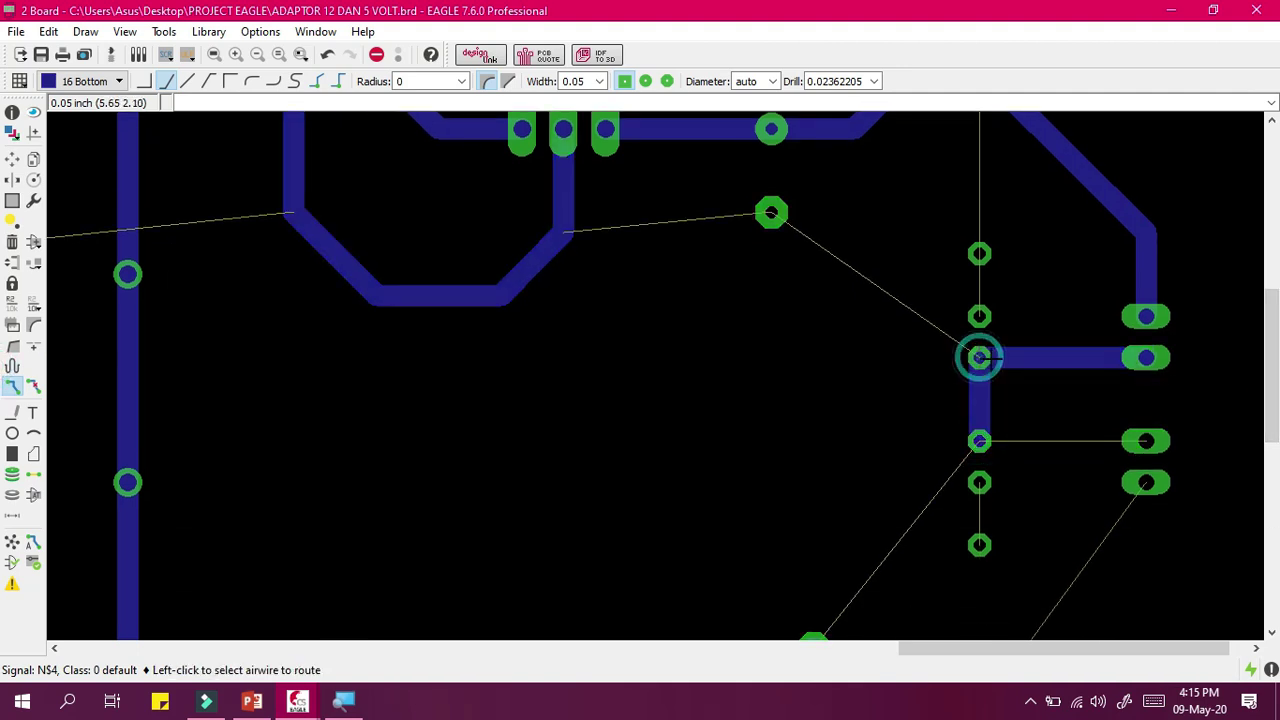
pyautogui.scroll(2, 1146, 440)
pyautogui.click(1146, 440)
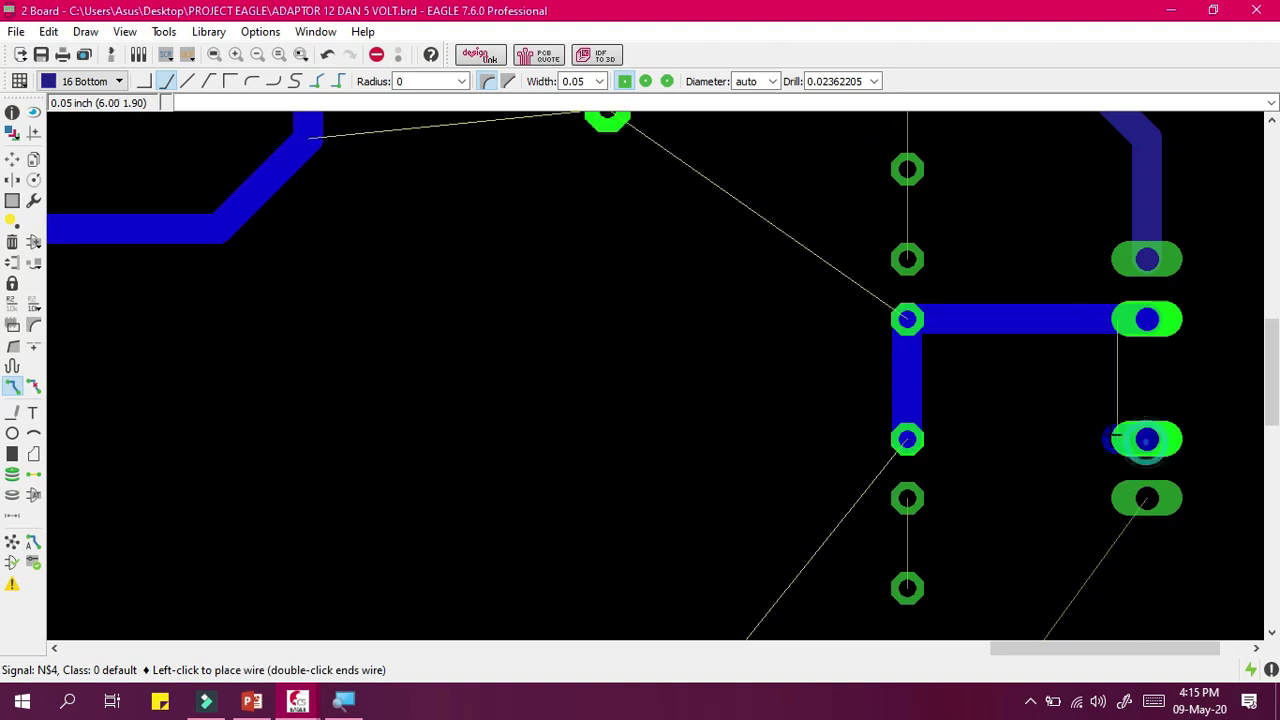
pyautogui.click(907, 438)
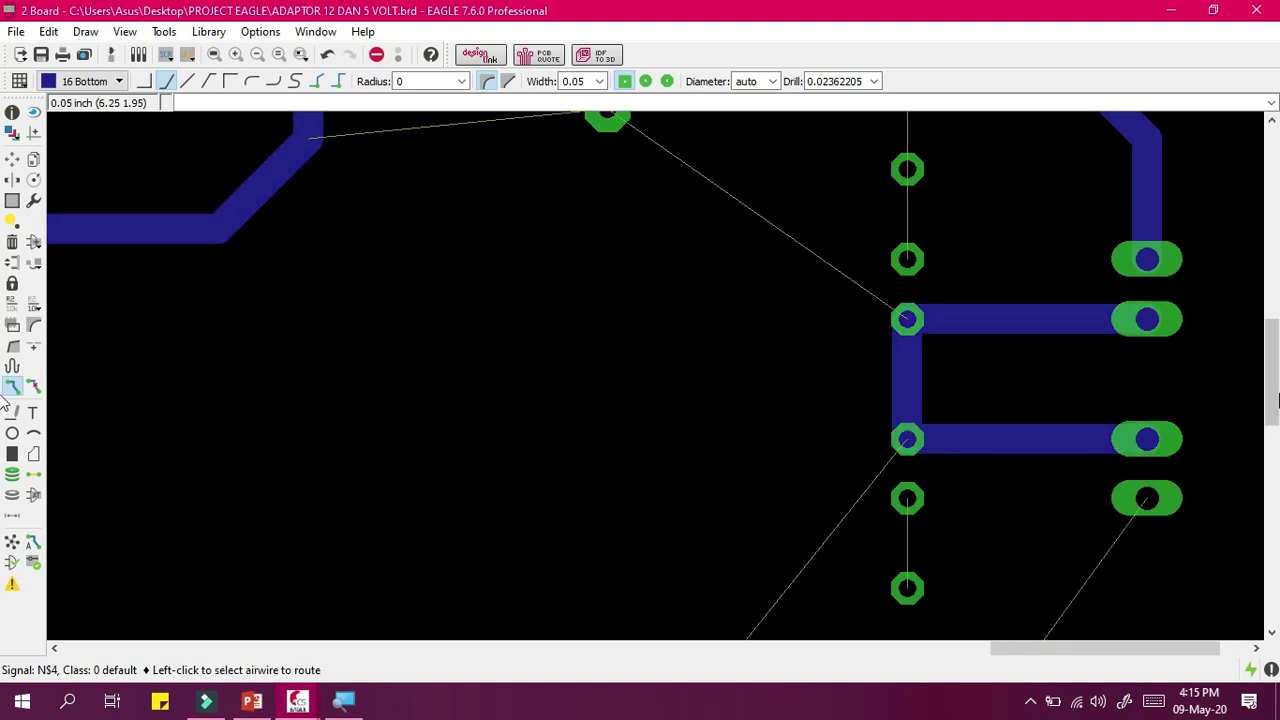
# Route the N$4 airwire from the lower two-pad component's upper pad to the lower N$4 pad of the column.
pyautogui.scroll(-3, 670, 570)
pyautogui.click(670, 567)
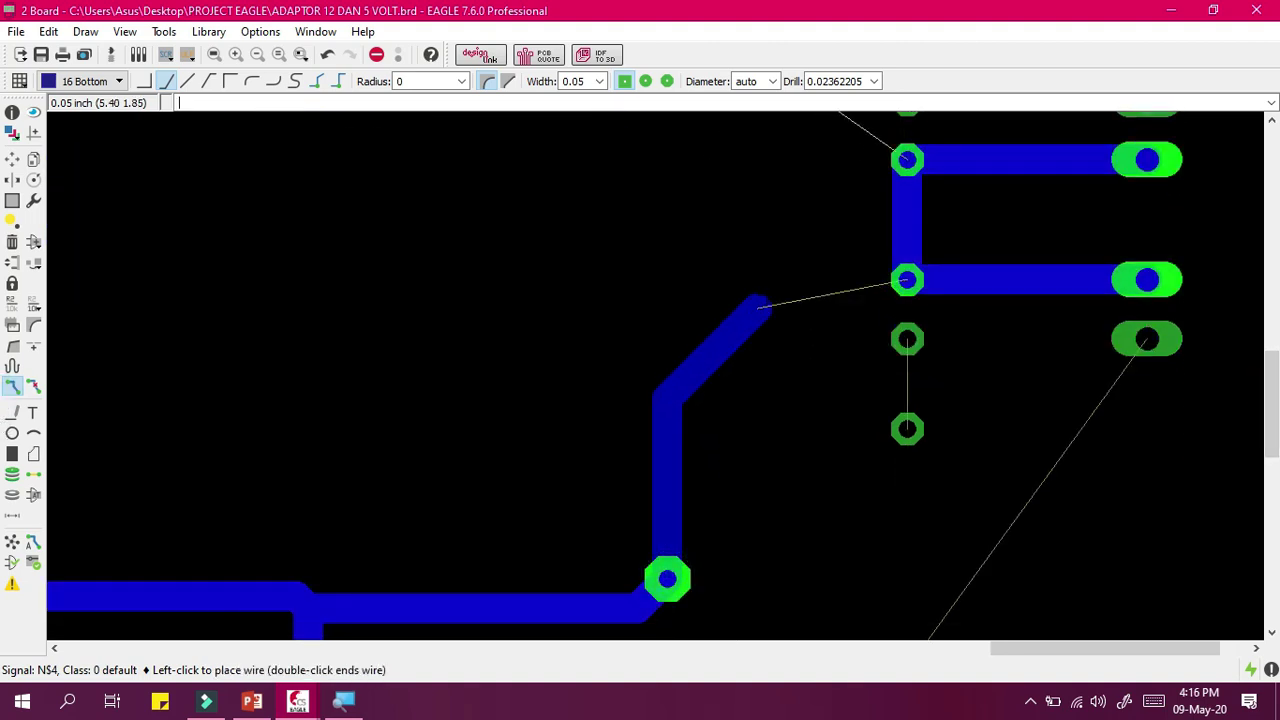
pyautogui.click(880, 280)
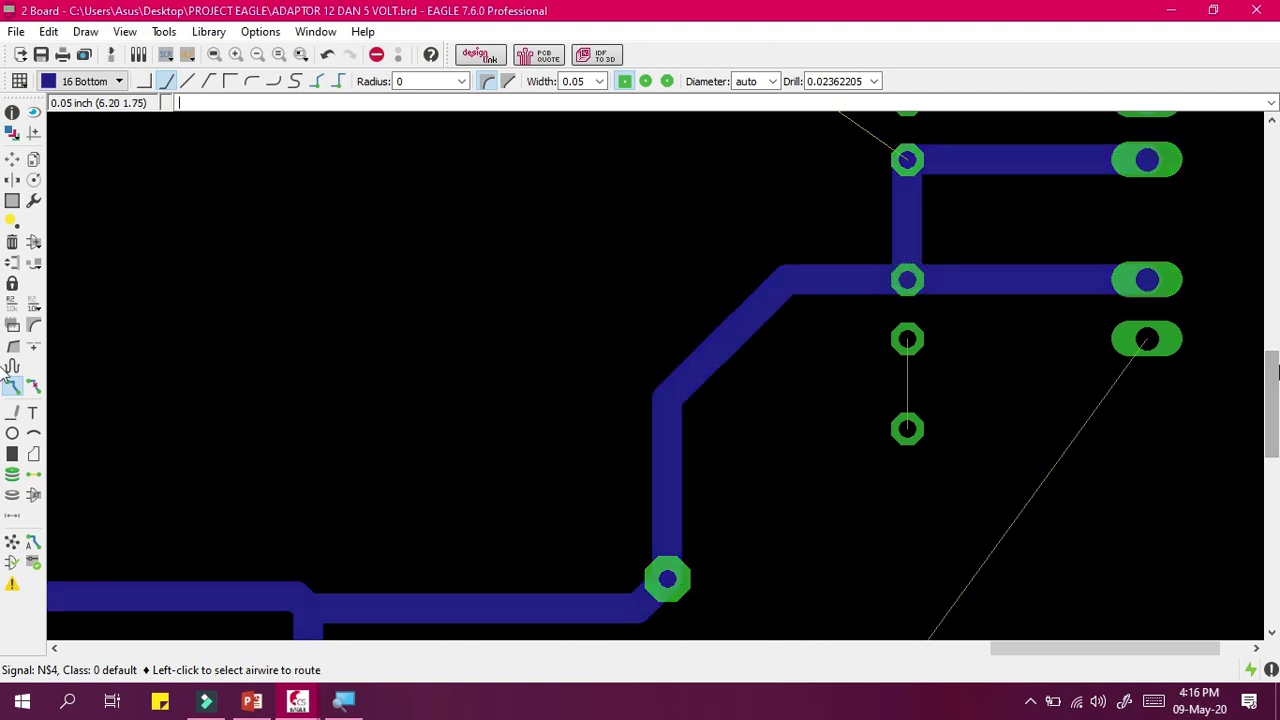
# Route N$6 from the lowest column pad to the lower connector's lower pad, and N$10 between the two column pads above it.
pyautogui.scroll(-4, 900, 280)
pyautogui.scroll(-8, 640, 400)
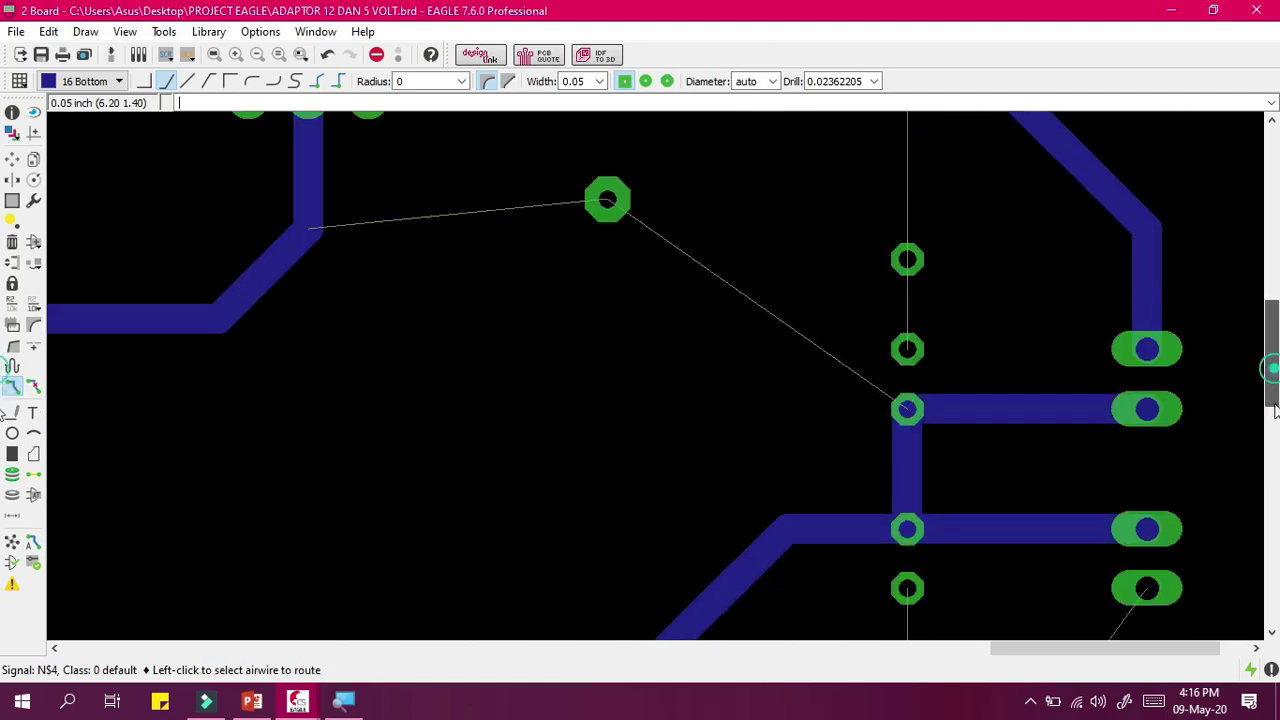
pyautogui.scroll(10, 907, 568)
pyautogui.click(907, 570)
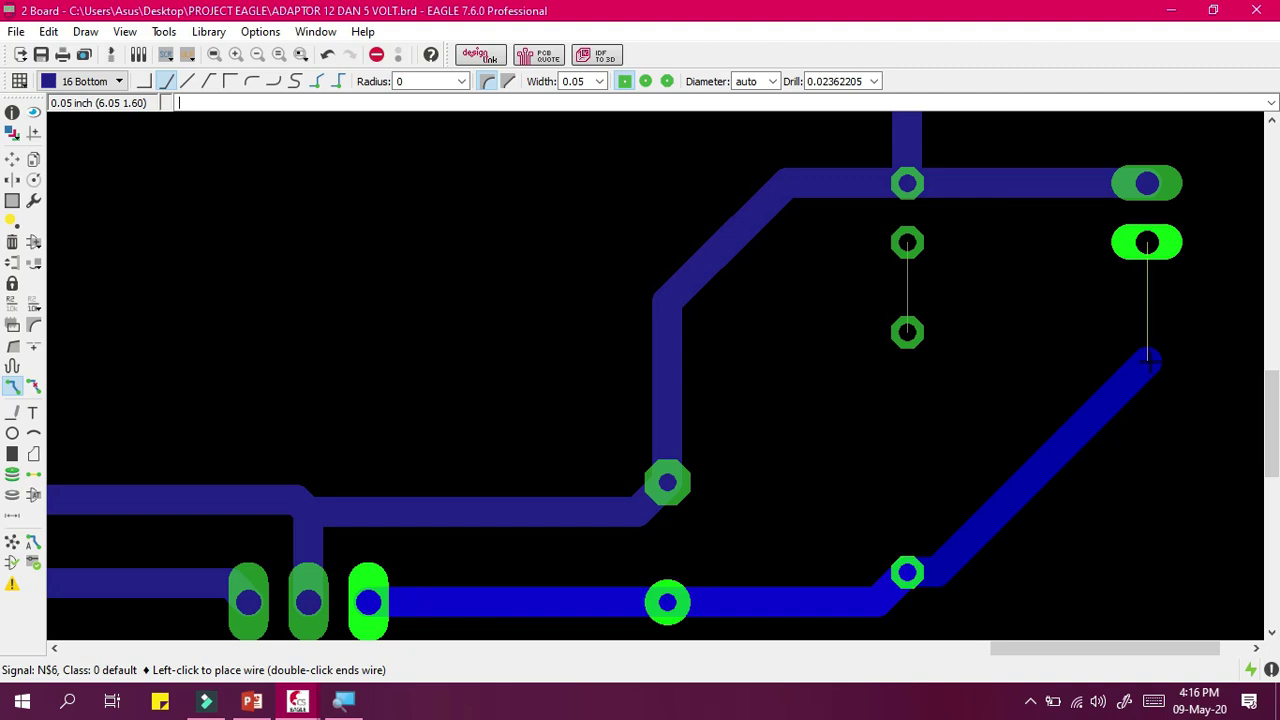
pyautogui.click(1150, 243)
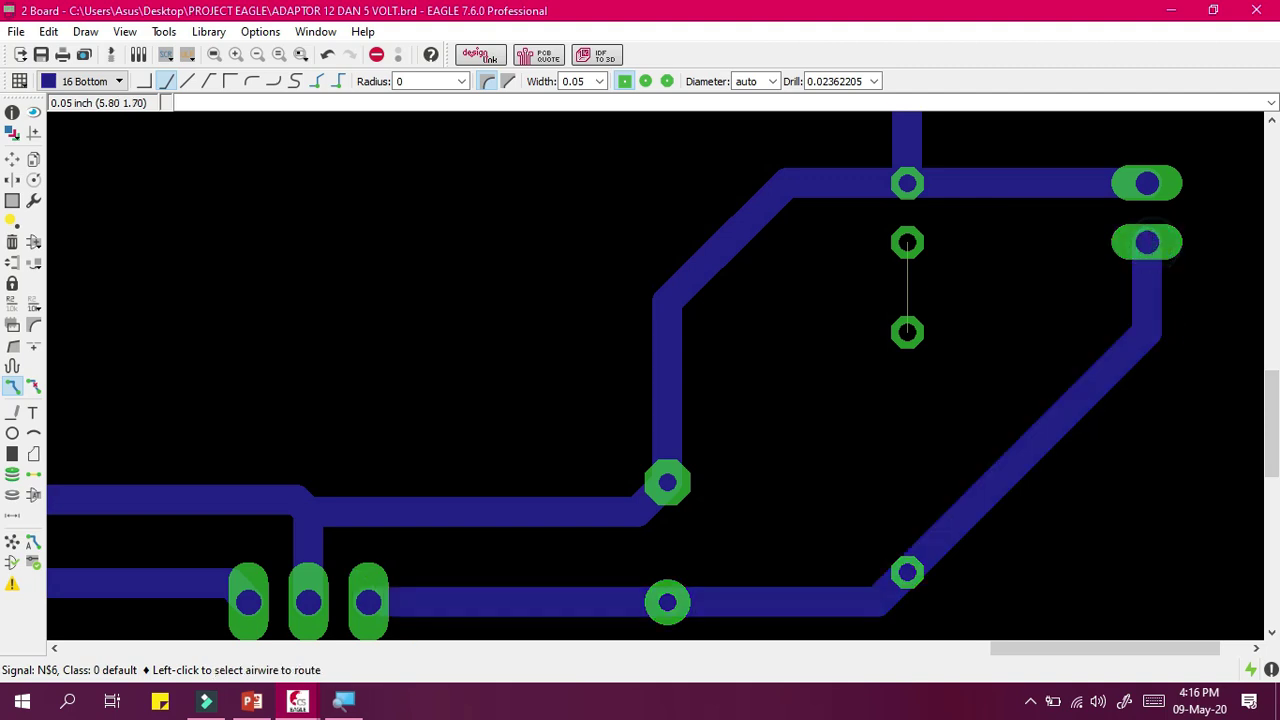
pyautogui.click(895, 330)
pyautogui.click(894, 243)
# Route N$4 from the upper two-pad component's lower pad to the column's upper N$4 pad and to the trace corner below the three-pad regulator.
pyautogui.moveTo(1272, 445); pyautogui.dragTo(1276, 331)
pyautogui.scroll(-1, 1270, 340)
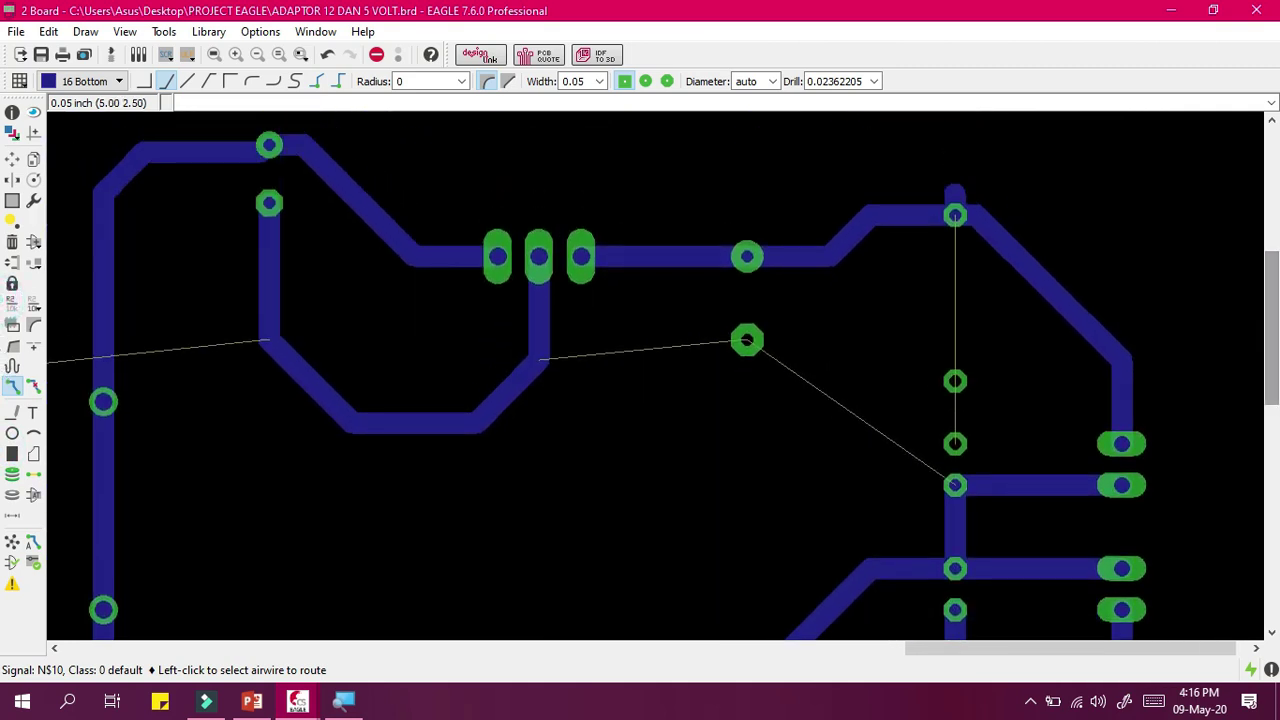
pyautogui.click(750, 339)
pyautogui.click(749, 337)
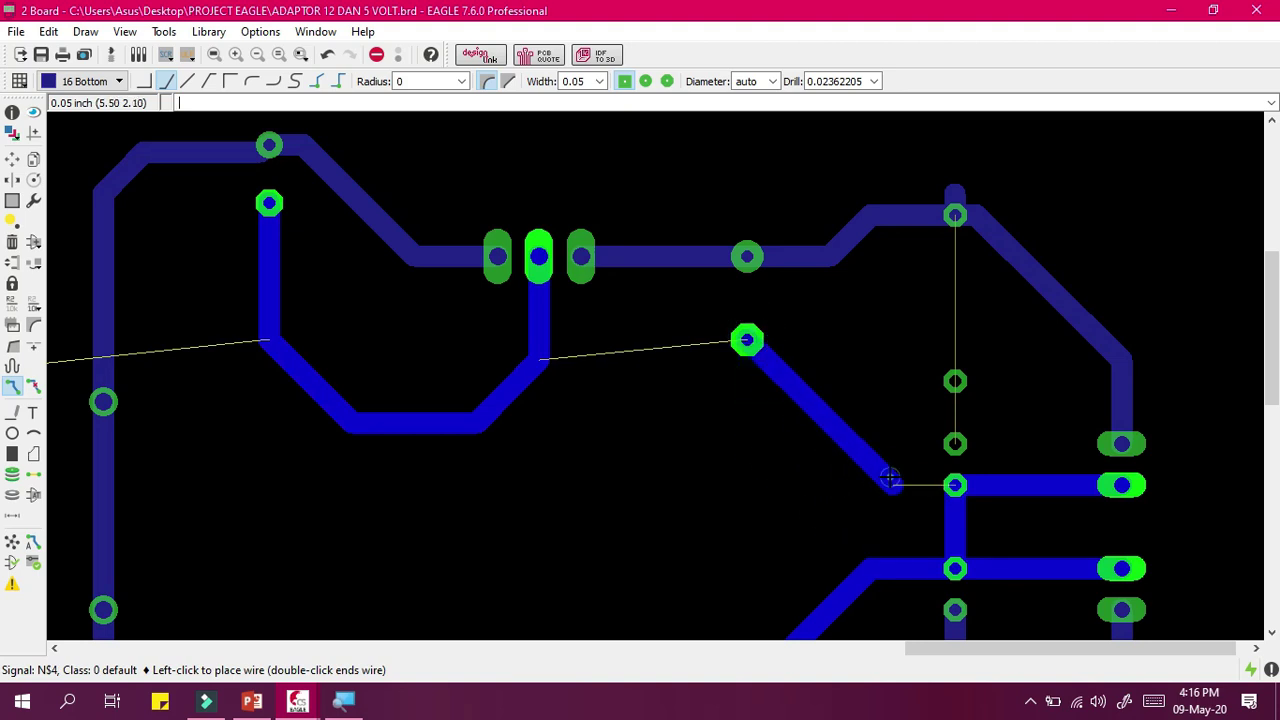
pyautogui.click(955, 485)
pyautogui.click(530, 363)
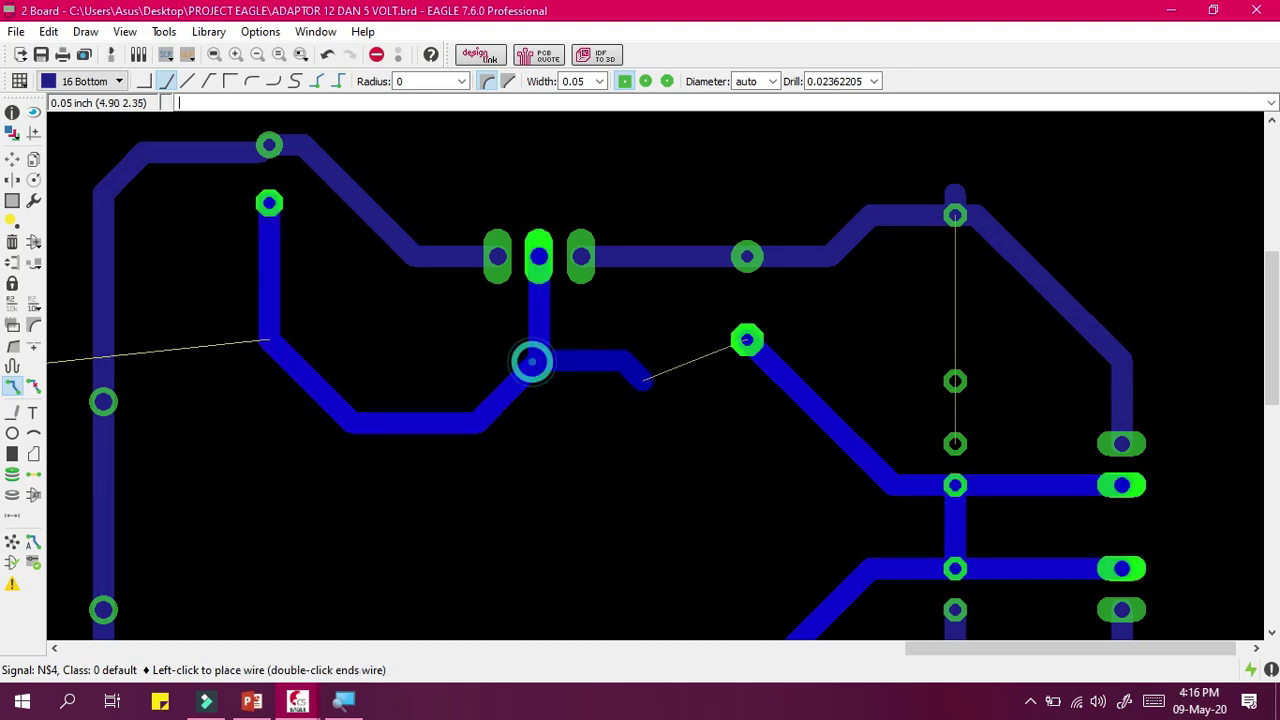
pyautogui.click(747, 341)
# Route the short N$8 airwire between the two column pads just above the upper N$4 pad.
pyautogui.scroll(-2, 383, 275)
pyautogui.click(777, 386)
pyautogui.doubleClick(777, 345)
# Route the remaining N$4 airwire from the upper-left diode pad between the diode pads and around the outer trace to the lower regulator's middle pad.
pyautogui.scroll(-3, 777, 345)
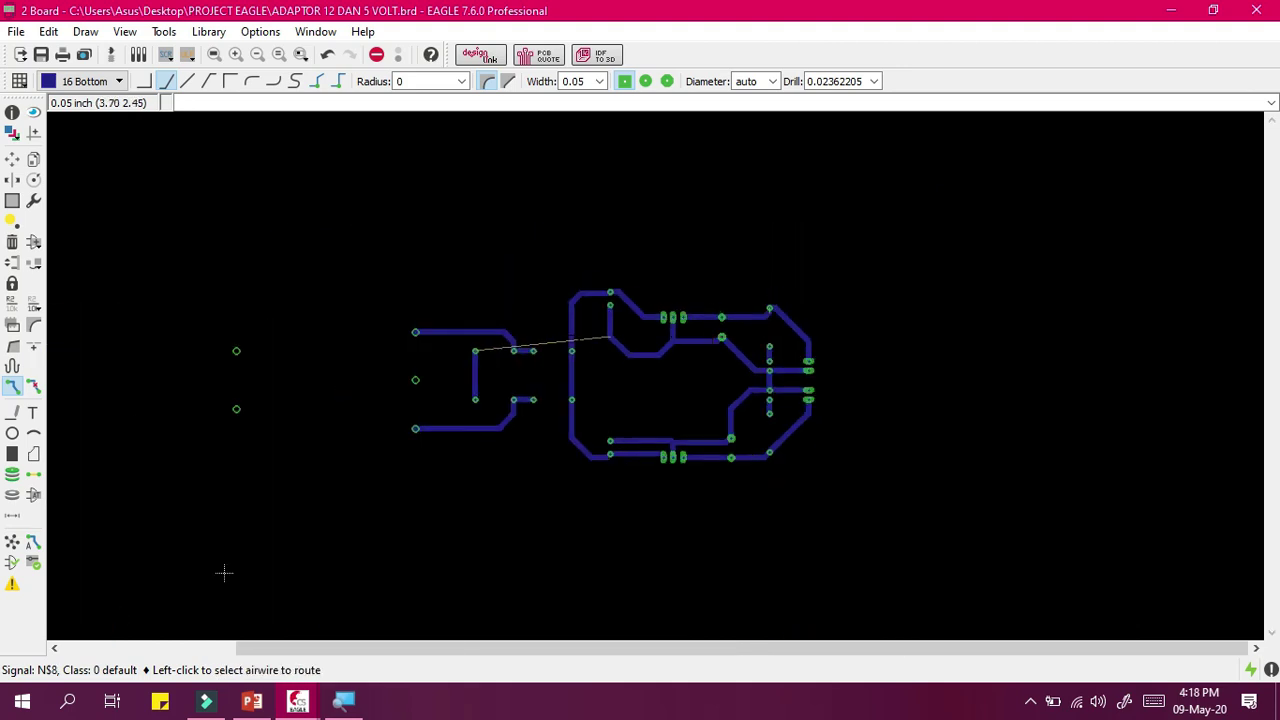
pyautogui.scroll(3, 580, 337)
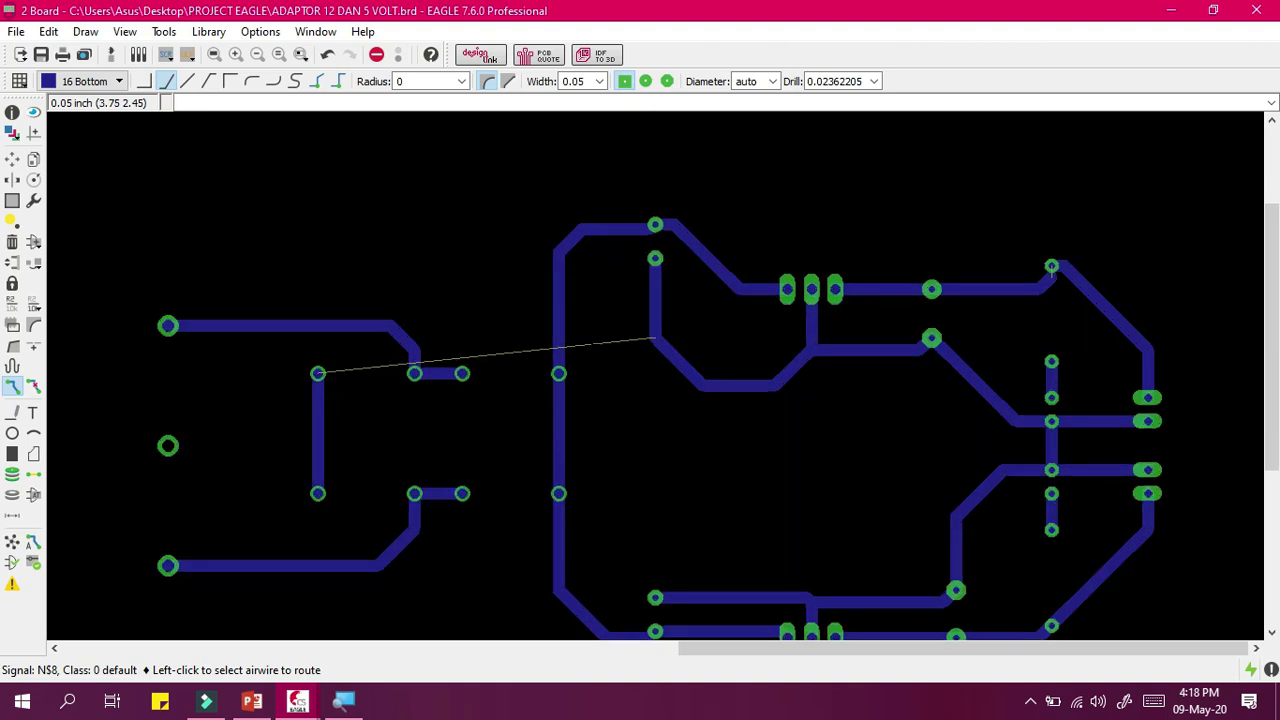
pyautogui.scroll(-1, 587, 337)
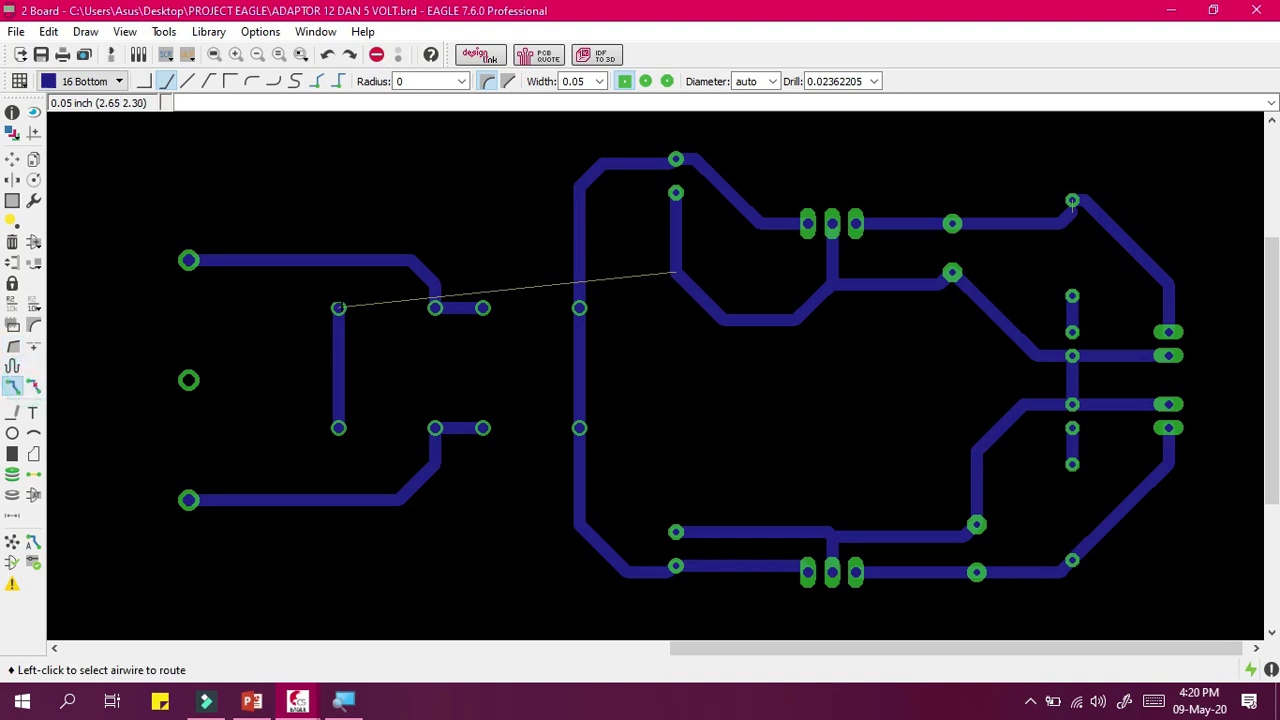
pyautogui.click(341, 311)
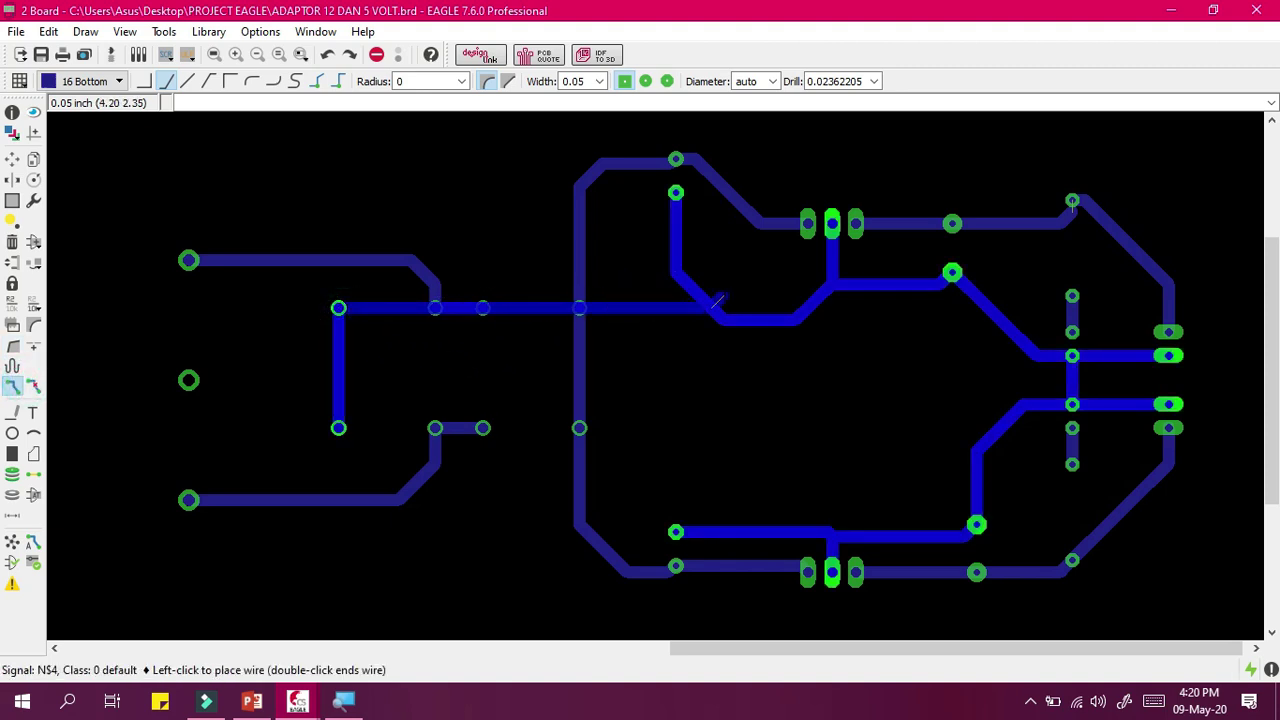
pyautogui.scroll(4, 340, 300)
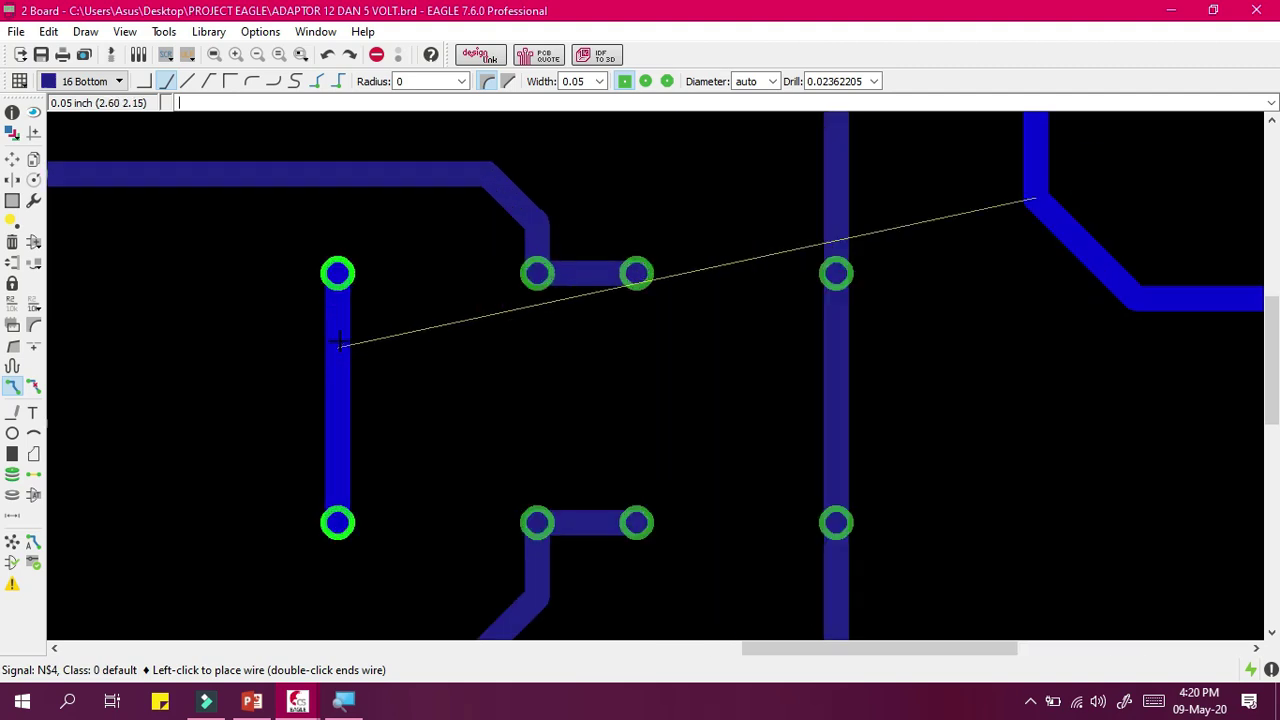
pyautogui.scroll(-2, 338, 290)
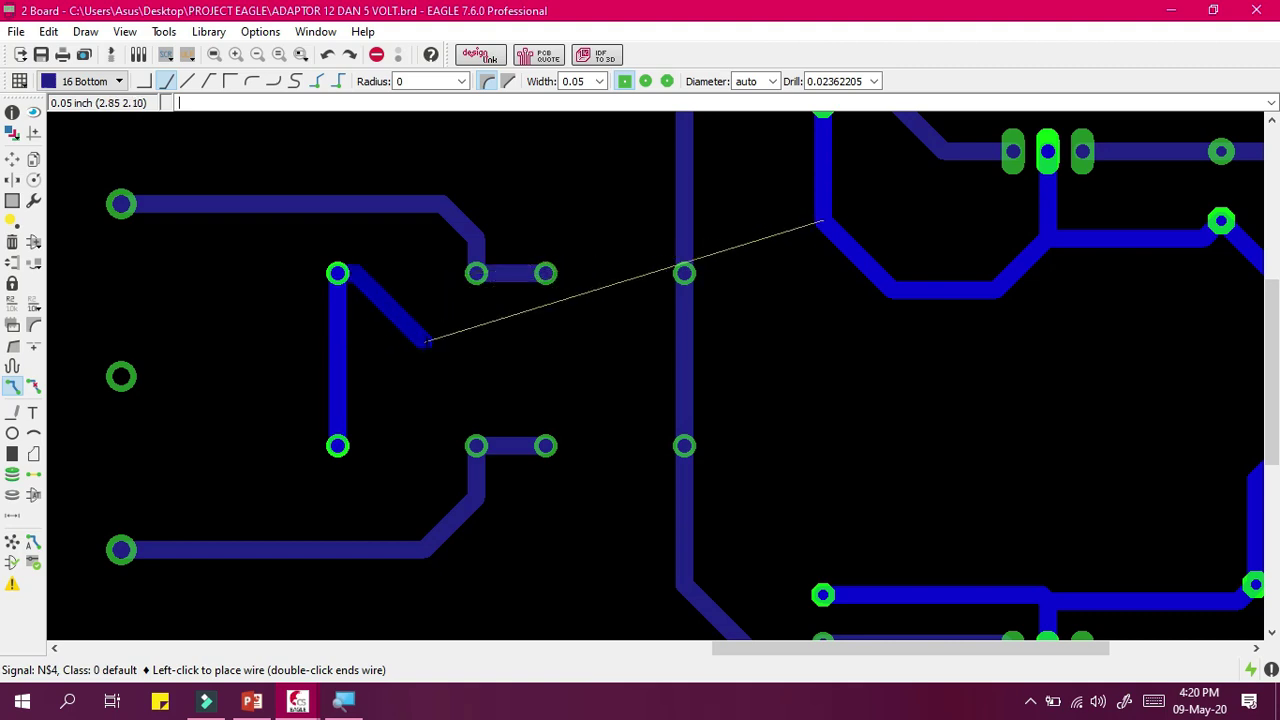
pyautogui.click(457, 369)
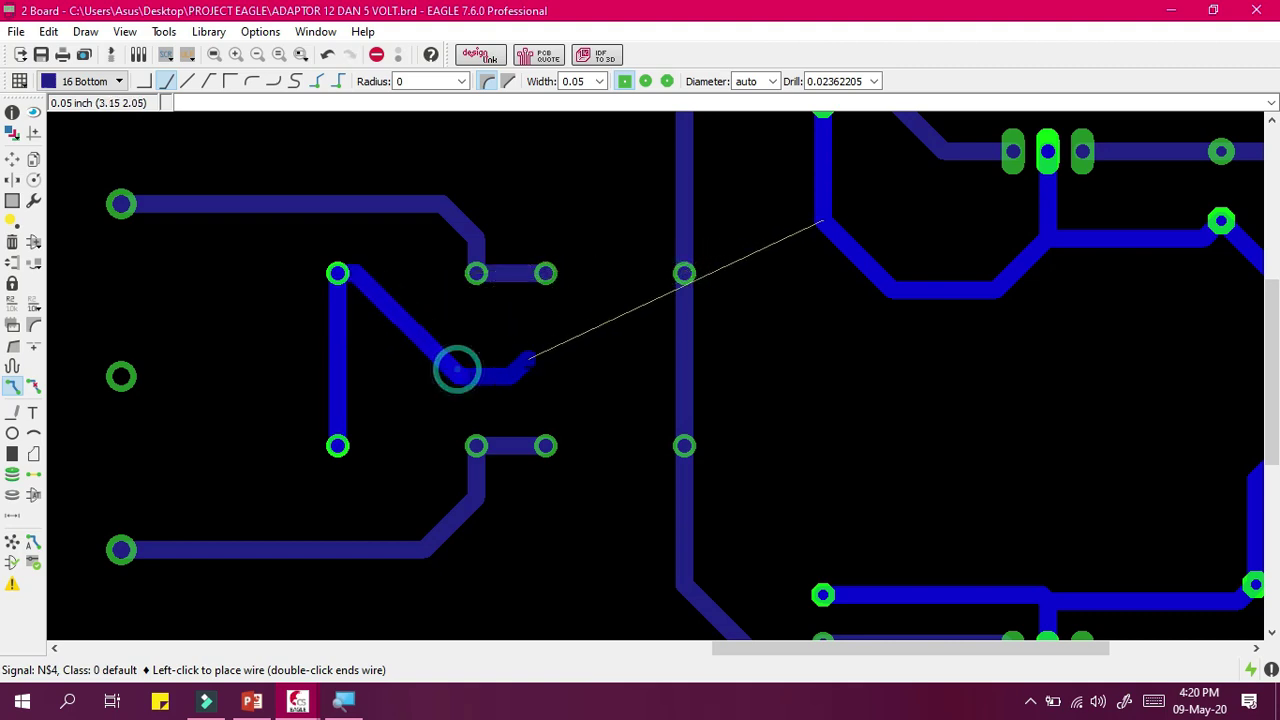
pyautogui.click(600, 405)
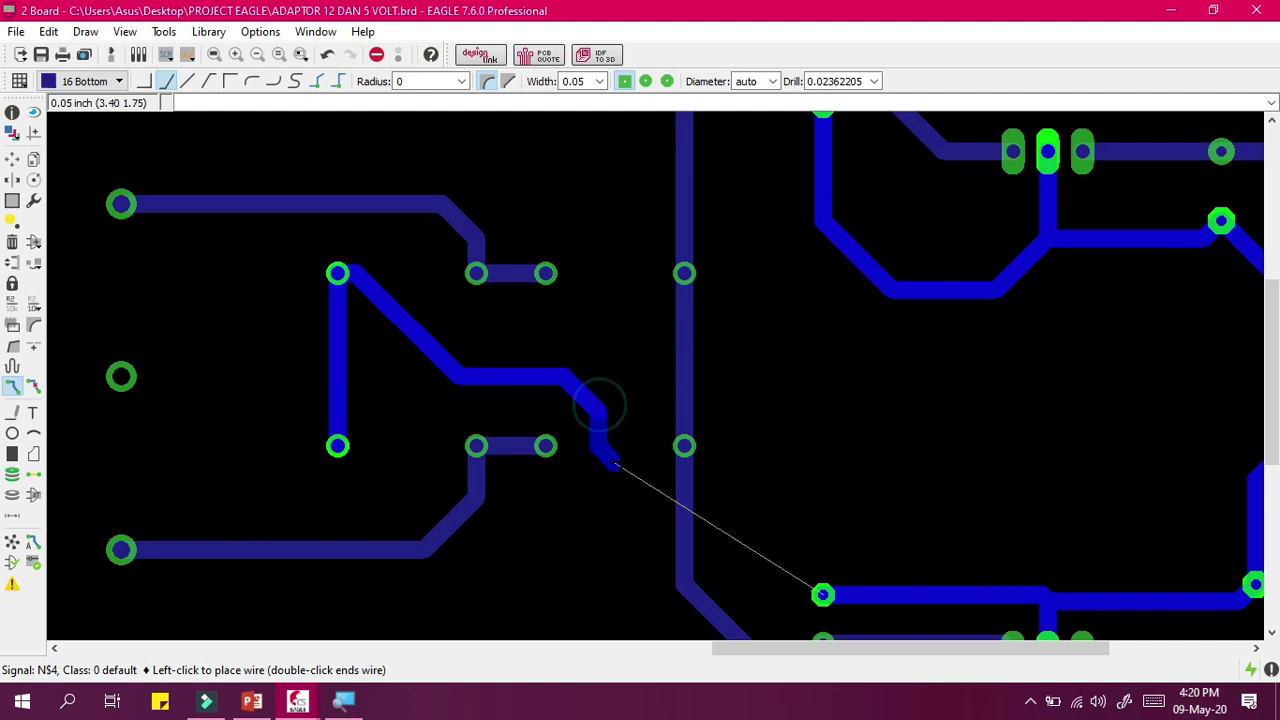
pyautogui.scroll(-3, 620, 490)
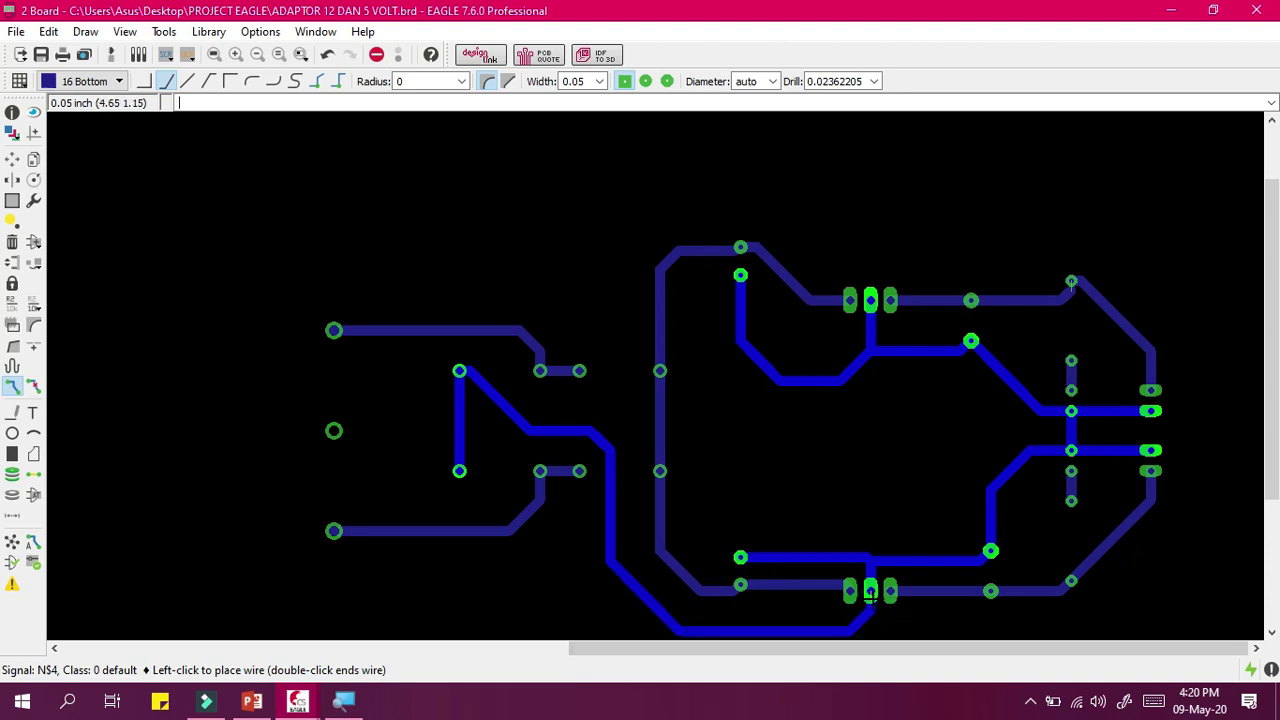
pyautogui.click(872, 612)
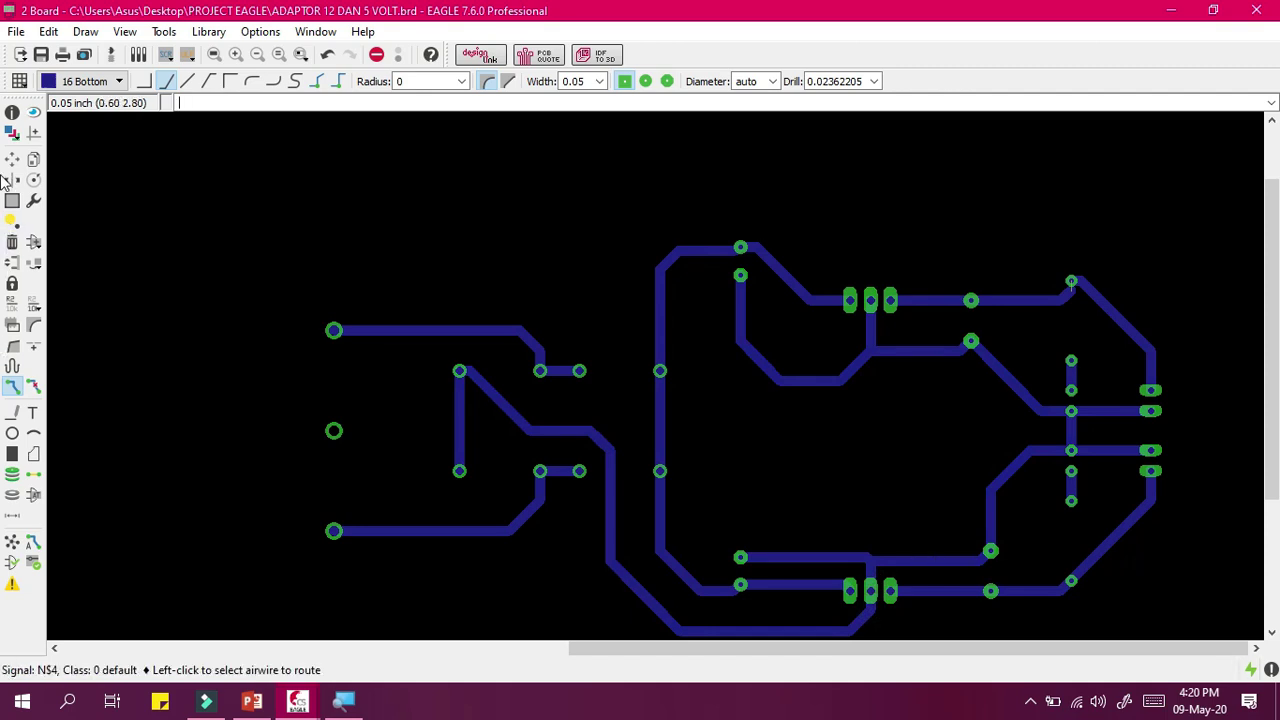
# Display all layers of the board and bring the whole layout into view.
pyautogui.click(12, 133)
pyautogui.click(146, 281)
pyautogui.click(70, 318)
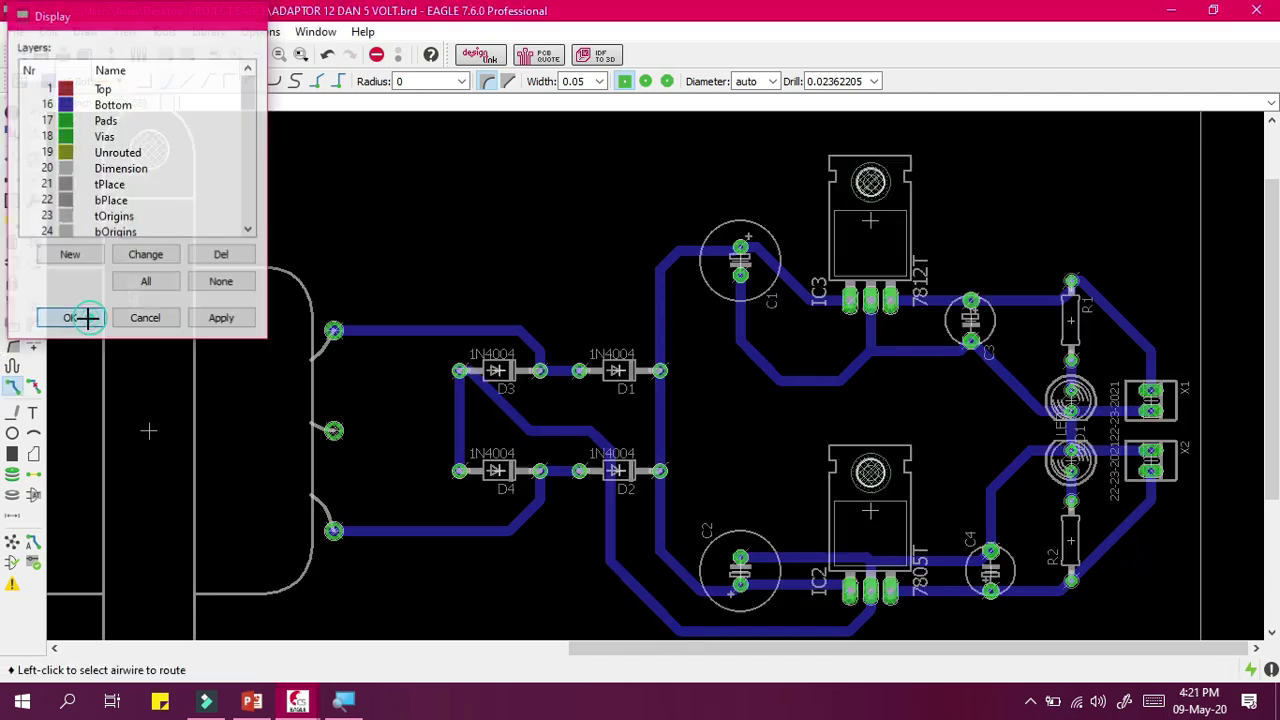
pyautogui.hotkey('alt', 'F2')
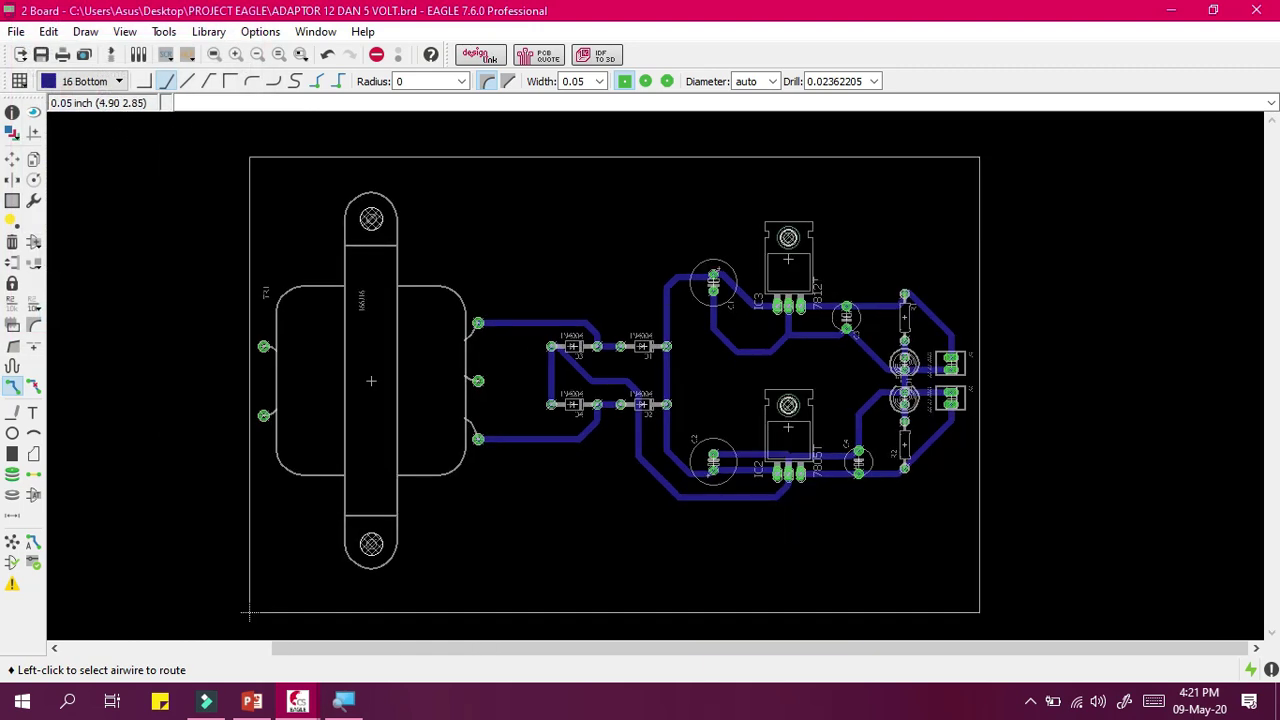
pyautogui.scroll(1, 824, 282)
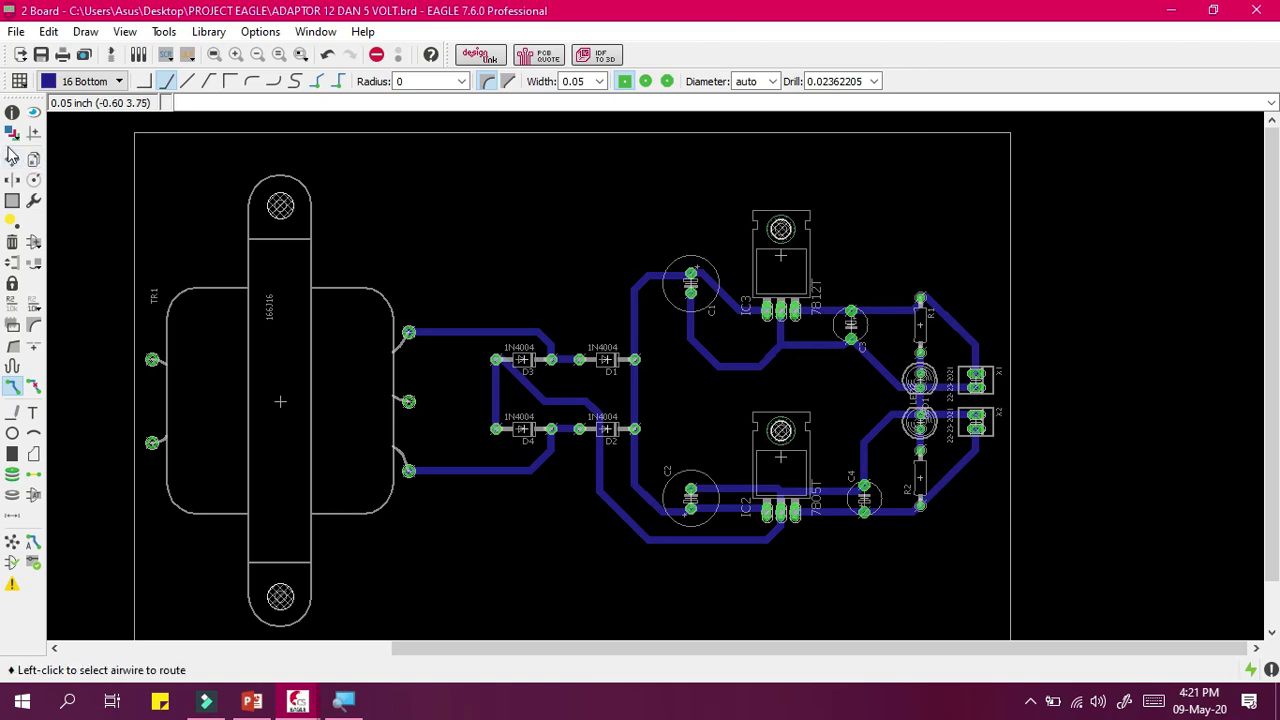
pyautogui.click(12, 133)
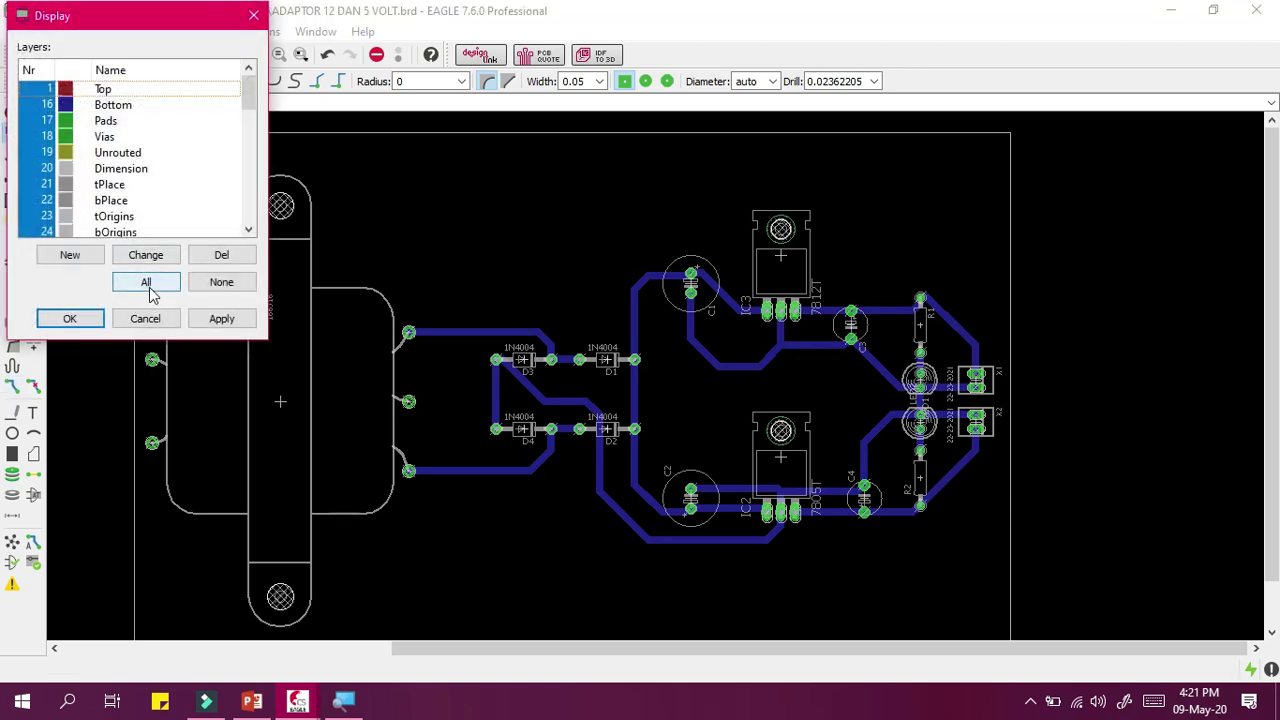
pyautogui.click(146, 281)
pyautogui.click(70, 318)
# Limit the displayed layers to Top, Bottom, Pads, Vias and Unrouted.
pyautogui.click(12, 133)
pyautogui.click(221, 281)
pyautogui.click(49, 106)
pyautogui.click(46, 89)
pyautogui.click(46, 119)
pyautogui.click(49, 135)
pyautogui.click(49, 151)
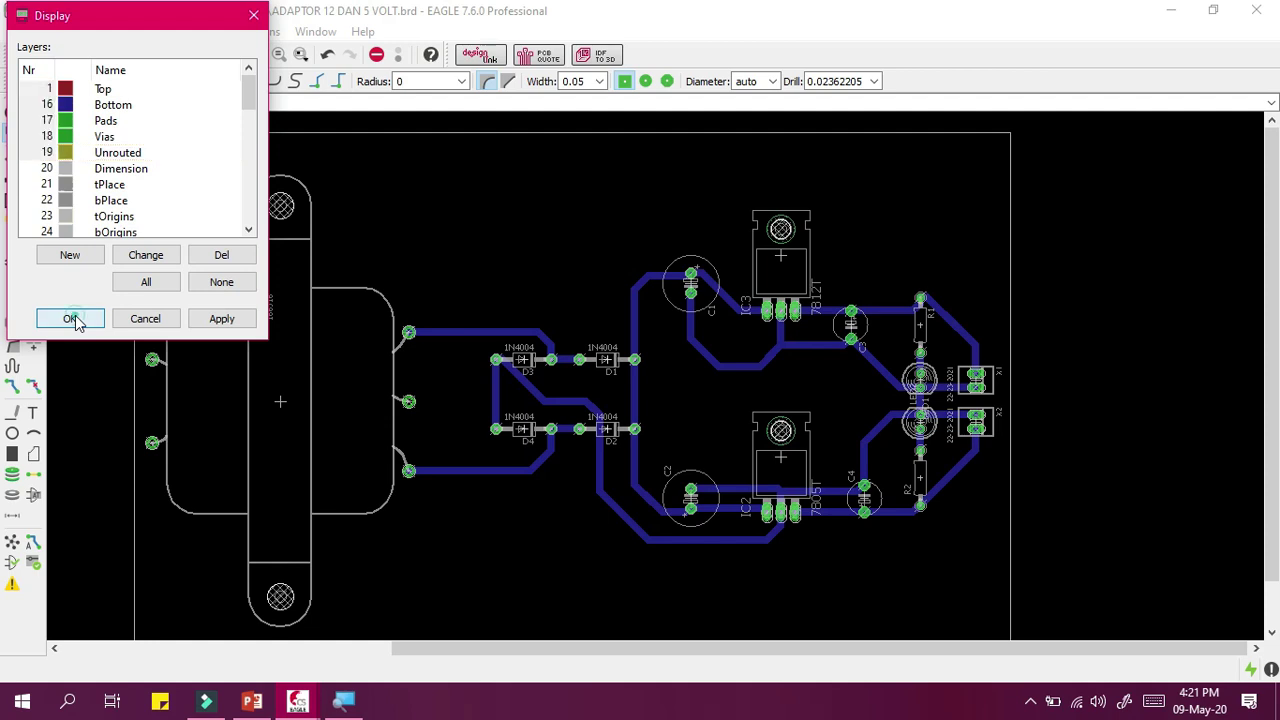
pyautogui.click(72, 319)
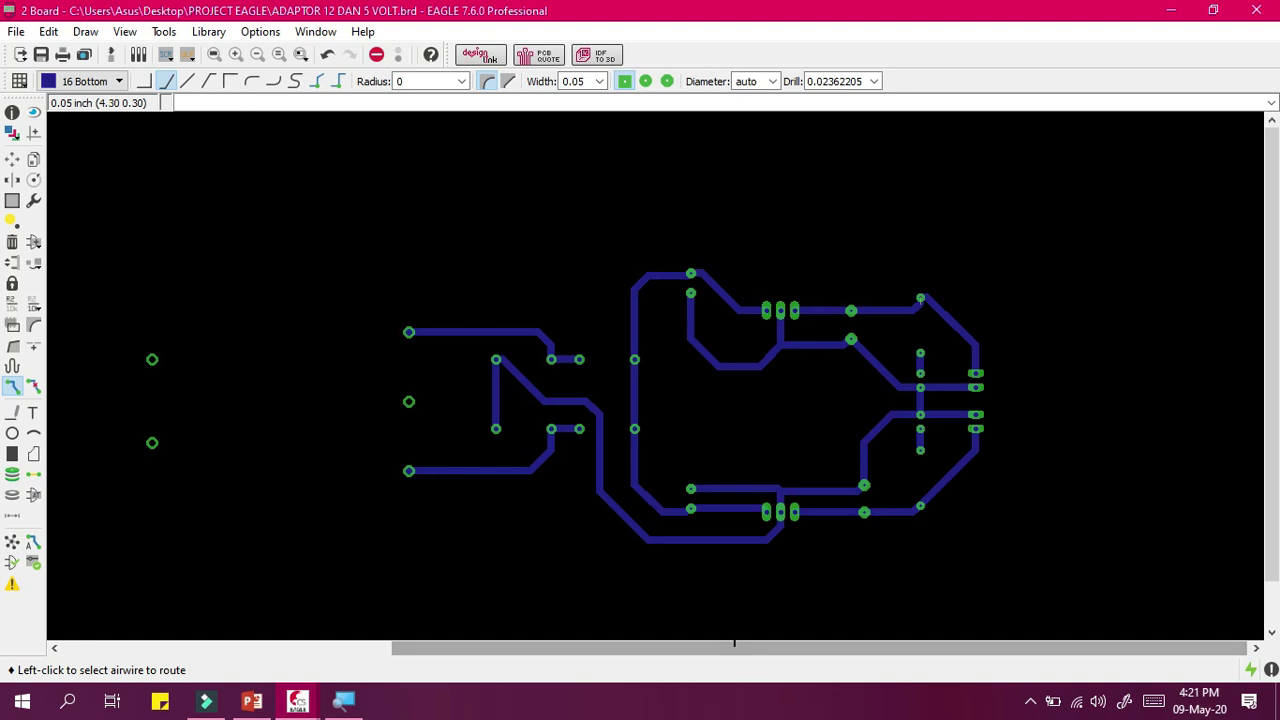
# Turn every layer back on so the component outlines and board dimension are displayed with the traces.
pyautogui.click(21, 145)
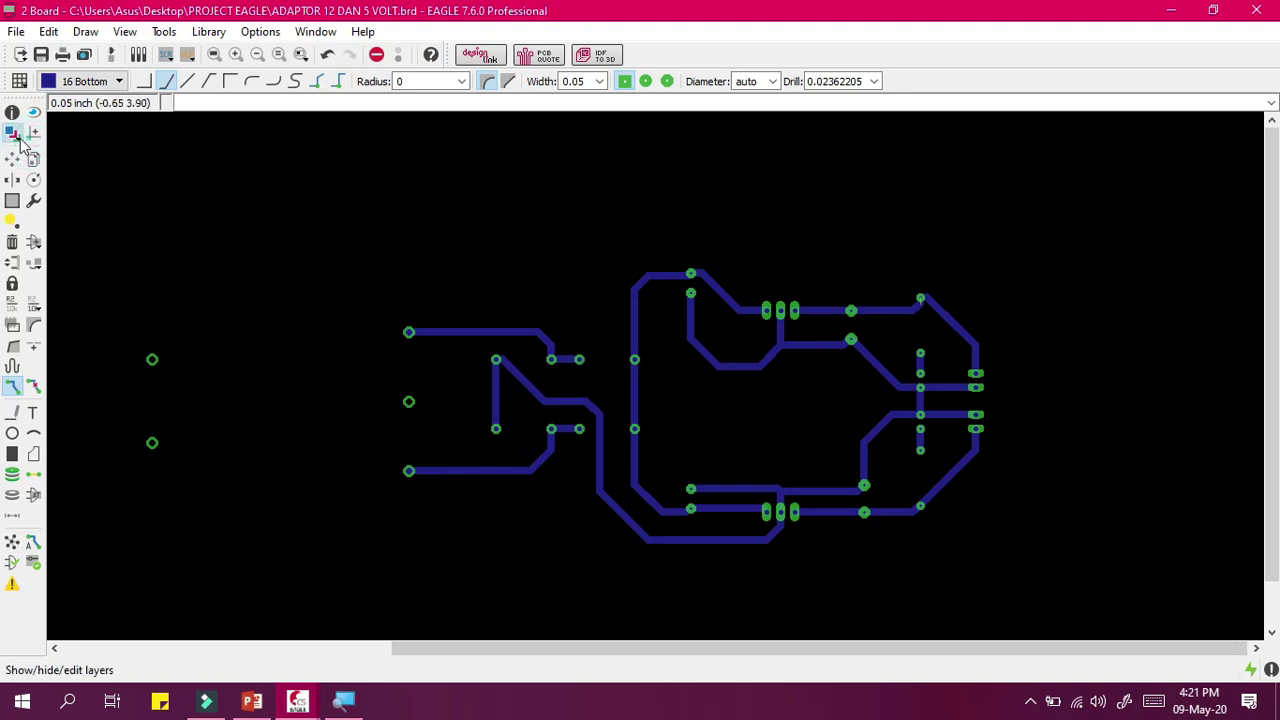
pyautogui.click(147, 280)
pyautogui.click(72, 318)
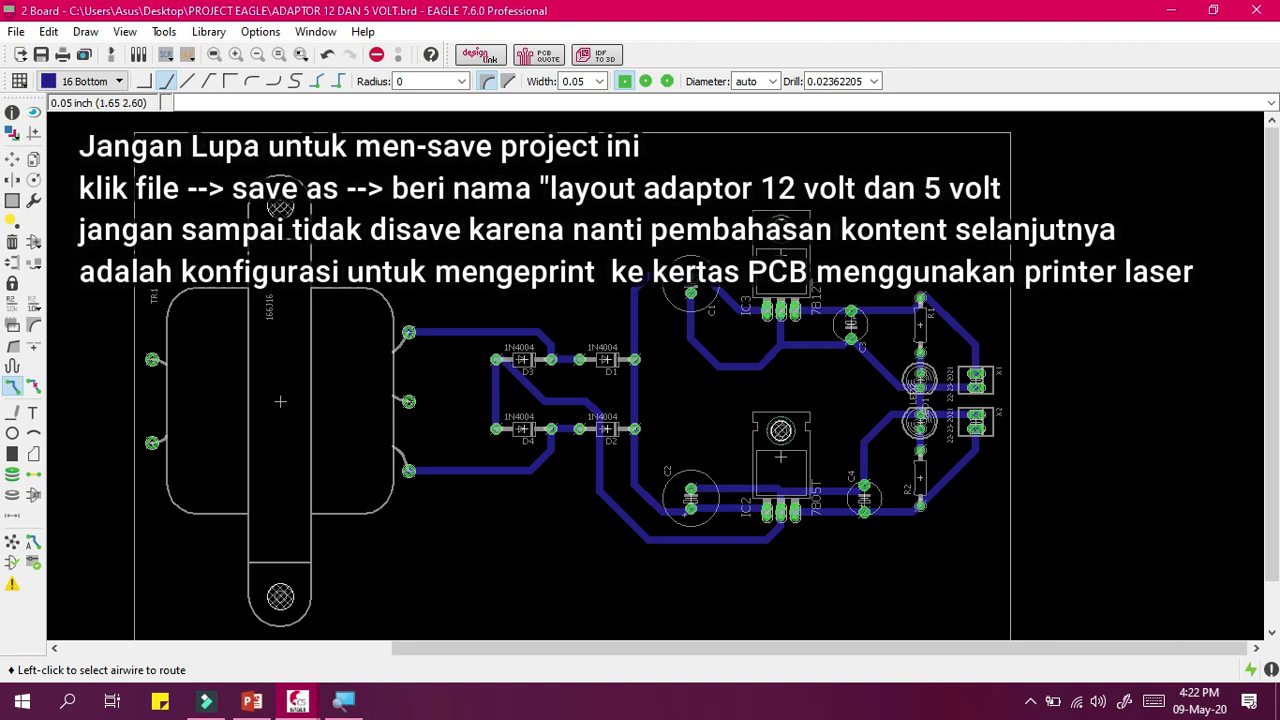
pyautogui.scroll(-1, 374, 319)
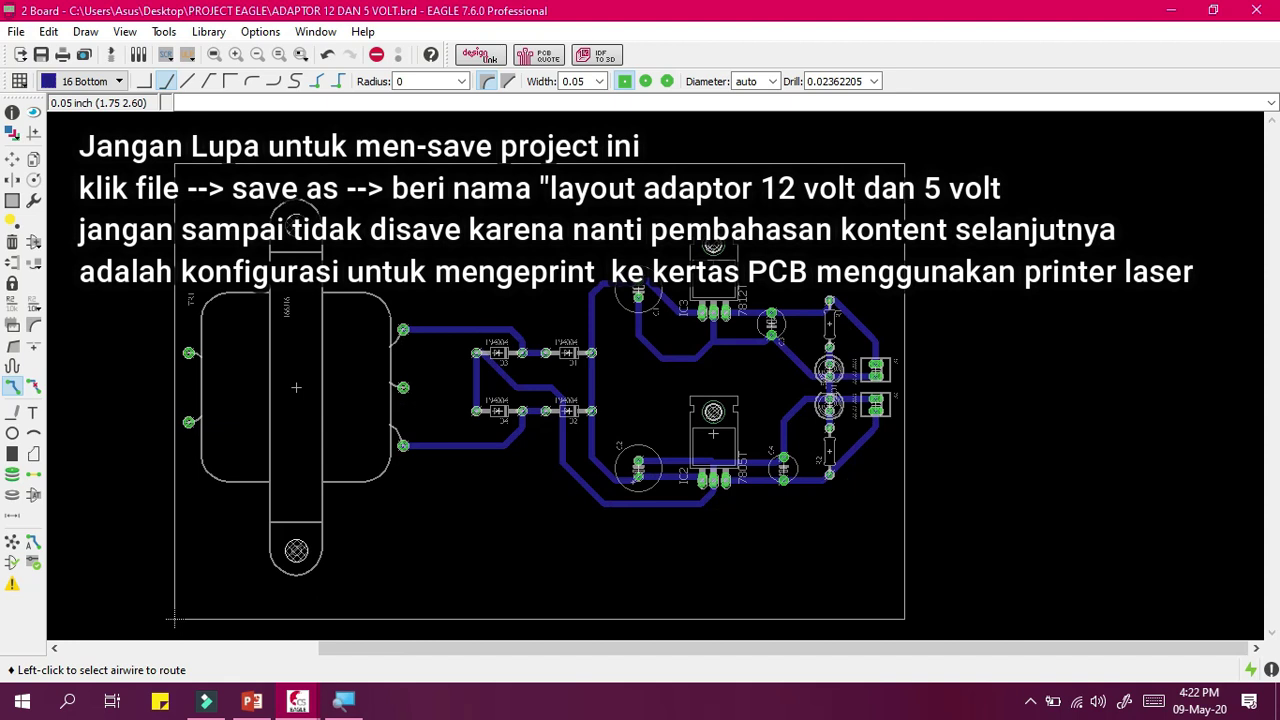